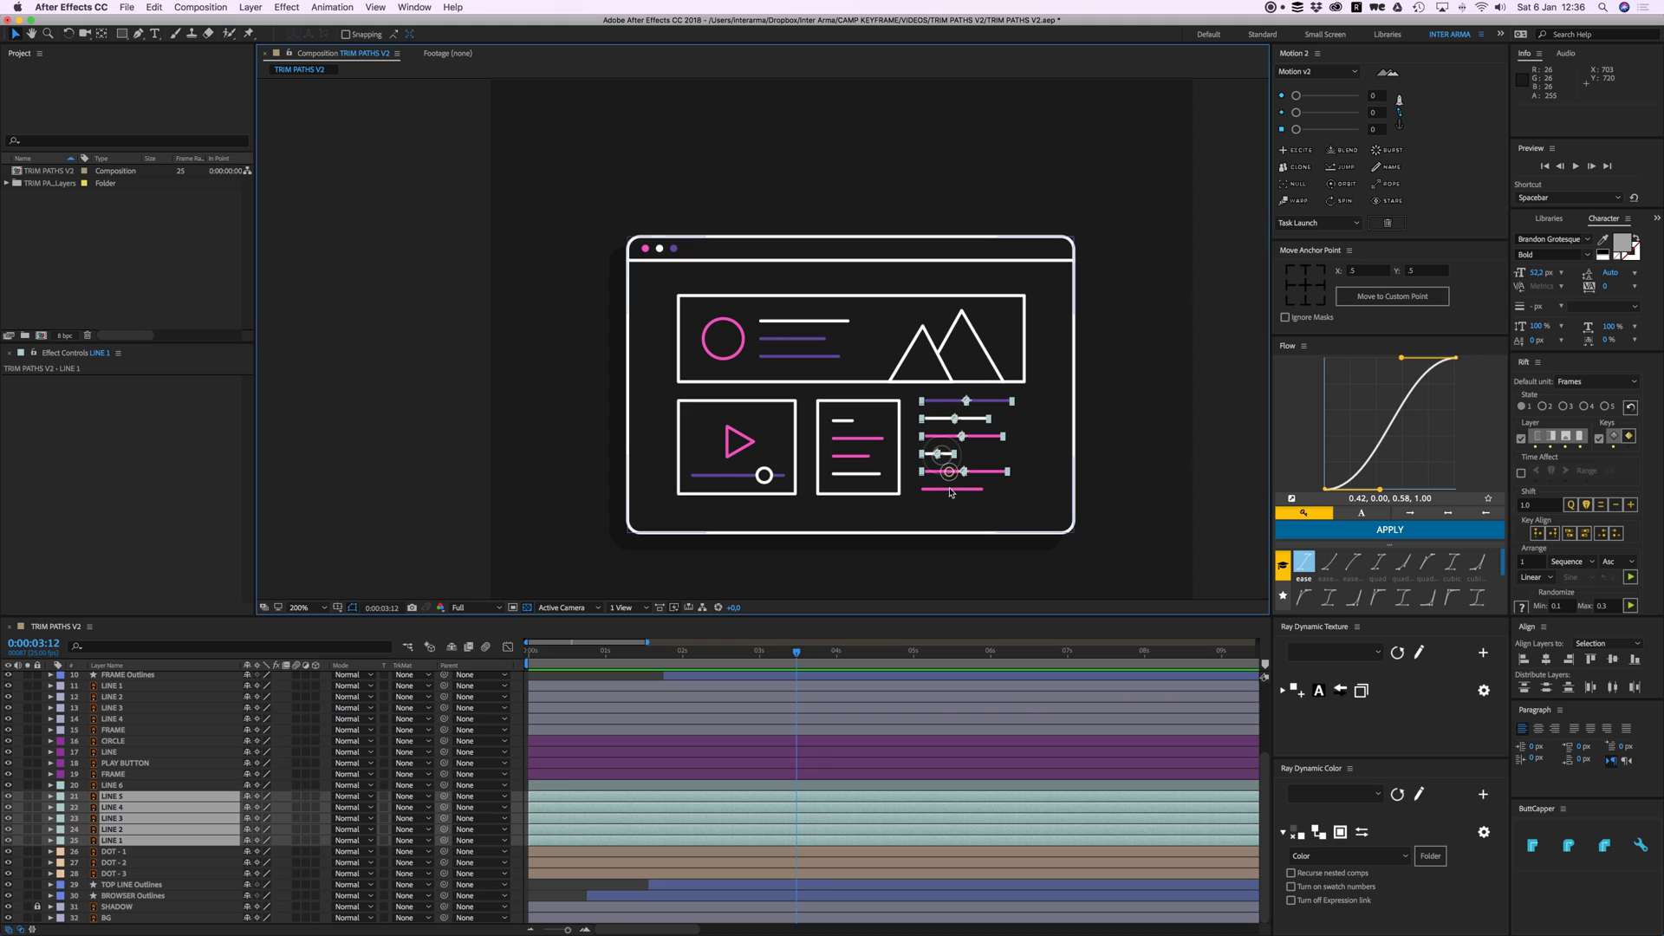
Step: Include the lowest pink line in the line selection and create shape layers from the six vector layers, stacked directly below the FRAME layer
shift+click(951, 493)
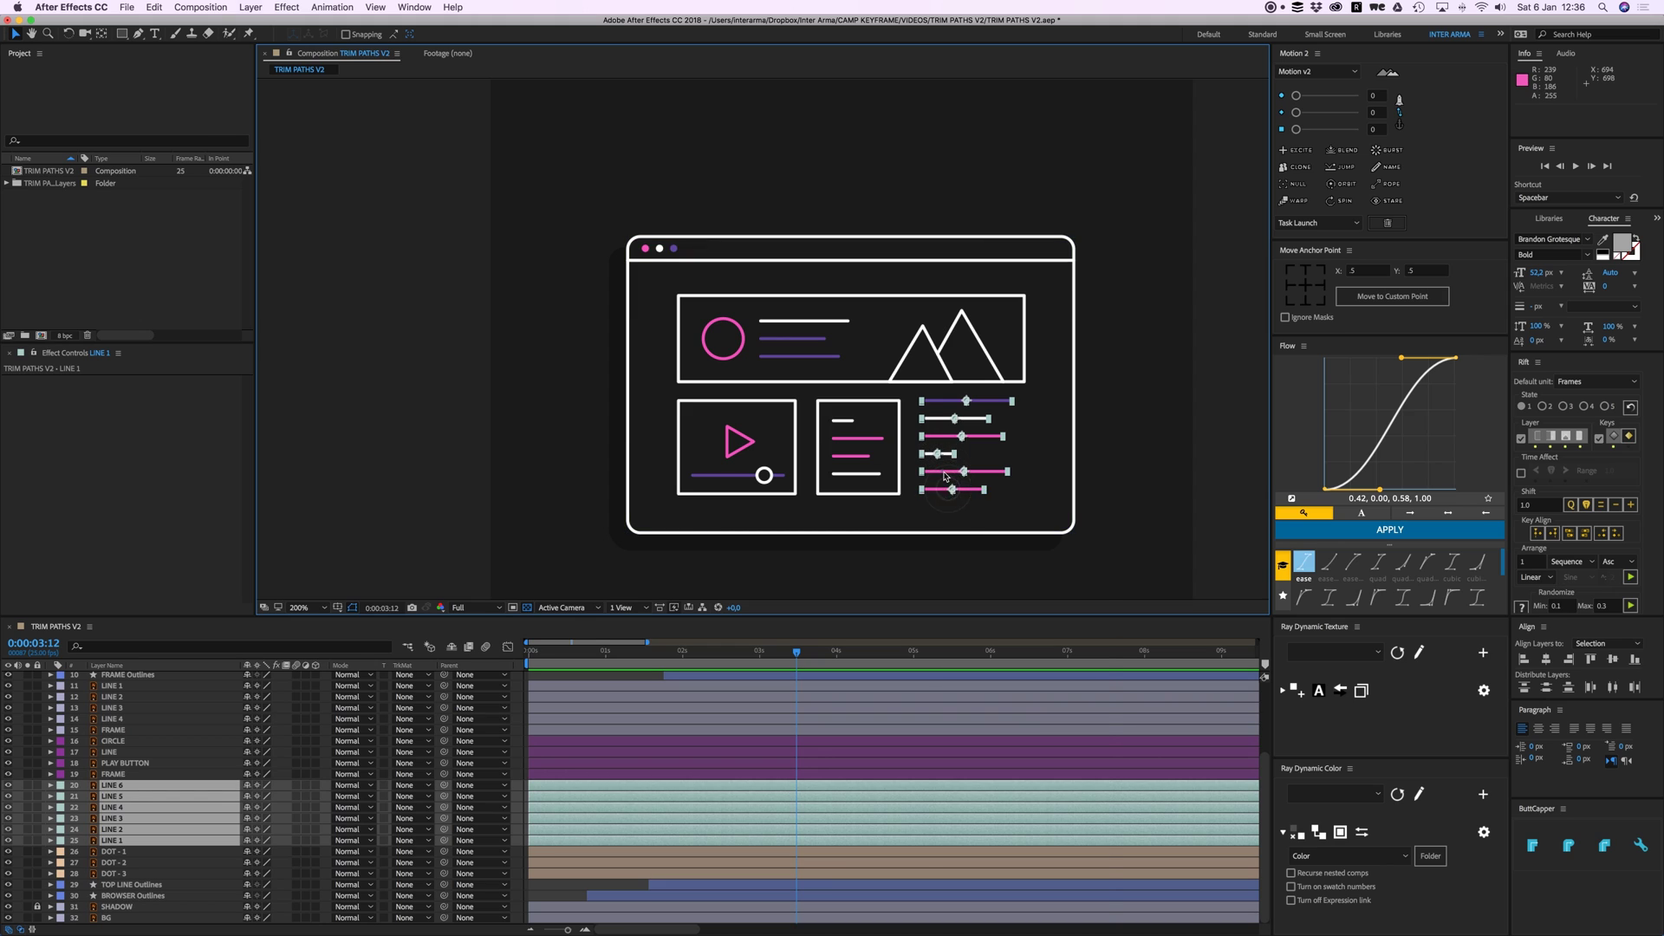
right_click(944, 486)
click(980, 768)
key(super+])
key(super+[)
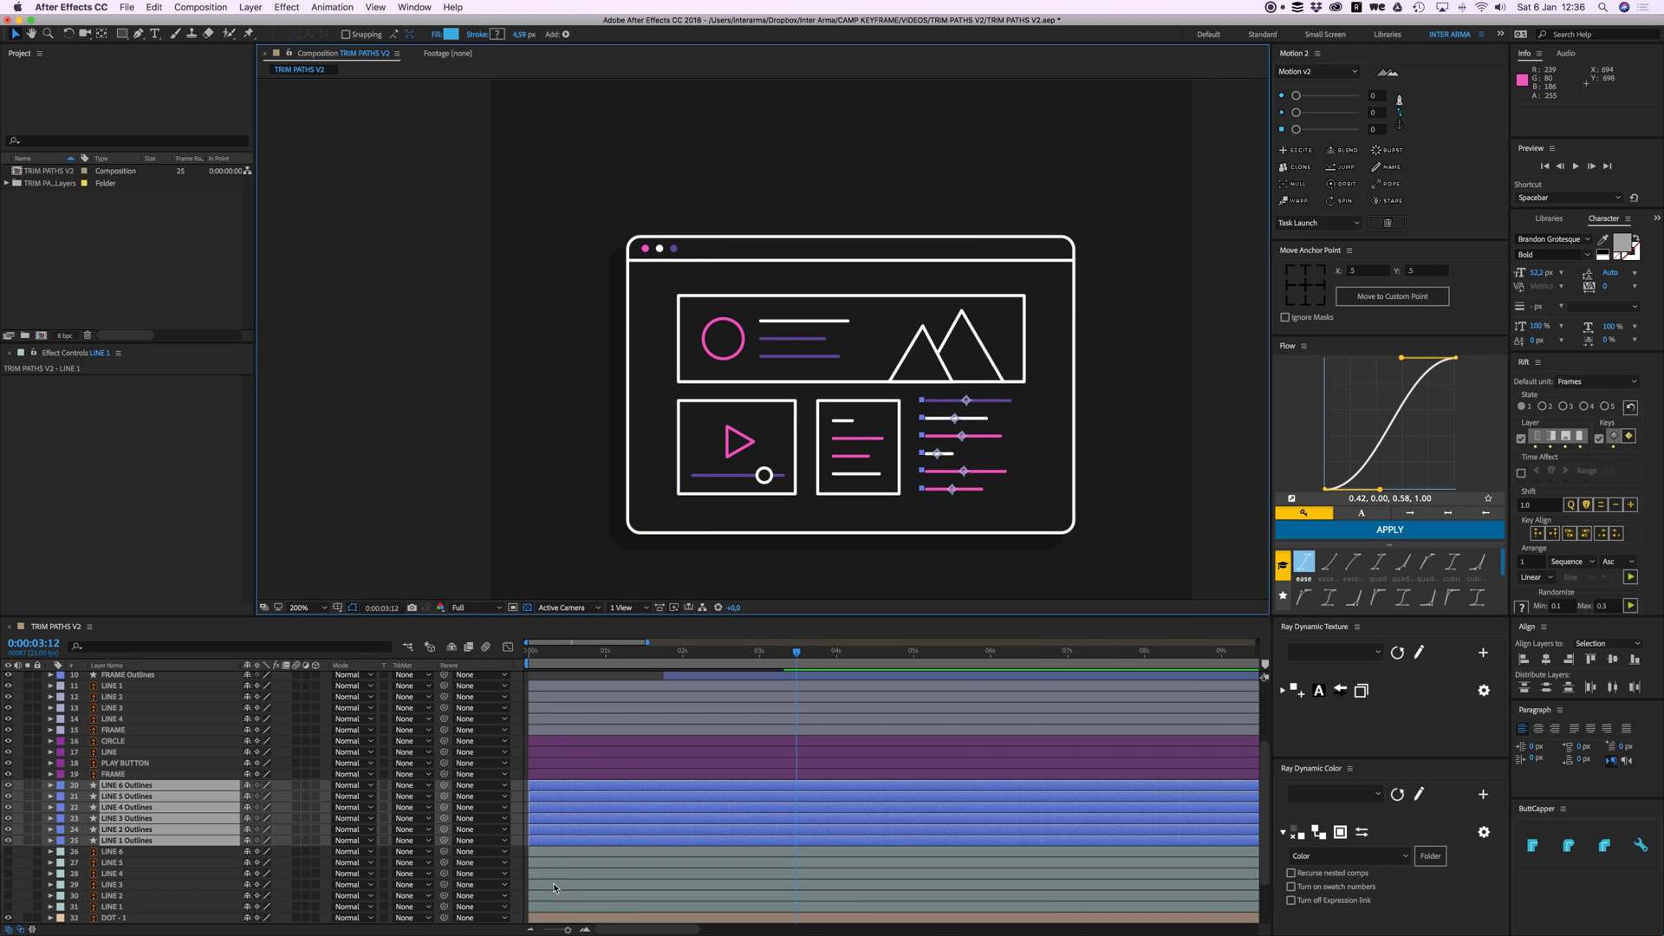
Step: Delete the original vector layers LINE 1 through LINE 6 that the outlines replace
click(541, 852)
shift+click(556, 910)
key(Delete)
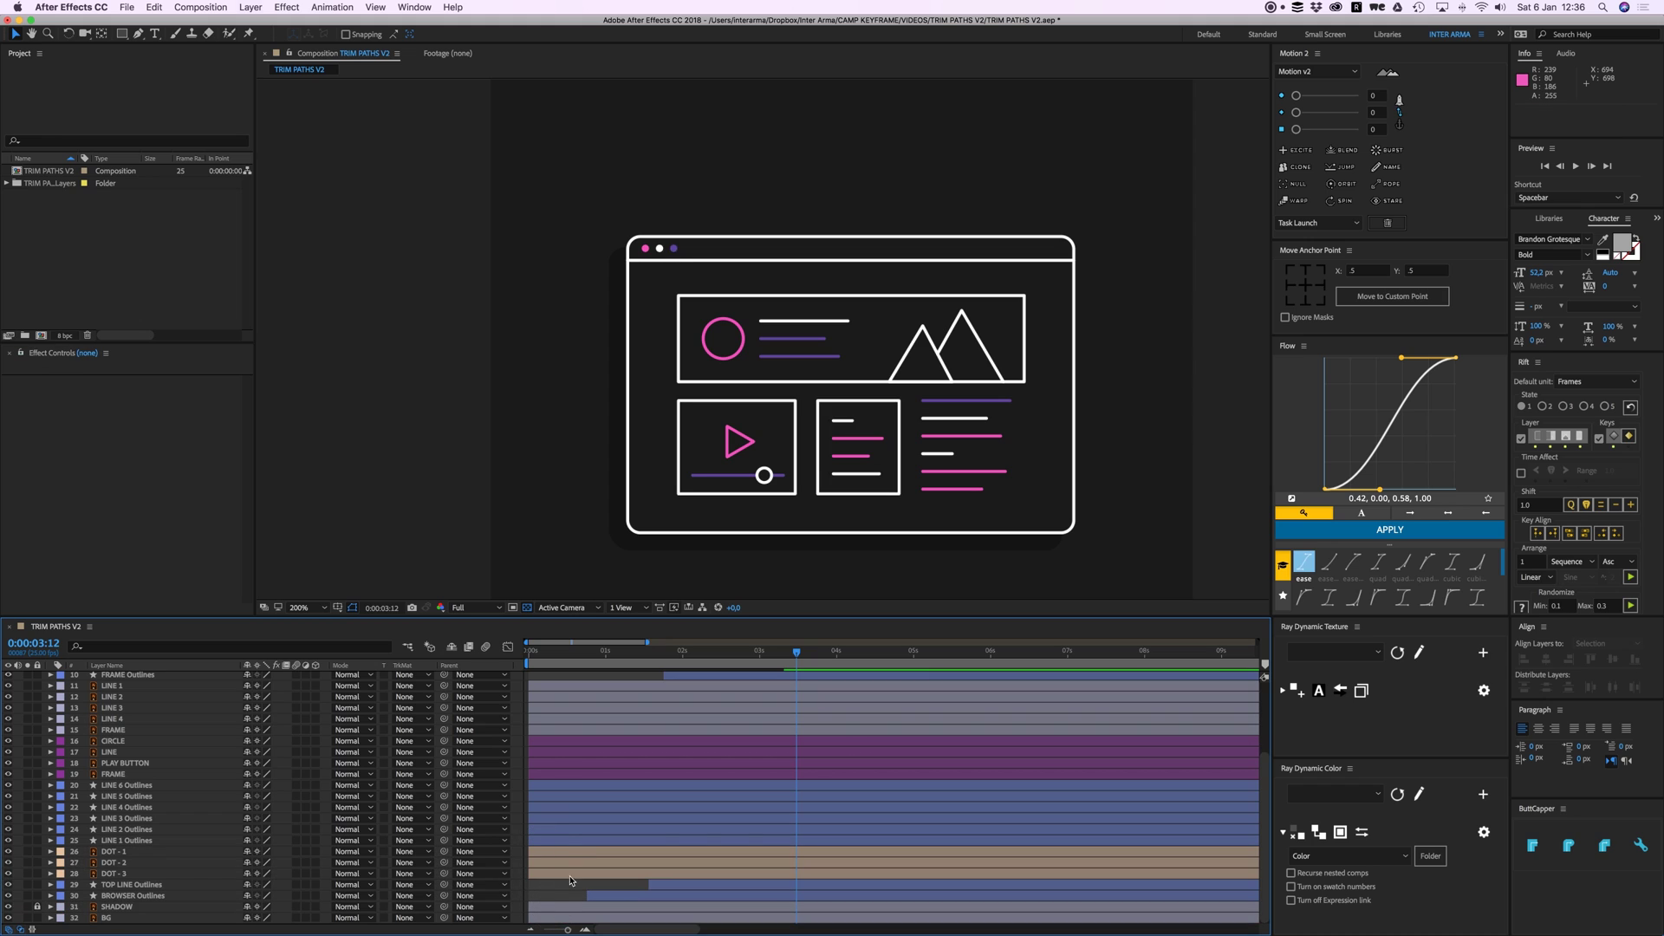
Step: Expand the LINE 6 Outlines layer and add Trim Paths to its contents
click(564, 842)
shift+click(562, 785)
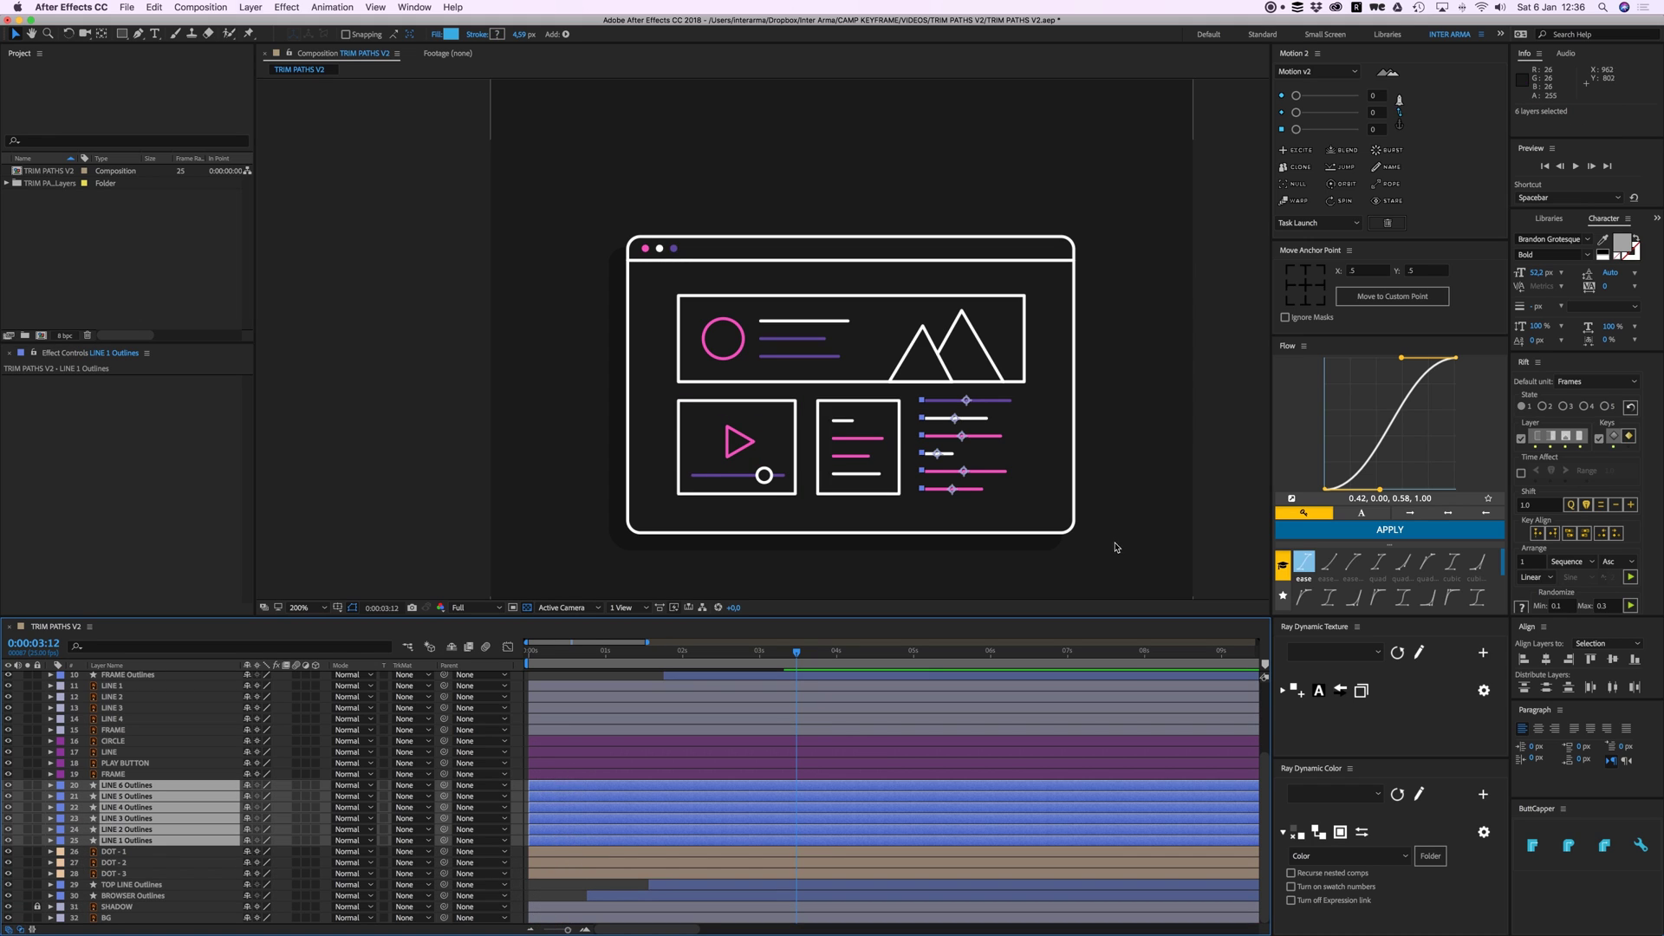
click(570, 890)
scroll(677, 755, up, 4)
scroll(707, 740, down, 4)
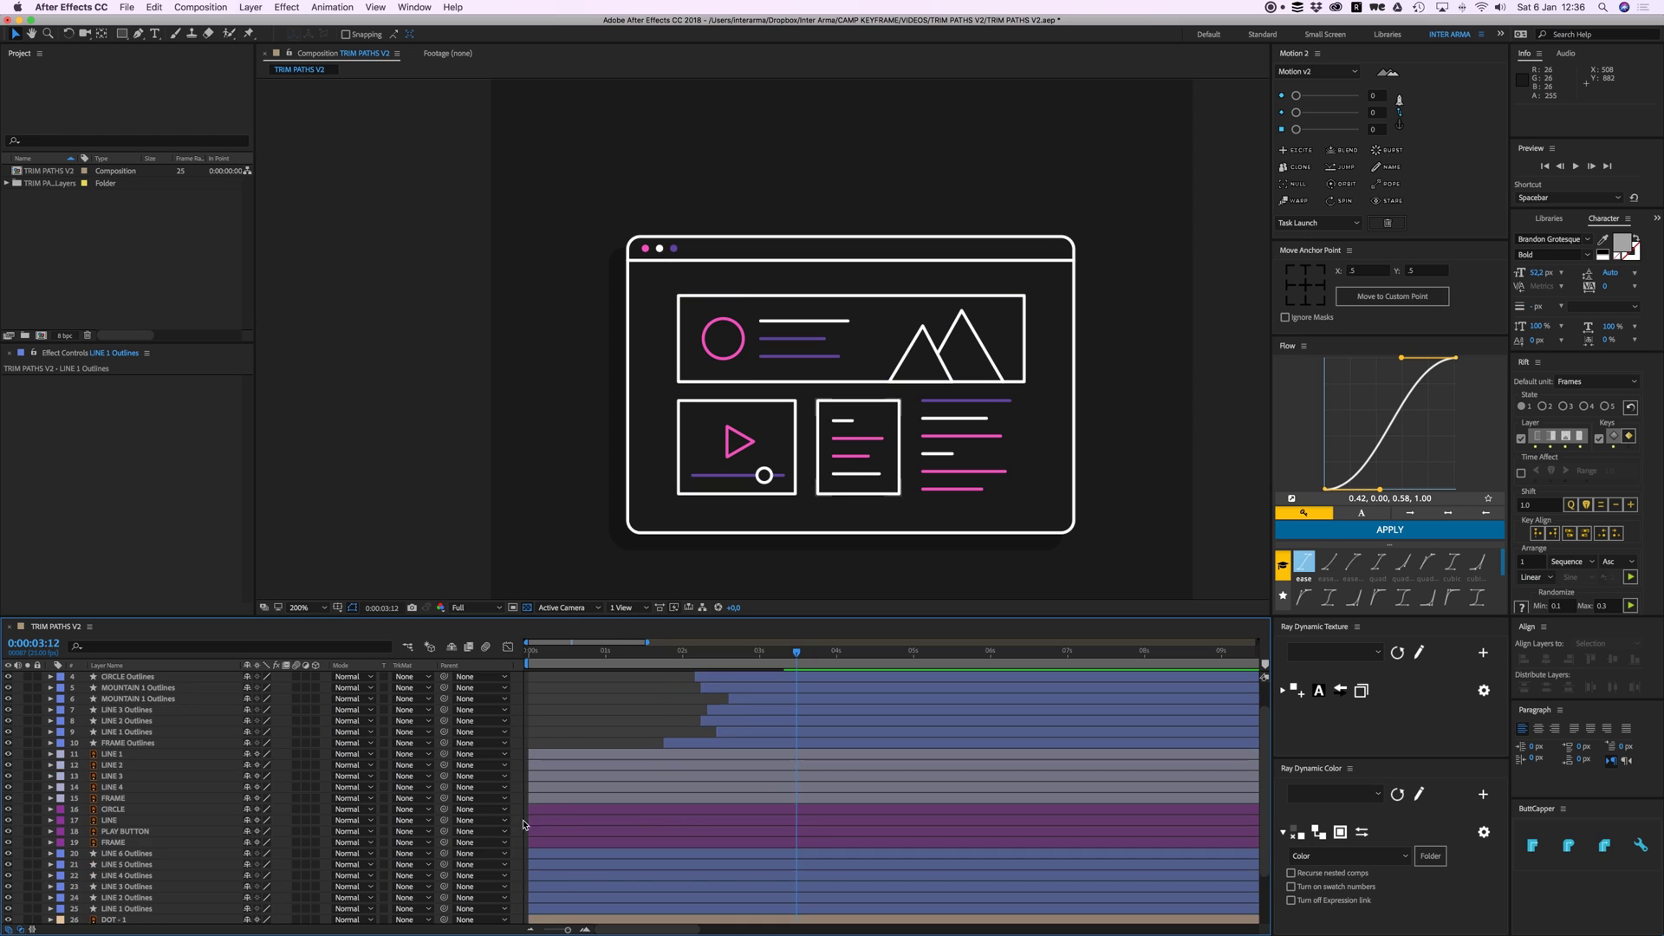
click(557, 812)
click(49, 810)
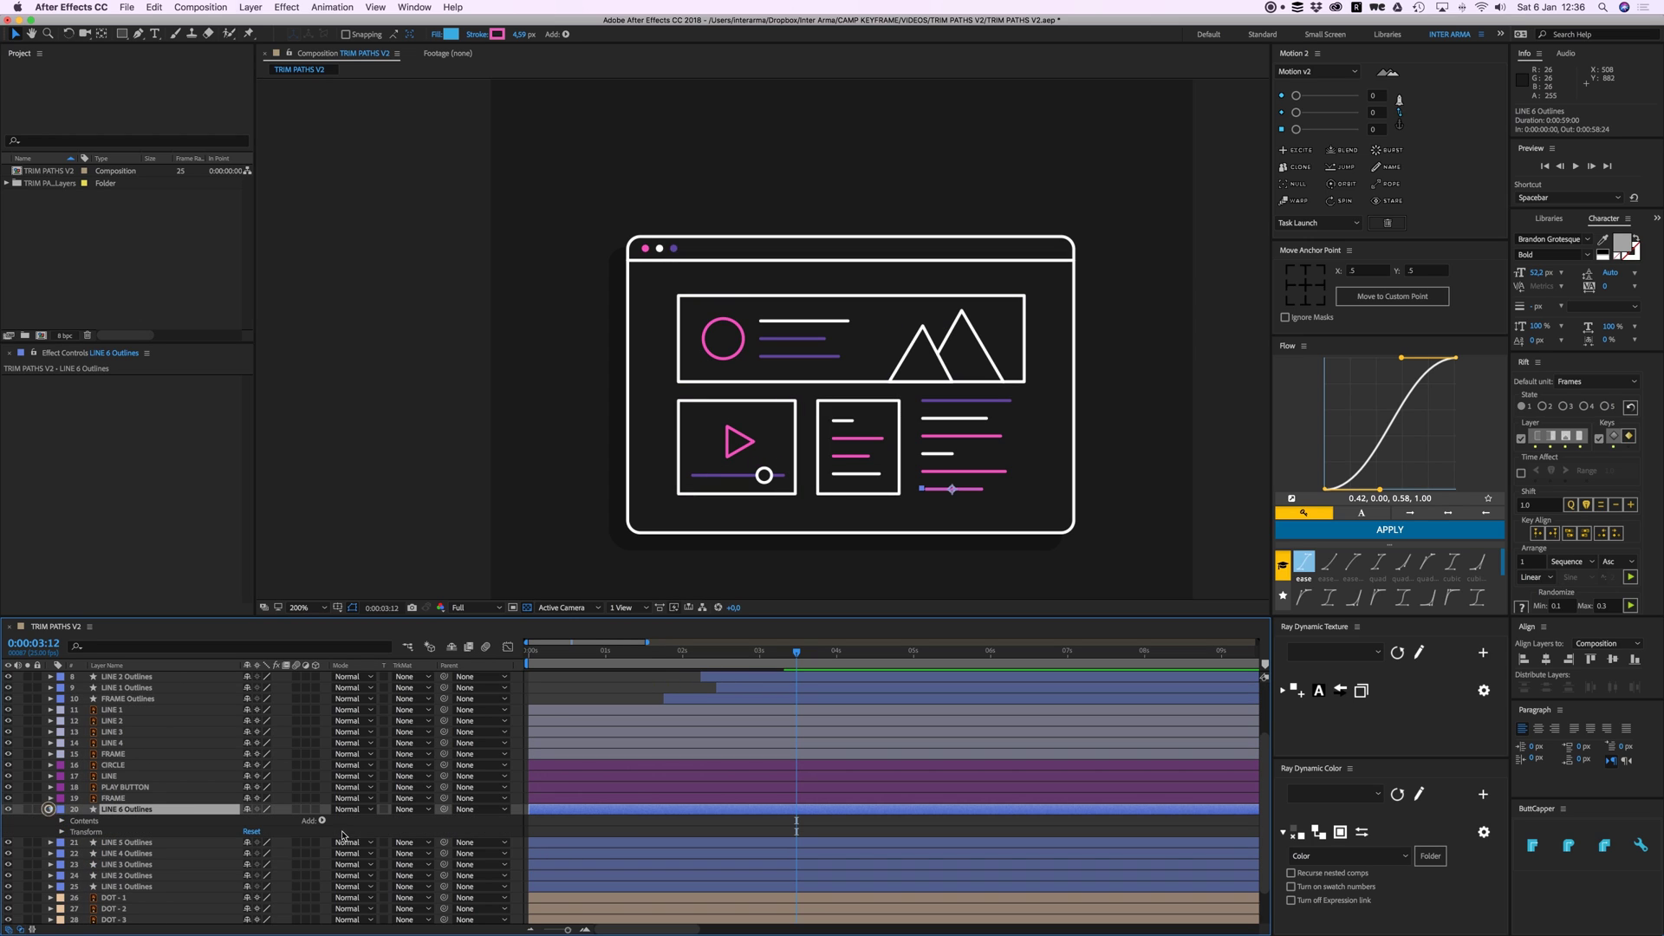
click(321, 821)
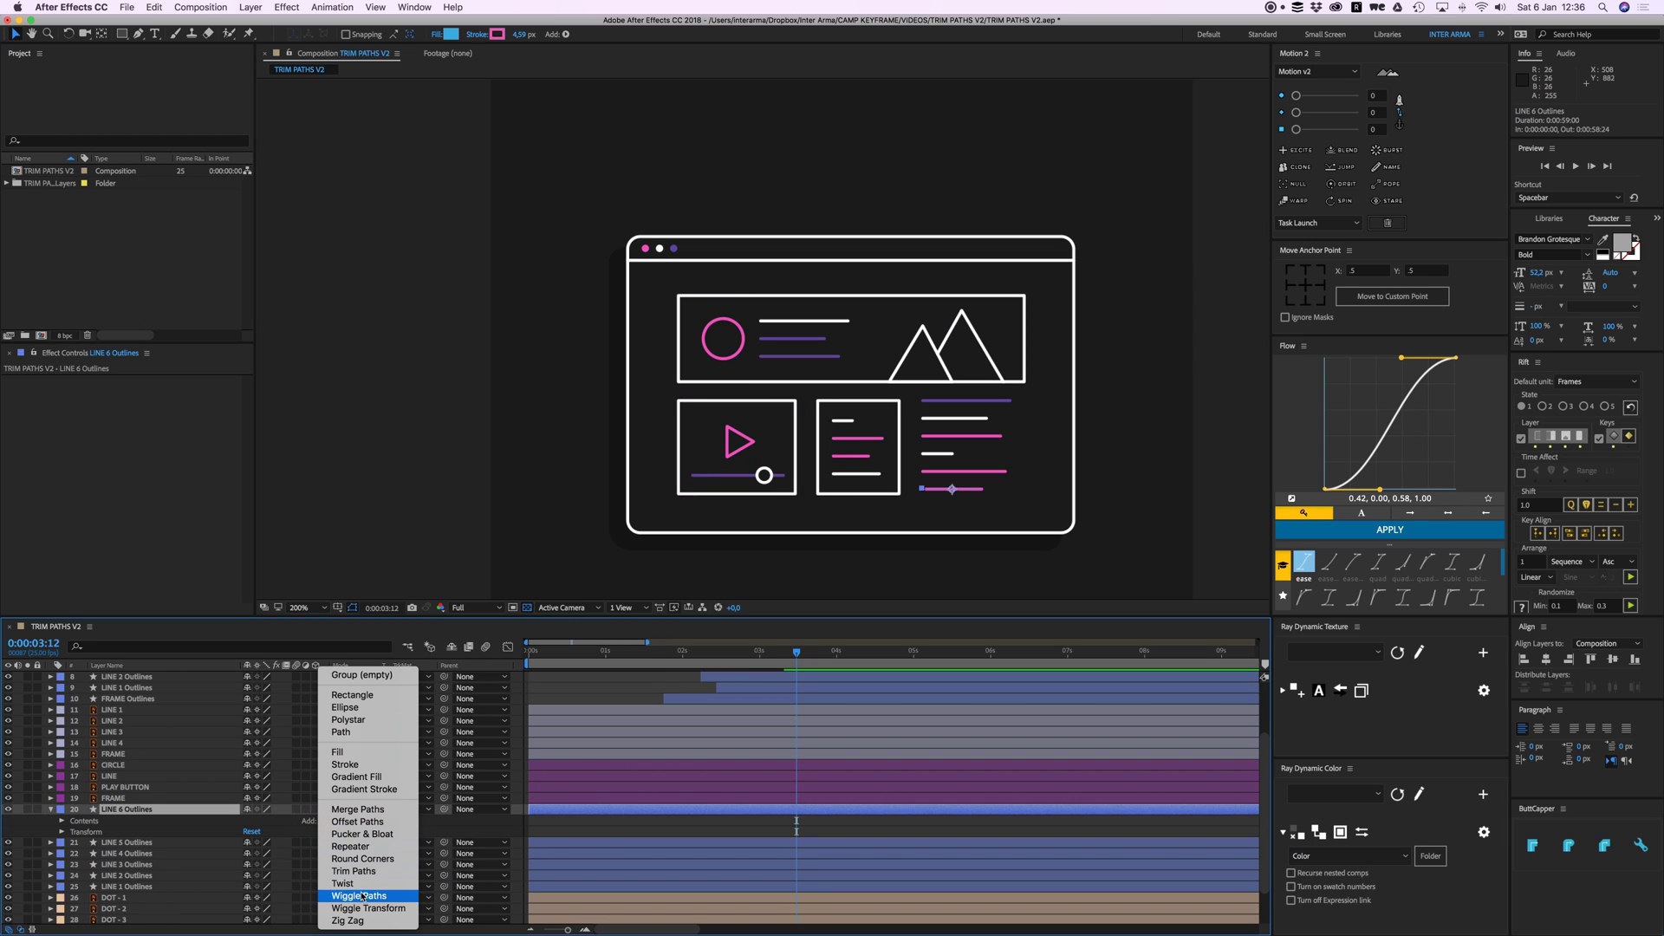
click(357, 875)
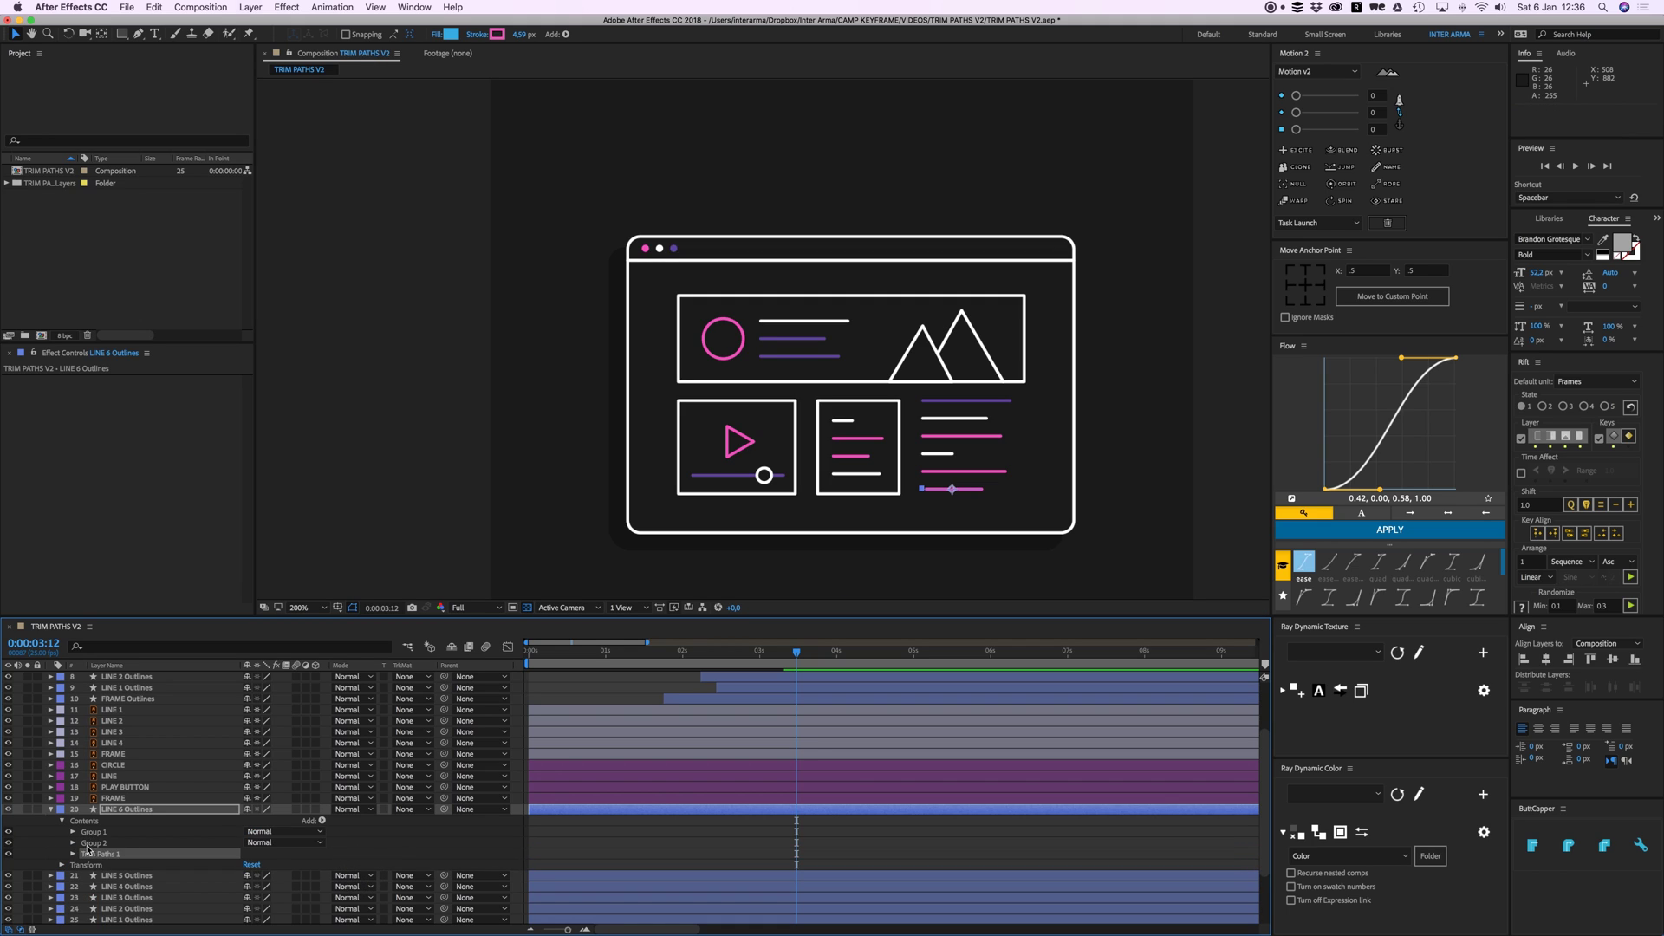
Step: Examine the pink line up close at 0:00:02:04 and toggle Group 2's visibility in LINE 6 Outlines to check what it contributes
click(93, 843)
drag(757, 655, 695, 656)
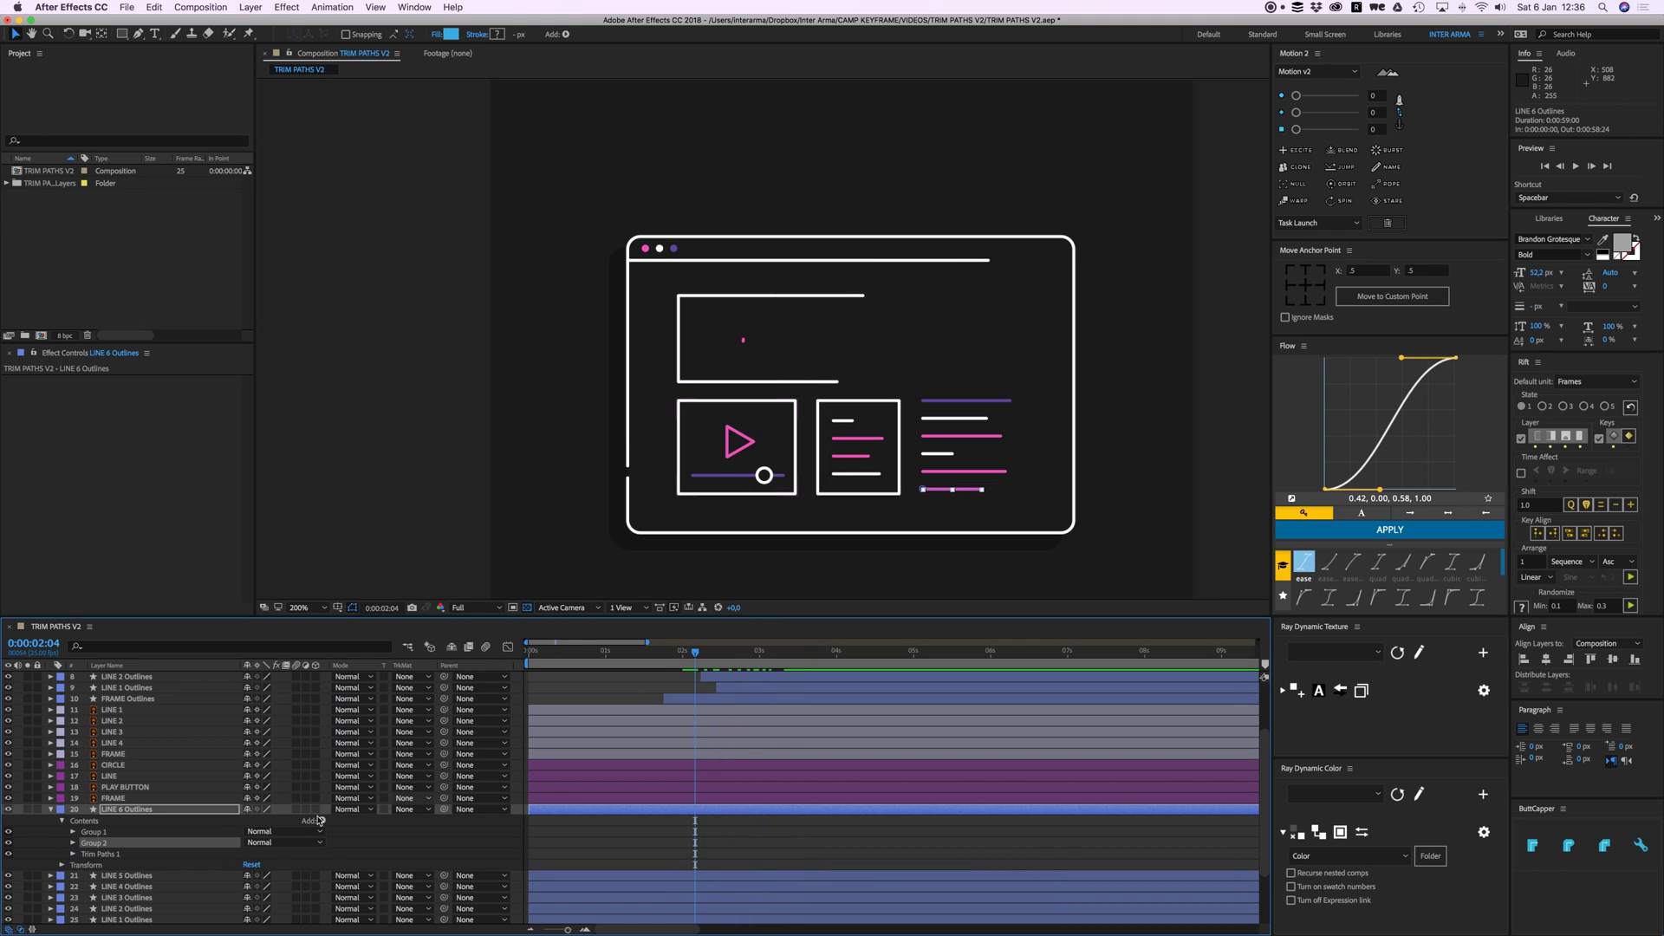
key(period)
key(space)
drag(814, 486, 351, 294)
drag(579, 362, 656, 324)
key(period)
key(space)
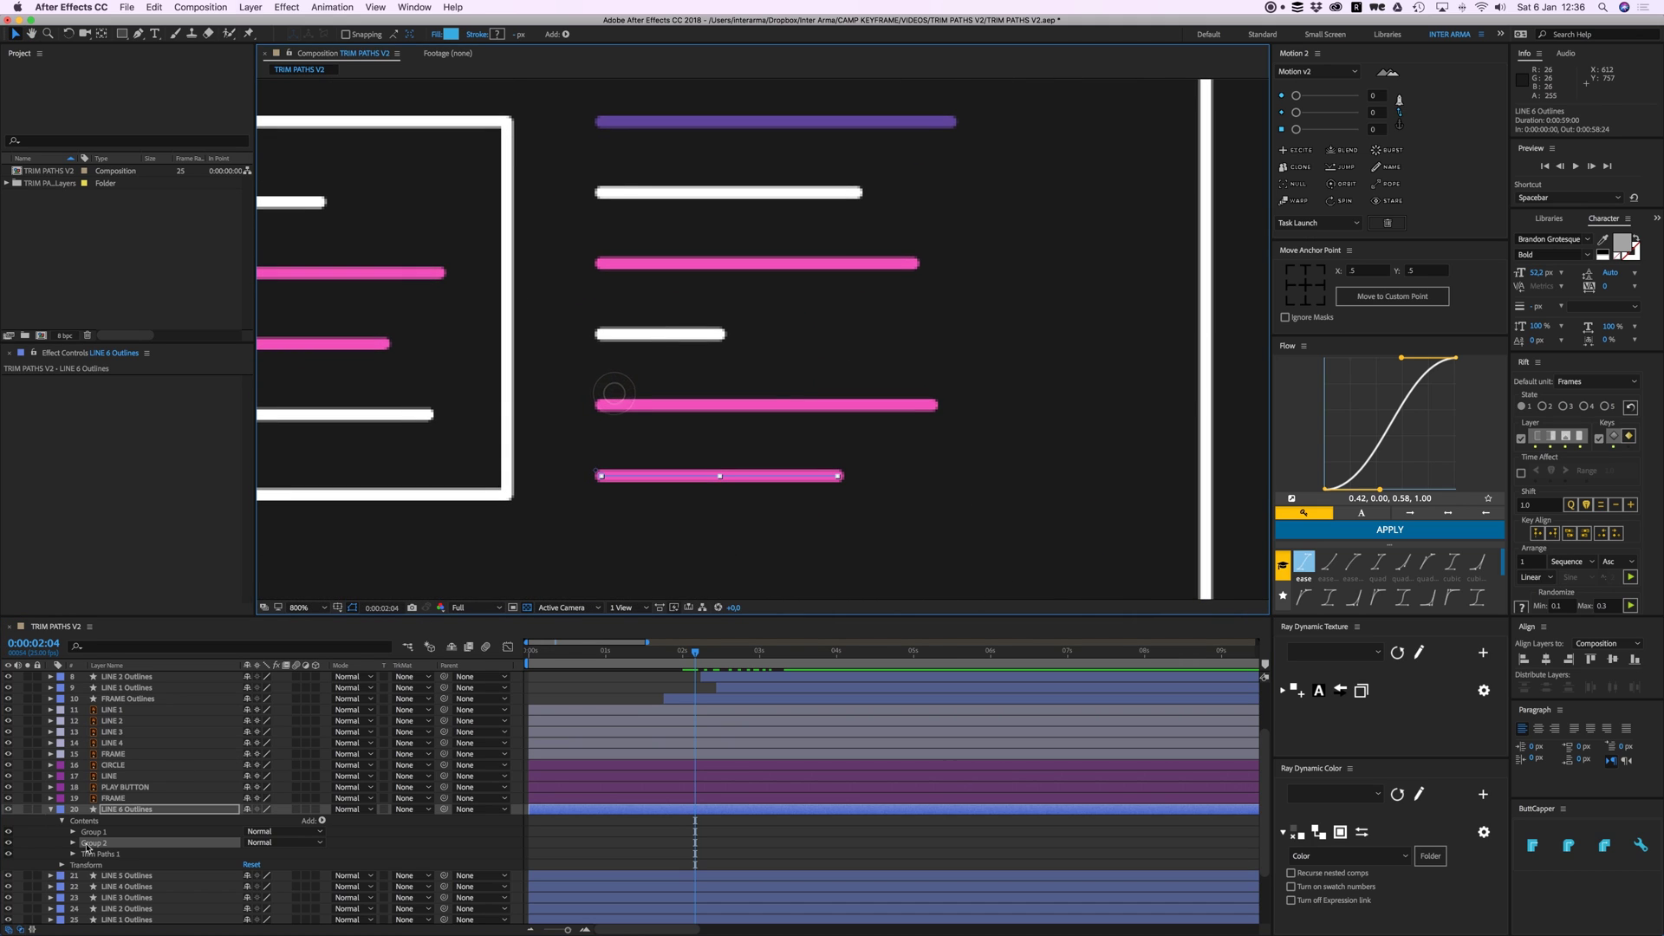
click(9, 843)
click(8, 843)
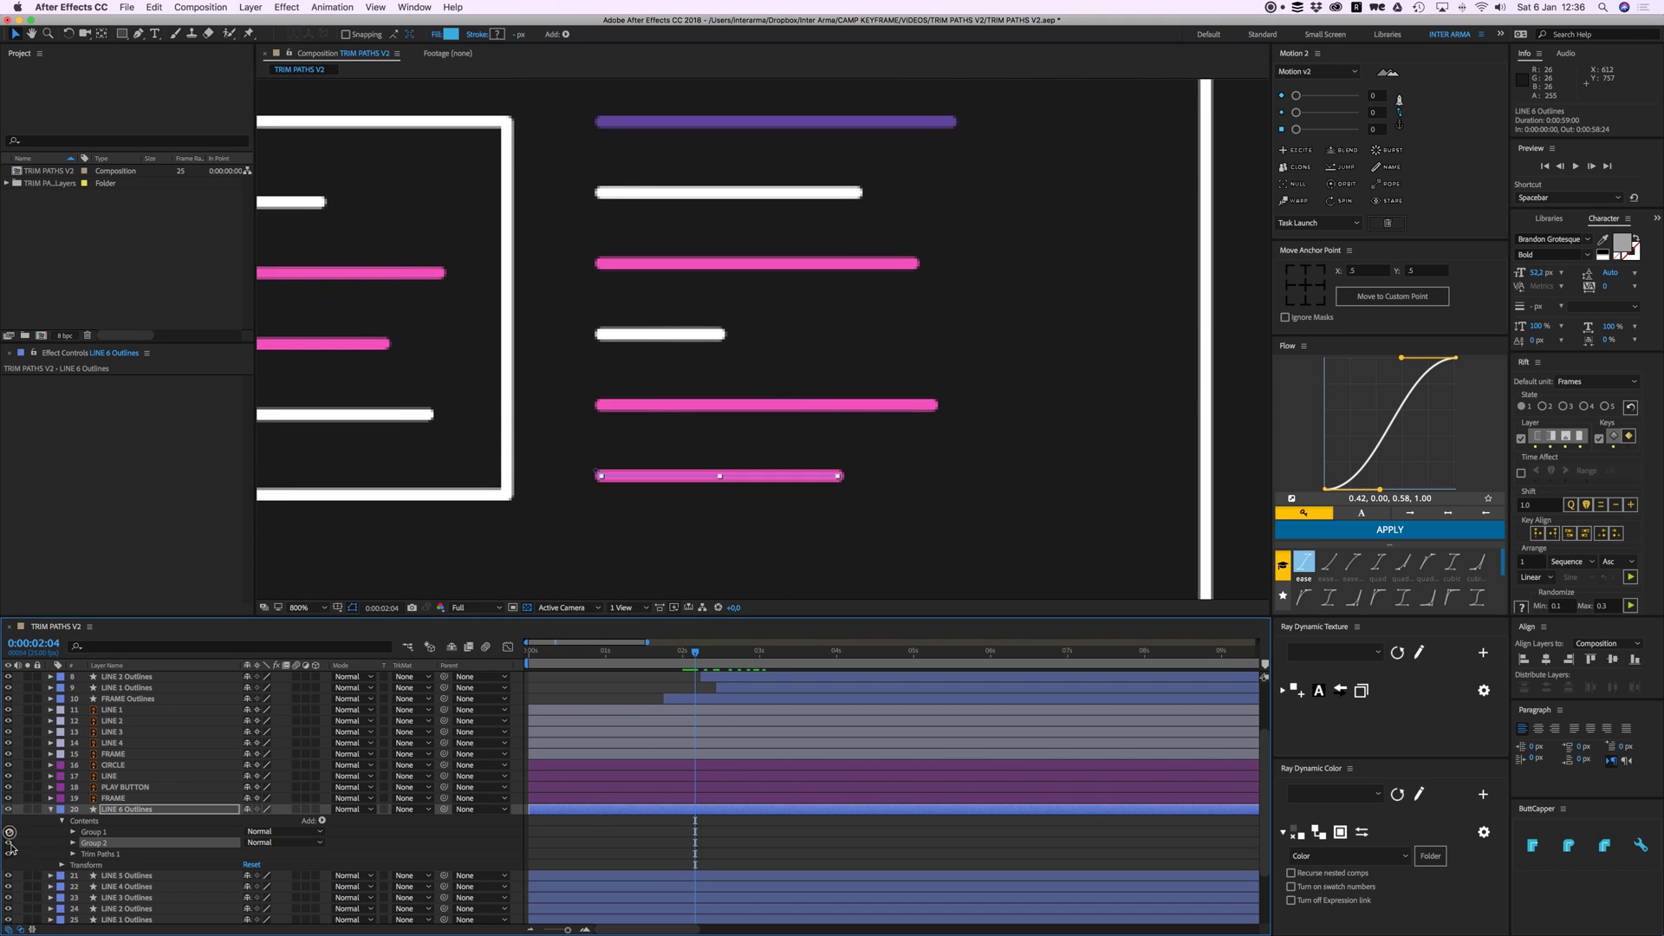
click(8, 842)
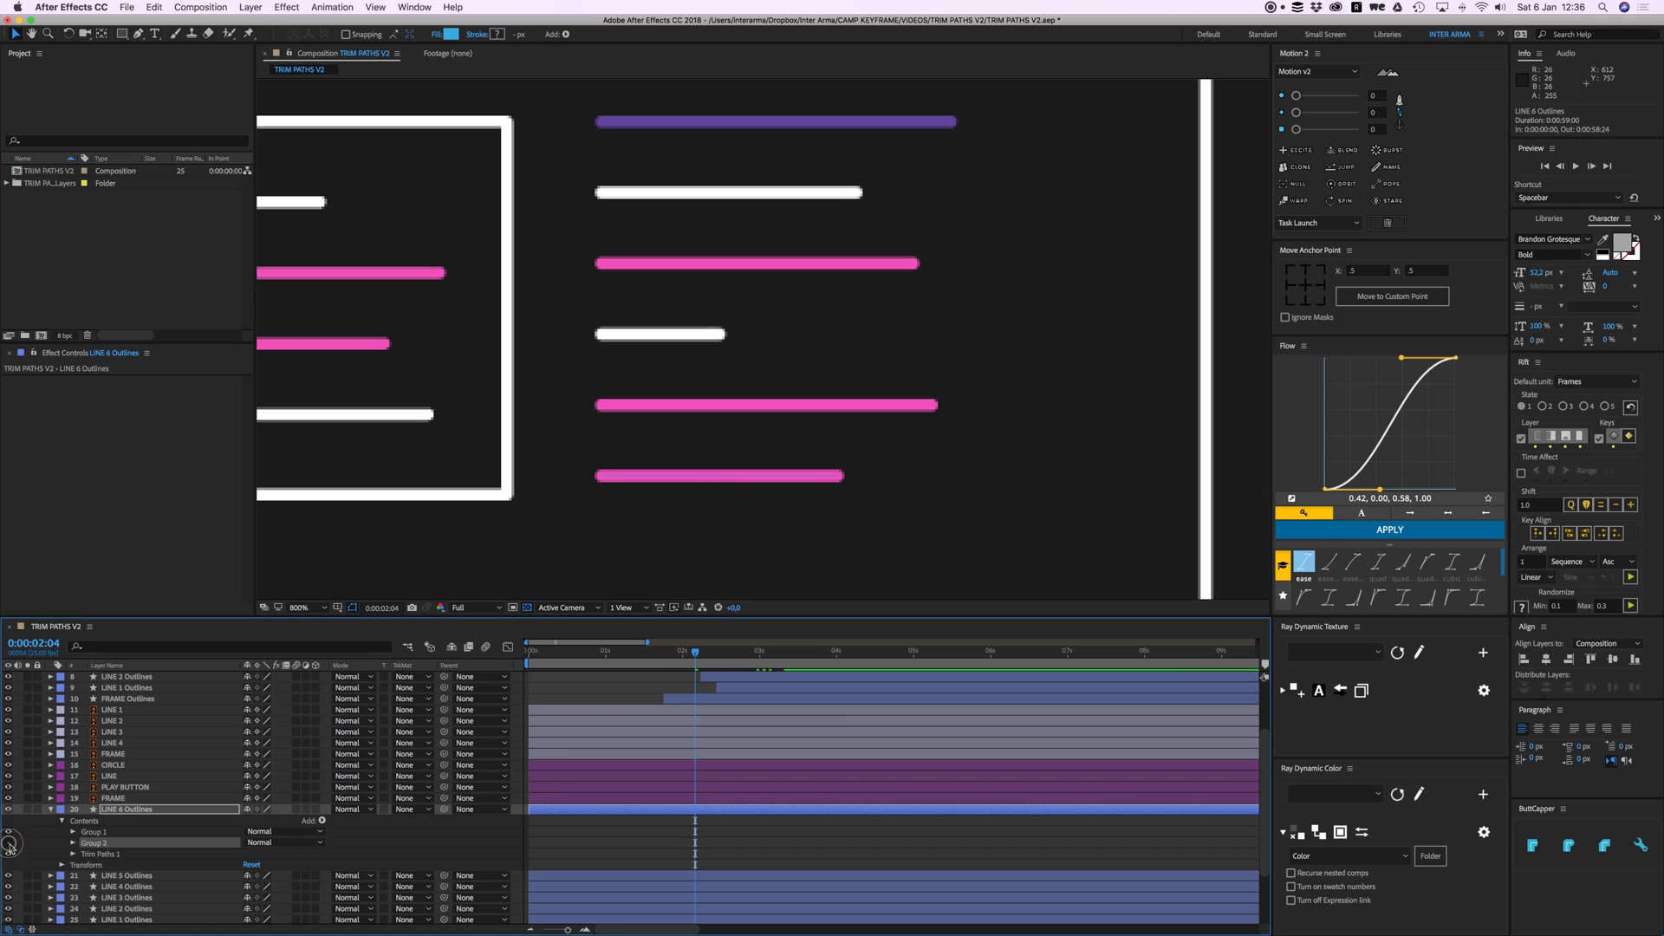
Step: Delete Group 2 from the contents of LINE 6 Outlines
click(152, 832)
click(89, 842)
key(Delete)
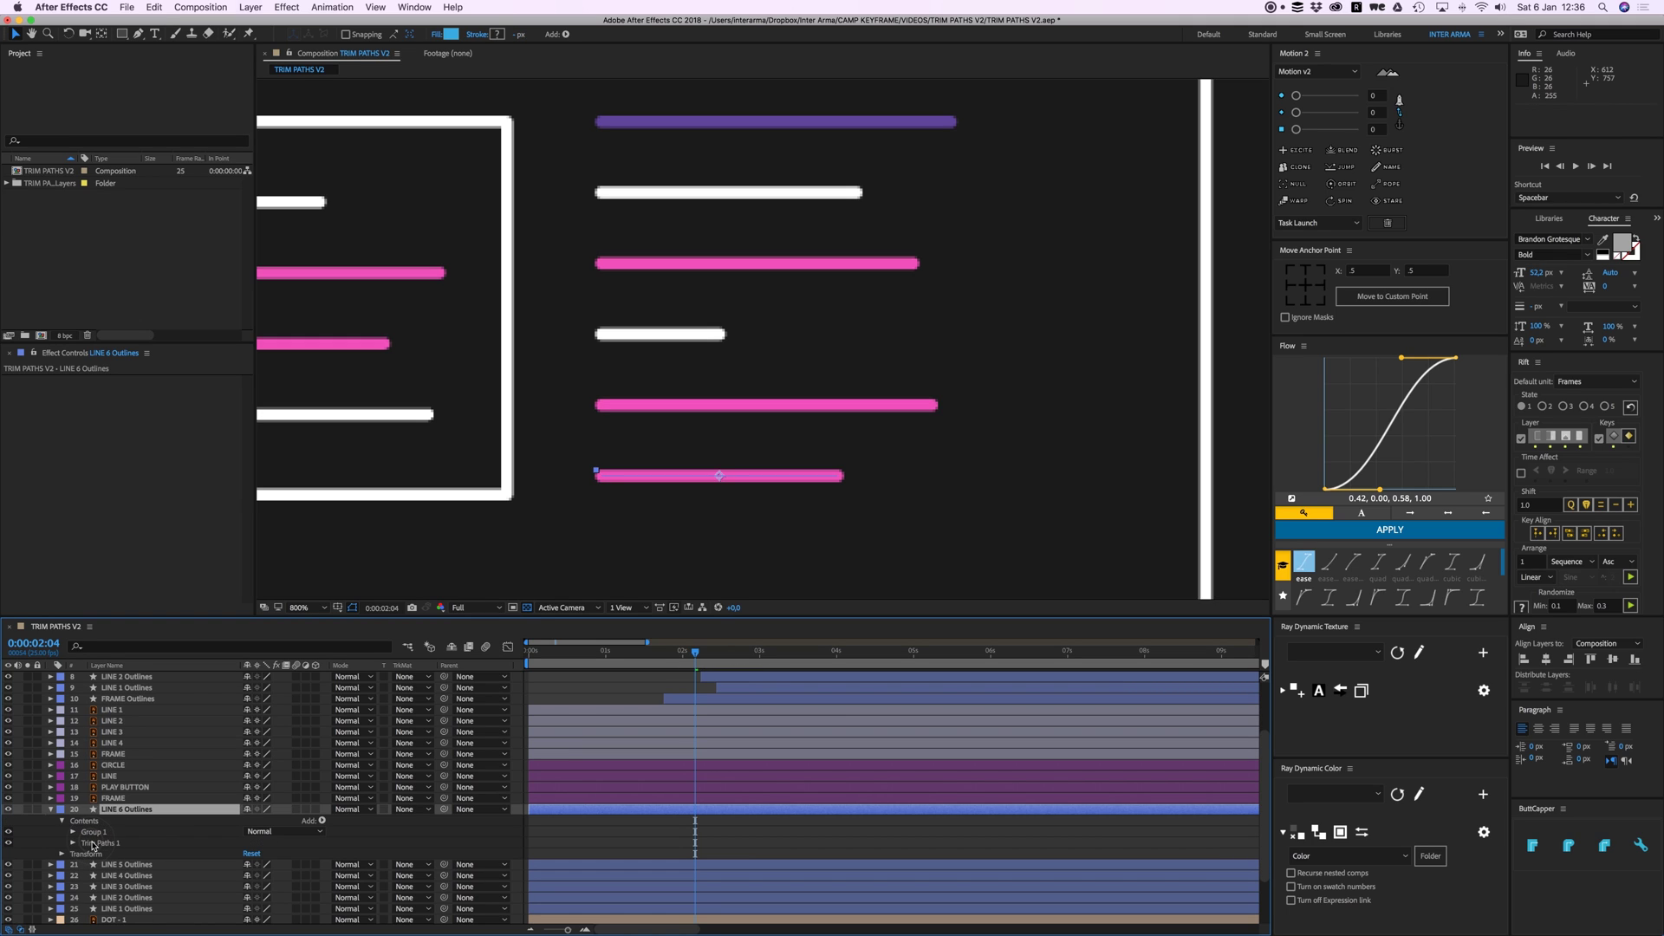
Step: Expand the contents of LINE 5 Outlines and delete its Group 2
click(128, 866)
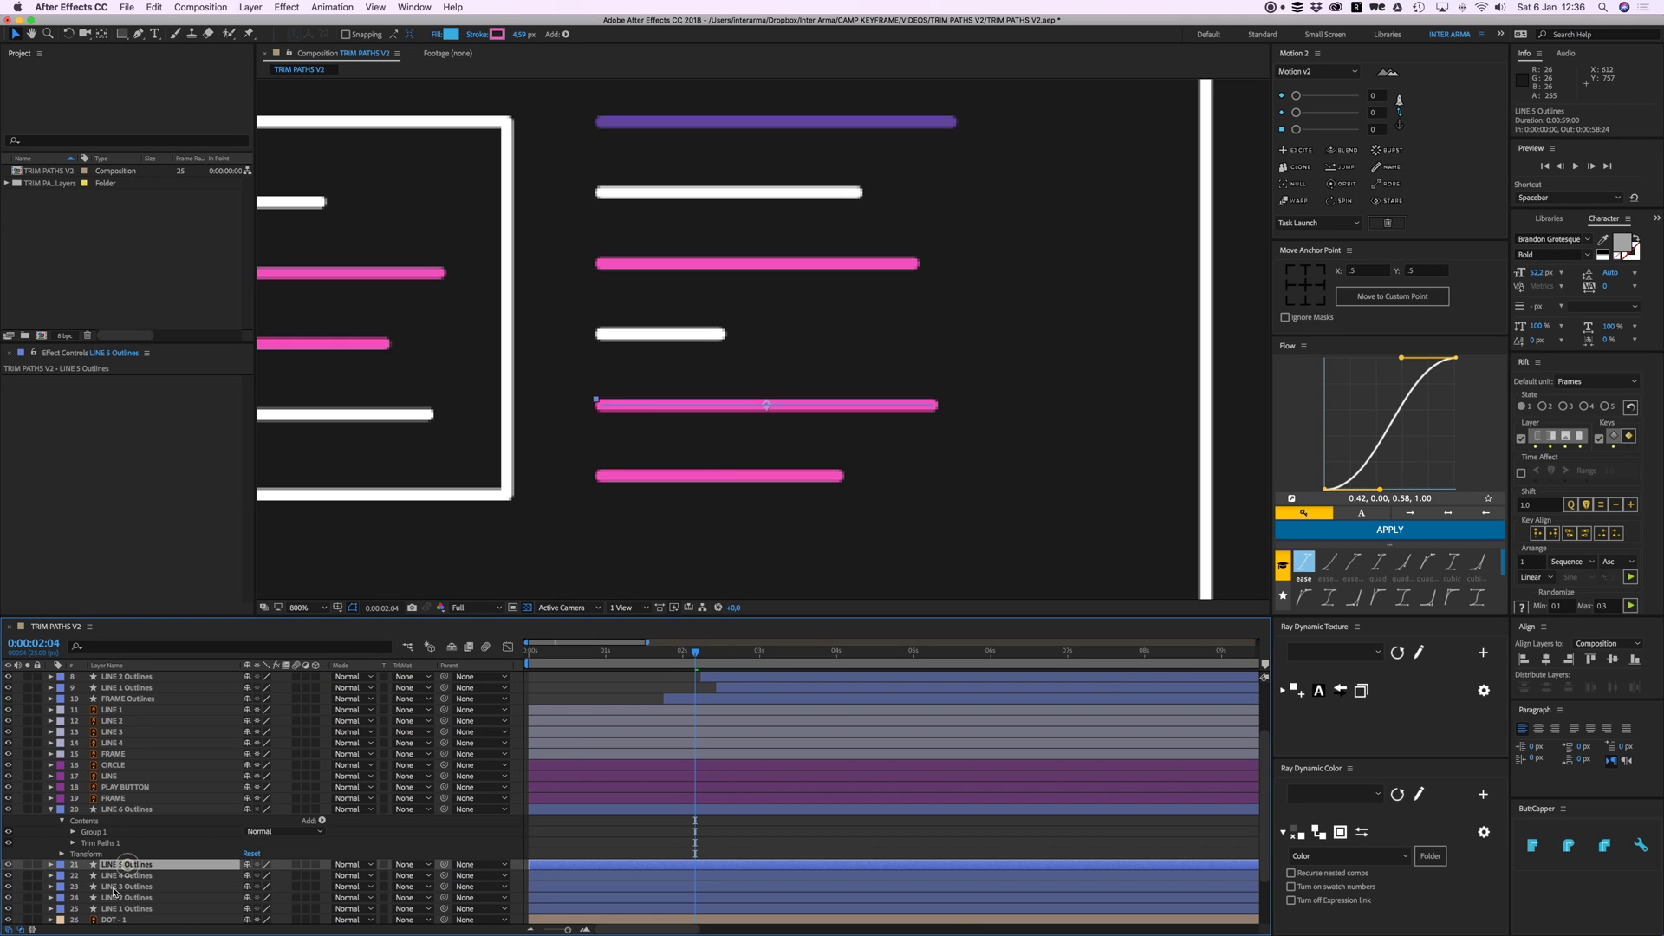
click(51, 864)
scroll(63, 836, down, 3)
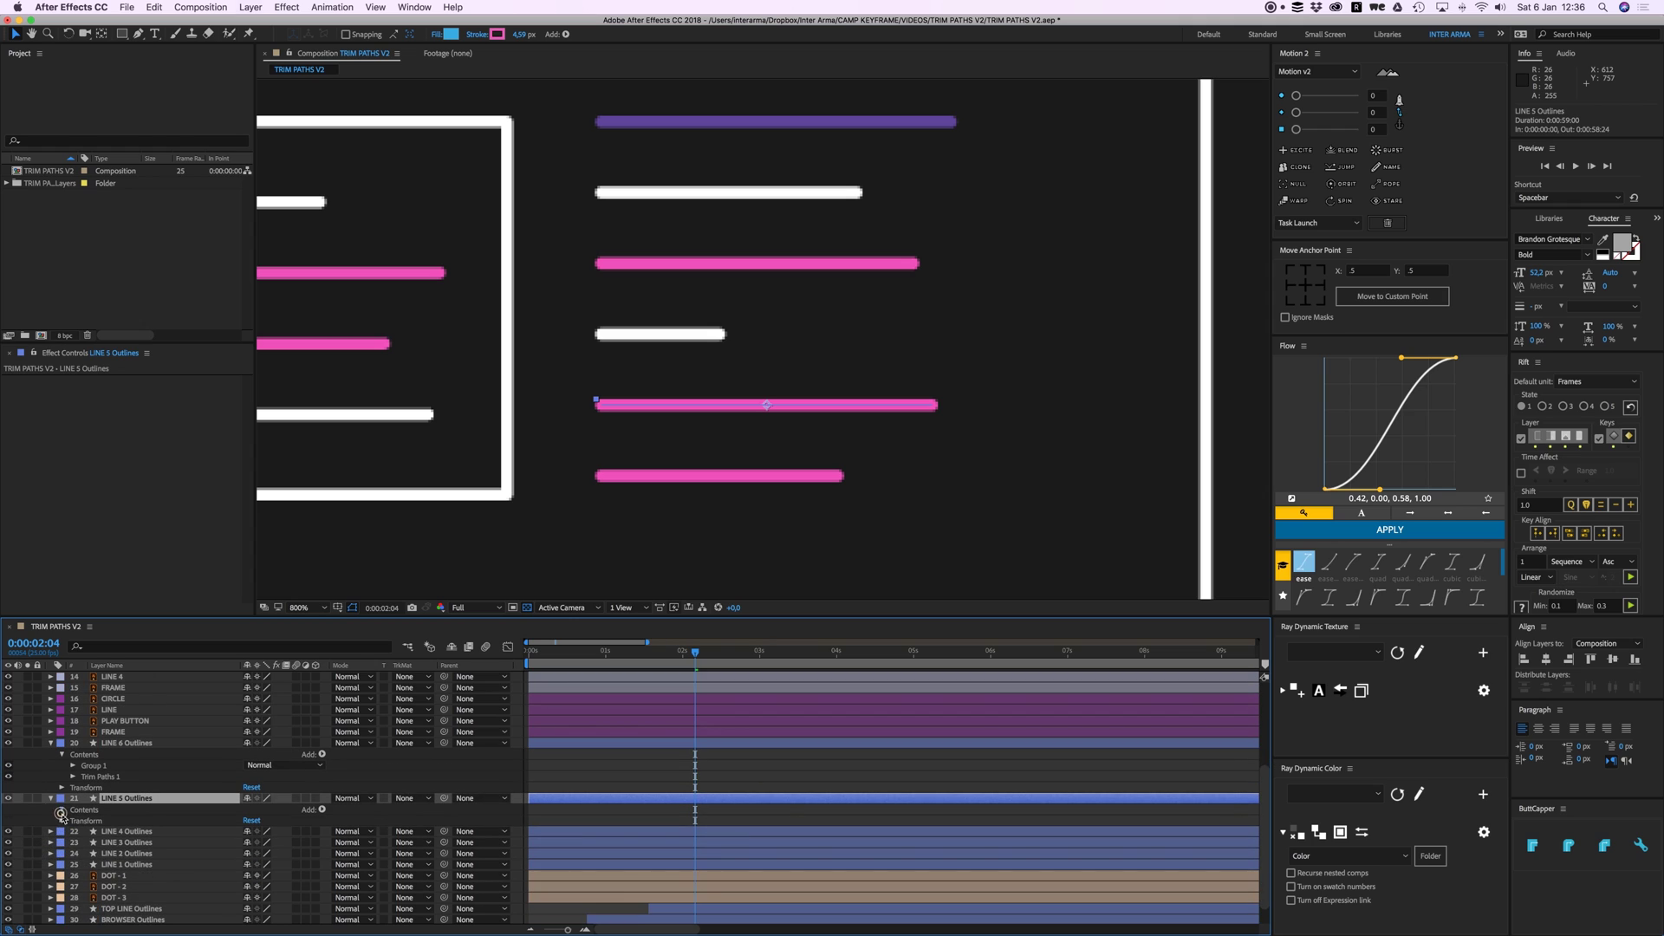
click(61, 812)
click(94, 831)
key(Delete)
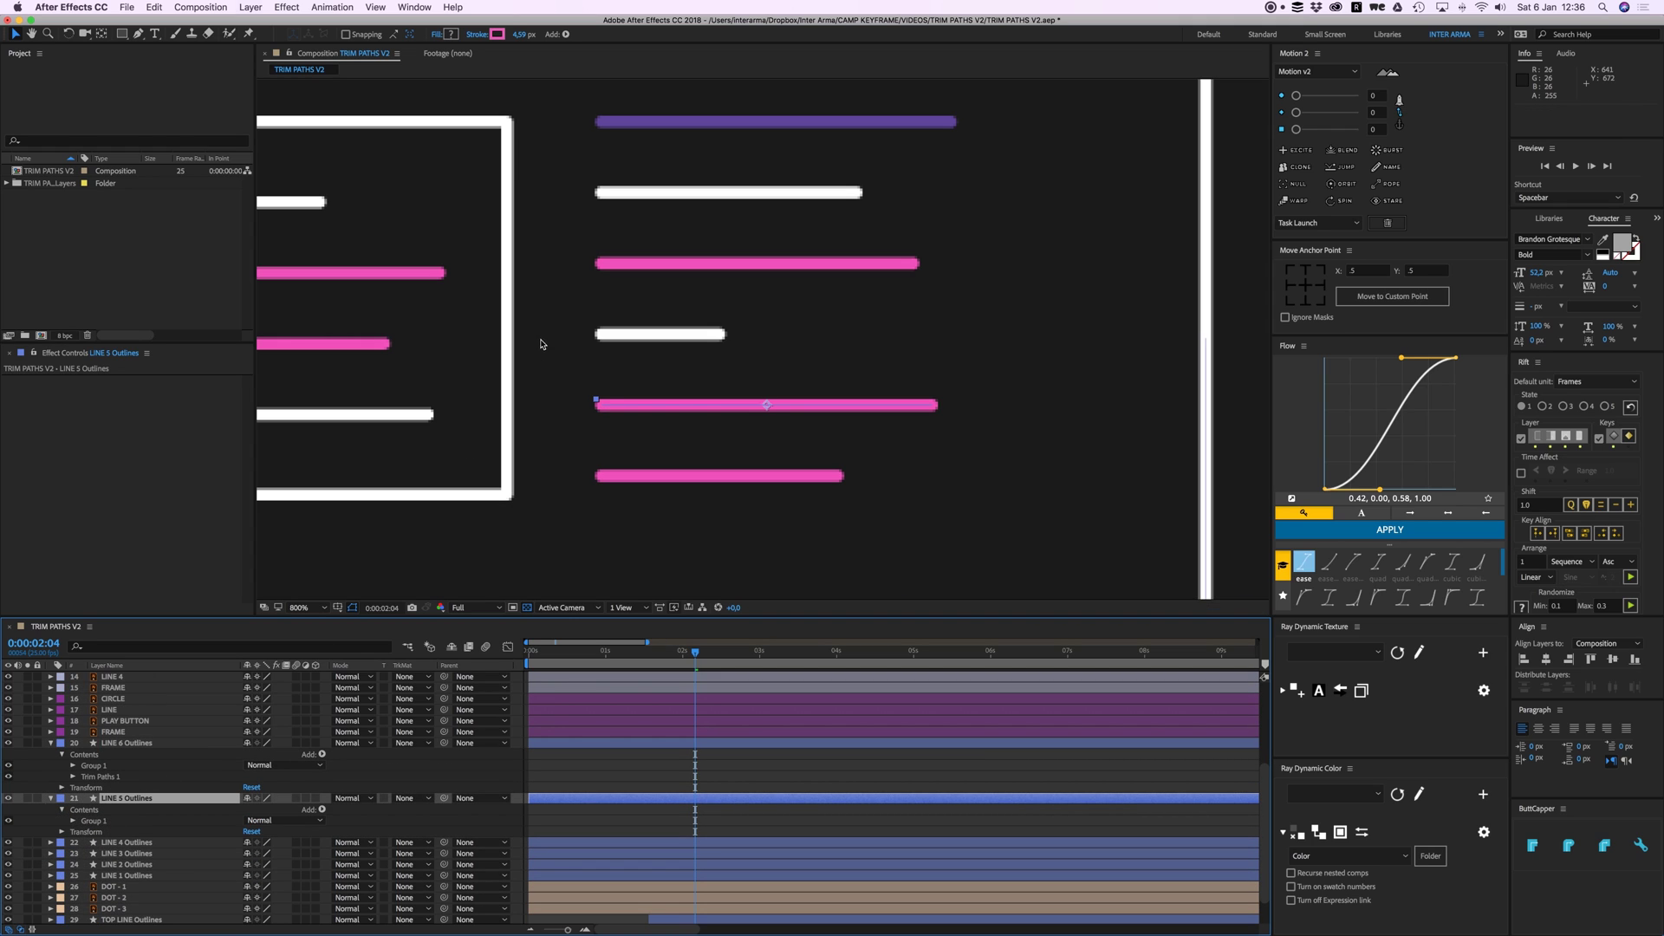
Step: Expand the contents of LINE 4 Outlines and delete its Group 2
click(50, 842)
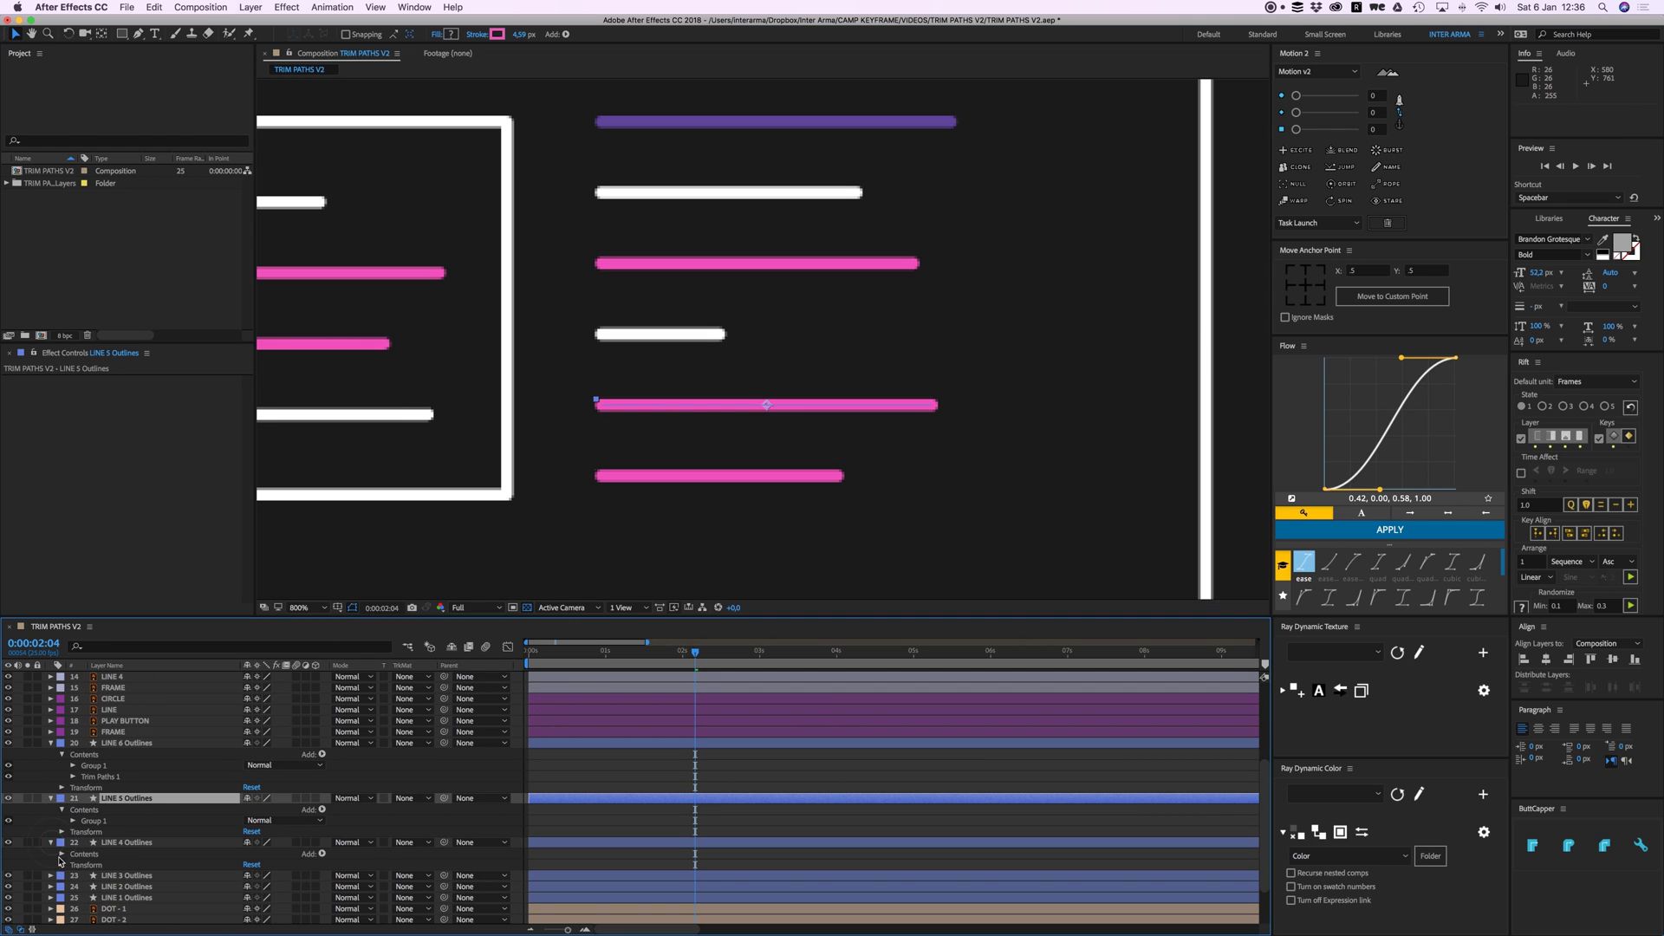
click(62, 854)
drag(98, 877, 94, 865)
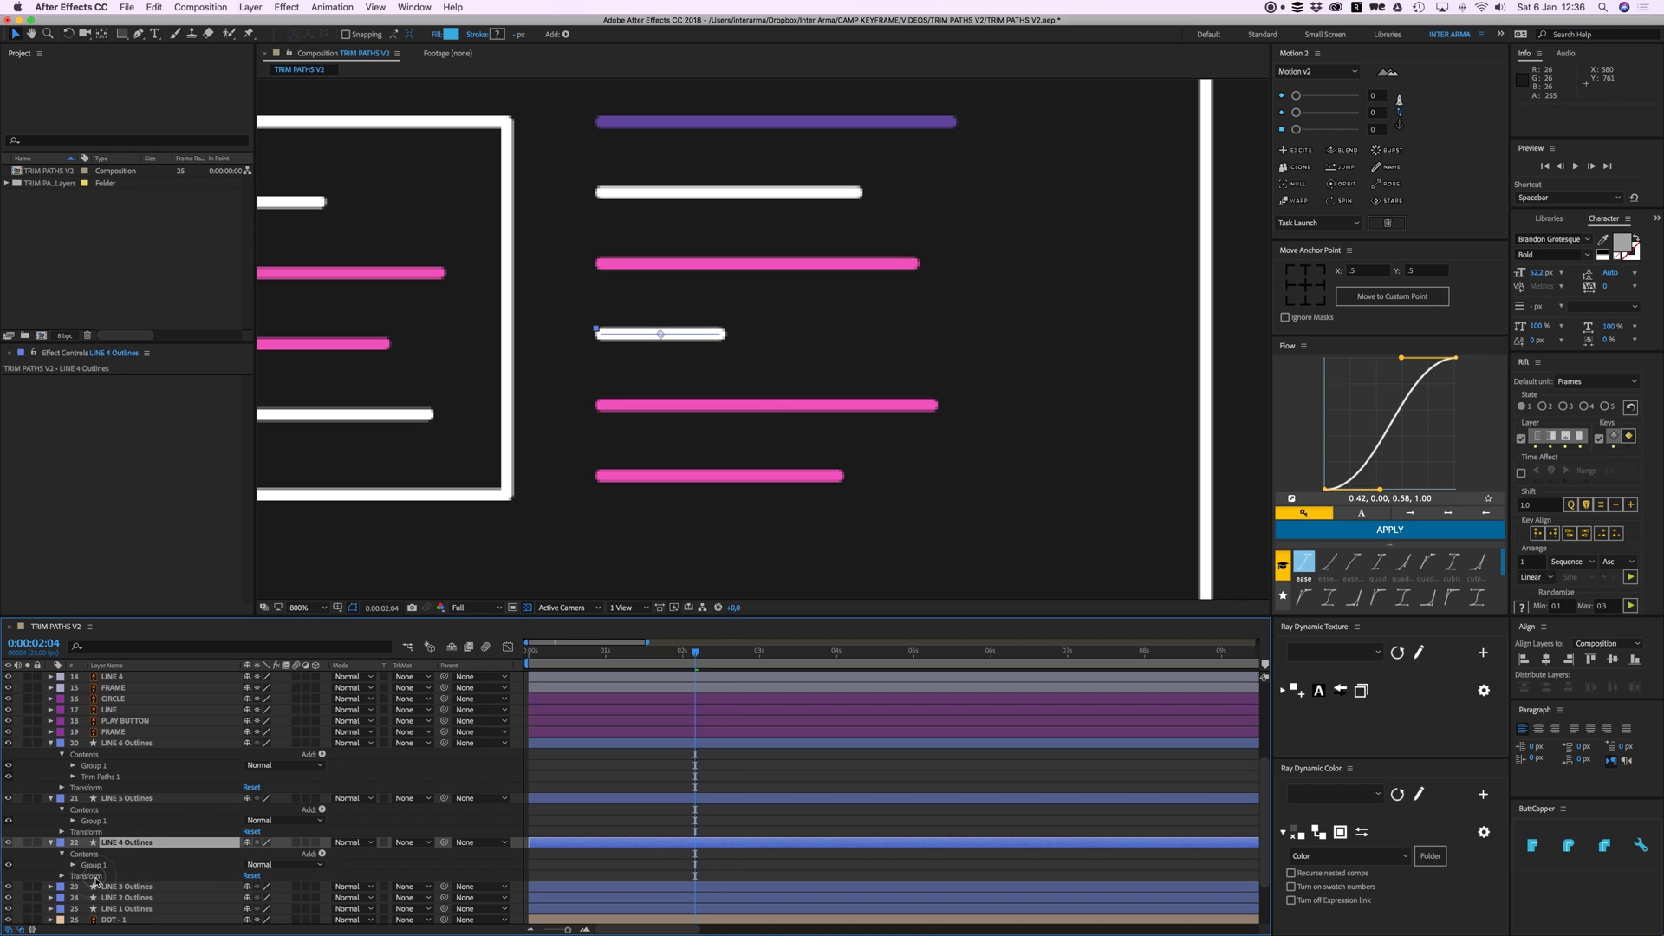
Step: Expand the contents of LINE 3 Outlines and delete its Group 2
scroll(34, 857, down, 2)
click(50, 841)
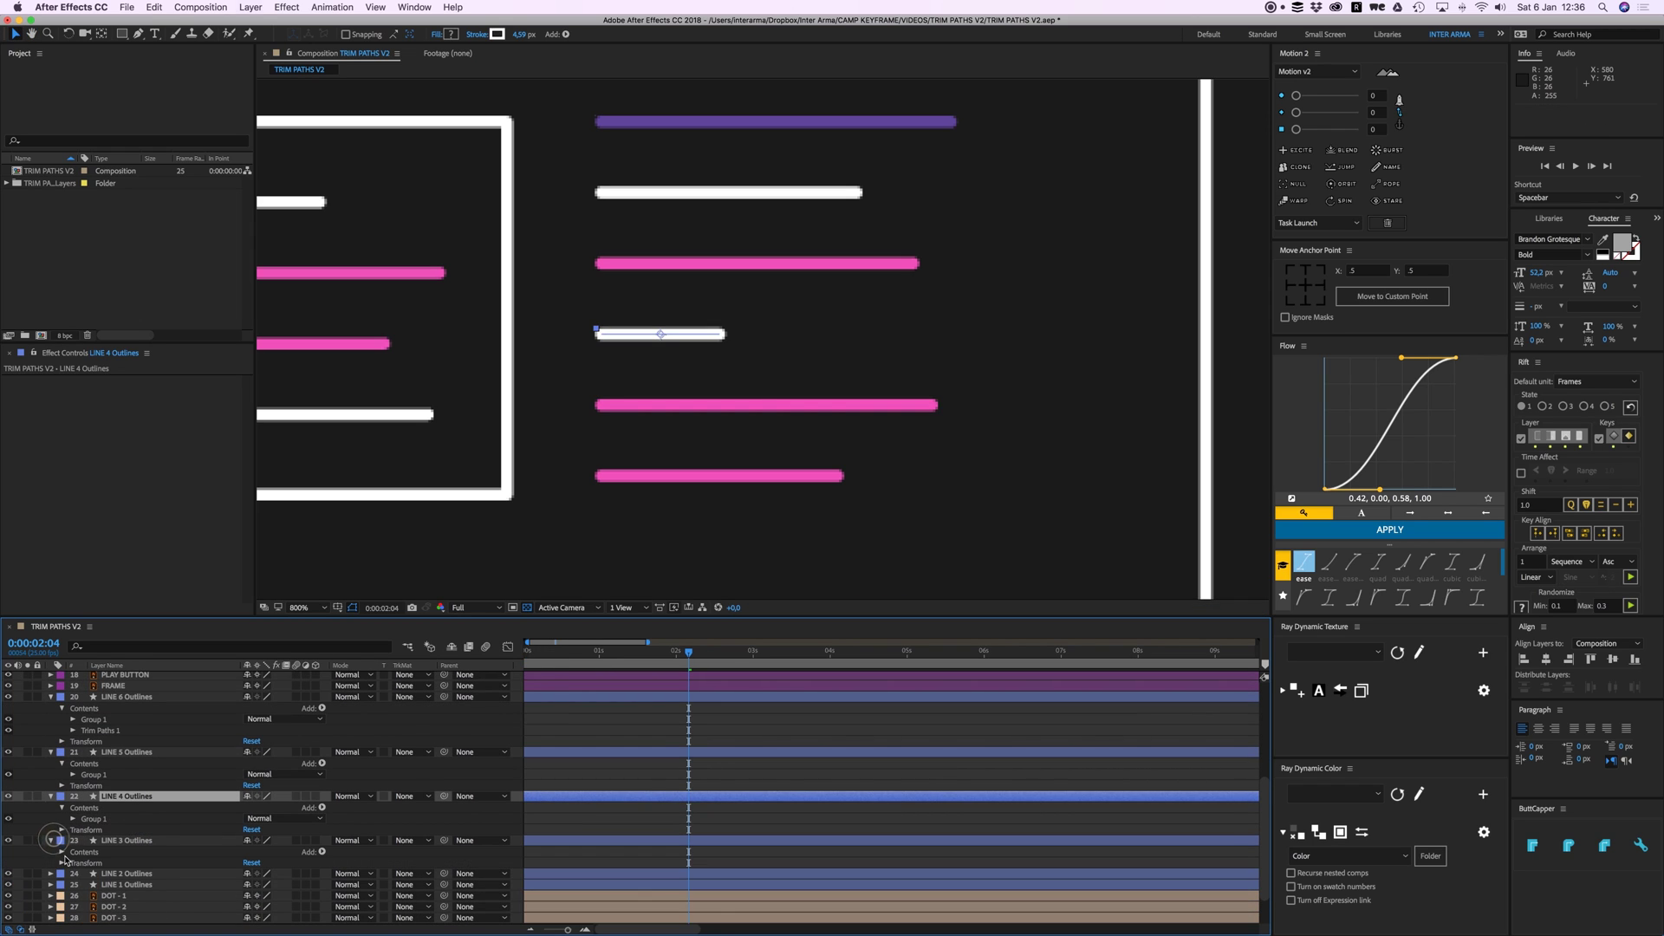
click(61, 852)
click(101, 874)
drag(101, 875, 94, 864)
Step: Expand the contents of LINE 2 Outlines and delete its Group 2
scroll(93, 865, down, 2)
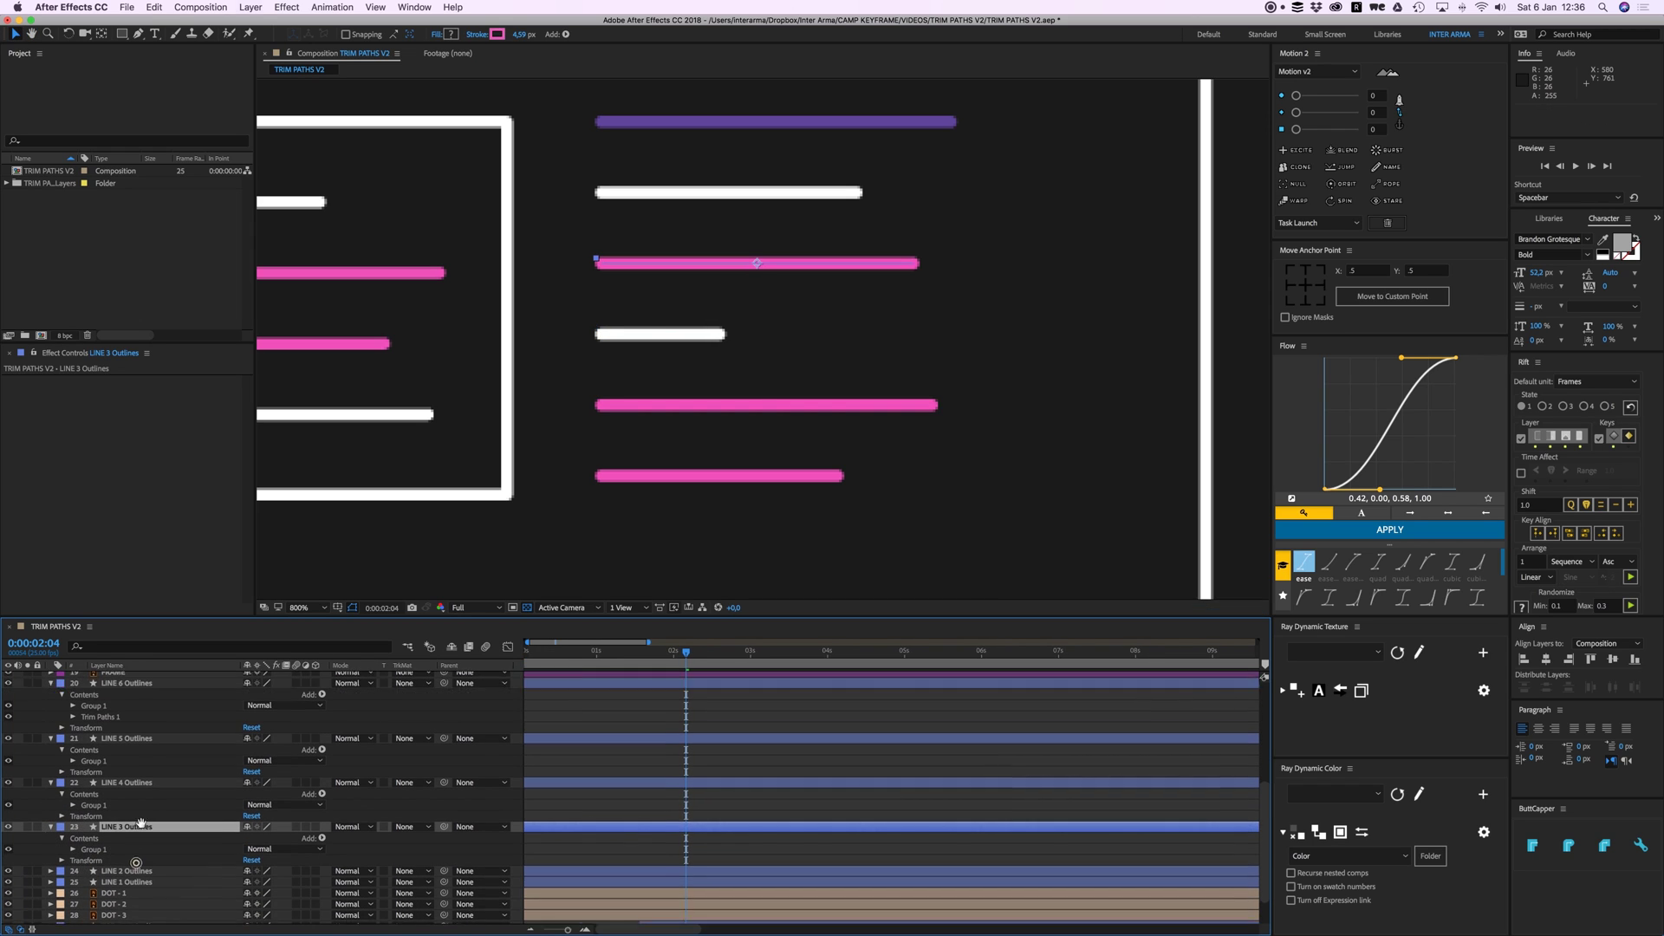
click(50, 841)
click(61, 852)
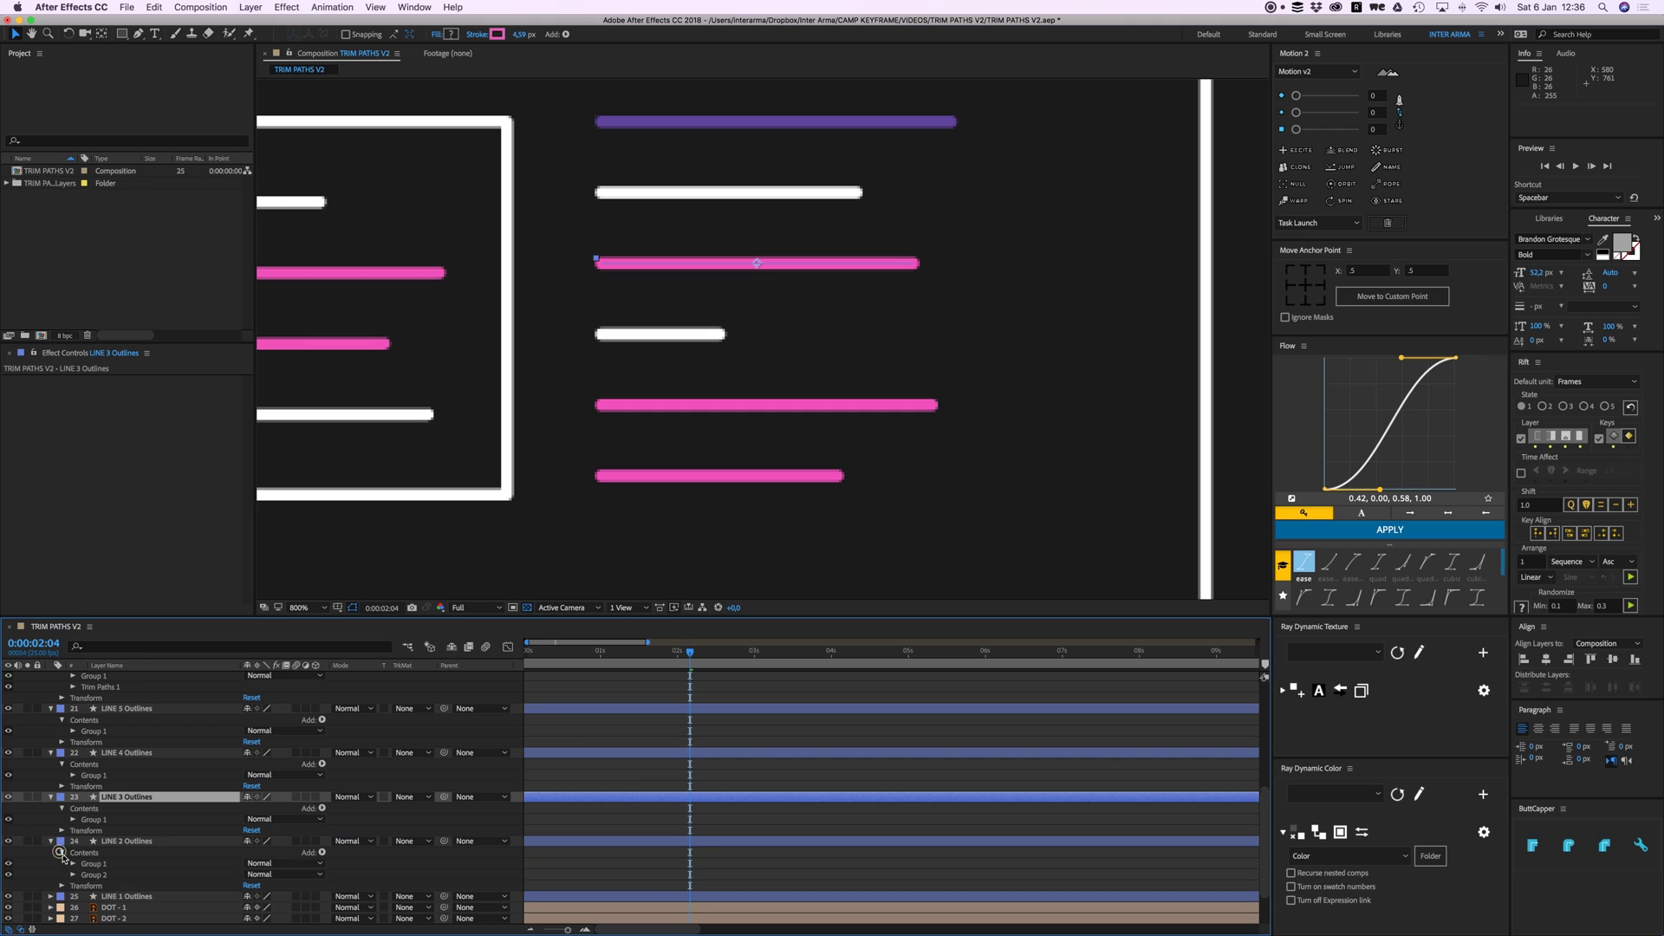
click(94, 875)
key(Delete)
Step: Expand the contents of LINE 1 Outlines and delete its Group 2
scroll(118, 861, down, 1)
click(118, 860)
click(51, 871)
click(61, 882)
click(97, 904)
key(Delete)
Step: Move the current time to 0:00:02:16 and locate the layers of the banner's already animated frame and lines
drag(609, 237, 687, 455)
drag(639, 265, 1084, 472)
drag(703, 389, 795, 514)
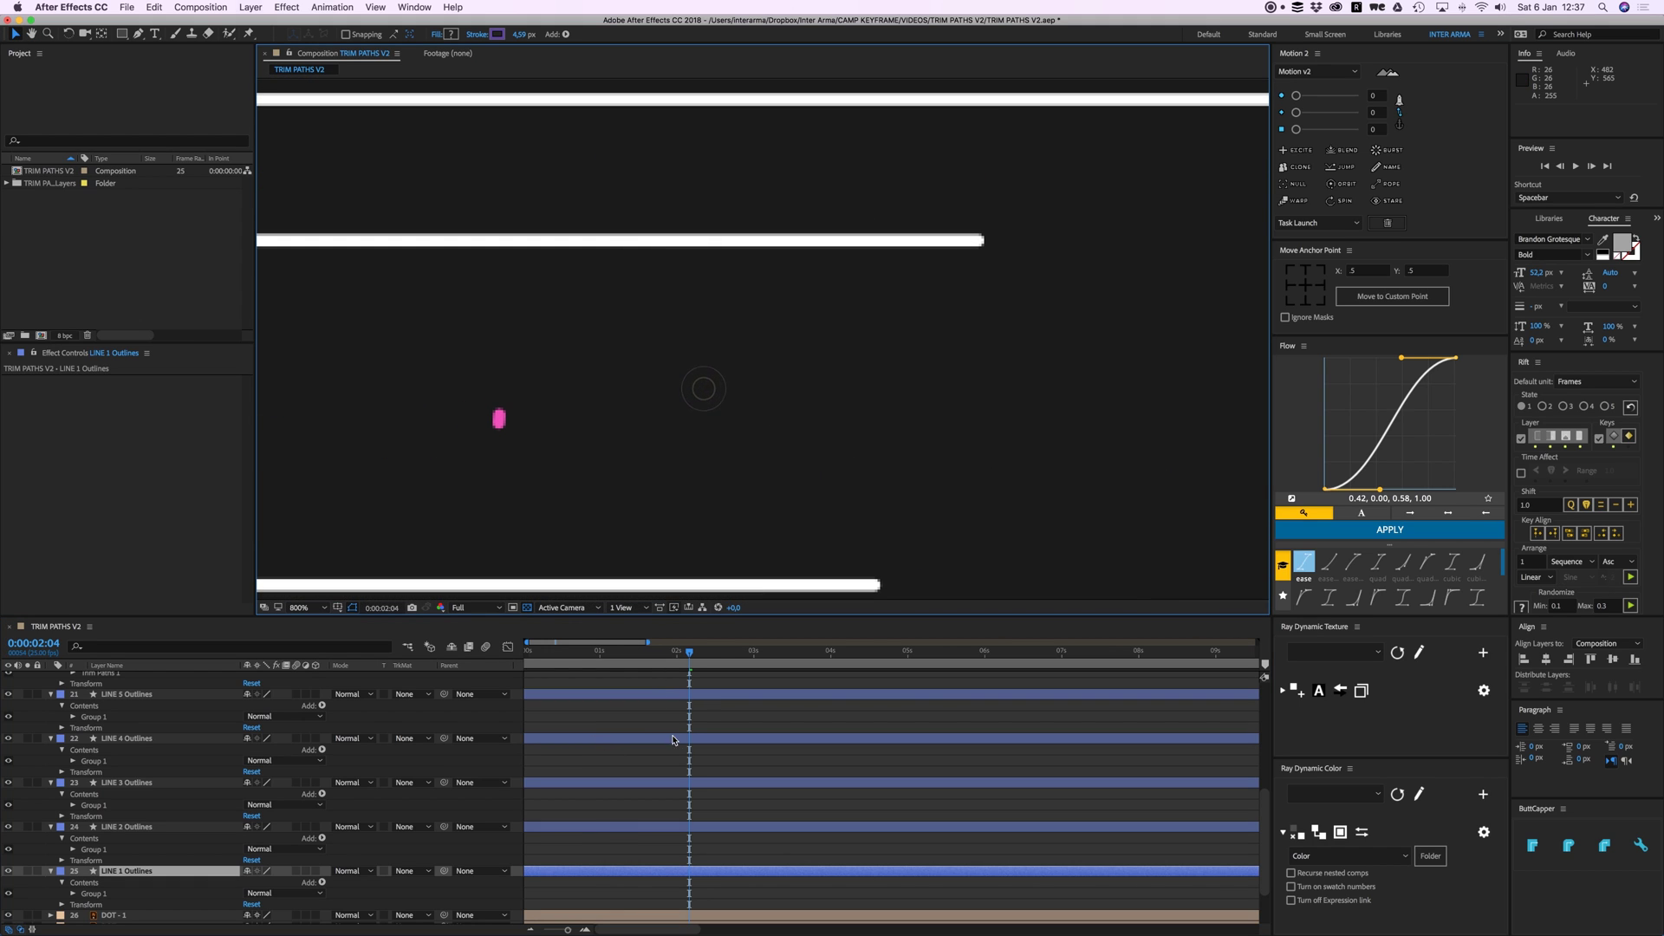
key(minus)
click(663, 683)
scroll(657, 509, down, 1)
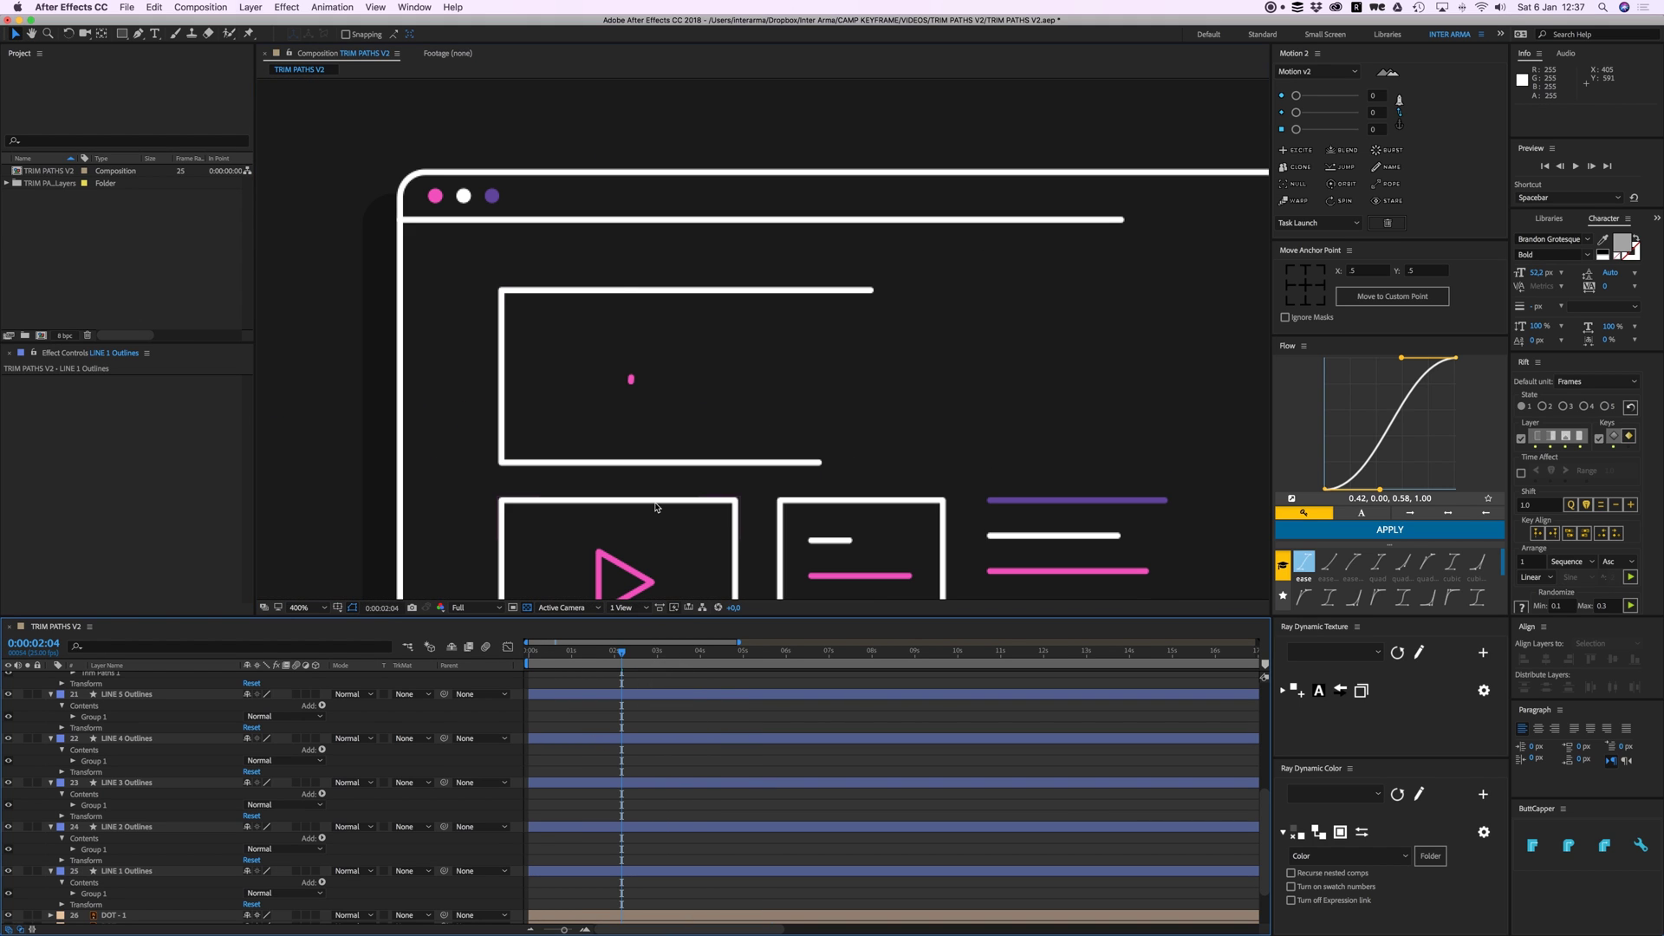
scroll(633, 661, down, 1)
mouse_move(626, 650)
mouse_down()
mouse_move(667, 658)
mouse_move(642, 657)
mouse_up()
click(727, 379)
scroll(666, 760, up, 10)
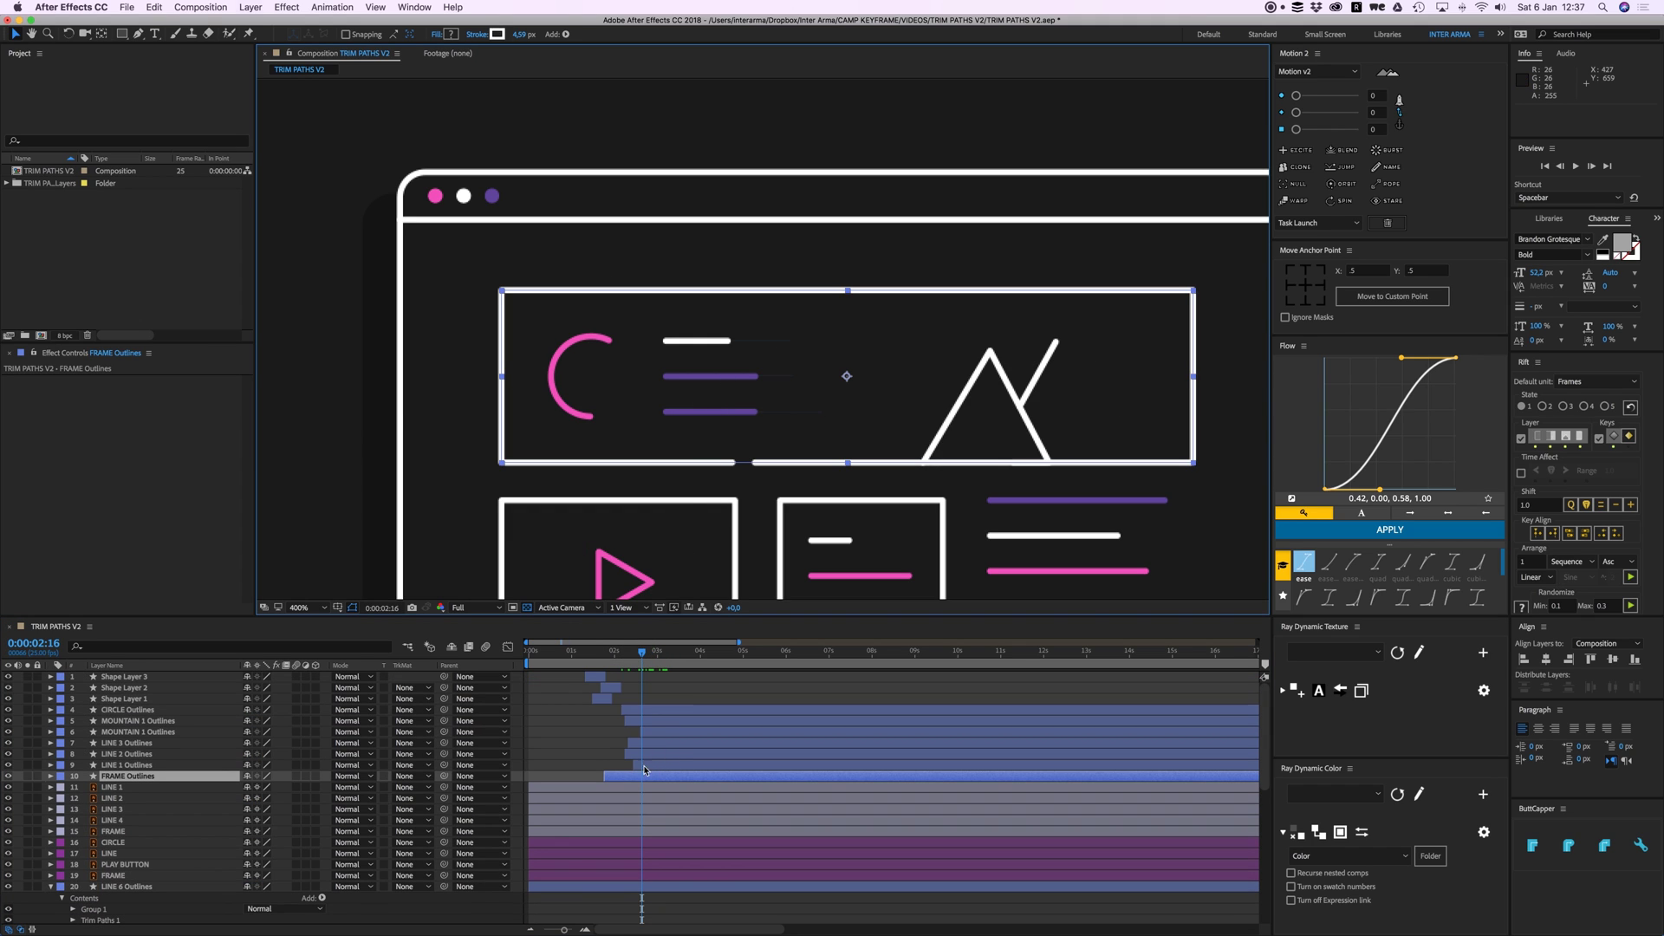
Step: Reveal the animated properties of the banner's three line outline layers and expand their full contents
click(129, 746)
shift+click(137, 765)
key(u)
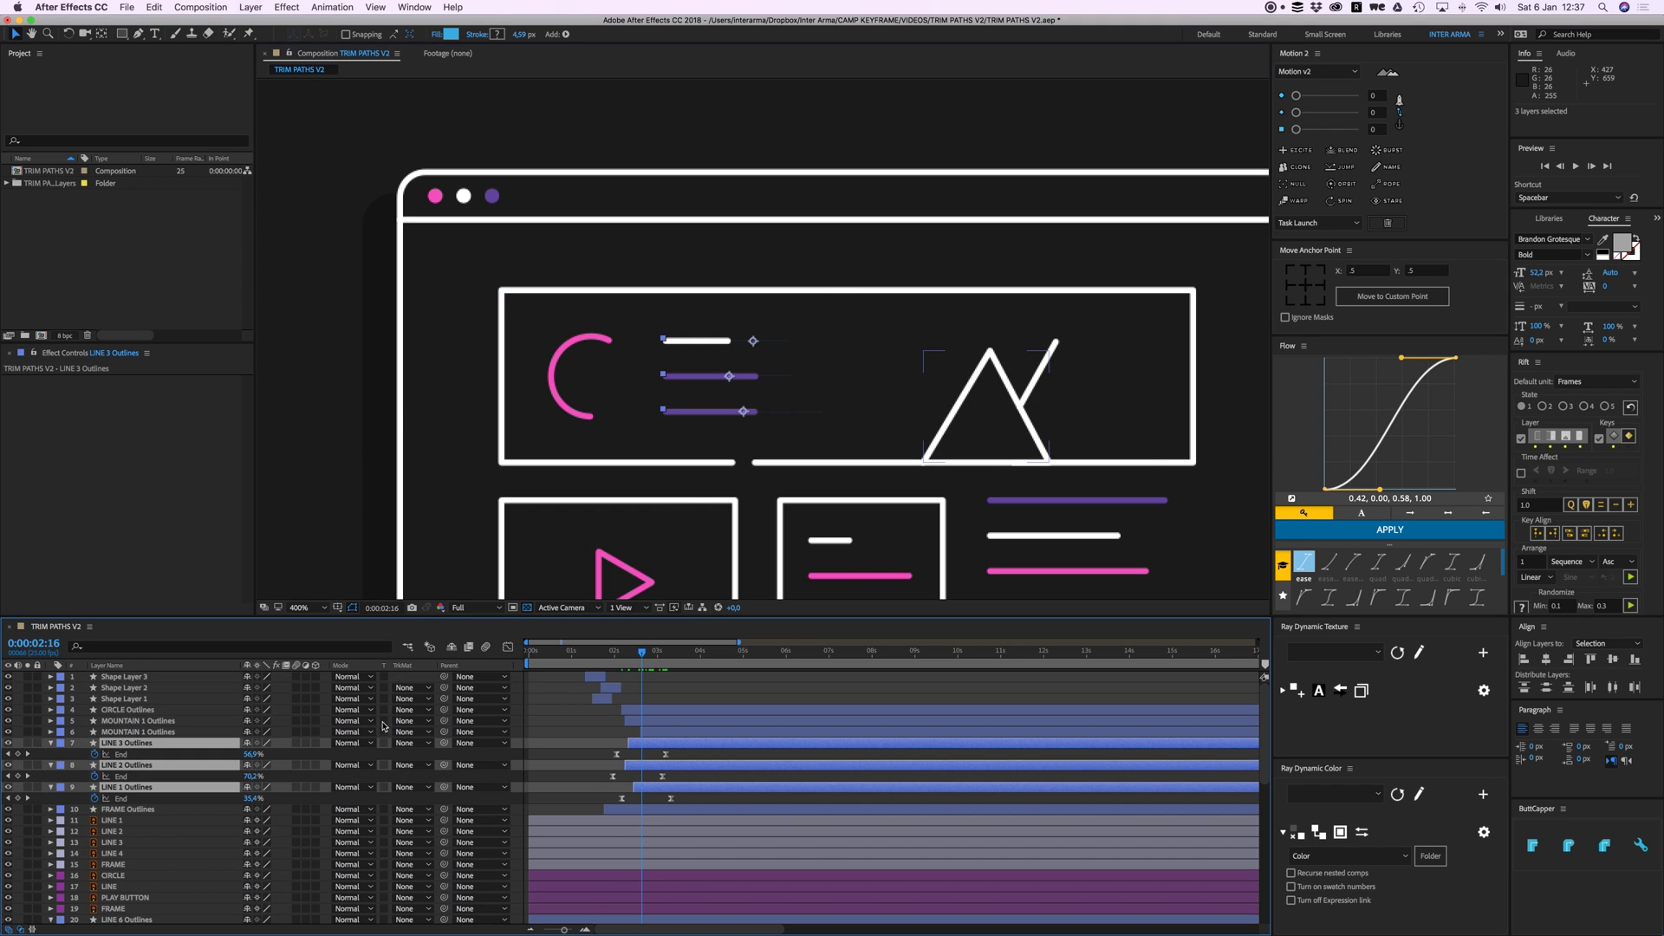
click(51, 743)
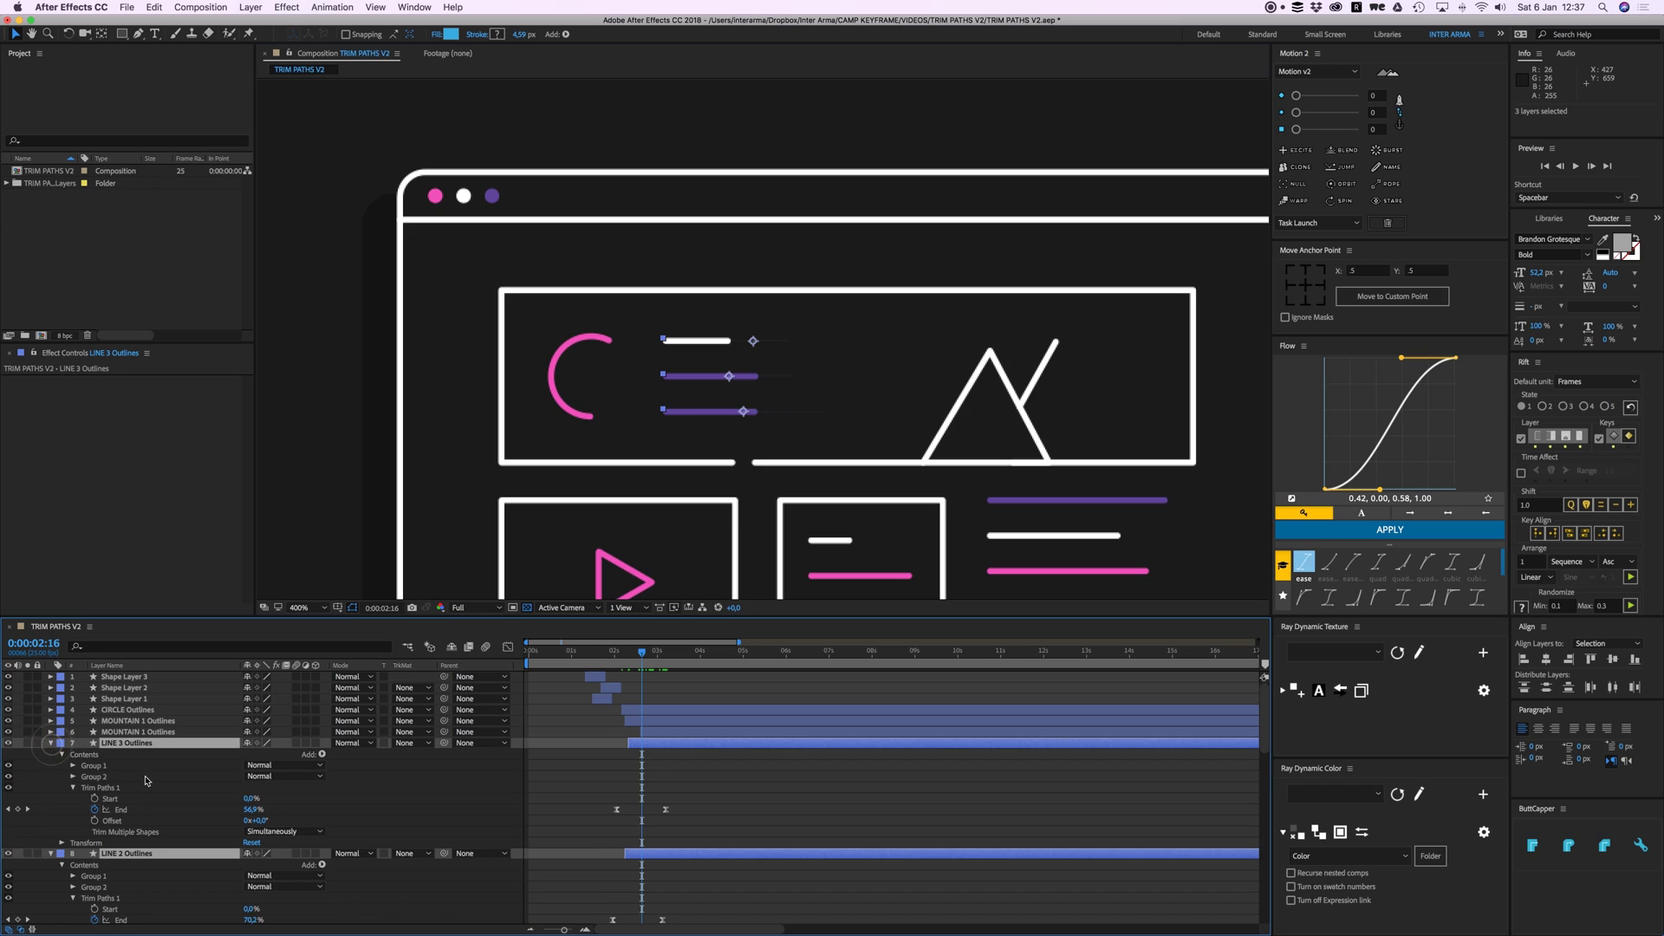
click(785, 786)
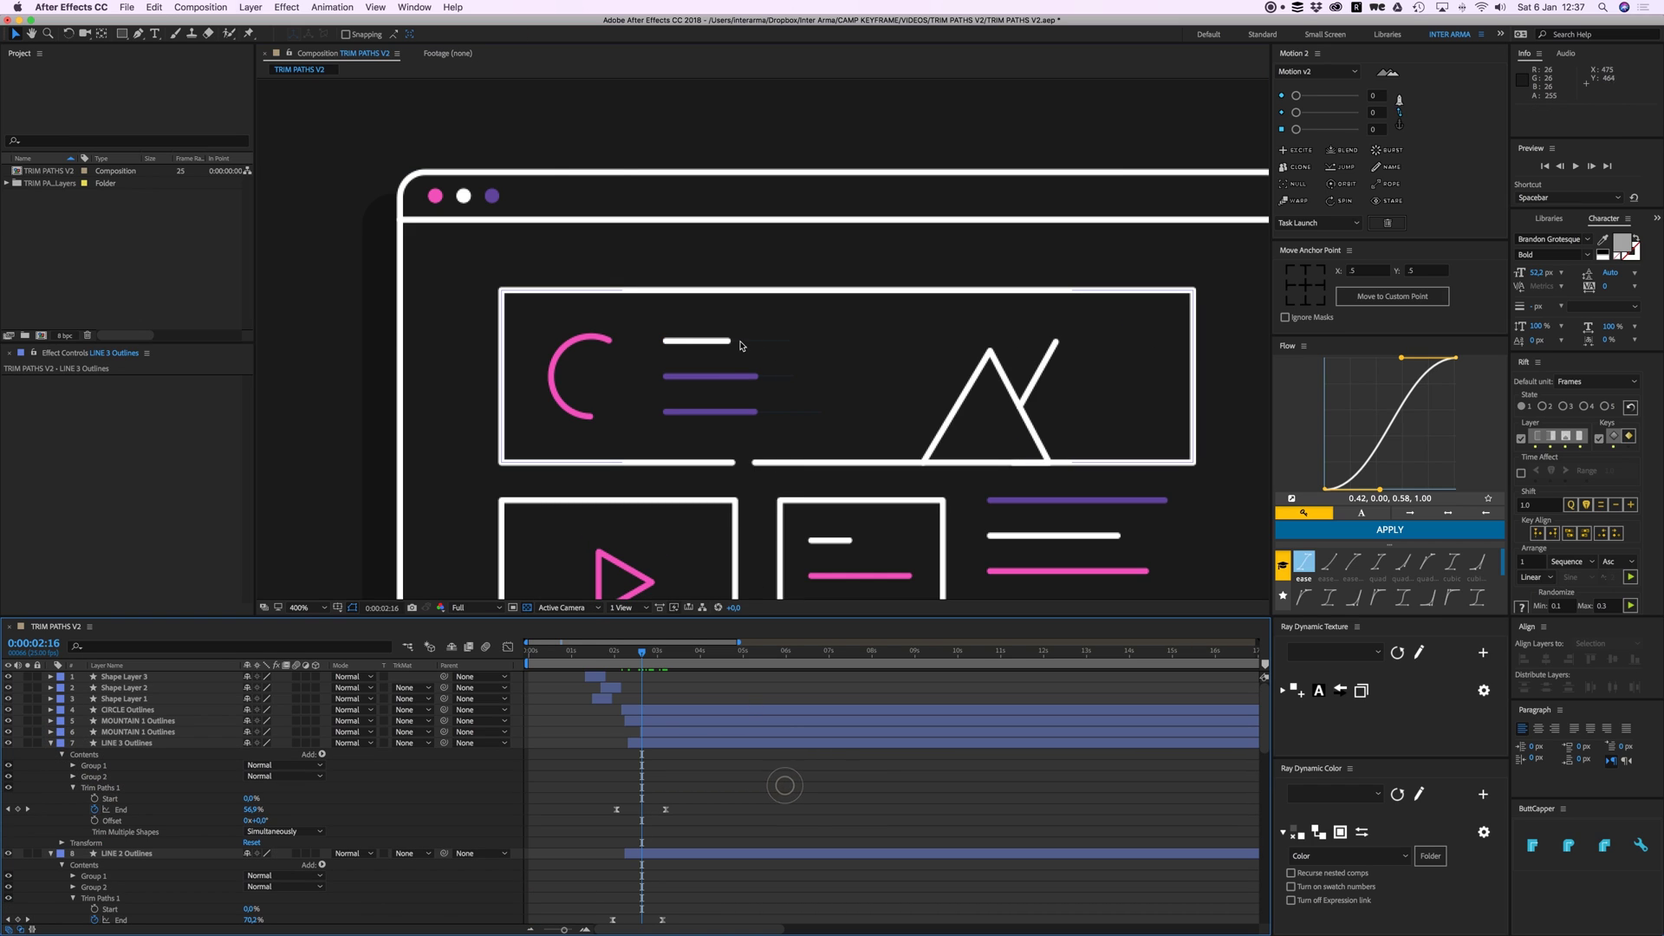
Step: Check the banner lines up close at 0:00:02:08 and delete Group 2 from the banner's LINE 3 Outlines
scroll(774, 347, up, 1)
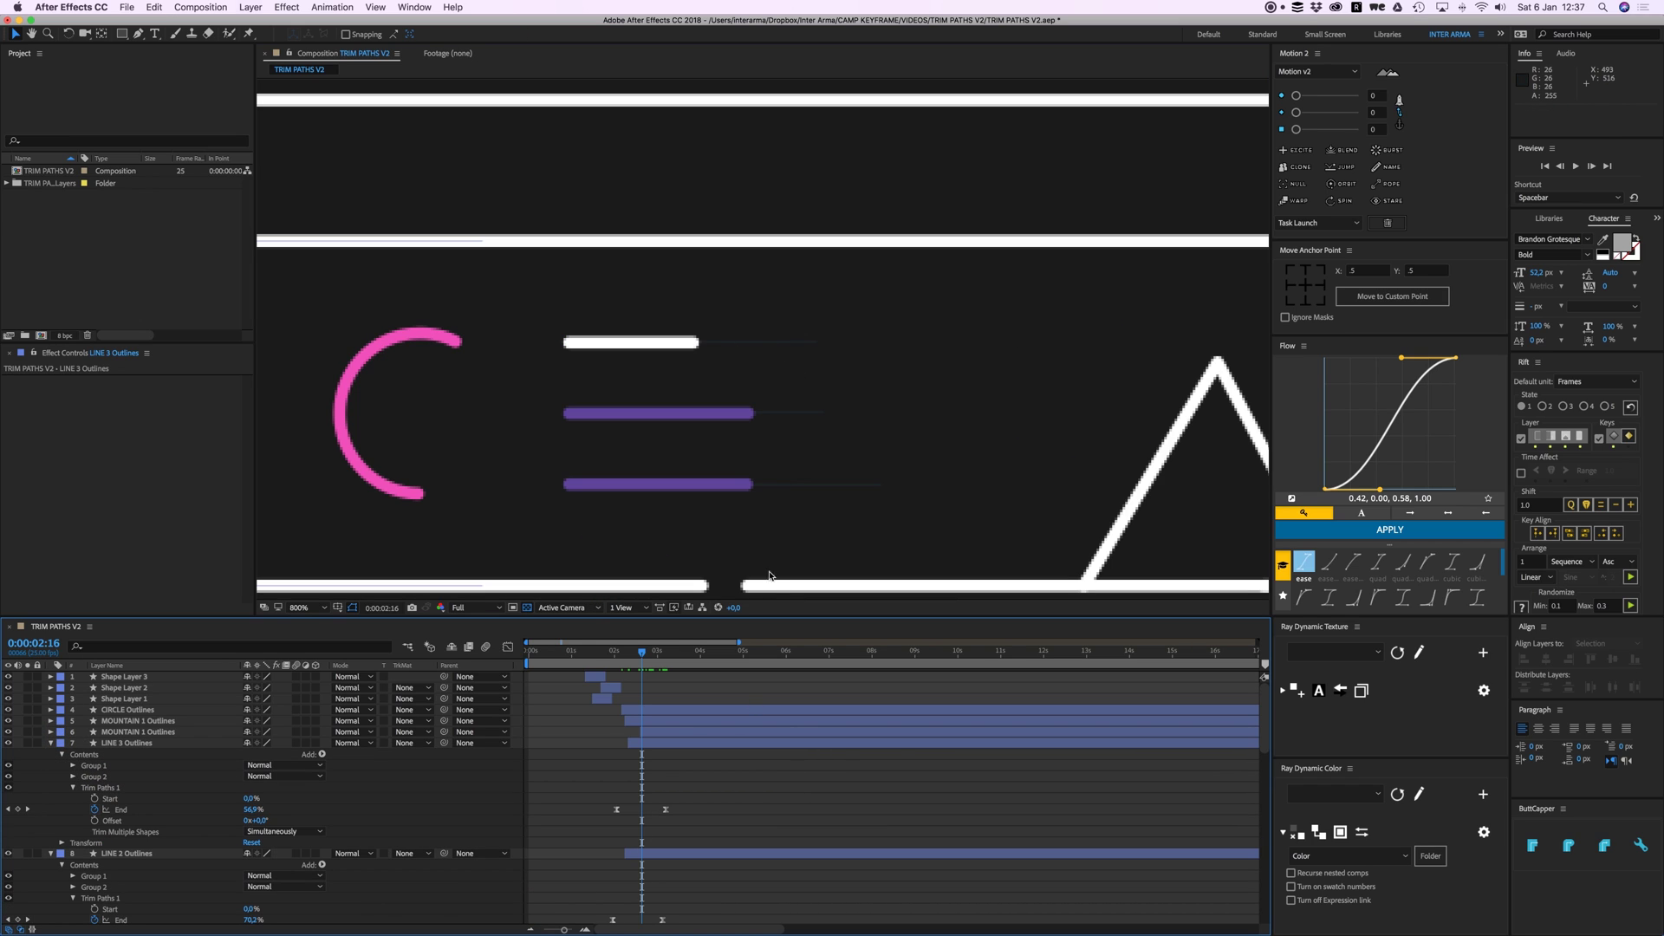
drag(642, 652, 628, 657)
key(space)
key(space)
click(103, 778)
key(Delete)
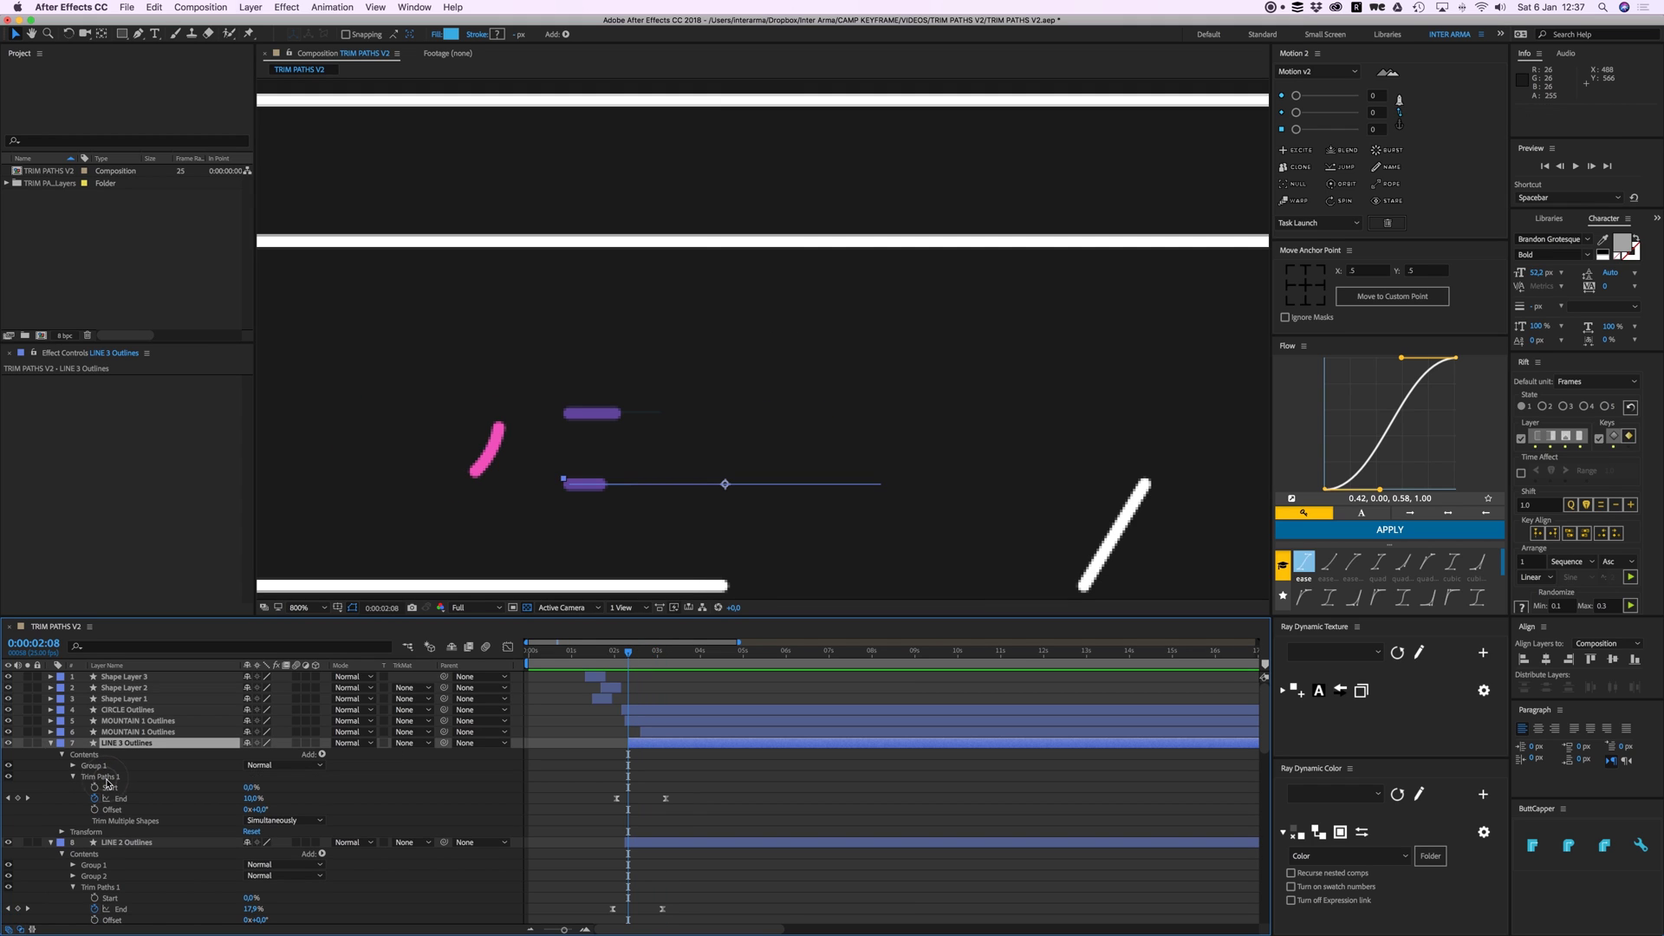
Step: Delete Group 2 from both the LINE 2 Outlines and LINE 1 Outlines layers of the banner
click(109, 886)
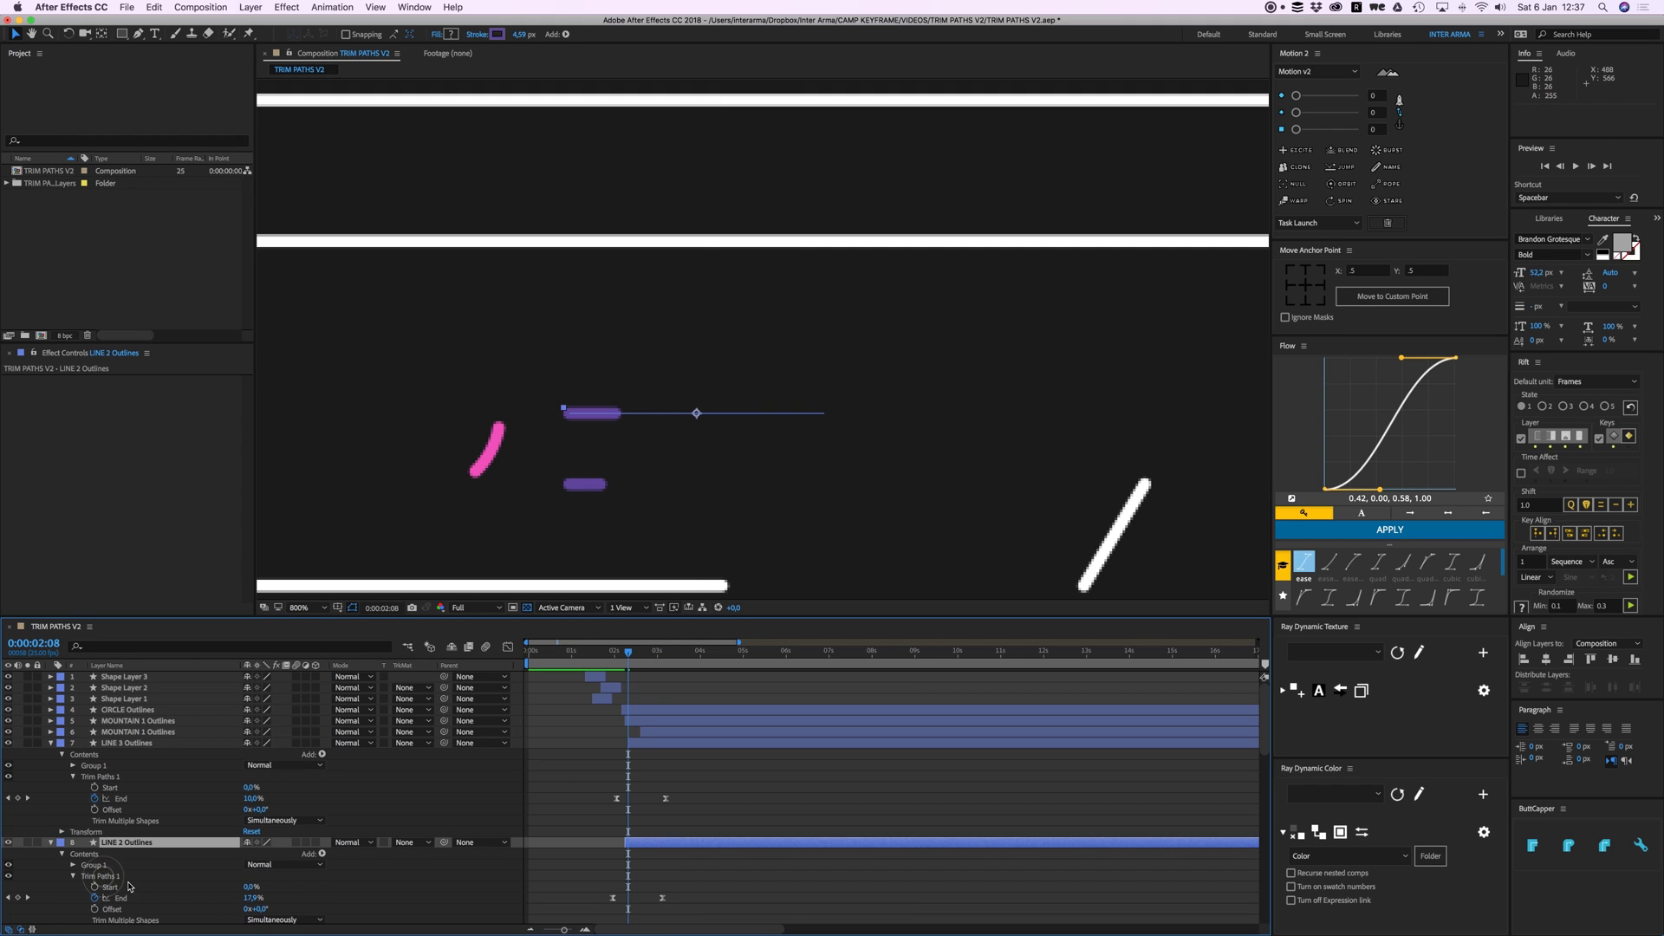
scroll(122, 897, down, 2)
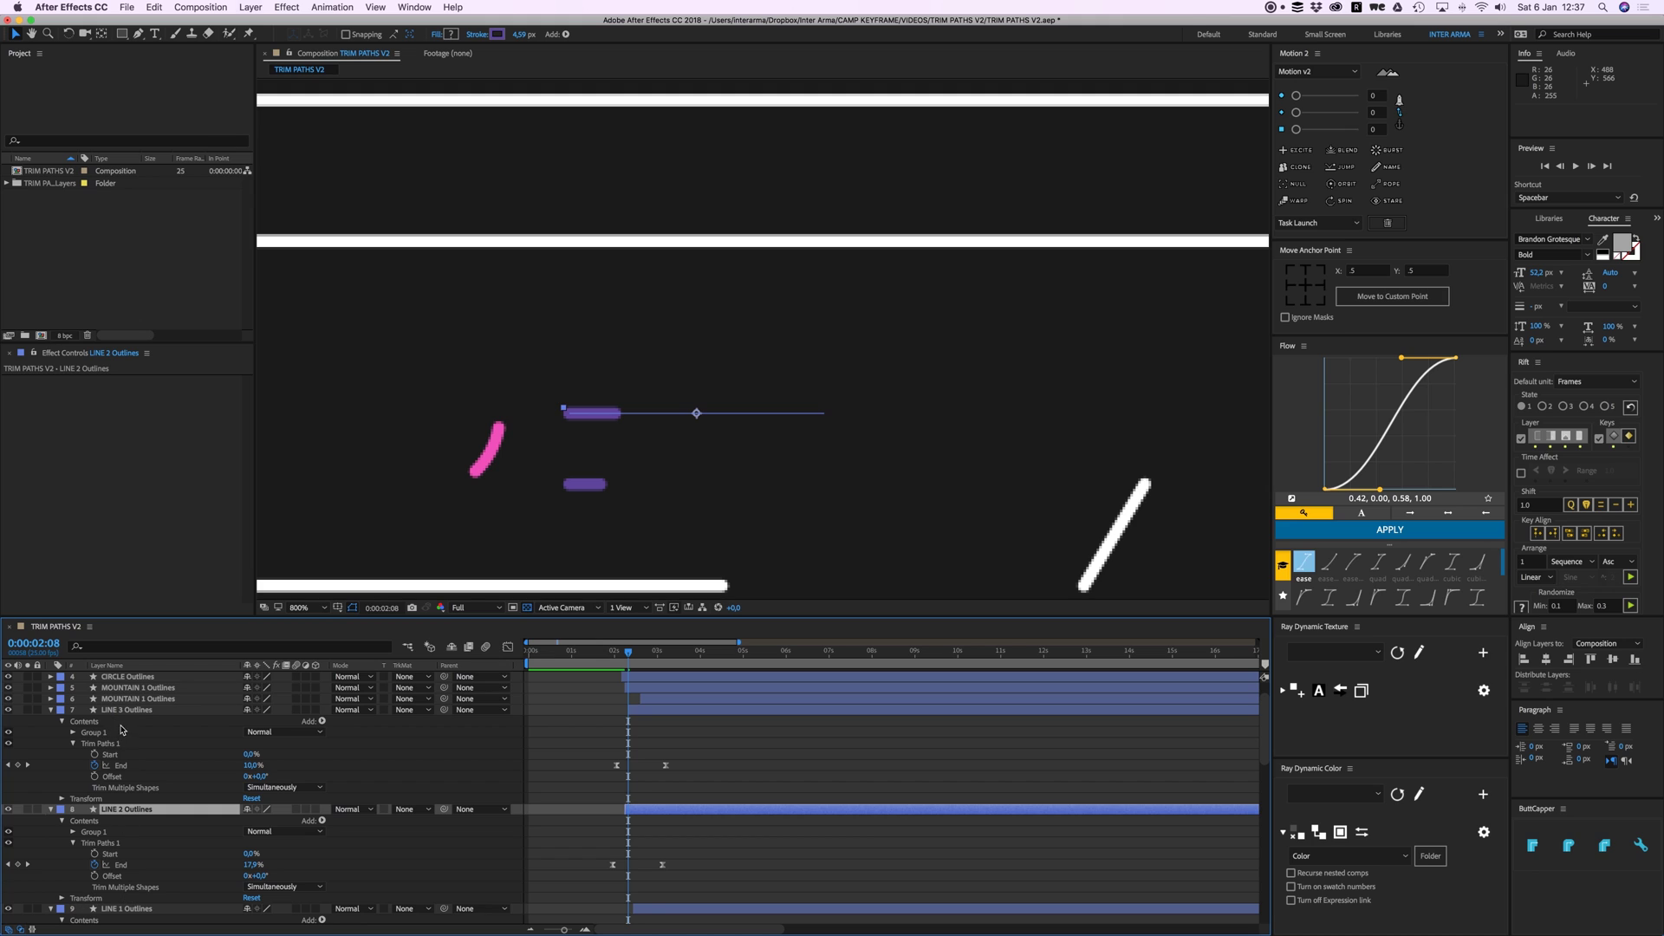
scroll(129, 838, down, 4)
click(102, 867)
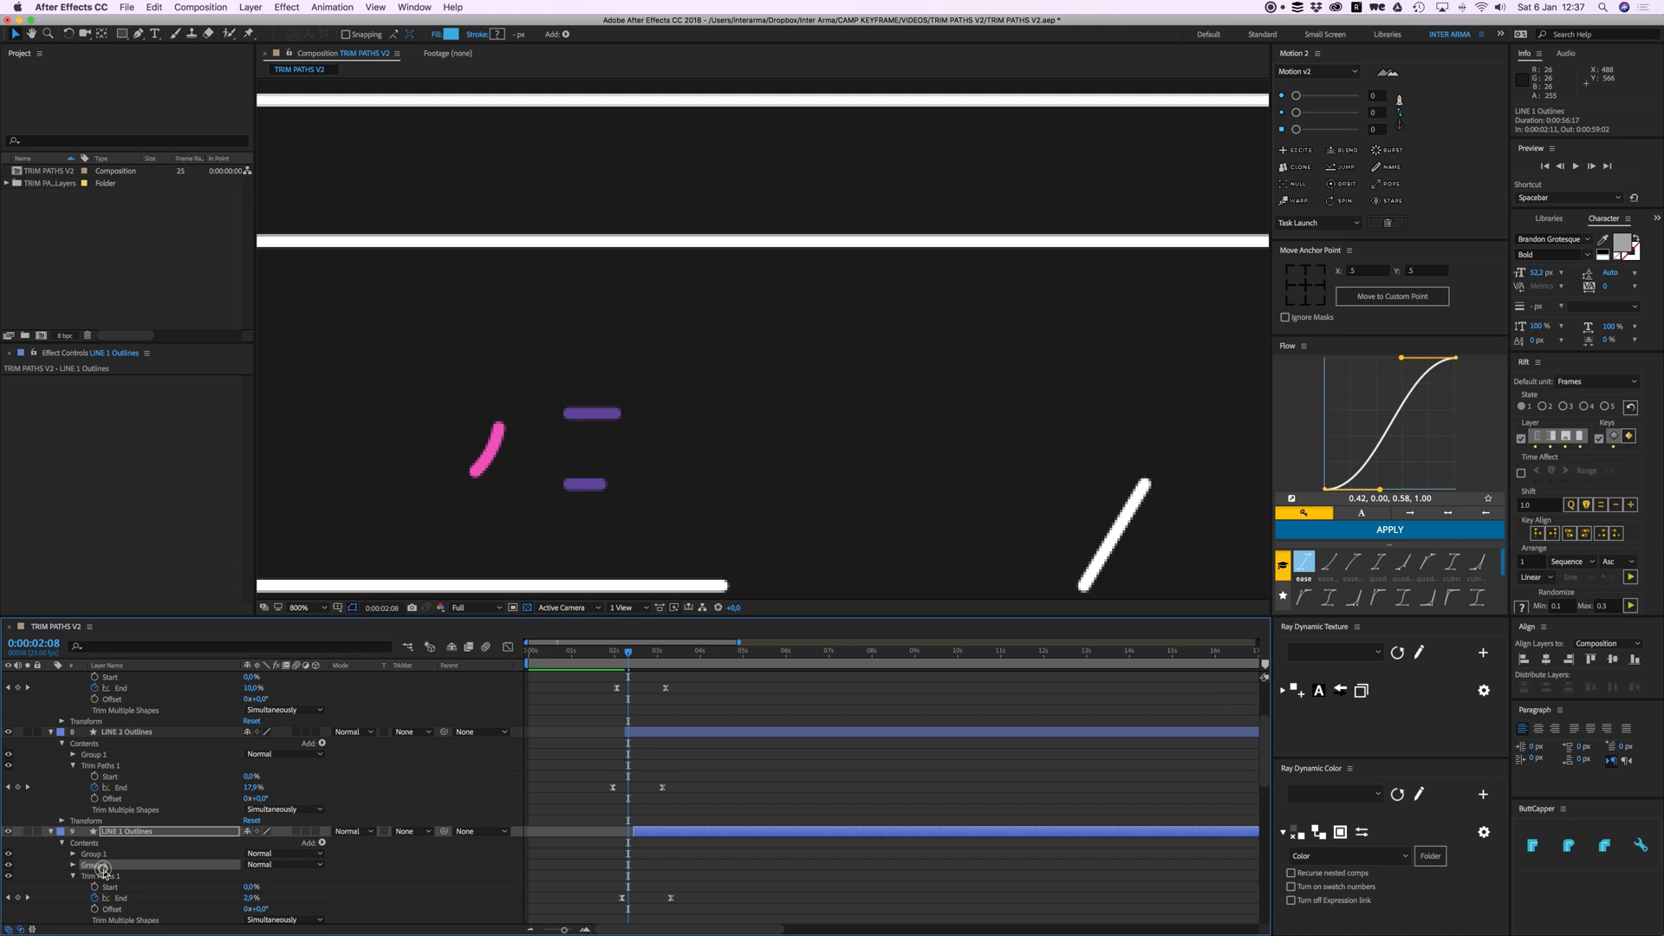
key(Delete)
Step: Check the banner lines at 0:00:02:22 and collapse the layers to only their keyframed properties
mouse_move(626, 656)
mouse_down()
mouse_move(606, 657)
mouse_move(652, 656)
mouse_up()
click(722, 711)
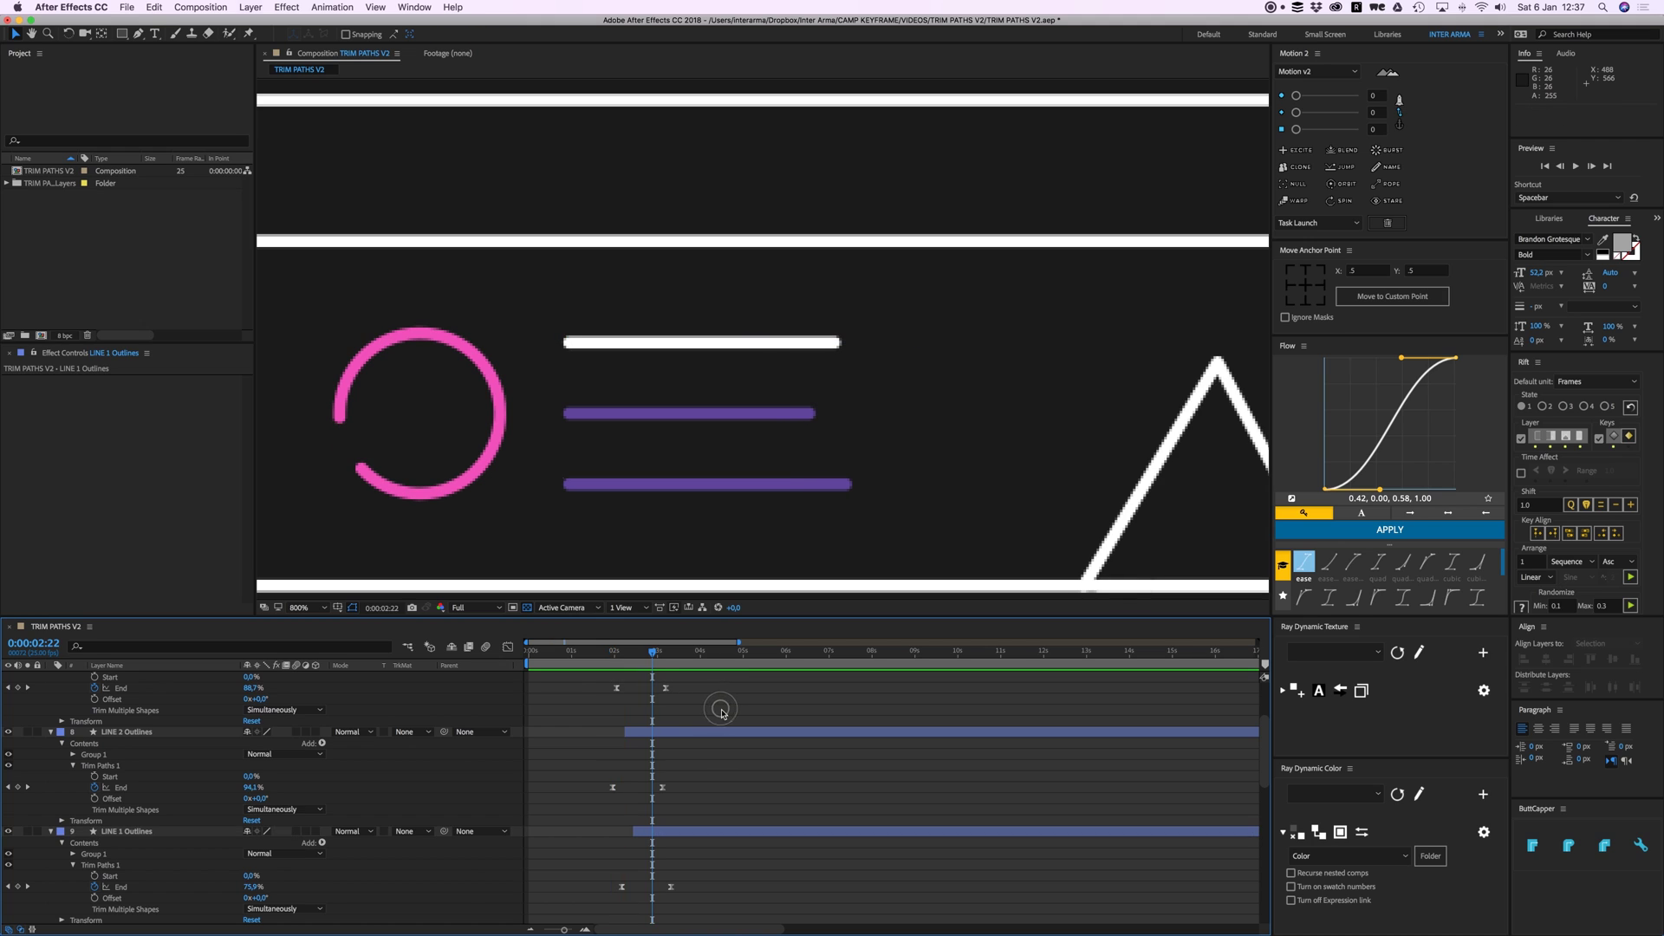
key(u)
key(comma)
Step: Identify the LINE 1 to LINE 6 Outlines layers beside the small frames, and lock the TOP LINE Outlines and BROWSER Outlines layers
scroll(791, 728, down, 4)
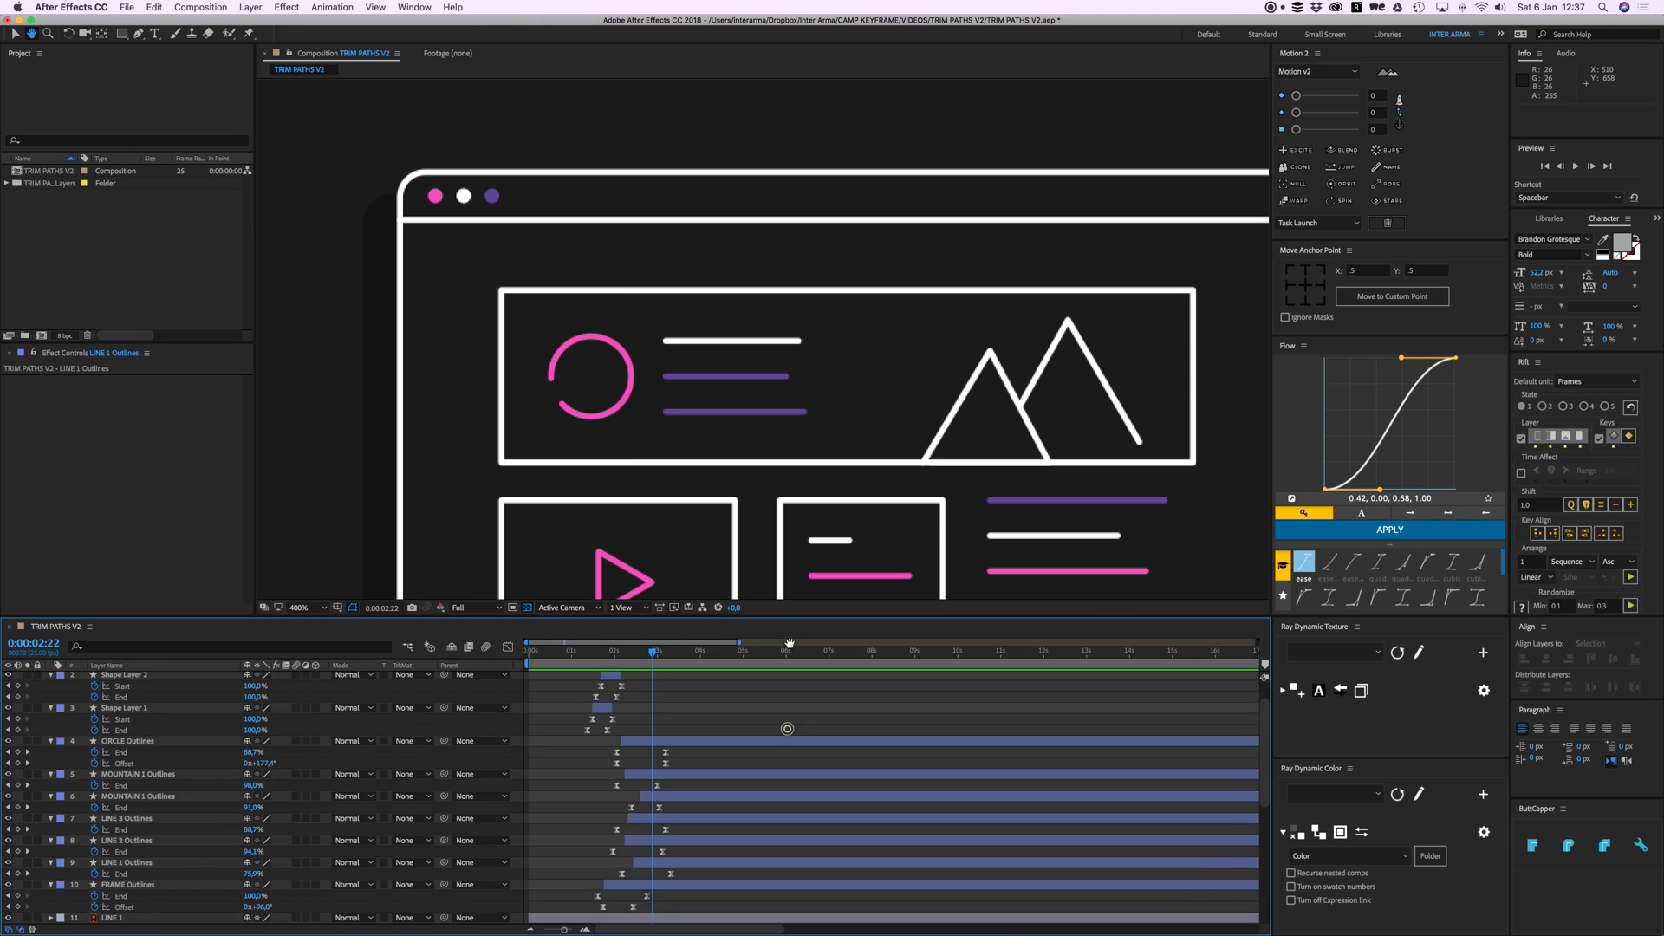
click(136, 851)
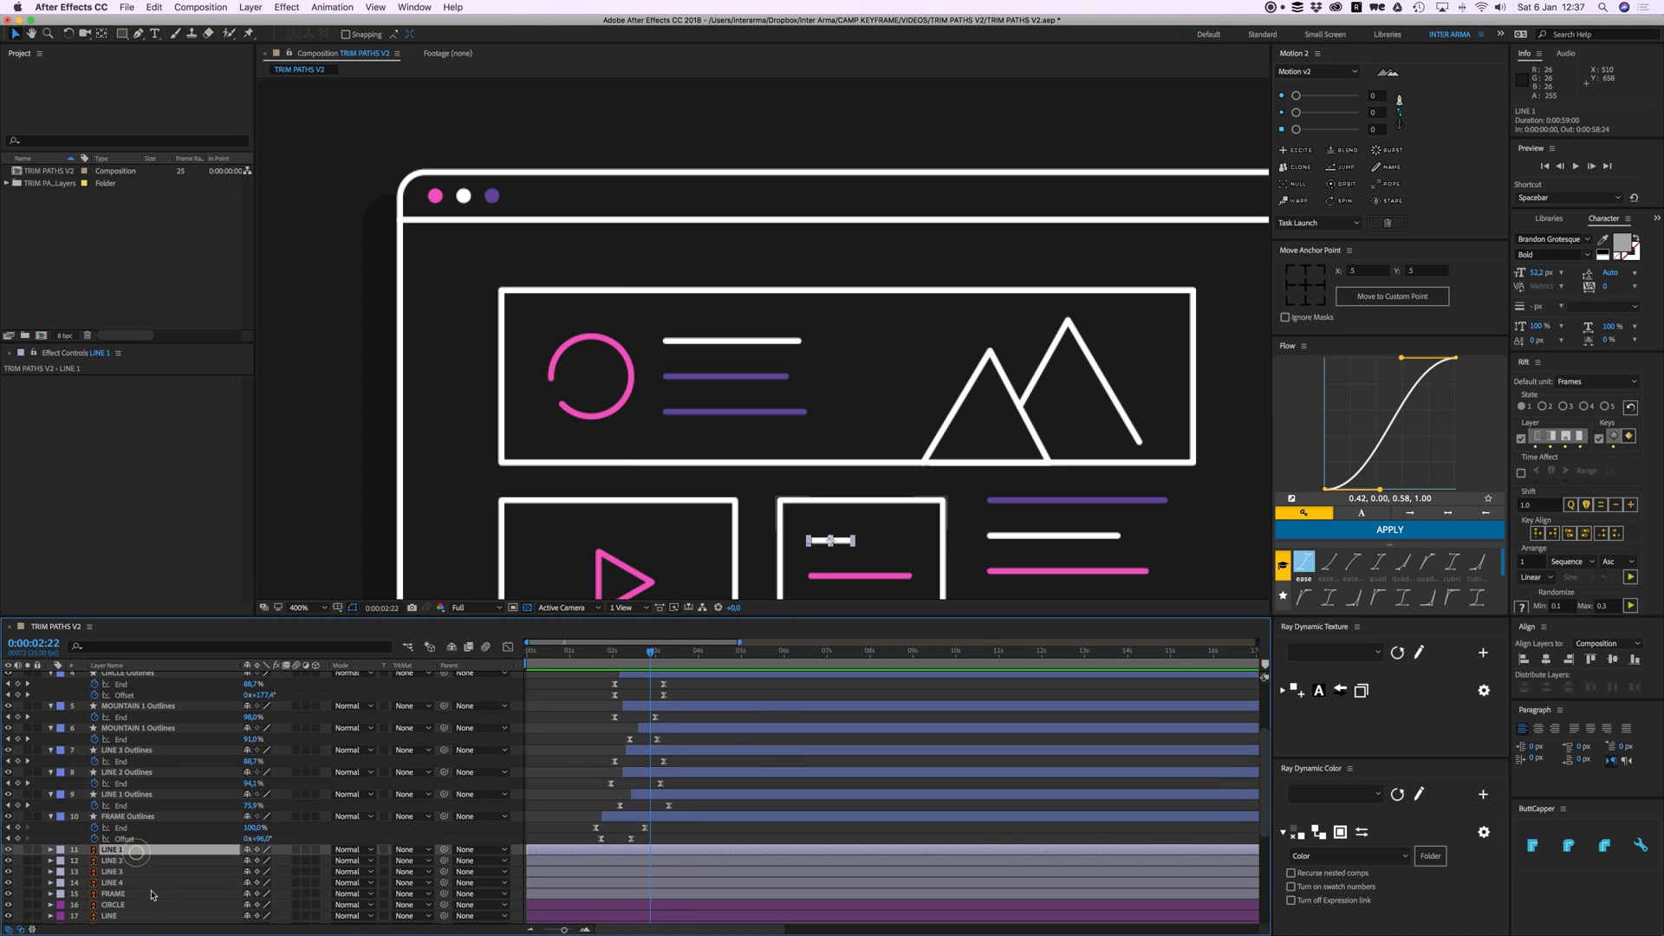
drag(866, 507, 677, 391)
click(853, 388)
scroll(798, 835, down, 7)
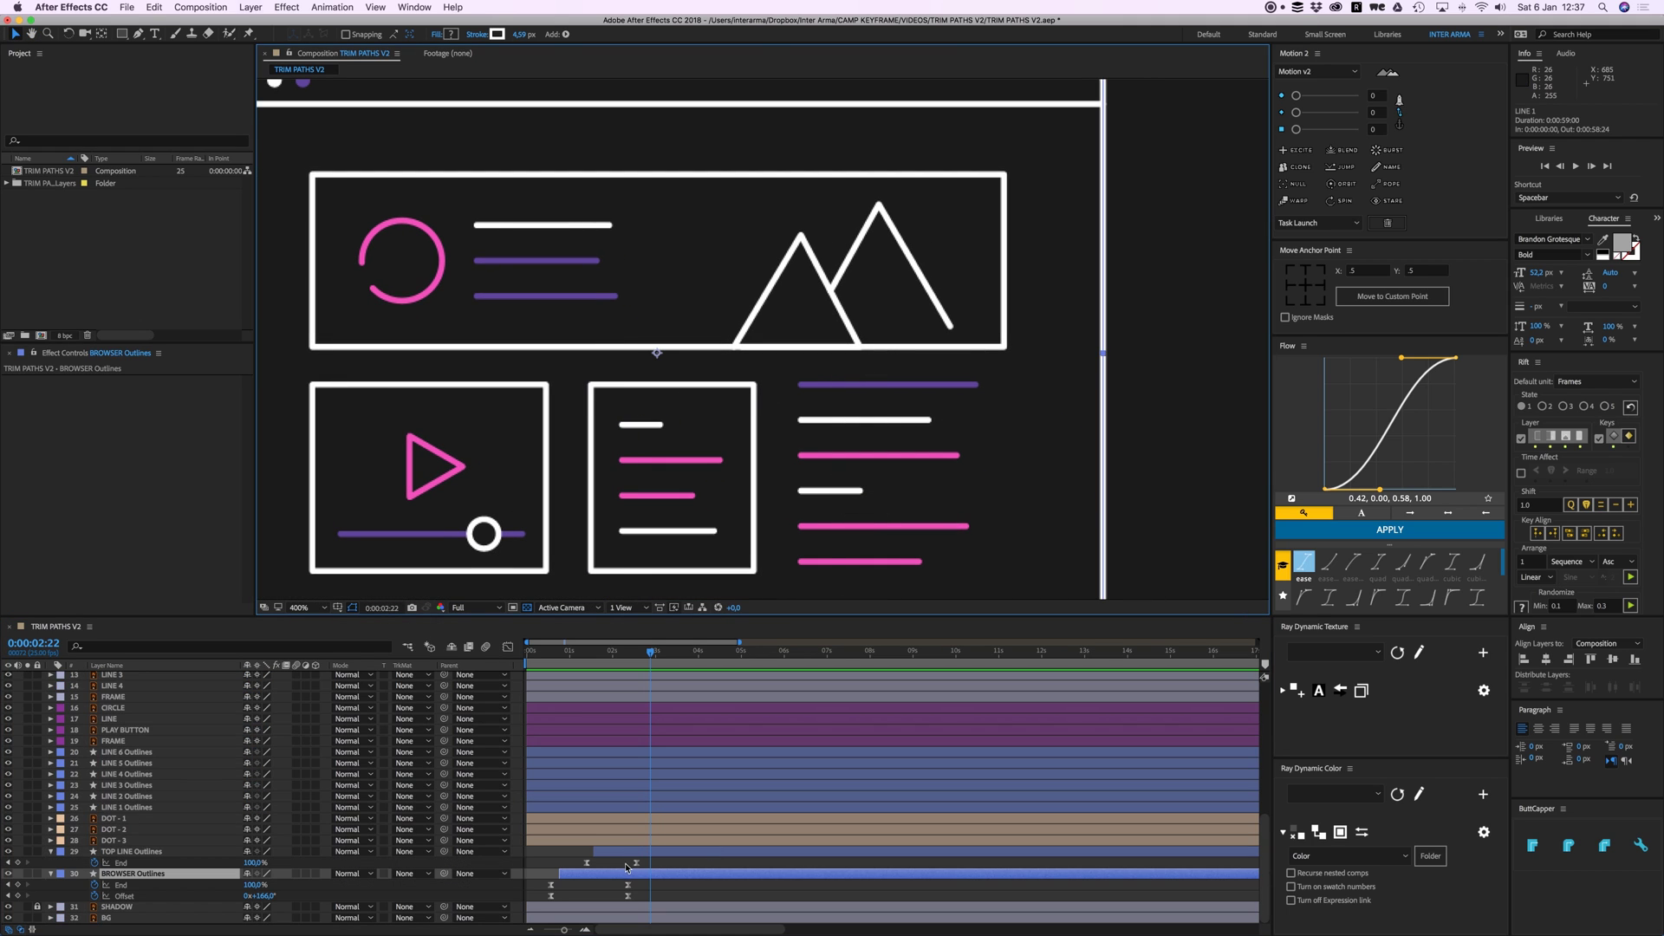
click(601, 807)
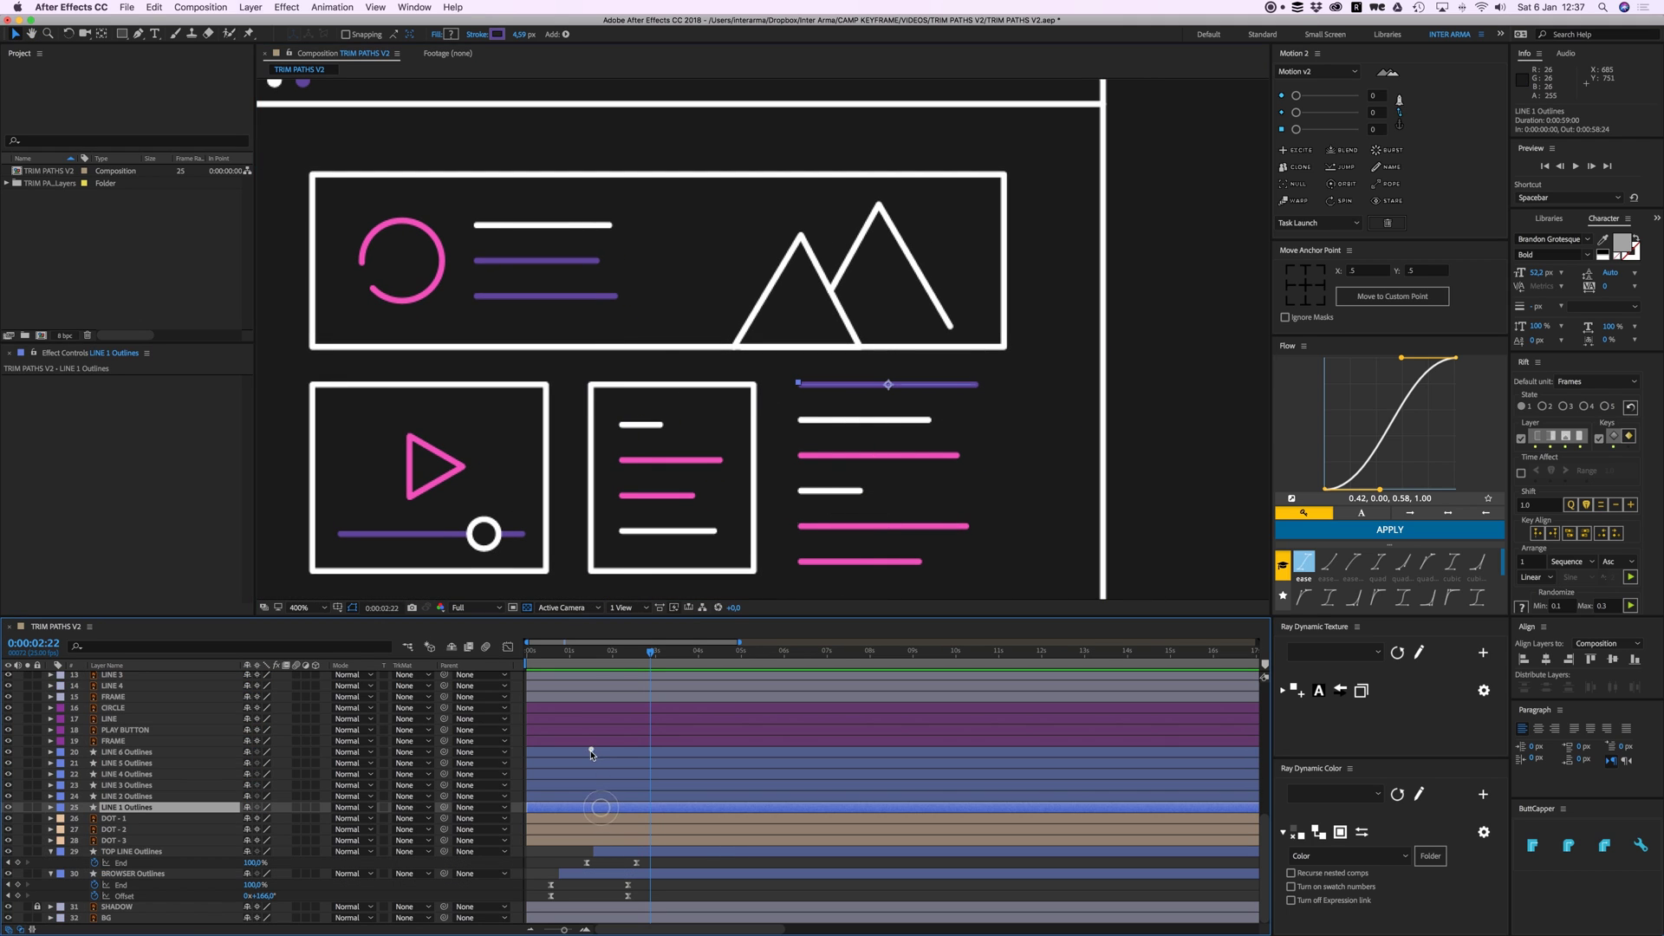
shift+click(591, 752)
click(37, 873)
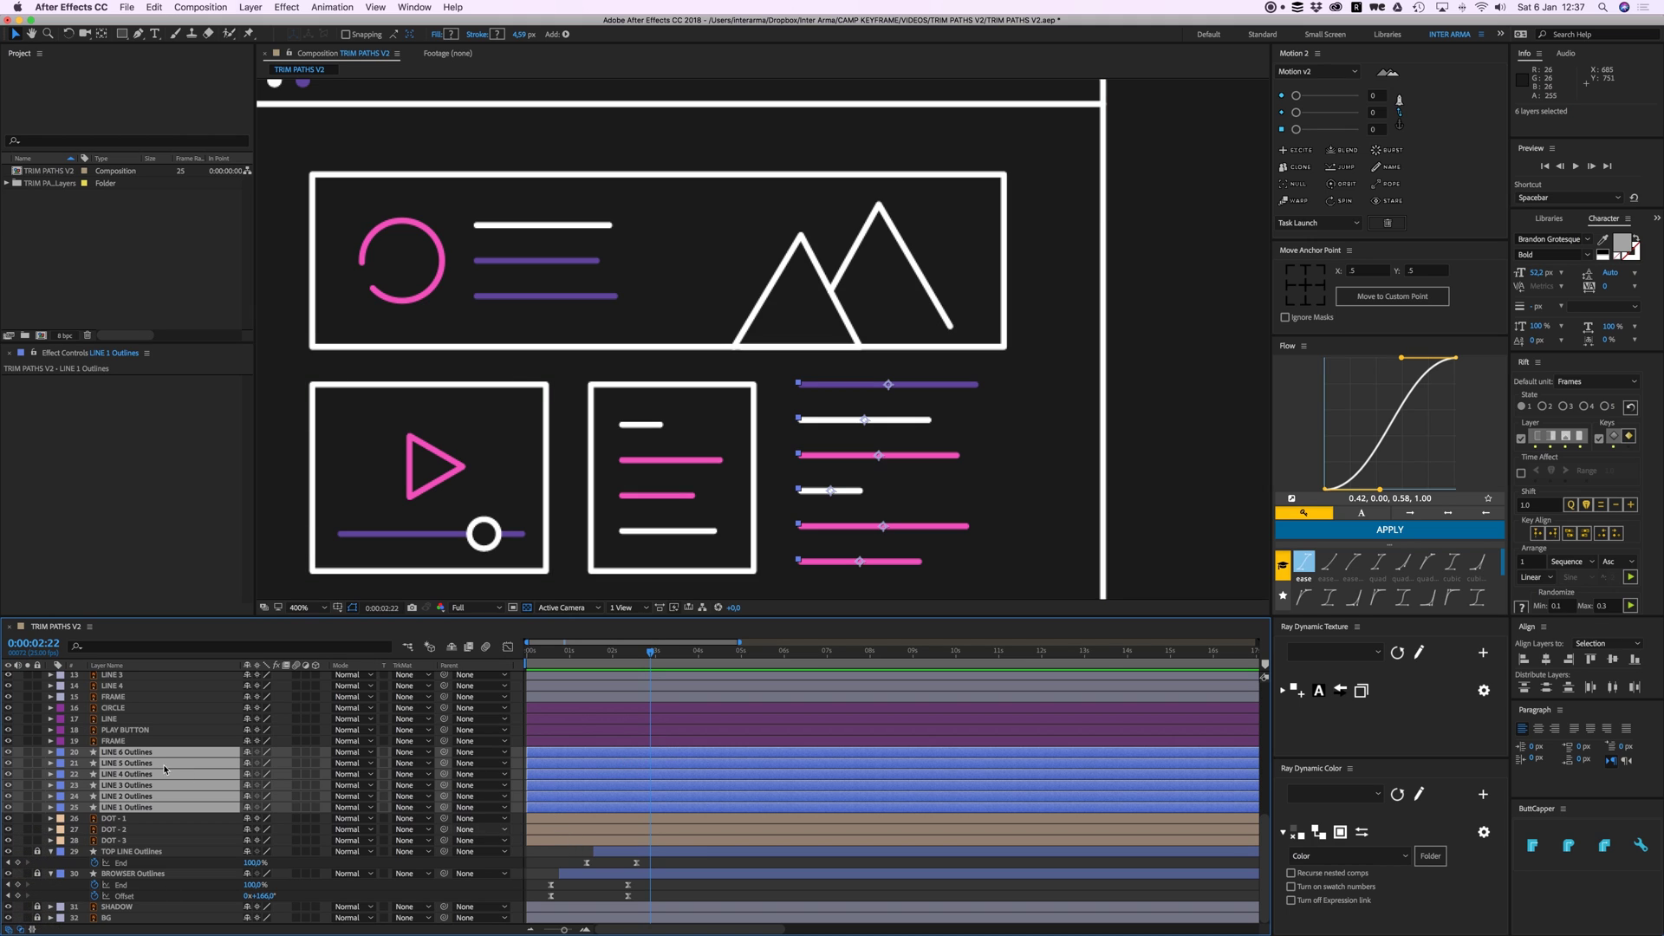
Step: Keyframe the Trim Paths End of LINE 6 Outlines from 0% at 0:00:02:22 to 100% at 0:00:04:06
click(126, 751)
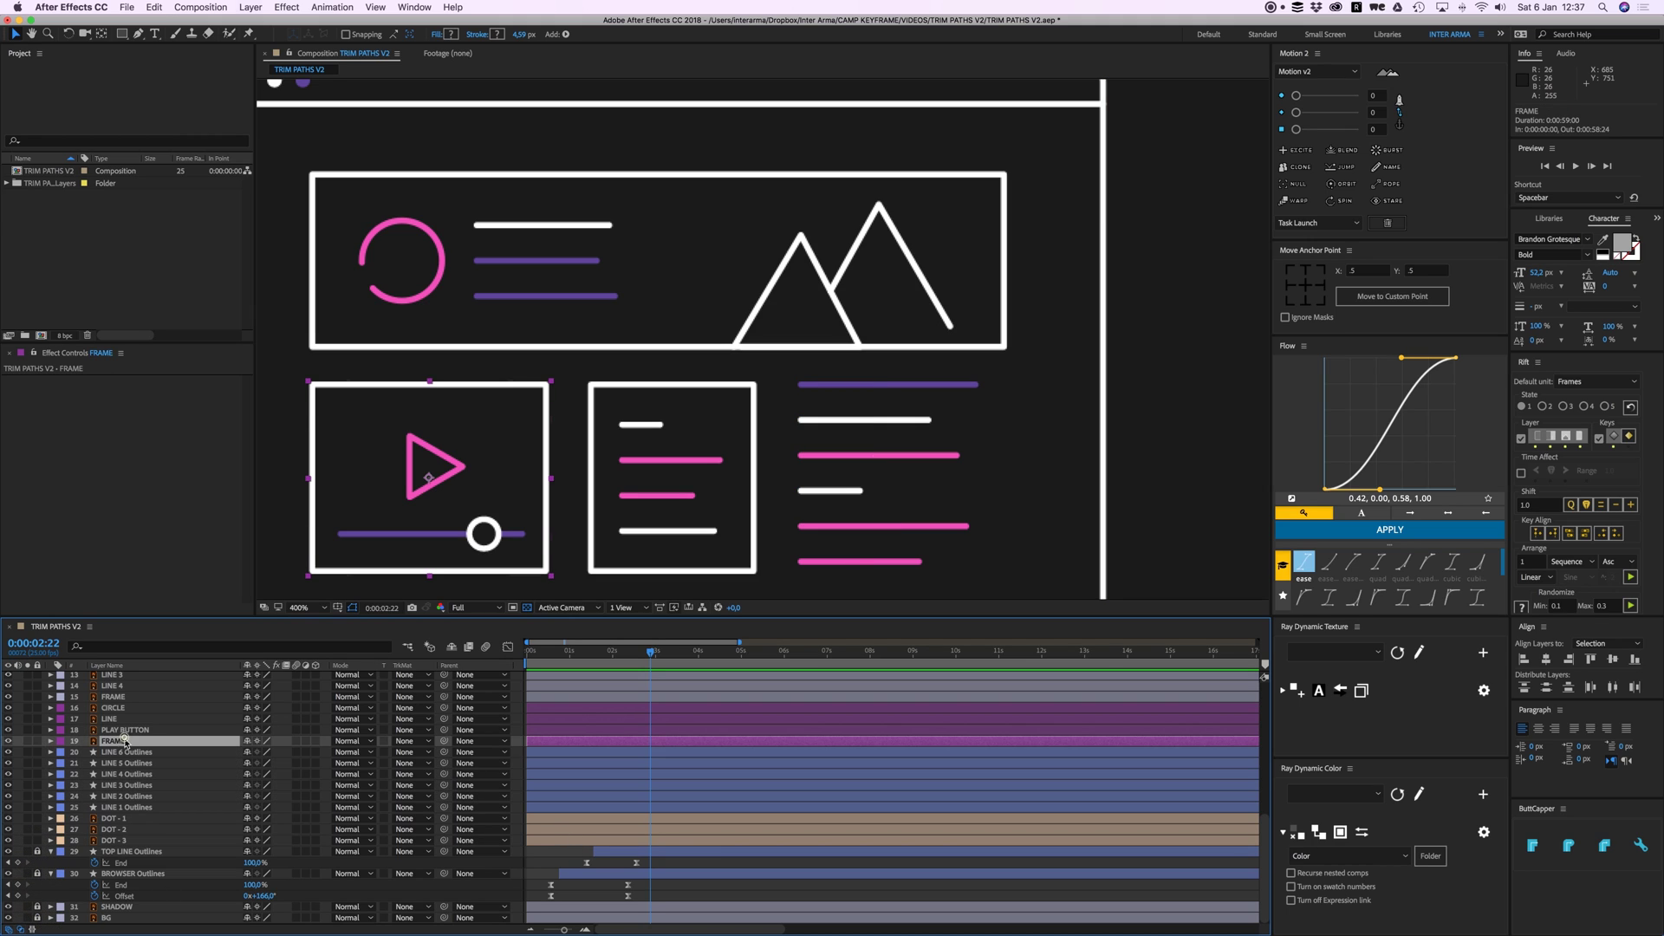
click(51, 752)
click(59, 765)
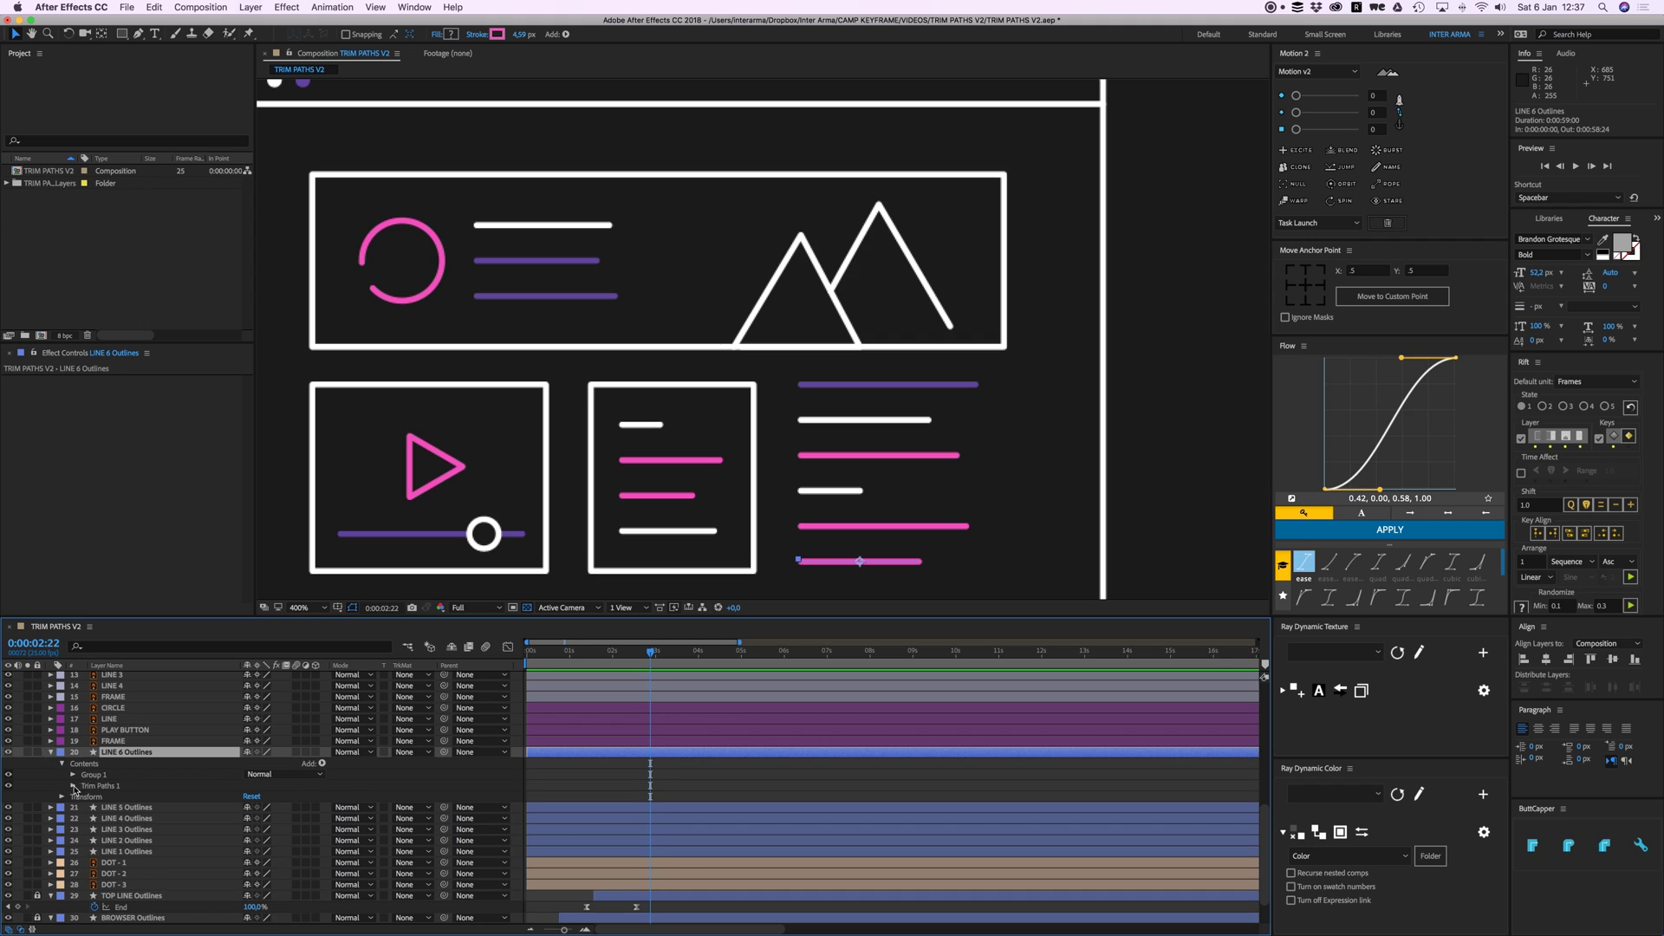
click(73, 786)
click(95, 807)
drag(651, 808, 708, 808)
drag(253, 808, 227, 811)
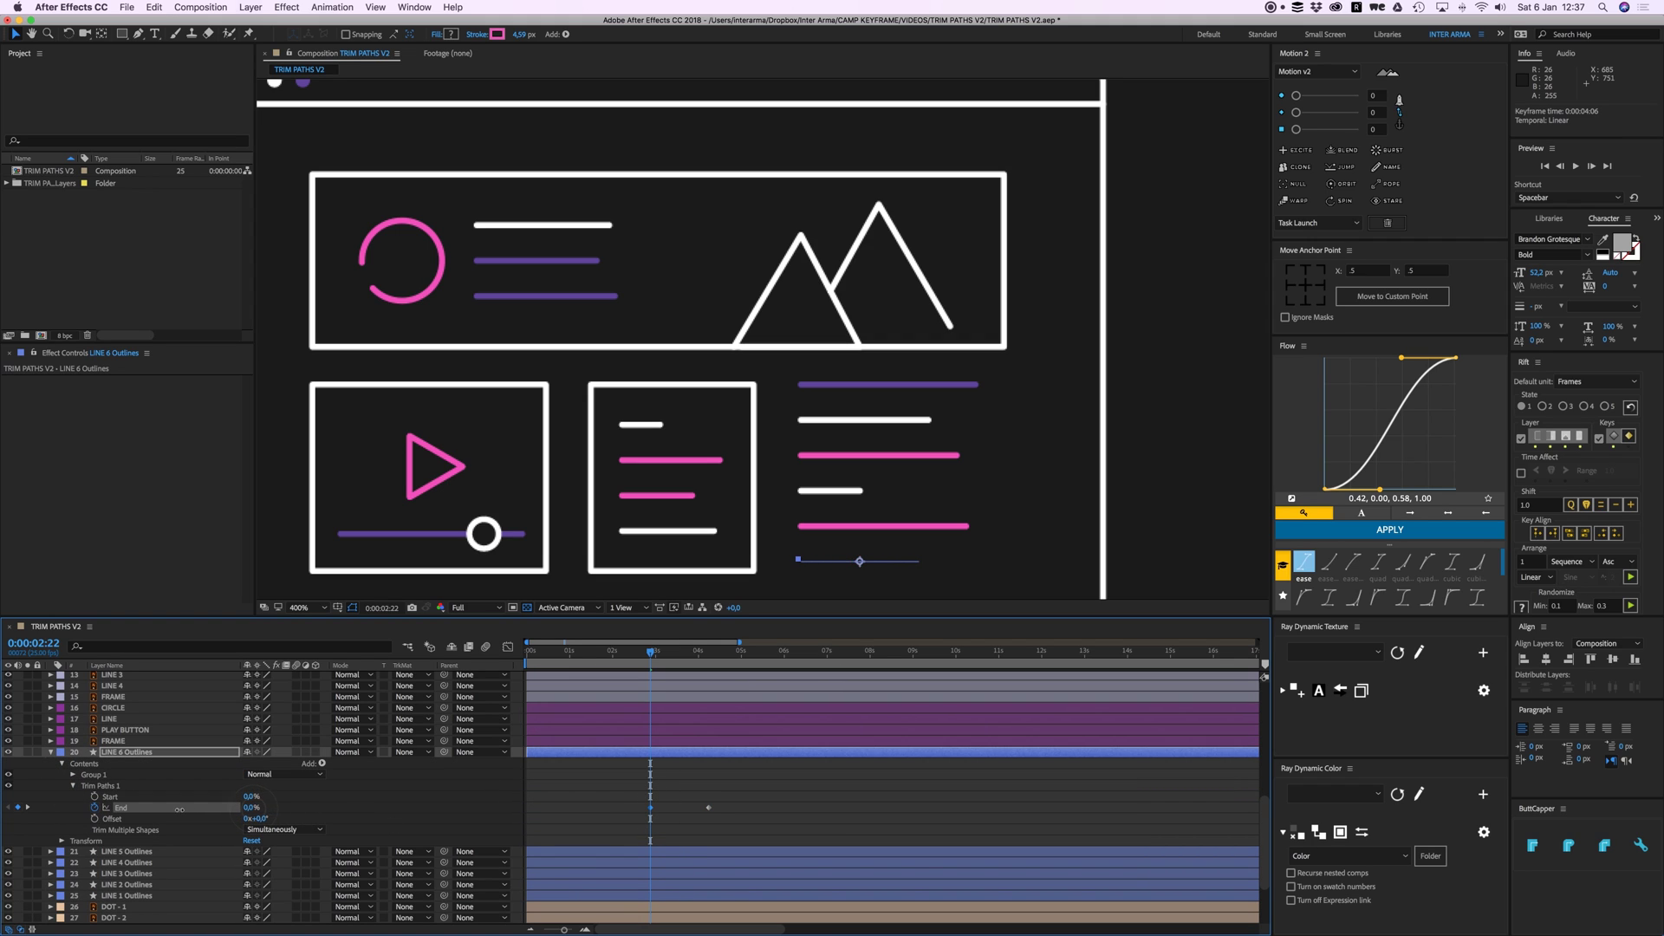
Step: Try the 0.90, 0.00, 0.10, 1.00 Flow easing on the LINE 6 Outlines End keyframes and inspect its speed graph
drag(597, 795, 732, 819)
right_click(709, 808)
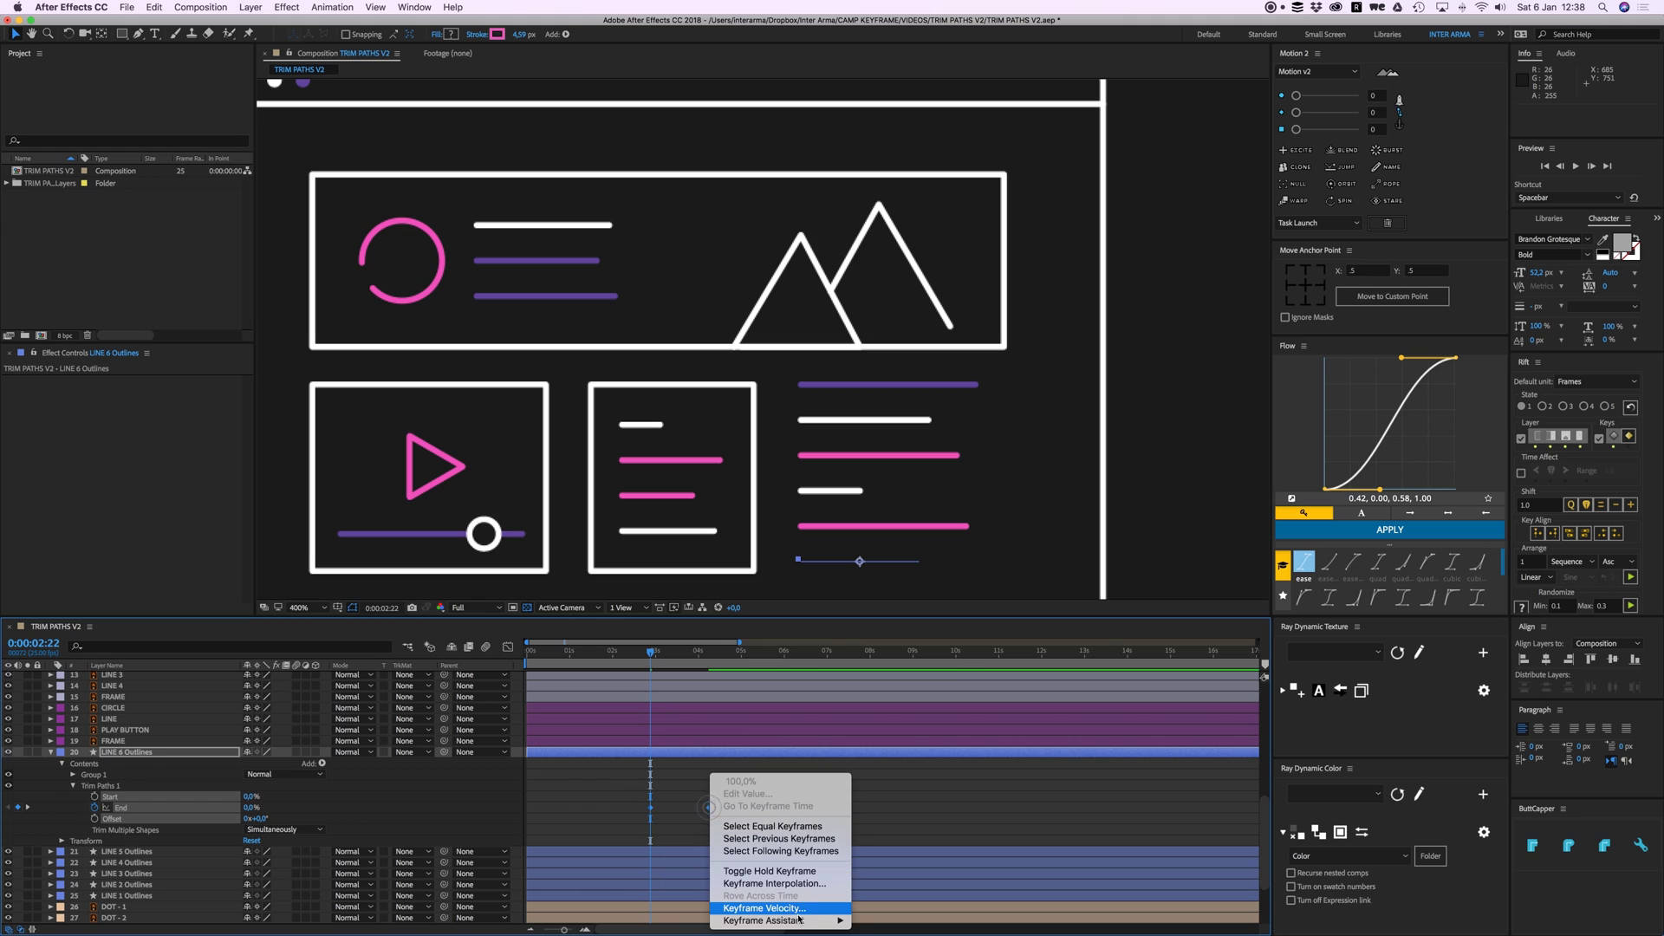
click(933, 822)
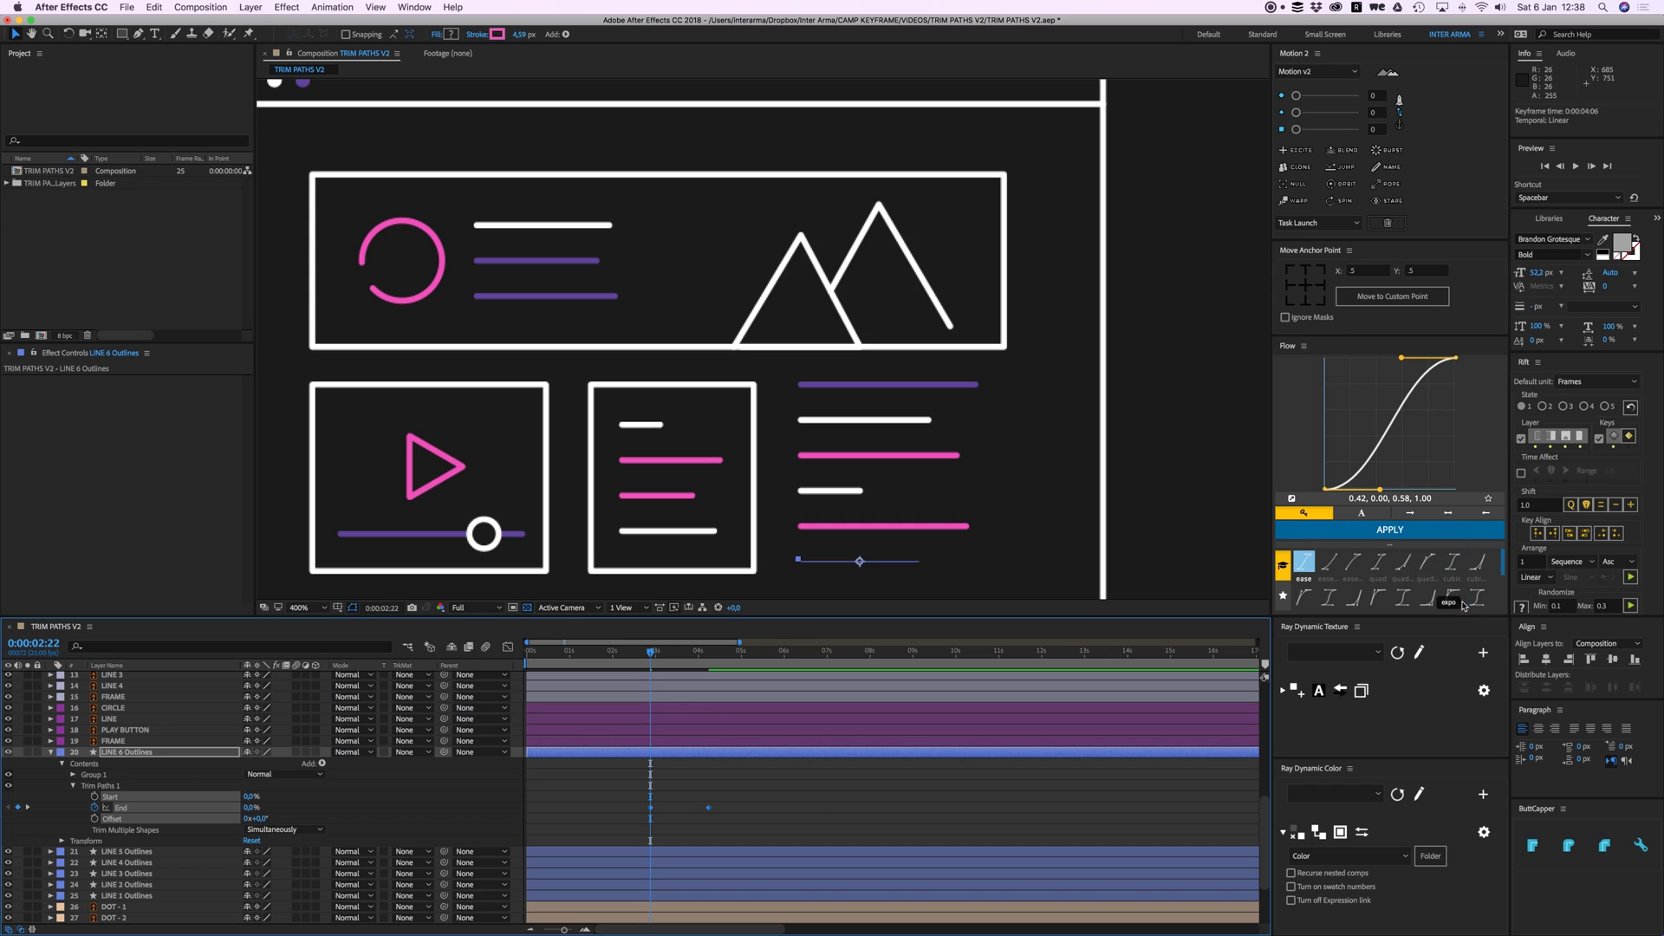
click(1403, 562)
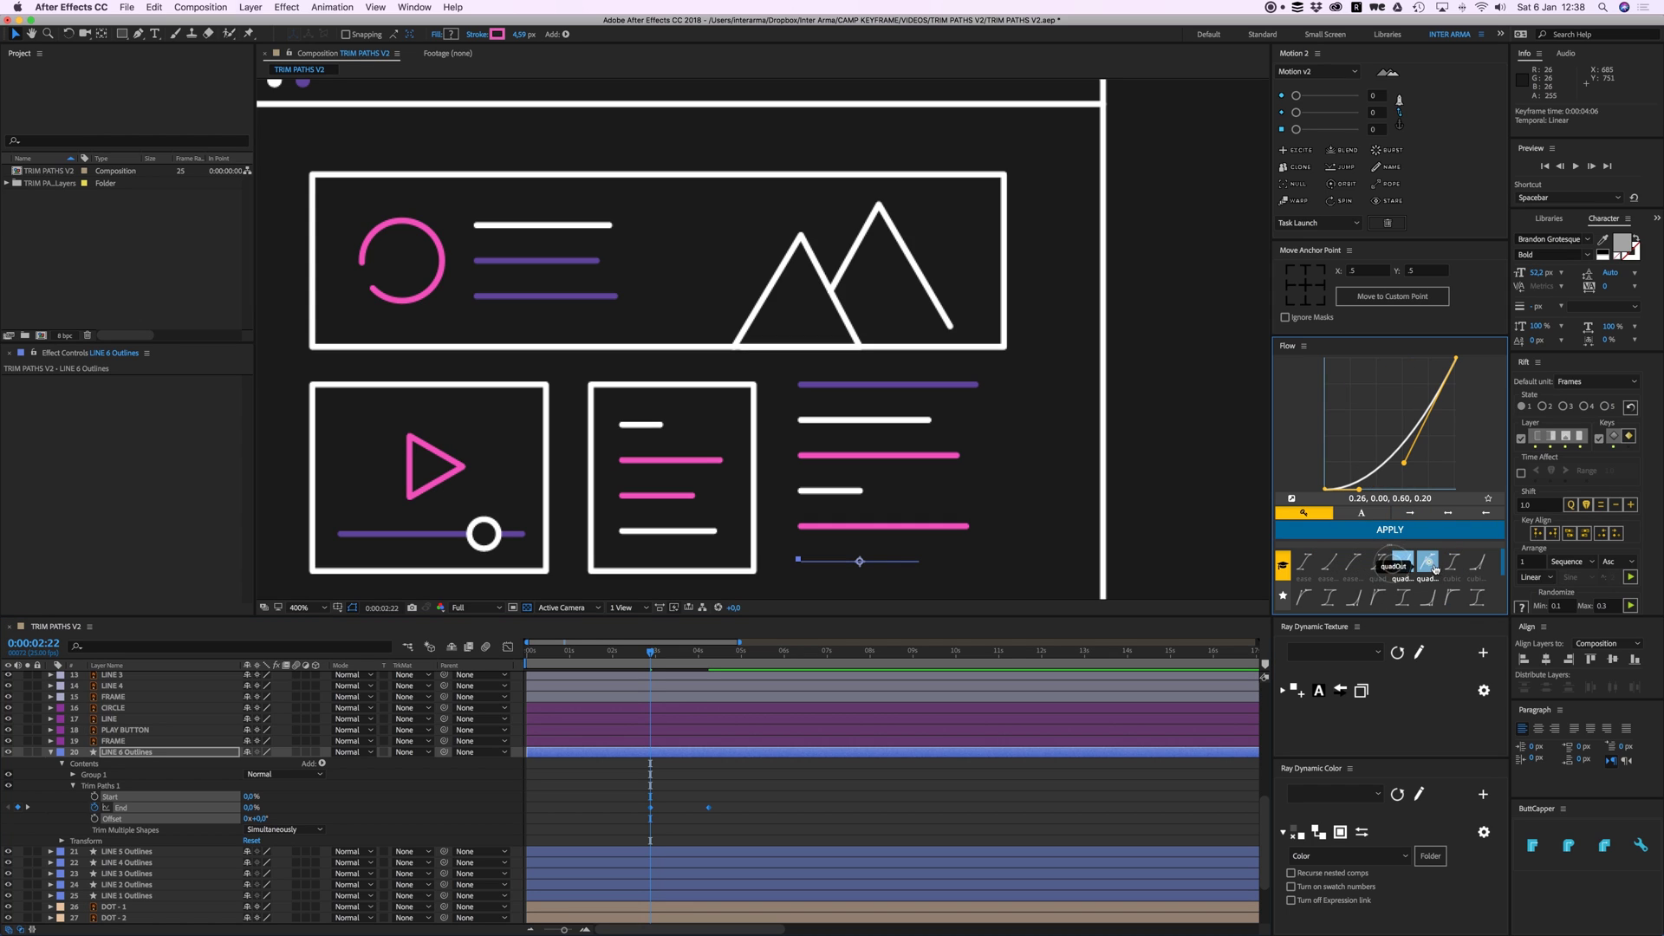
click(1452, 561)
click(1480, 601)
drag(792, 789, 625, 822)
click(1403, 529)
click(509, 650)
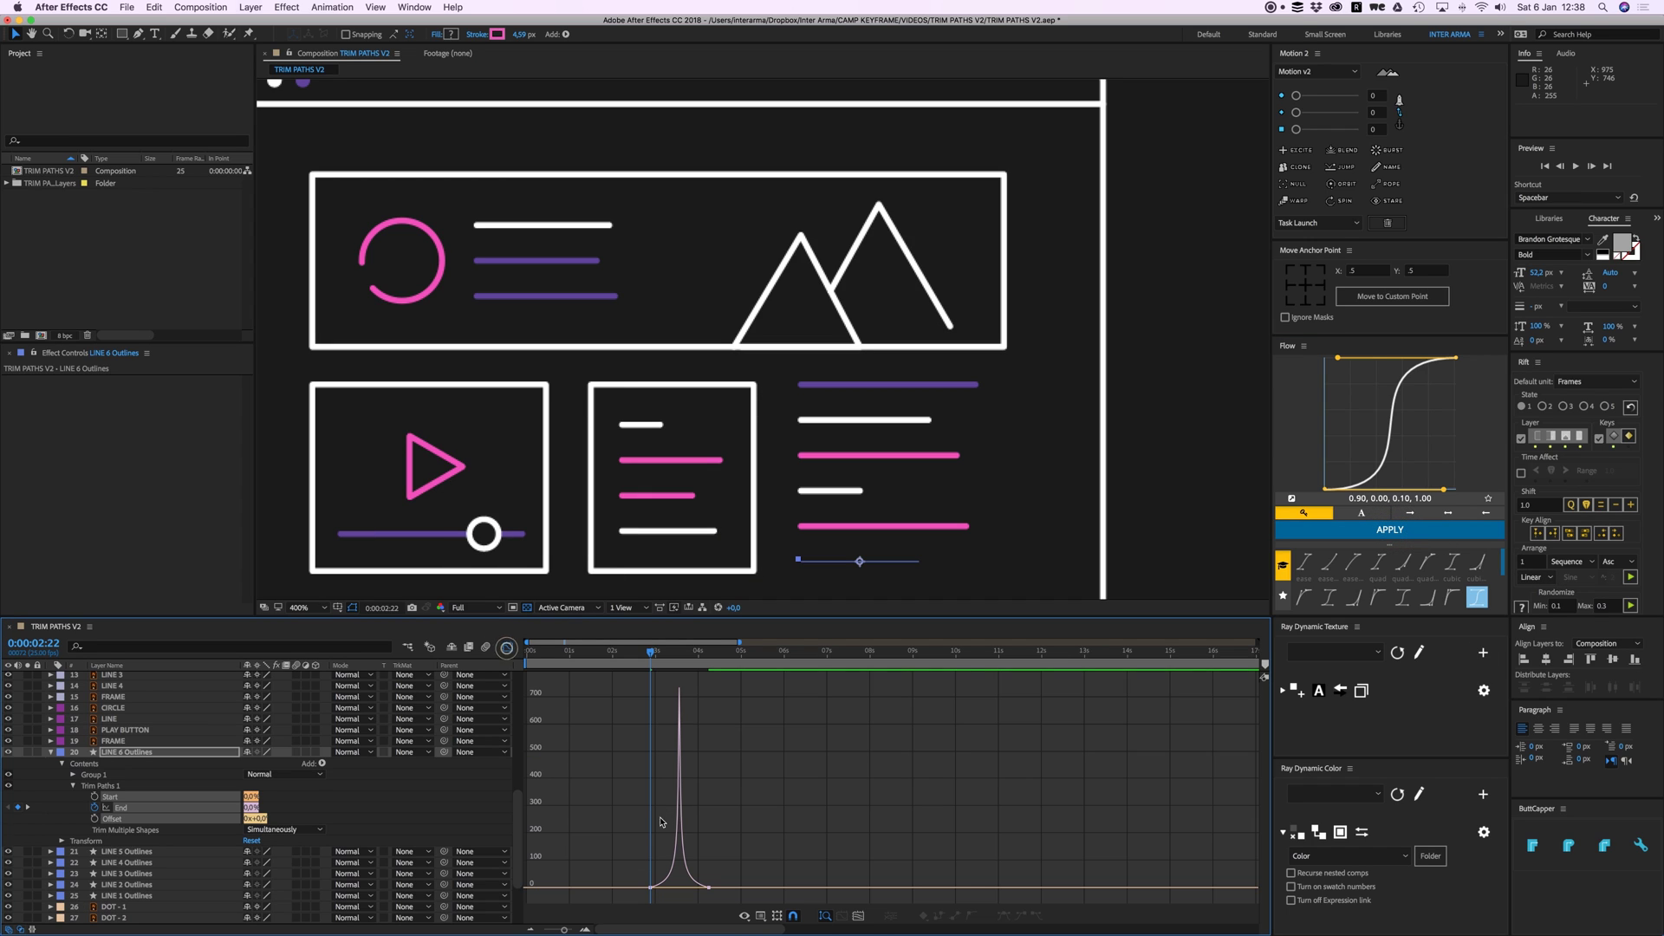
drag(573, 931, 579, 931)
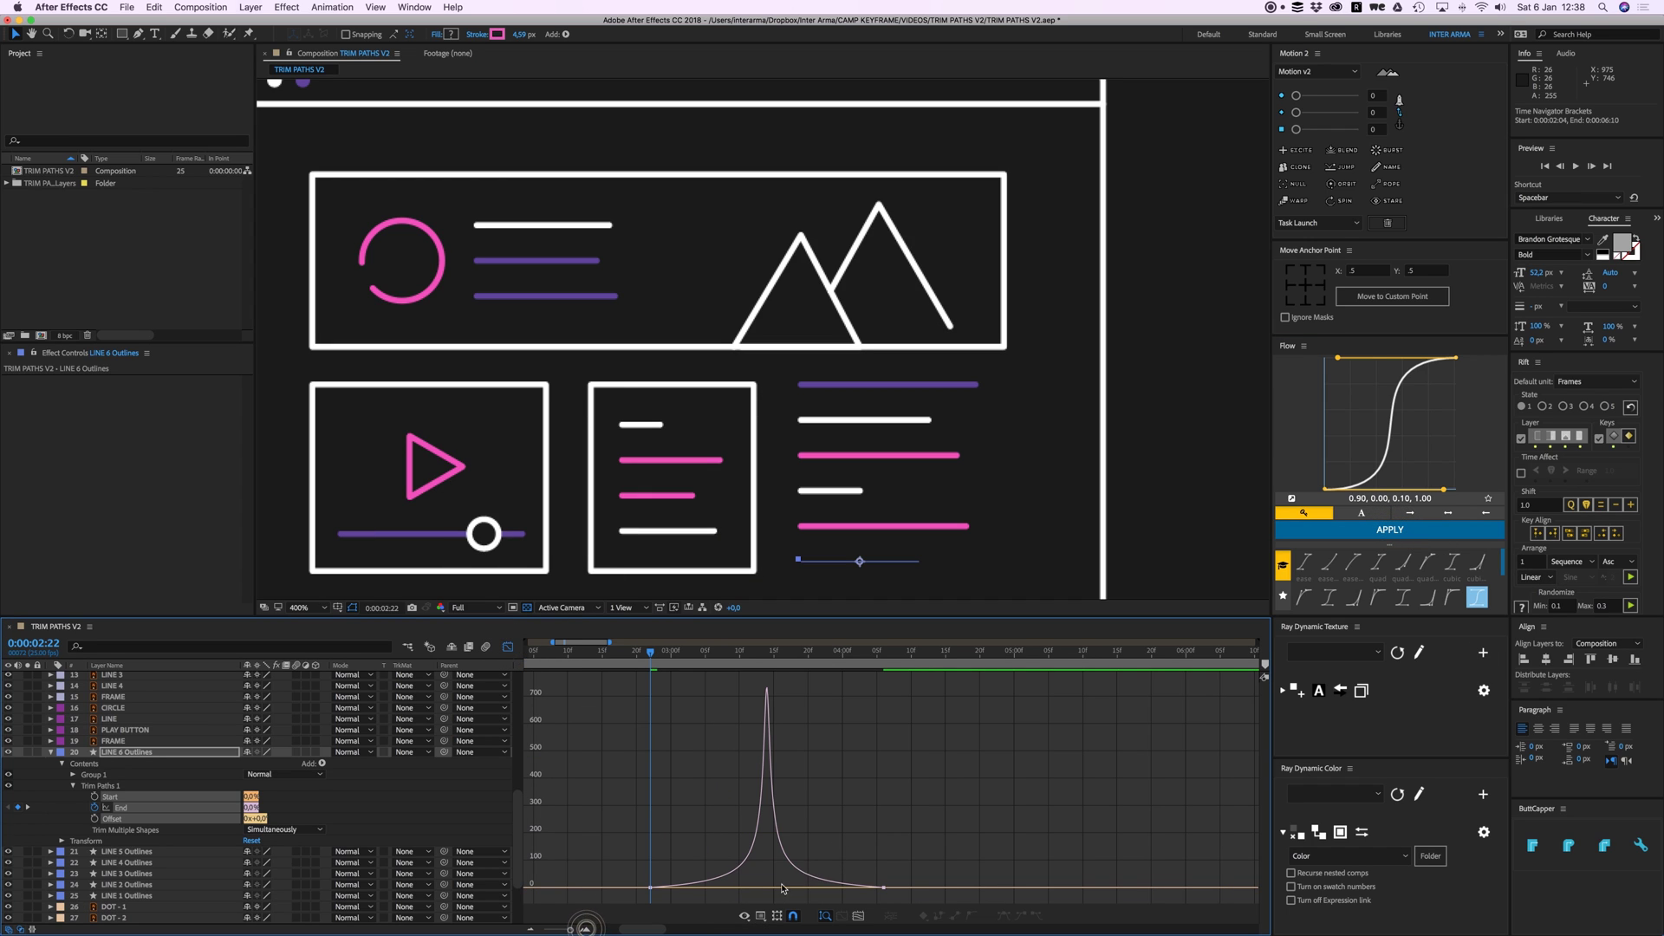
Step: Soften the Flow curve to 0.61, 0.03, 0.44, 0.98, apply it to the LINE 6 Outlines End keyframes and check the speed graph
click(509, 650)
click(771, 793)
drag(615, 792, 931, 822)
drag(1445, 490, 1405, 487)
drag(1351, 365, 1422, 368)
drag(925, 787, 628, 825)
click(1382, 528)
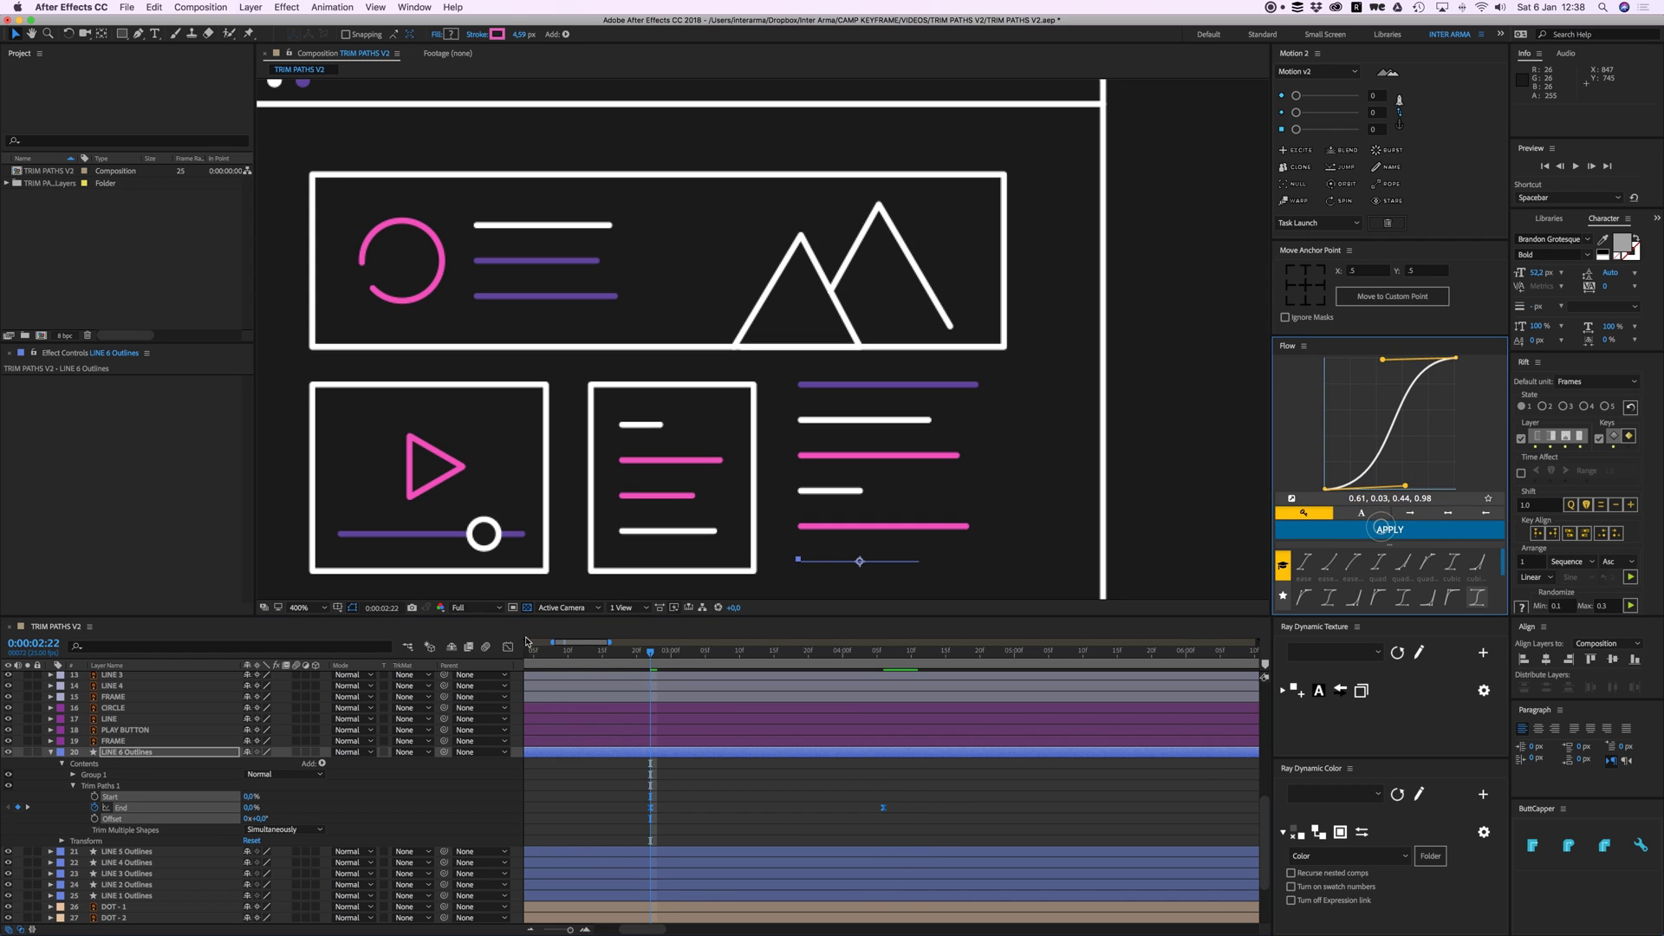
click(508, 646)
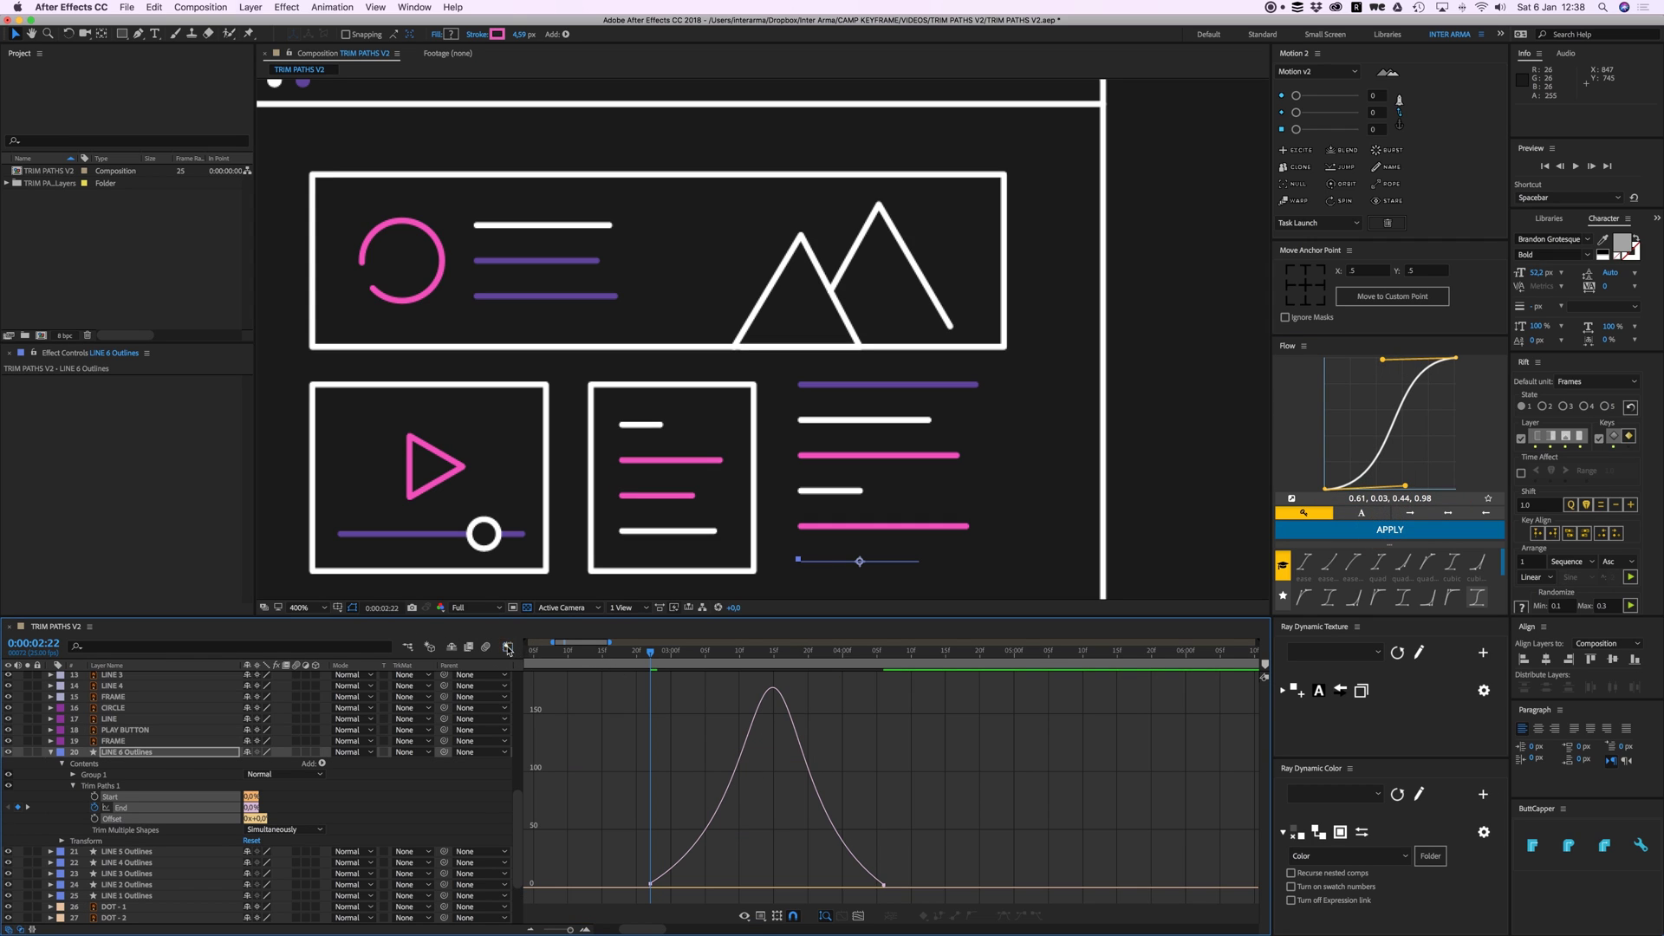
click(508, 647)
Step: Copy the eased End keyframes of LINE 6 Outlines onto the LINE 1 to LINE 5 Outlines layers at 0:00:02:22
click(687, 791)
drag(595, 791, 899, 814)
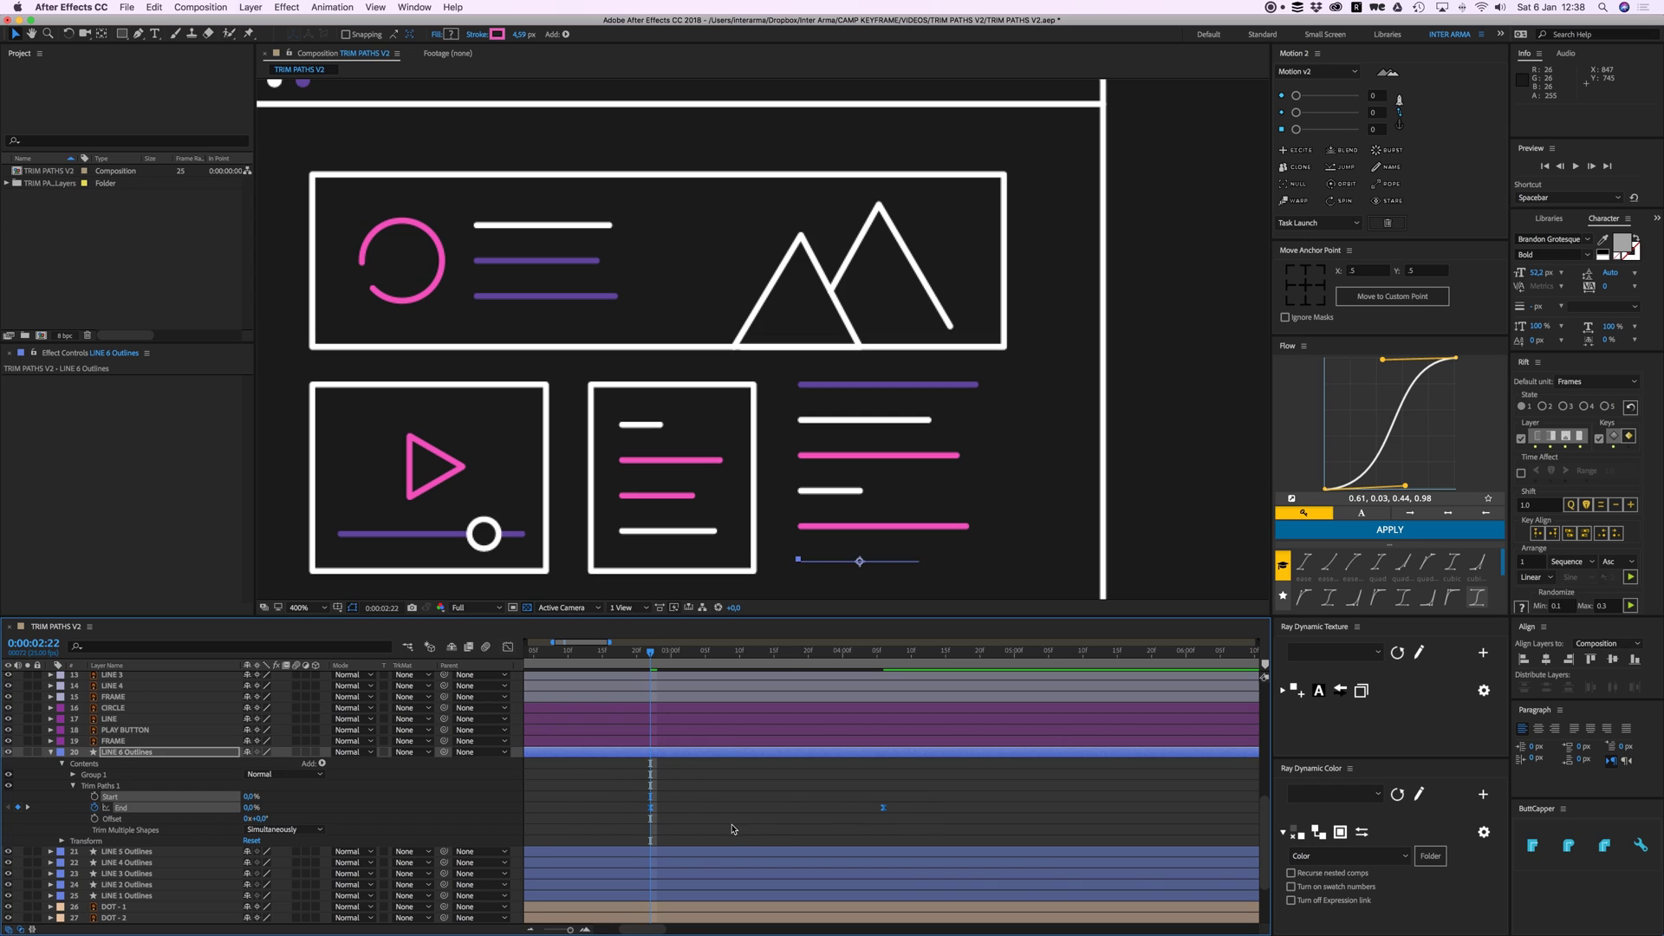
click(677, 855)
shift+click(675, 895)
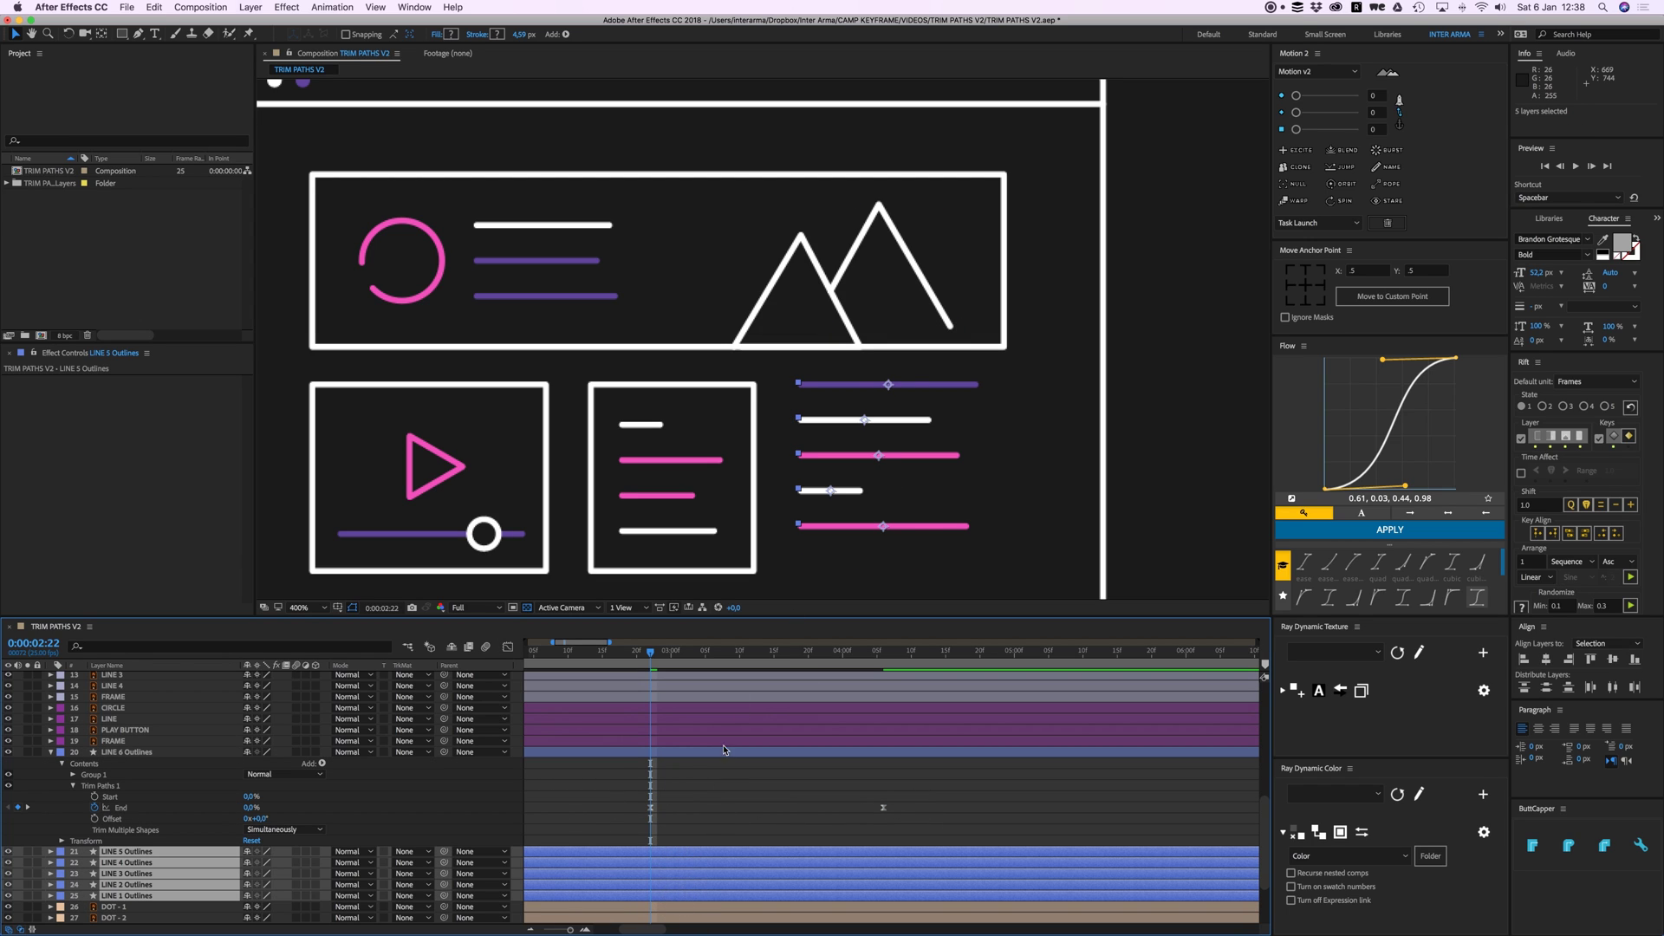
key(super+v)
Step: Trim the in points of all six text line layers to shortly after their first End keyframes and preview the animation
shift+click(665, 752)
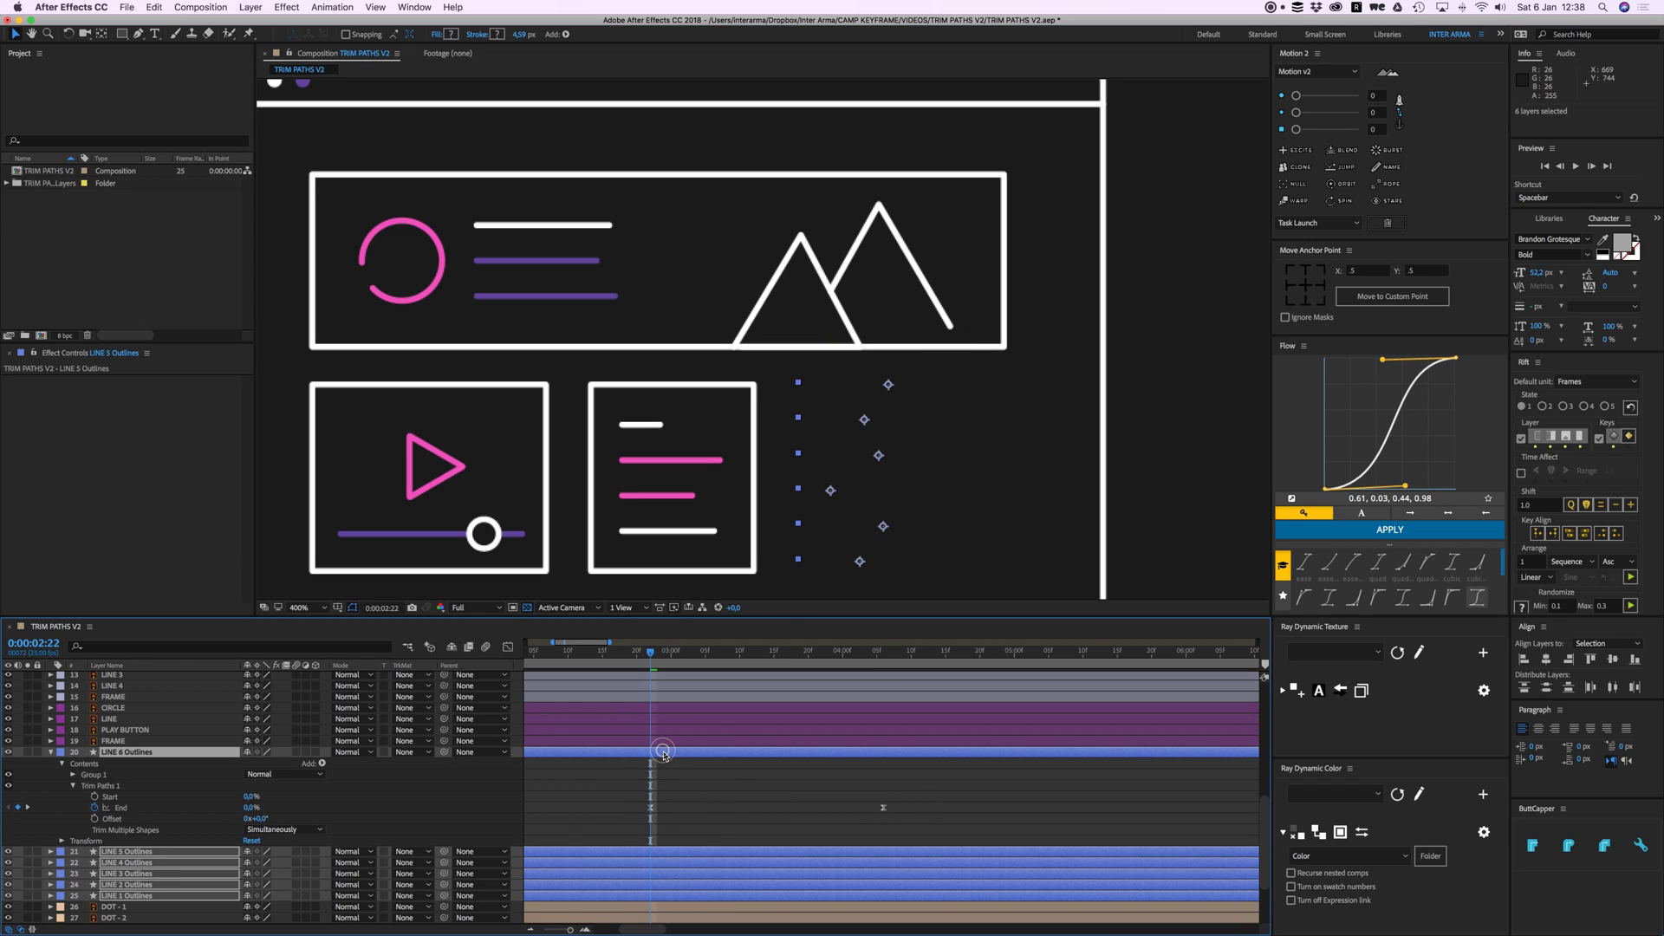
key(u)
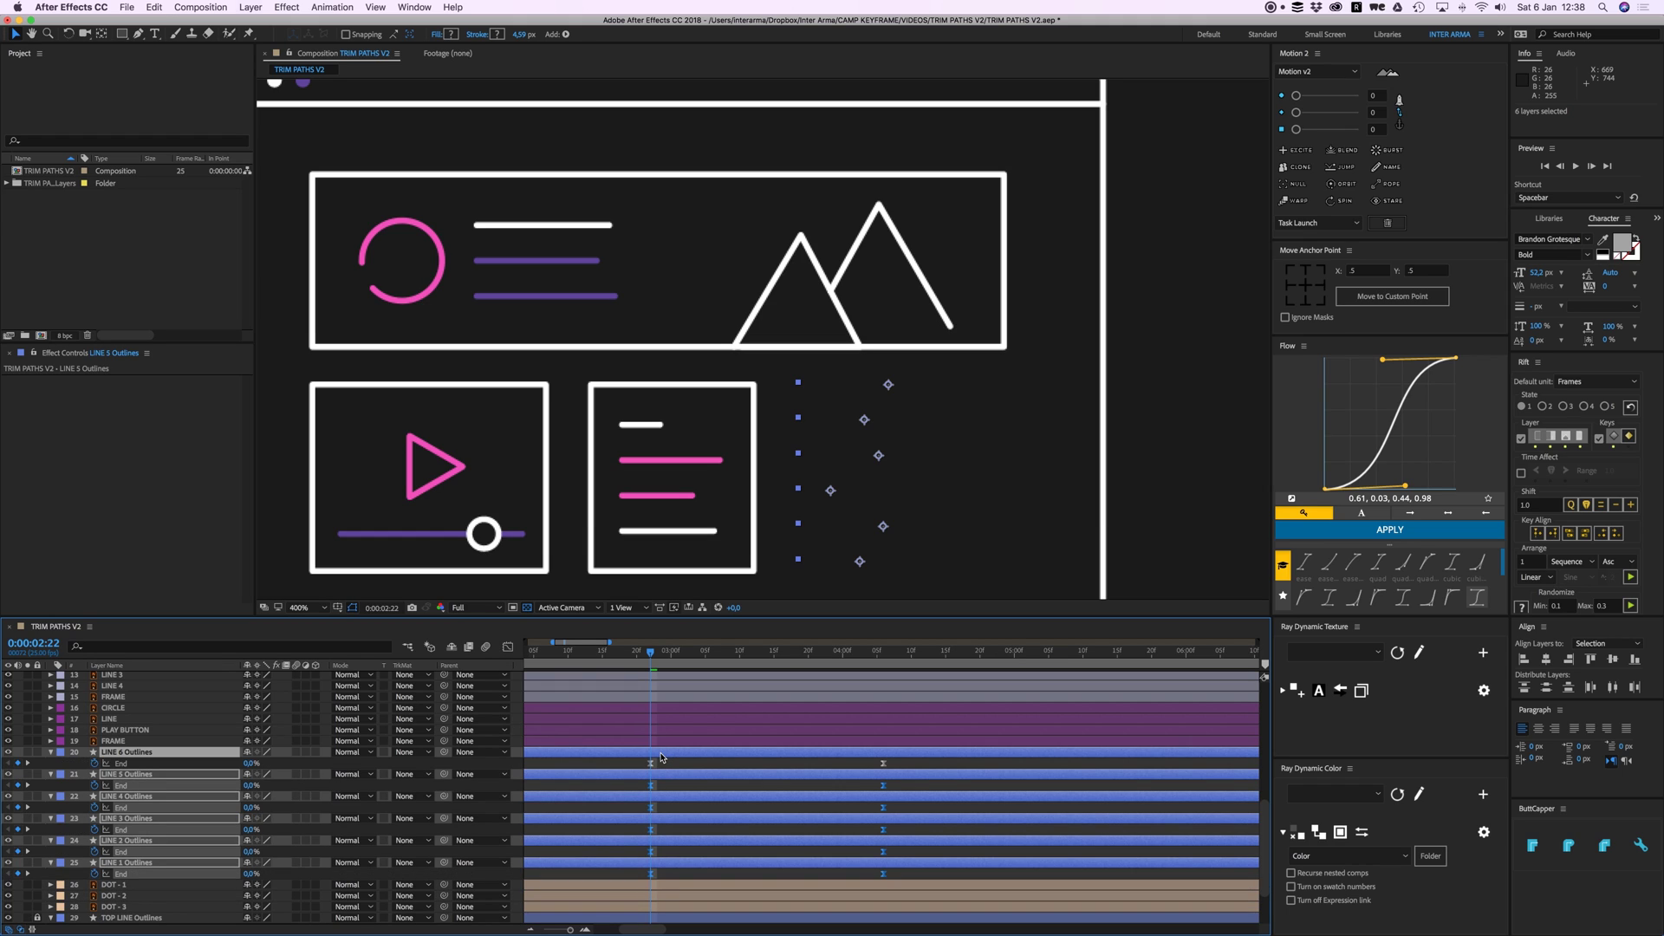
key(alt+bracketleft)
drag(654, 752, 698, 753)
click(615, 760)
key(space)
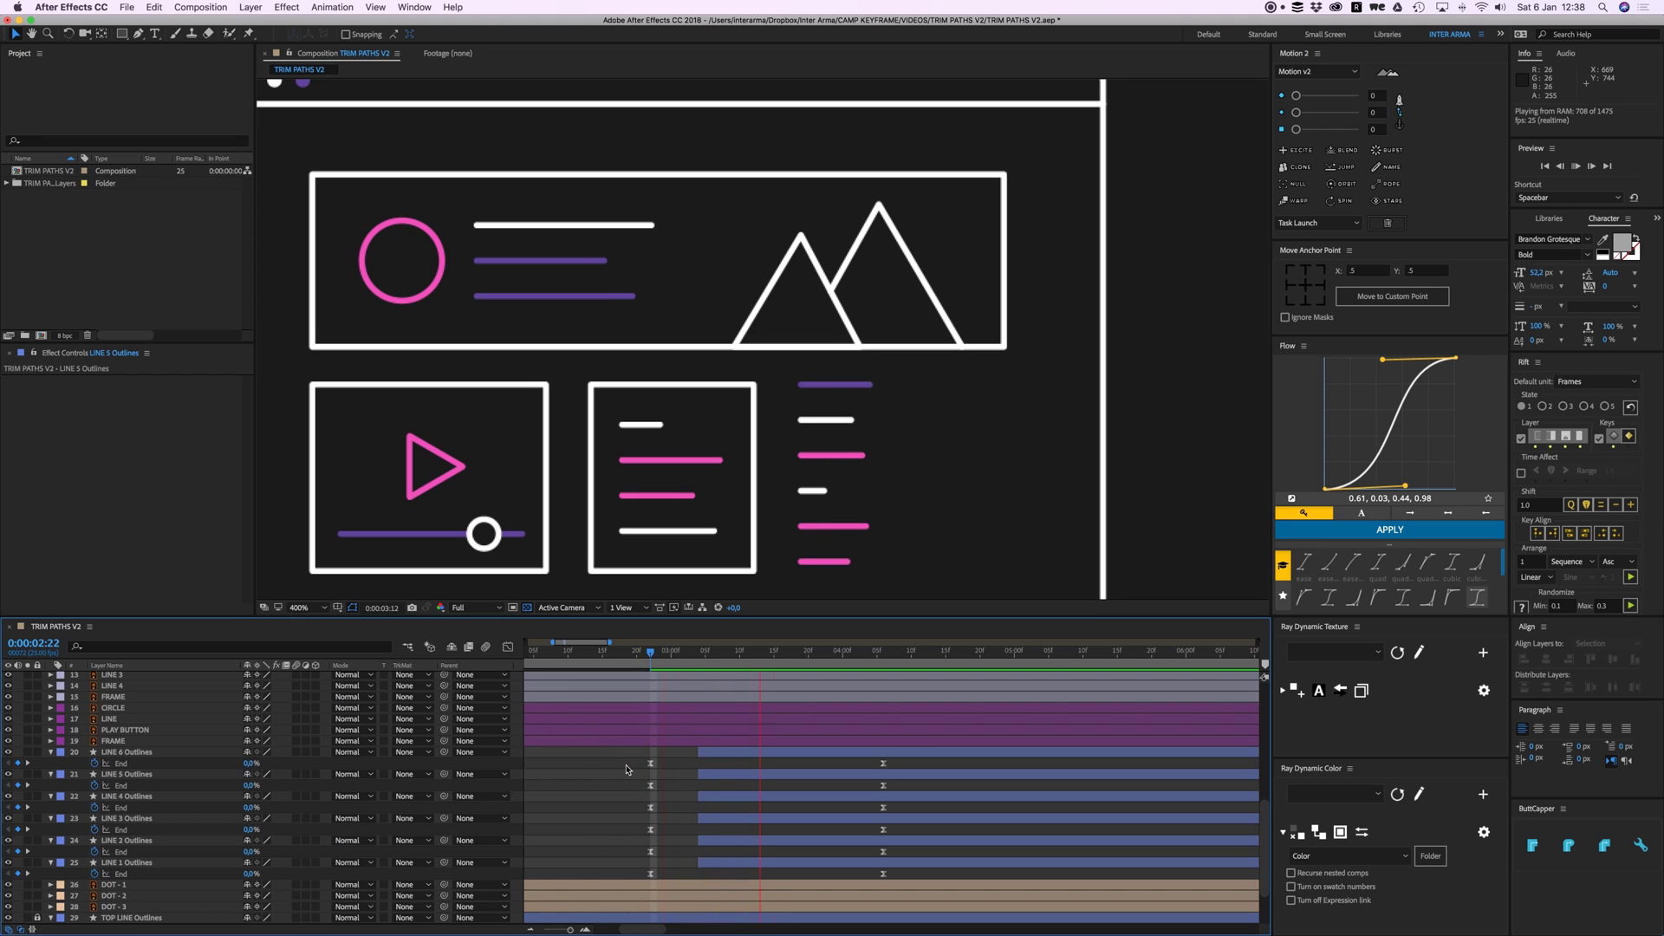
Step: Move the final End keyframes of all six text lines earlier, to just before 0:00:04:00, and preview the faster drawing
click(885, 761)
drag(910, 761, 836, 763)
click(885, 874)
click(693, 650)
key(space)
key(space)
Step: Stagger the six text line layers in time so they start at different moments, and preview the offsets
click(685, 763)
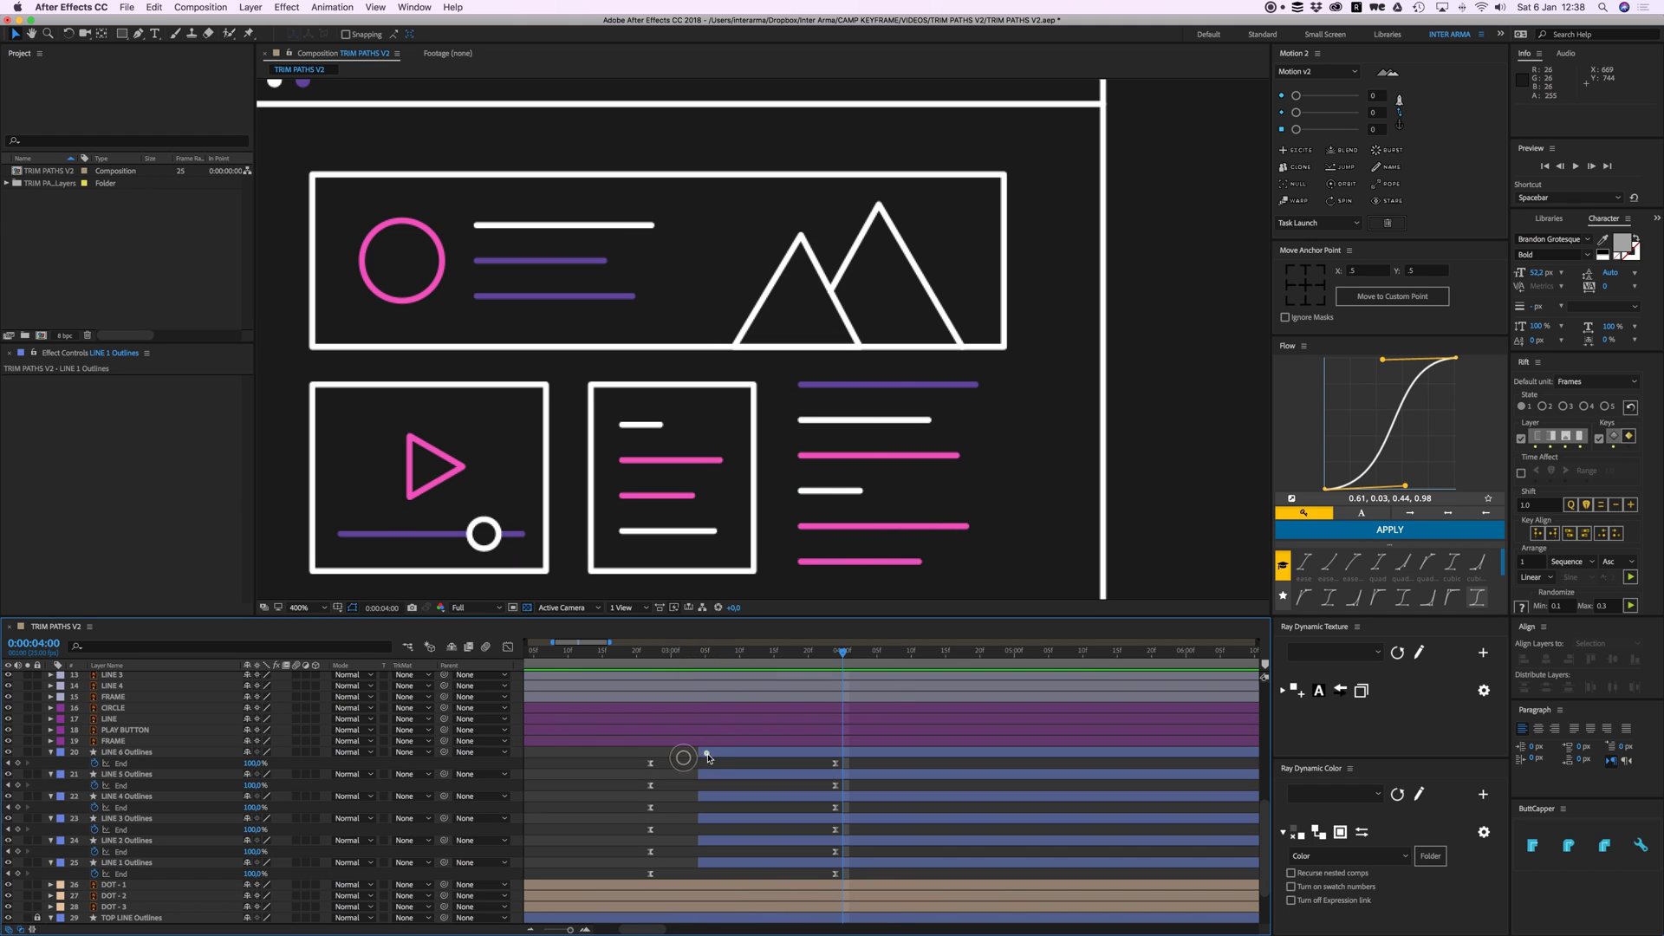
click(706, 752)
drag(715, 773, 738, 863)
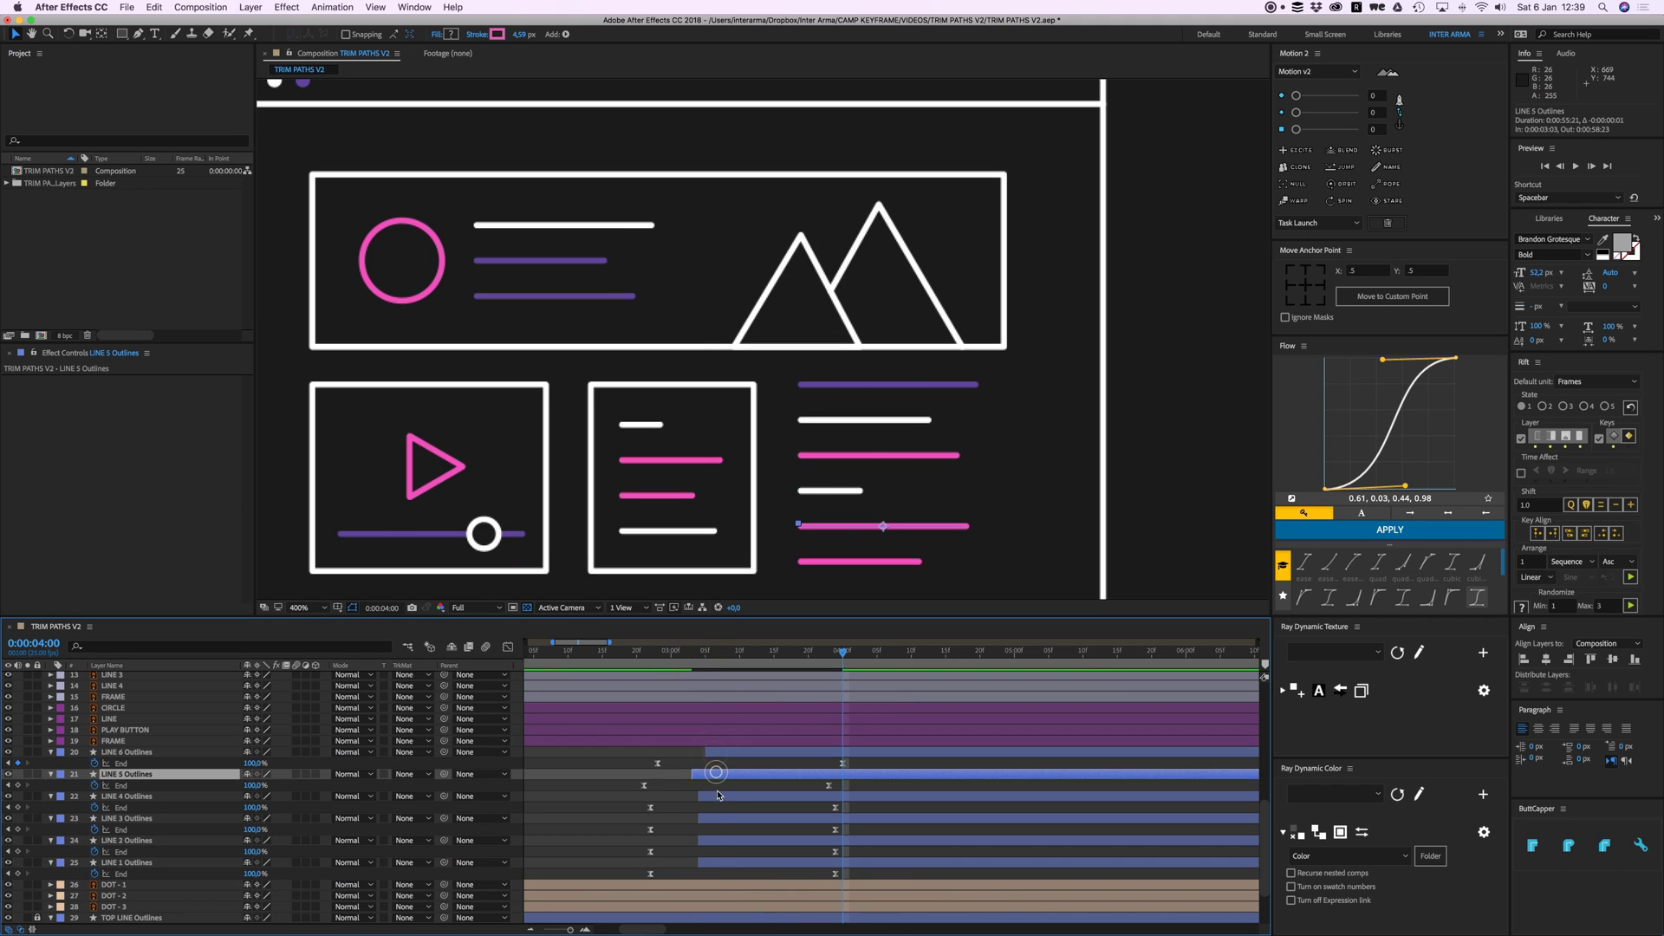
click(679, 653)
key(space)
key(space)
Step: Select all six text line layers and move them together slightly later in time
shift+click(712, 751)
drag(712, 752, 720, 752)
drag(714, 653, 677, 653)
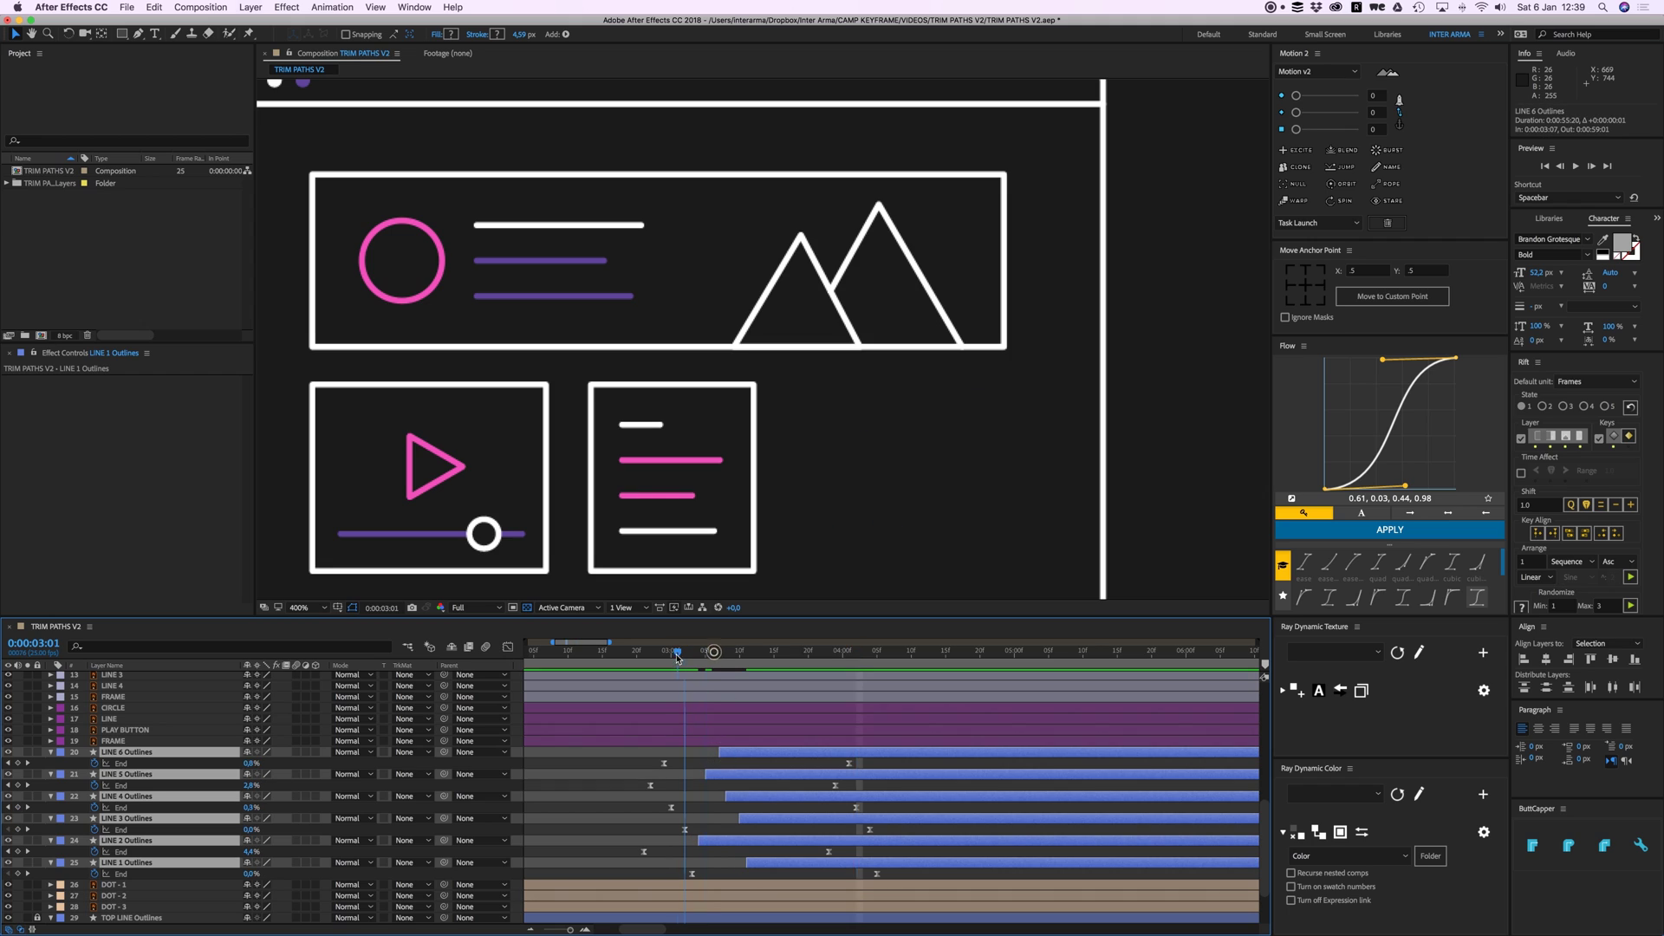
Step: Move LINE 2 Outlines slightly later and LINE 1 Outlines four frames earlier, and preview the stagger
click(718, 840)
drag(765, 865, 738, 865)
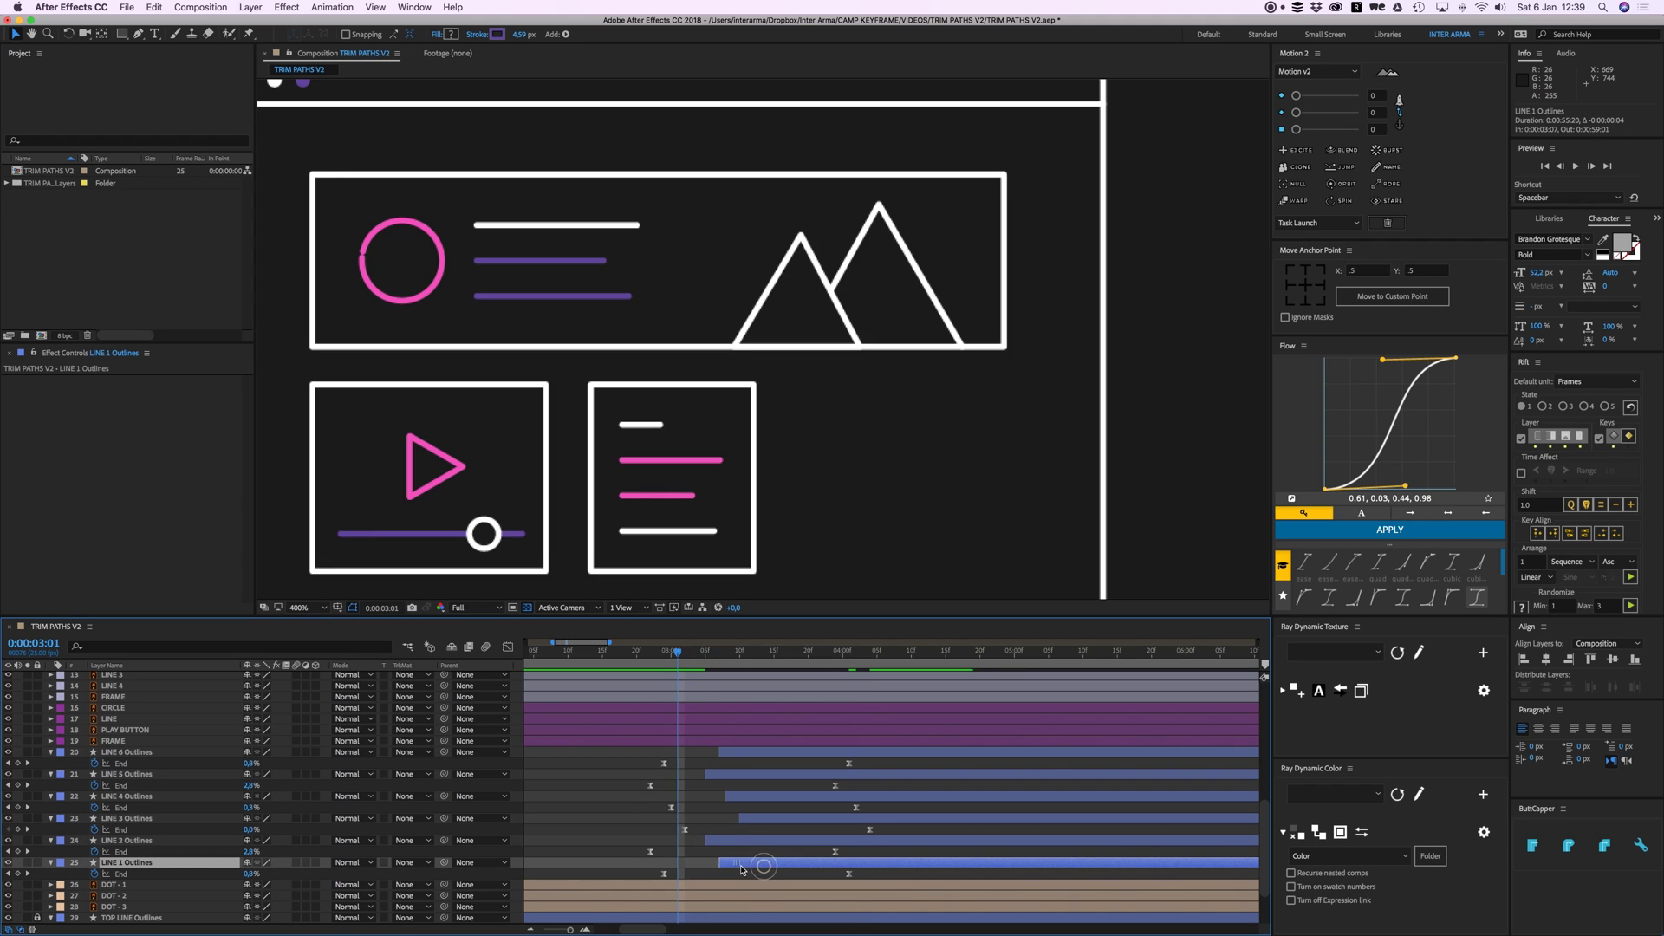
key(space)
key(space)
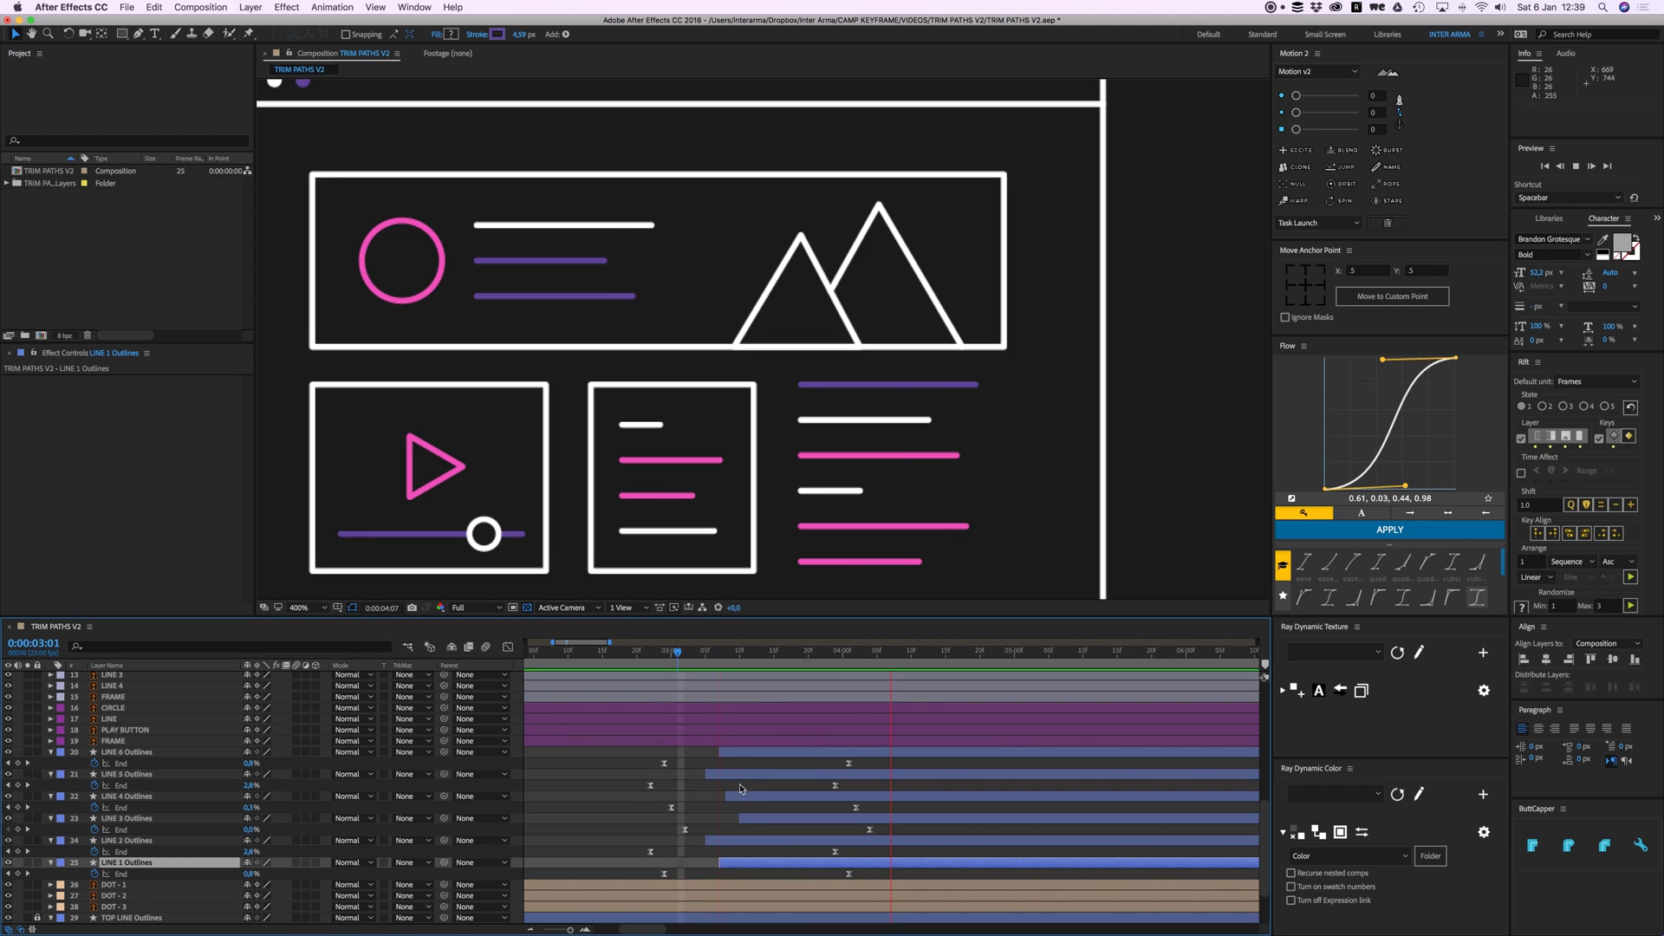
Step: Extend the in points of all six text line layers a few frames earlier, preview them and collapse their keyframed properties
click(733, 753)
shift+click(724, 862)
drag(774, 666, 700, 752)
drag(705, 650, 652, 676)
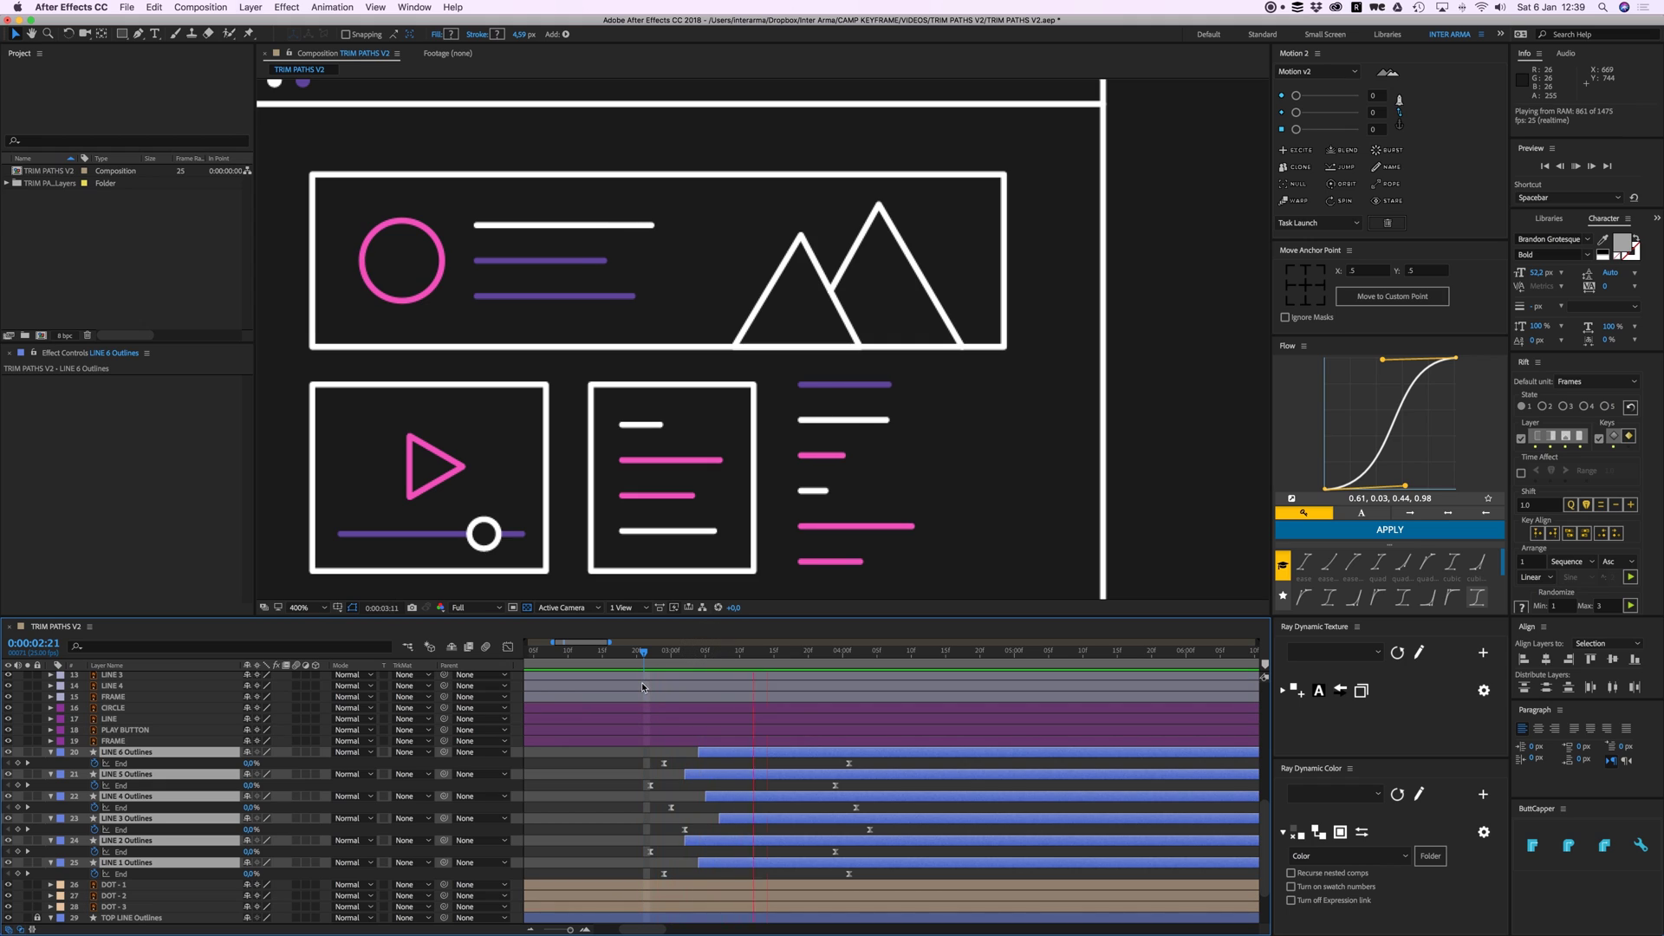
key(space)
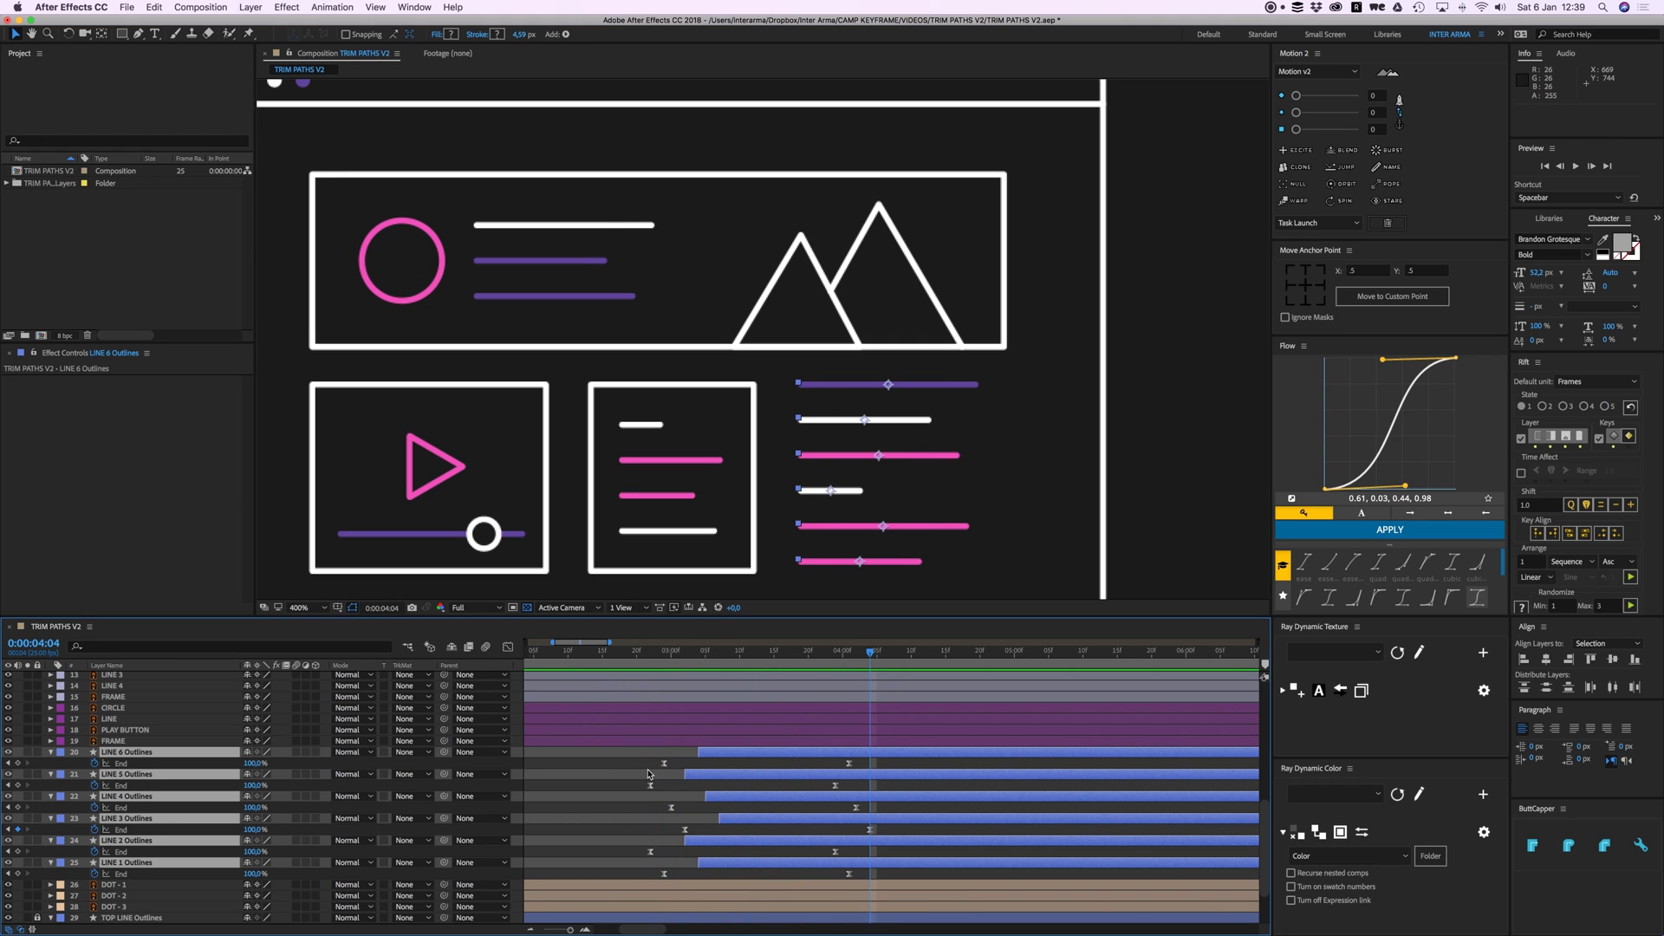
key(u)
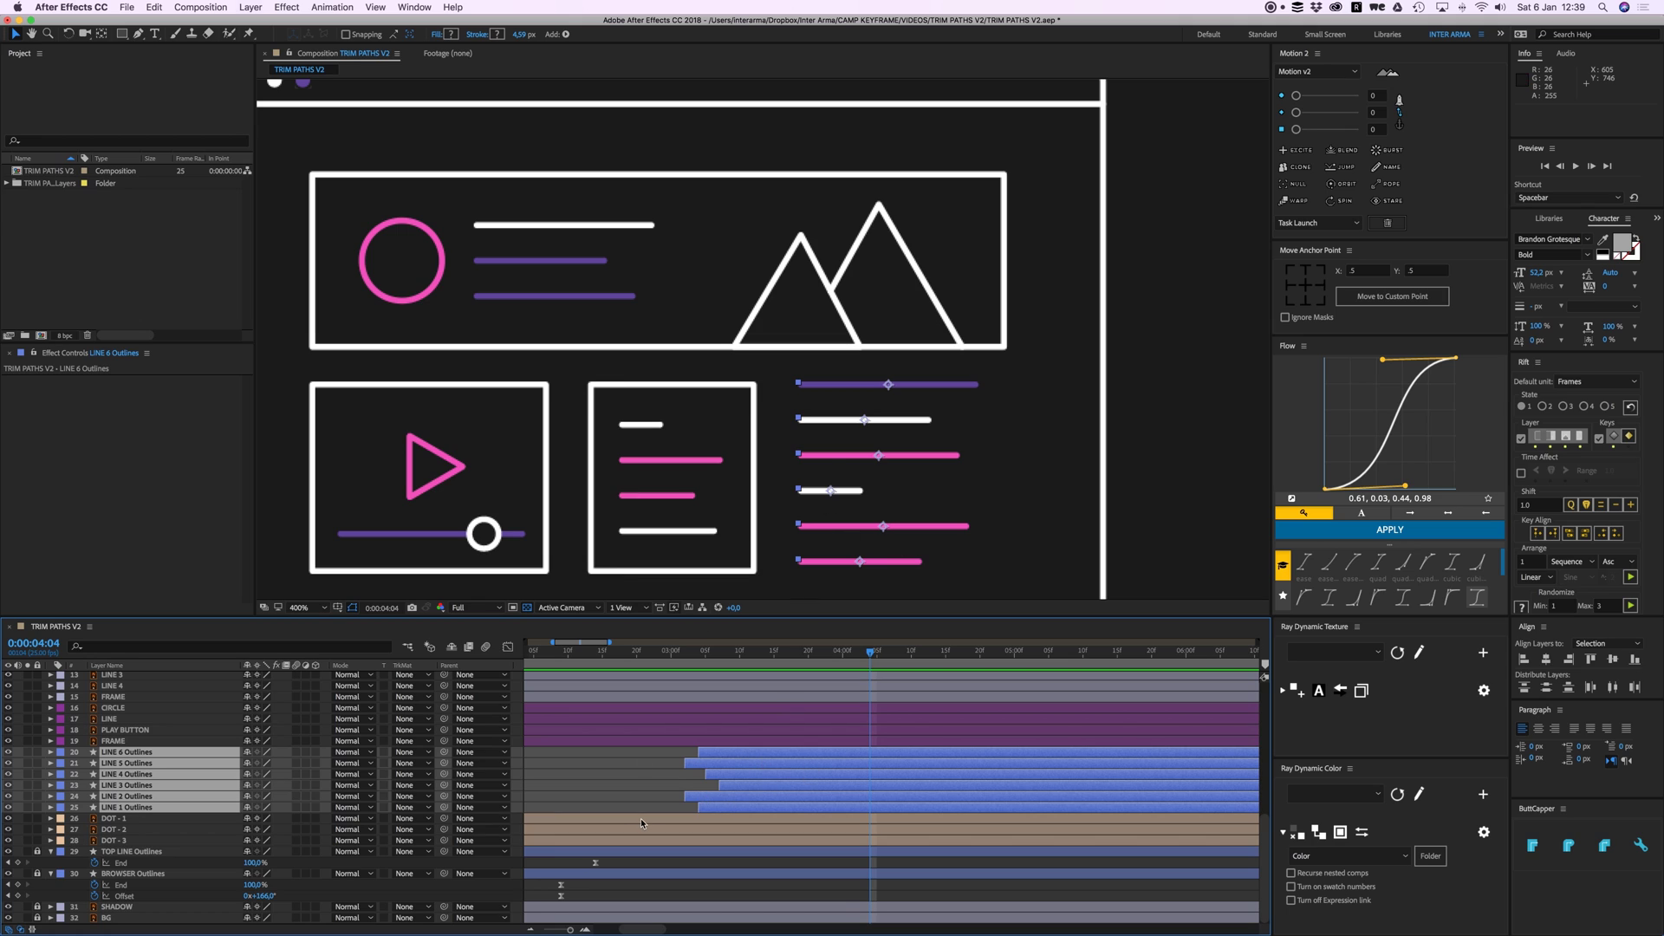
Step: Pre-compose the six text line layers into a new composition named TEXT LINES BOTTOM RIGHT
right_click(781, 756)
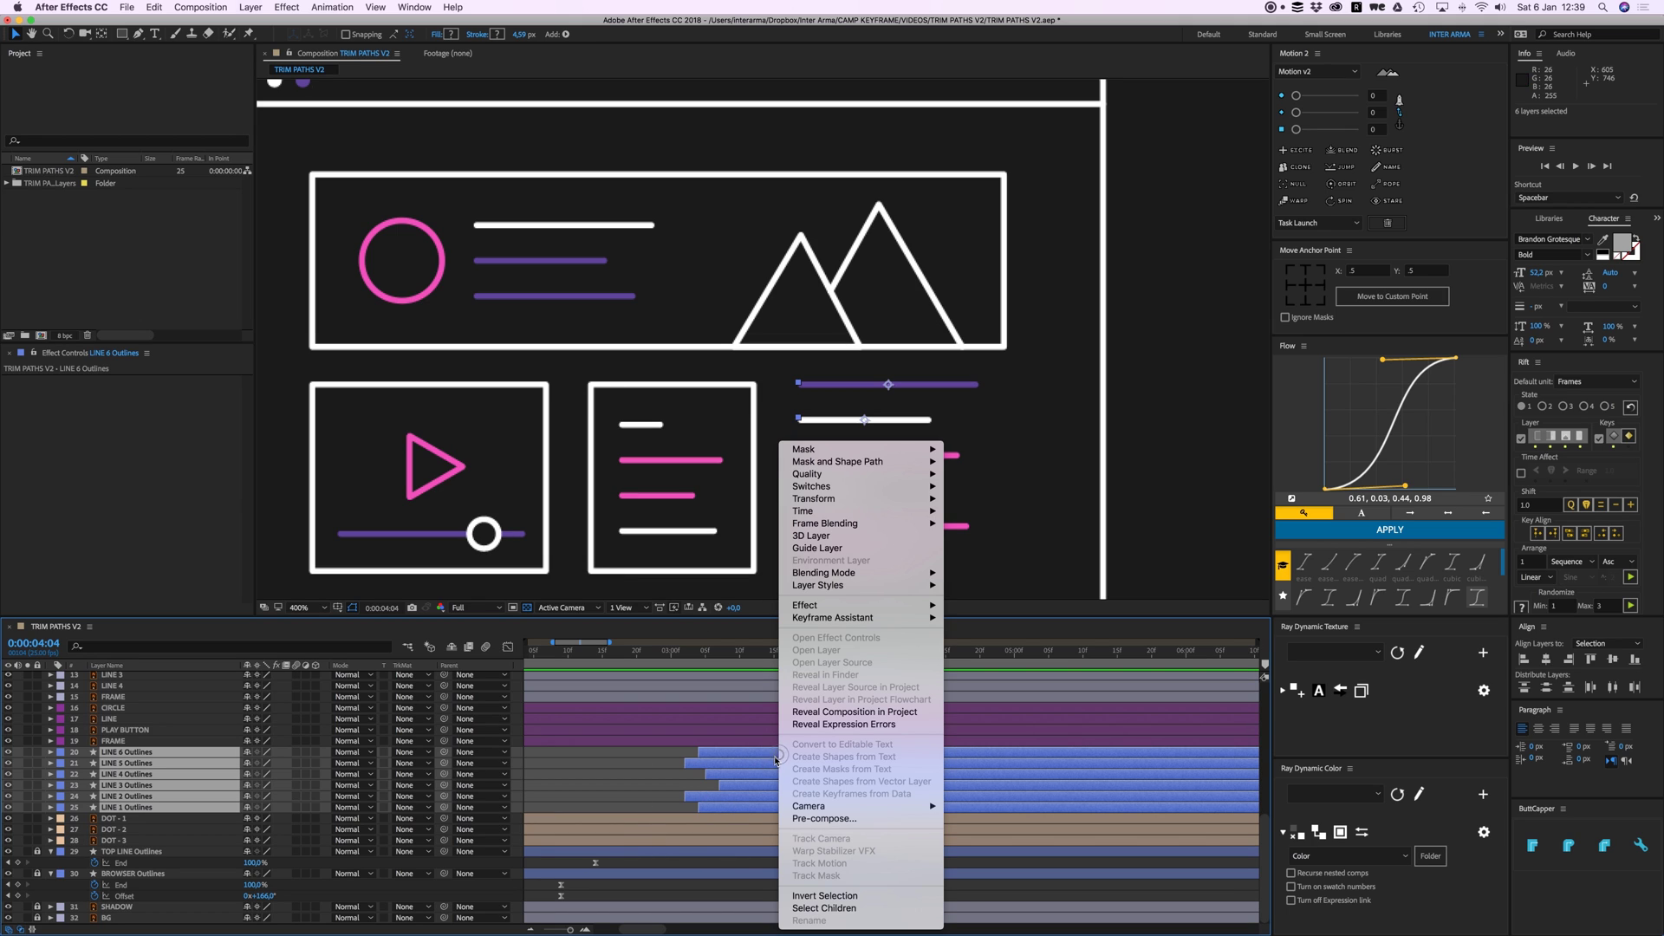
click(654, 789)
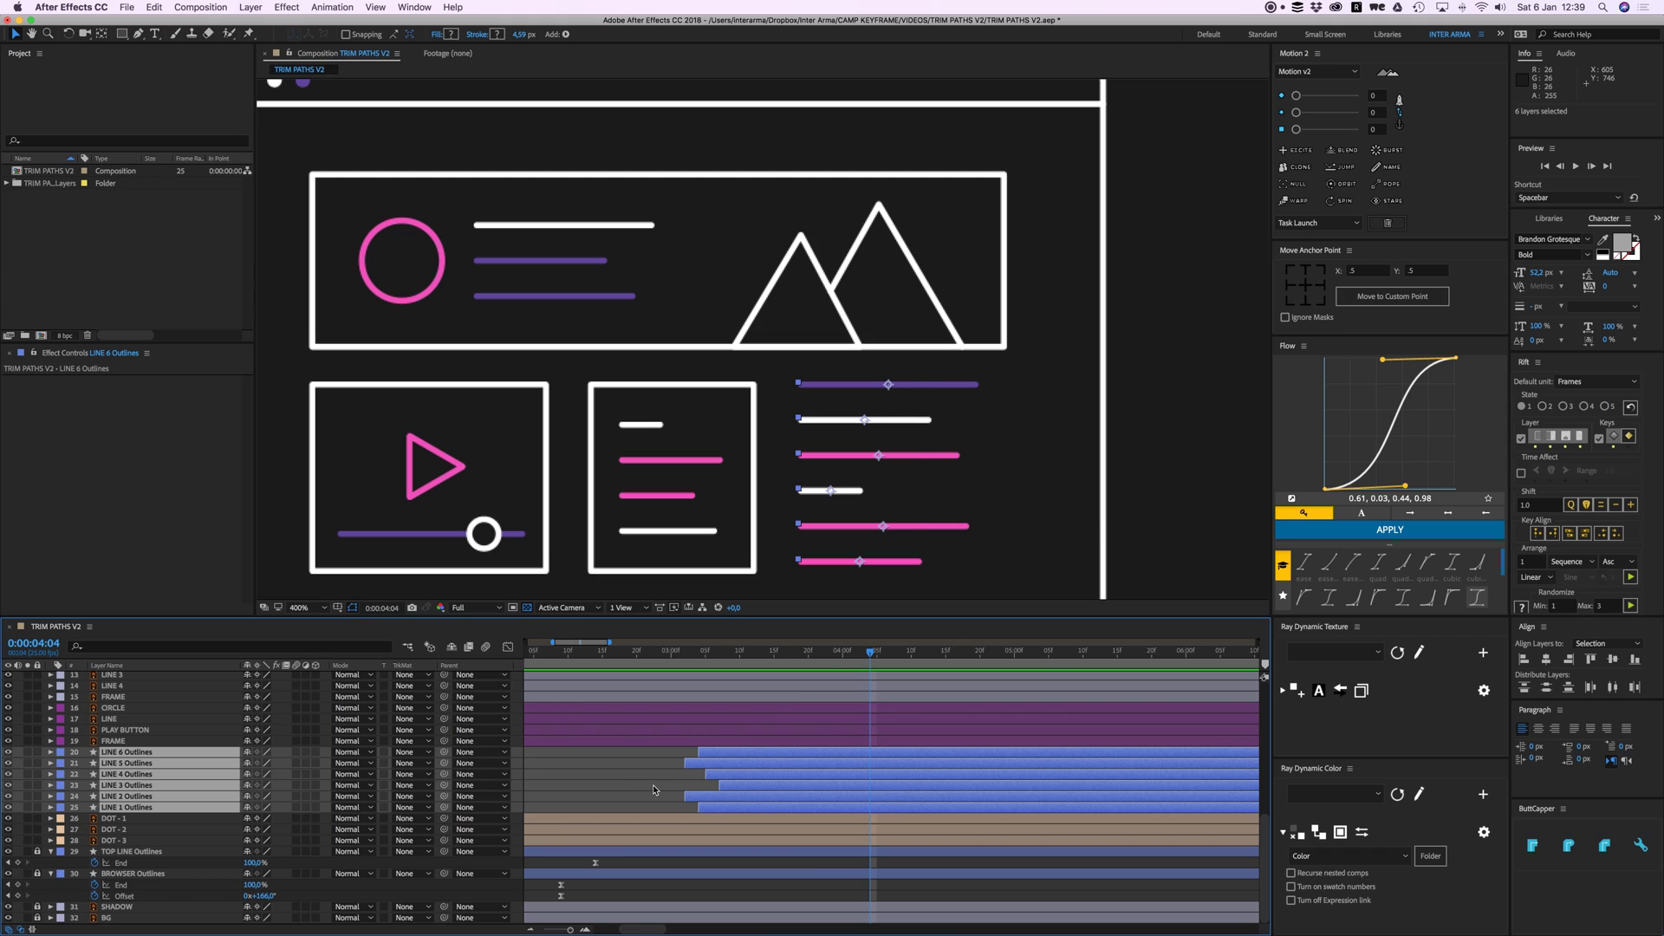
key(super+shift+c)
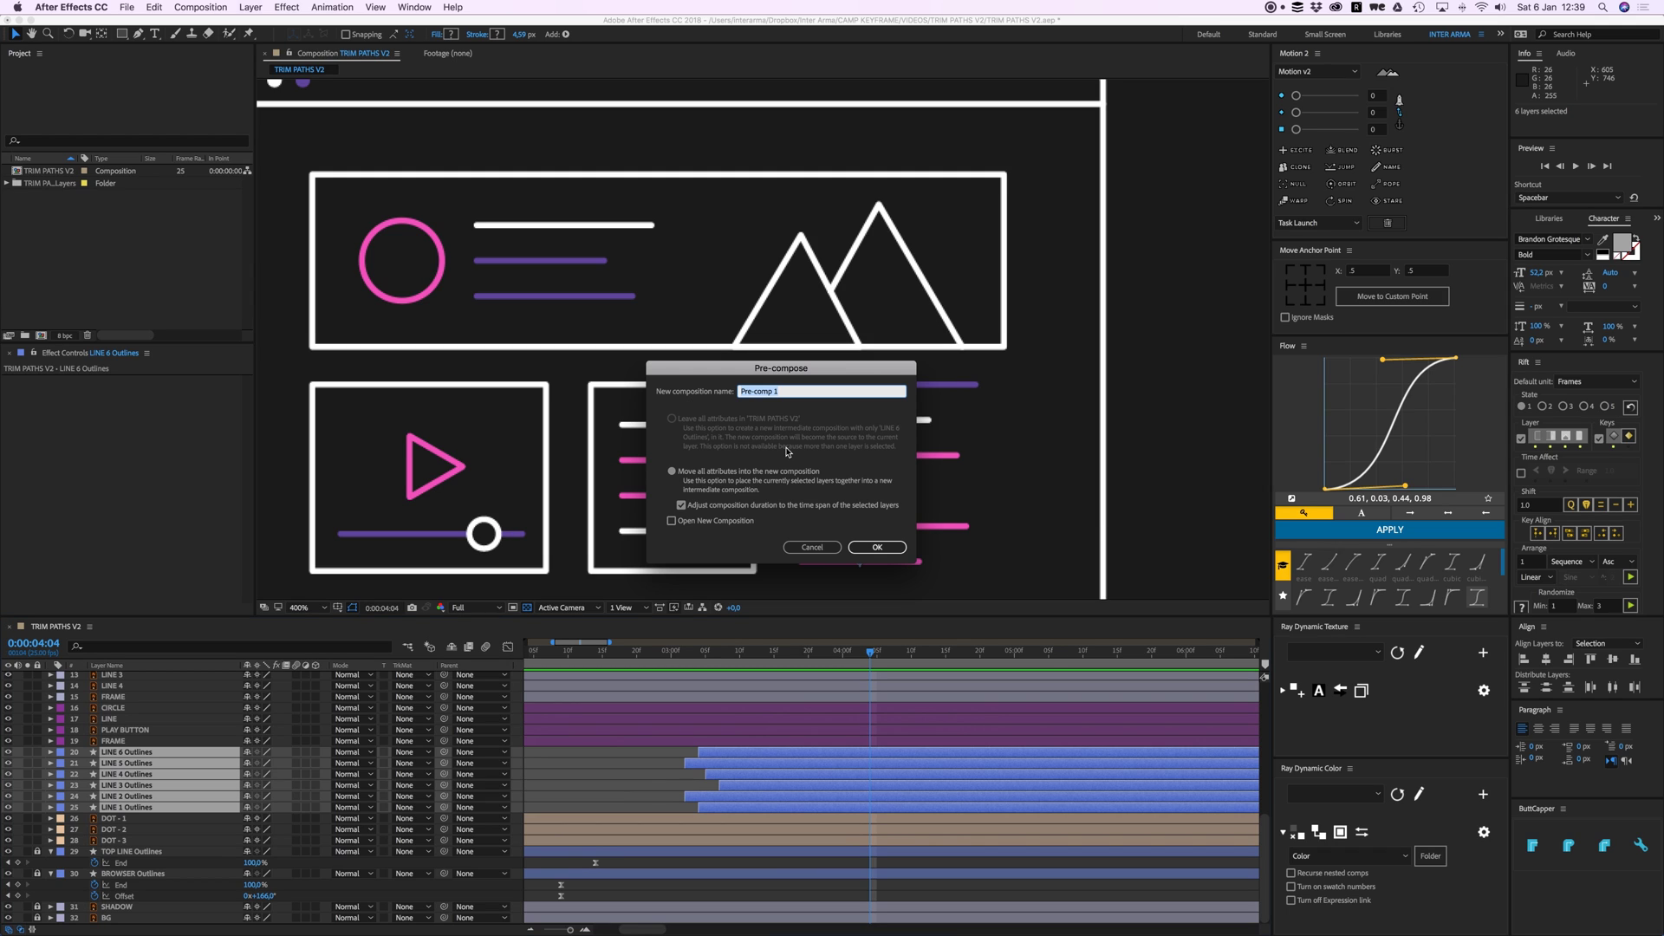
text(TEXT LINES BOTTOM RIGHT)
click(879, 548)
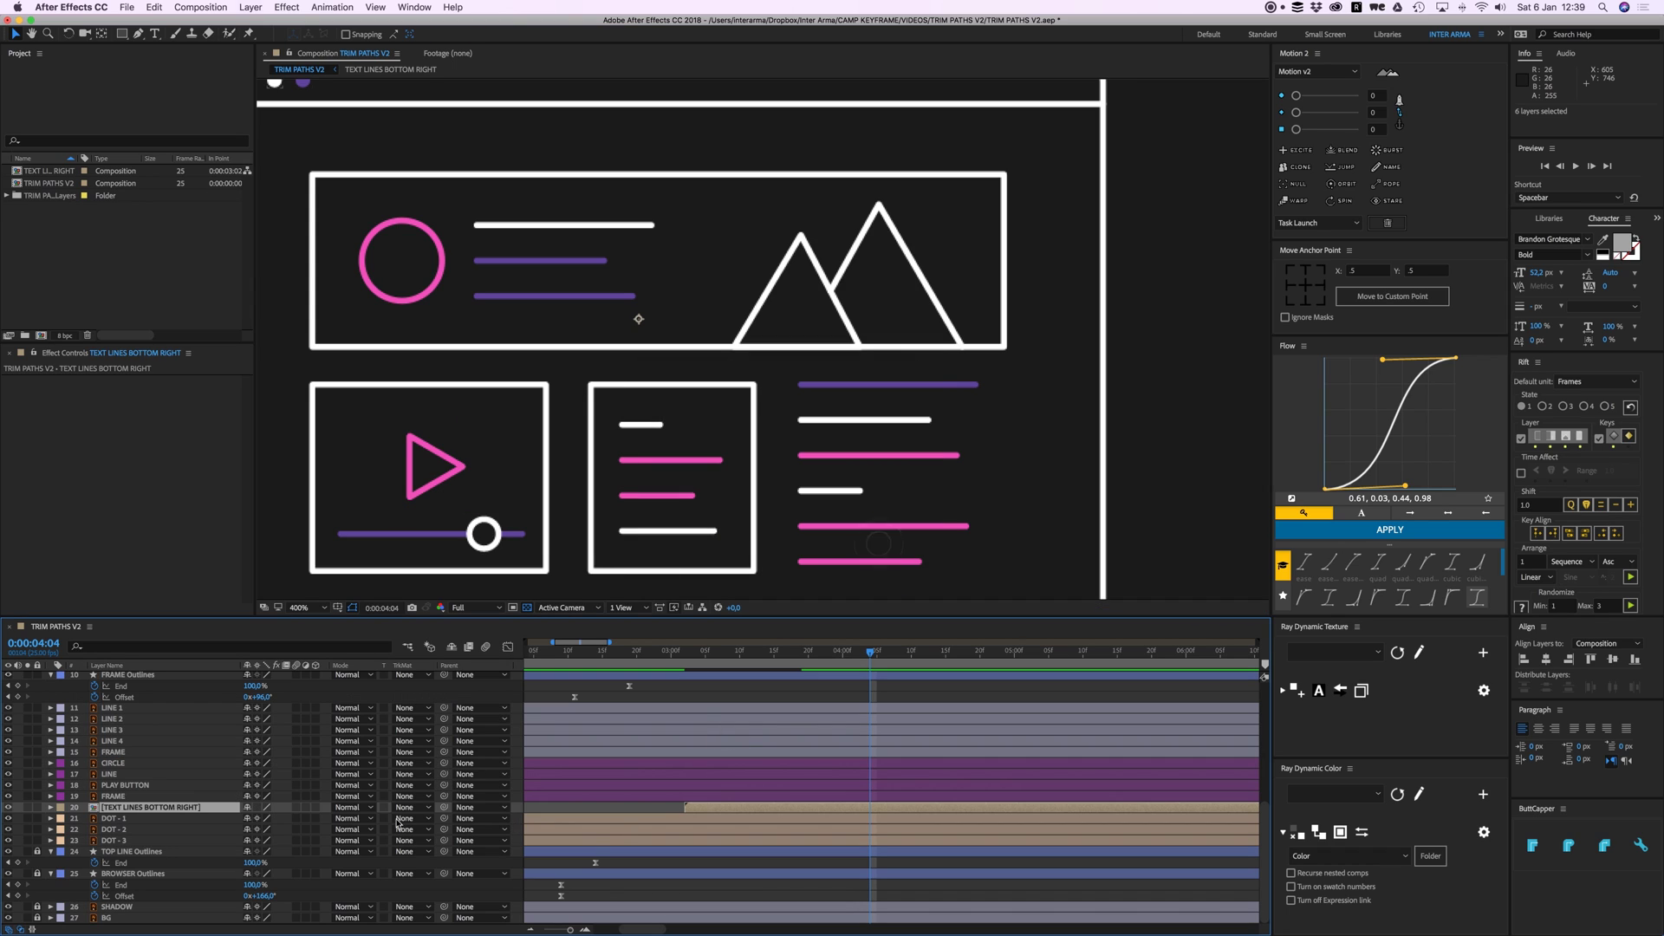
Step: Enable Collapse Transformations on the TEXT LINES BOTTOM RIGHT layer and lock it
click(257, 808)
click(37, 808)
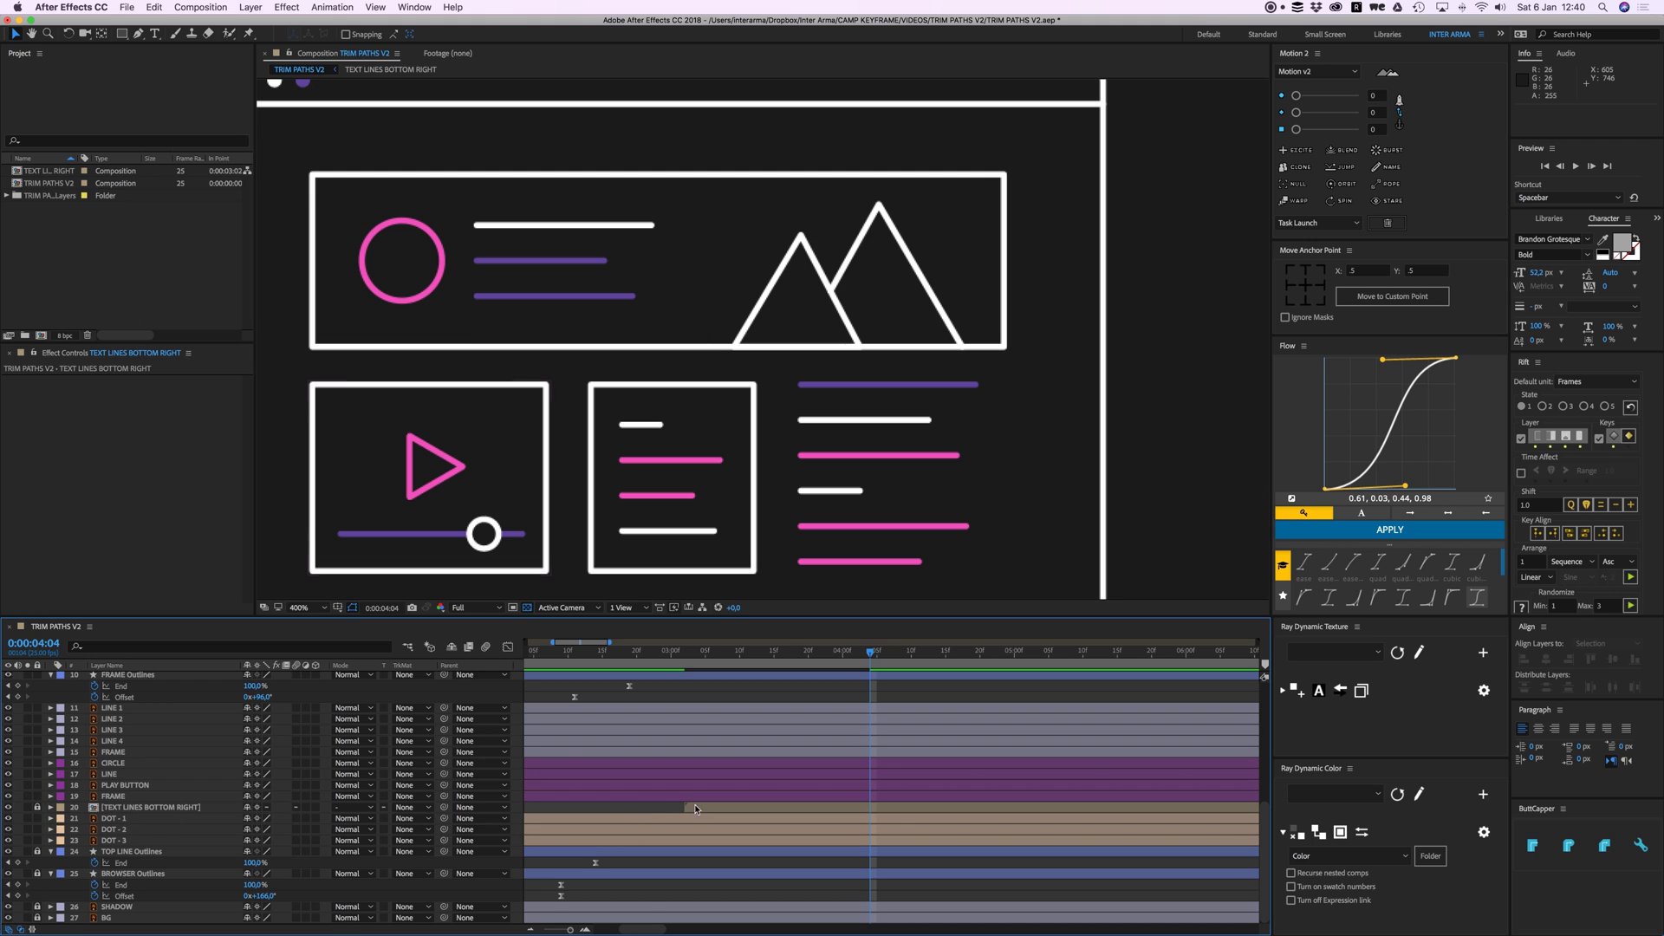
Step: Review the illustration's banner and text lines together with the animated layers at the start of the layer stack
click(883, 441)
key(space)
drag(763, 556, 902, 506)
drag(777, 267, 782, 314)
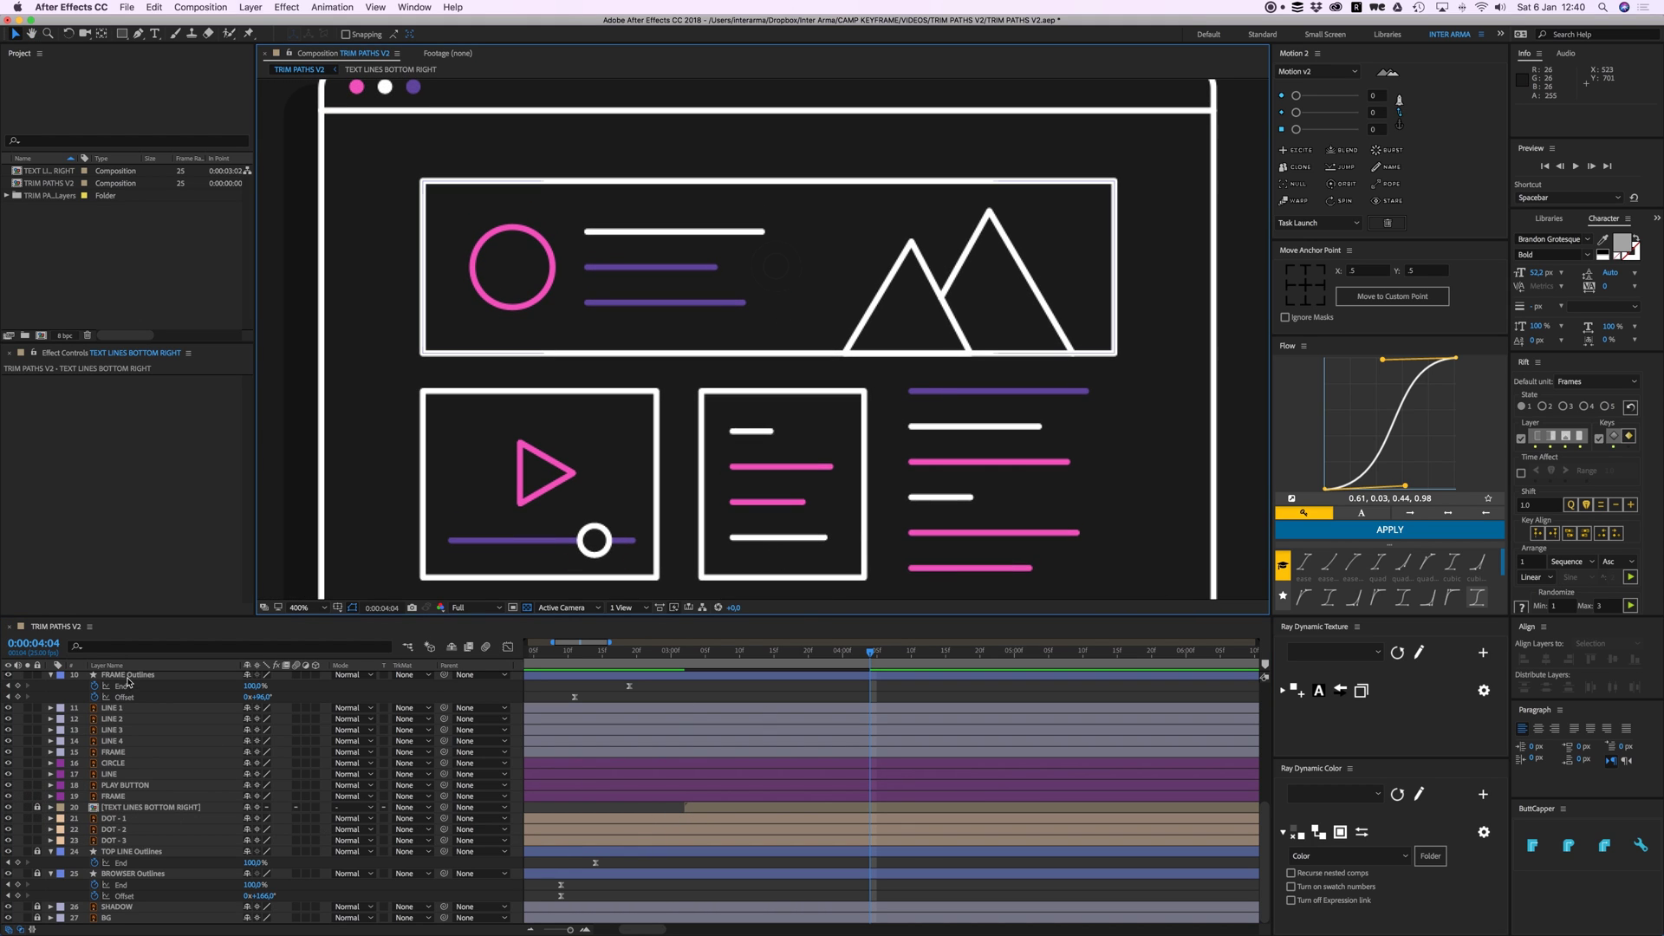
scroll(127, 689, up, 3)
scroll(127, 689, up, 5)
click(640, 724)
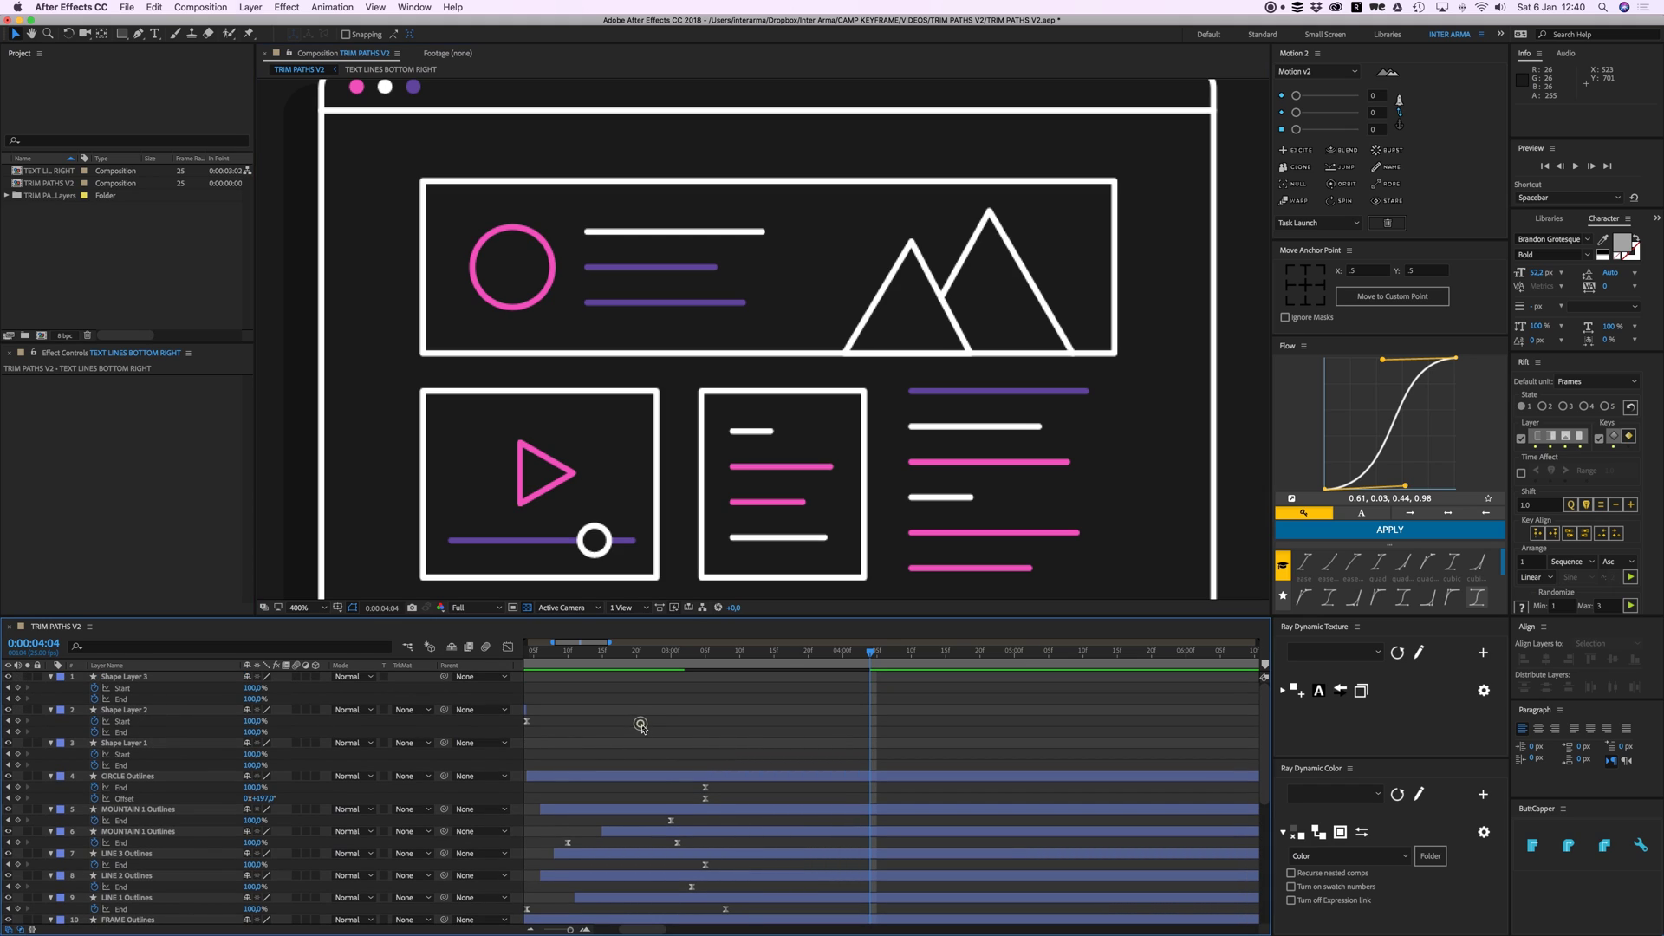
Step: Pre-compose the banner's seven layers, from CIRCLE Outlines to FRAME Outlines, into a new composition named TOP BOX and lock it
key(u)
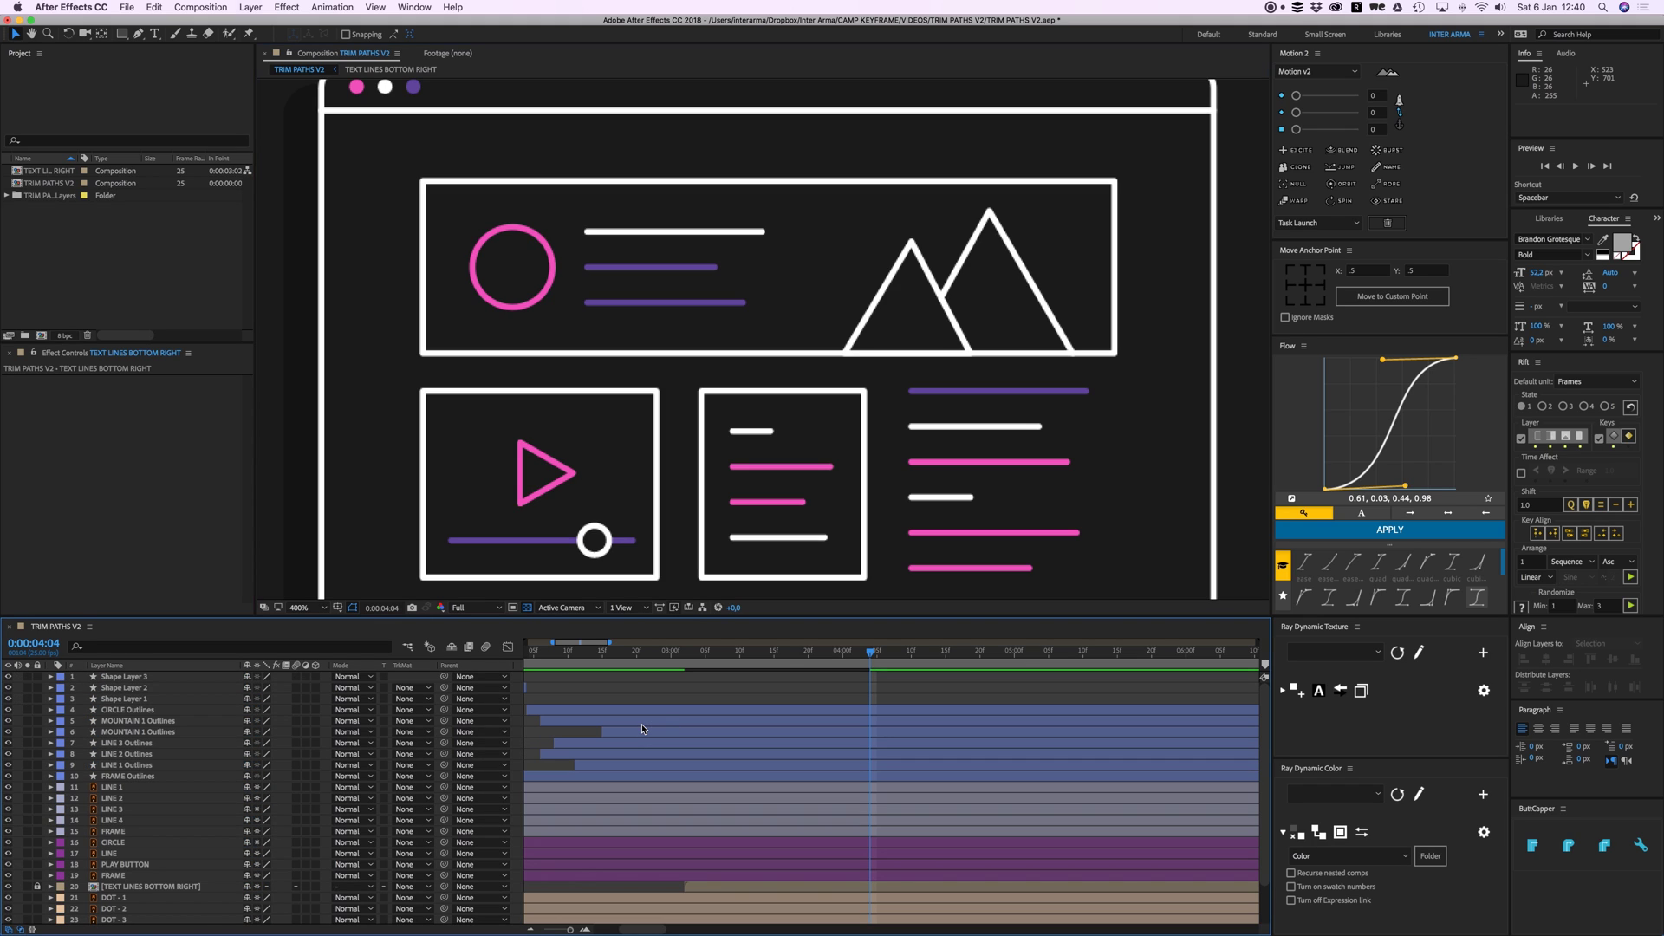
click(123, 709)
shift+click(137, 776)
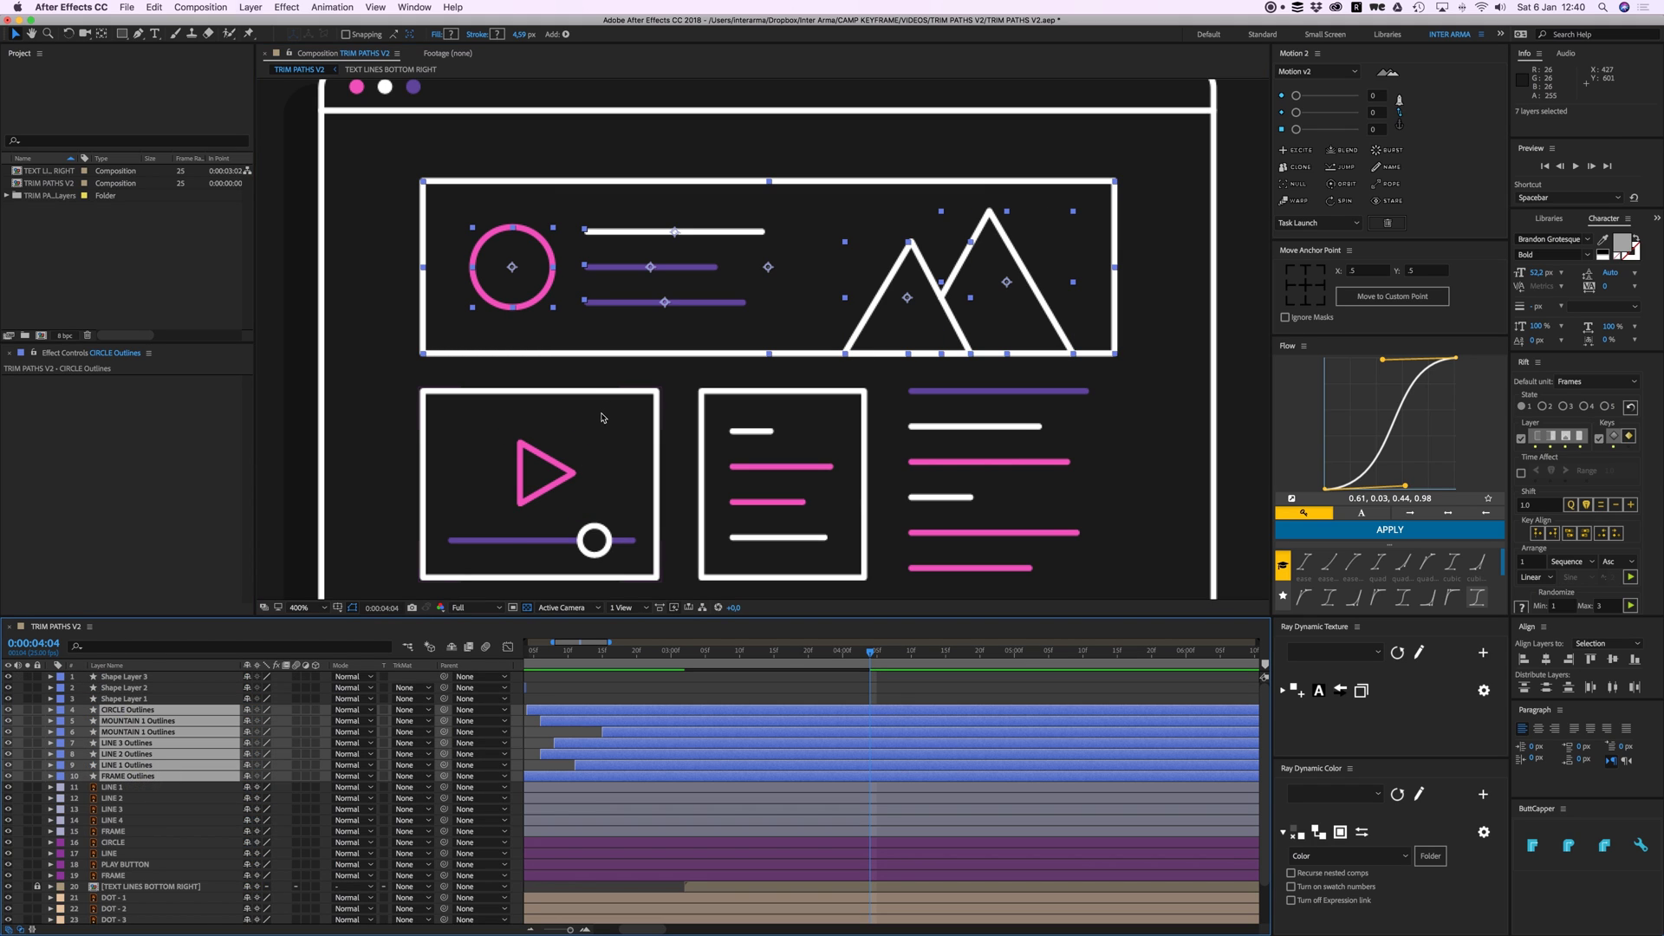
right_click(168, 739)
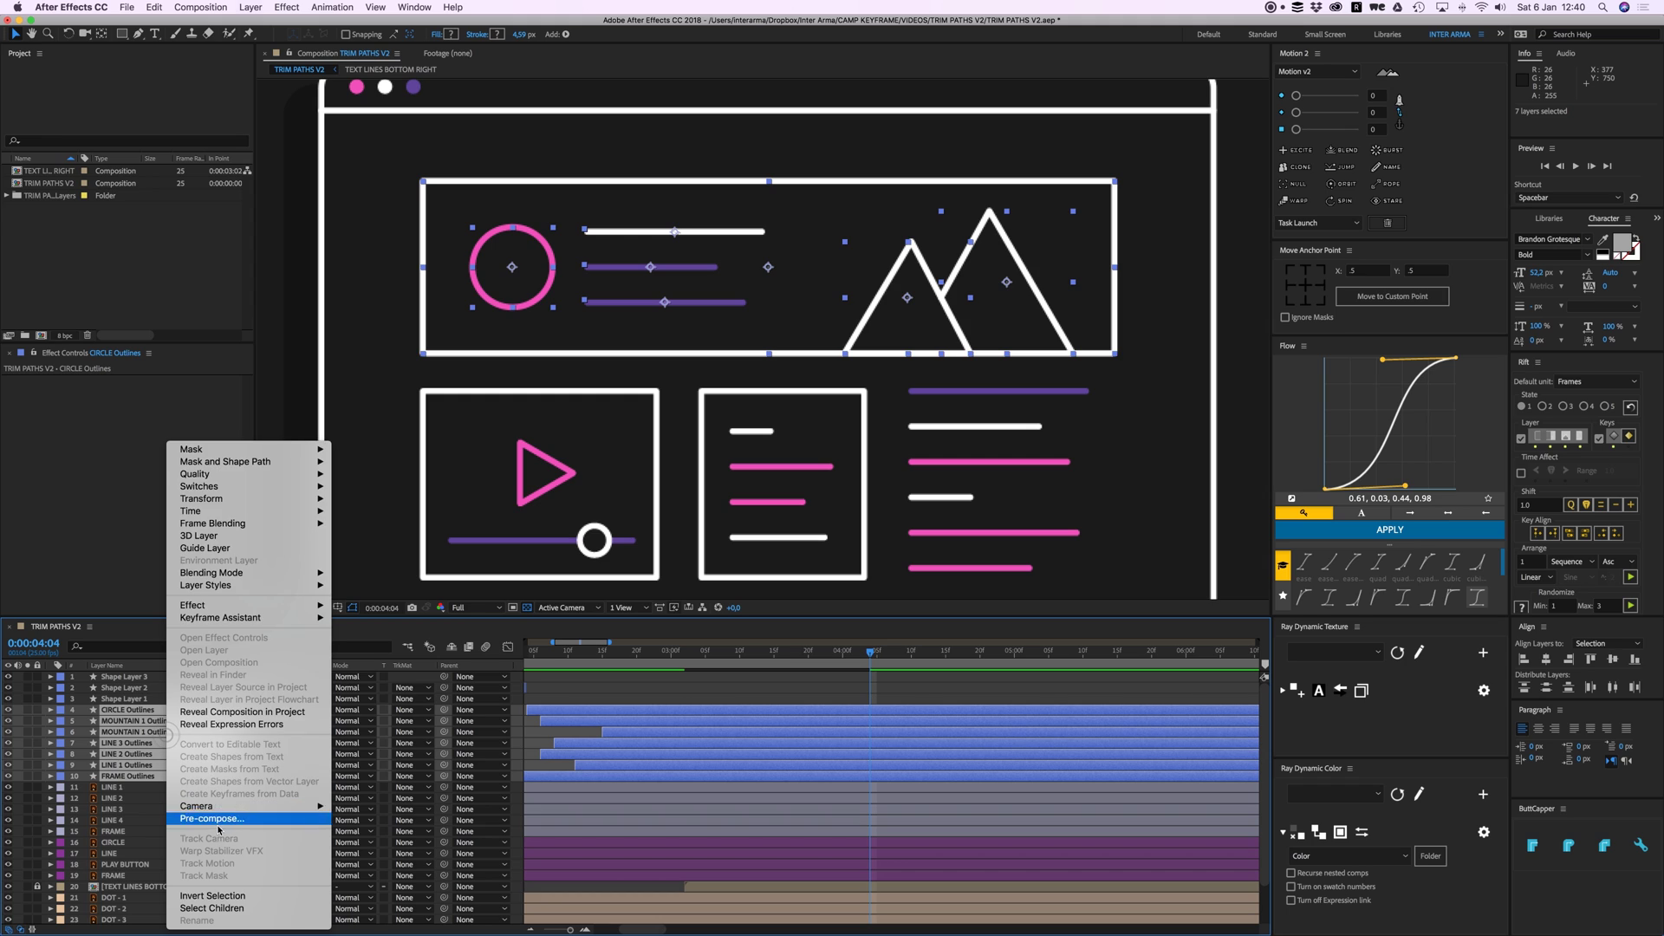
click(217, 820)
text(TOM BOX)
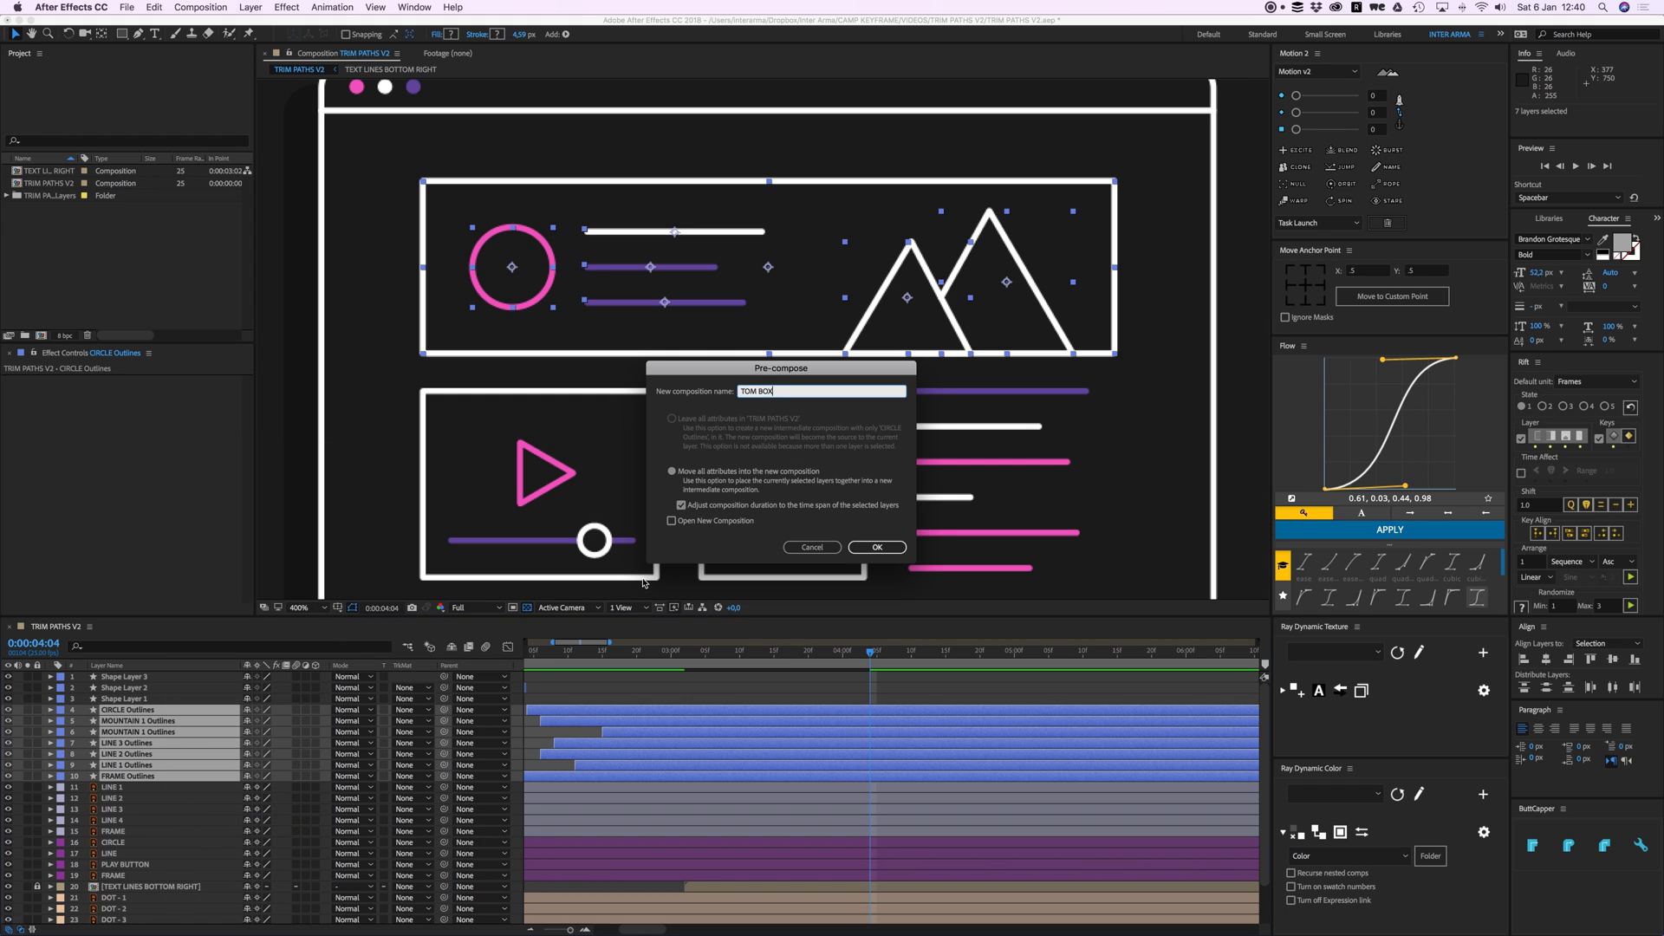
key(BackSpace)
key(BackSpace)
key(BackSpace)
key(BackSpace)
text(P BOX)
click(877, 547)
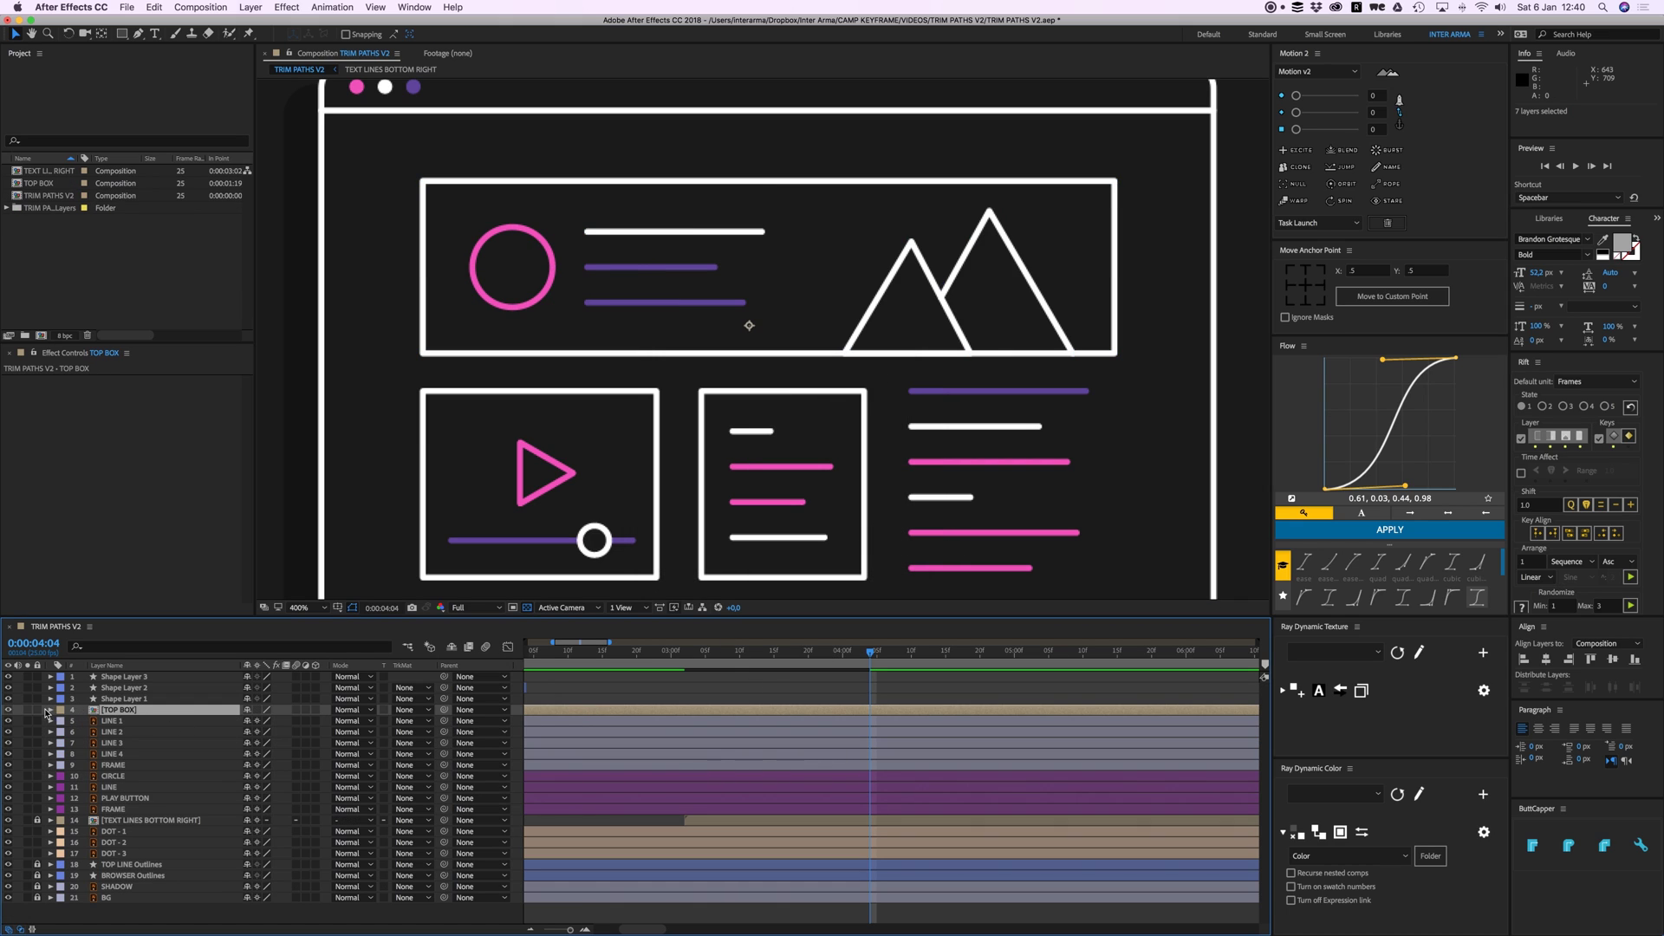
click(37, 710)
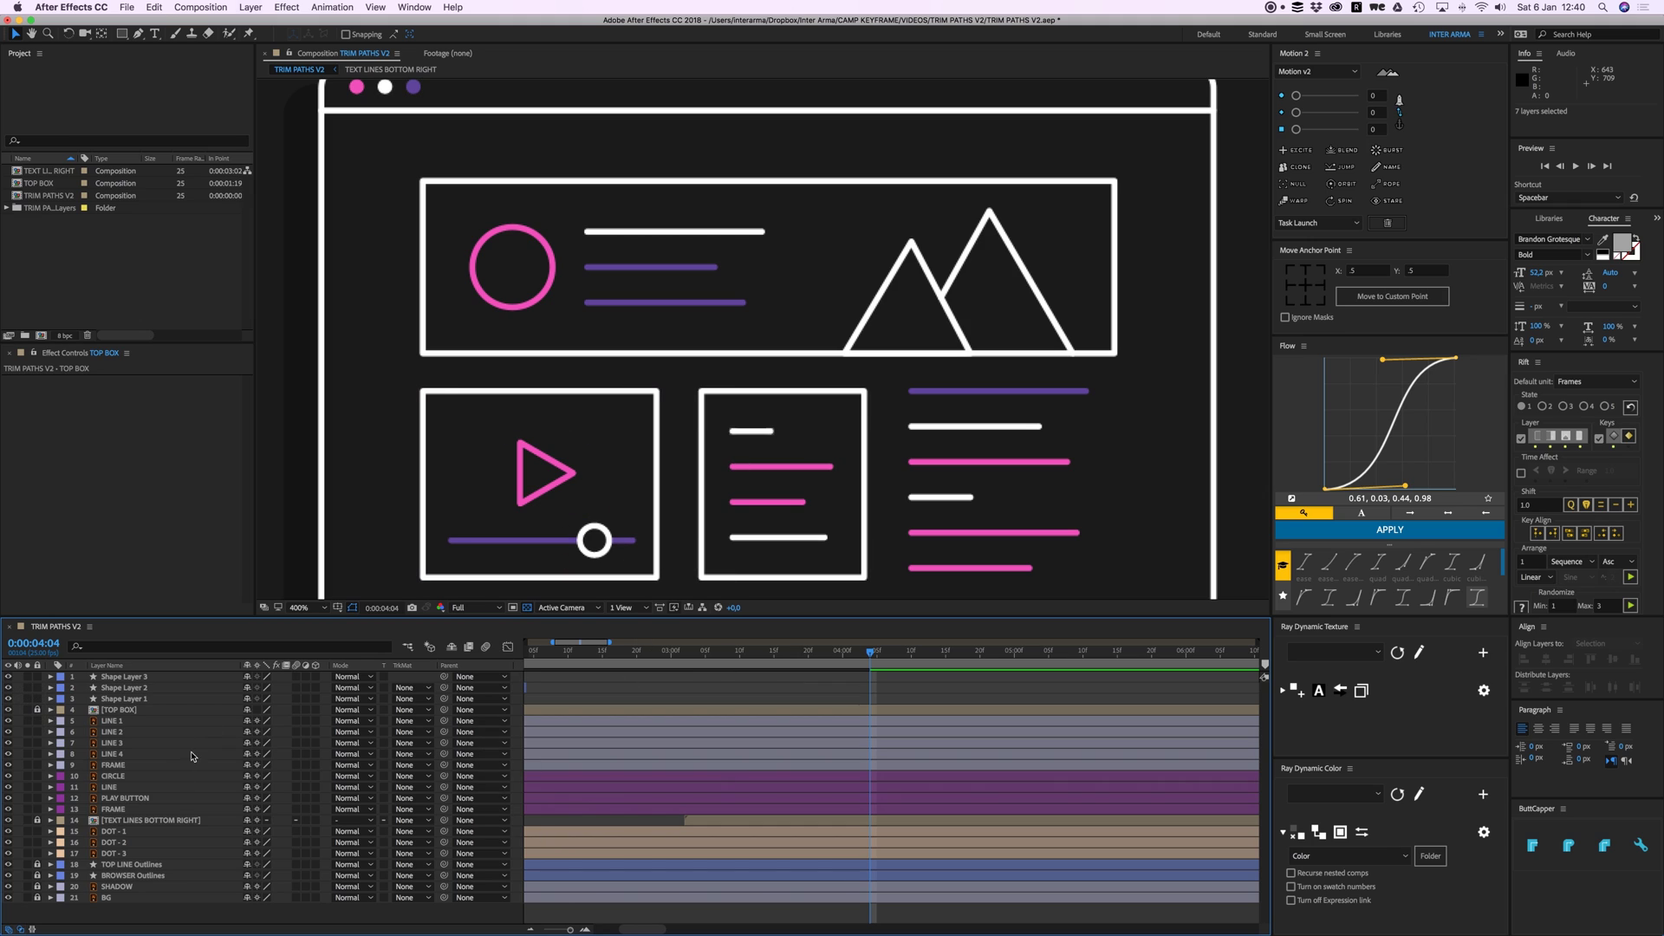
Step: Try to paste the copied Trim Paths keyframes onto the LINE 1 layer of the small text box
key(space)
drag(878, 460, 861, 413)
key(v)
drag(828, 563, 705, 374)
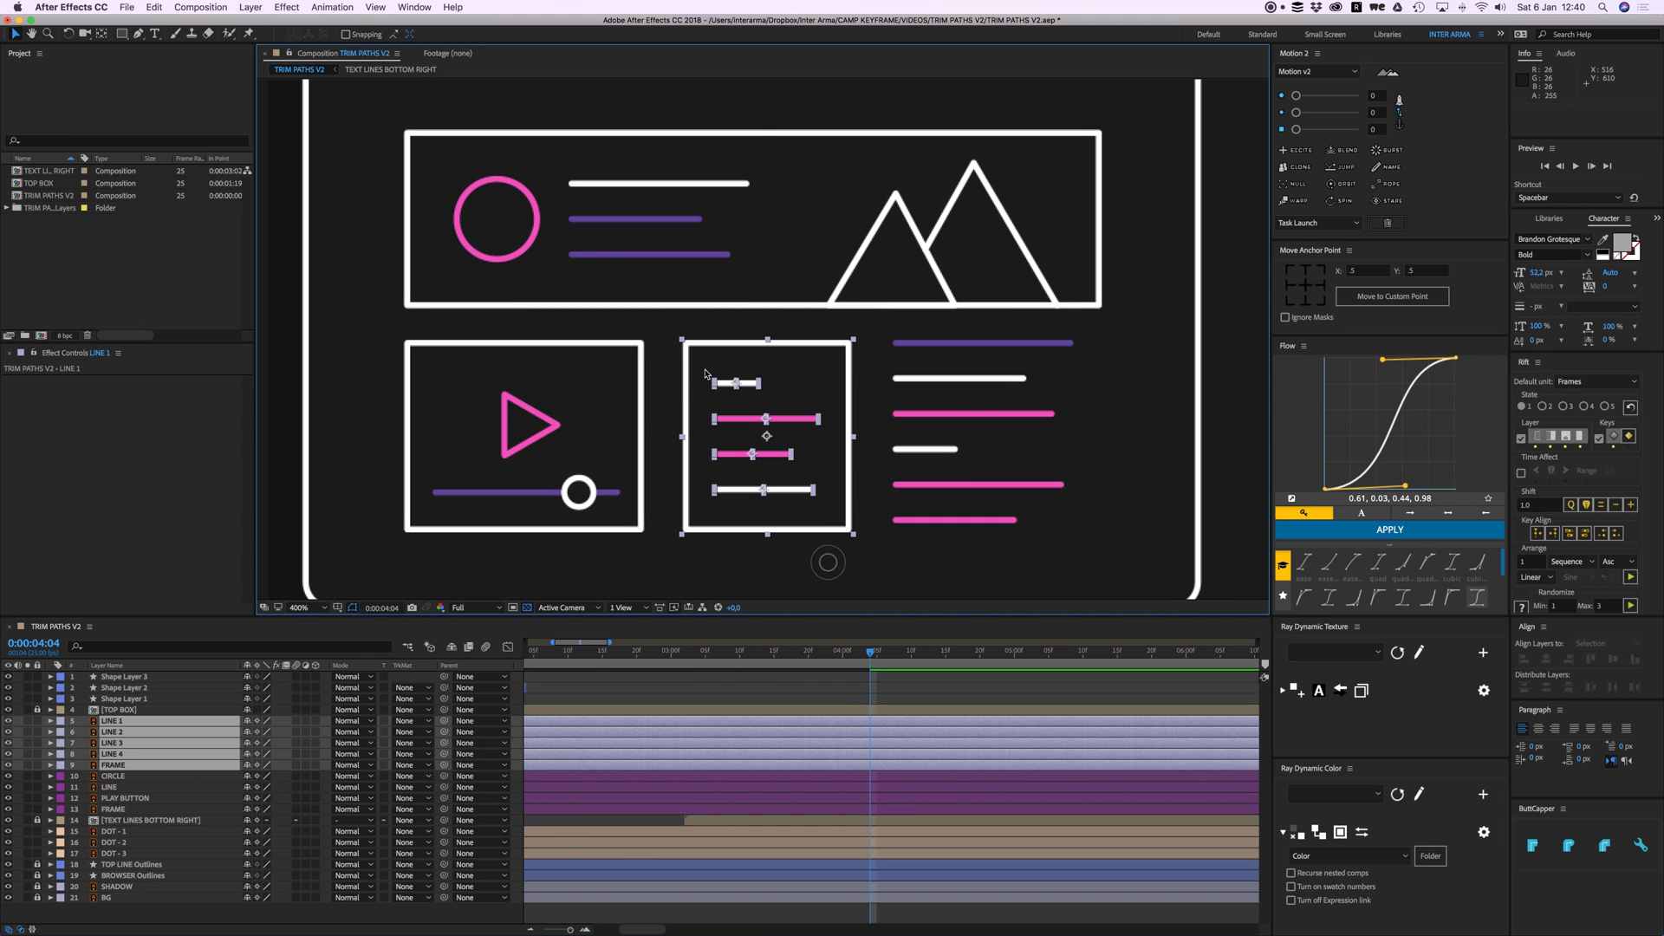
click(628, 694)
click(610, 720)
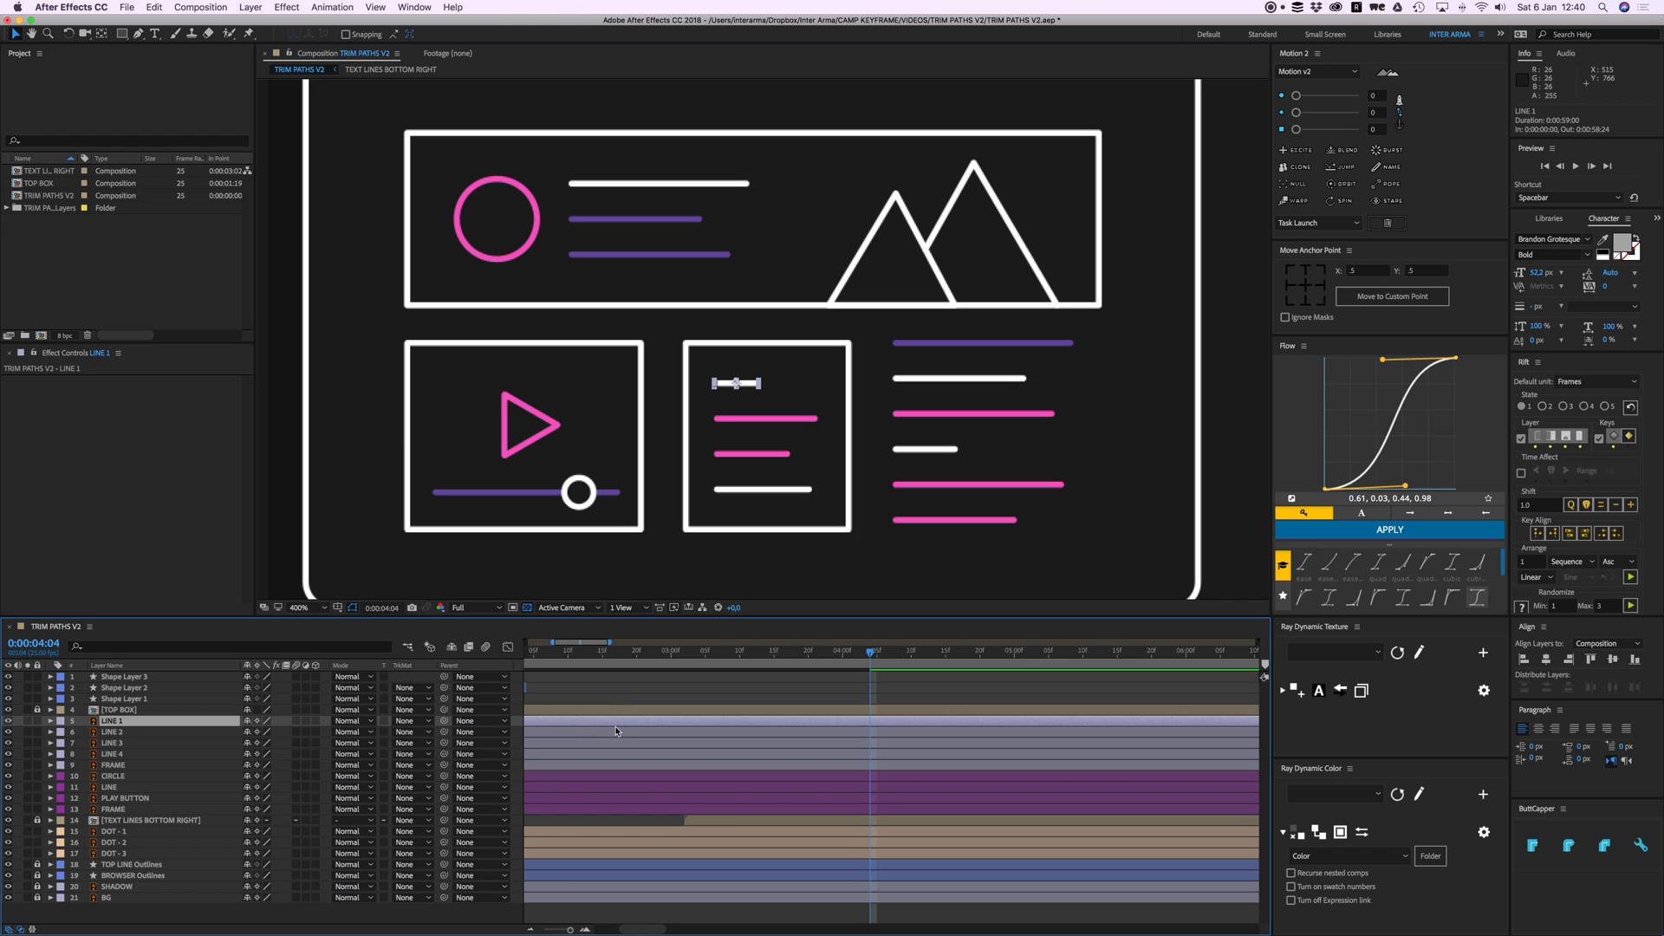
key(super+v)
click(50, 721)
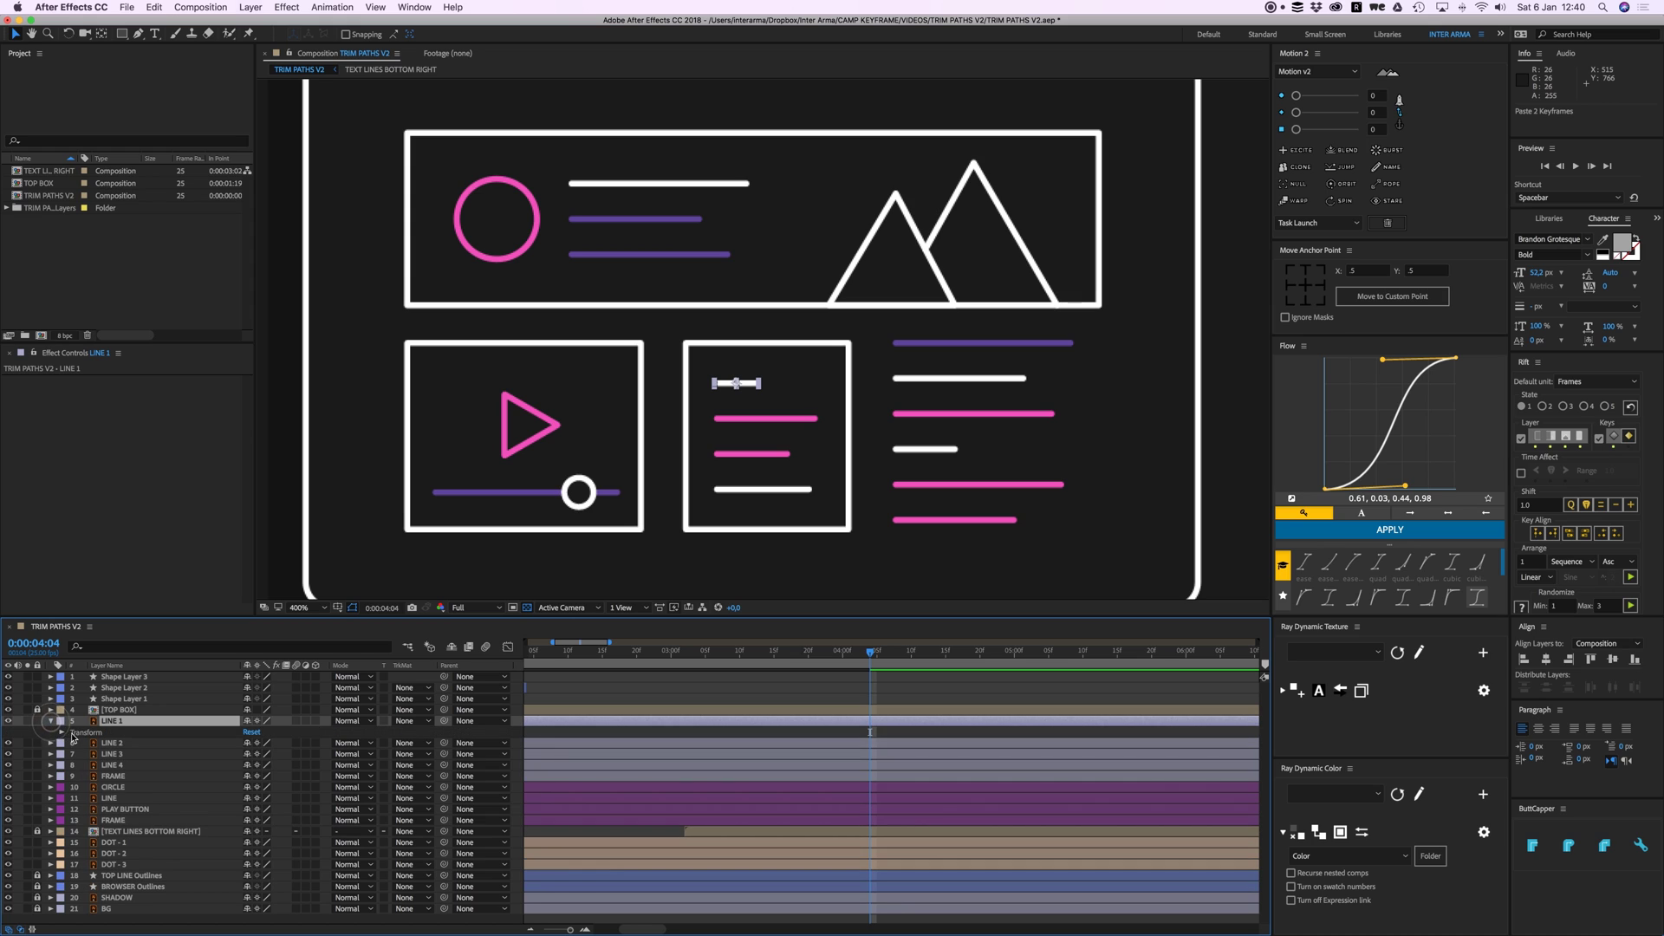
click(51, 721)
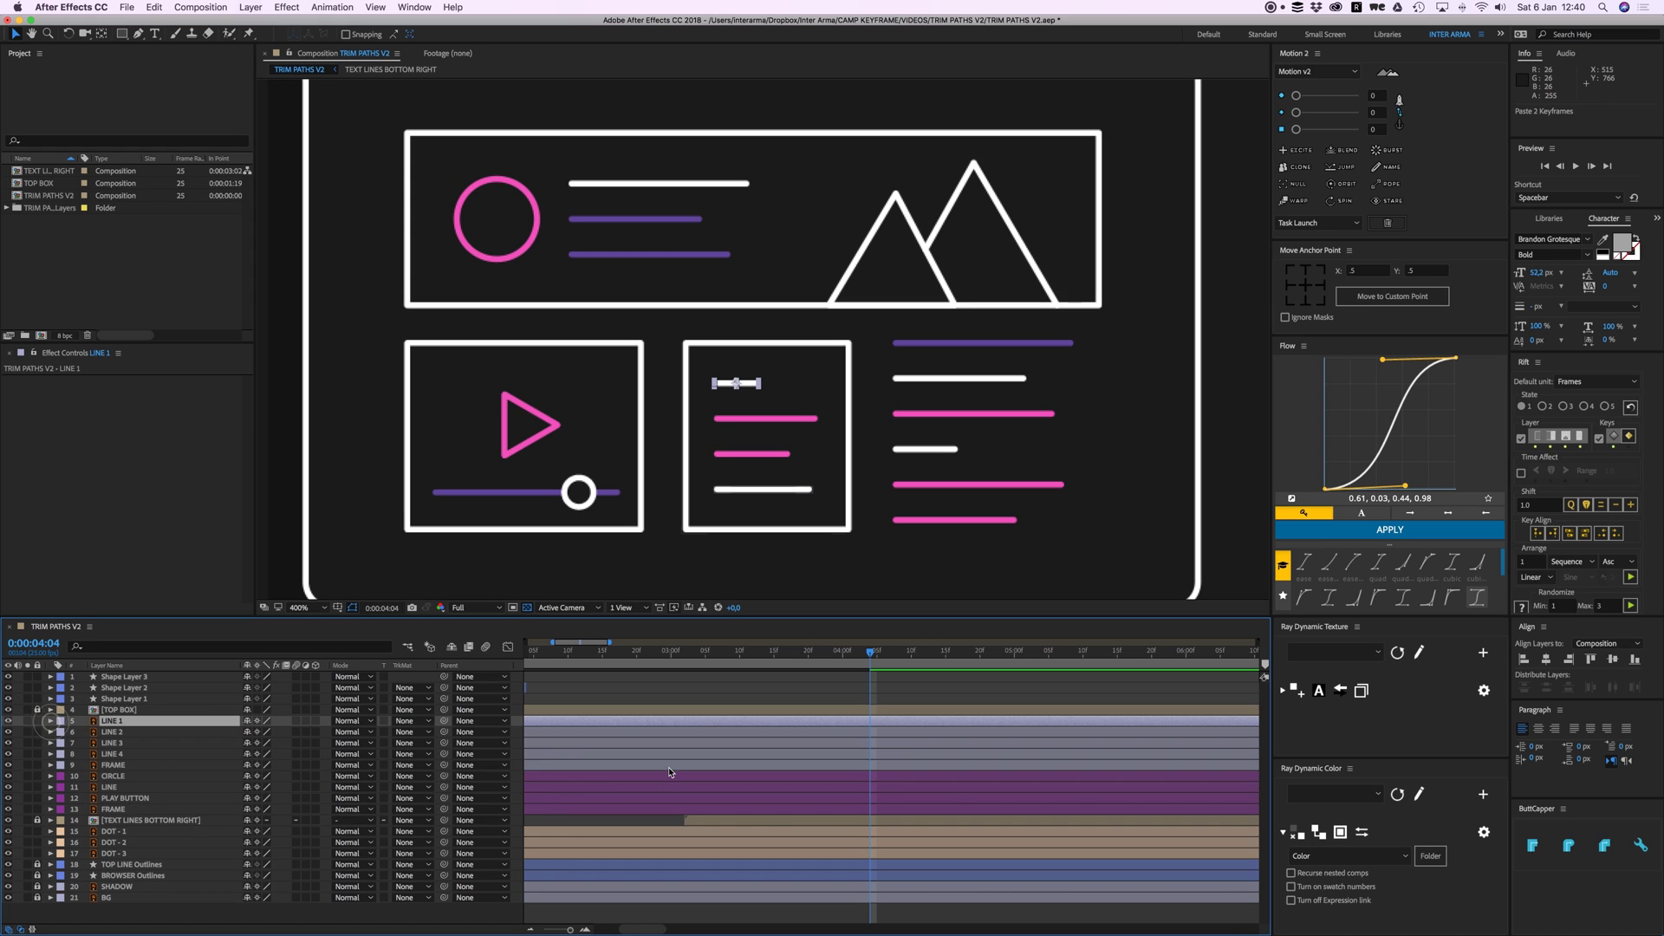
Step: Create shape layers from the small text box's LINE 1 to LINE 4 and FRAME vector layers, and delete the original artwork layers
shift+click(607, 767)
right_click(116, 733)
click(185, 780)
drag(121, 723, 118, 736)
click(112, 776)
shift+click(115, 809)
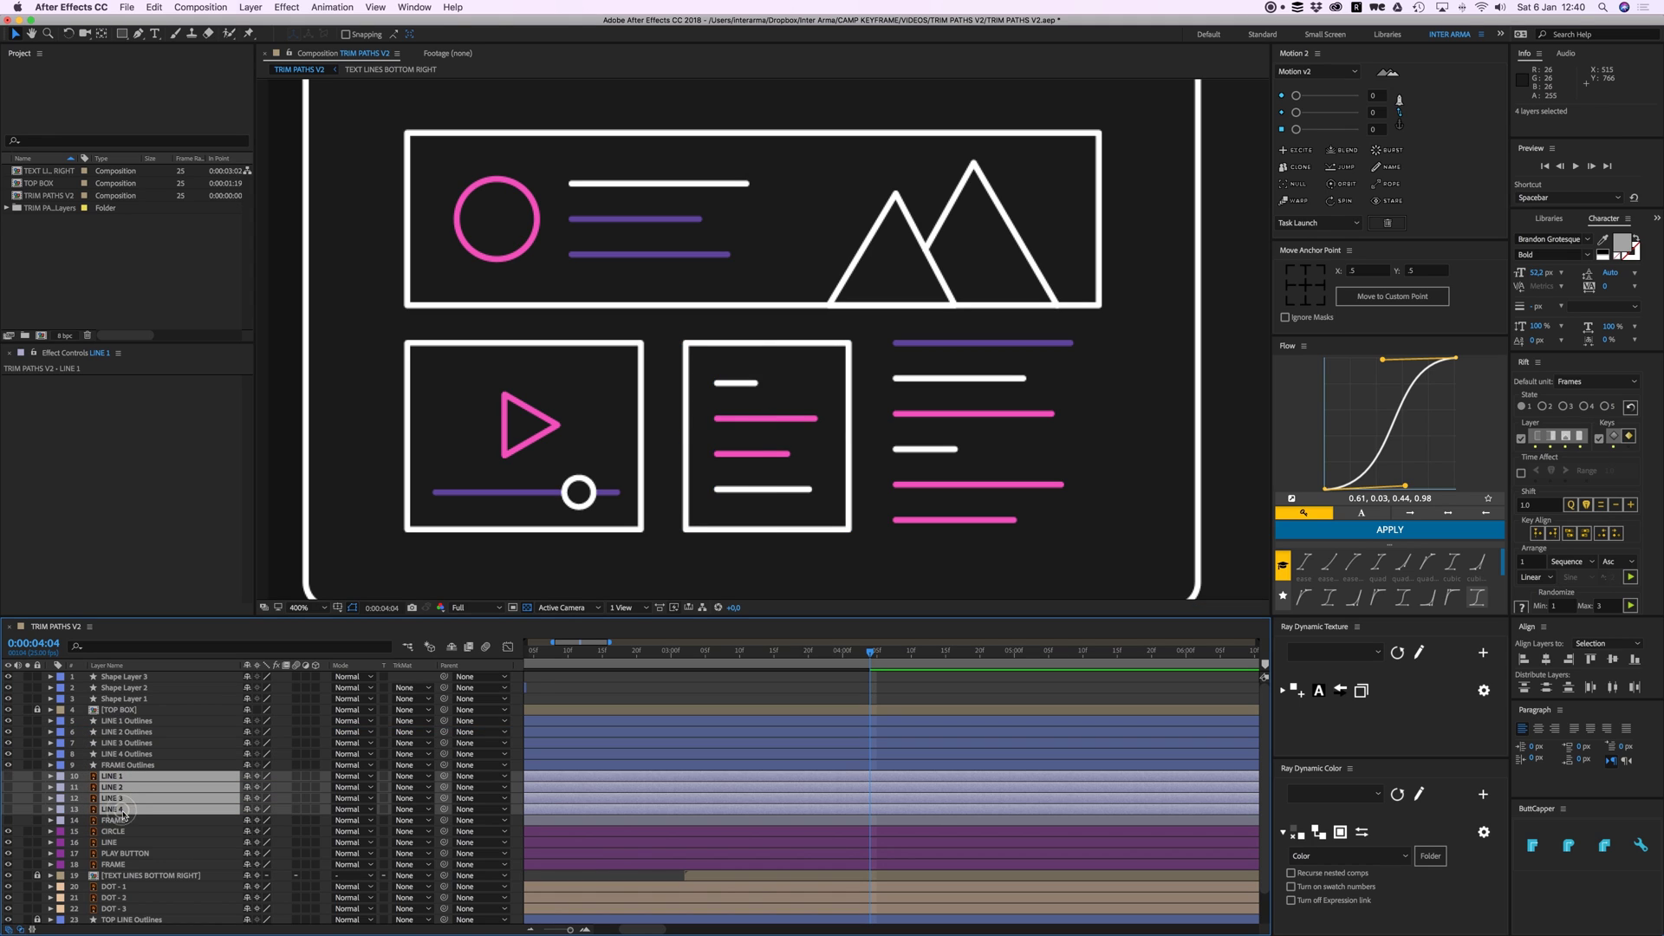
shift+click(119, 821)
key(Delete)
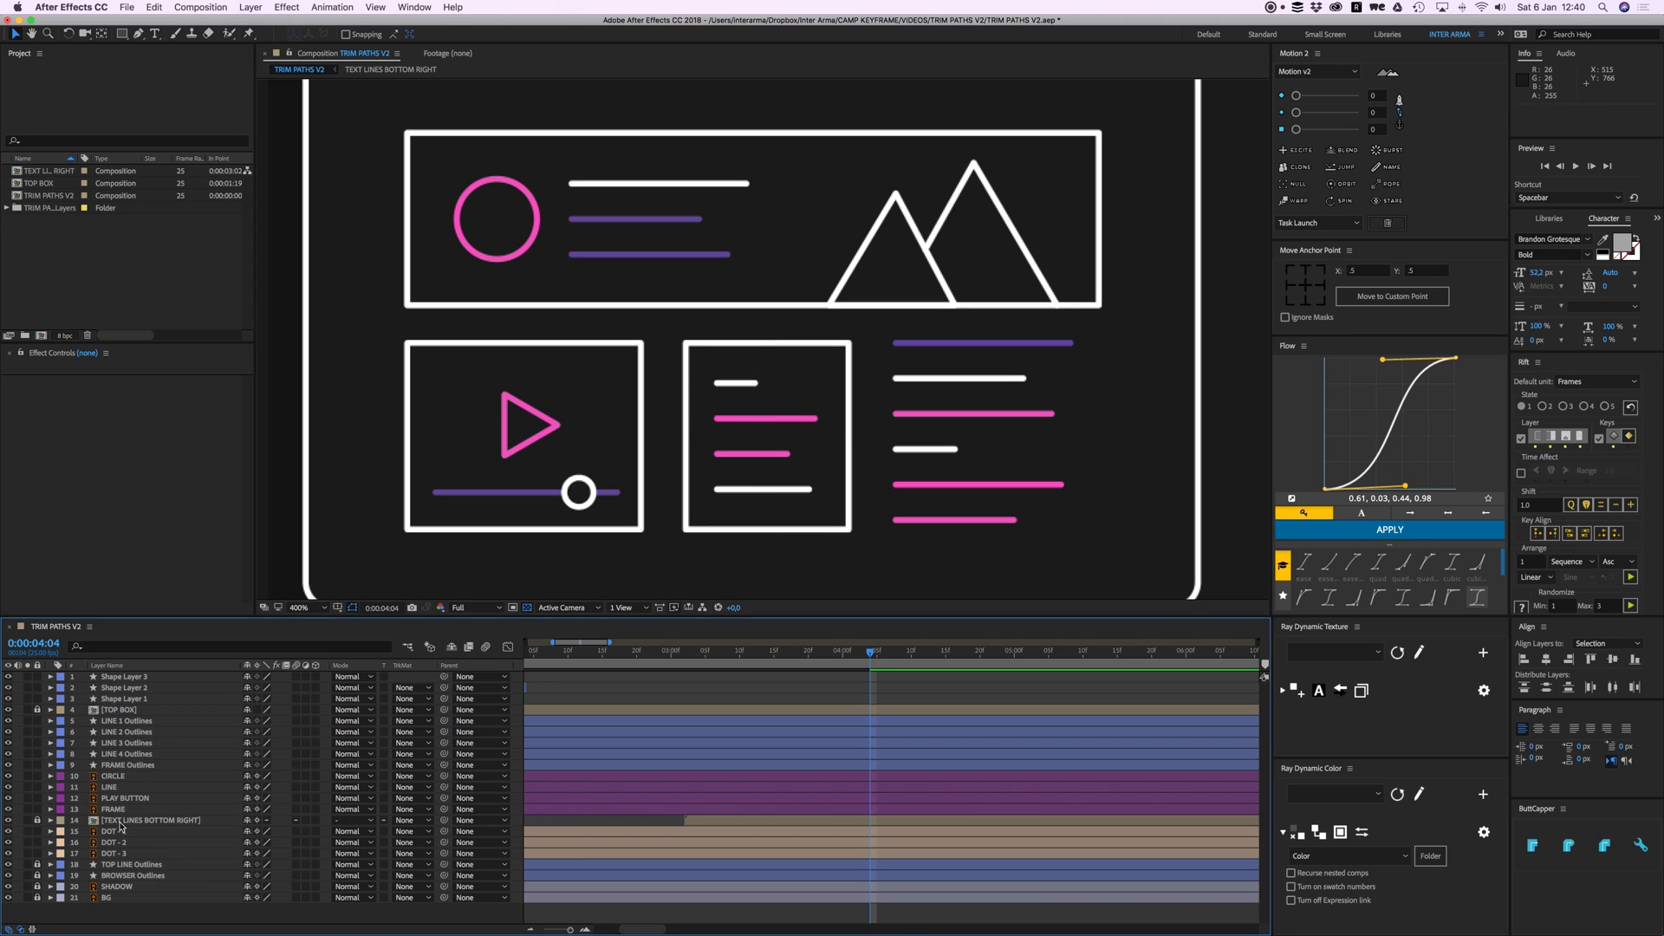
Step: Paste the copied Trim Paths End keyframes onto the four LINE Outlines layers and FRAME Outlines, and reveal the keyframes
drag(136, 720, 698, 768)
key(super+z)
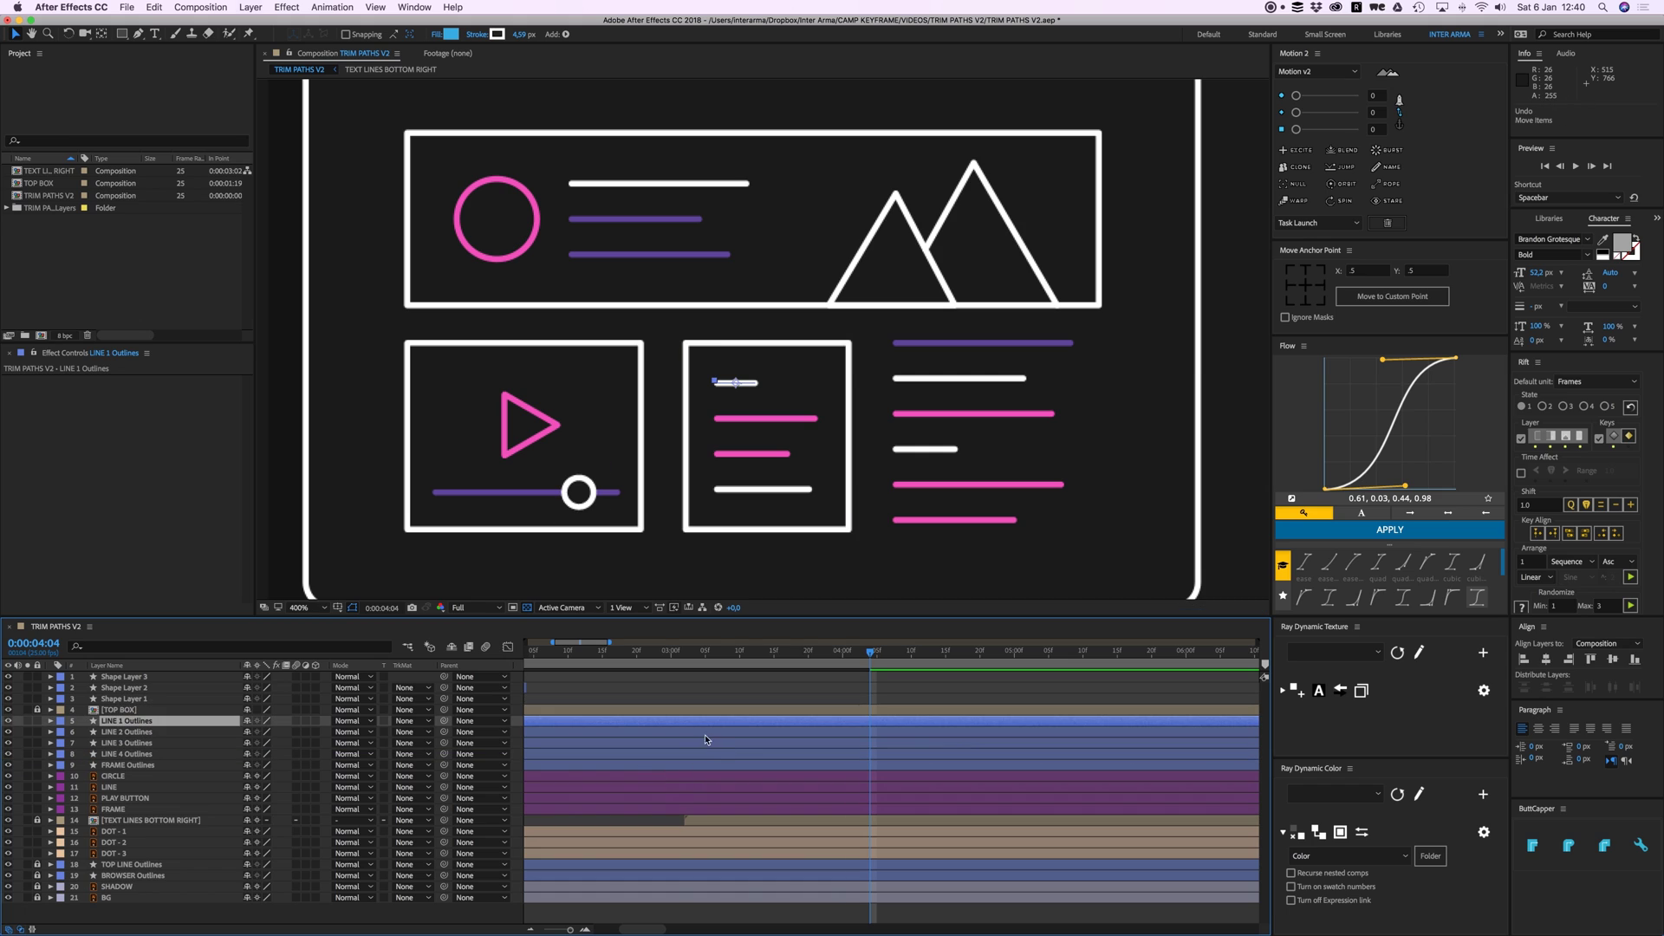
shift+click(710, 767)
key(super+v)
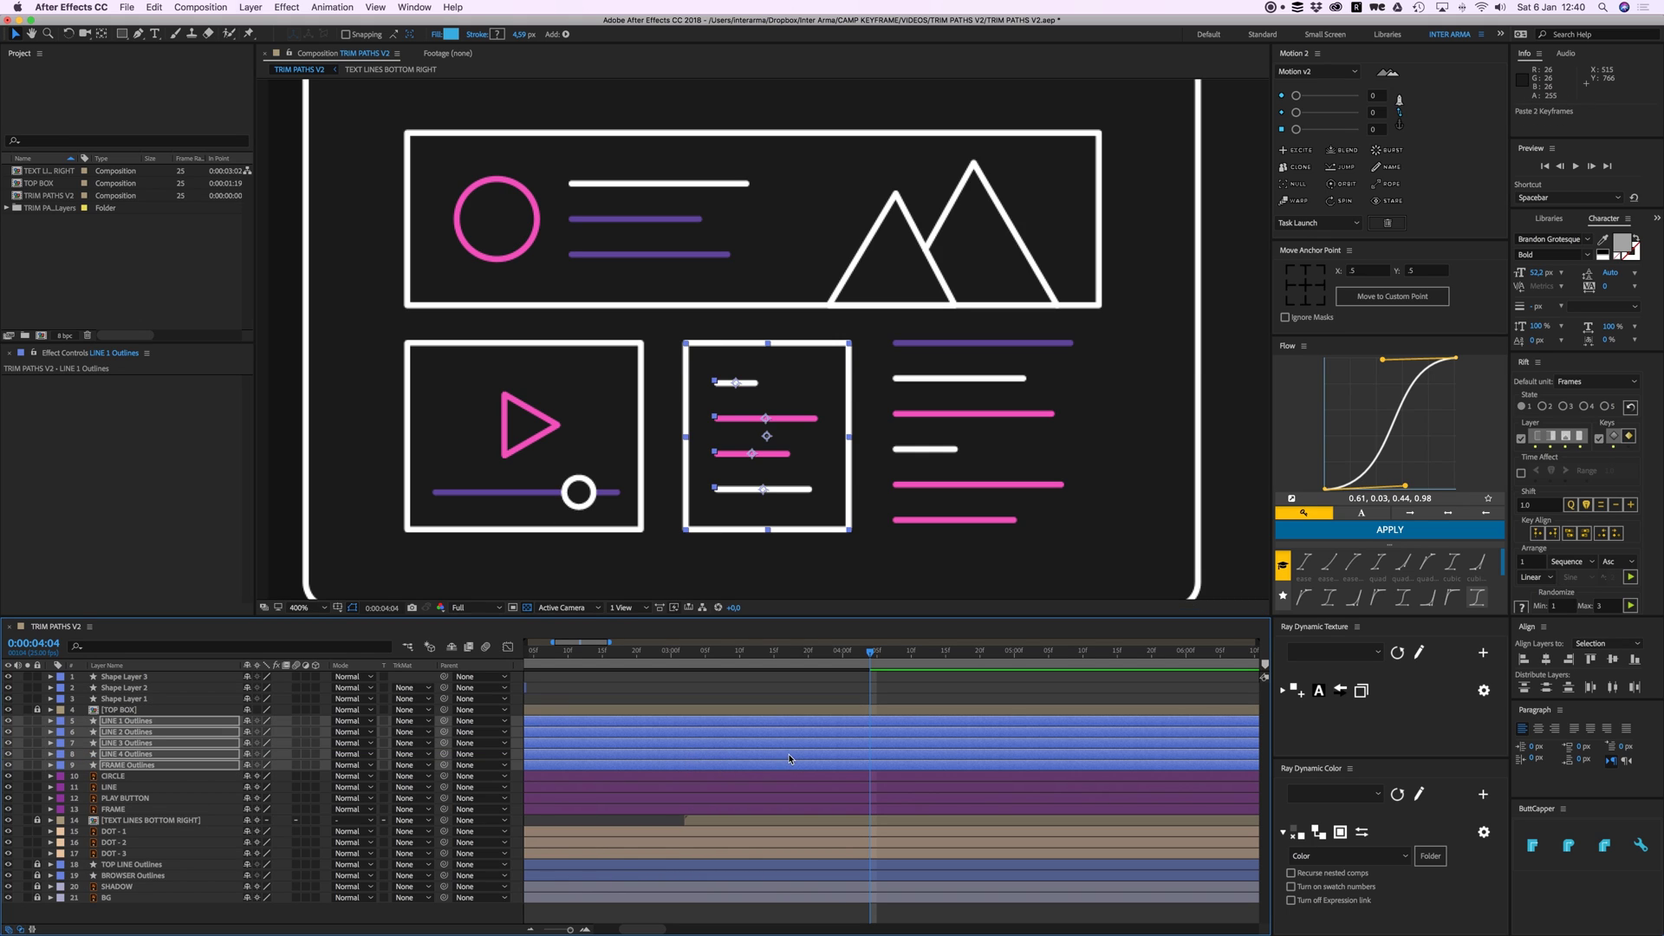
key(u)
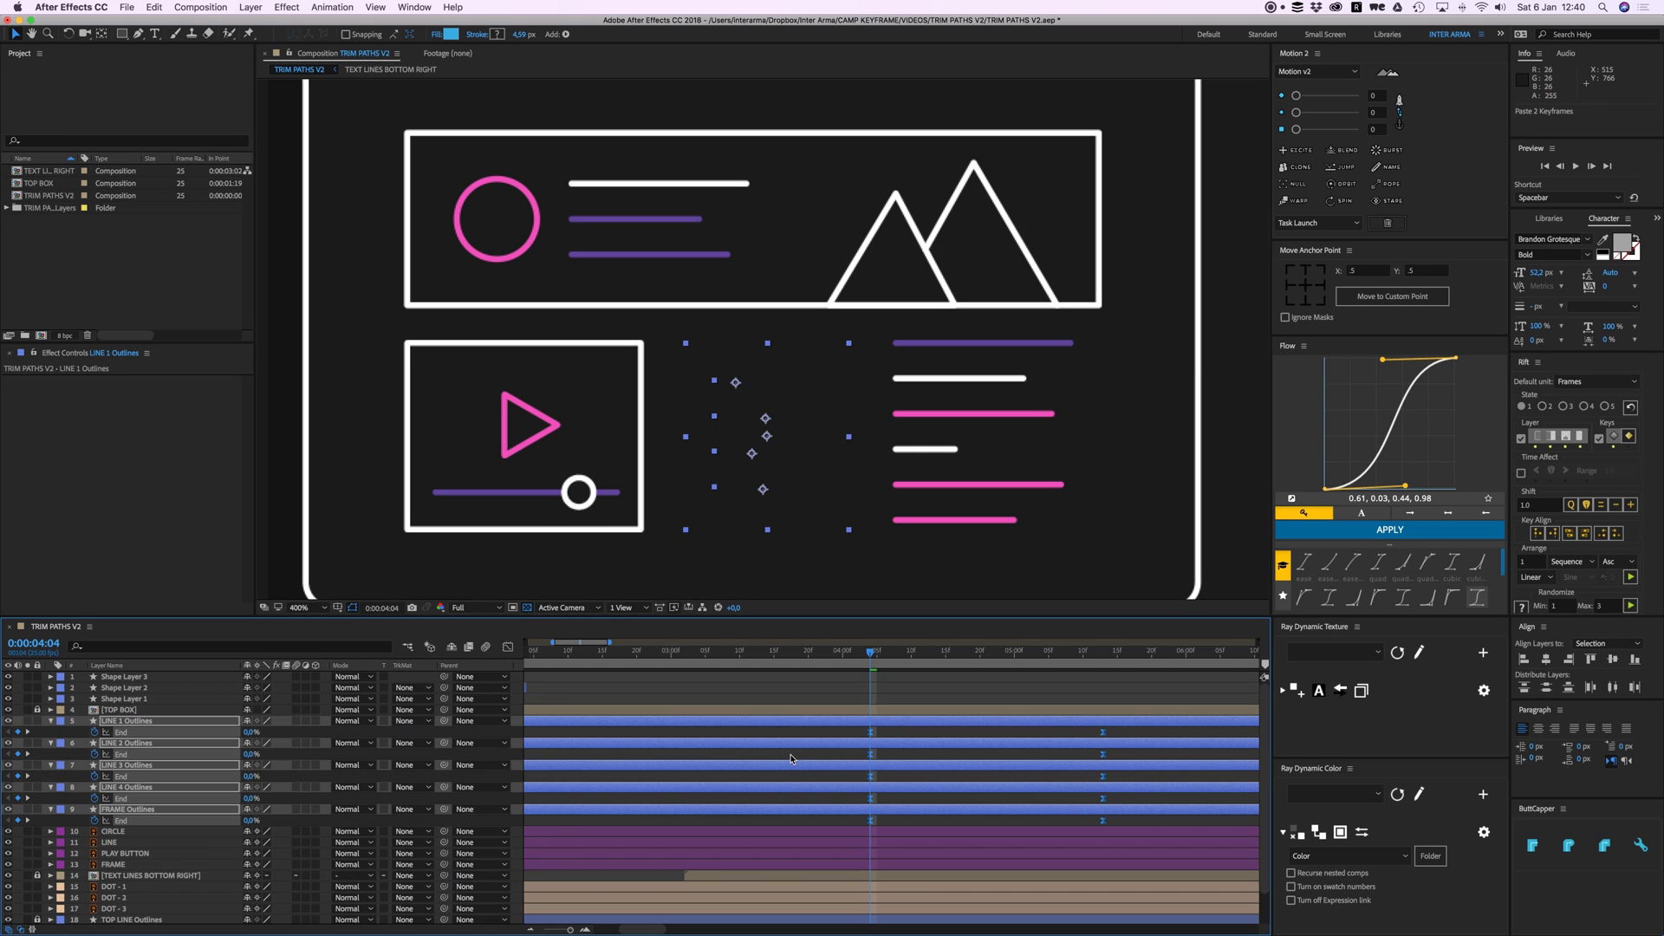
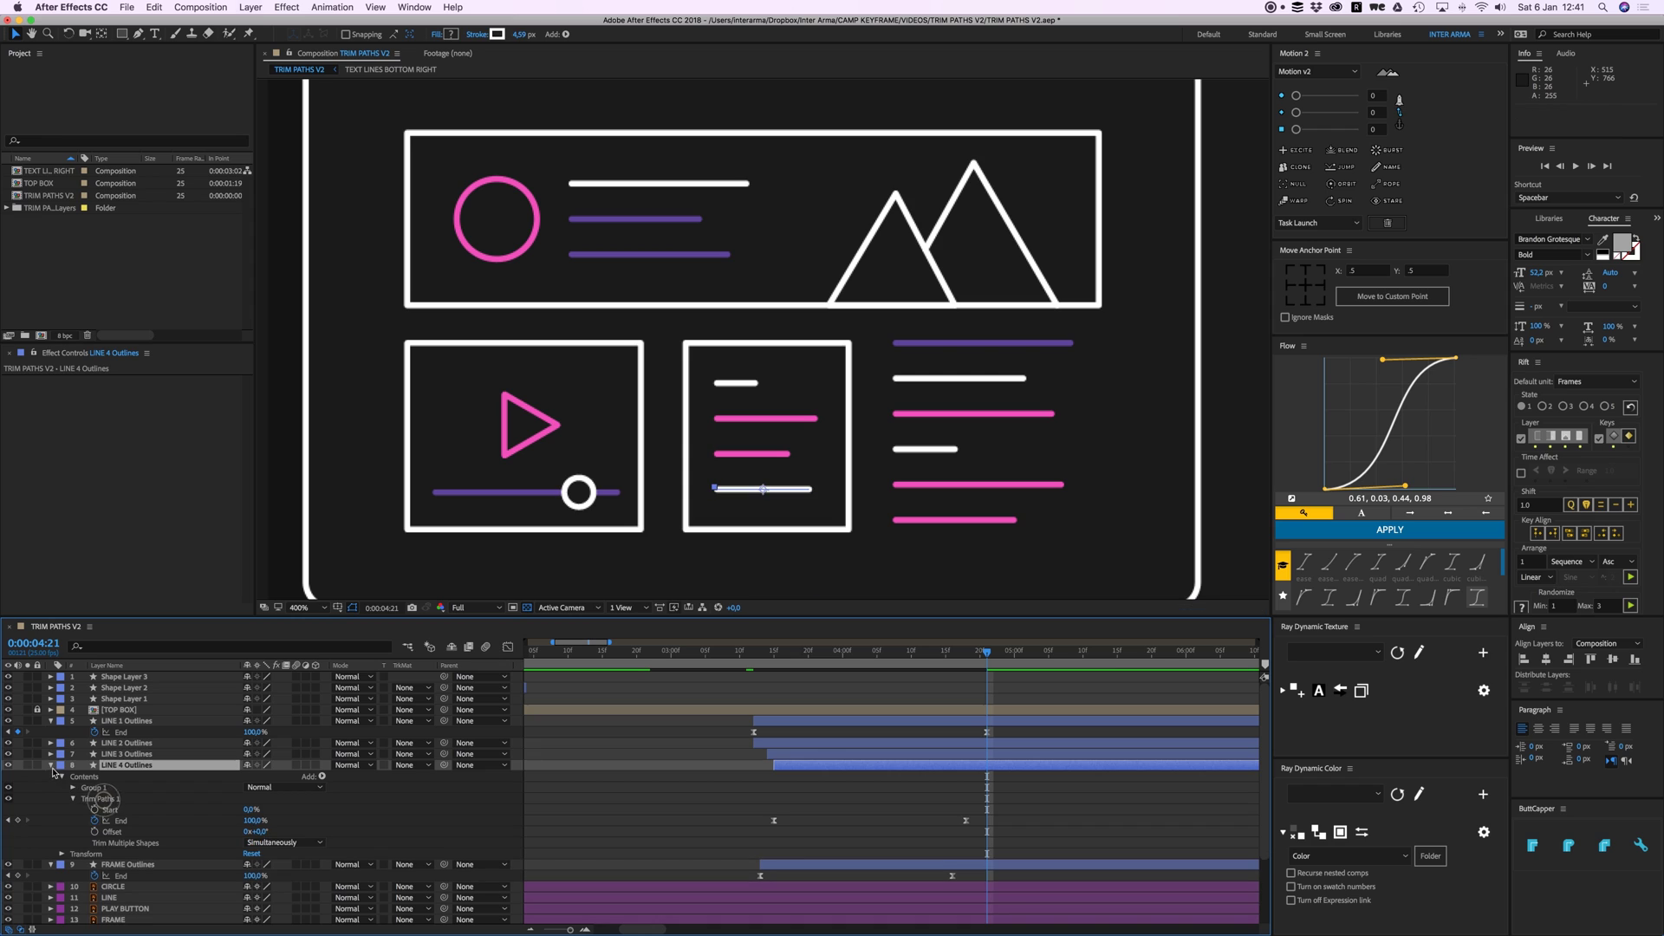
Step: Delete Group 2 from the LINE 1 Outlines layer's contents and collapse the properties of the text box layers
click(50, 766)
click(50, 776)
click(50, 776)
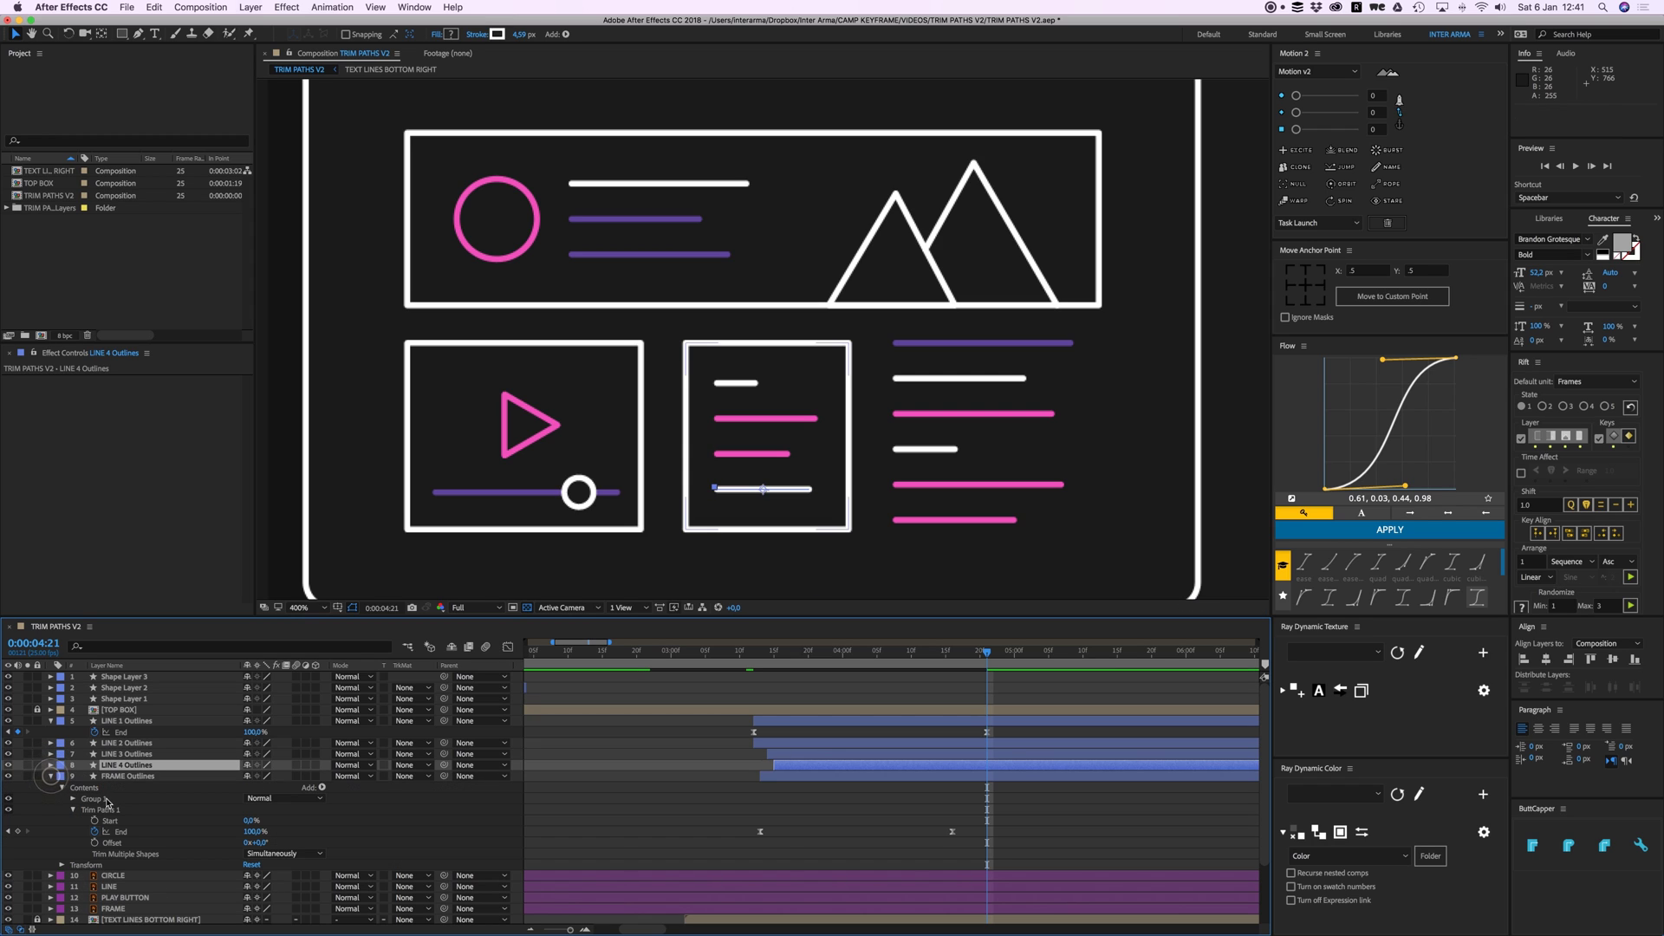
click(120, 743)
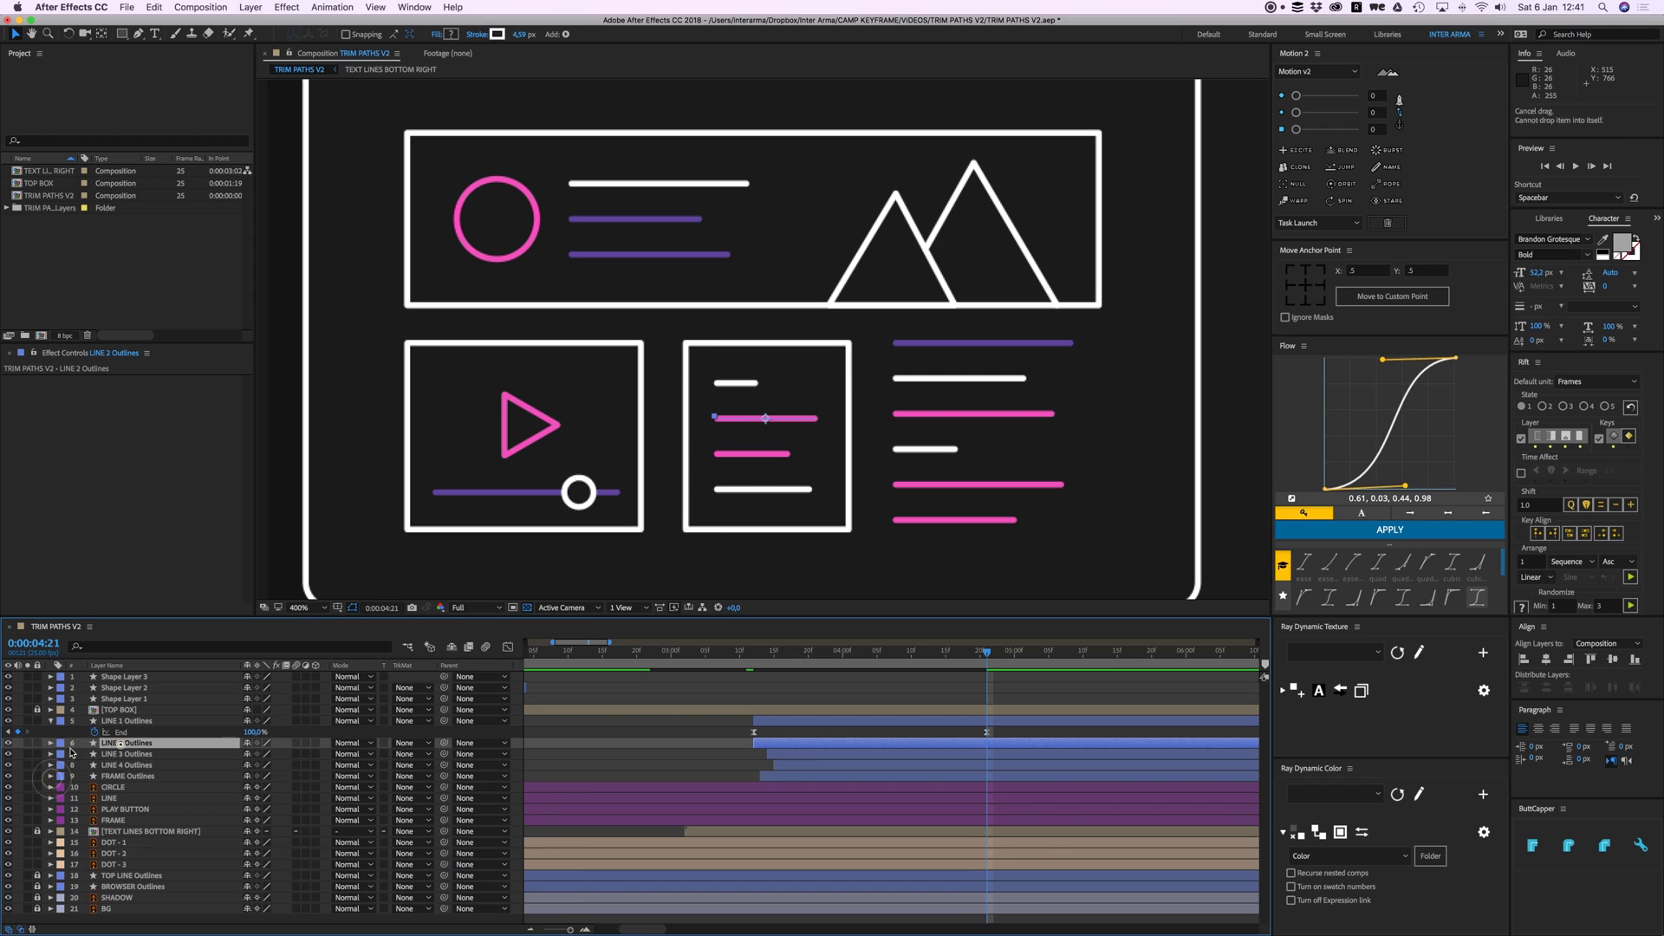
click(121, 721)
double_click(51, 721)
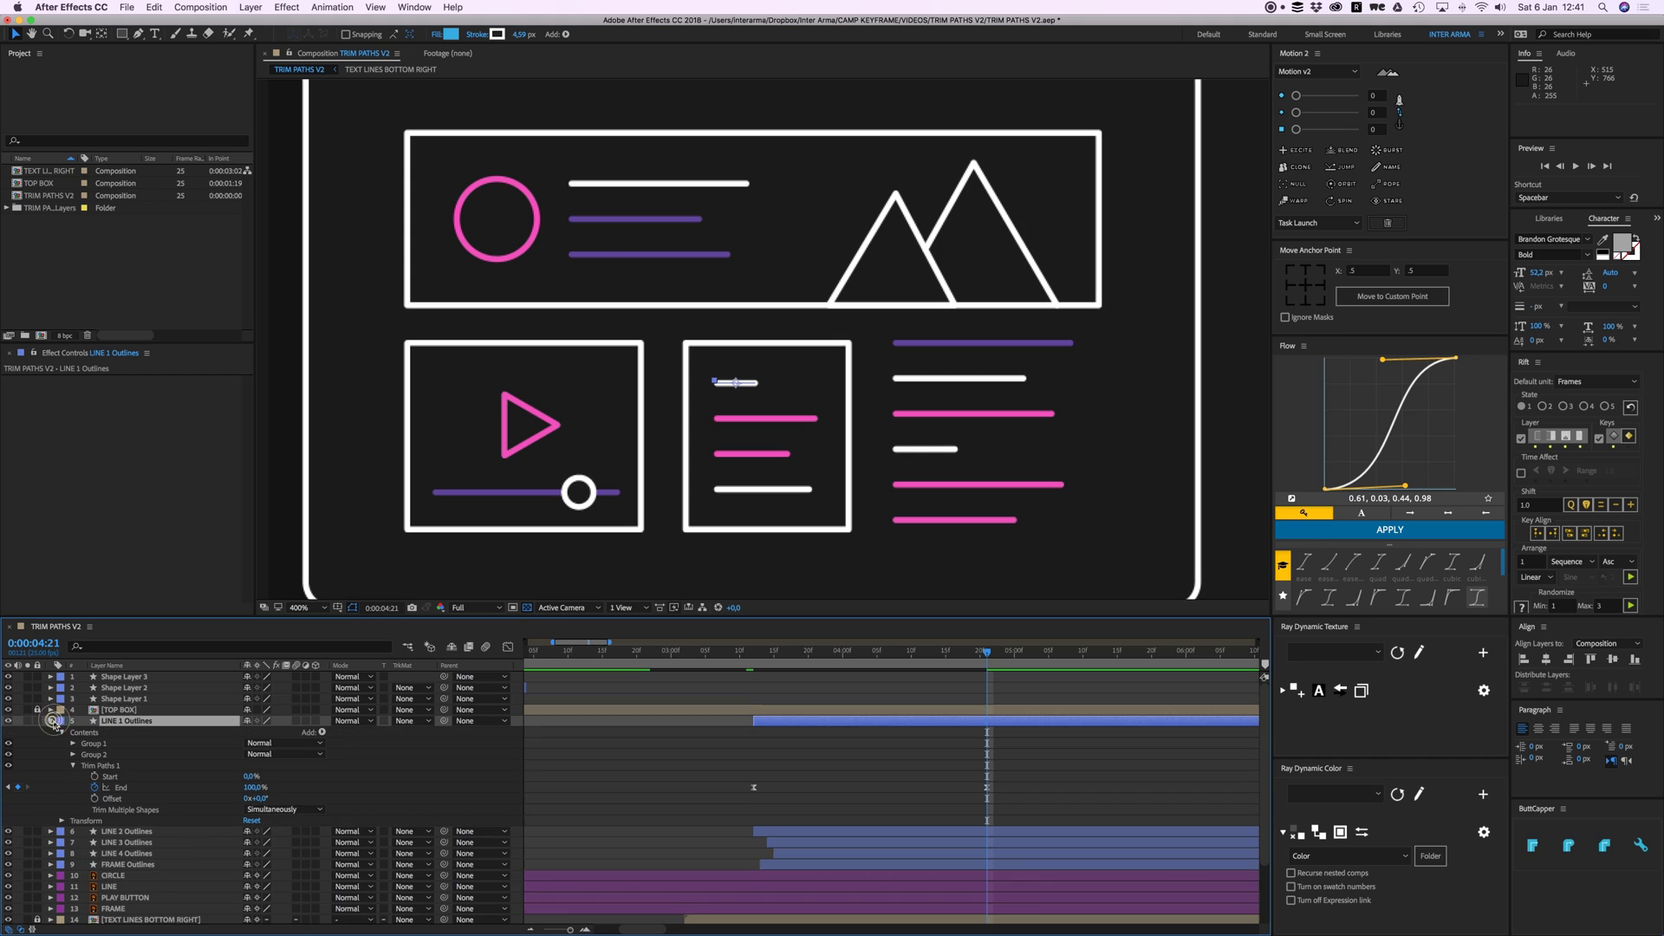
click(101, 755)
key(Delete)
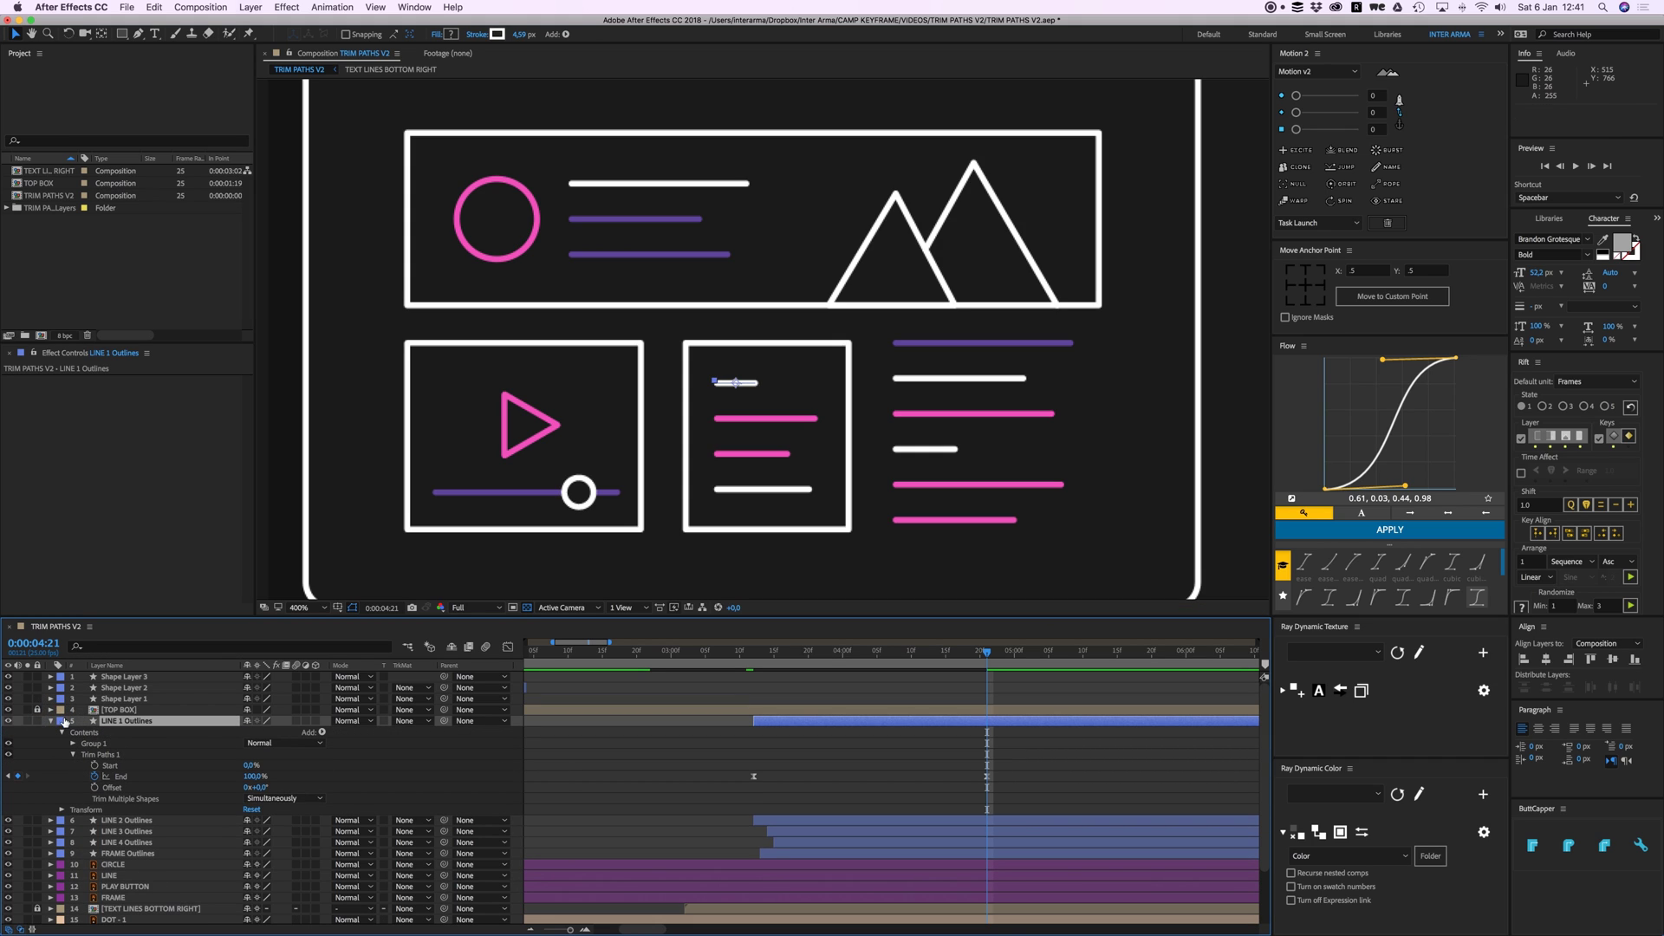
click(51, 722)
click(712, 742)
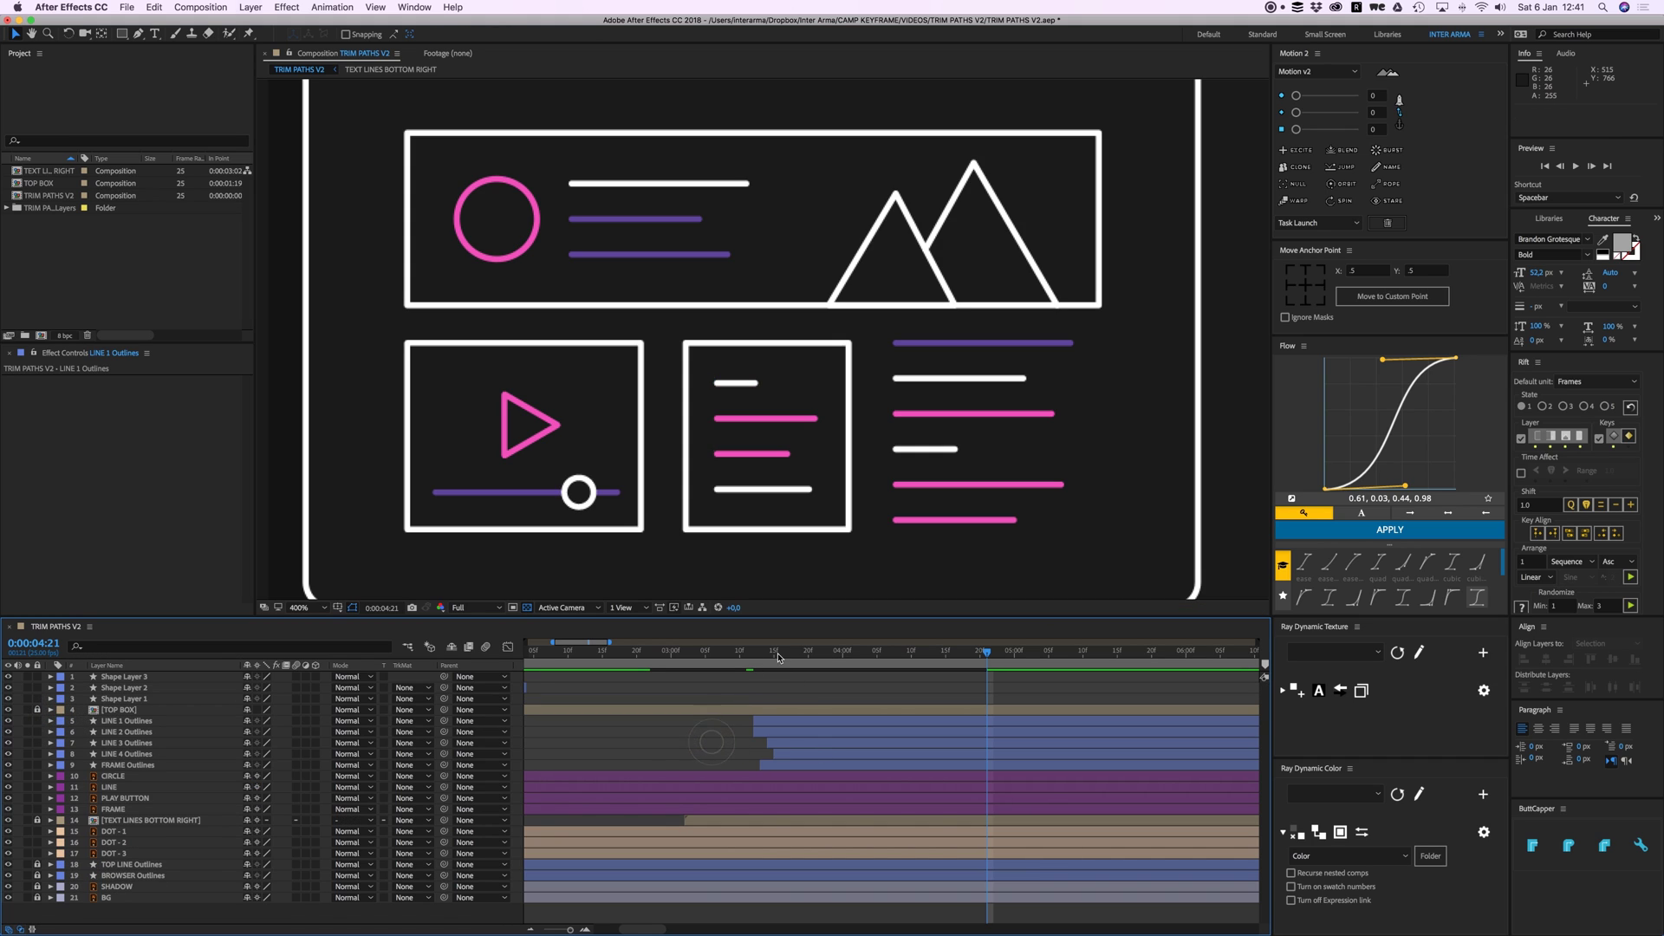
Step: Preview the text box animation, shift LINE 1 Outlines one frame later and shift FRAME Outlines four frames earlier
key(space)
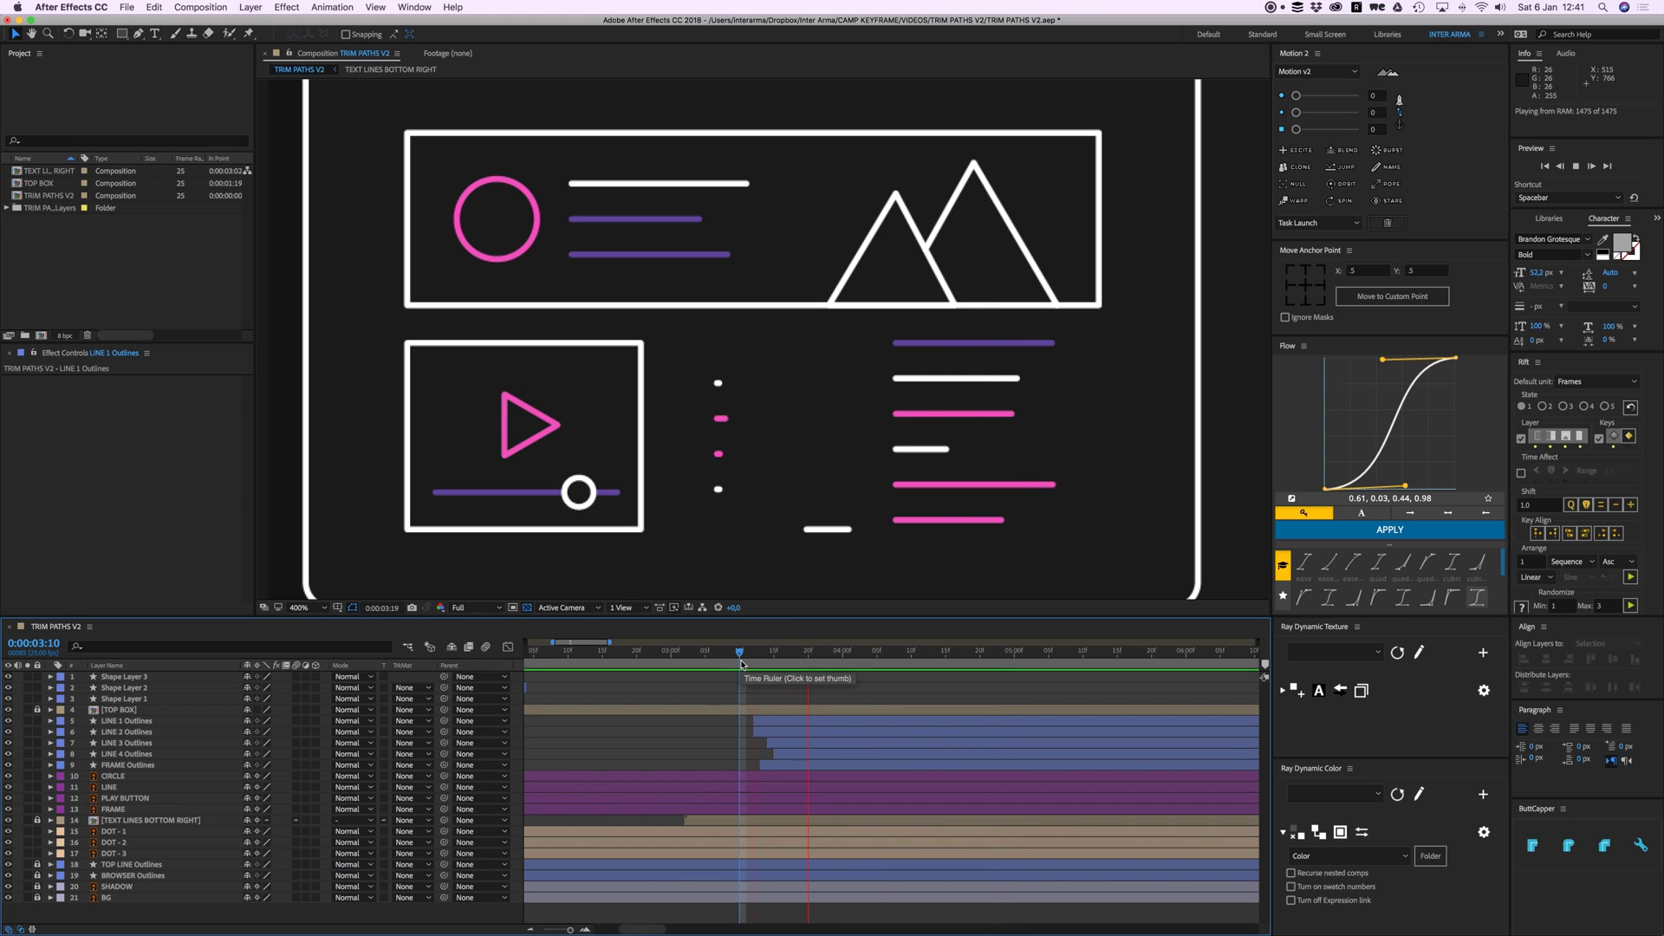
key(space)
click(126, 720)
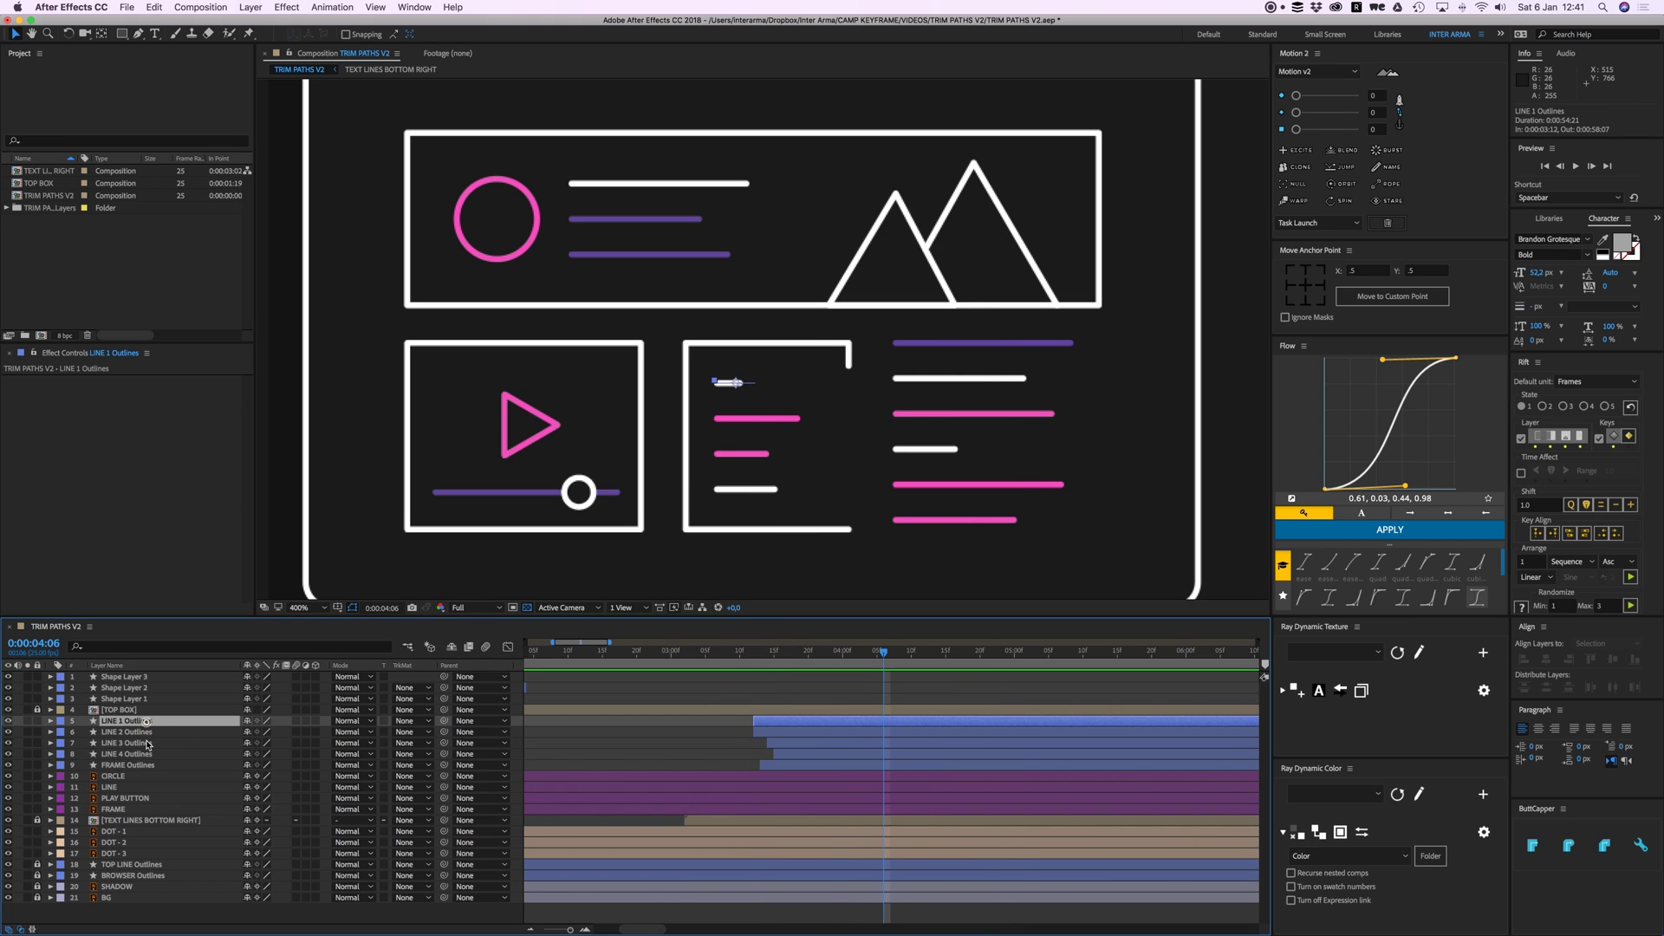
shift+click(143, 754)
click(756, 722)
click(733, 721)
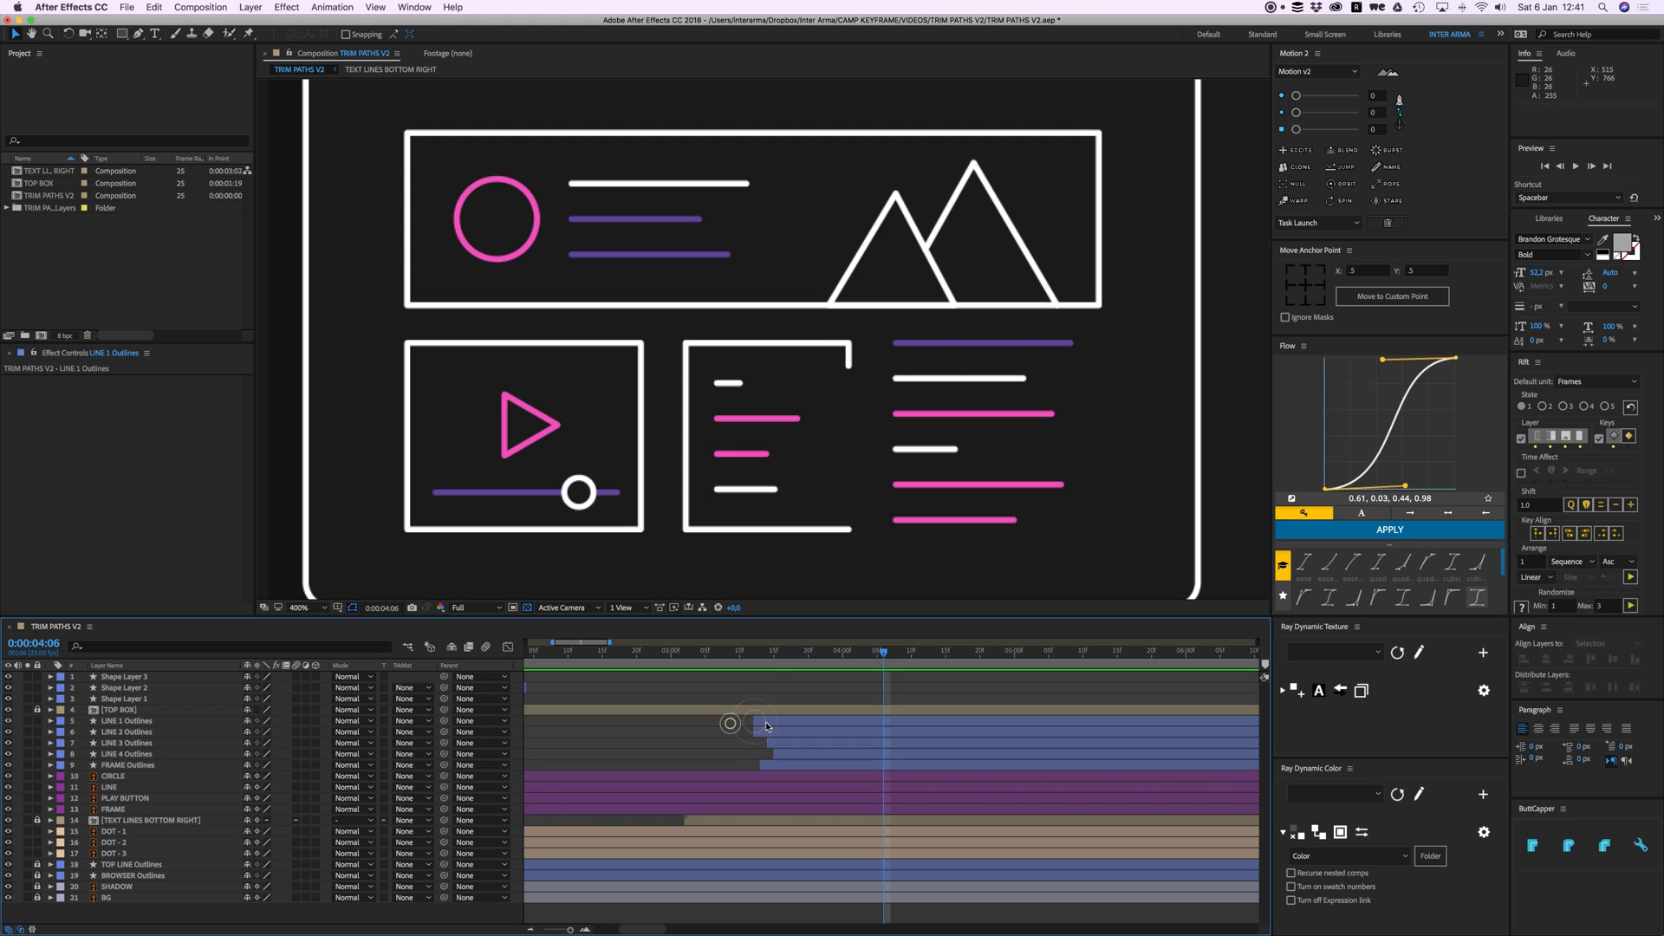
drag(758, 721, 764, 721)
drag(775, 661, 747, 660)
drag(774, 765, 747, 765)
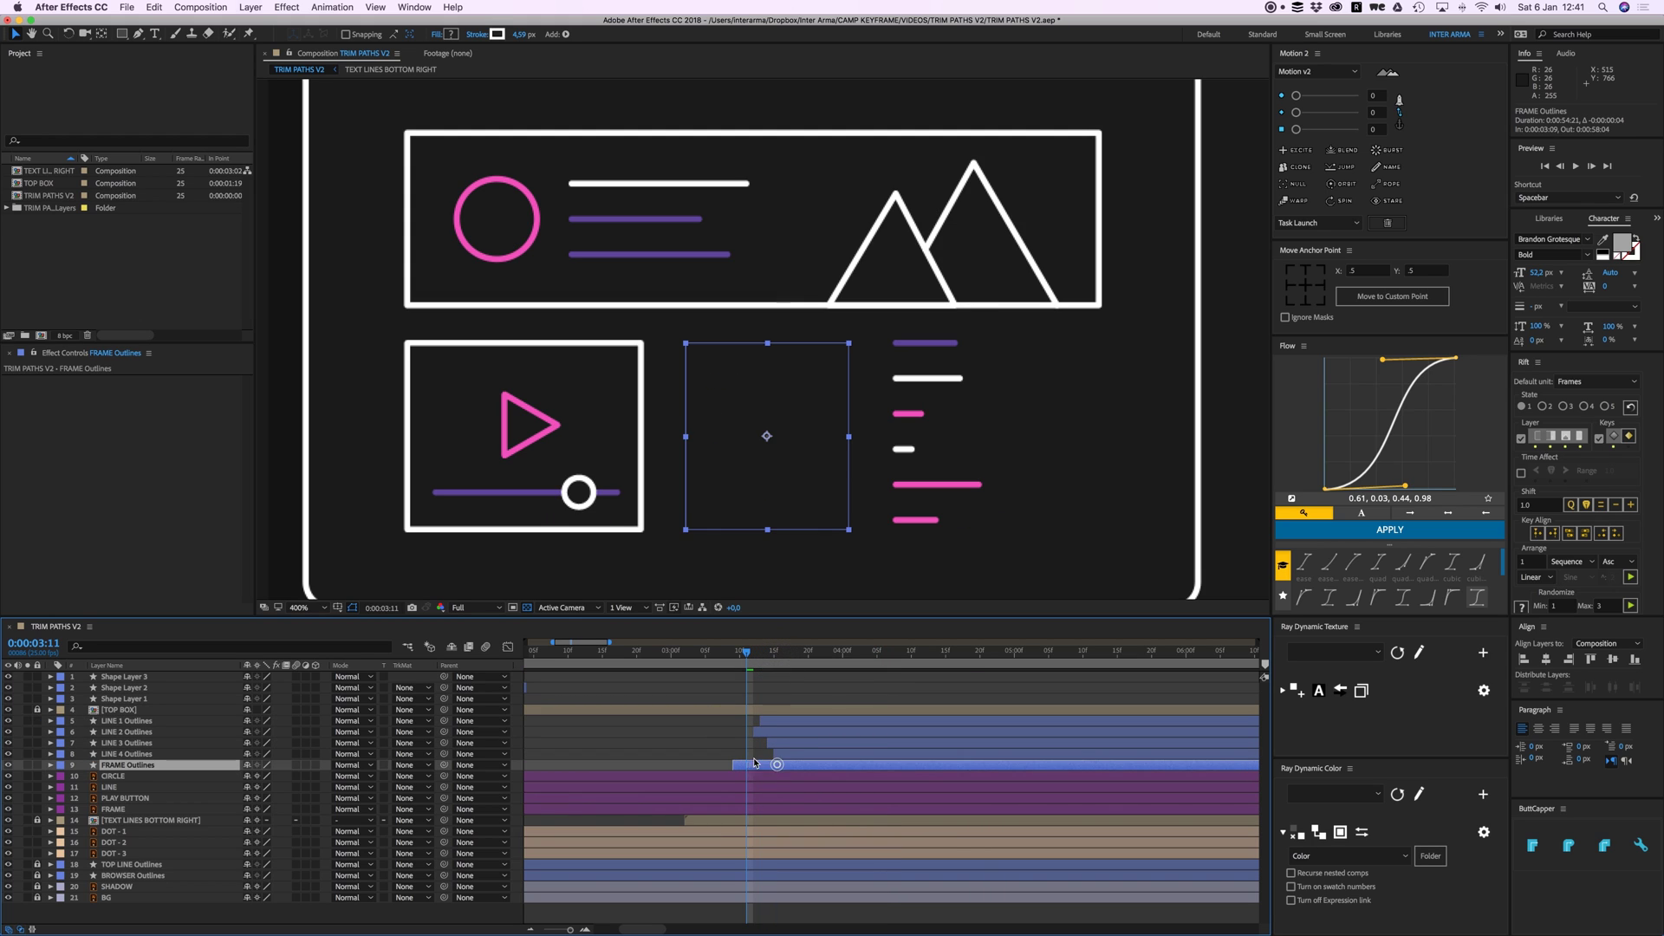
Step: Preview the text box animation and shift the LINE 1 to LINE 4 Outlines layers together one frame later
click(774, 719)
shift+click(783, 754)
key(space)
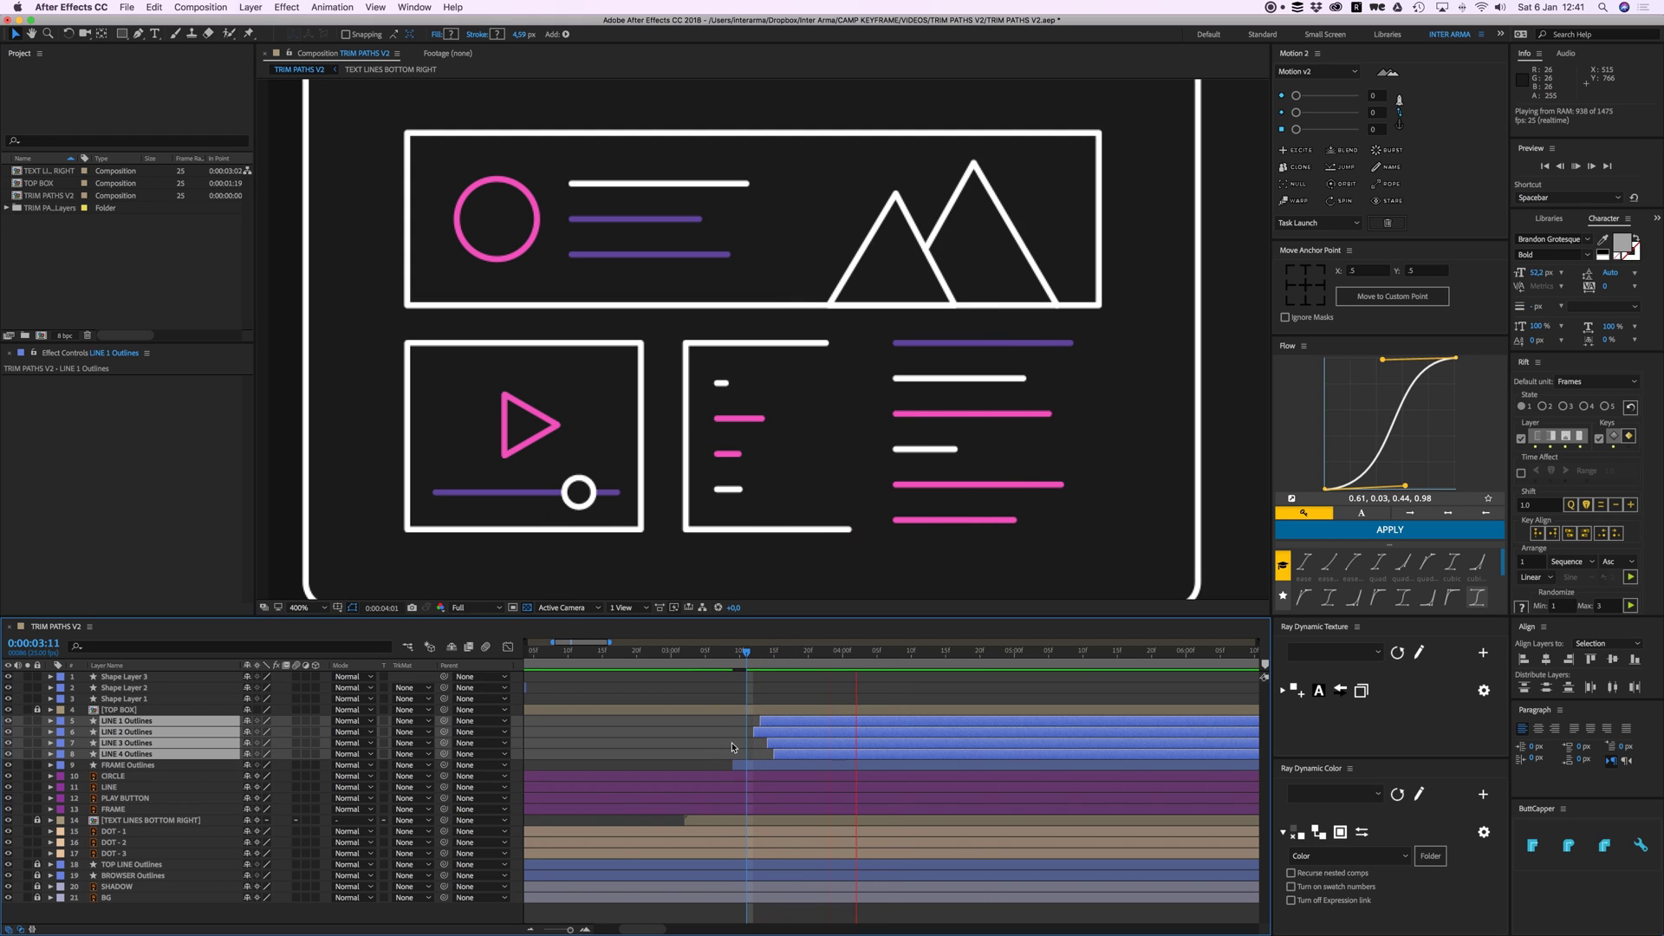
key(space)
drag(754, 732, 761, 732)
Step: Keyframe the Trim Paths Offset of FRAME Outlines, with 111° at 0:00:03:18 and 0° at a point further along
click(755, 763)
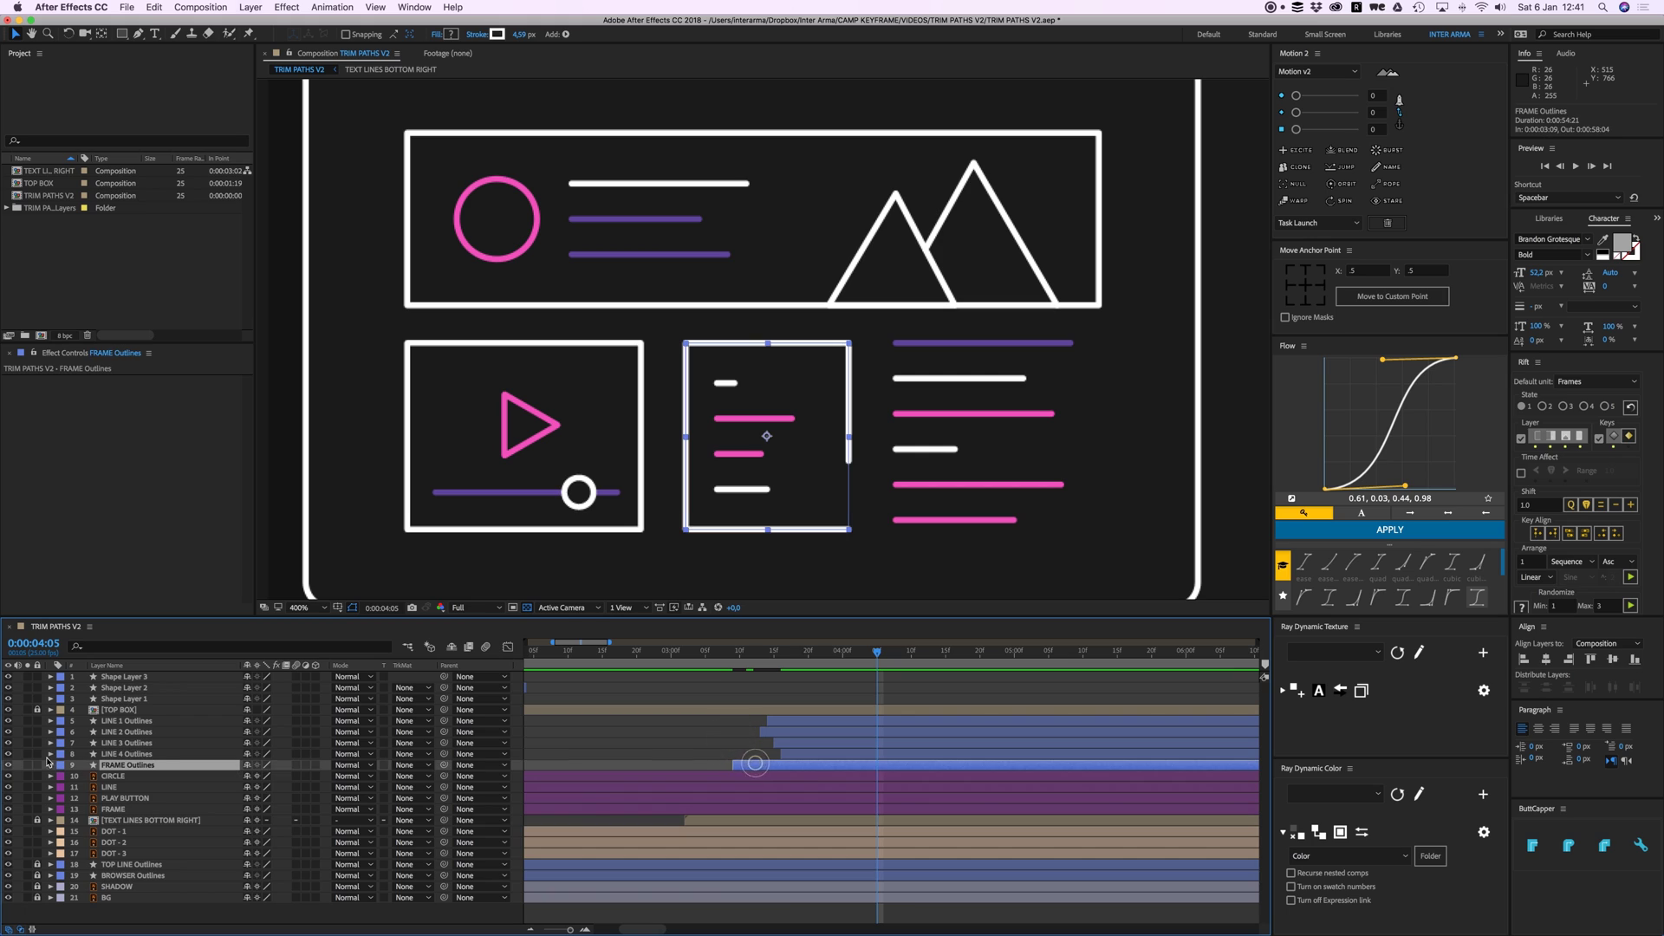
click(50, 765)
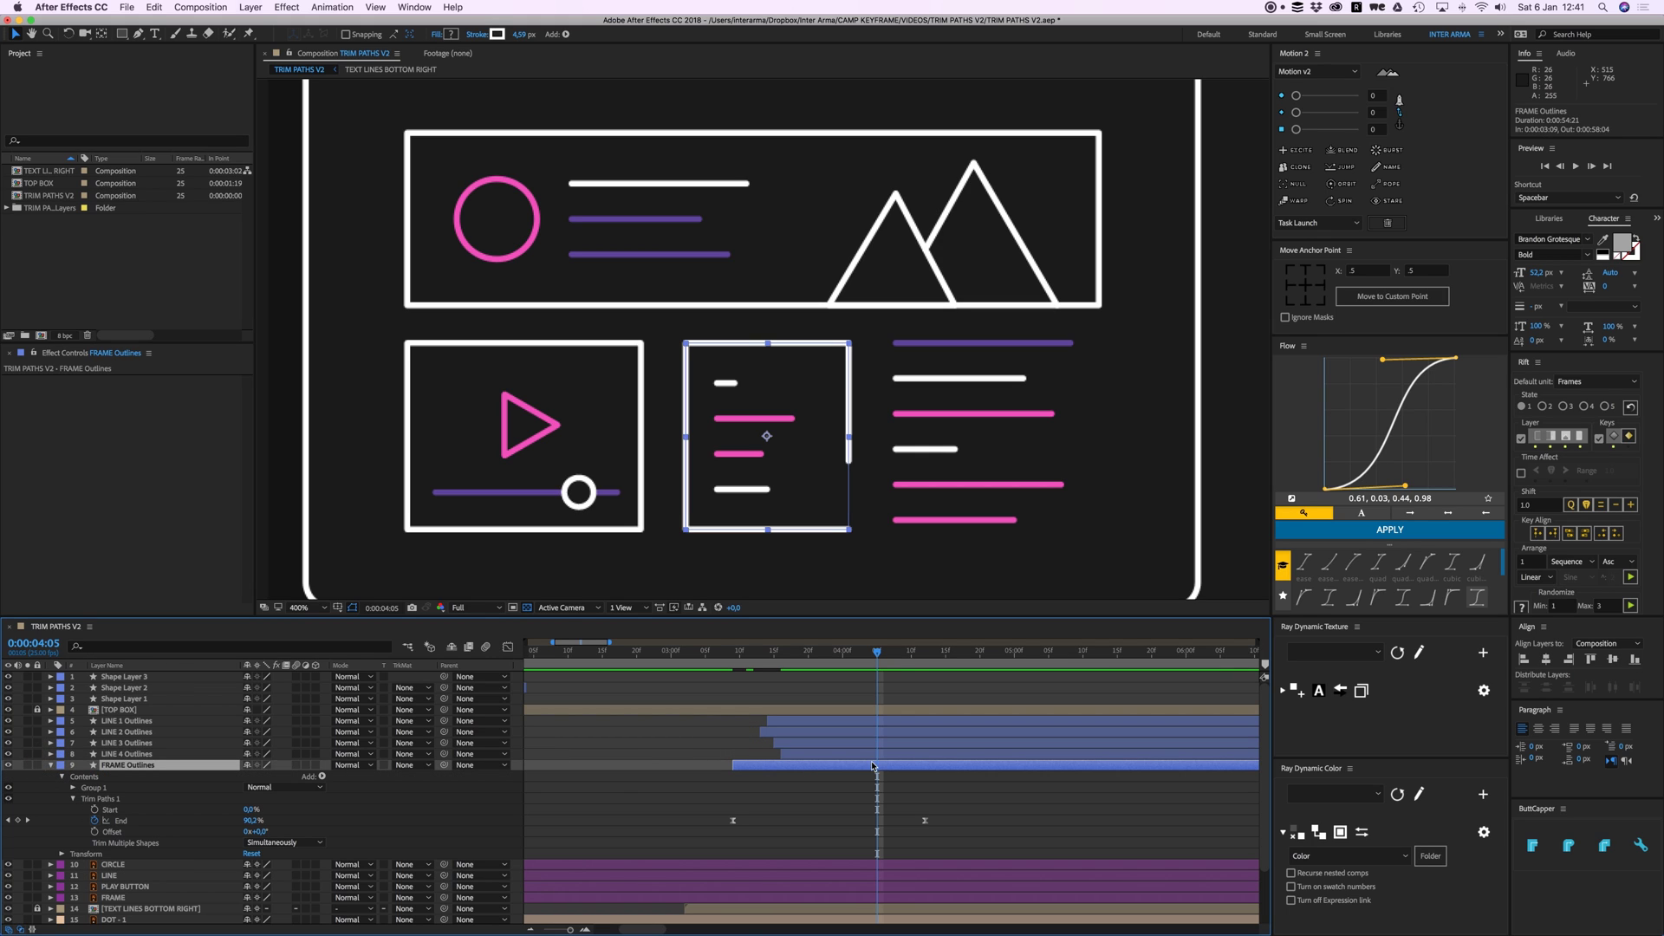
drag(887, 665, 795, 656)
click(95, 832)
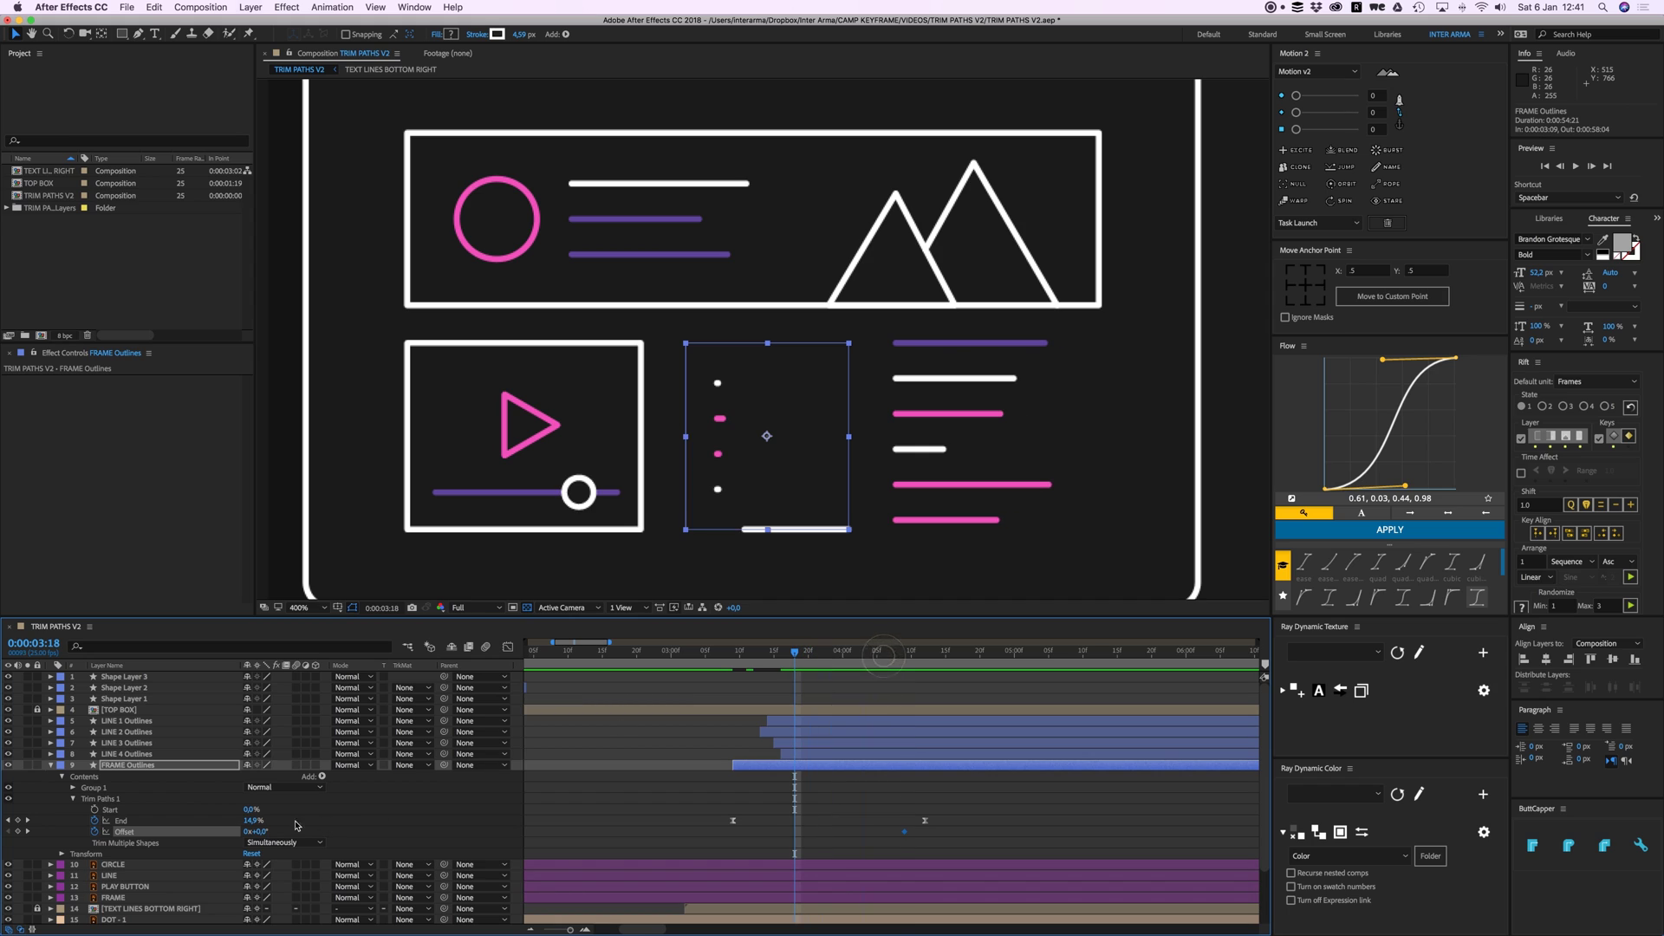
mouse_move(260, 837)
mouse_down()
mouse_move(299, 839)
mouse_move(226, 847)
mouse_up()
Step: Spread the FRAME Outlines Offset keyframes apart, align the last with the final End keyframe, and apply the 0.61, 0.03, 0.44, 0.98 Flow curve
shift+click(305, 824)
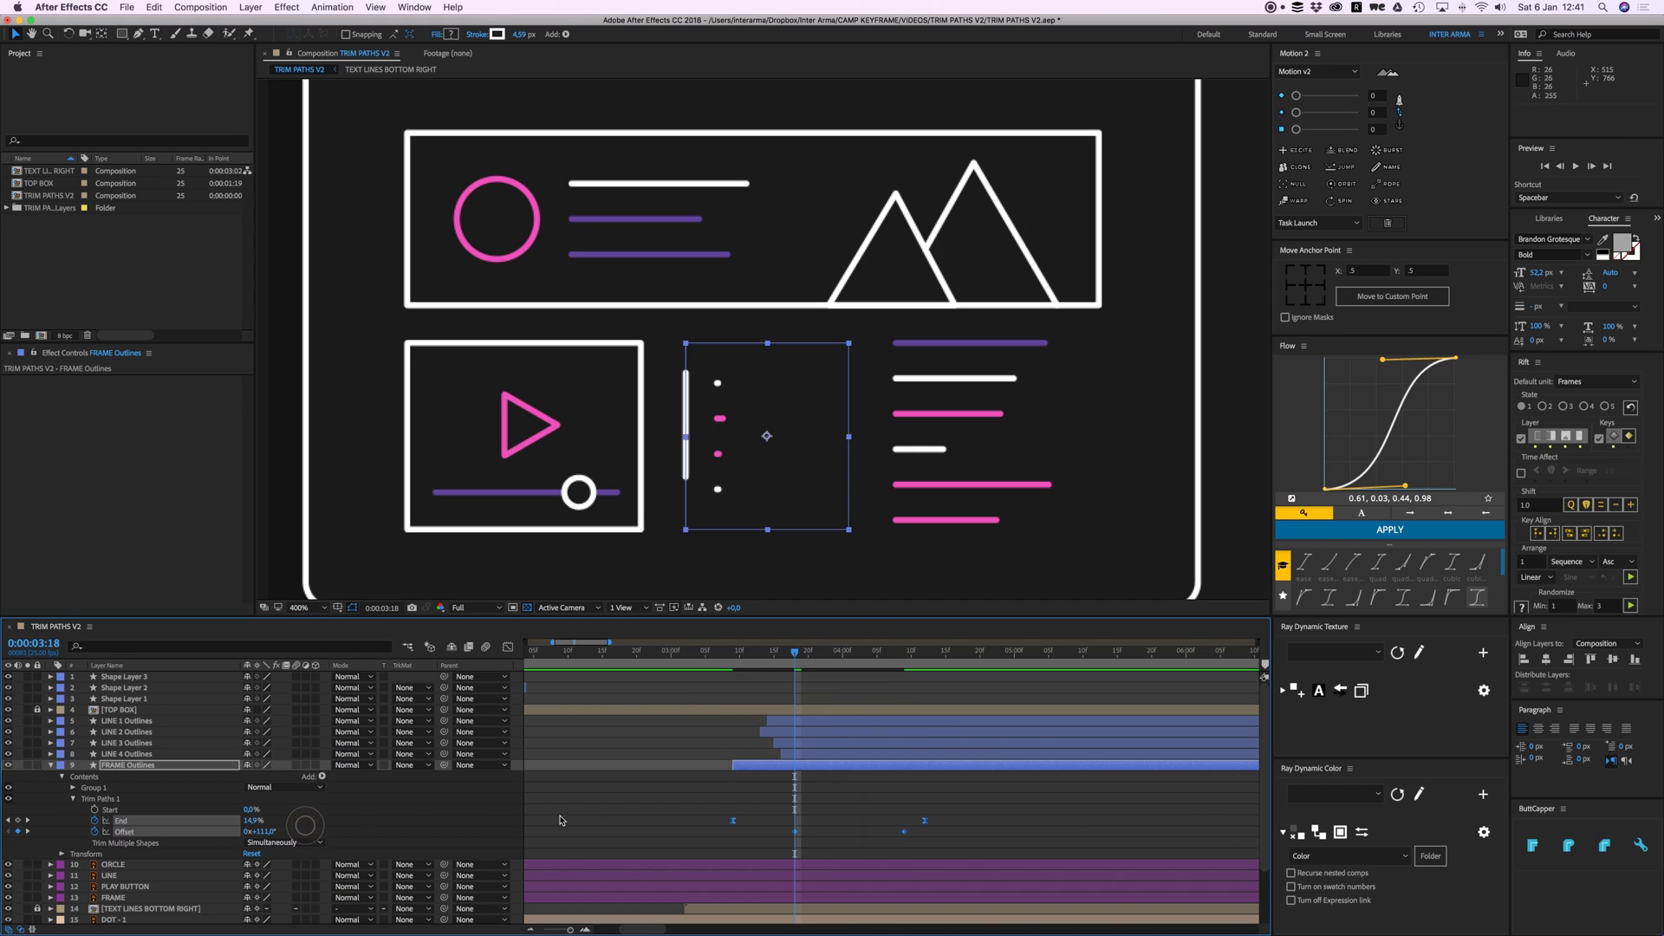
click(733, 818)
click(799, 839)
drag(795, 832, 925, 832)
click(1389, 529)
click(898, 806)
Step: Preview the text box animation and examine how the FRAME Outlines stroke starts drawing between 0:00:03:12 and 0:00:03:18
drag(790, 659, 705, 658)
key(space)
key(space)
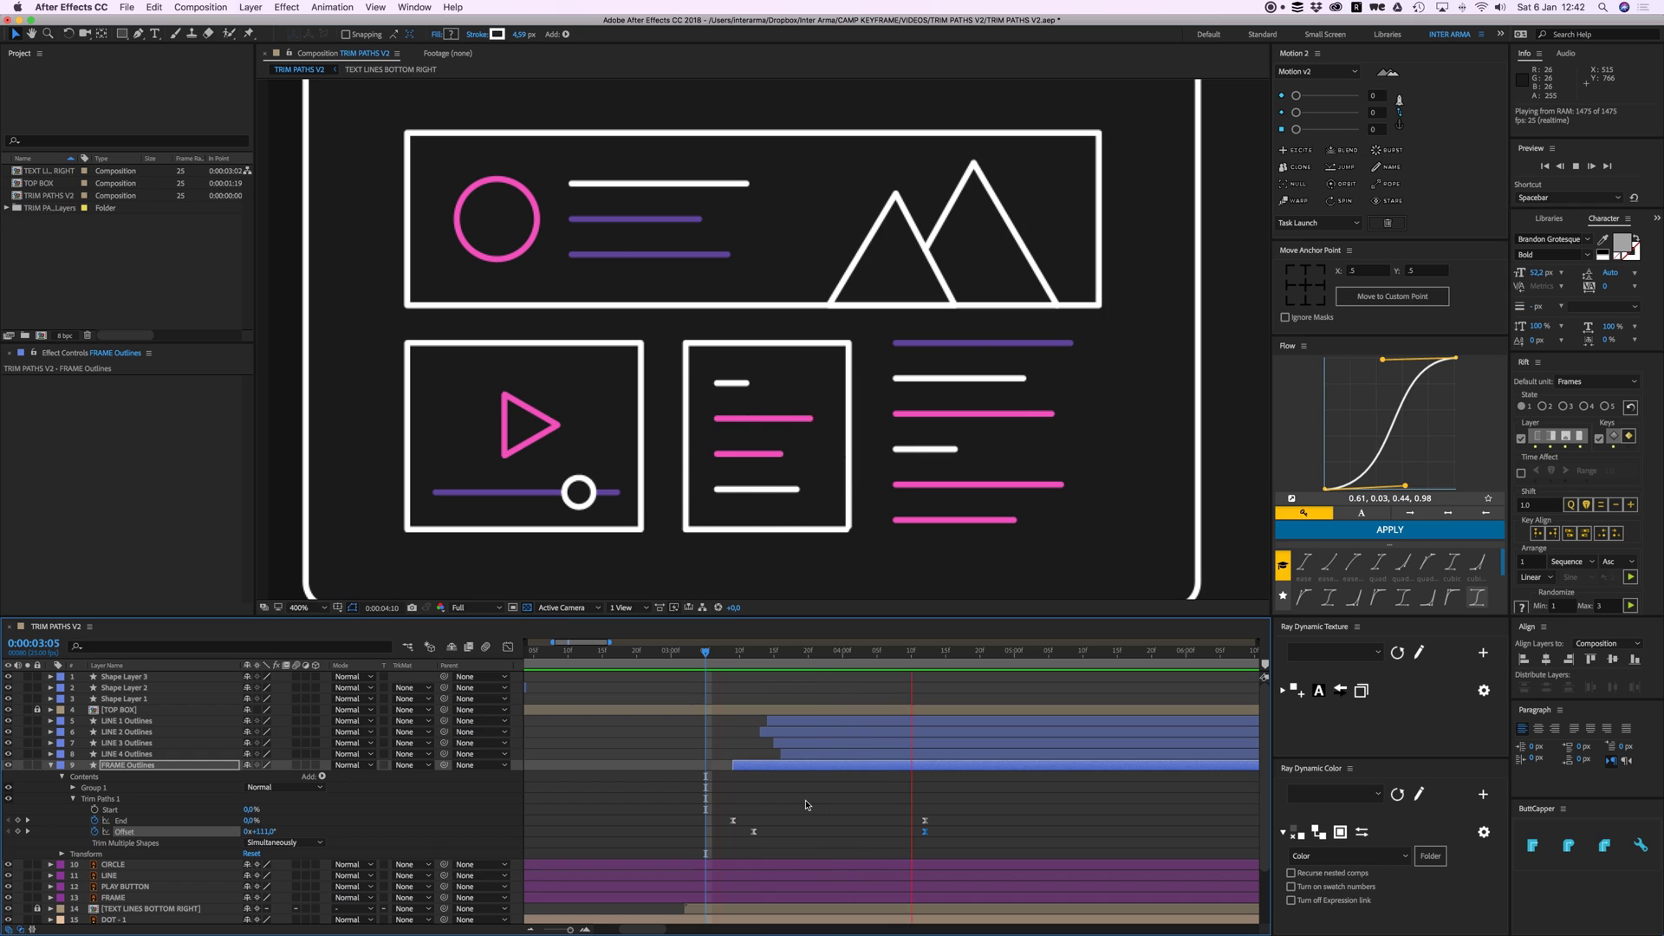
mouse_move(802, 652)
mouse_down()
mouse_move(784, 678)
mouse_move(755, 664)
mouse_up()
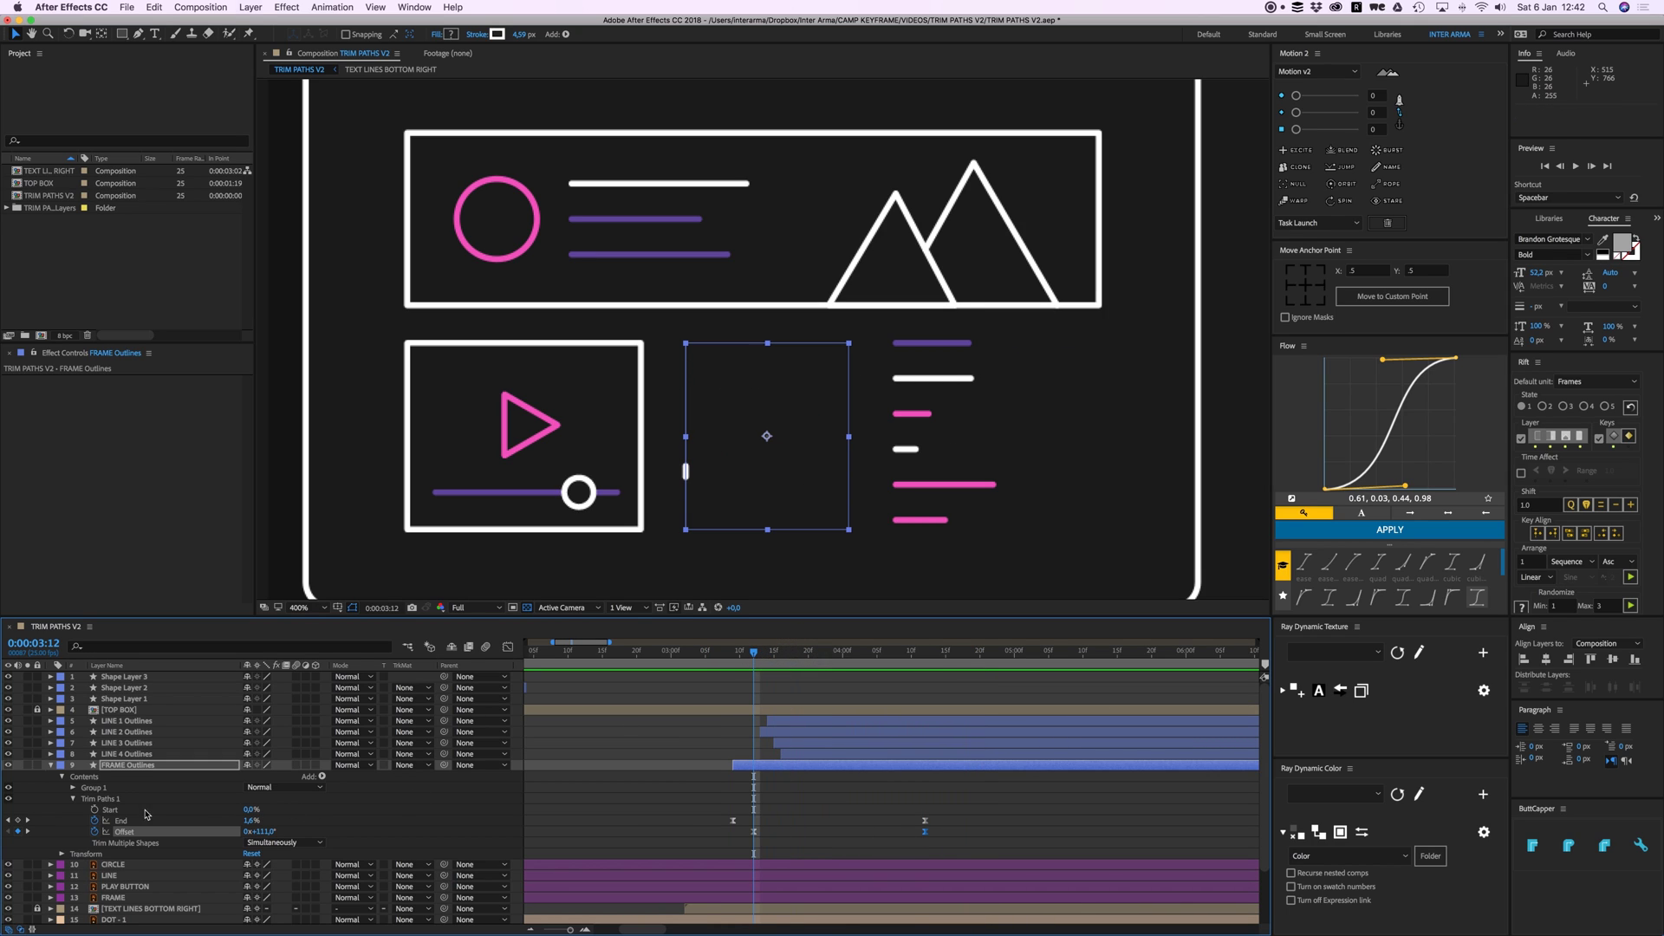
click(807, 797)
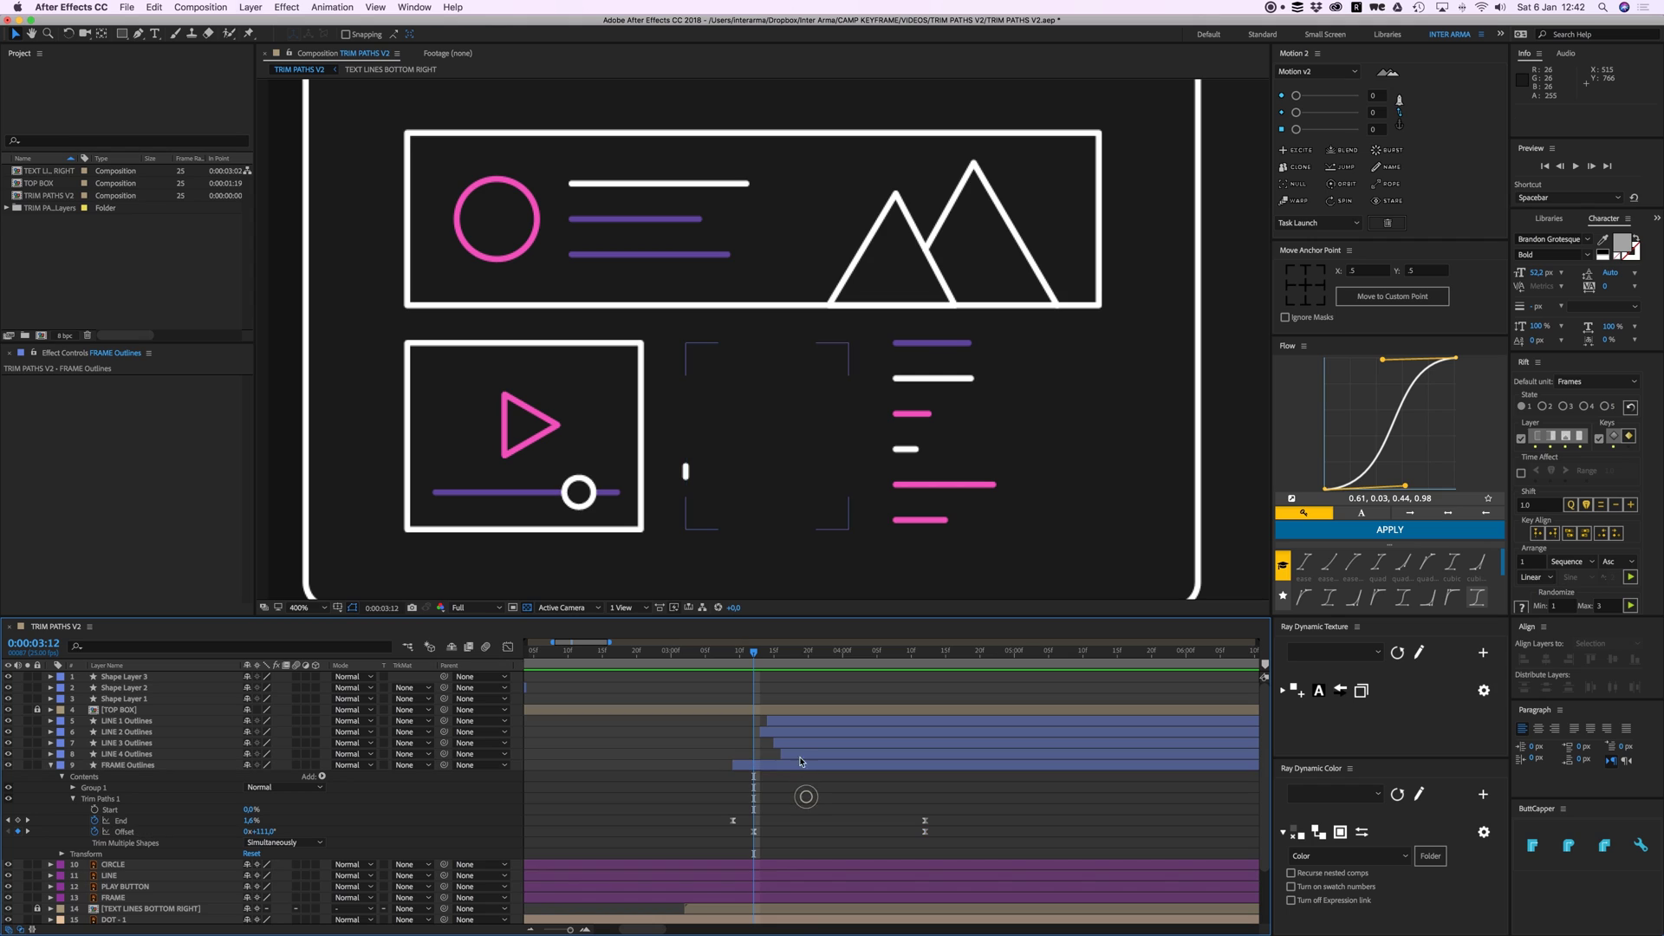
click(771, 764)
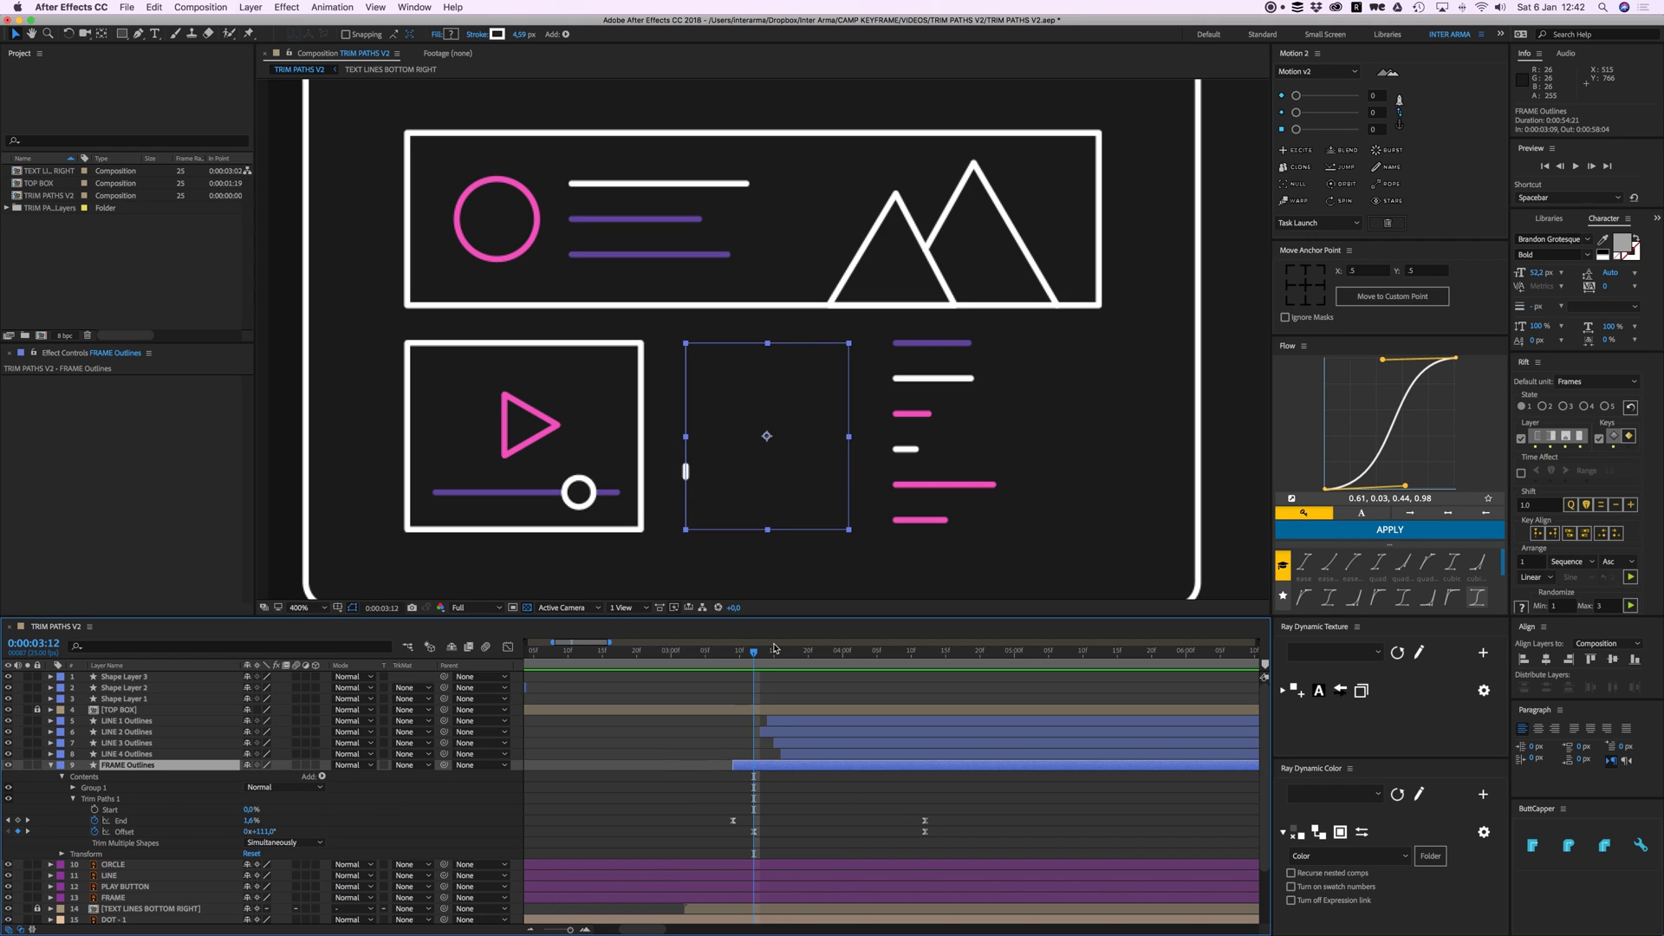
drag(756, 658, 795, 657)
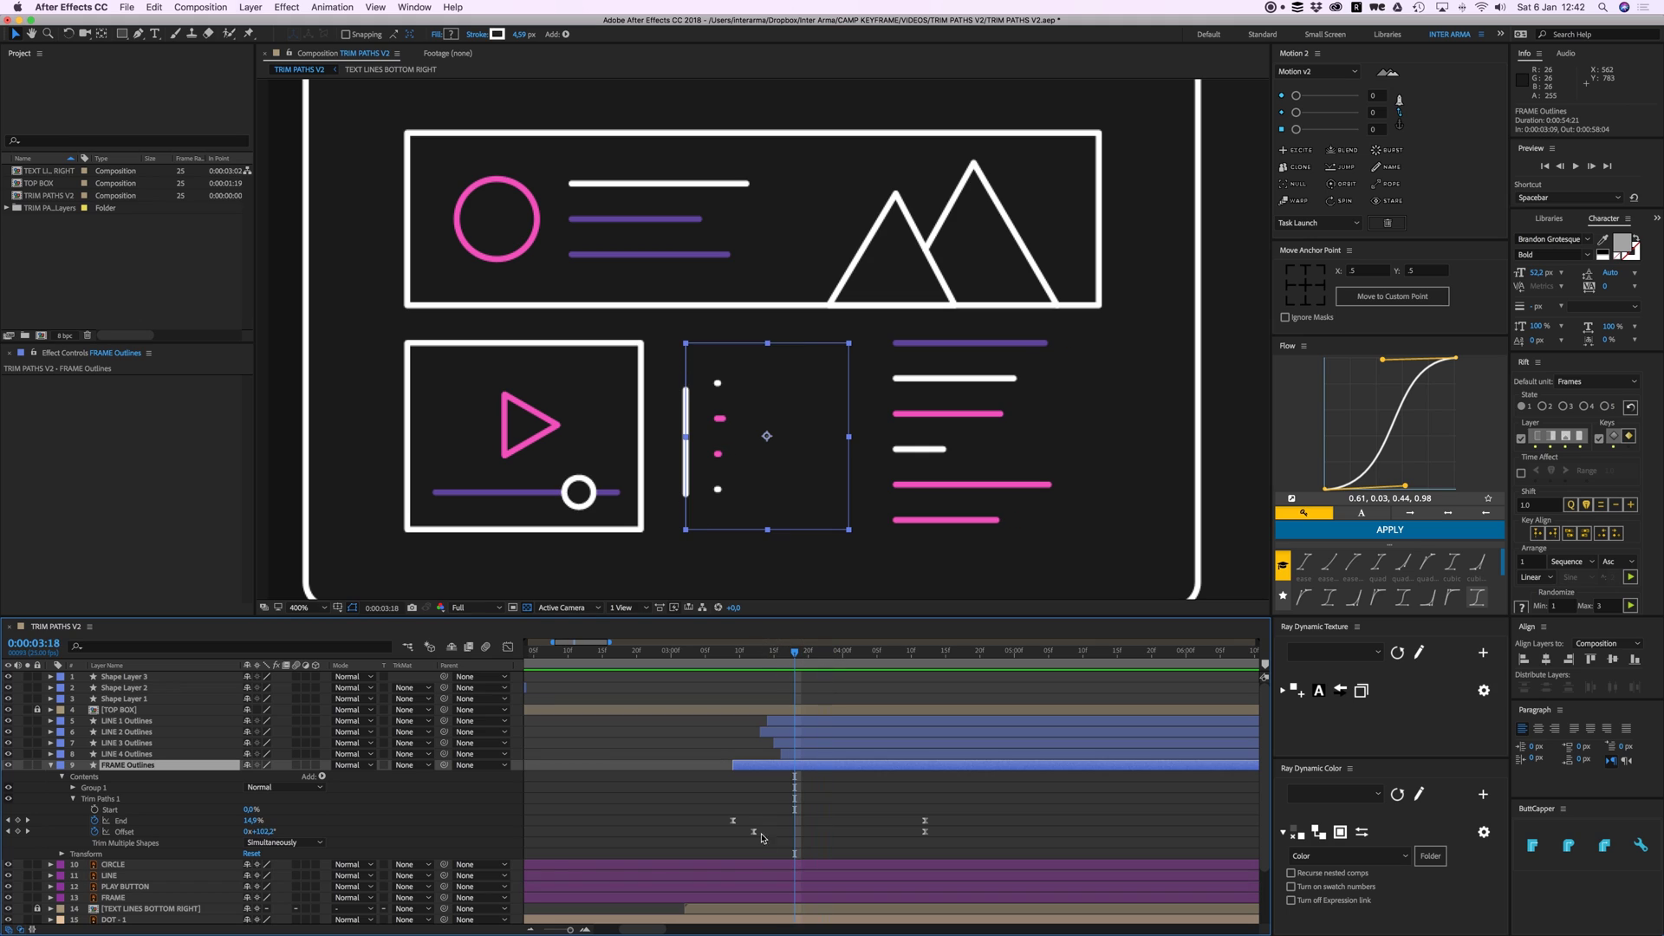
Step: Try moving the FRAME Outlines Offset keyframes to 0:00:03:13 and 0:00:04:05, with -84° at the second
mouse_move(754, 832)
mouse_down()
mouse_move(783, 834)
mouse_move(760, 835)
mouse_up()
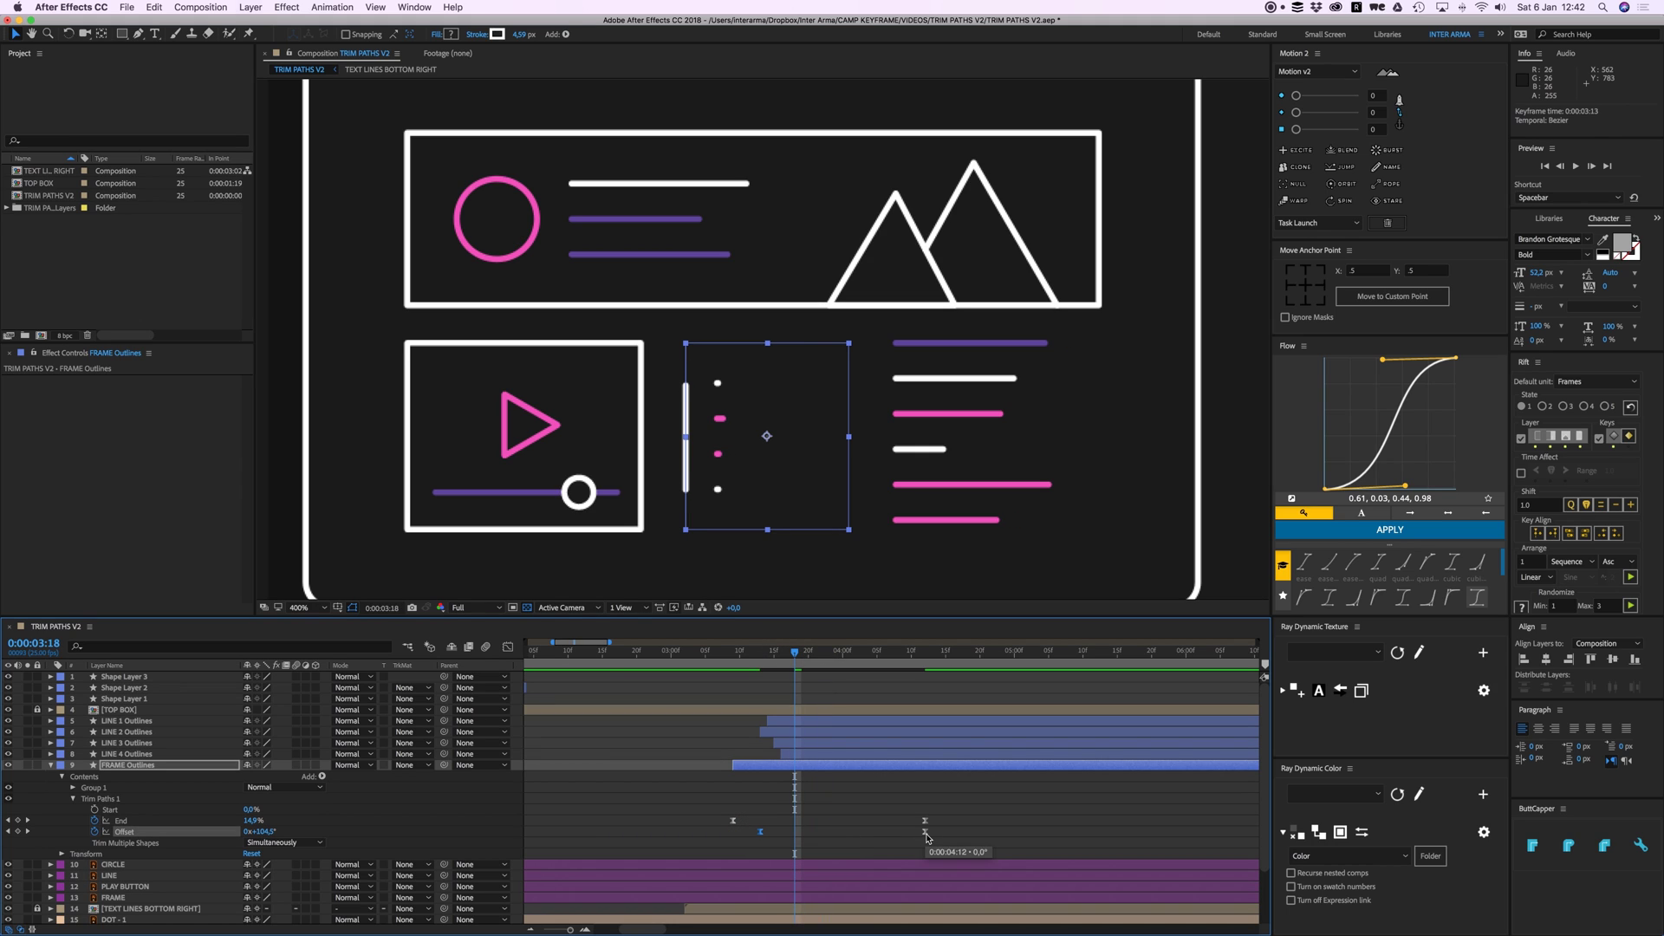
drag(926, 832, 876, 832)
drag(860, 651, 877, 656)
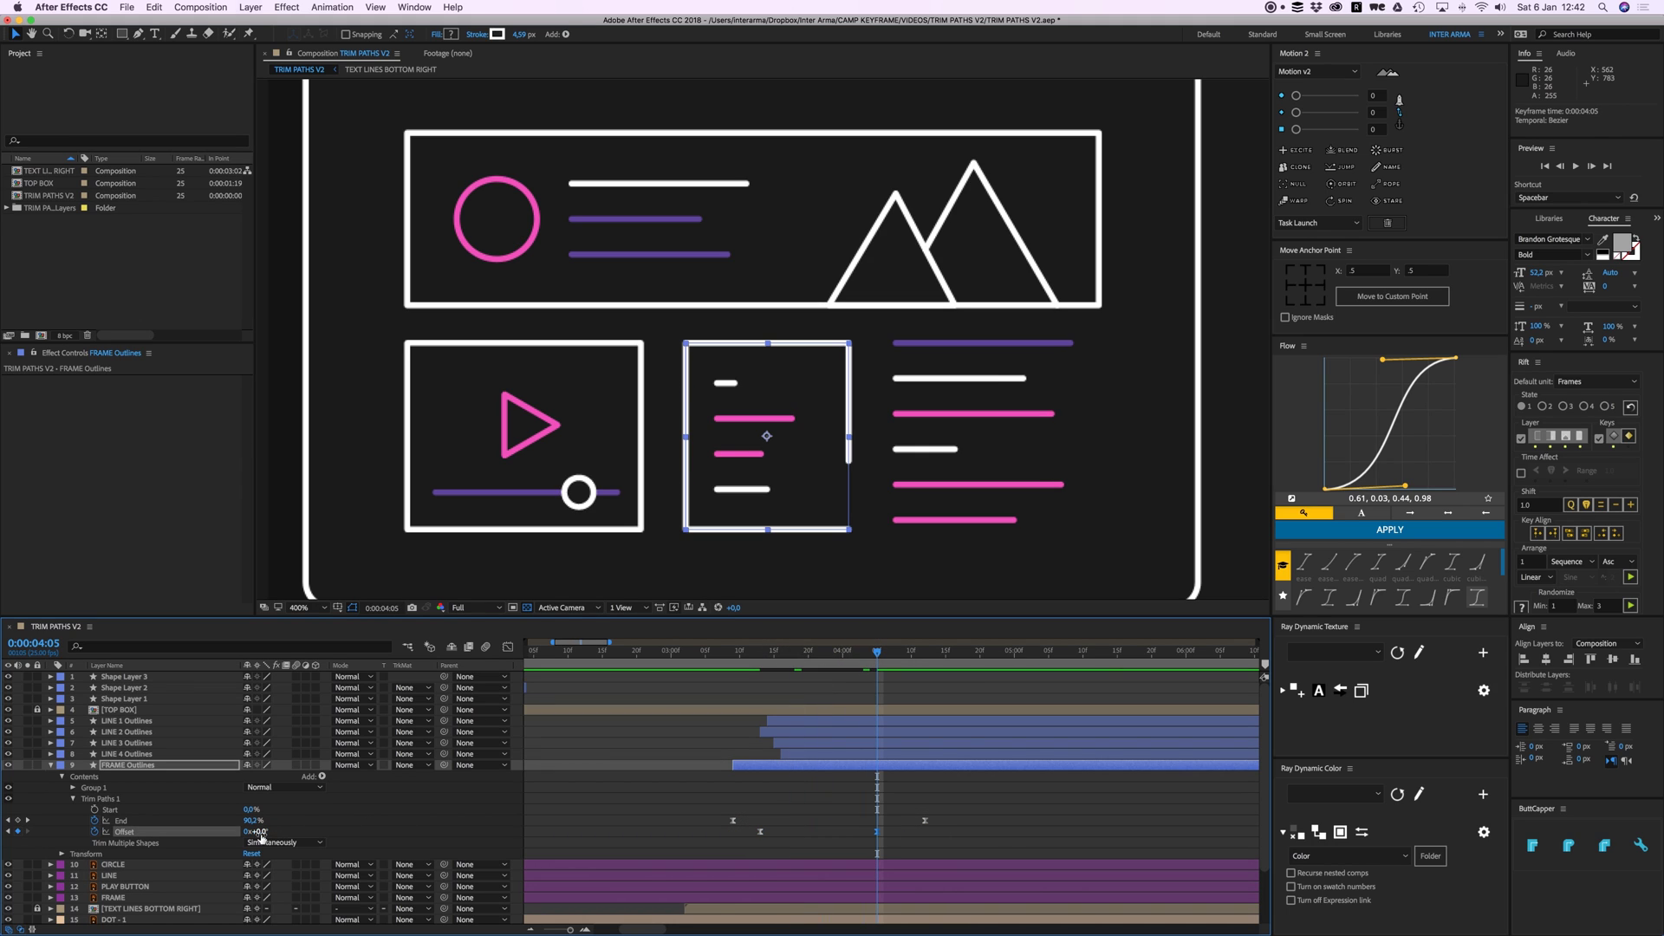
drag(260, 837, 204, 834)
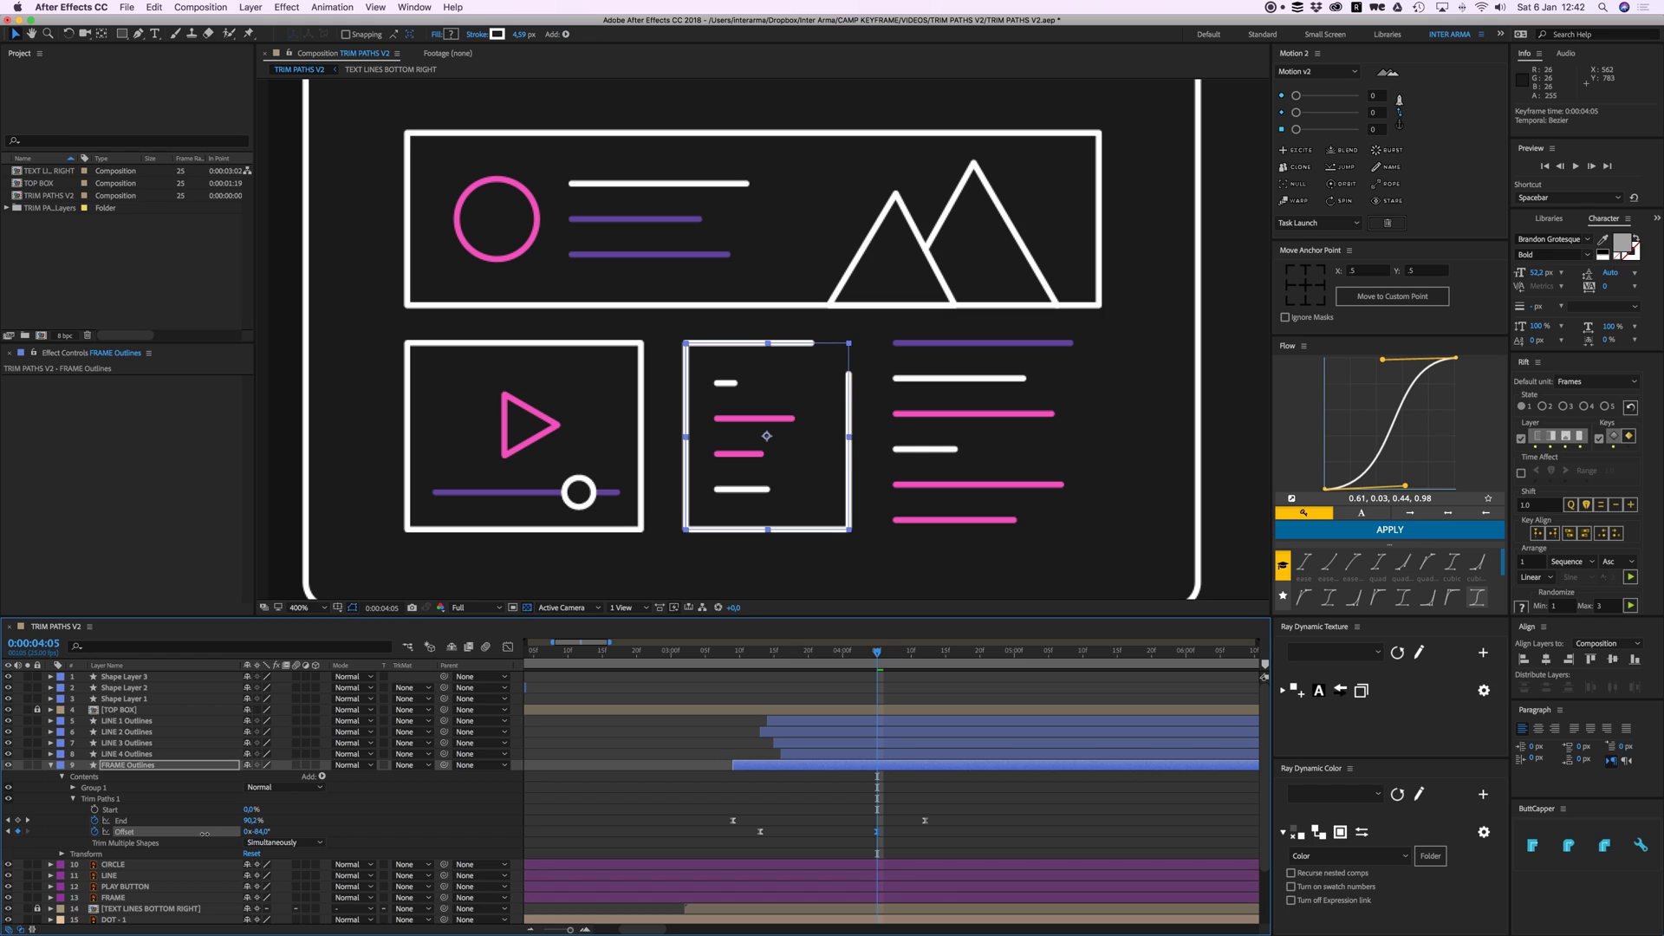
Step: Delete the FRAME Outlines Offset keyframes and test a different Offset value at 0:00:03:21, undoing the test
drag(851, 654, 768, 654)
drag(746, 832, 907, 832)
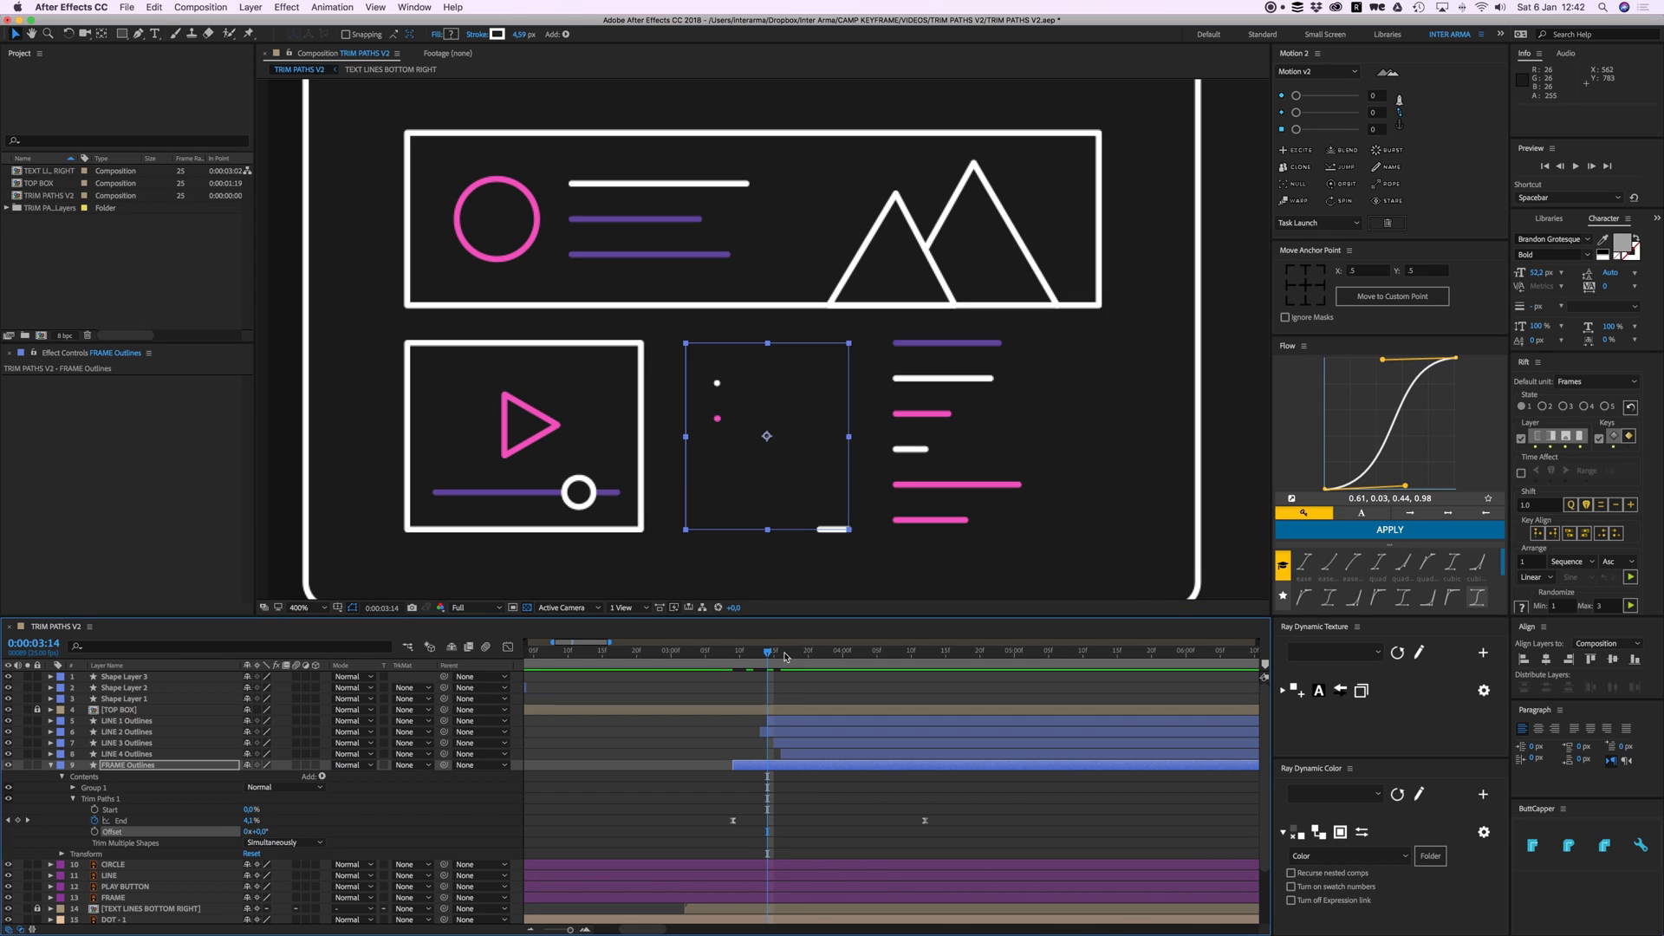
drag(768, 654, 815, 658)
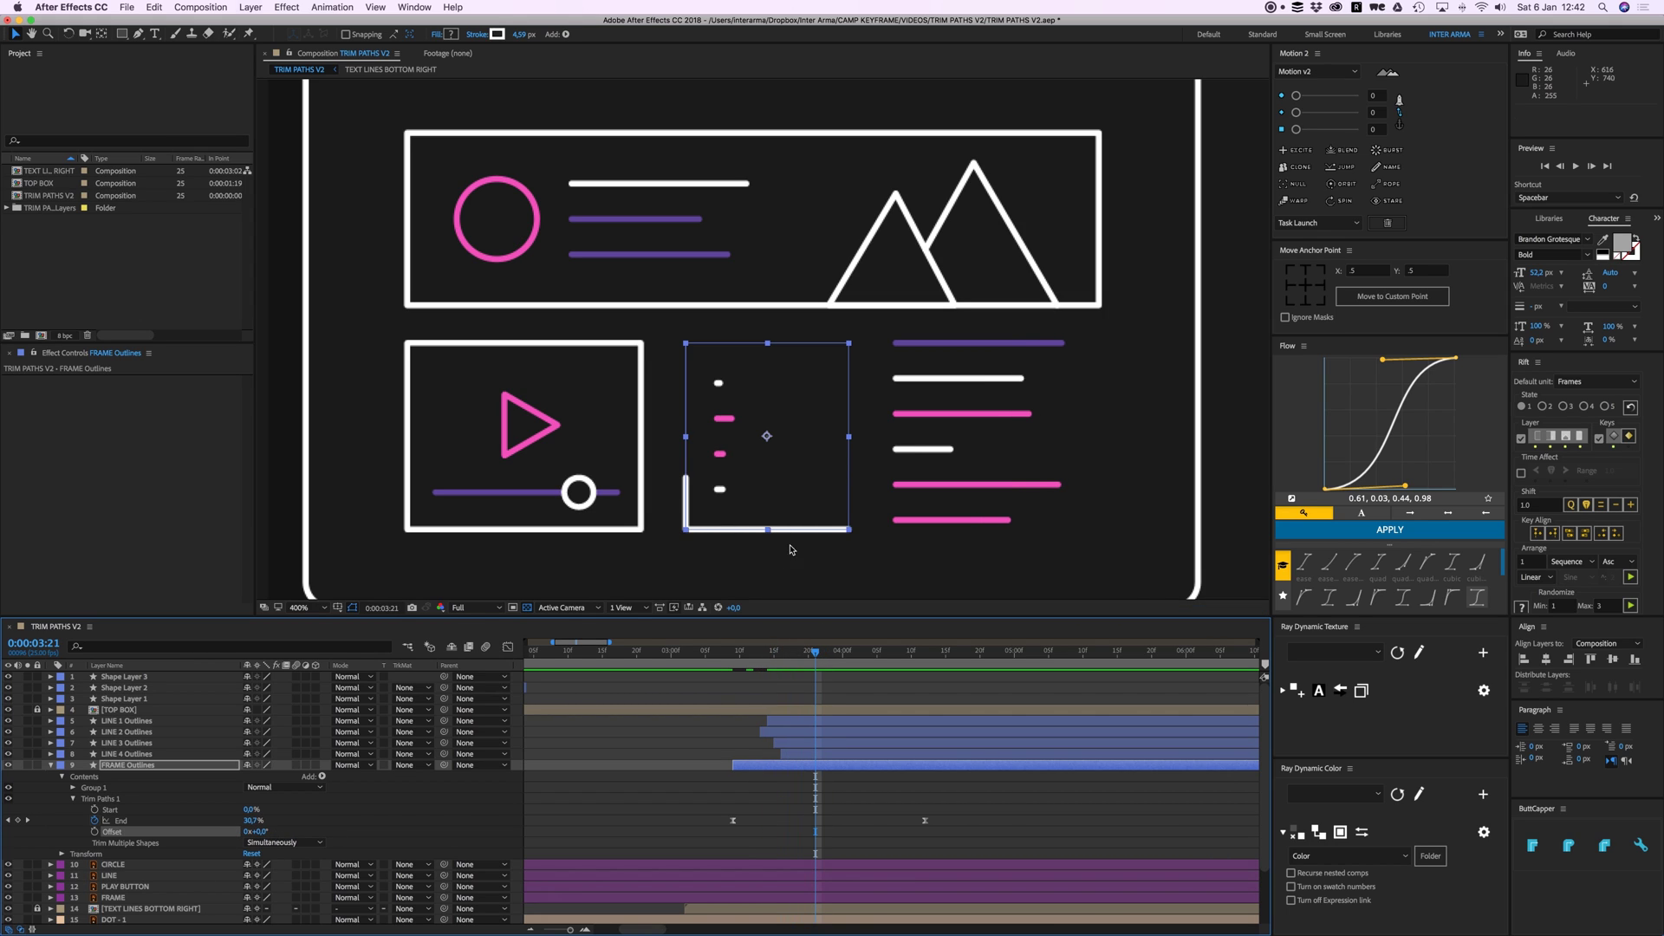
drag(261, 831, 264, 832)
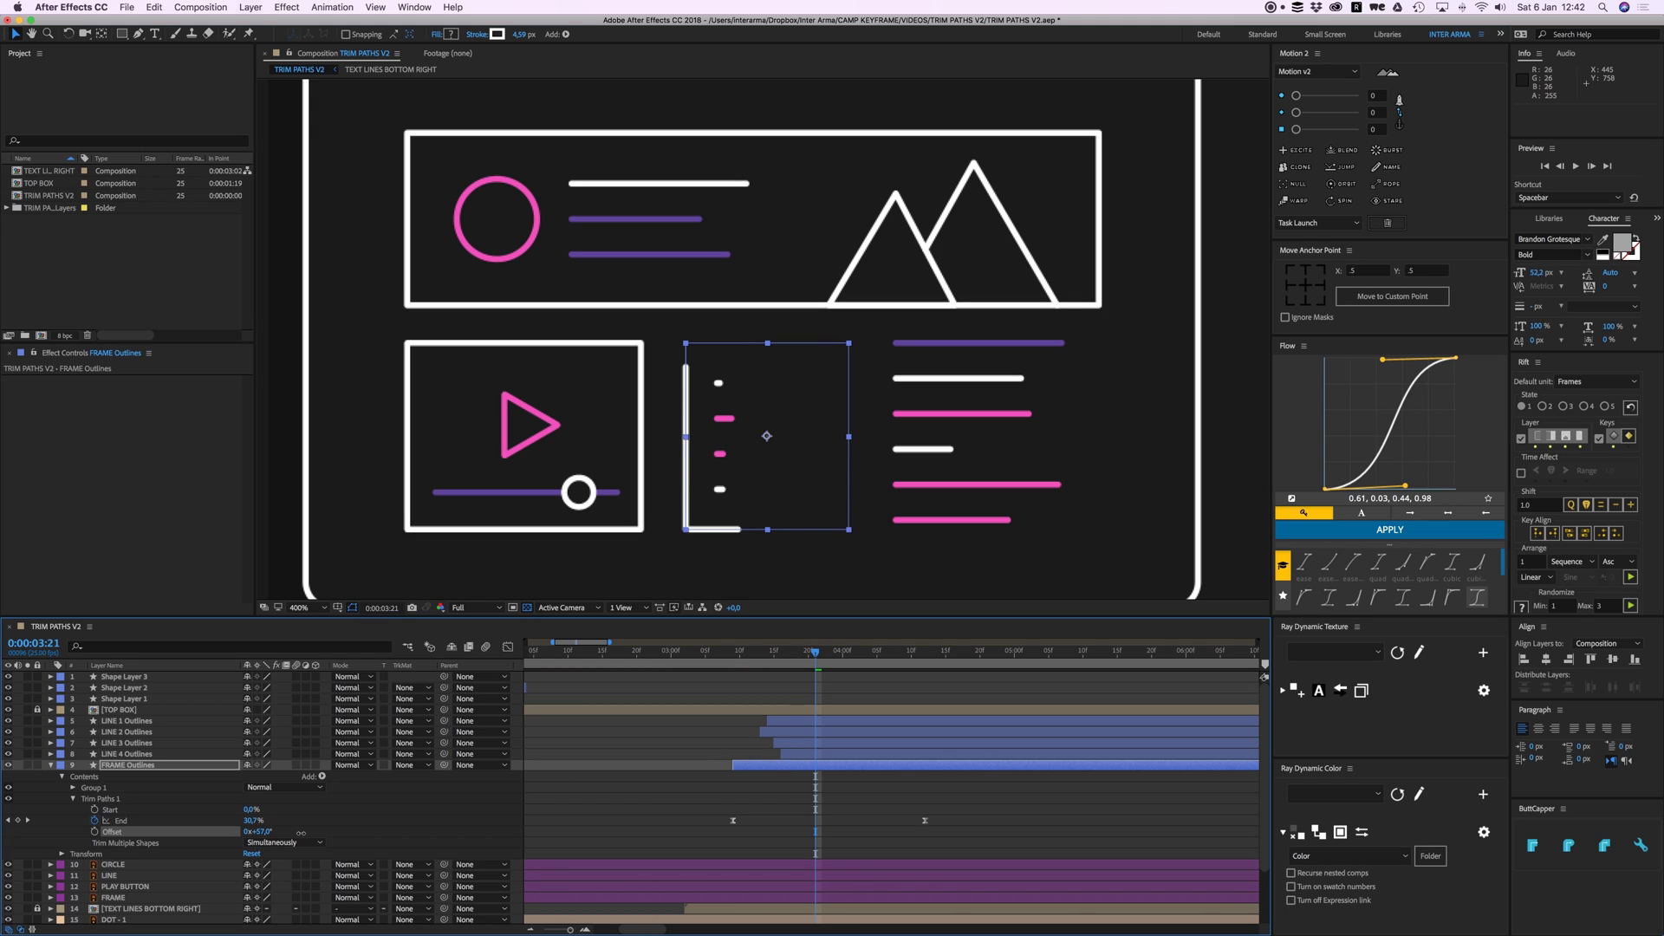
key(super+z)
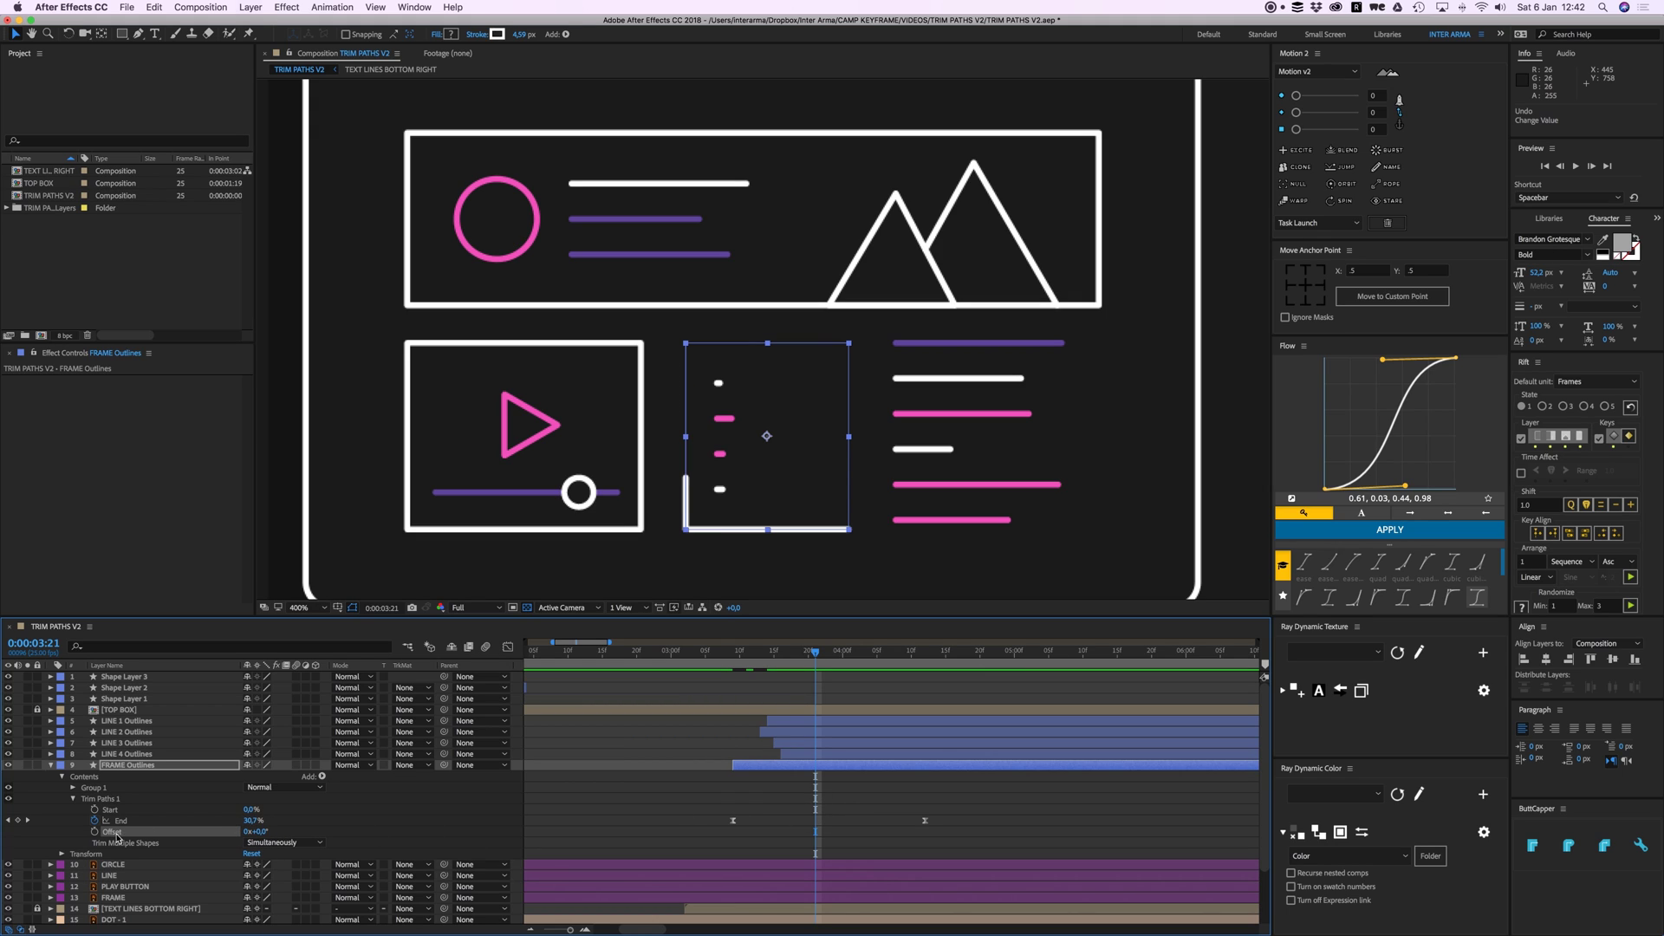
Step: Try FRAME Outlines Offset keyframes of 0° at 0:00:03:11 and 112° at 0:00:03:21, then undo the value and keyframe move
drag(816, 834, 747, 832)
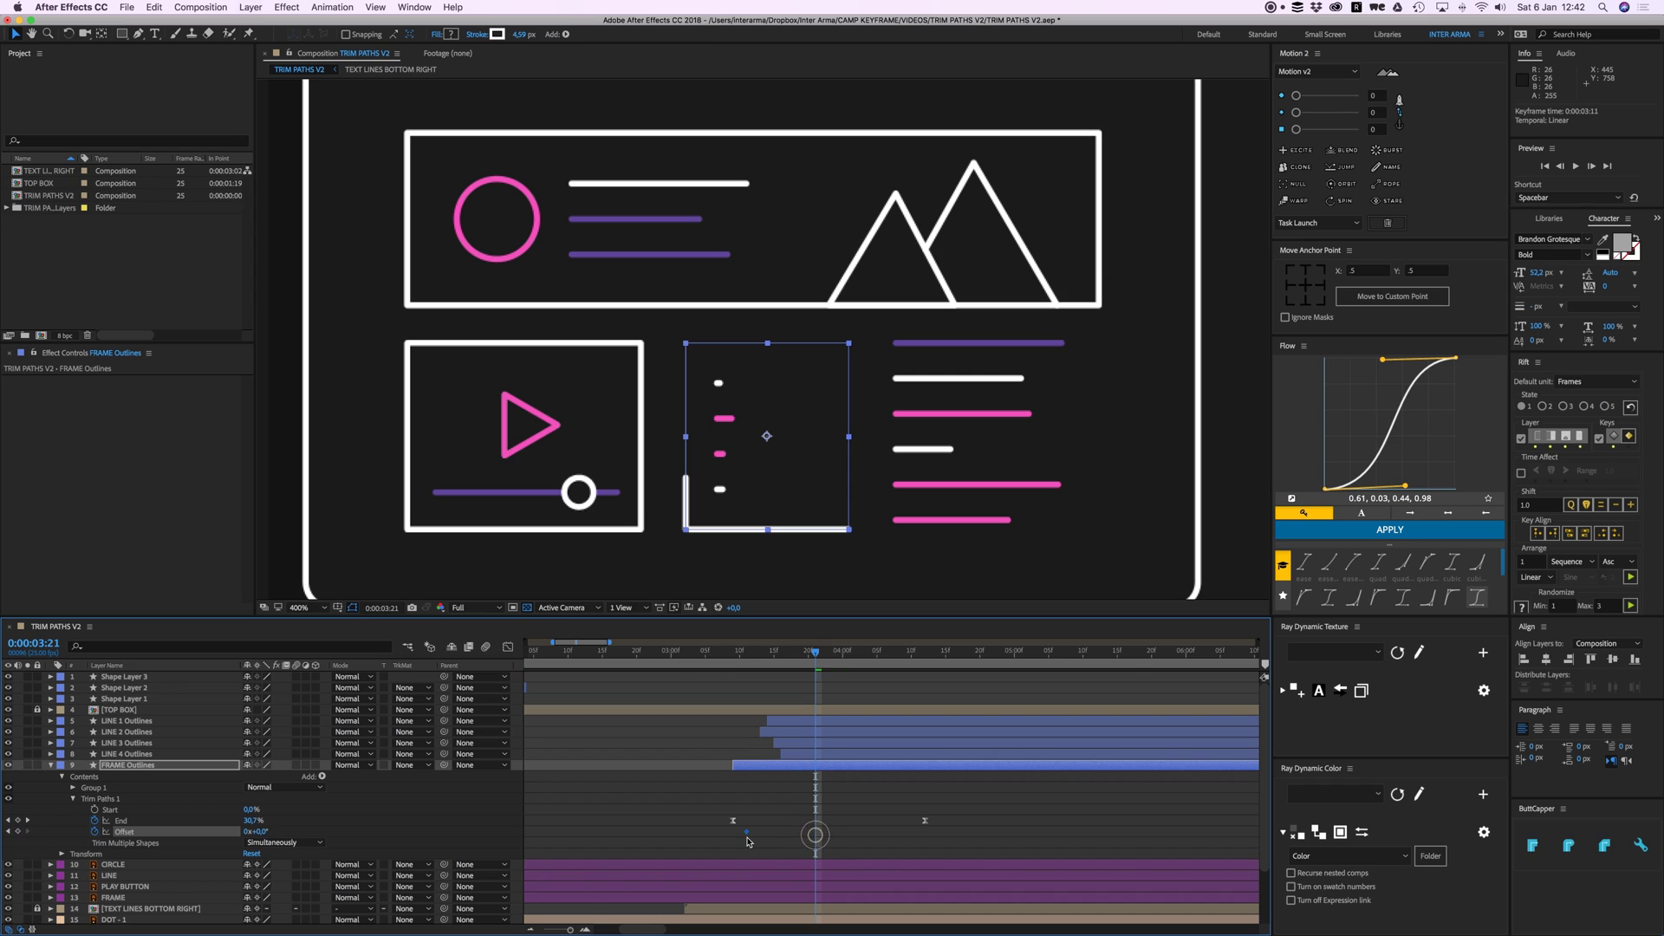
drag(261, 831, 294, 831)
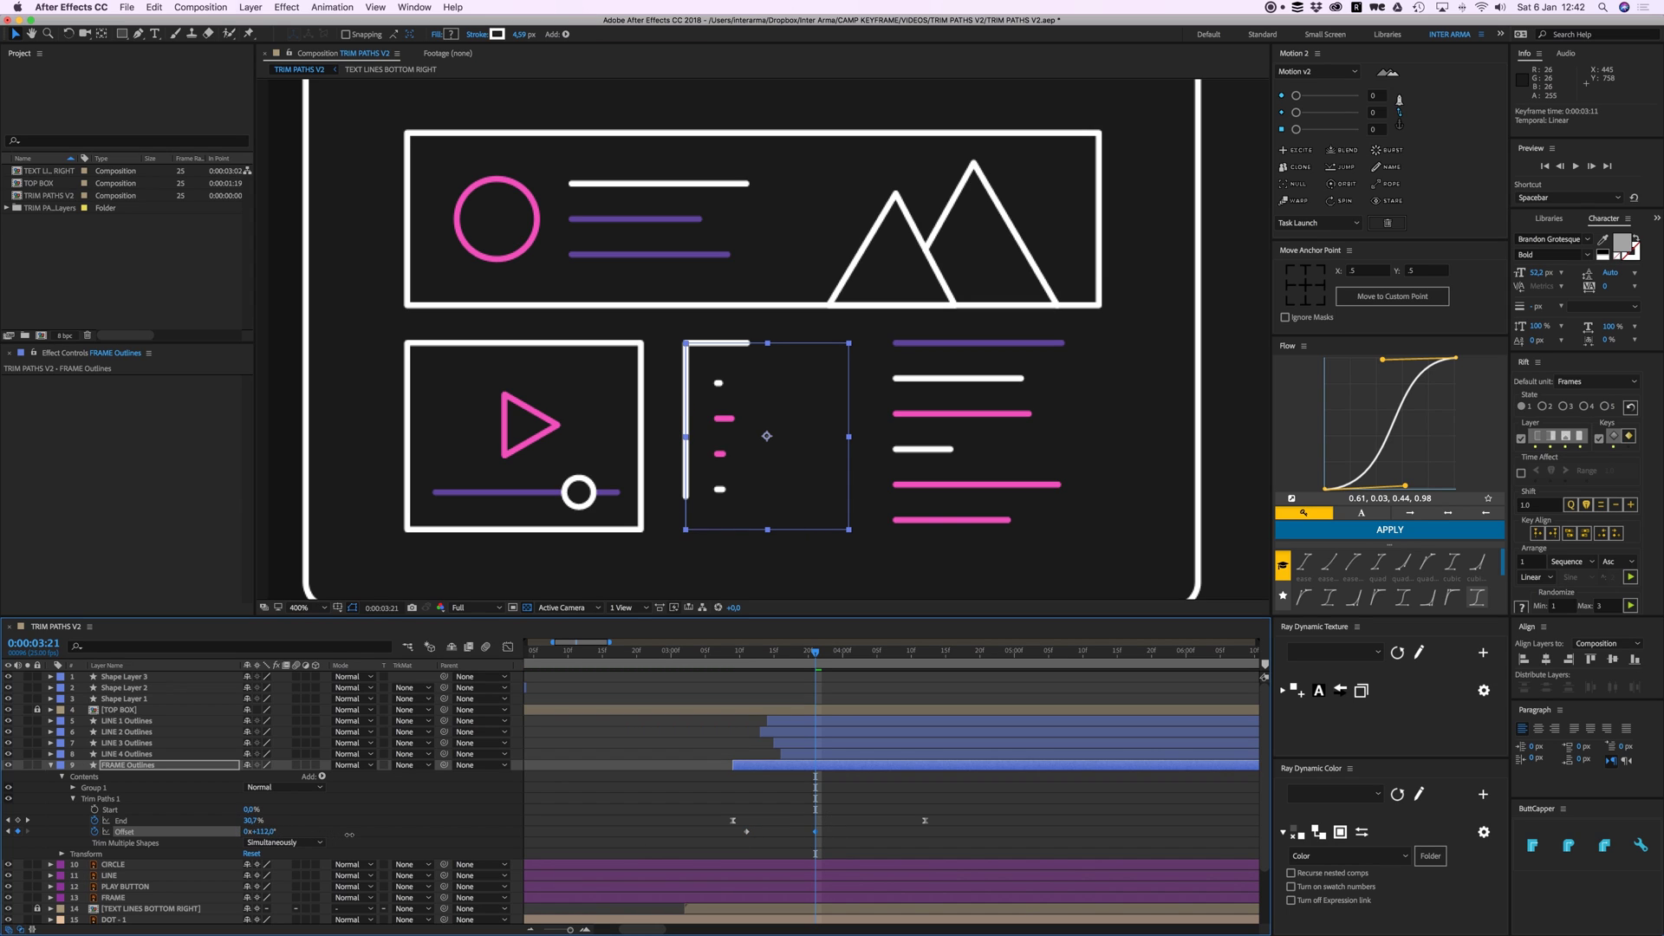
drag(810, 659, 795, 659)
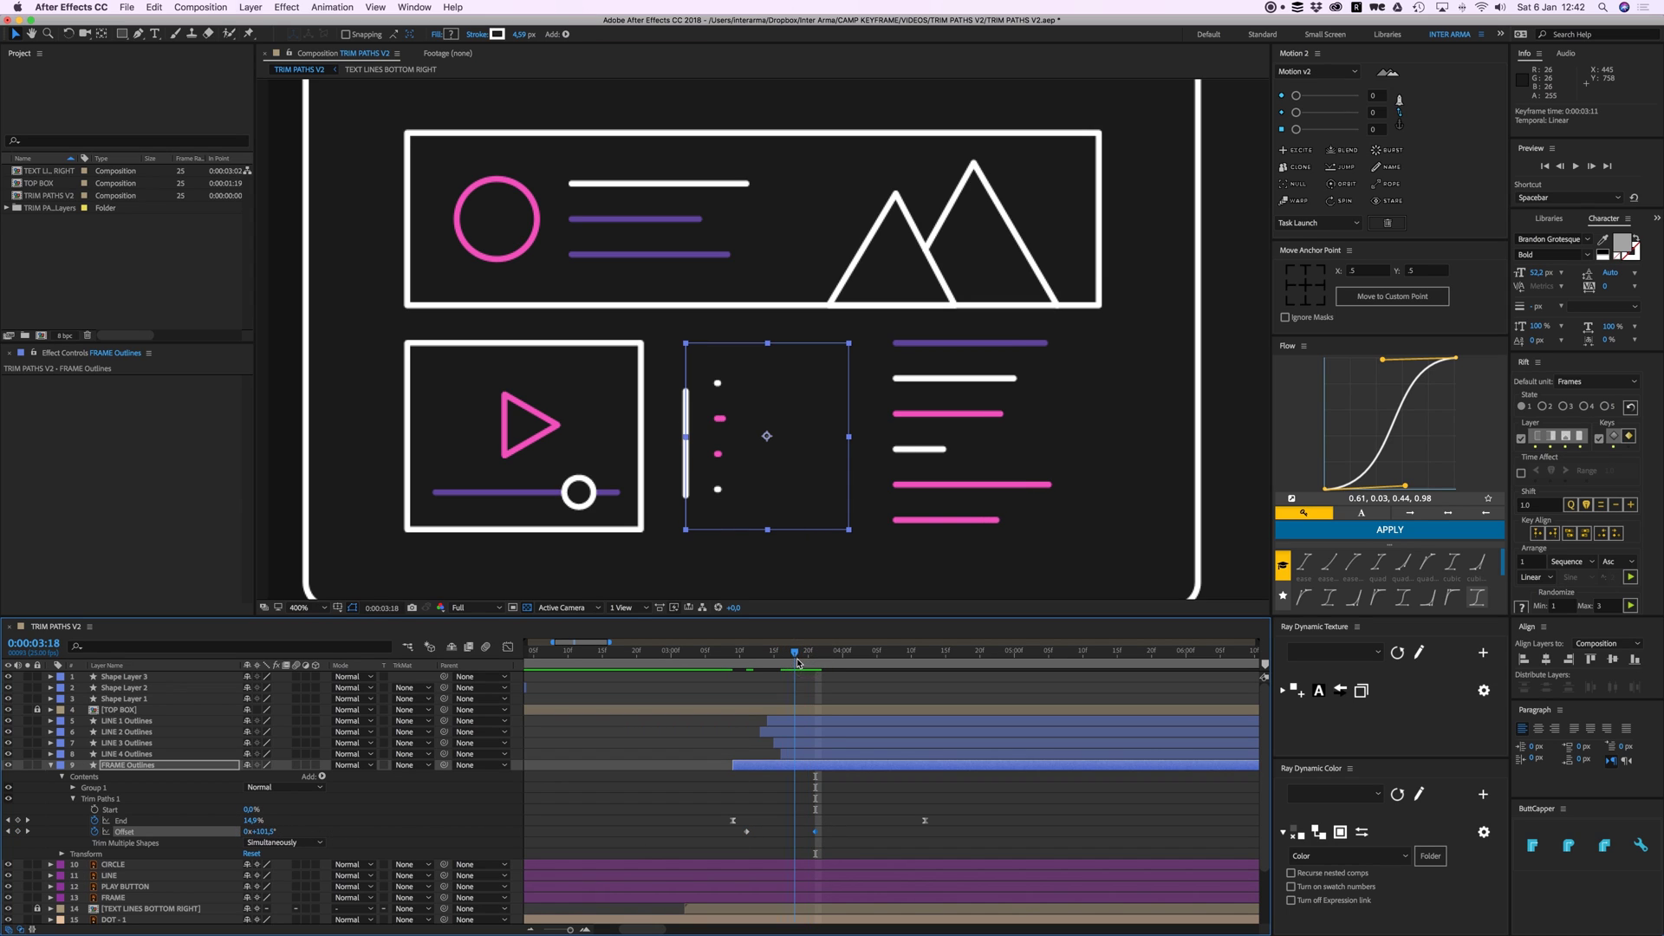
key(cmd+z)
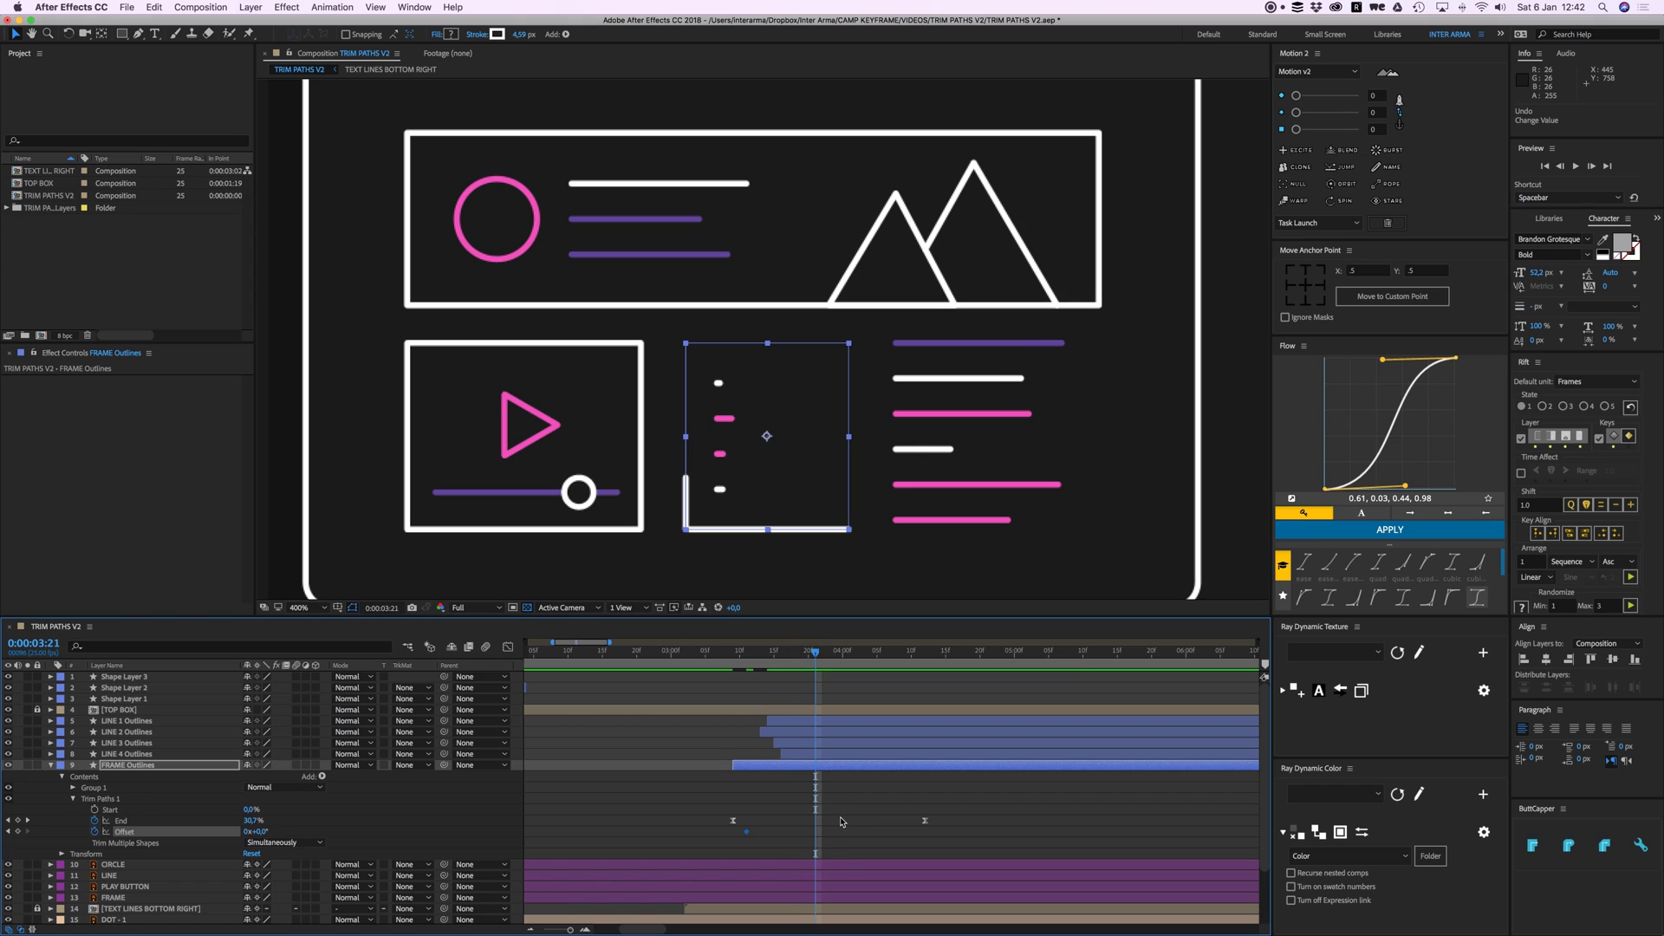
click(779, 652)
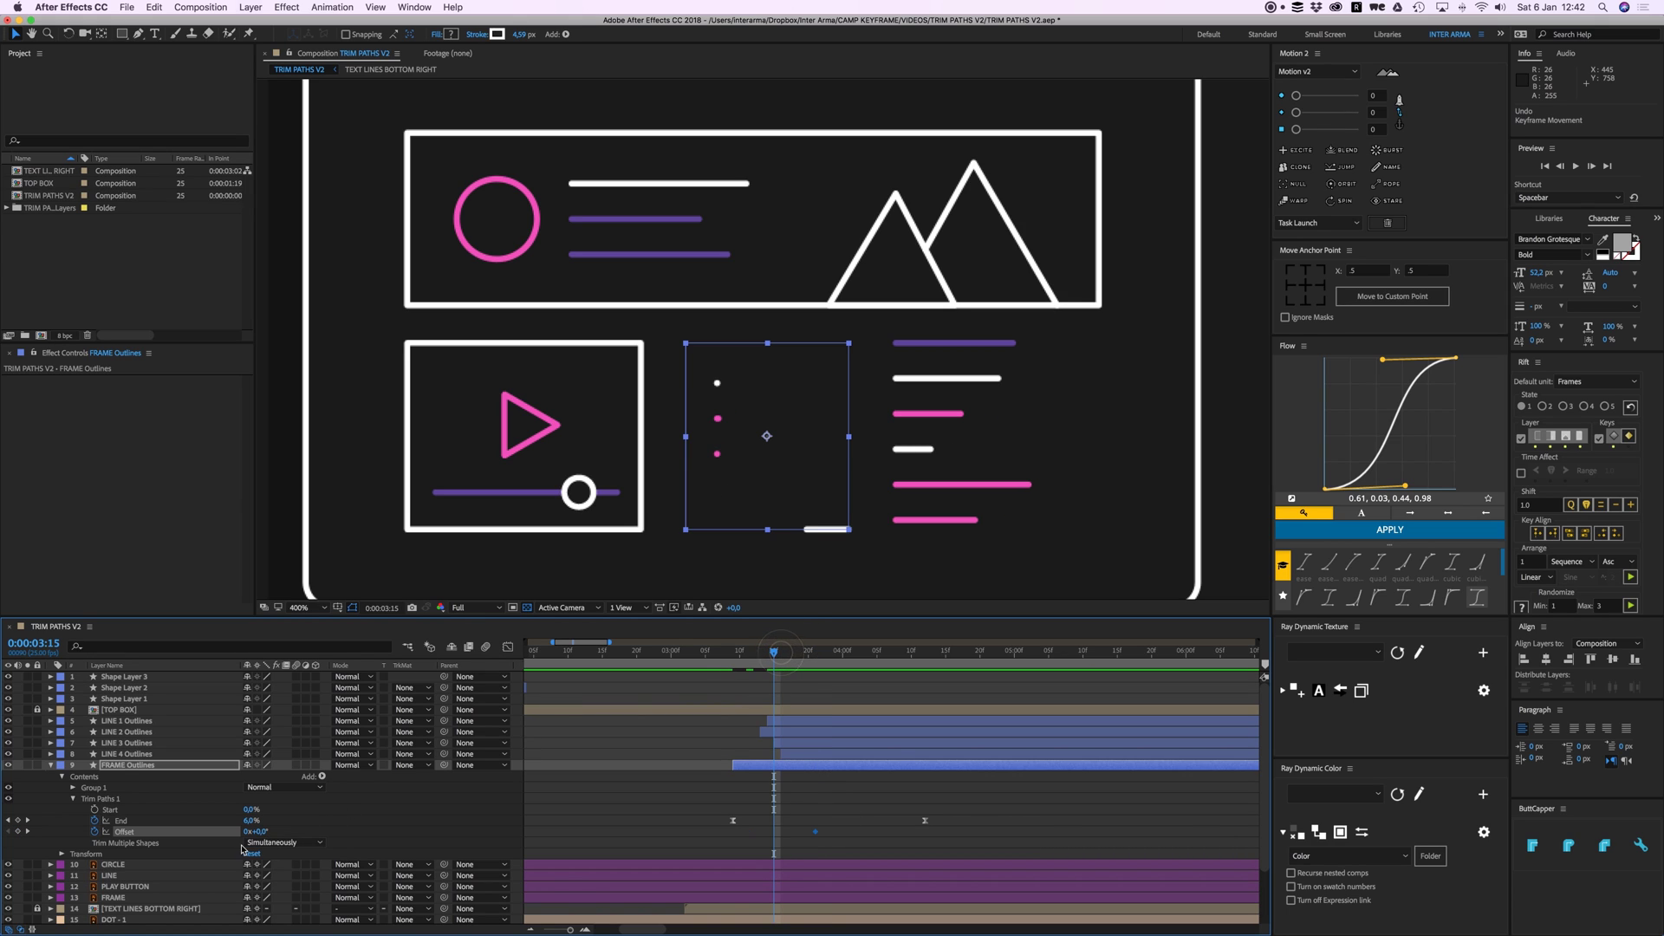
Step: Try FRAME Outlines Offset keyframes of 0° at 0:00:03:16 and -105° at 0:00:04:02, then undo the second value
drag(816, 832, 781, 832)
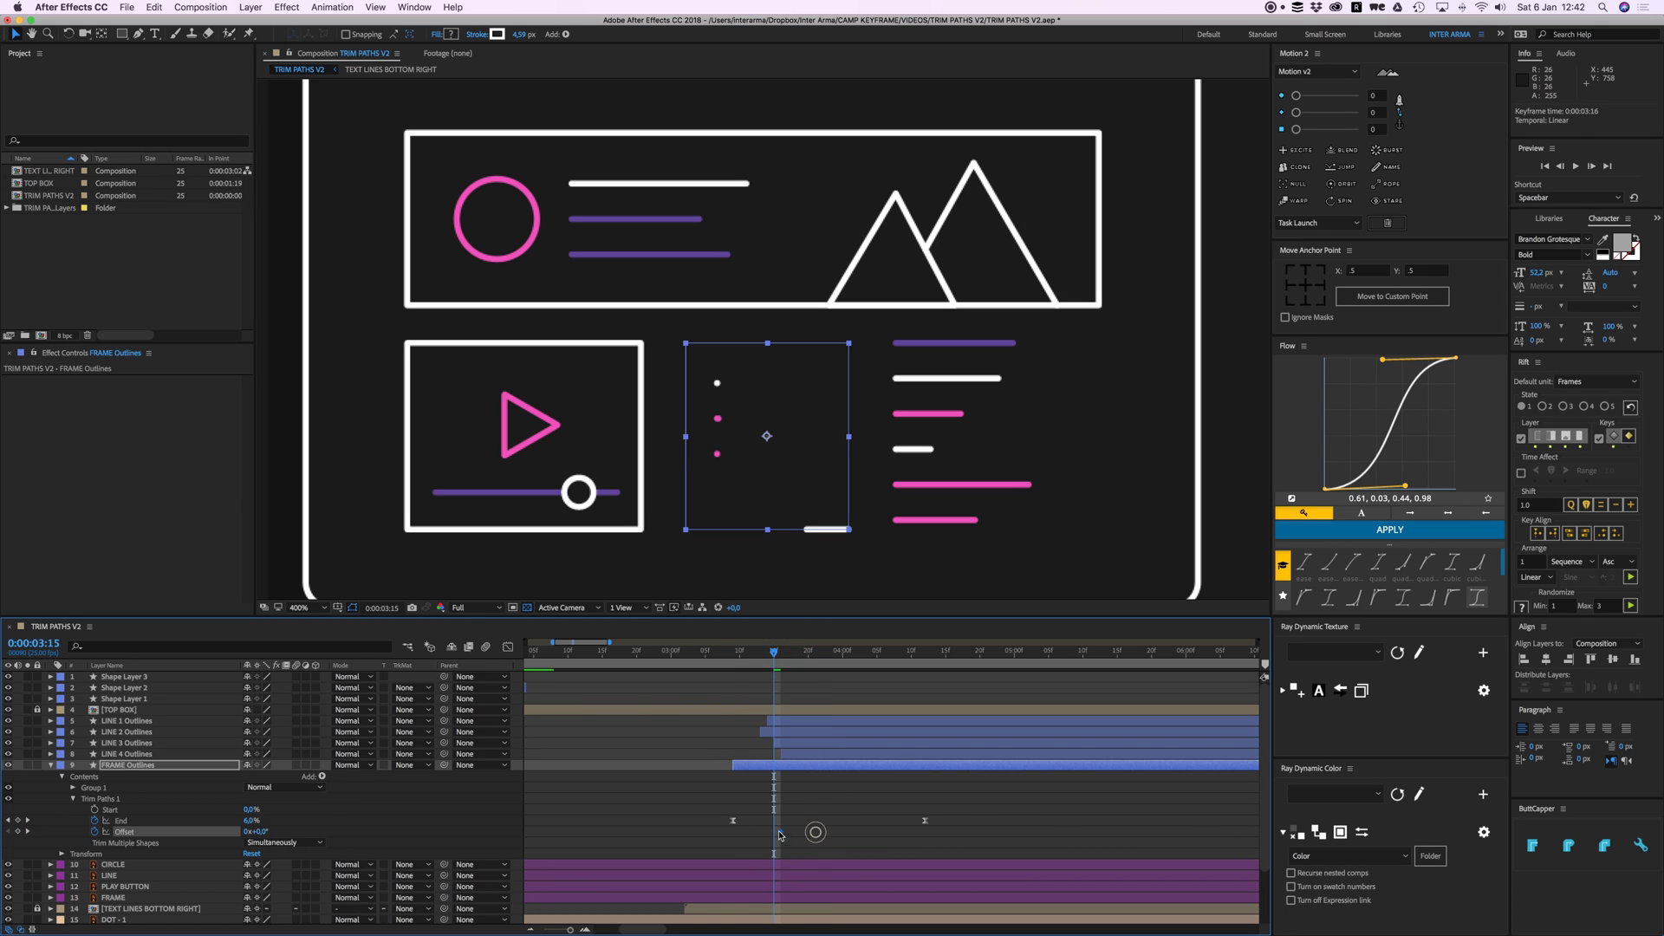
drag(820, 652, 857, 652)
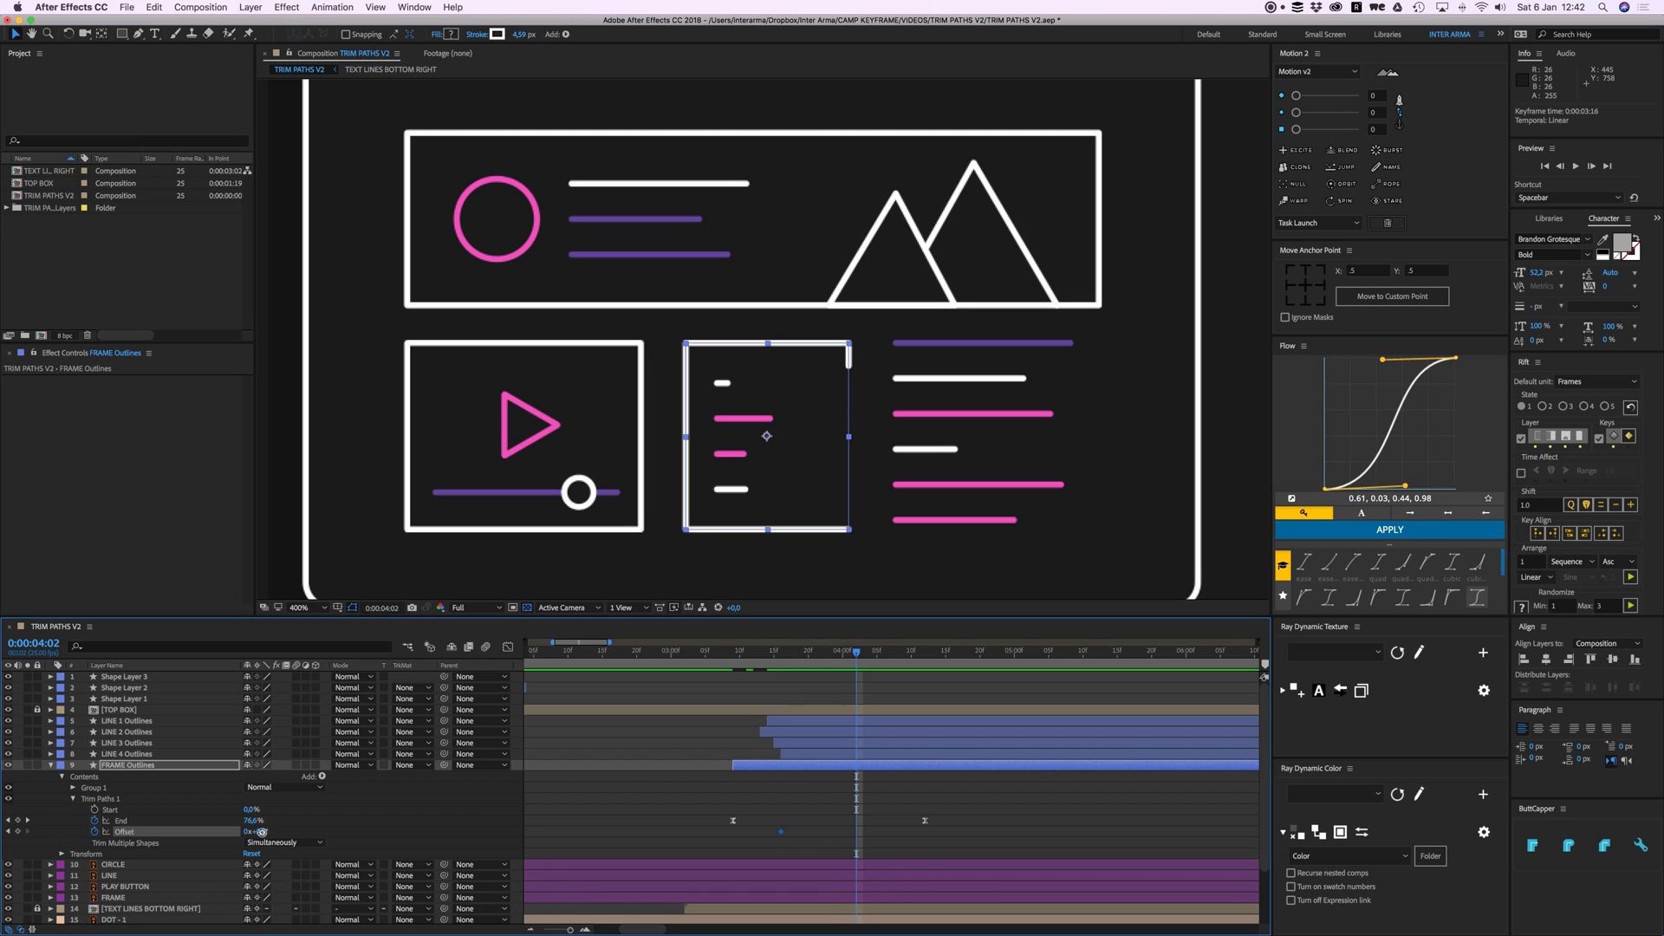
drag(254, 828, 231, 832)
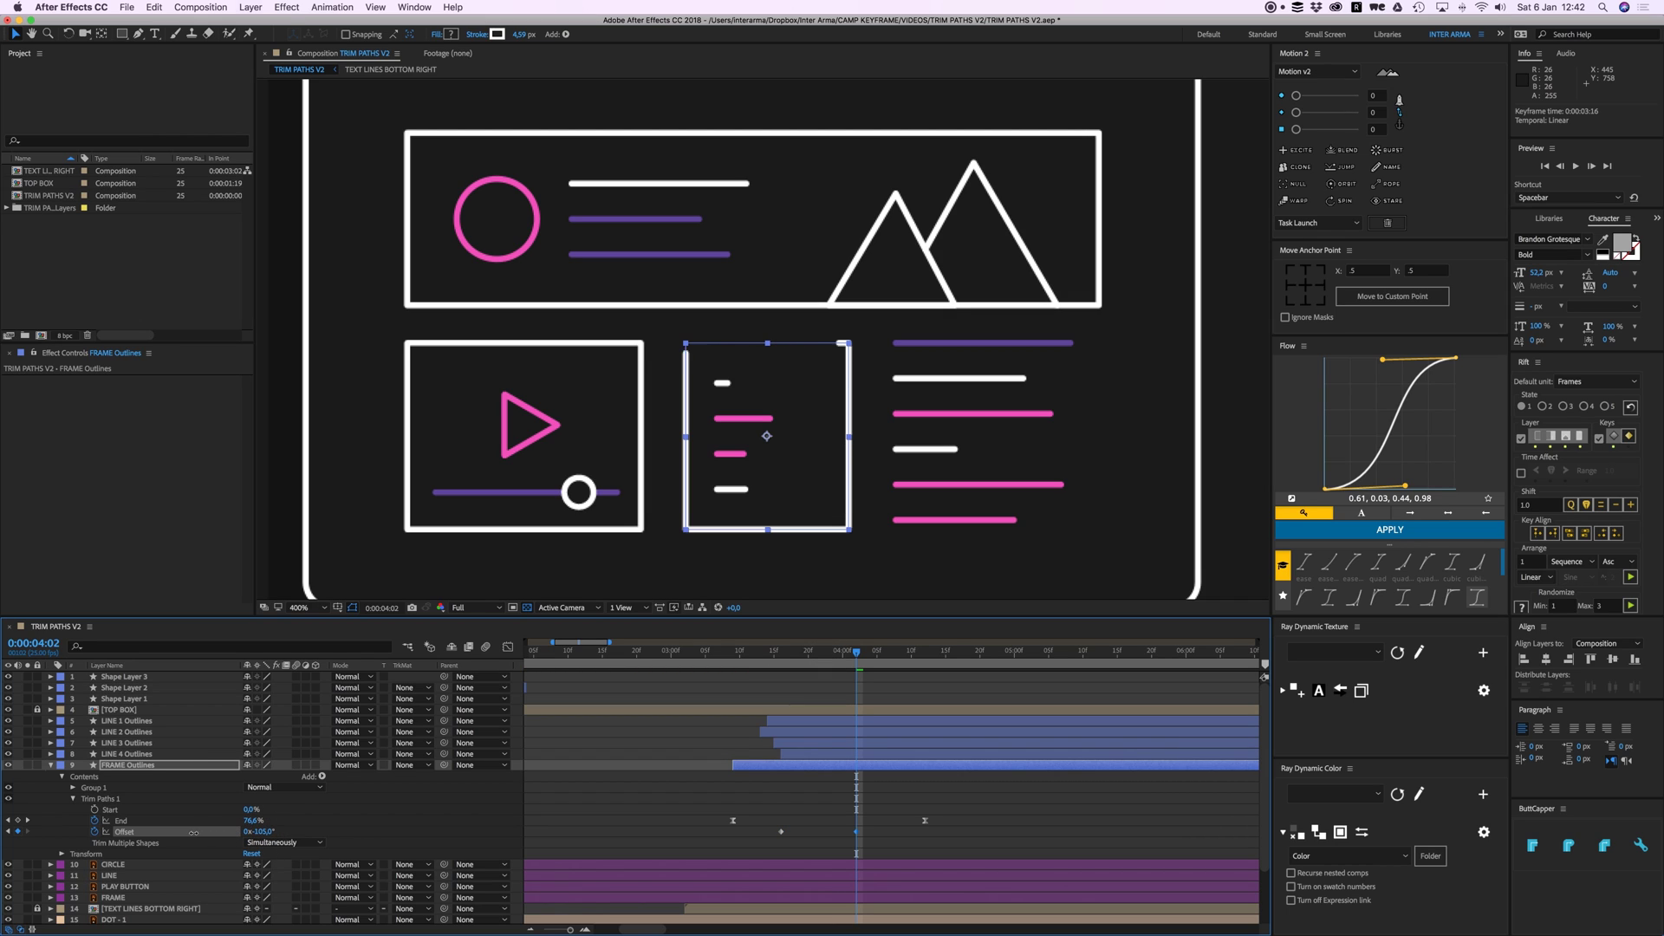
mouse_move(784, 652)
mouse_down()
mouse_move(756, 664)
mouse_move(860, 667)
mouse_move(768, 670)
mouse_up()
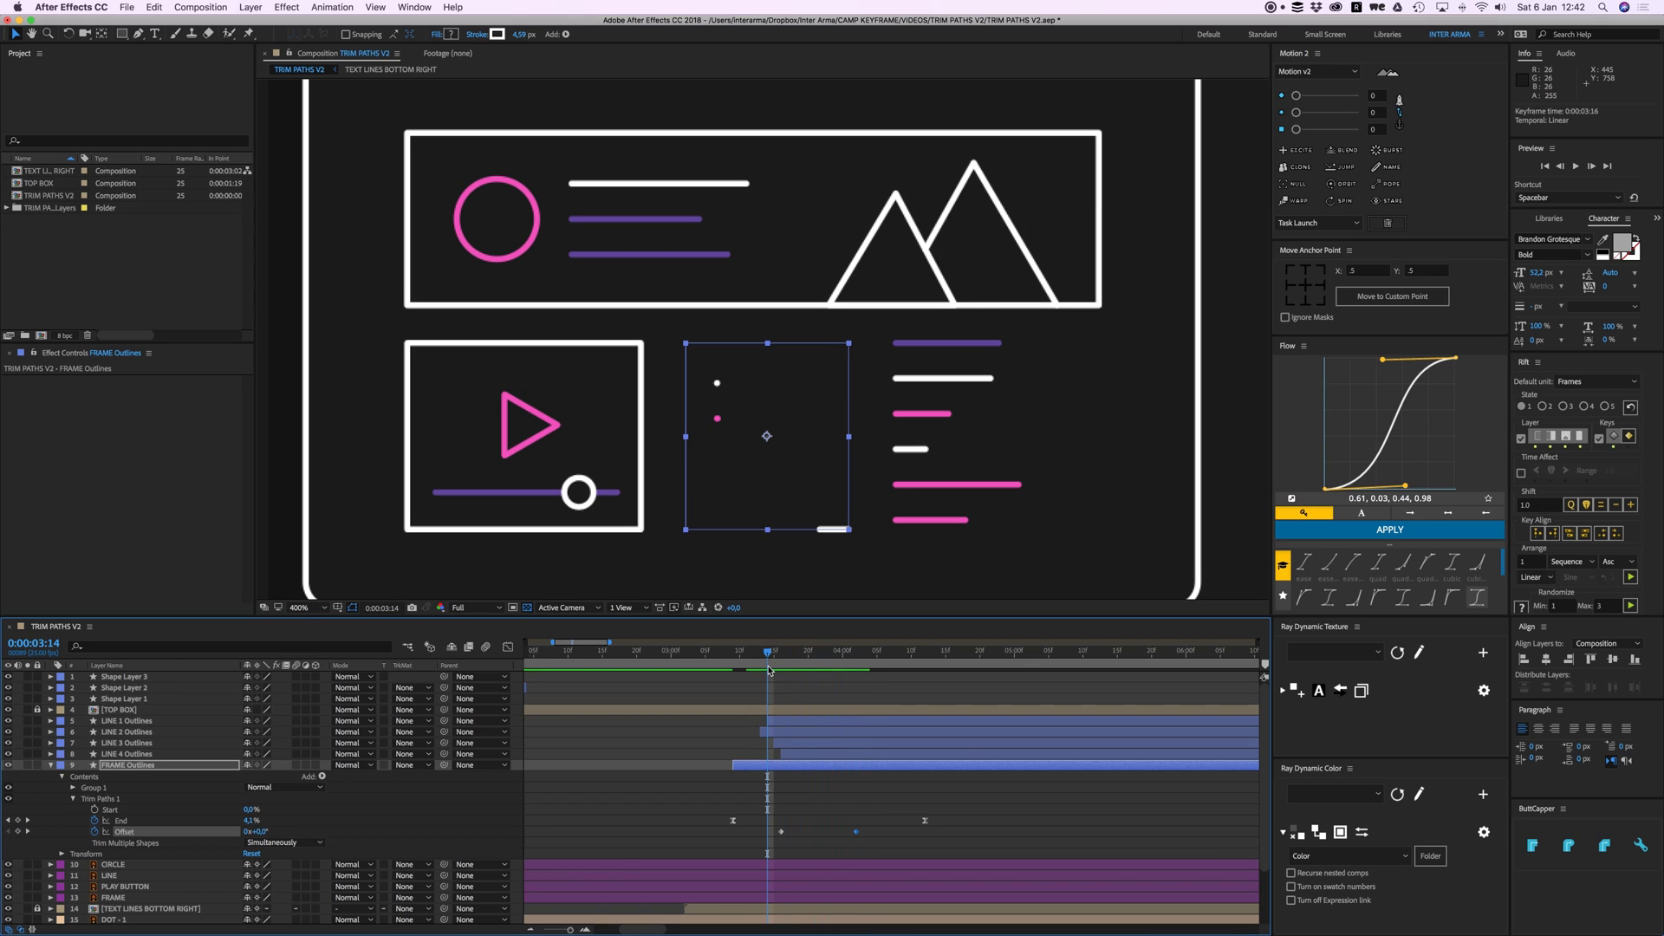
key(space)
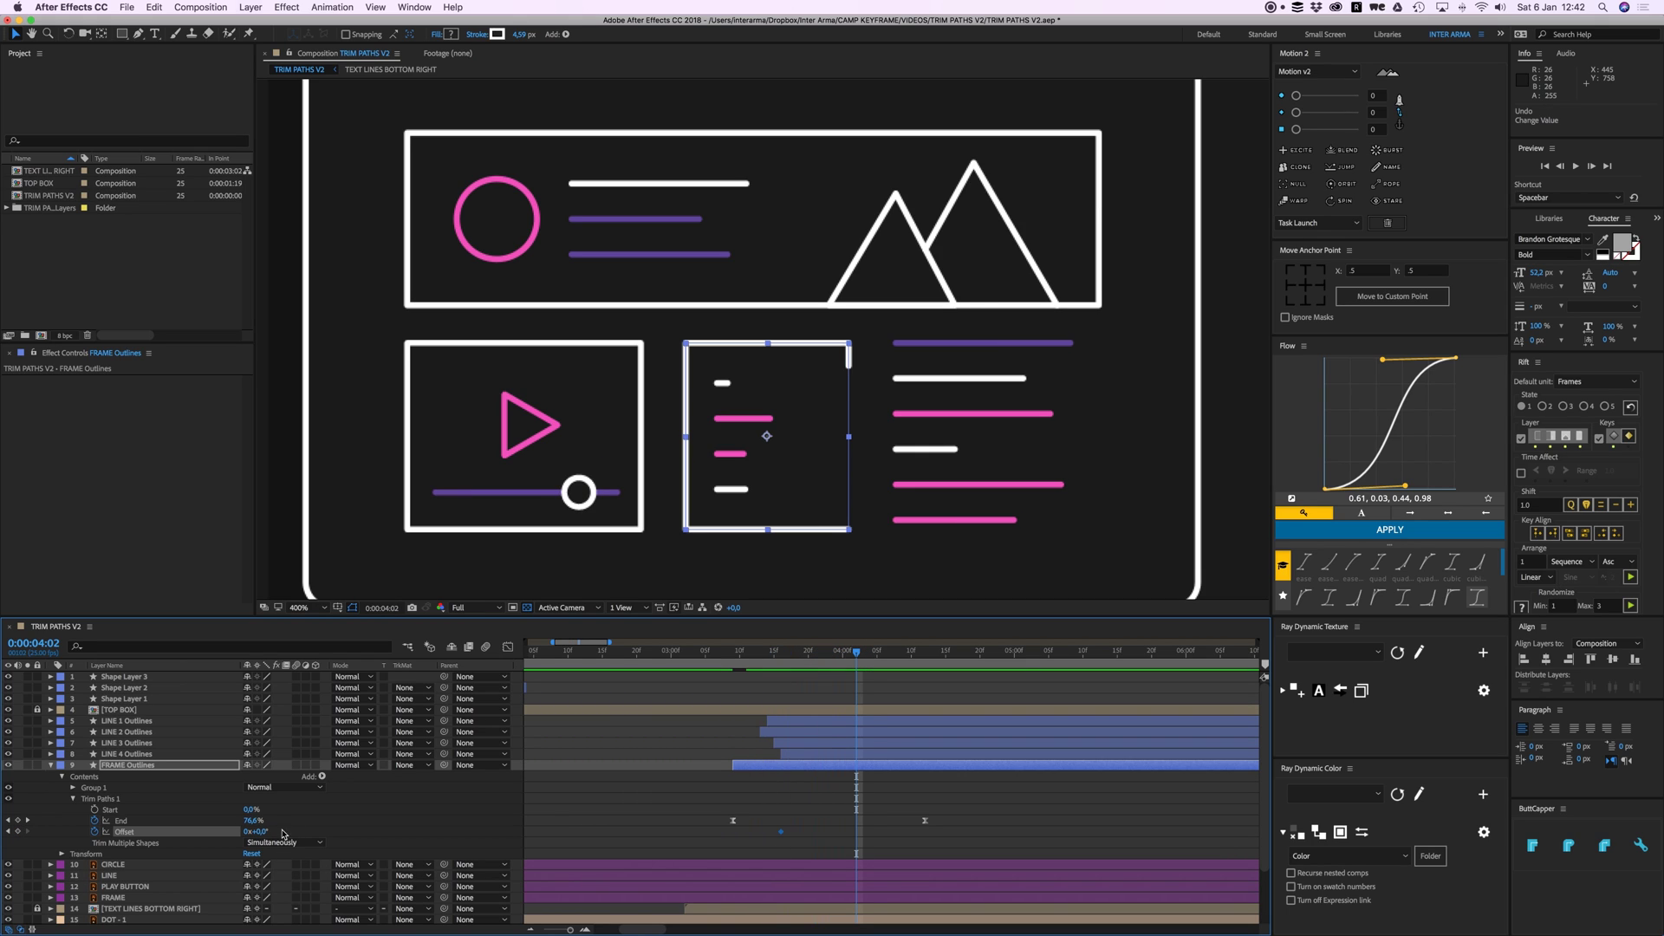
Step: Keyframe the FRAME Outlines Offset from 0° to 210°, aligned with the first and last End keyframes at 0:00:03:09 and 0:00:04:12
key(space)
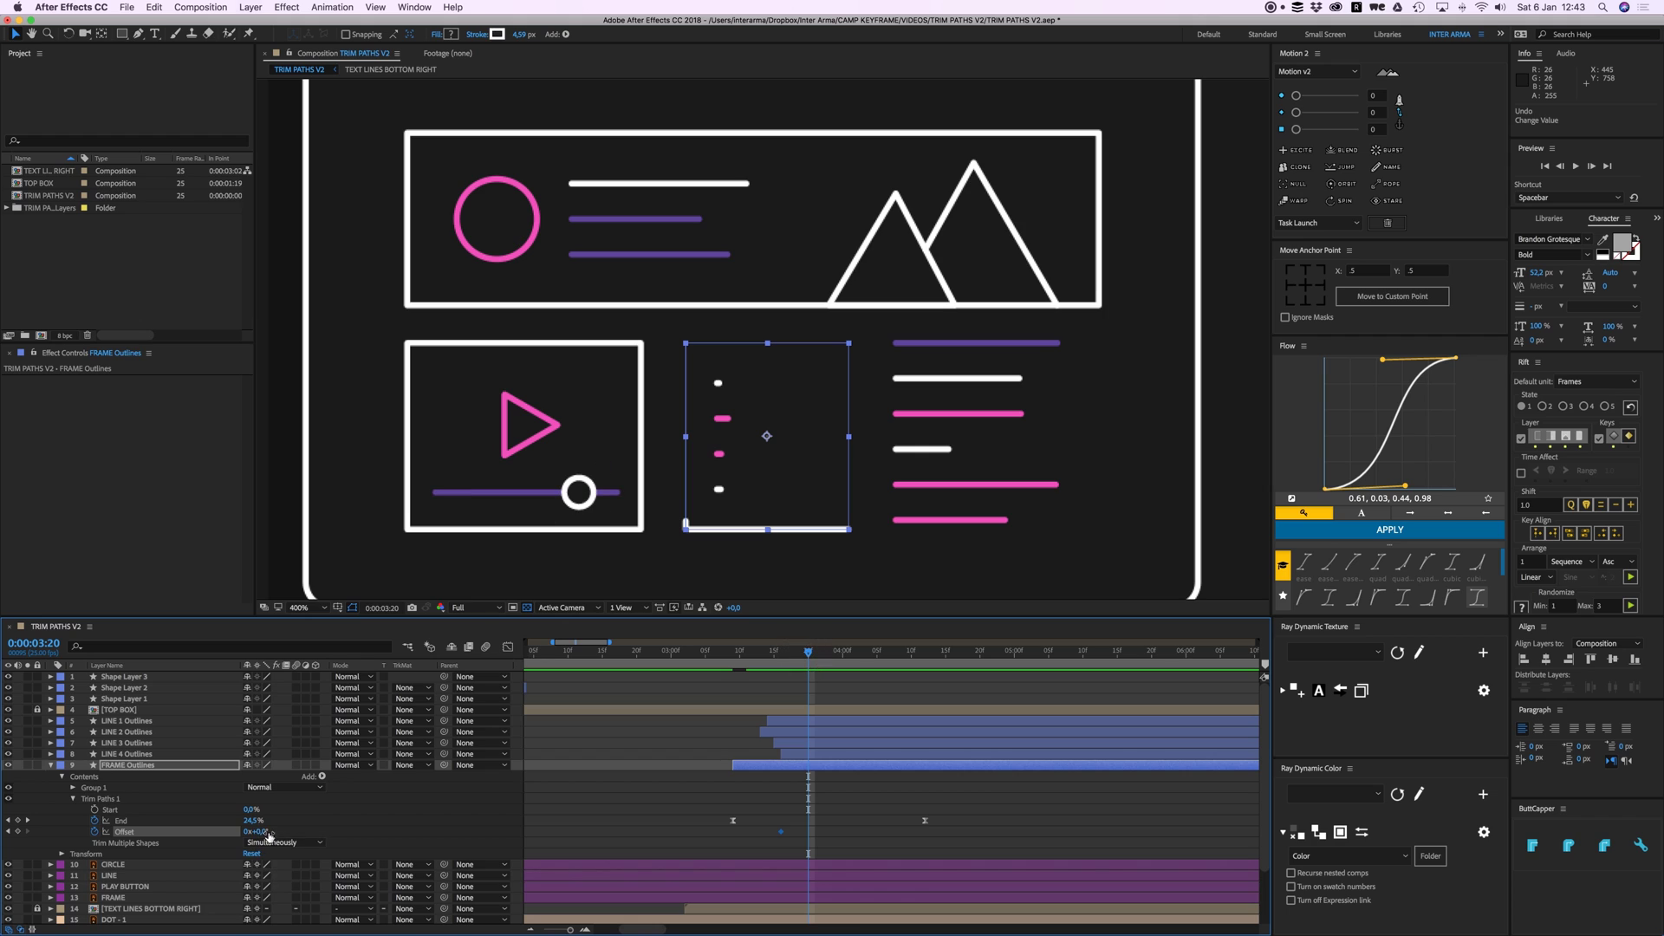
drag(257, 832, 411, 842)
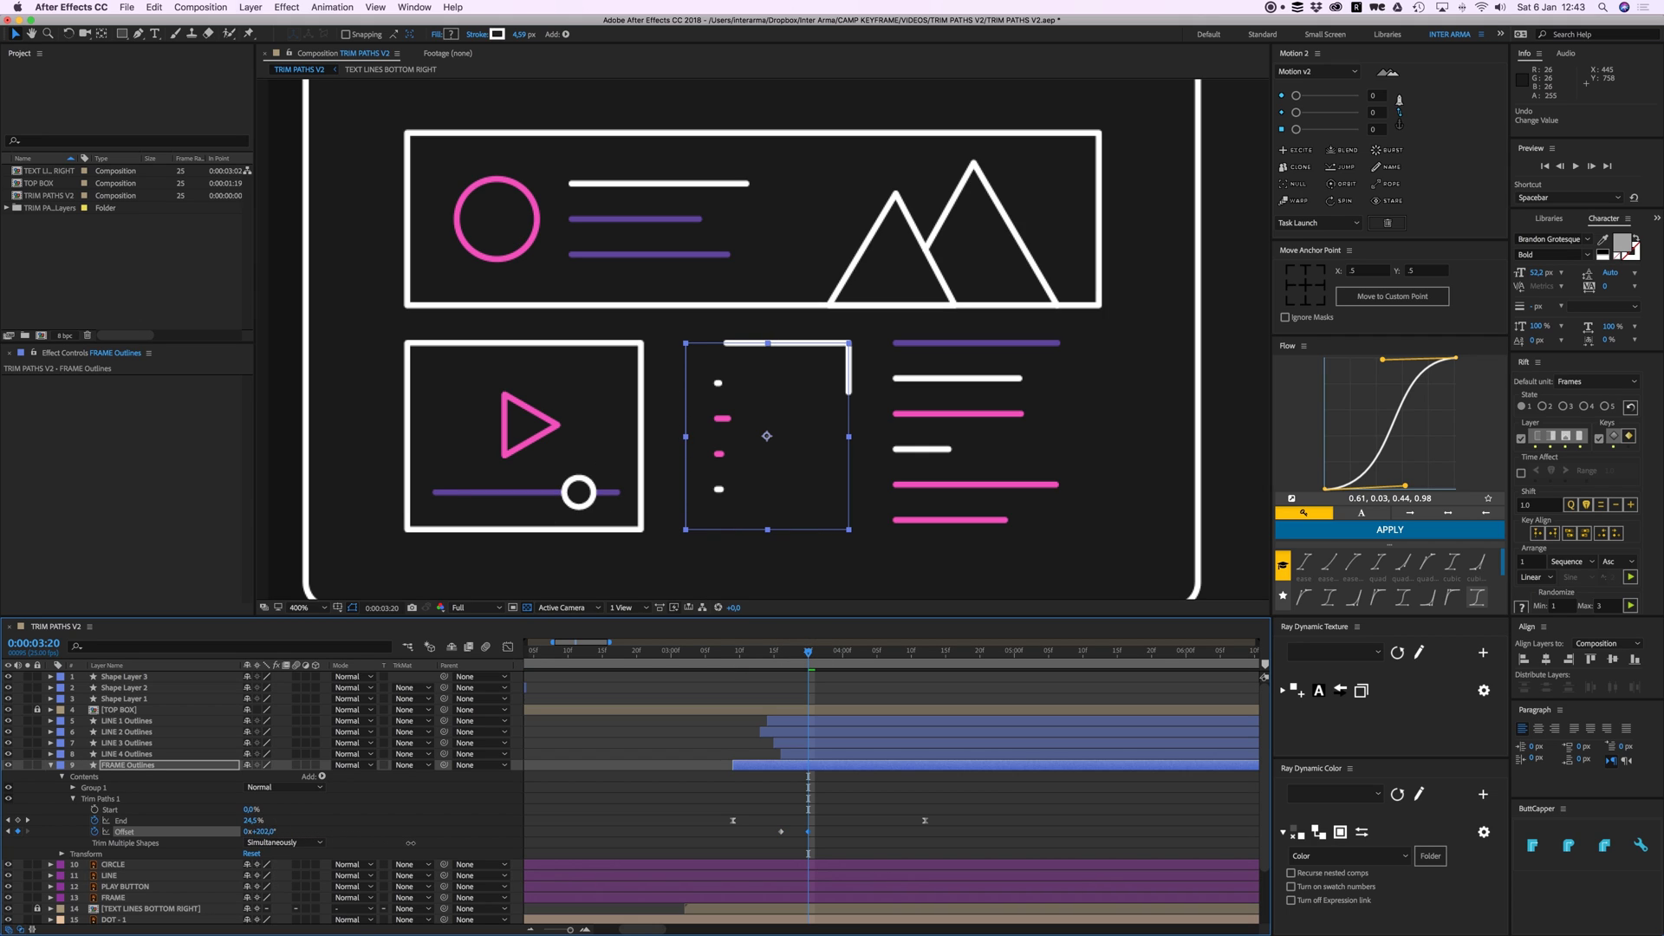
drag(782, 833, 925, 831)
Step: Apply the 0.61, 0.03, 0.44, 0.98 Flow curve to both FRAME Outlines Offset keyframes
right_click(734, 832)
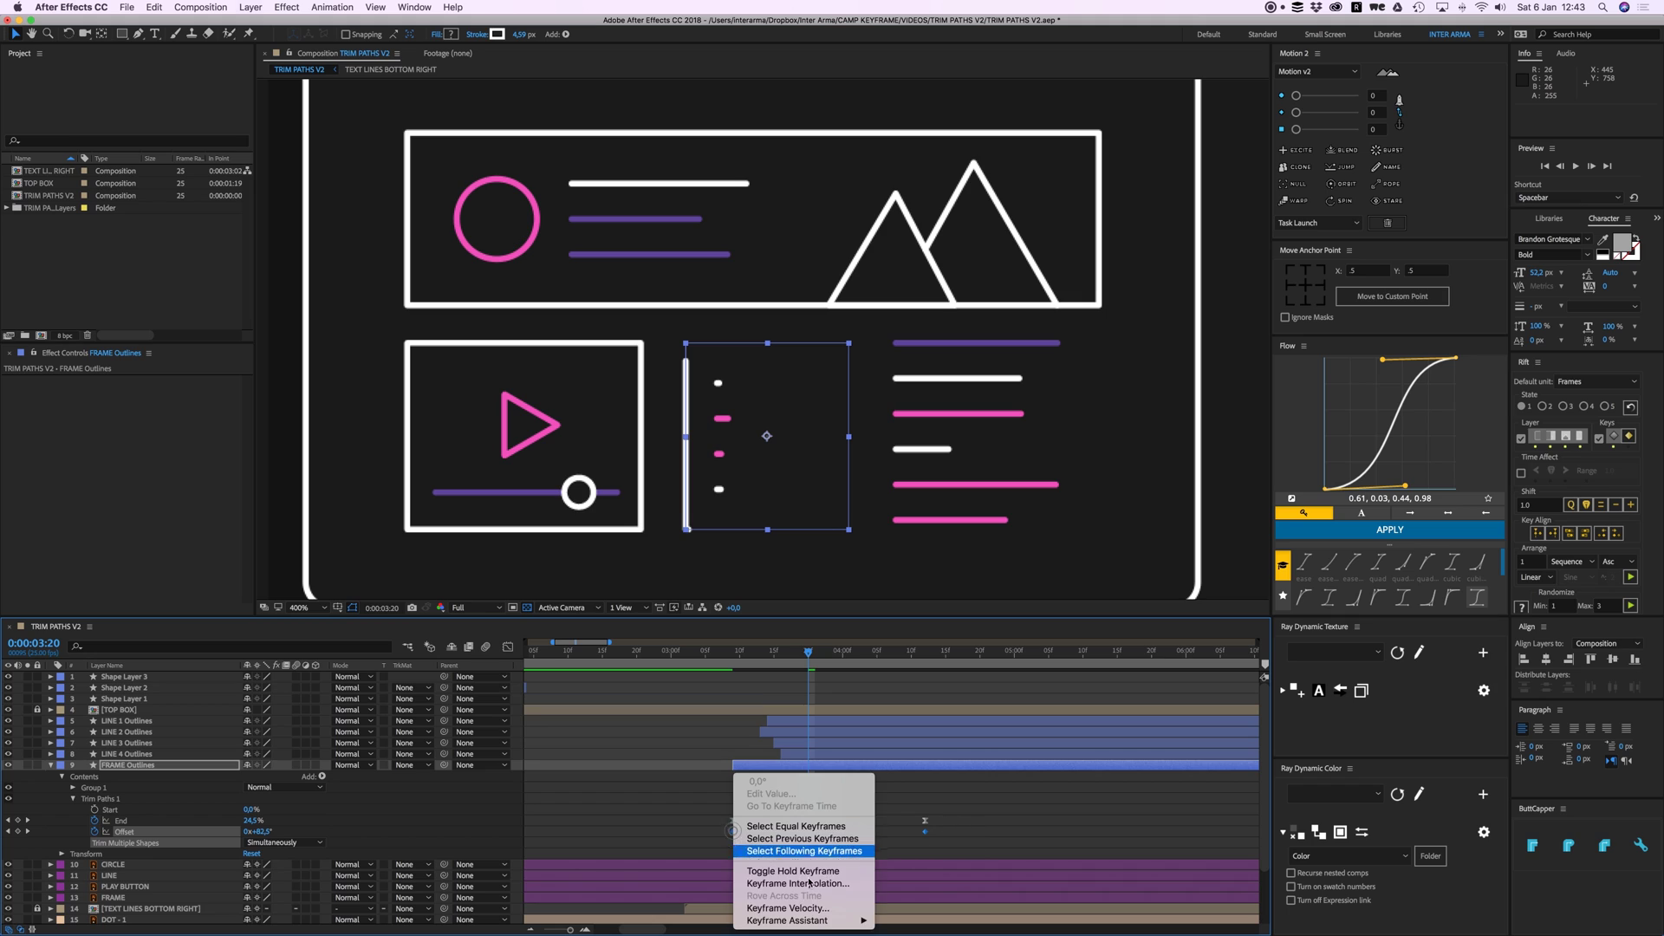
mouse_move(832, 922)
click(930, 850)
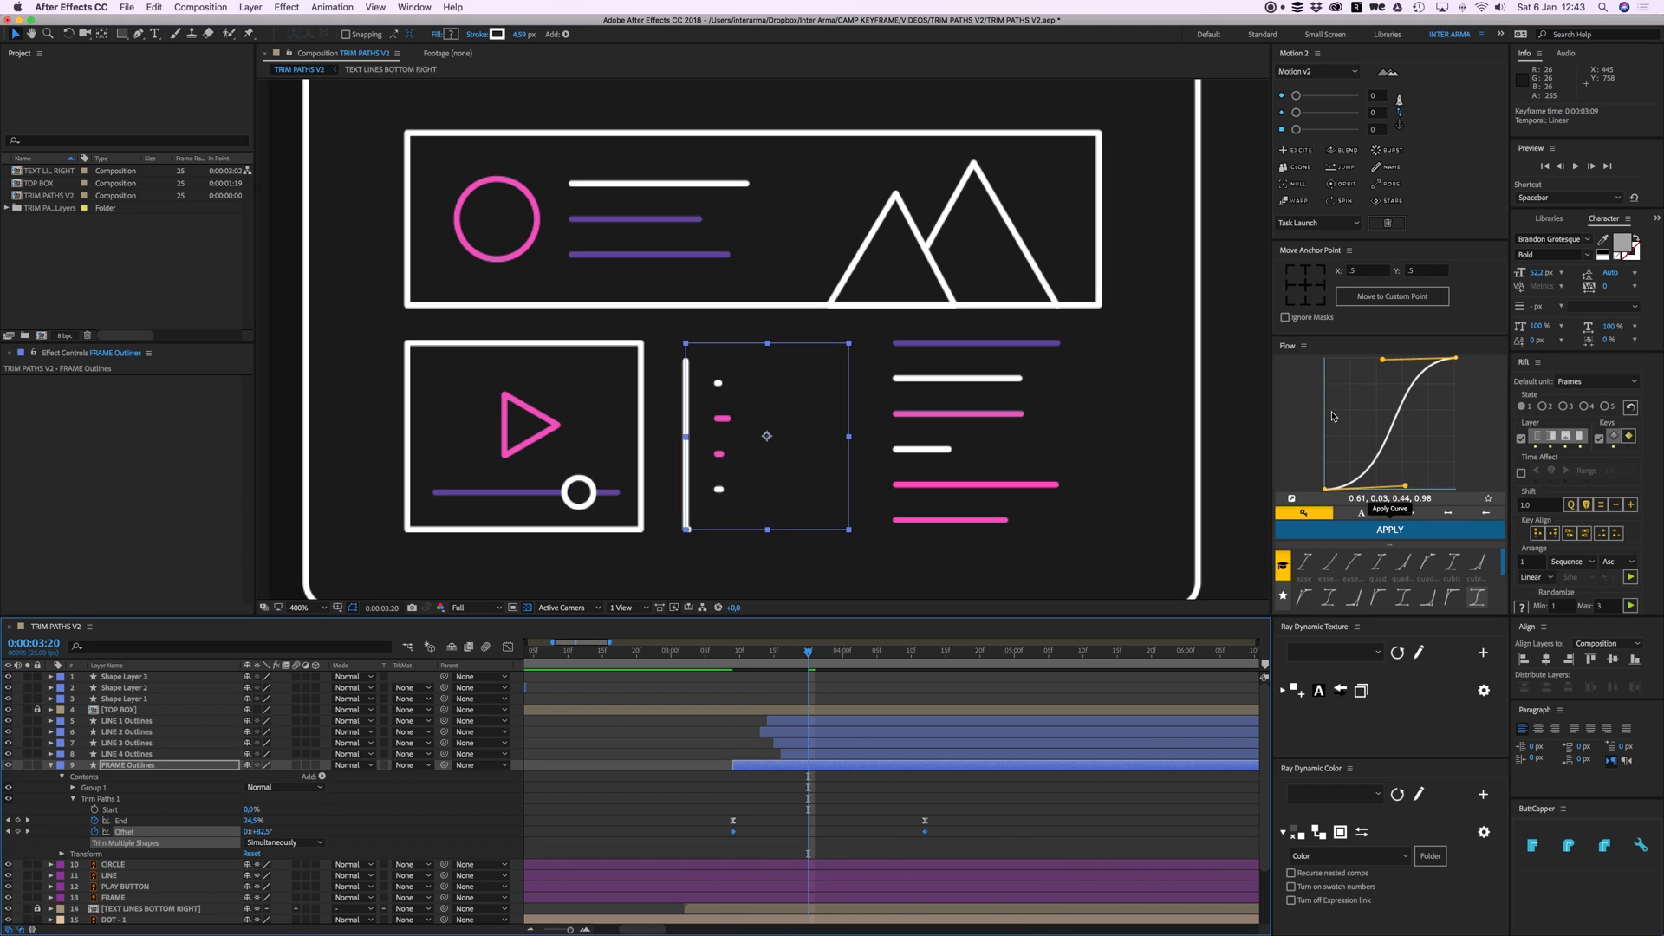
click(1390, 529)
click(856, 818)
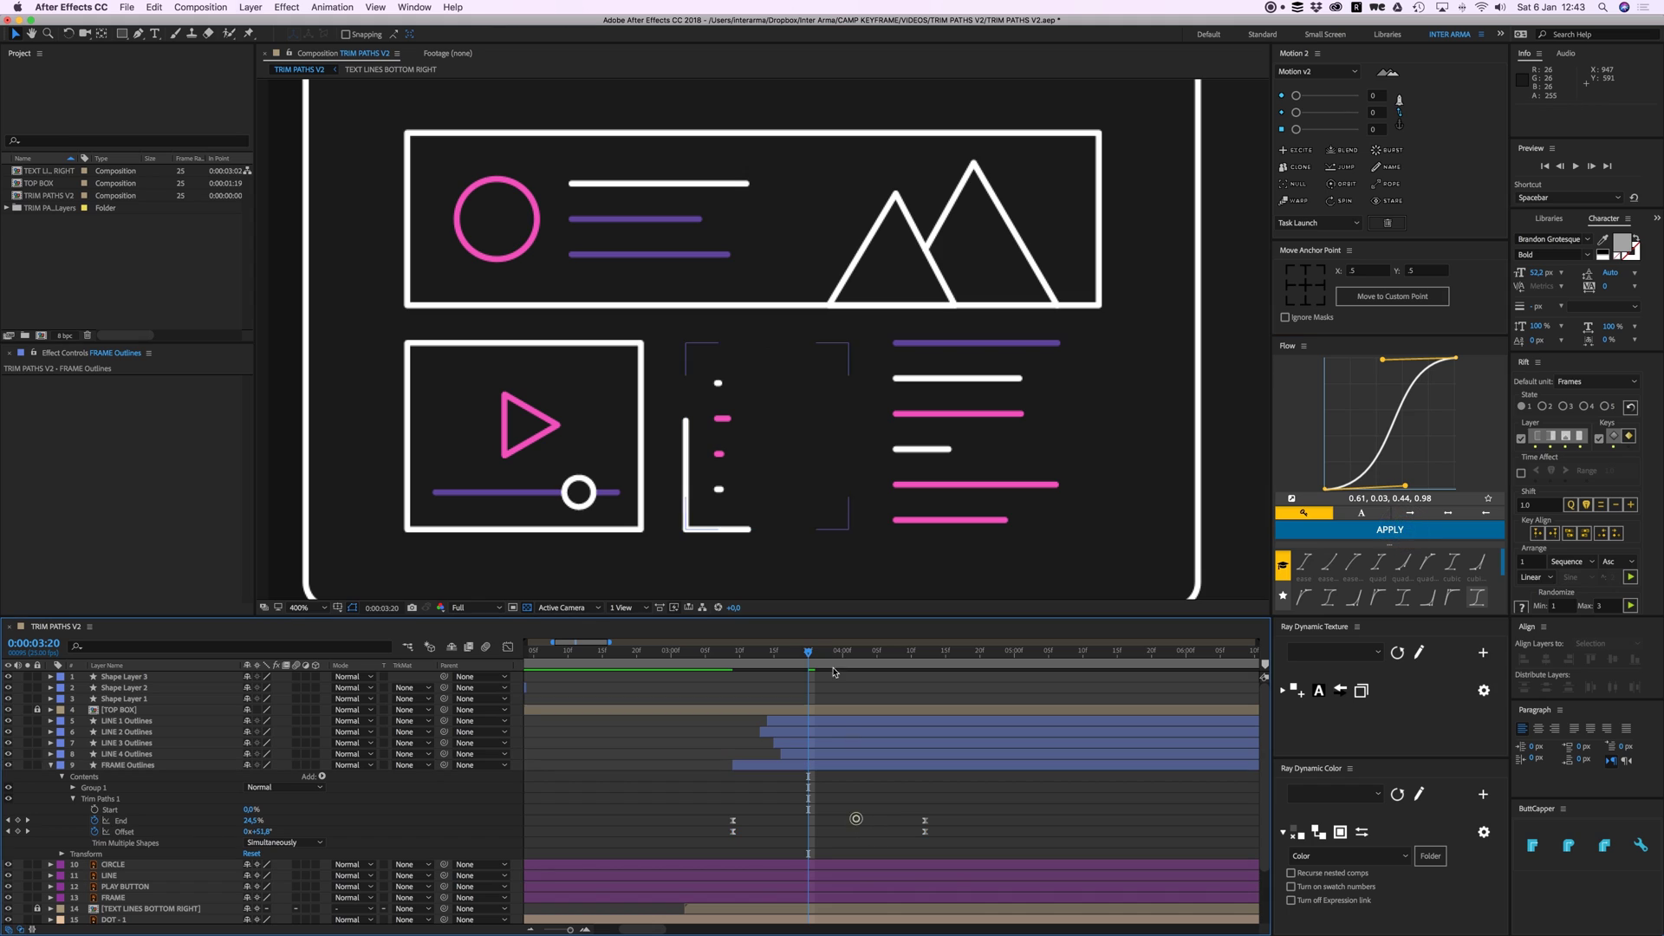
Step: Preview the text box animation from 0:00:03:09 and again from 0:00:02:24
click(735, 655)
key(space)
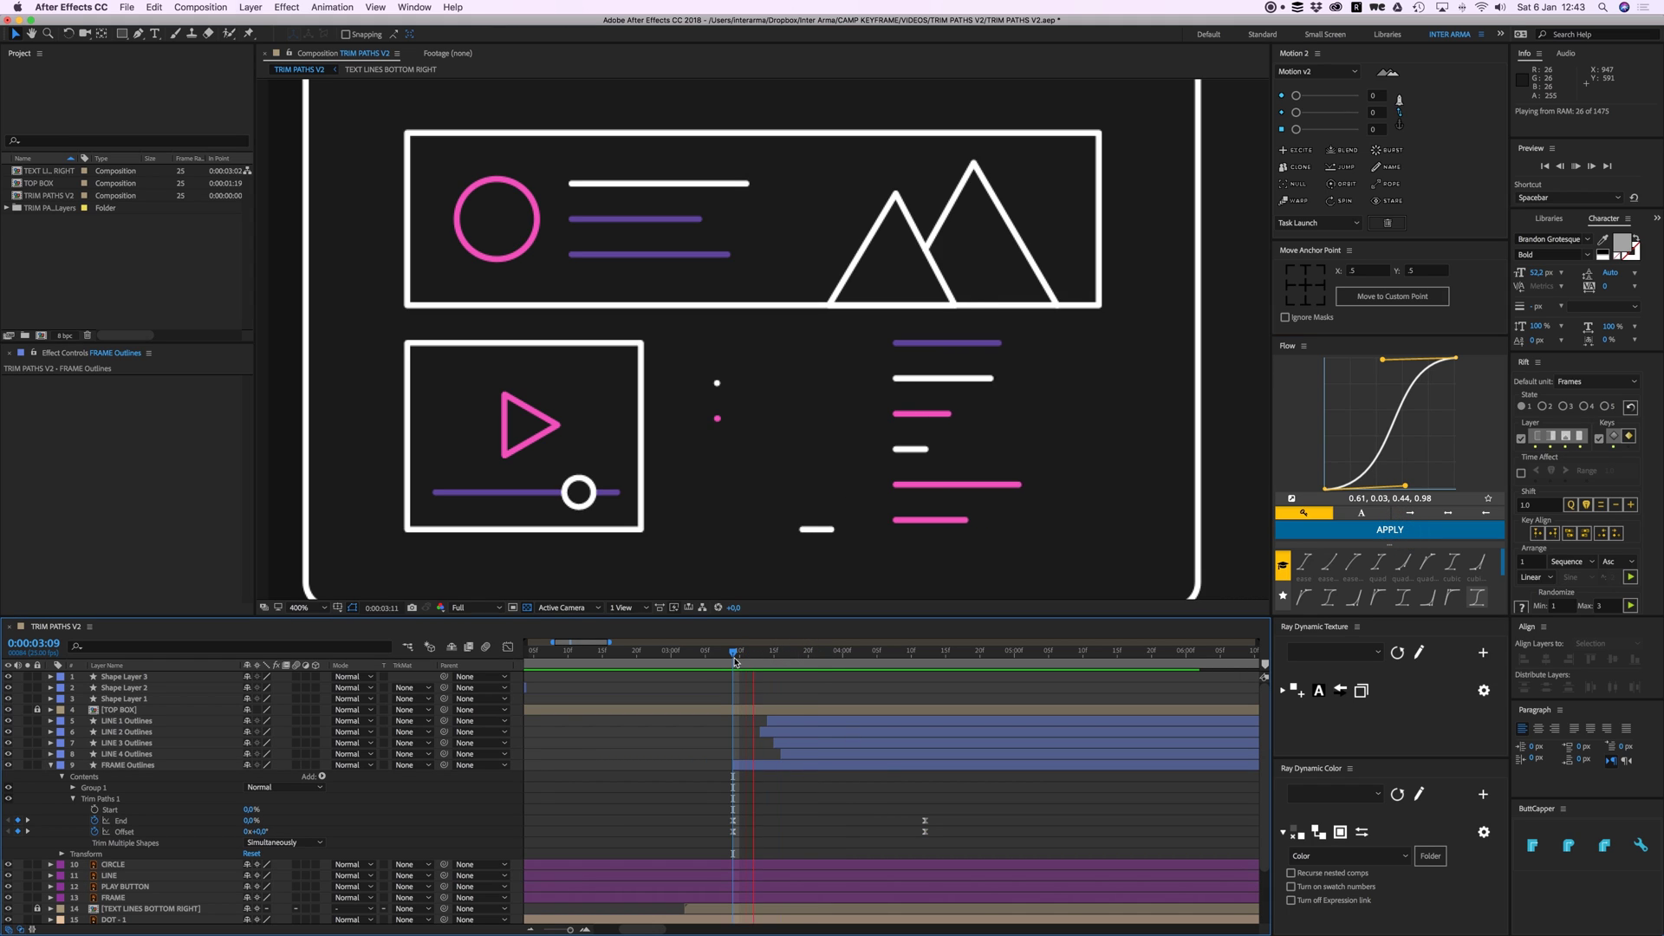
drag(772, 649, 664, 652)
key(space)
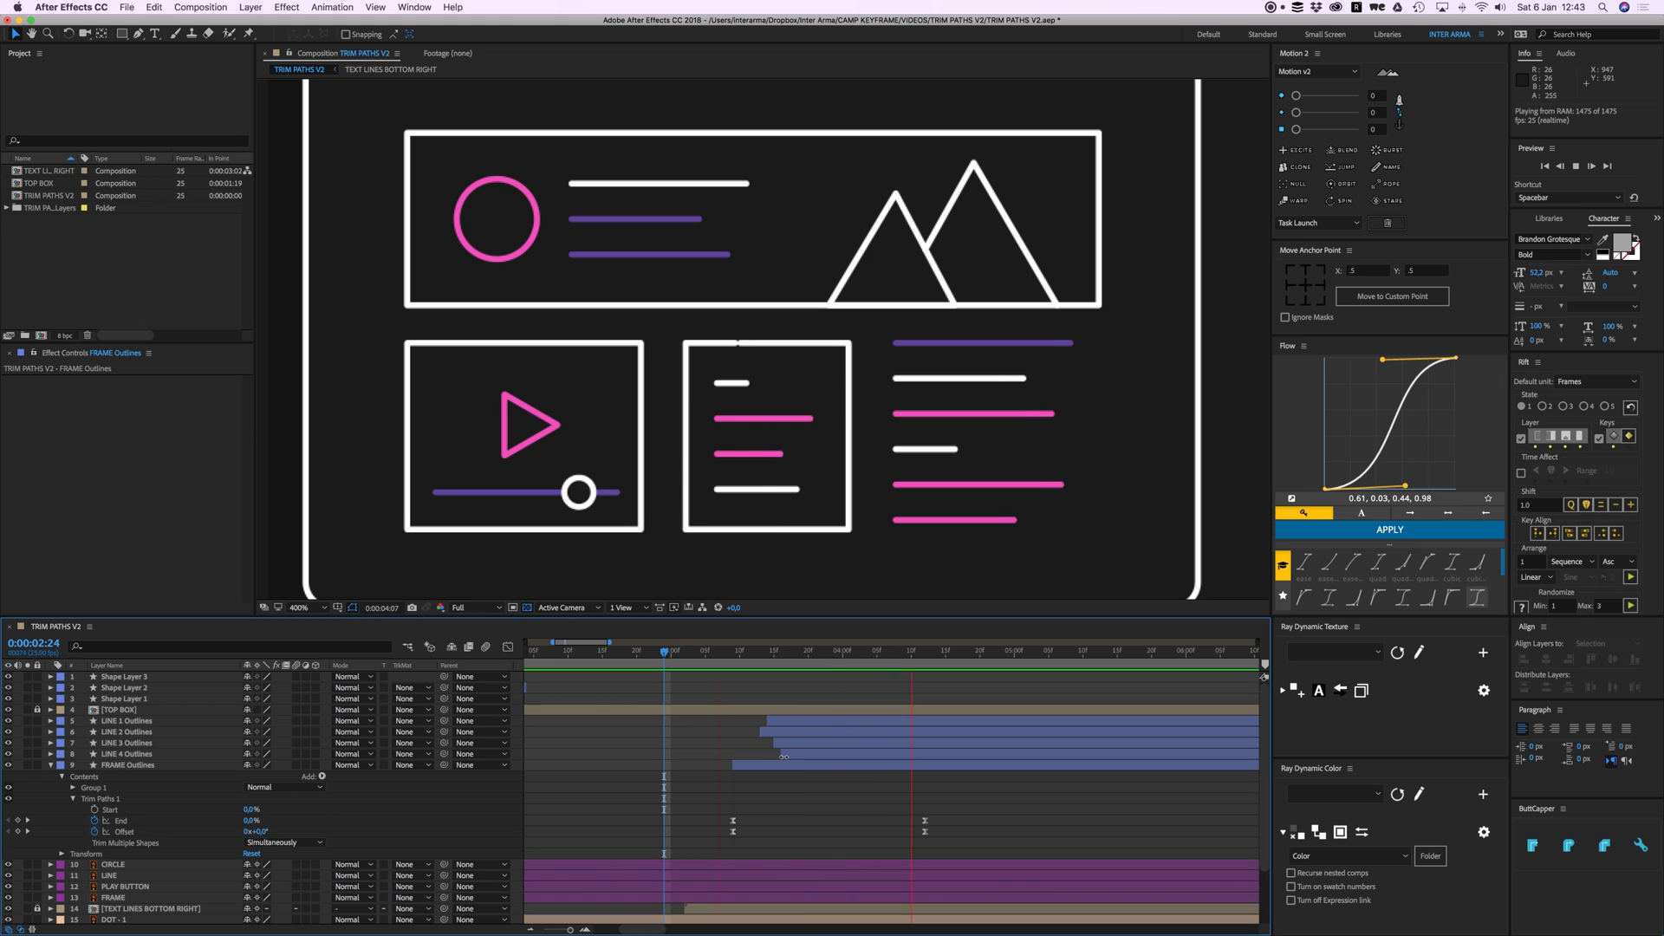
Step: Shift FRAME Outlines and its keyframes five frames earlier, trim its in point to 0:00:03:09, and preview the animation
drag(823, 766, 789, 766)
drag(735, 655, 670, 655)
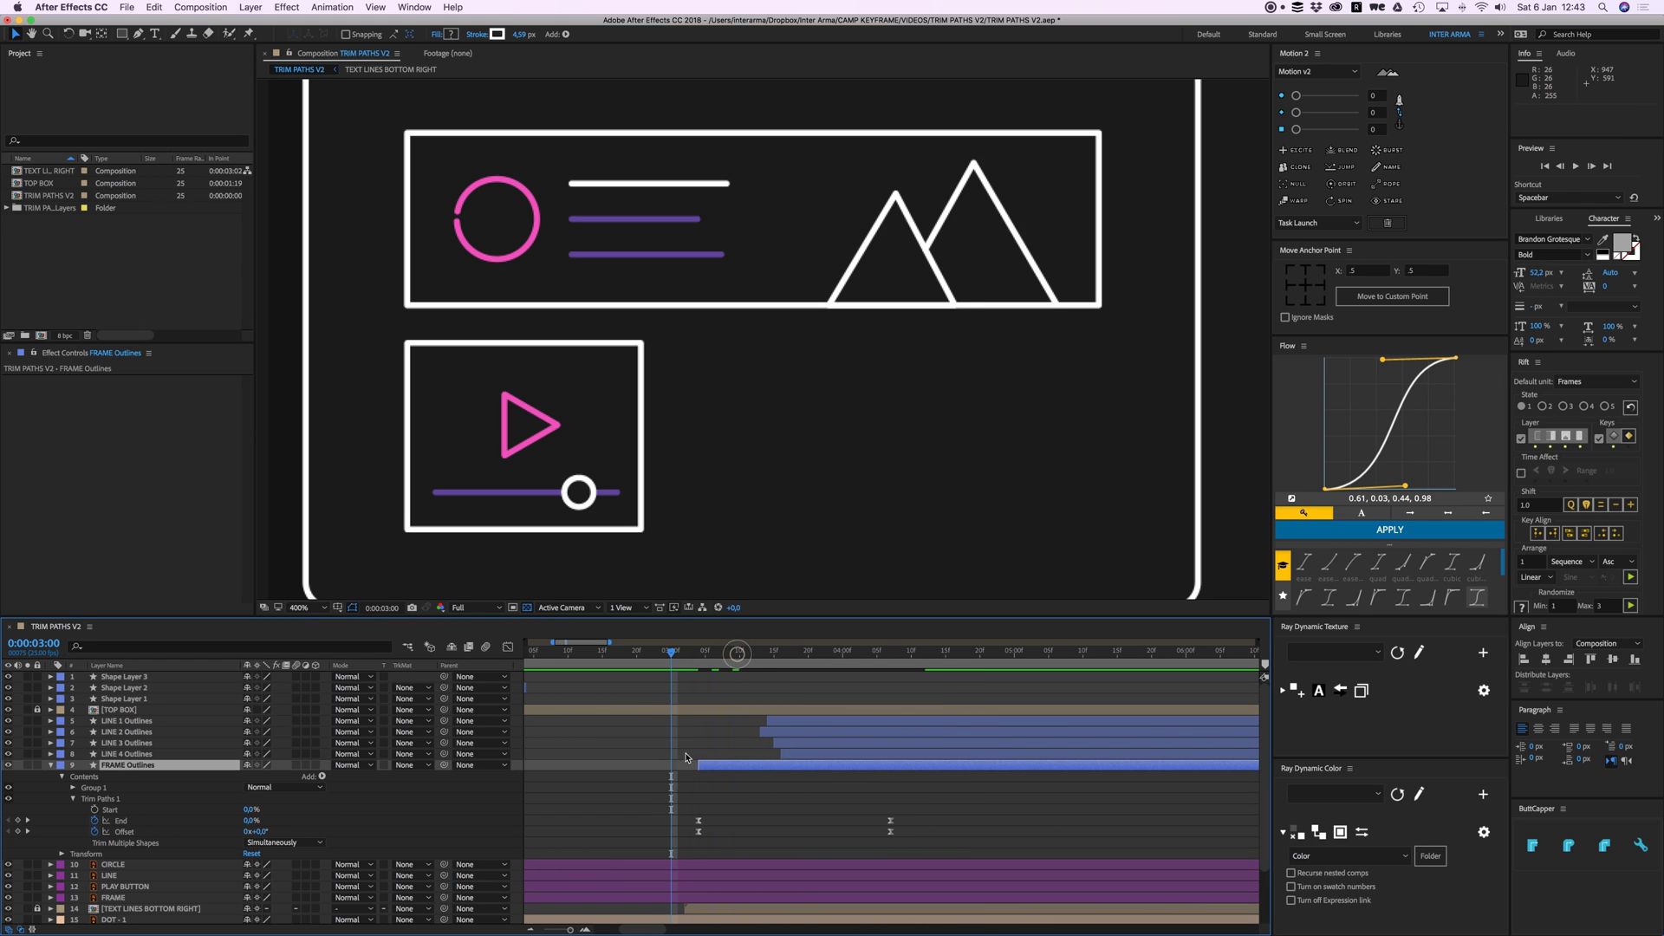
key(space)
drag(697, 763, 733, 764)
drag(725, 649, 685, 652)
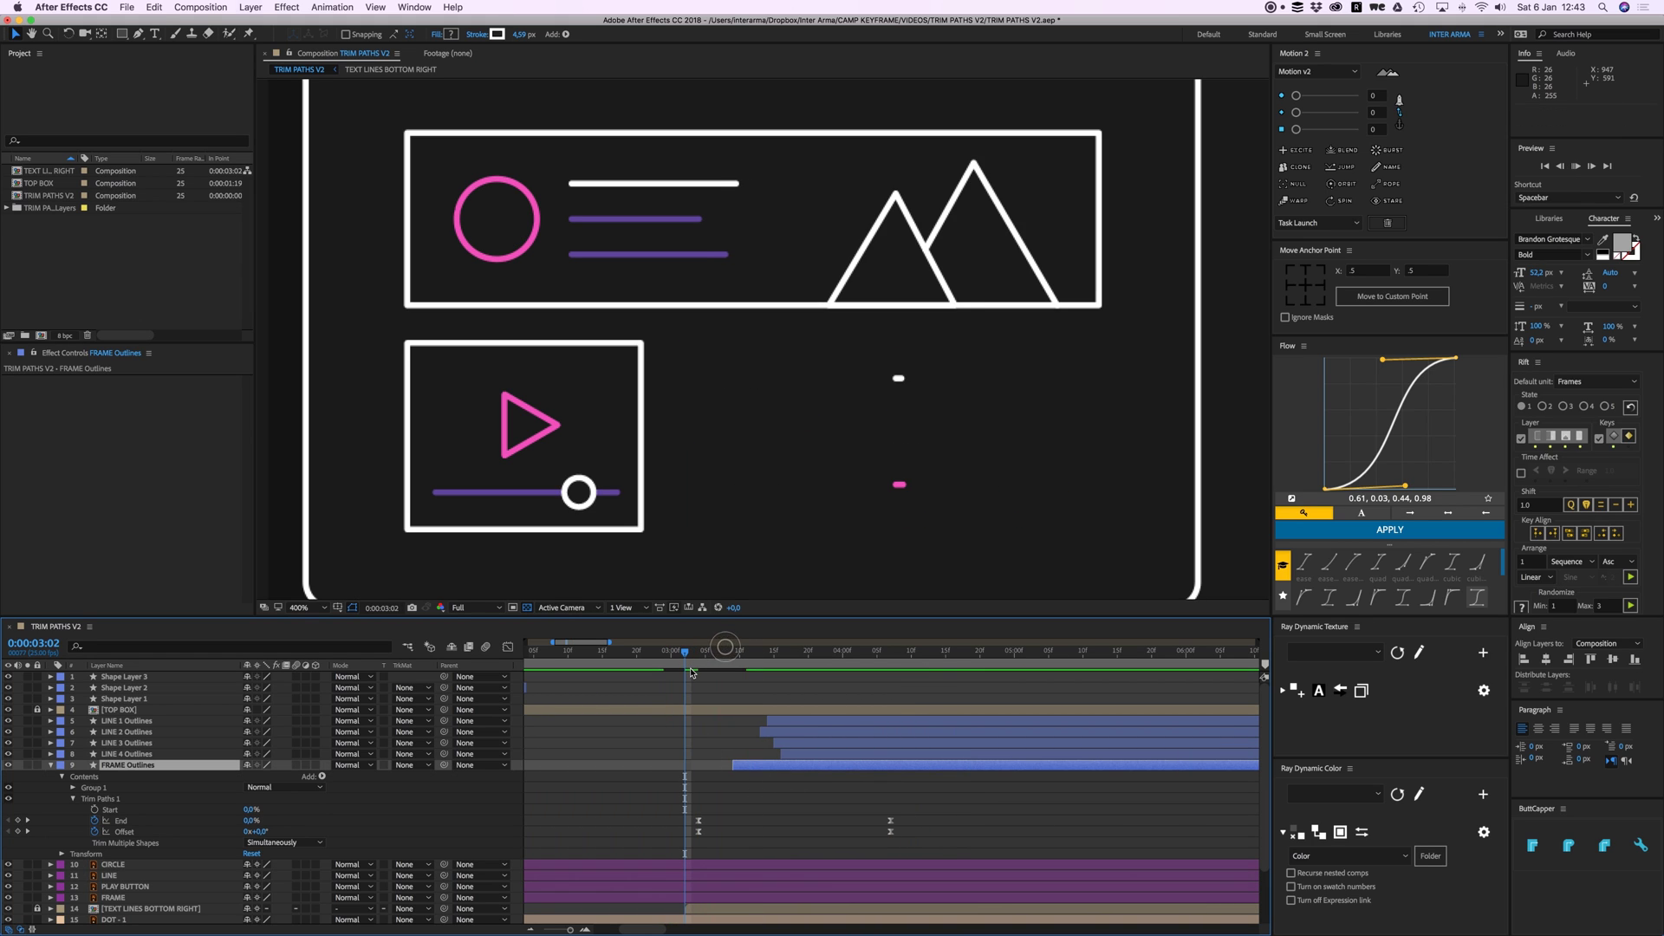
key(space)
key(space)
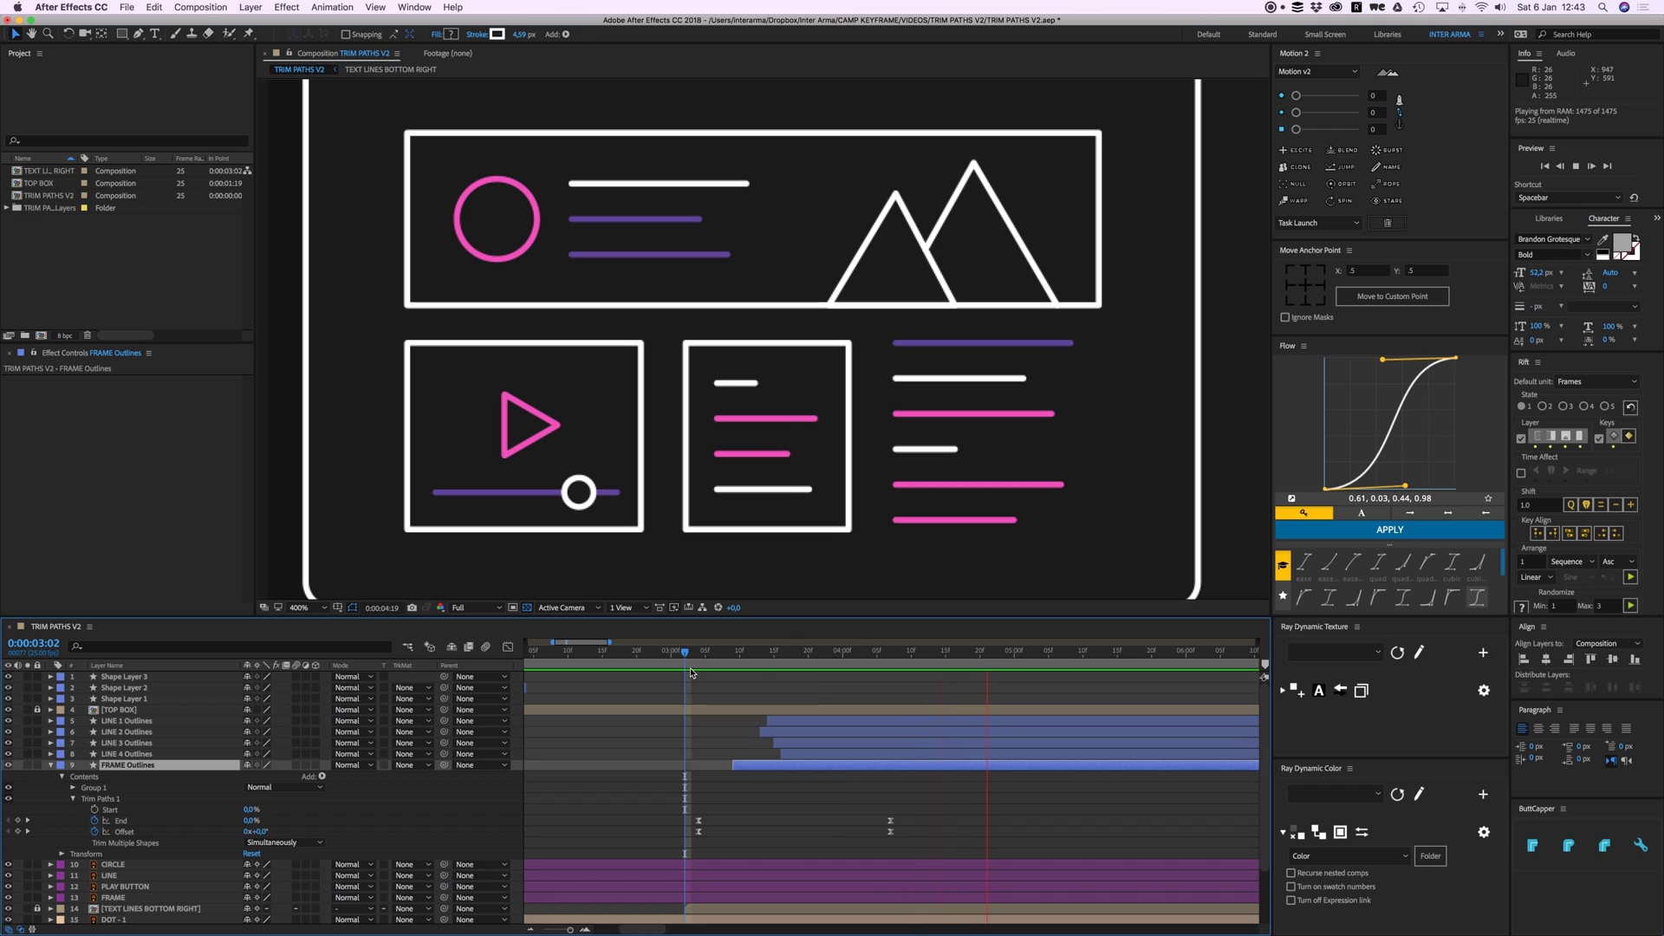
Step: Pre-compose the LINE 1 to LINE 4 Outlines and FRAME Outlines layers as TEXT BOX MIDDLE
drag(859, 501, 859, 438)
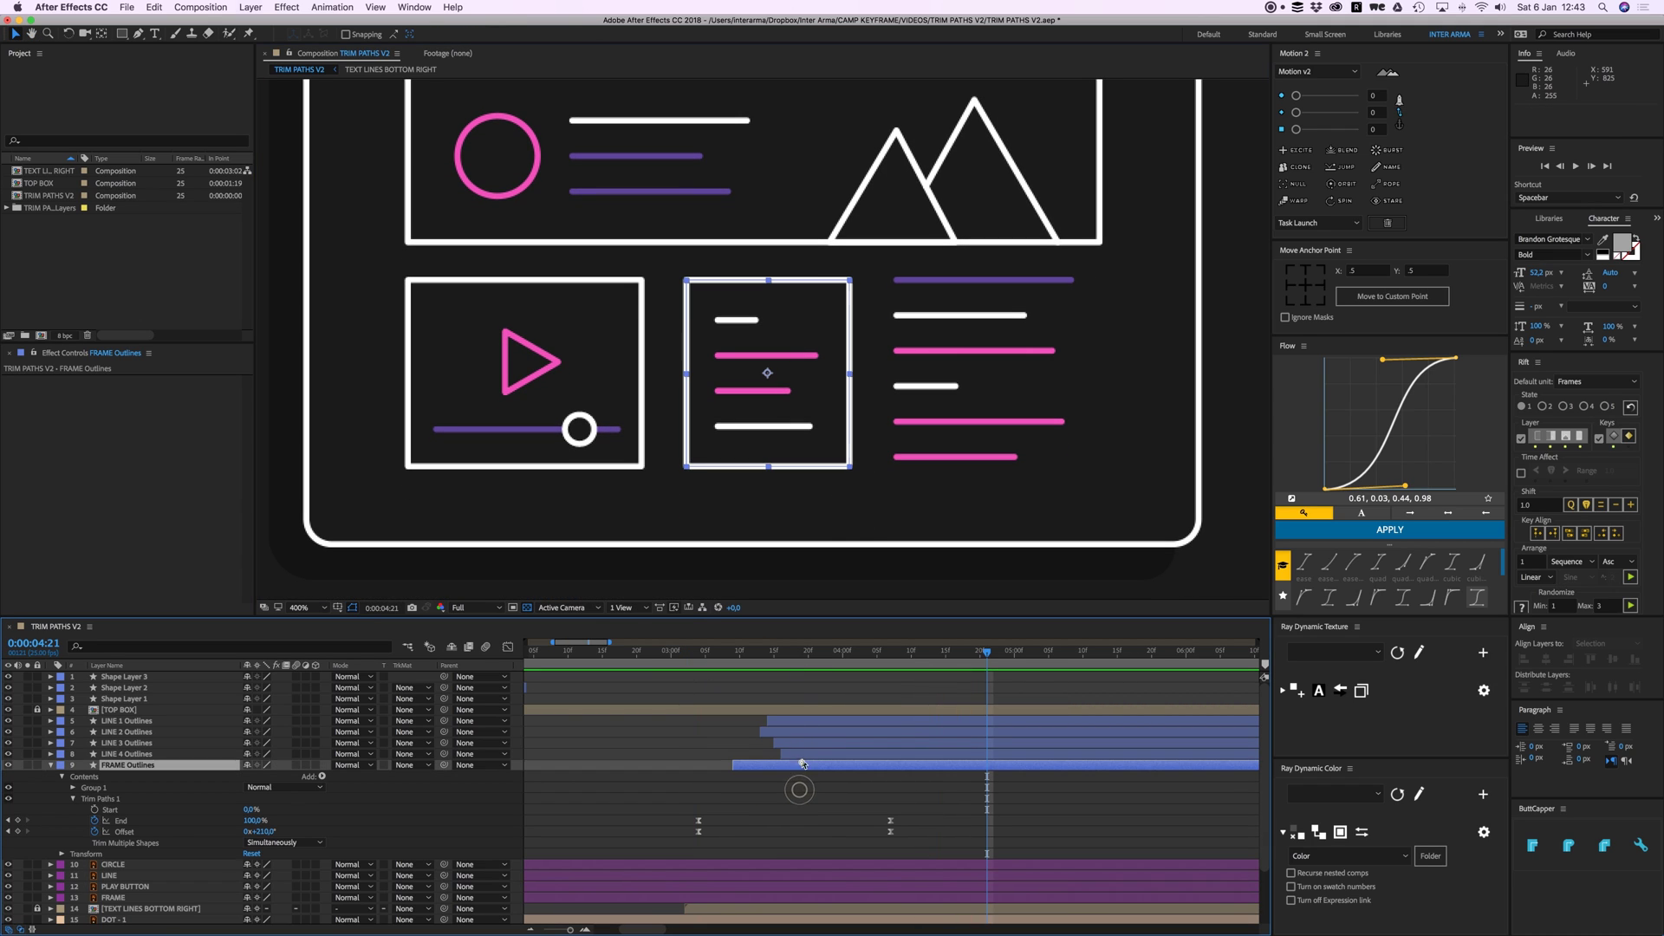
shift+click(790, 725)
key(super+shift+c)
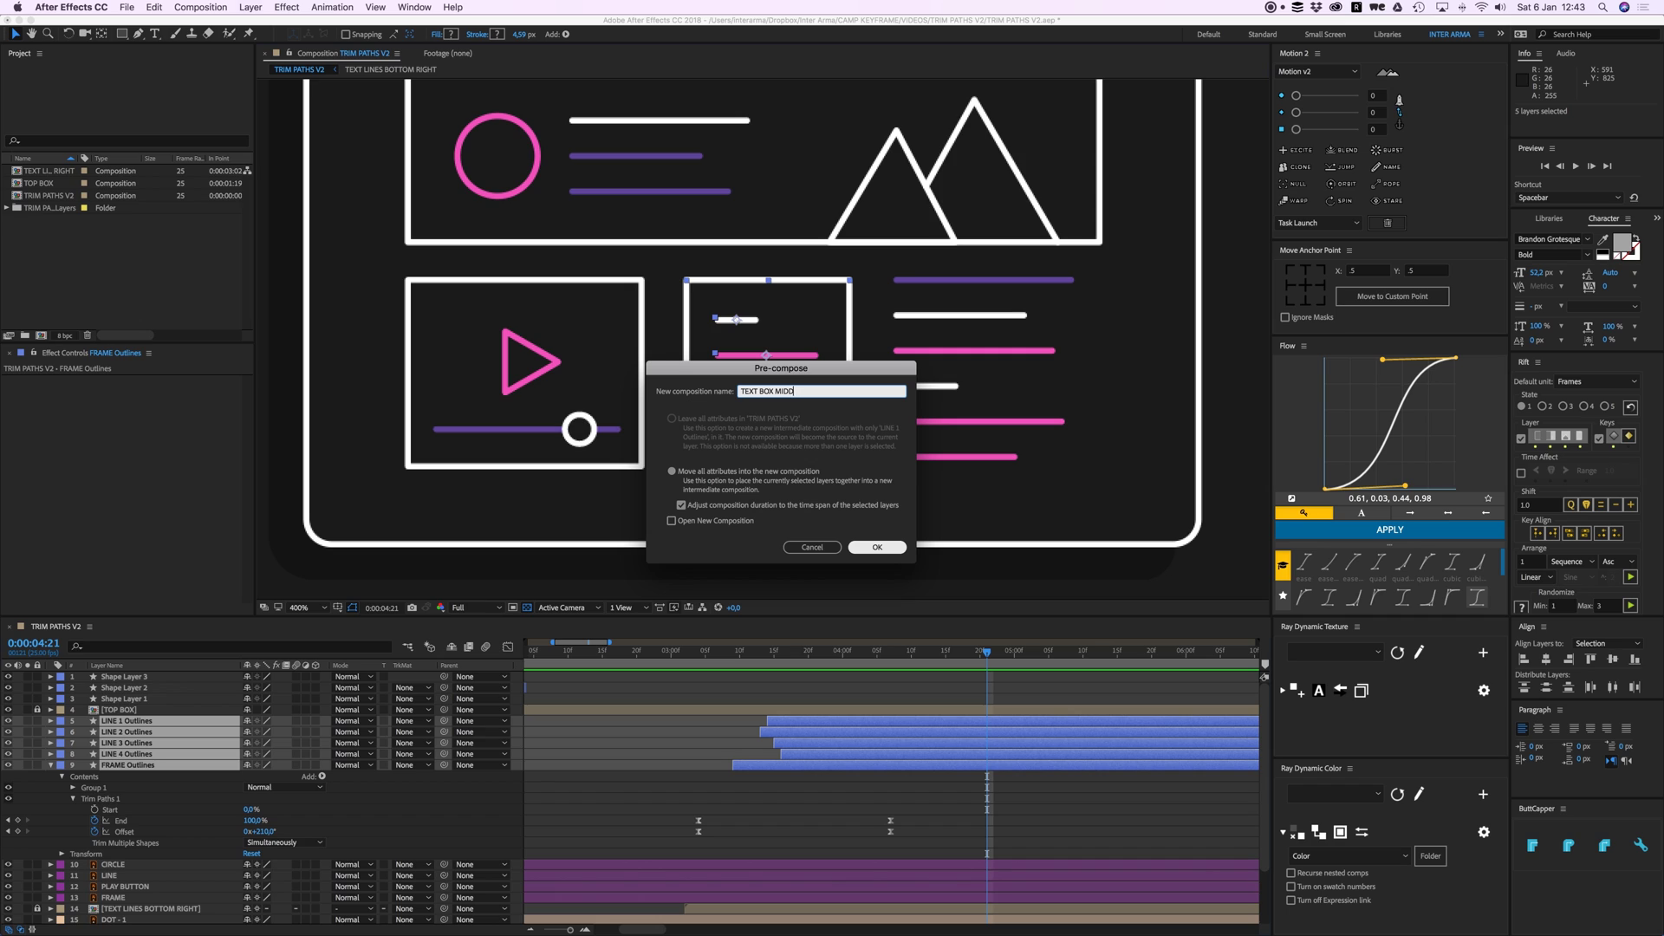
key(Return)
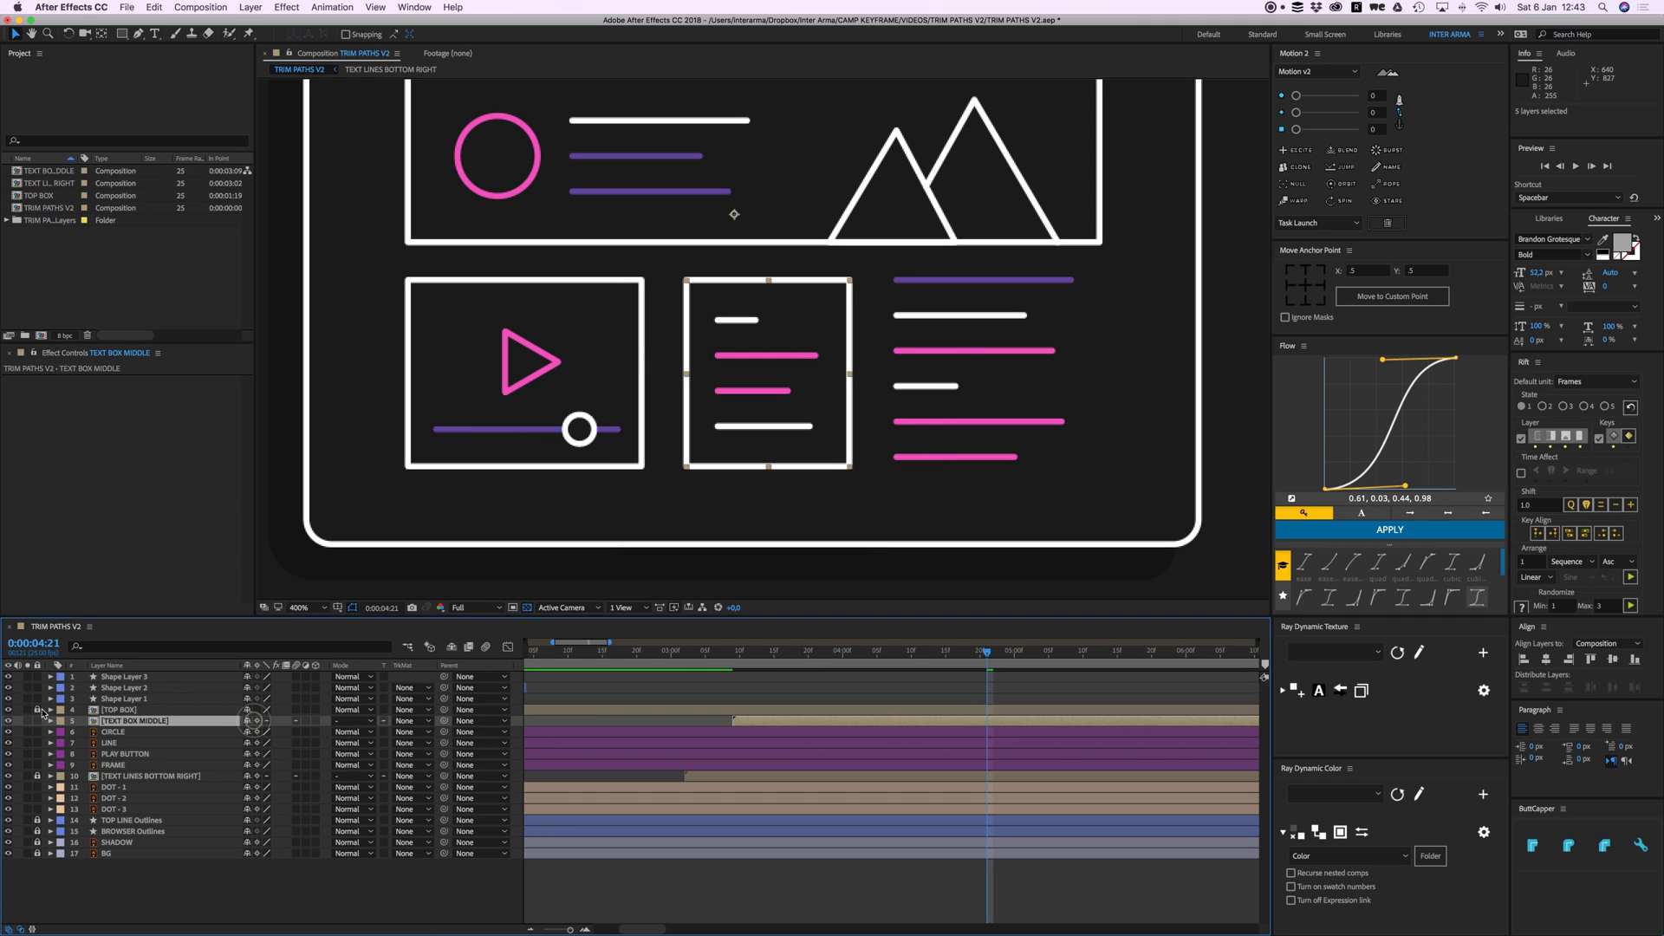
Step: Stack TOP BOX, TEXT BOX MIDDLE and TEXT LINES BOTTOM RIGHT together directly below DOT - 3 and lock all three
click(257, 710)
shift+click(117, 710)
drag(122, 711, 40, 816)
shift+click(147, 778)
click(37, 809)
Step: Check the video player's CIRCLE, LINE, PLAY BUTTON and FRAME layers, and try moving CIRCLE below LINE before undoing the move
click(130, 775)
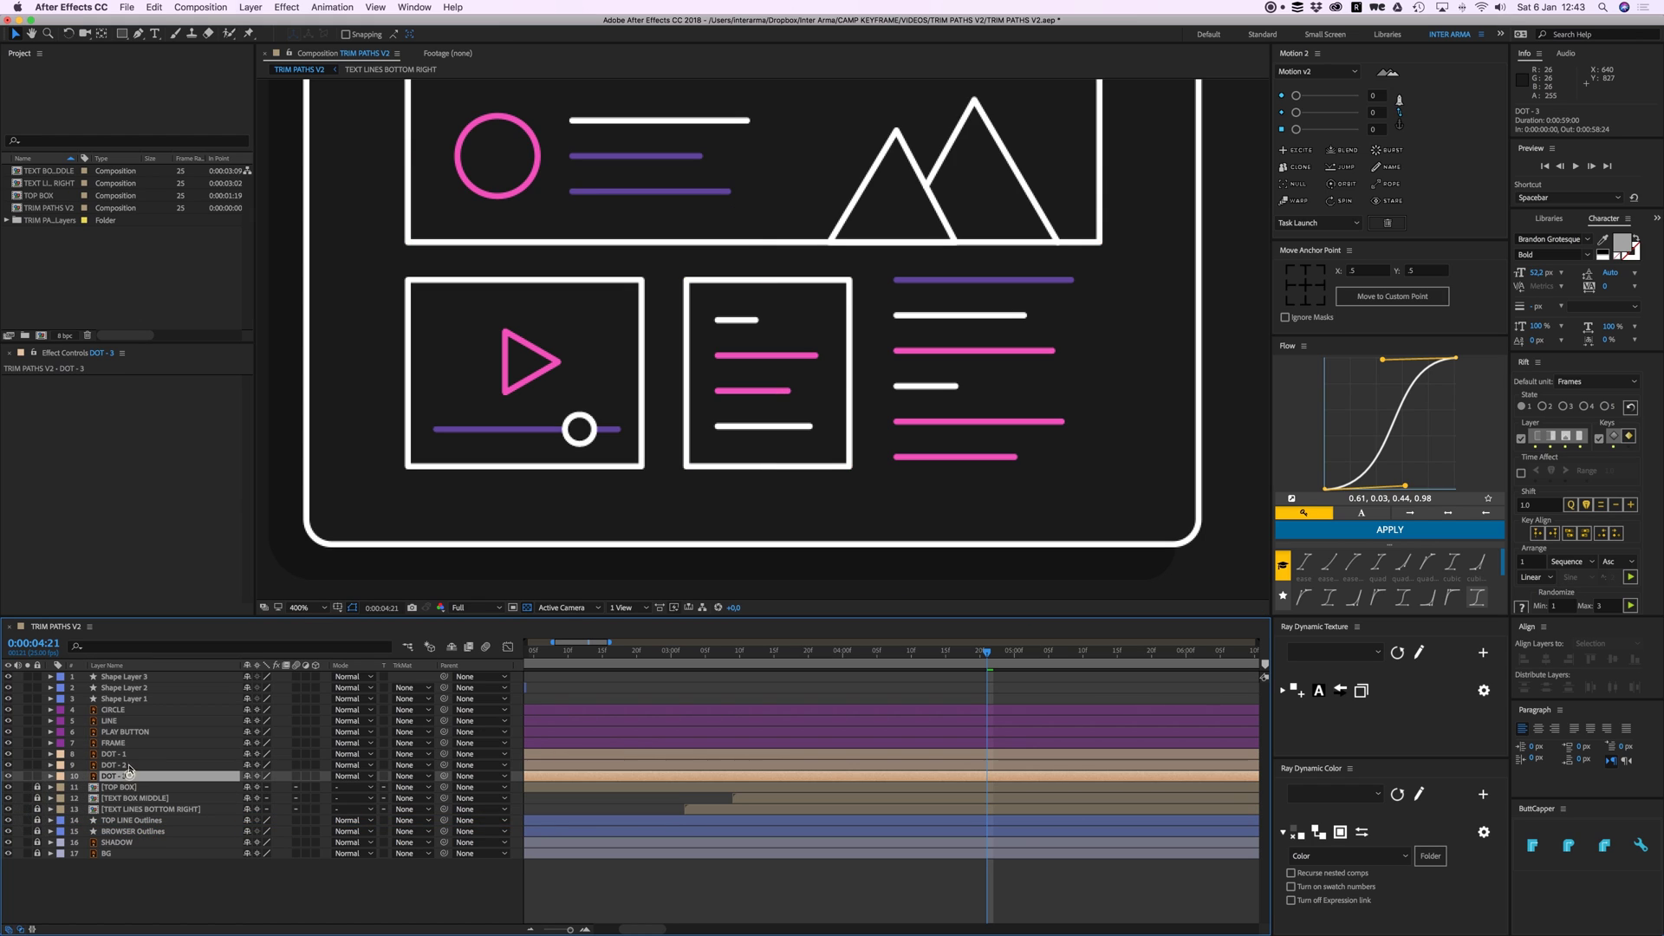
click(124, 743)
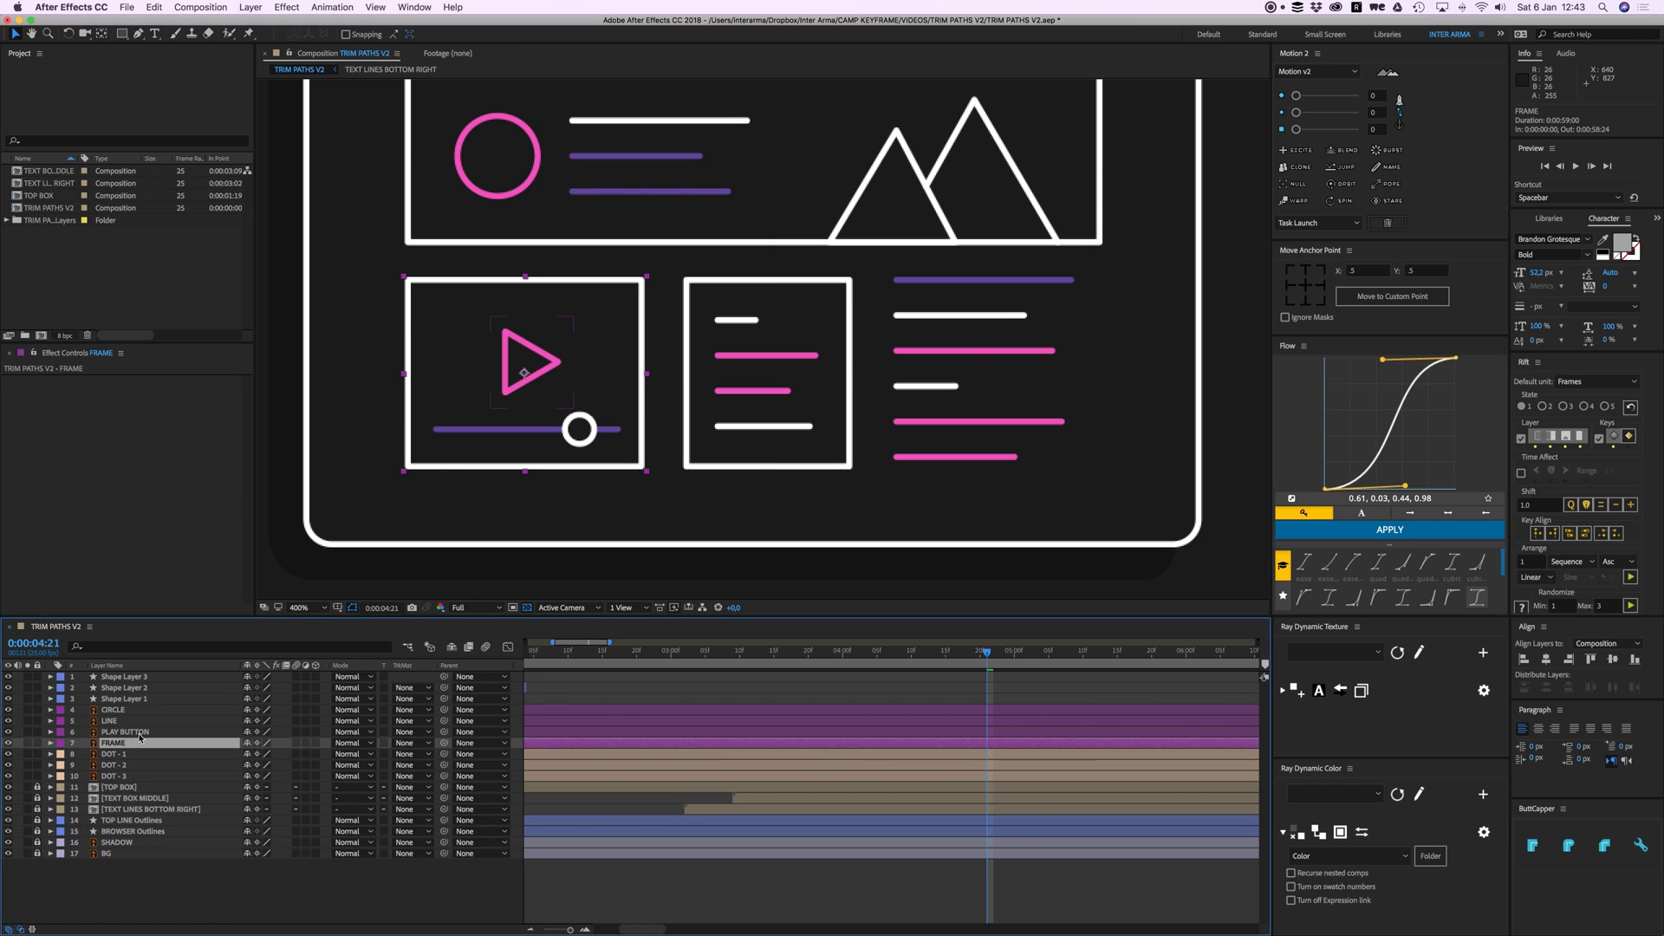
shift+click(123, 711)
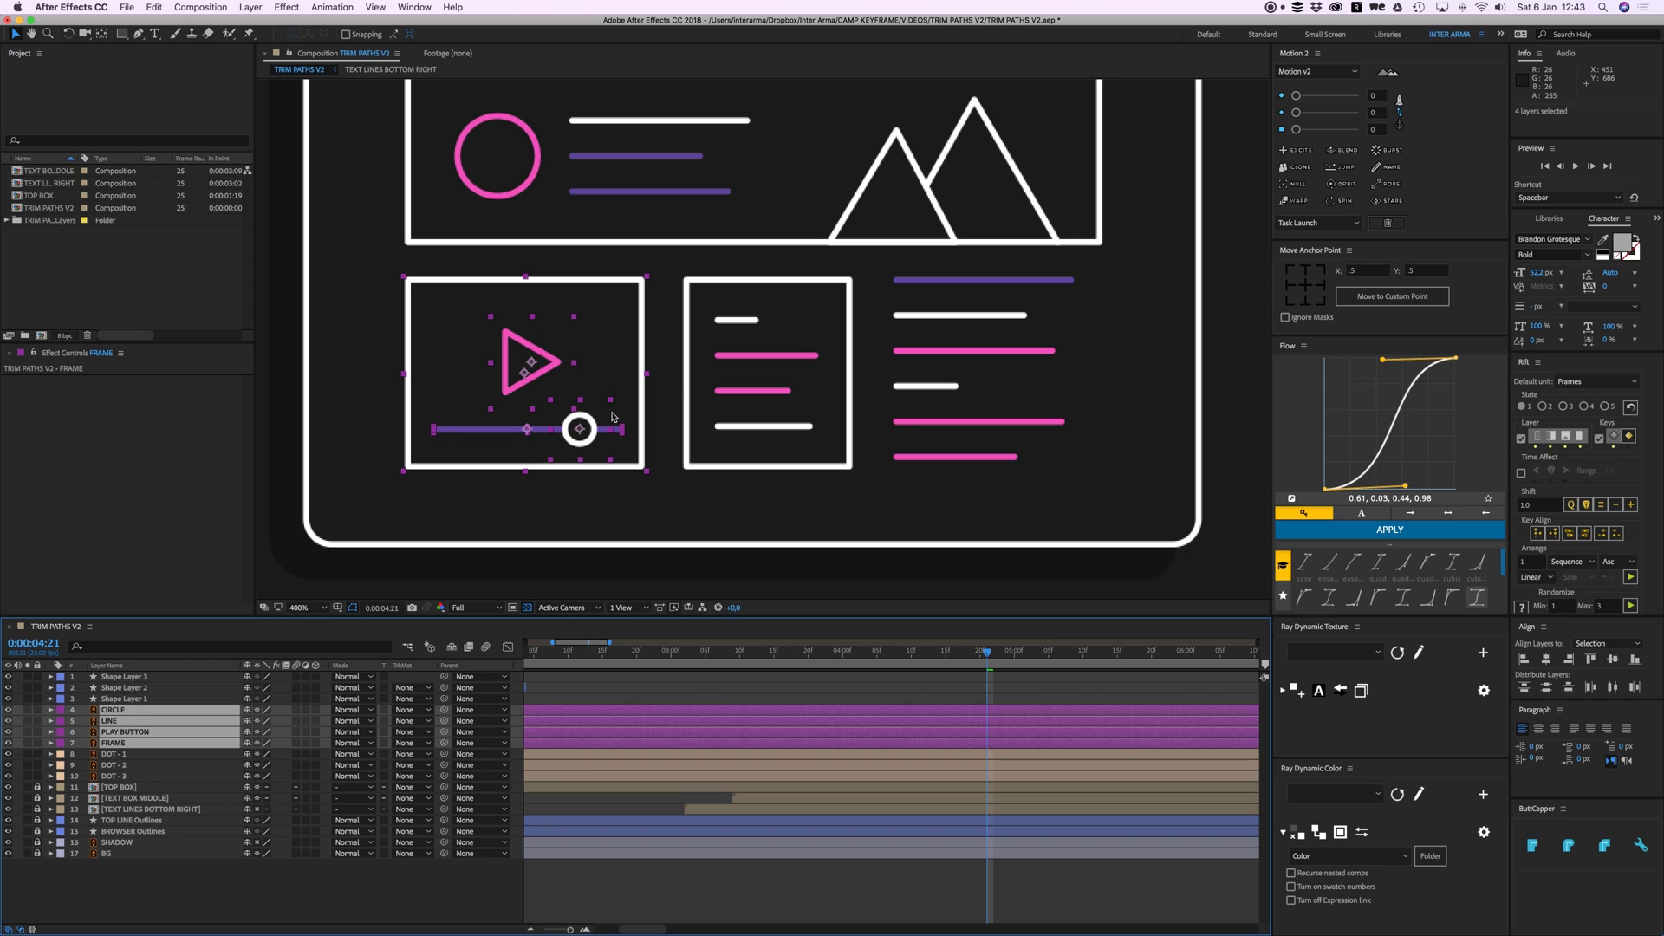
scroll(612, 417, left, 2)
click(695, 687)
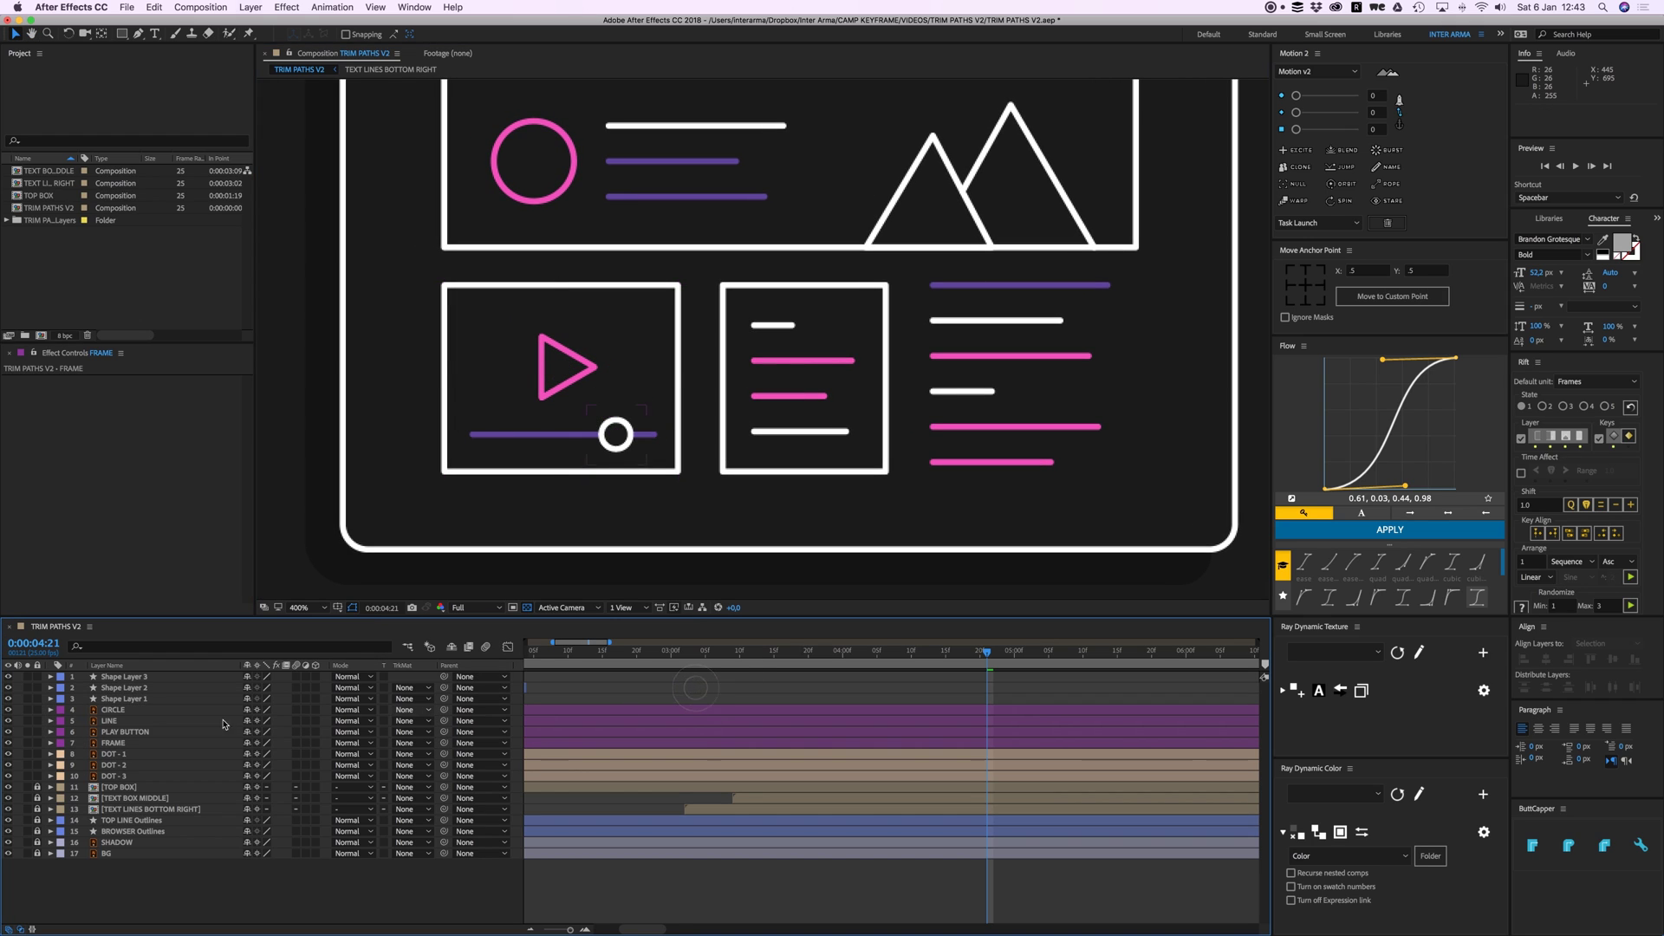
drag(103, 710, 122, 726)
key(super+z)
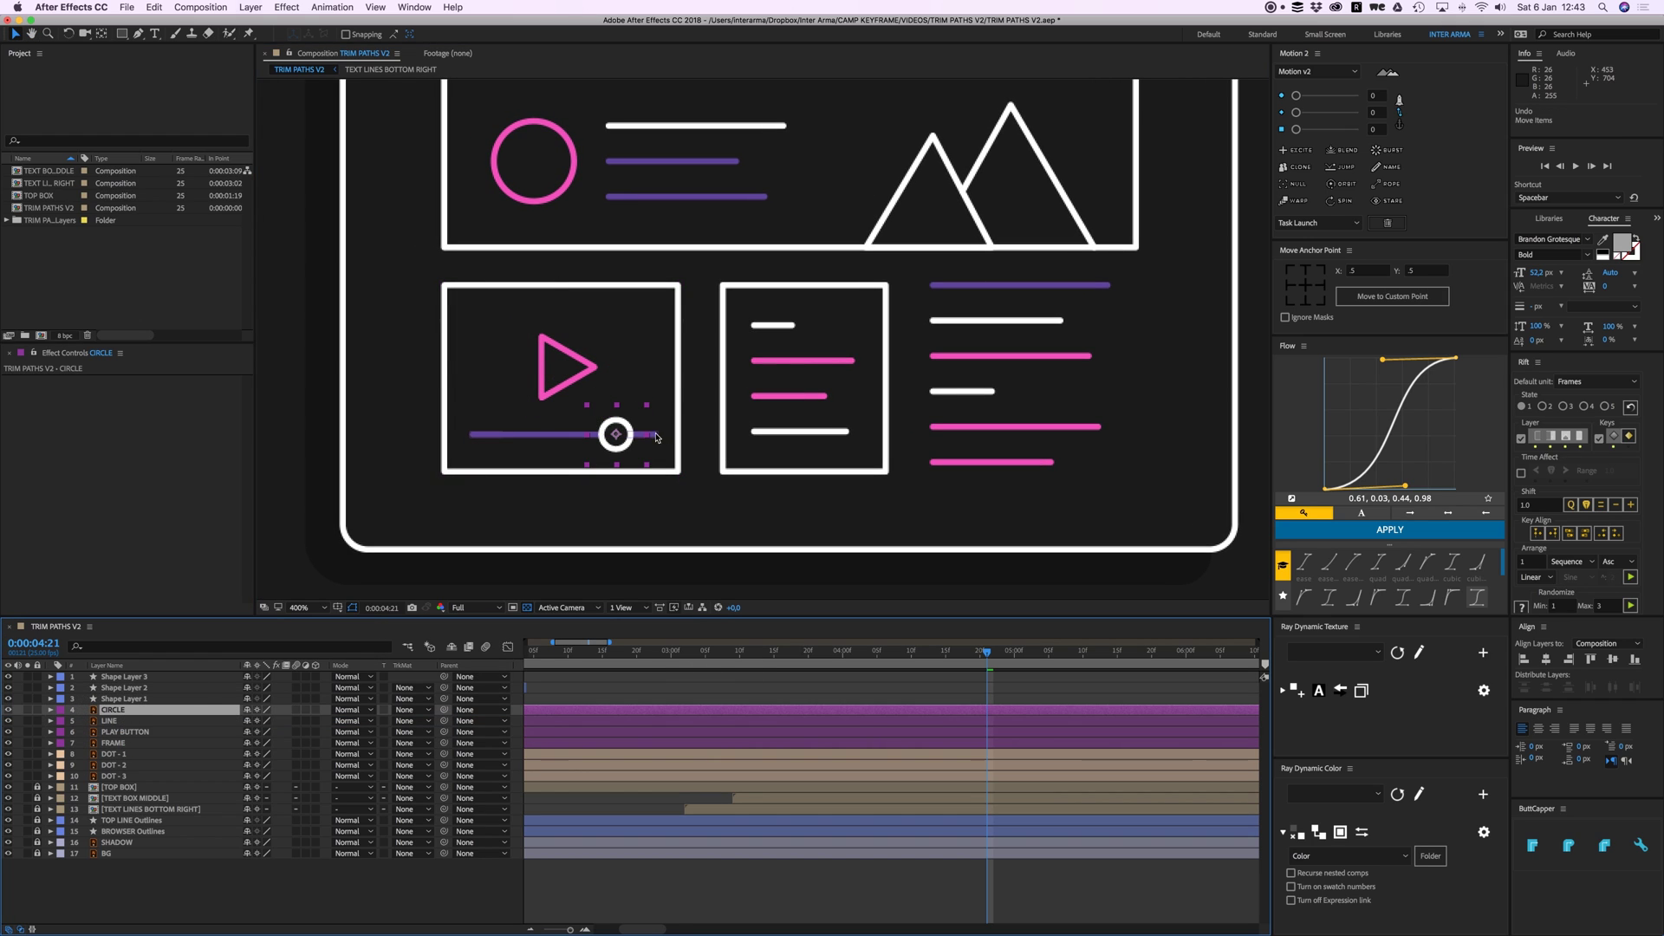
Step: Try moving the video player's CIRCLE up off its line, and undo the move
key(period)
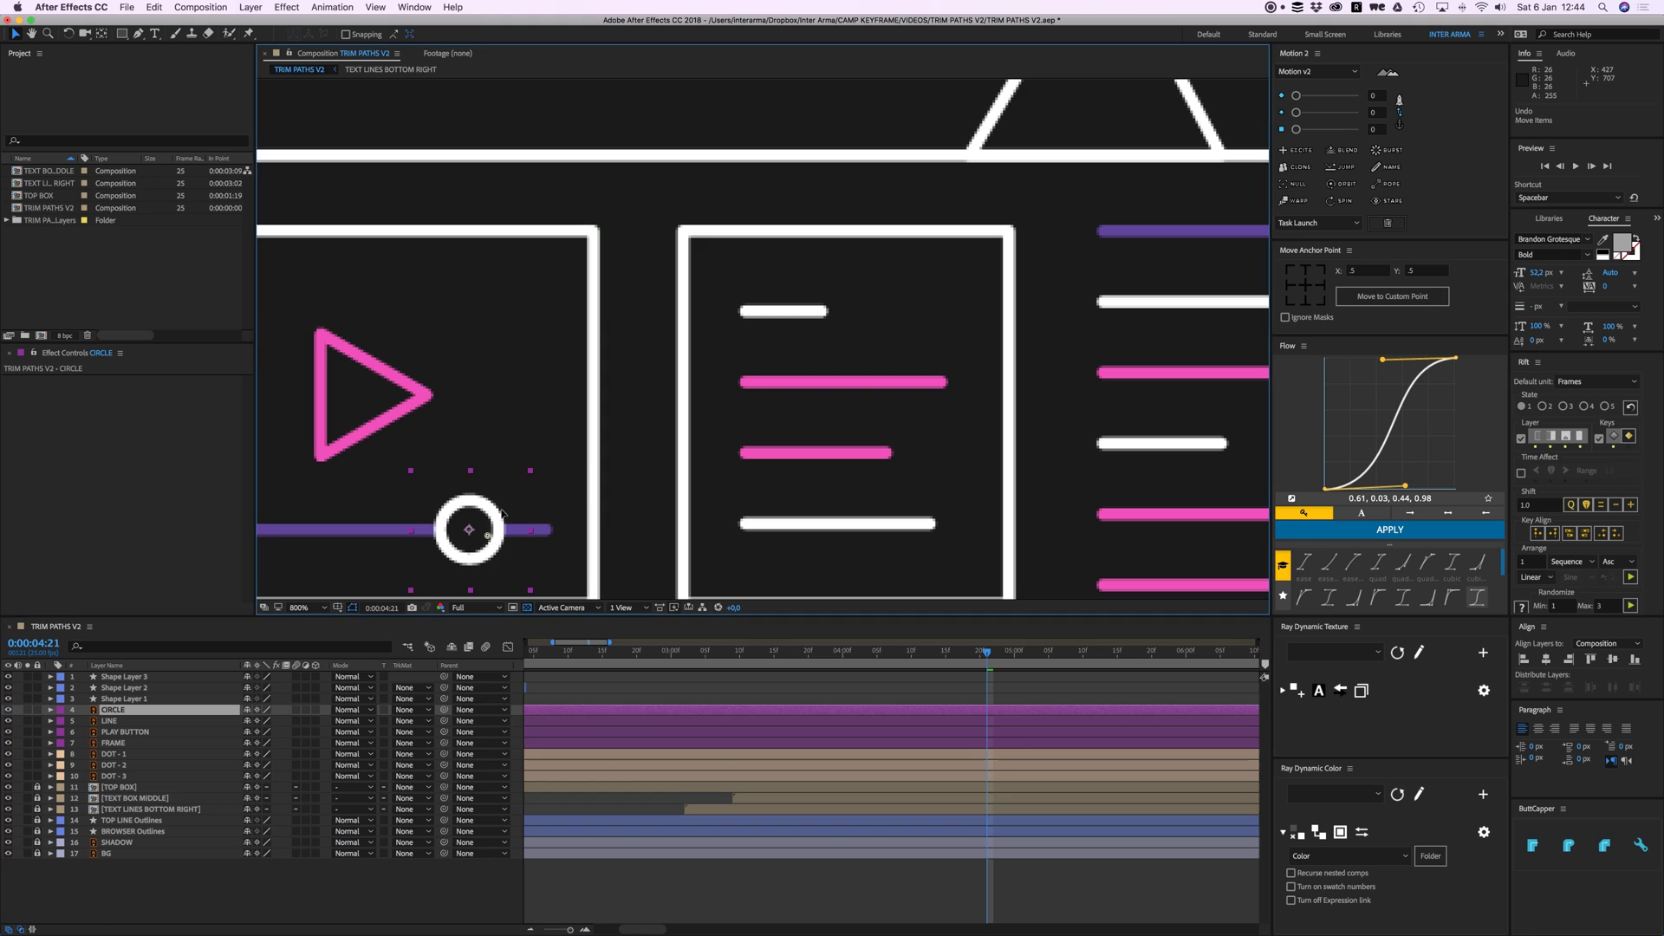
drag(480, 530, 507, 479)
key(super+z)
scroll(507, 480, left, 3)
Step: Create shape layers from the video player's LINE, PLAY BUTTON and FRAME vector layers
click(677, 721)
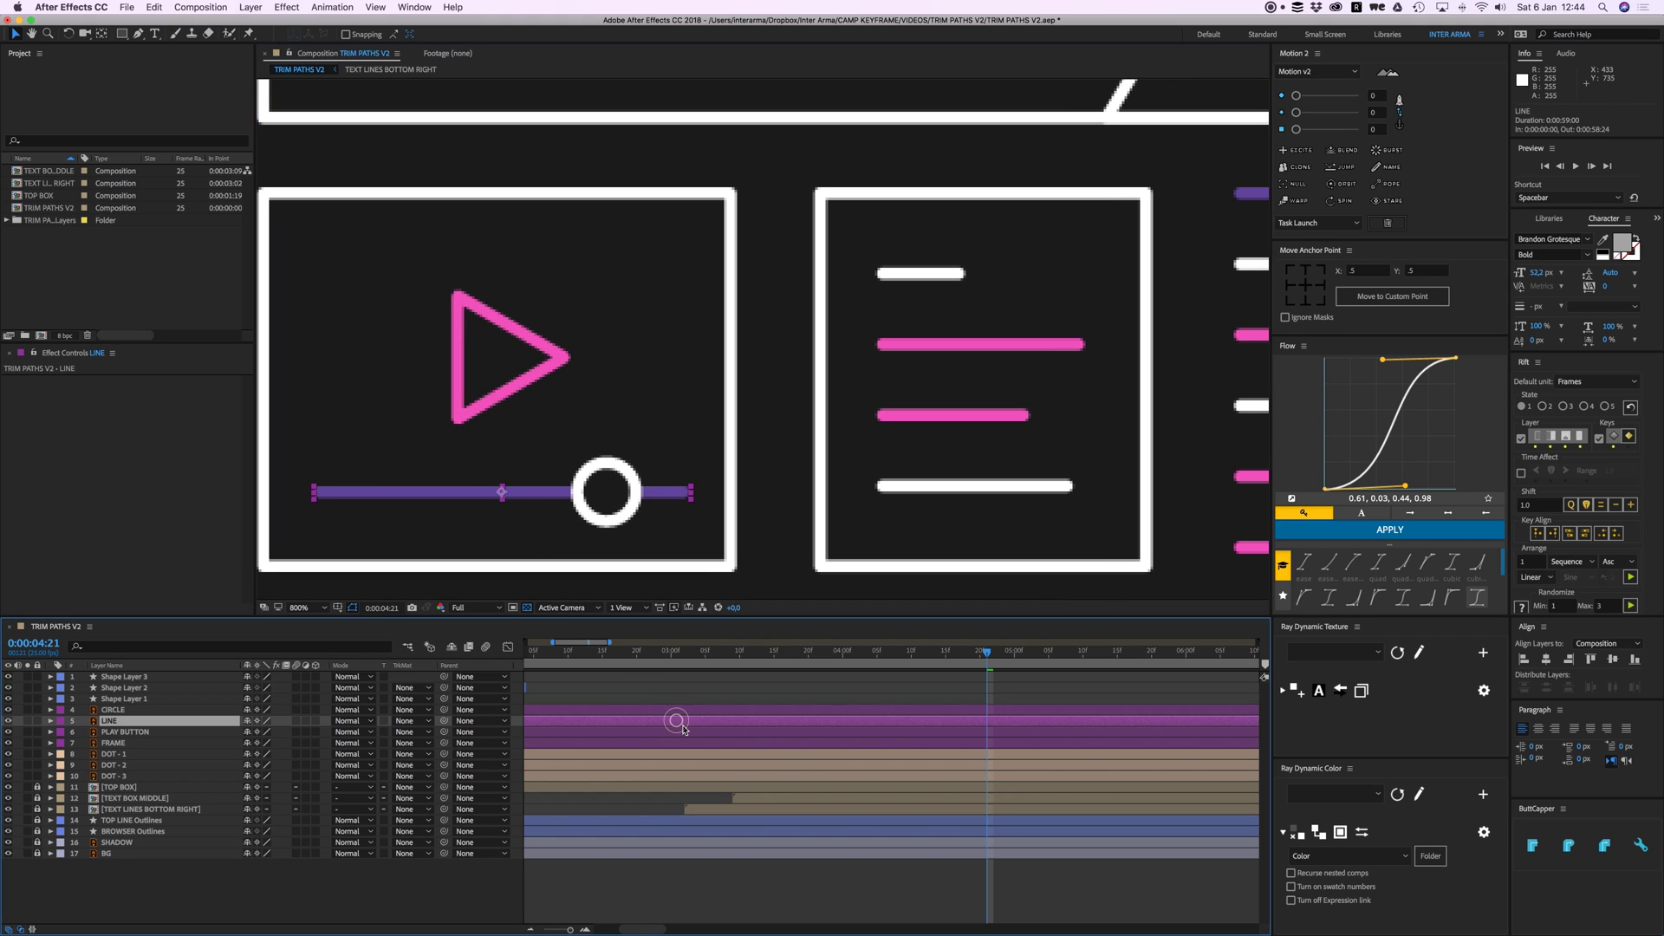
shift+click(682, 742)
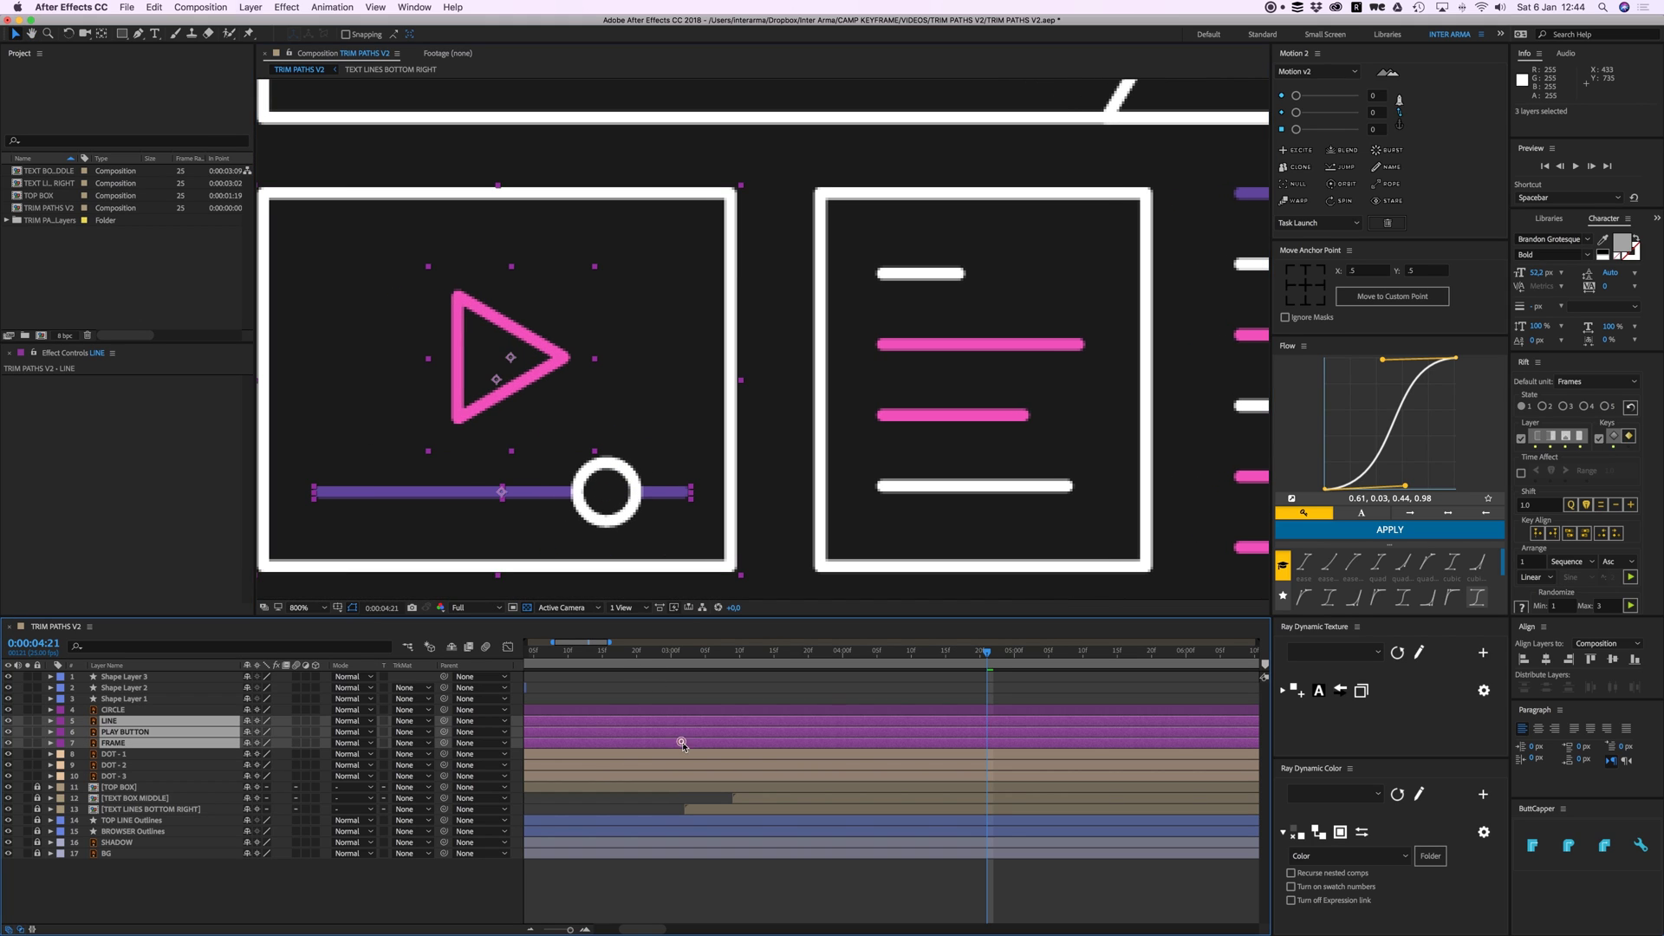
click(115, 710)
click(125, 723)
shift+click(122, 743)
right_click(122, 743)
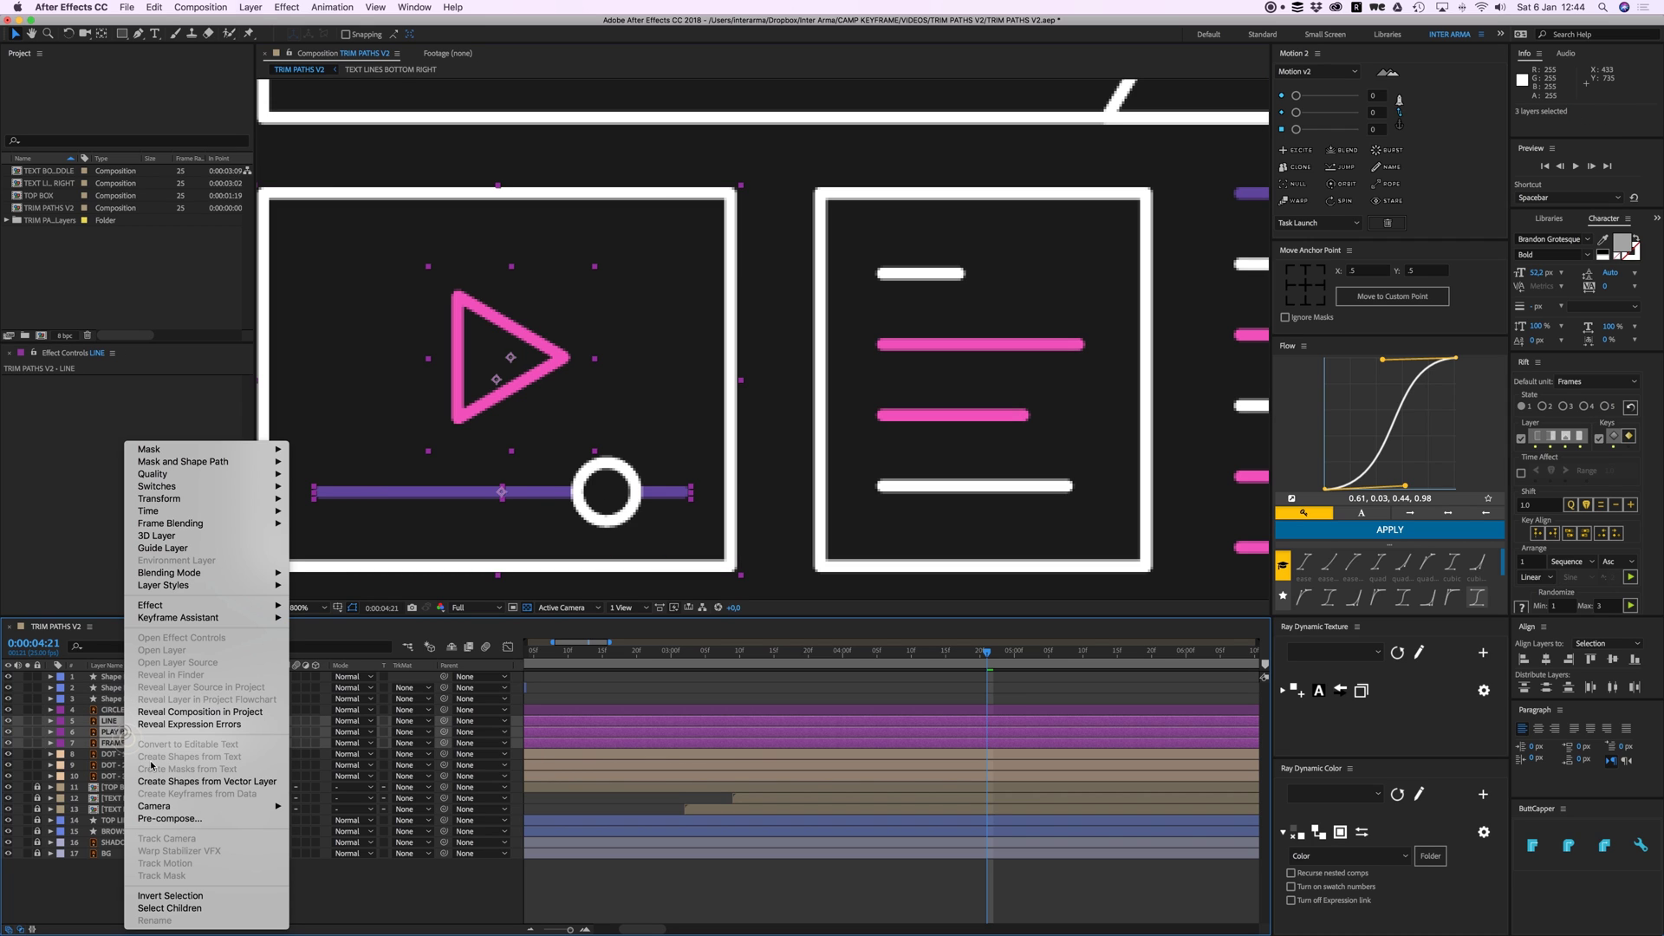
click(169, 784)
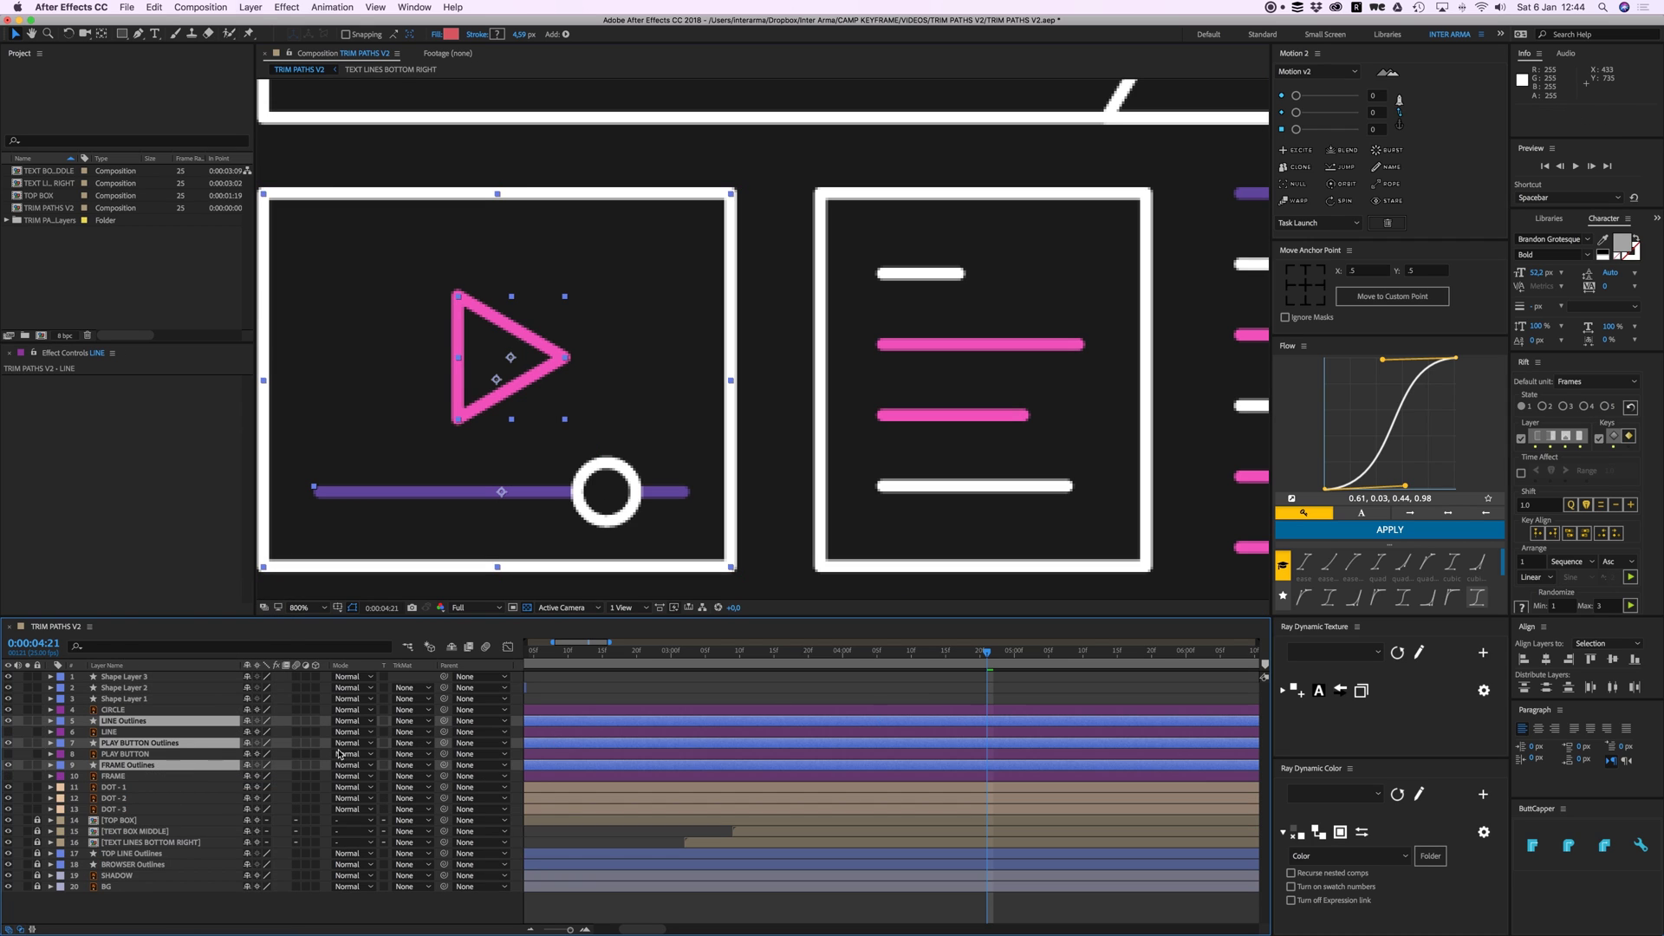
Step: Stack the new LINE, PLAY BUTTON and FRAME Outlines together directly below CIRCLE, and delete their three original vector layers
key(super+])
key(super+[)
click(144, 755)
shift+click(139, 780)
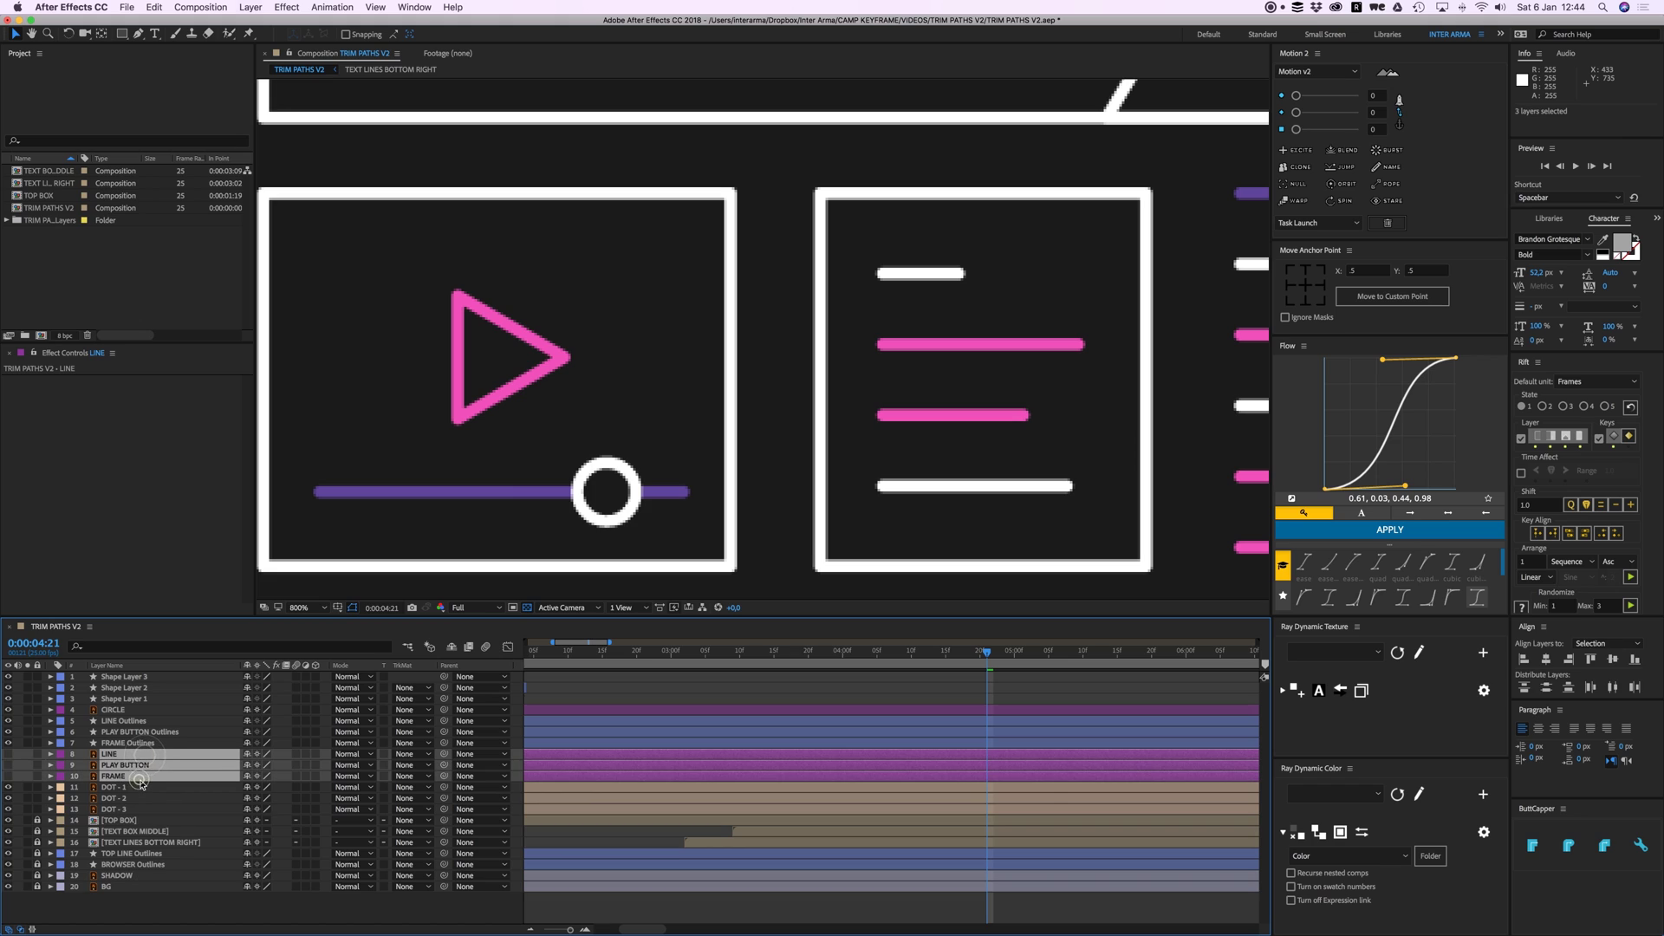
key(Delete)
Step: Paste the copied Trim Paths End animation onto LINE, PLAY BUTTON and FRAME Outlines at 0:00:04:21, and reveal their keyframes
click(574, 722)
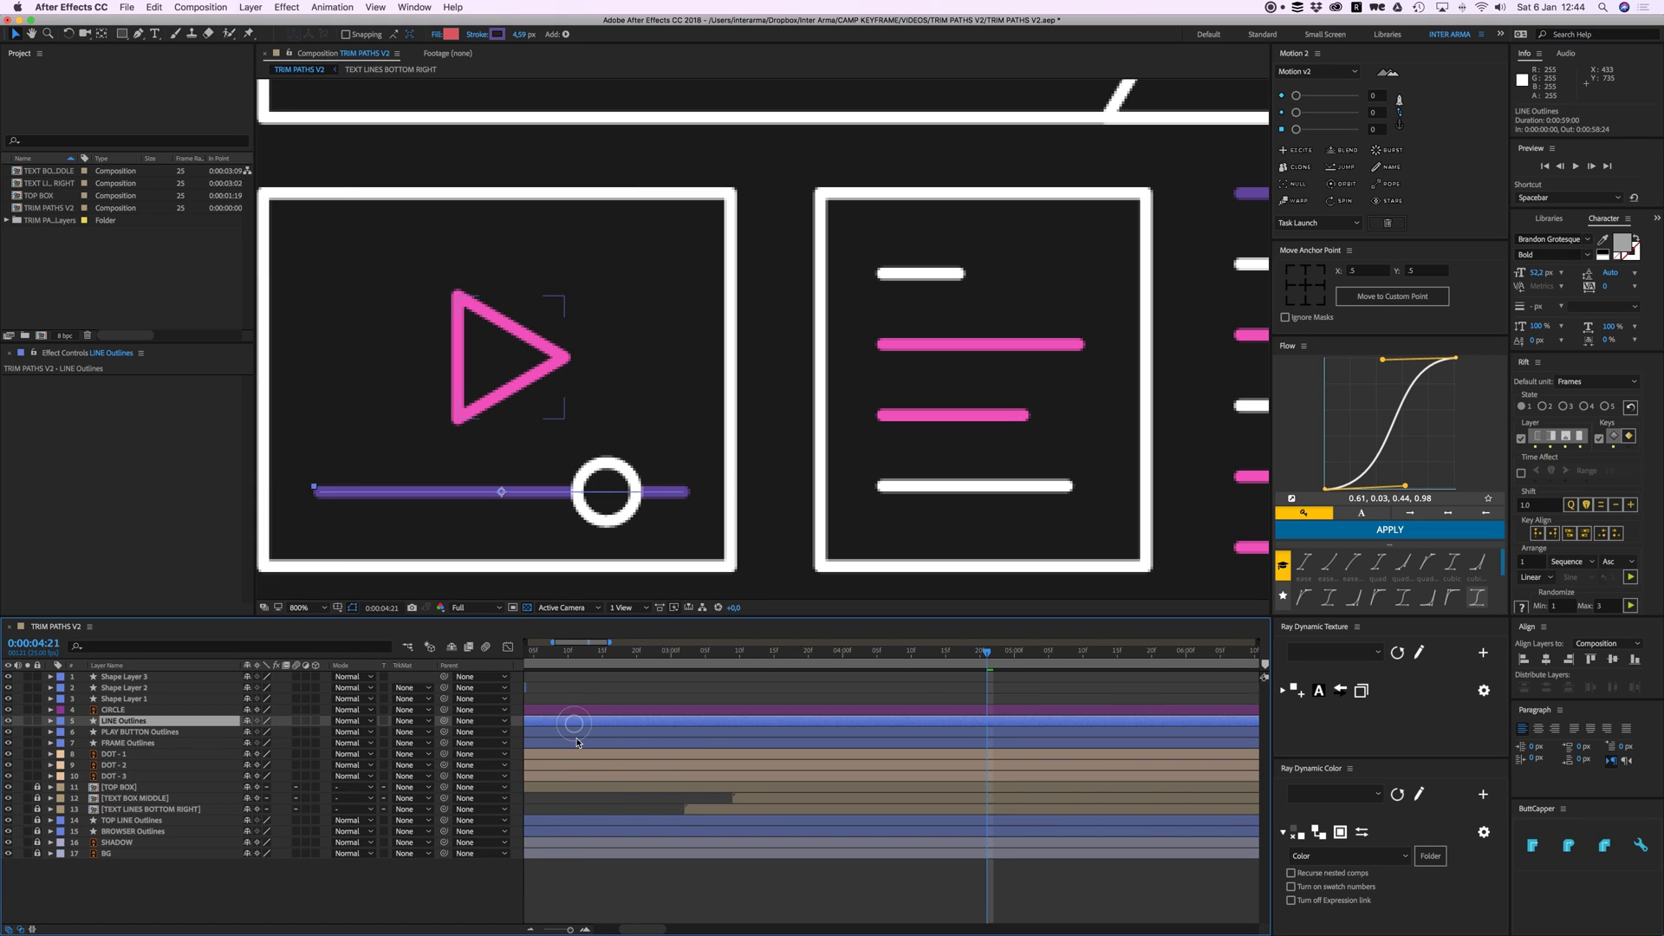
shift+click(575, 744)
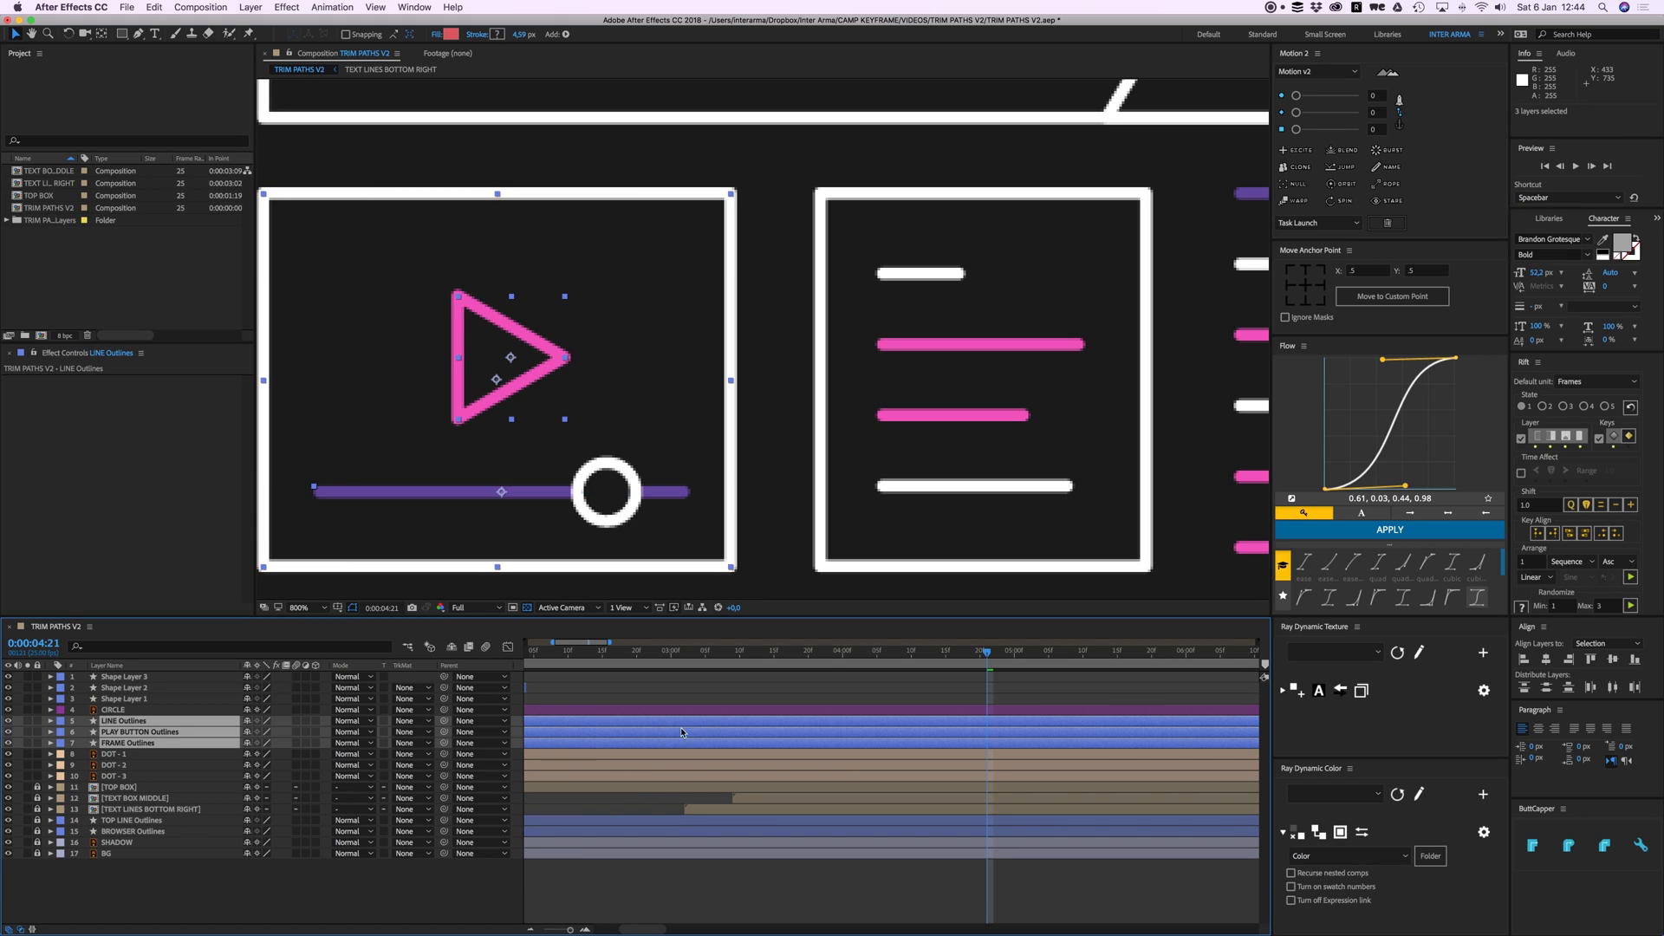
key(super+v)
key(u)
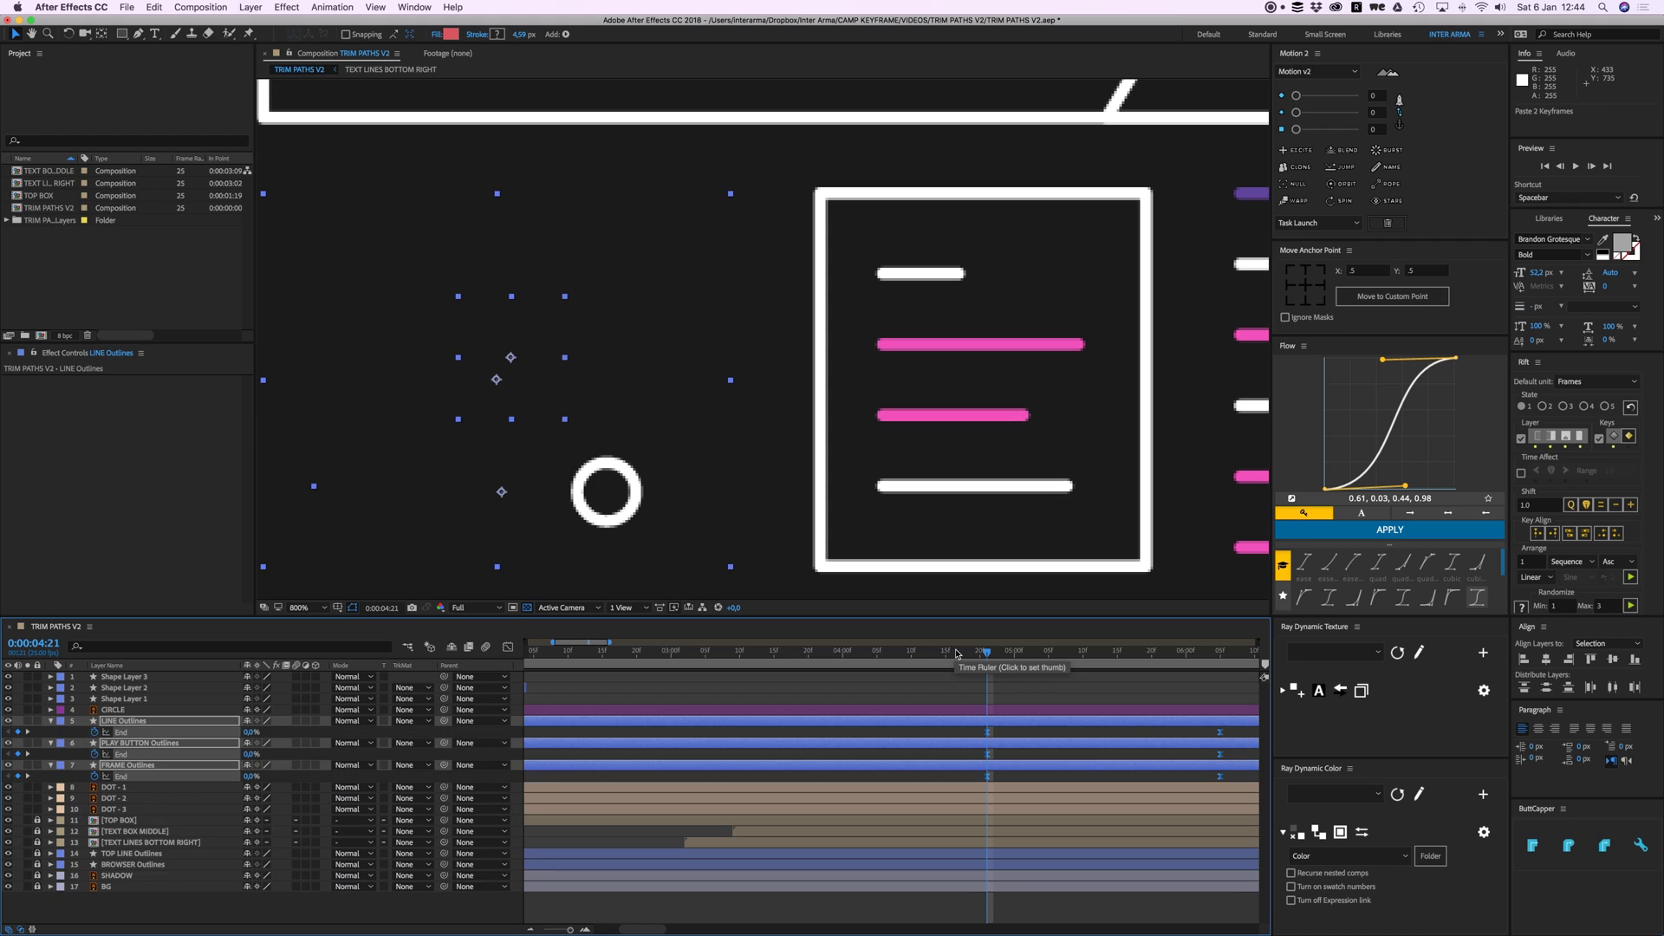
Step: Trim the three outline layers to start at their first keyframes, shift them to begin at 0:00:03:06, and preview the animation
key(alt+[)
drag(1015, 720, 740, 721)
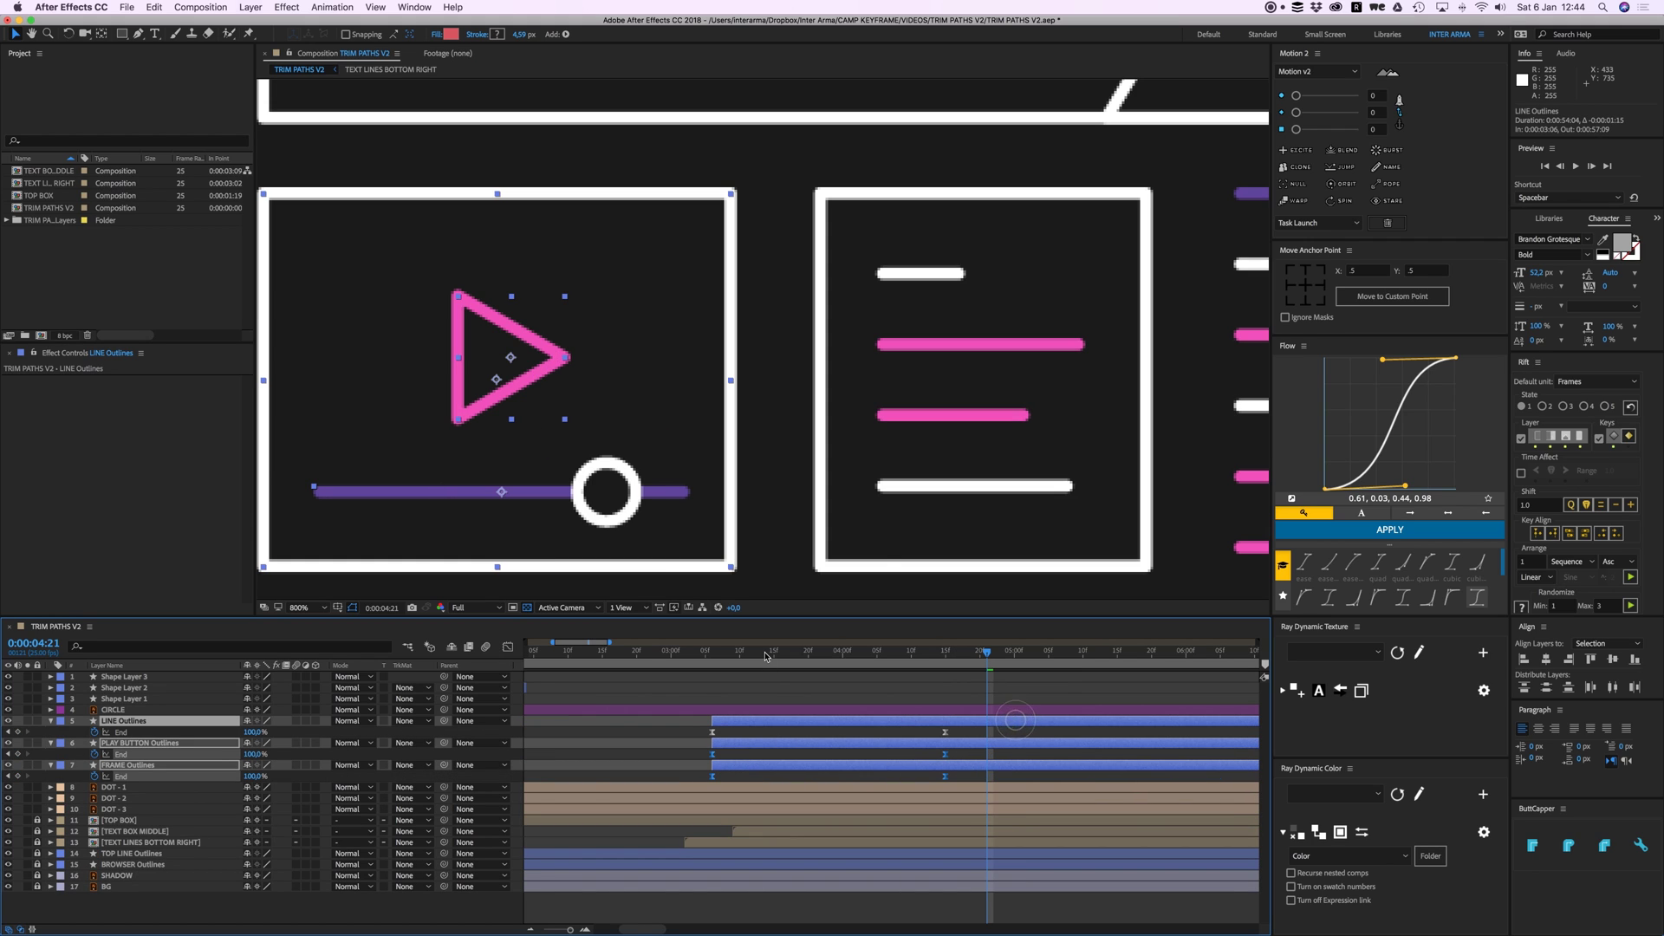
drag(762, 651, 718, 668)
click(743, 684)
key(space)
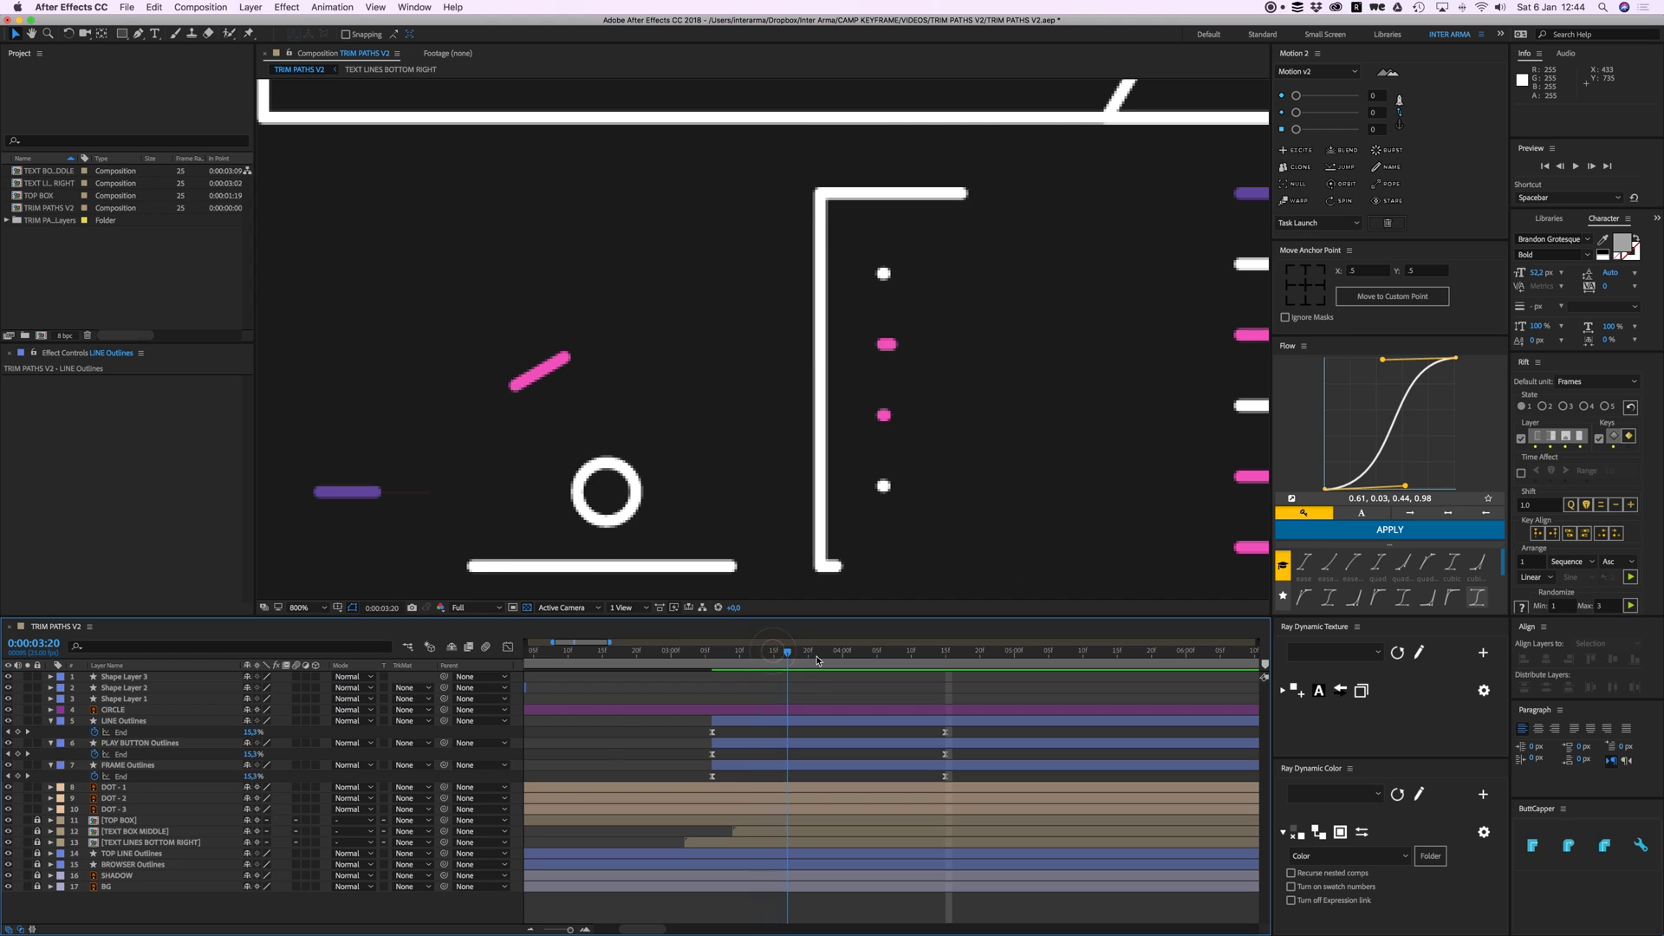
Step: Turn on reversed path direction for Path 1 in Group 1 of PLAY BUTTON Outlines
click(460, 297)
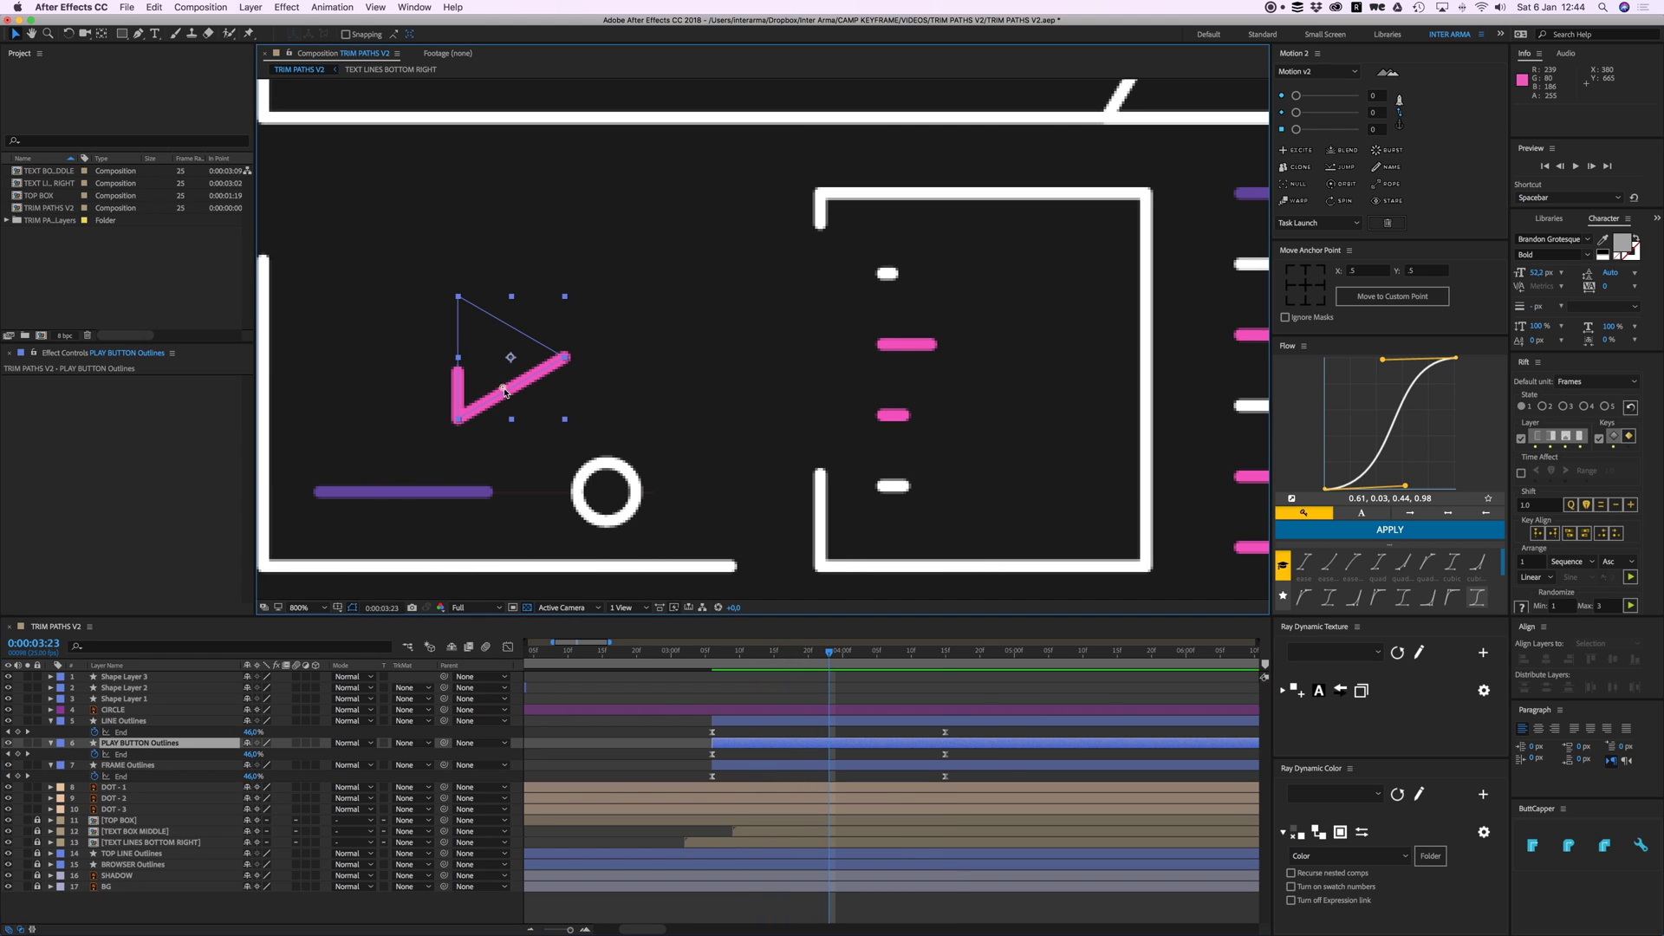
click(52, 744)
click(52, 744)
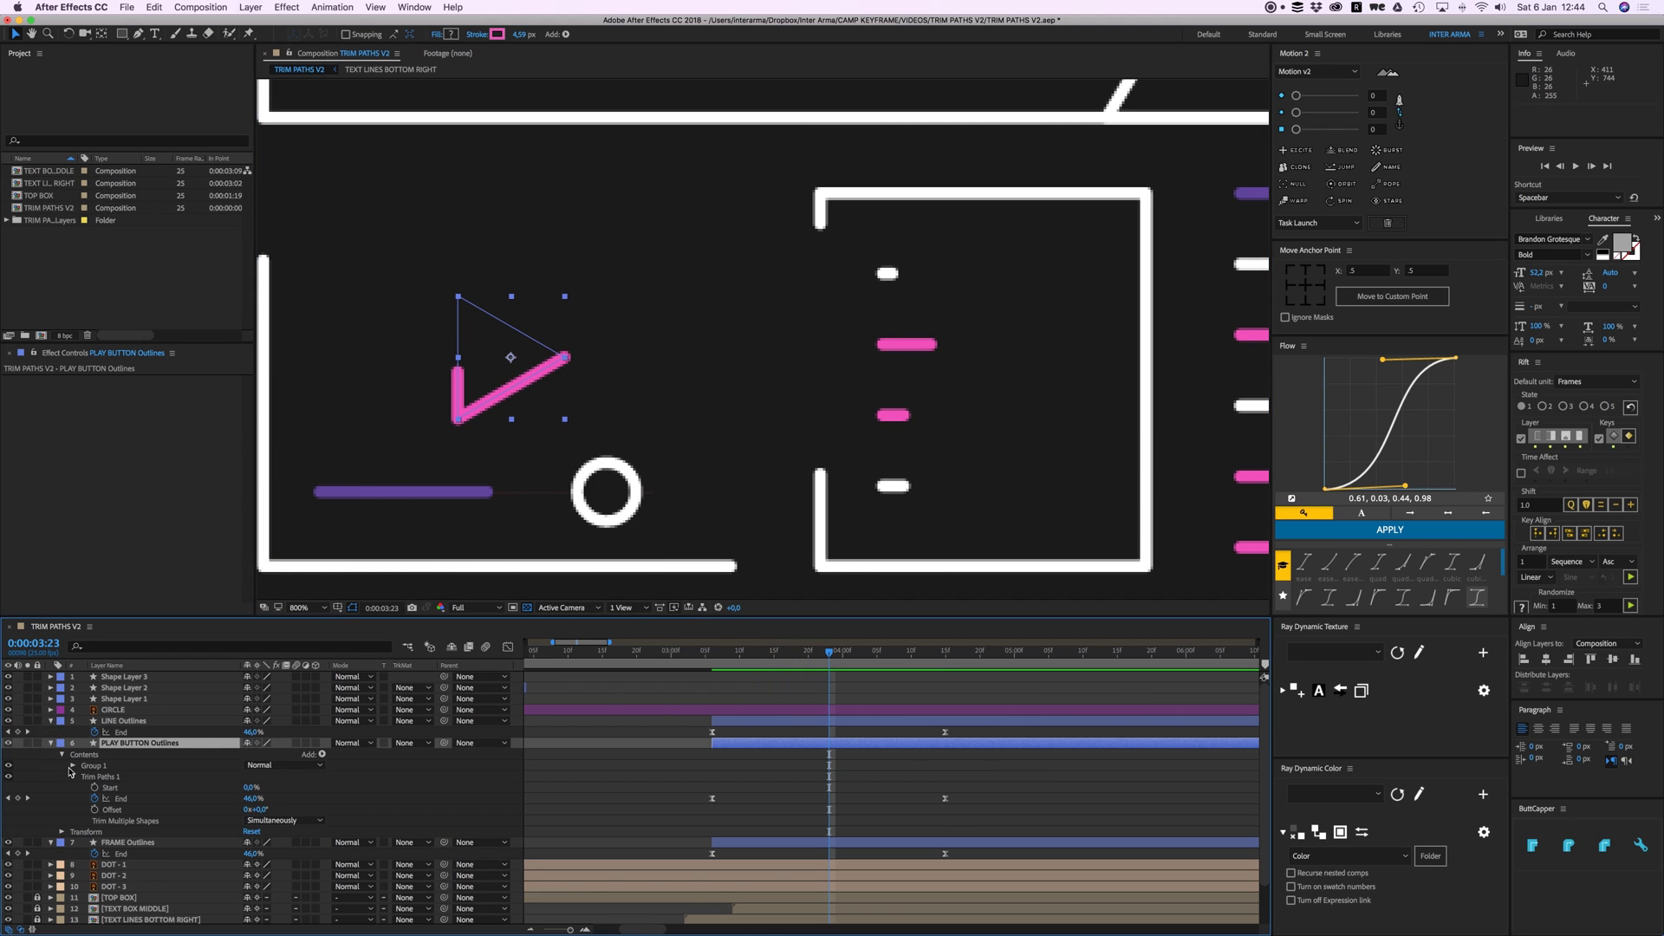
click(73, 777)
click(73, 765)
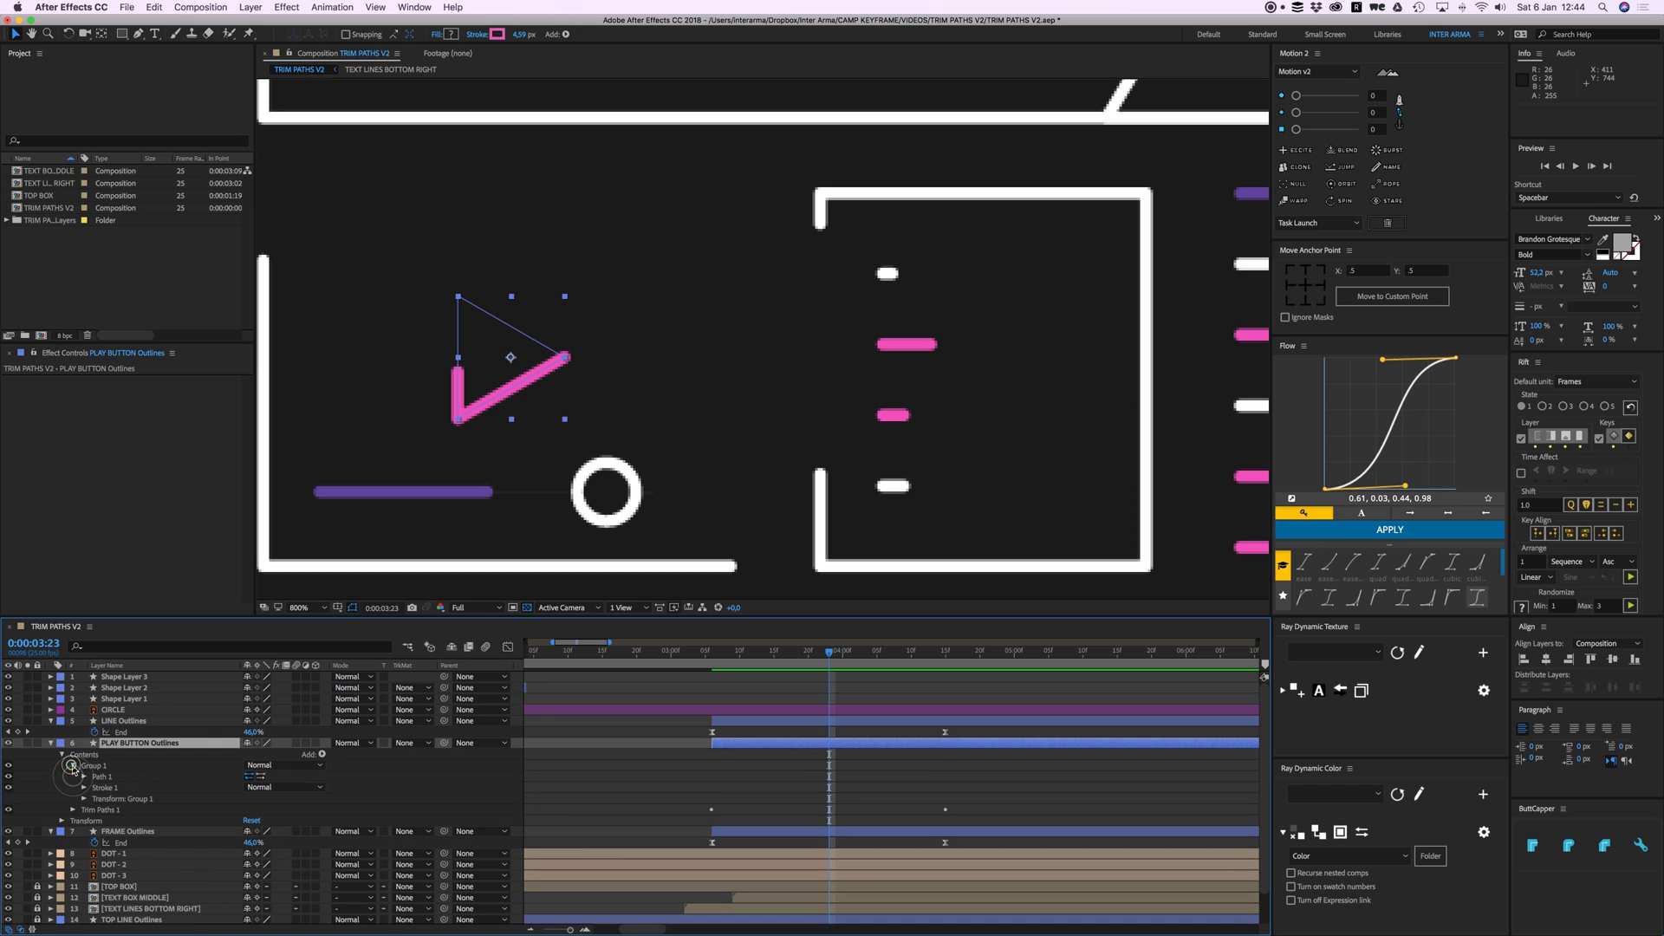
drag(830, 652, 797, 661)
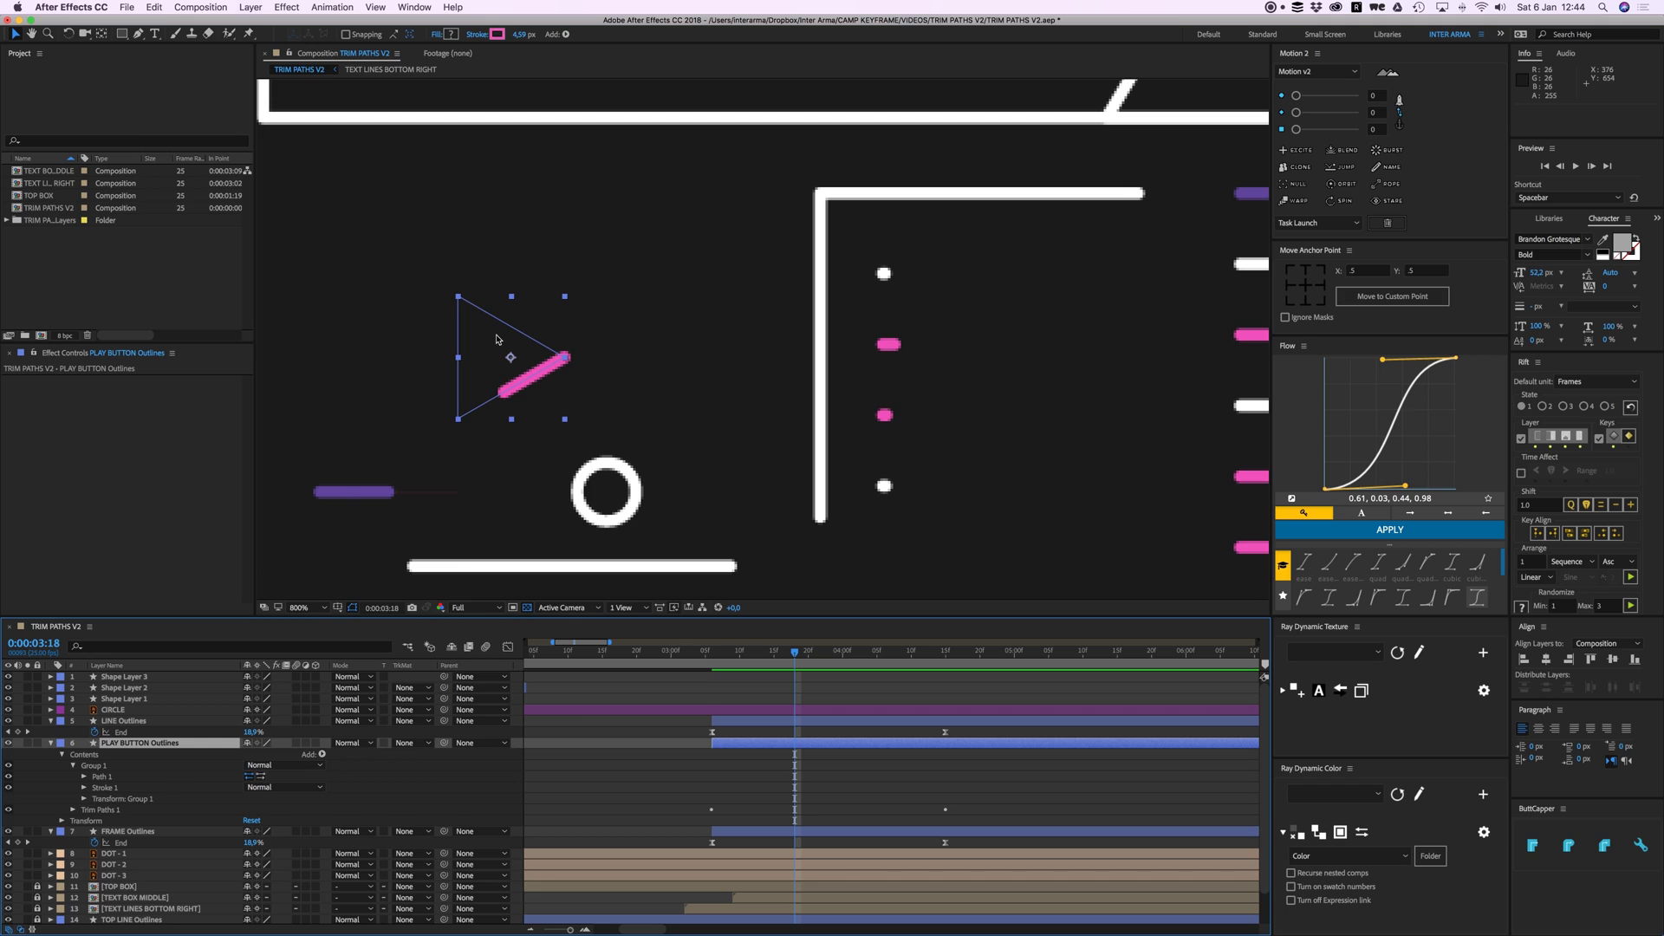
click(264, 779)
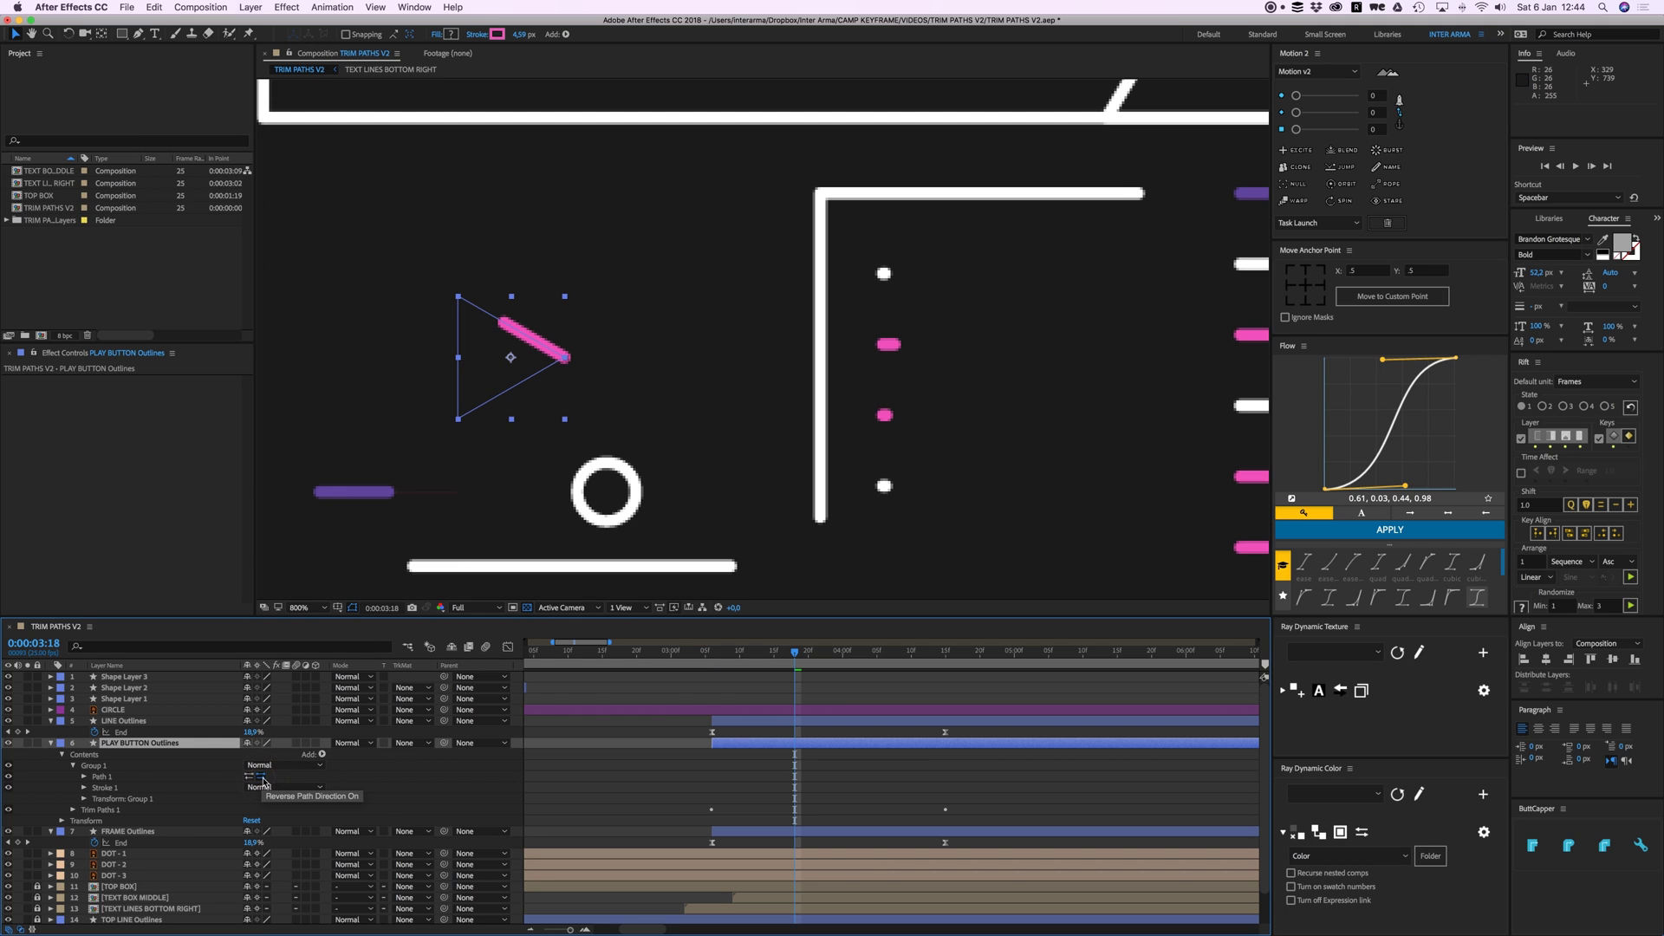
click(251, 778)
click(252, 777)
Step: Trim the in point of PLAY BUTTON Outlines to about 0:00:03:15 without moving its keyframes, previewing the animation before and after
drag(789, 656, 751, 664)
click(721, 664)
key(space)
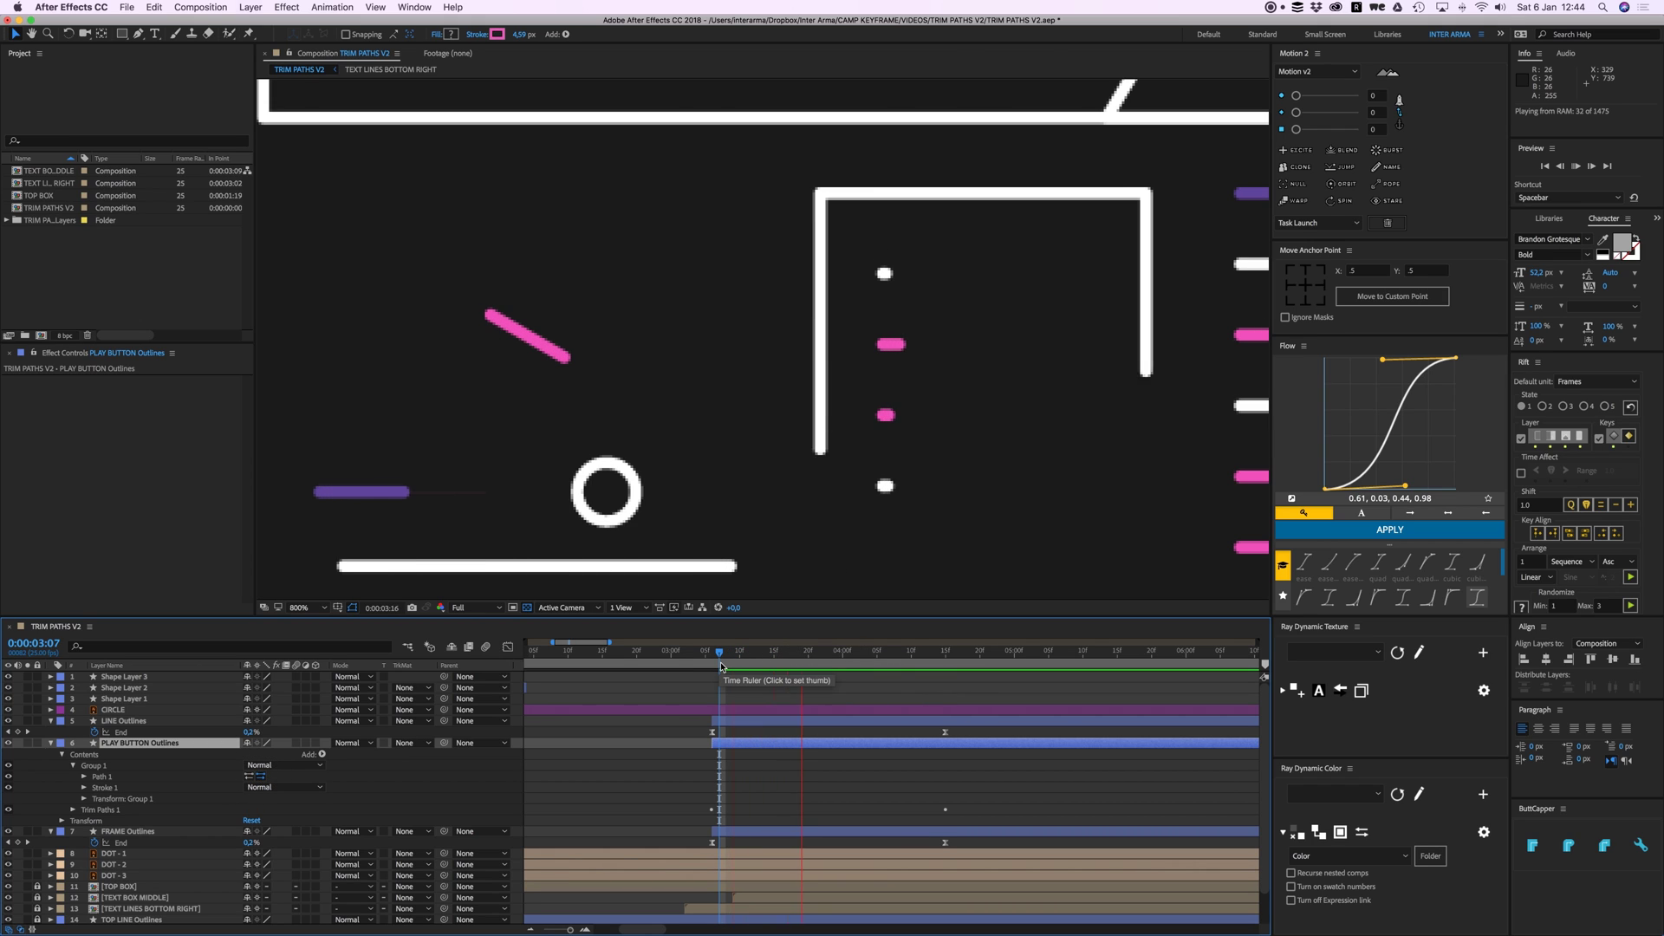
key(space)
mouse_move(803, 656)
mouse_down()
mouse_move(744, 657)
mouse_move(774, 659)
mouse_up()
drag(713, 740, 773, 744)
drag(768, 649, 677, 663)
key(space)
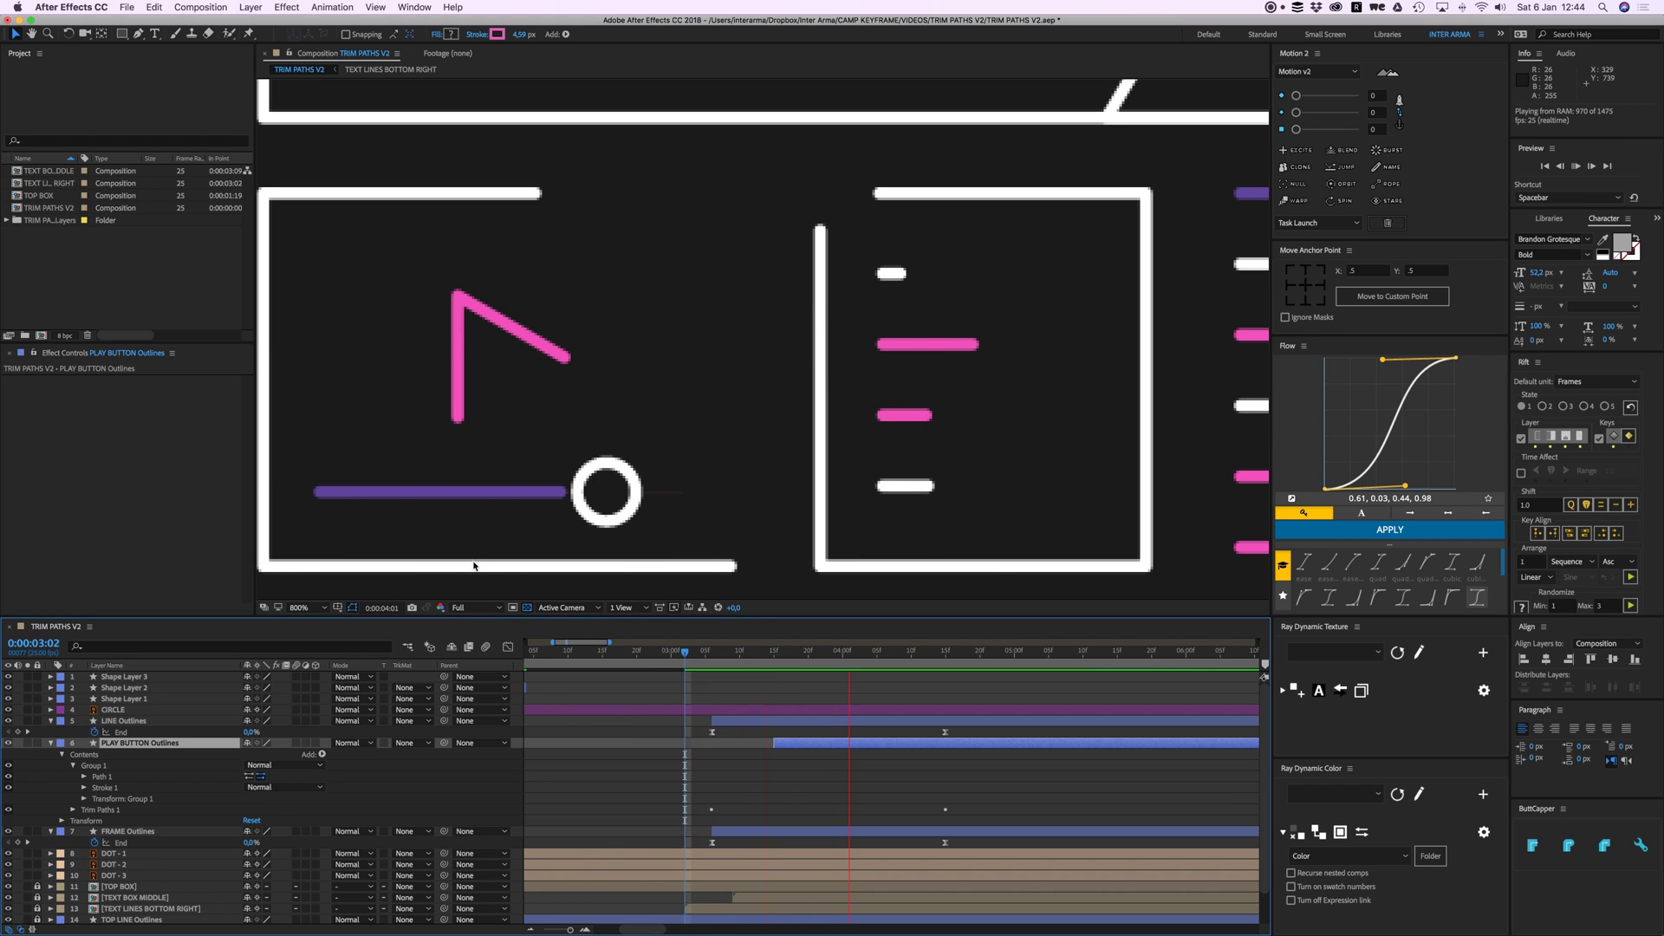
key(space)
Step: Check the Trim Paths settings of LINE Outlines, collapse the LINE and PLAY BUTTON properties, and preview the animation zoomed out
click(457, 491)
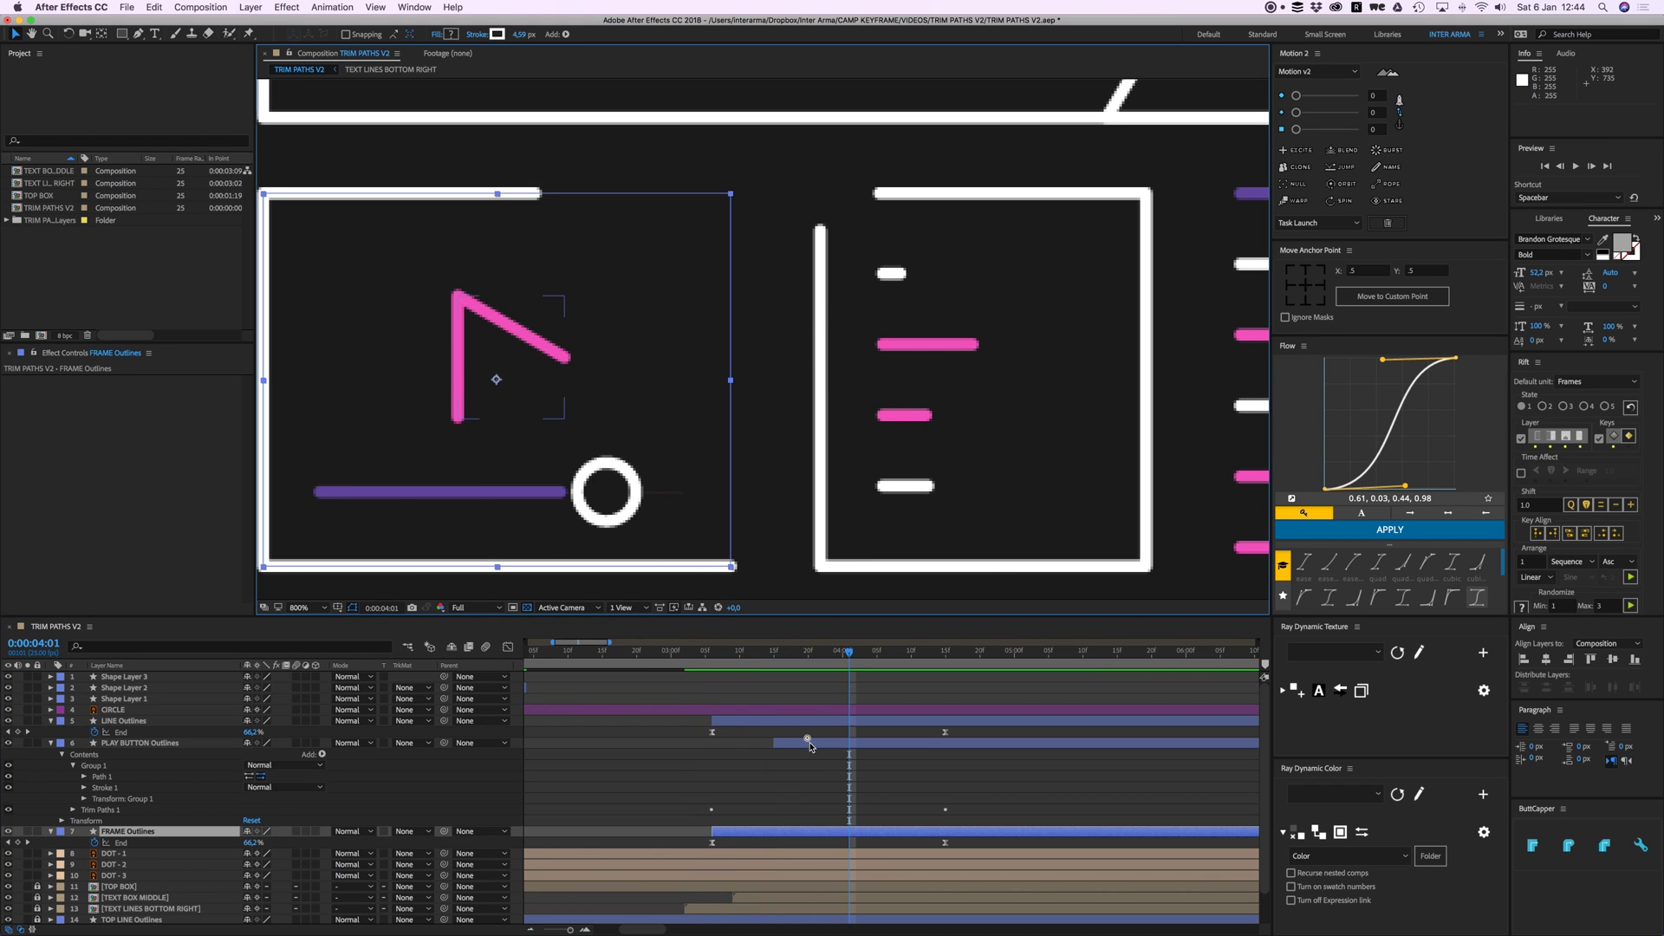
click(809, 743)
click(799, 722)
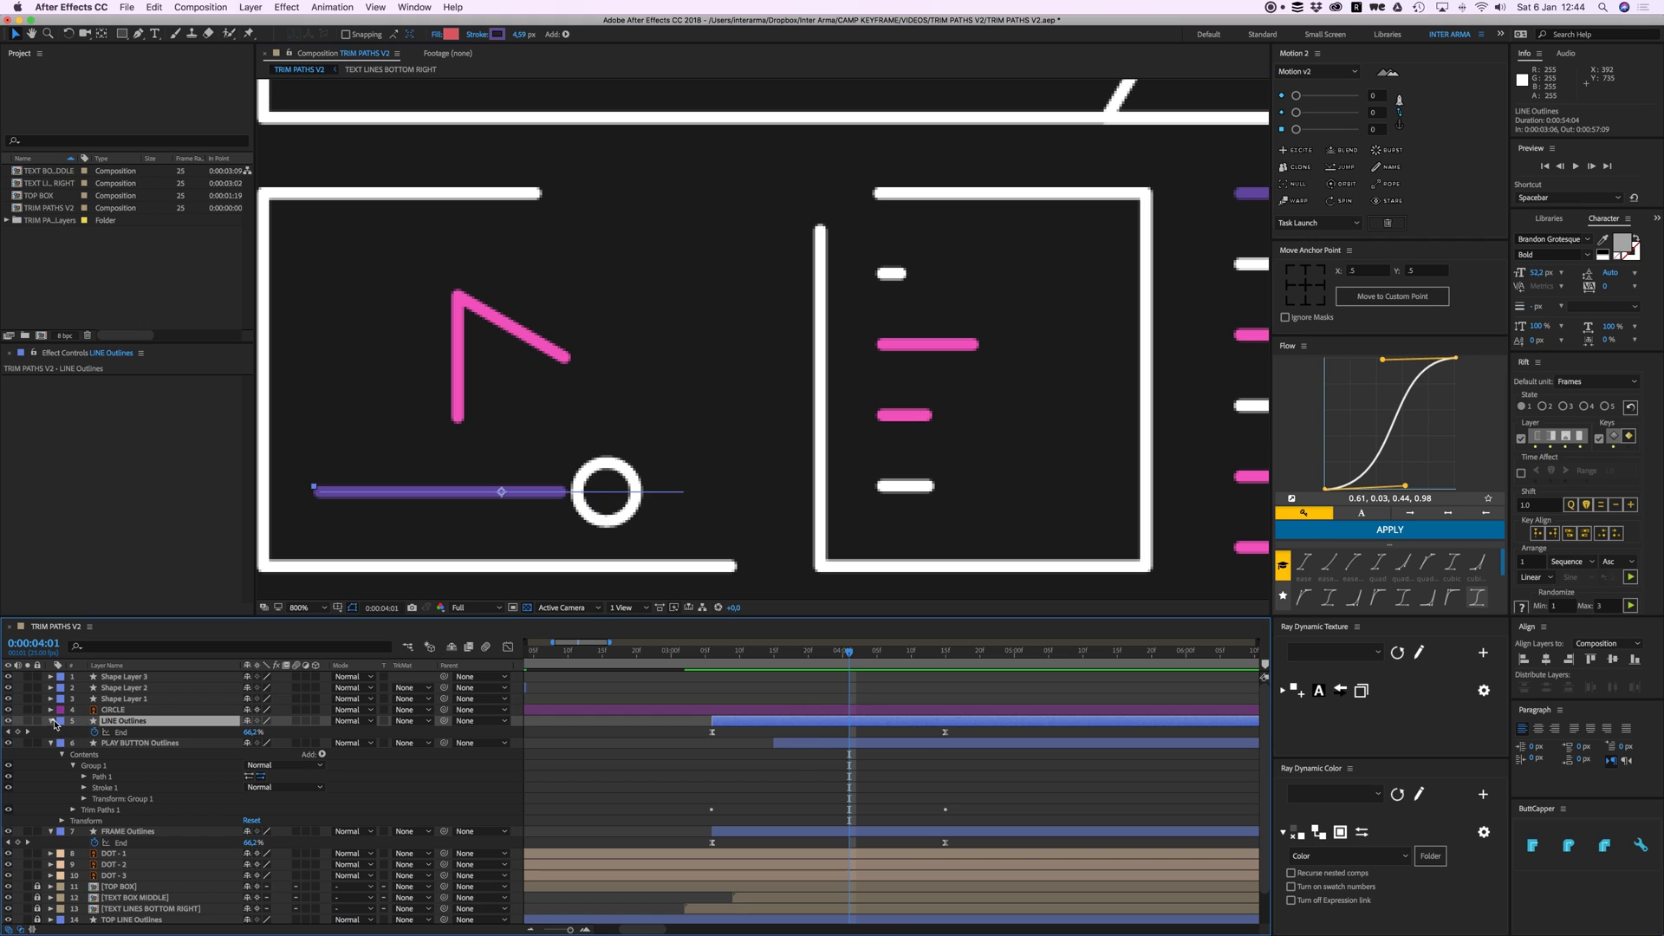
double_click(52, 722)
click(95, 756)
key(Delete)
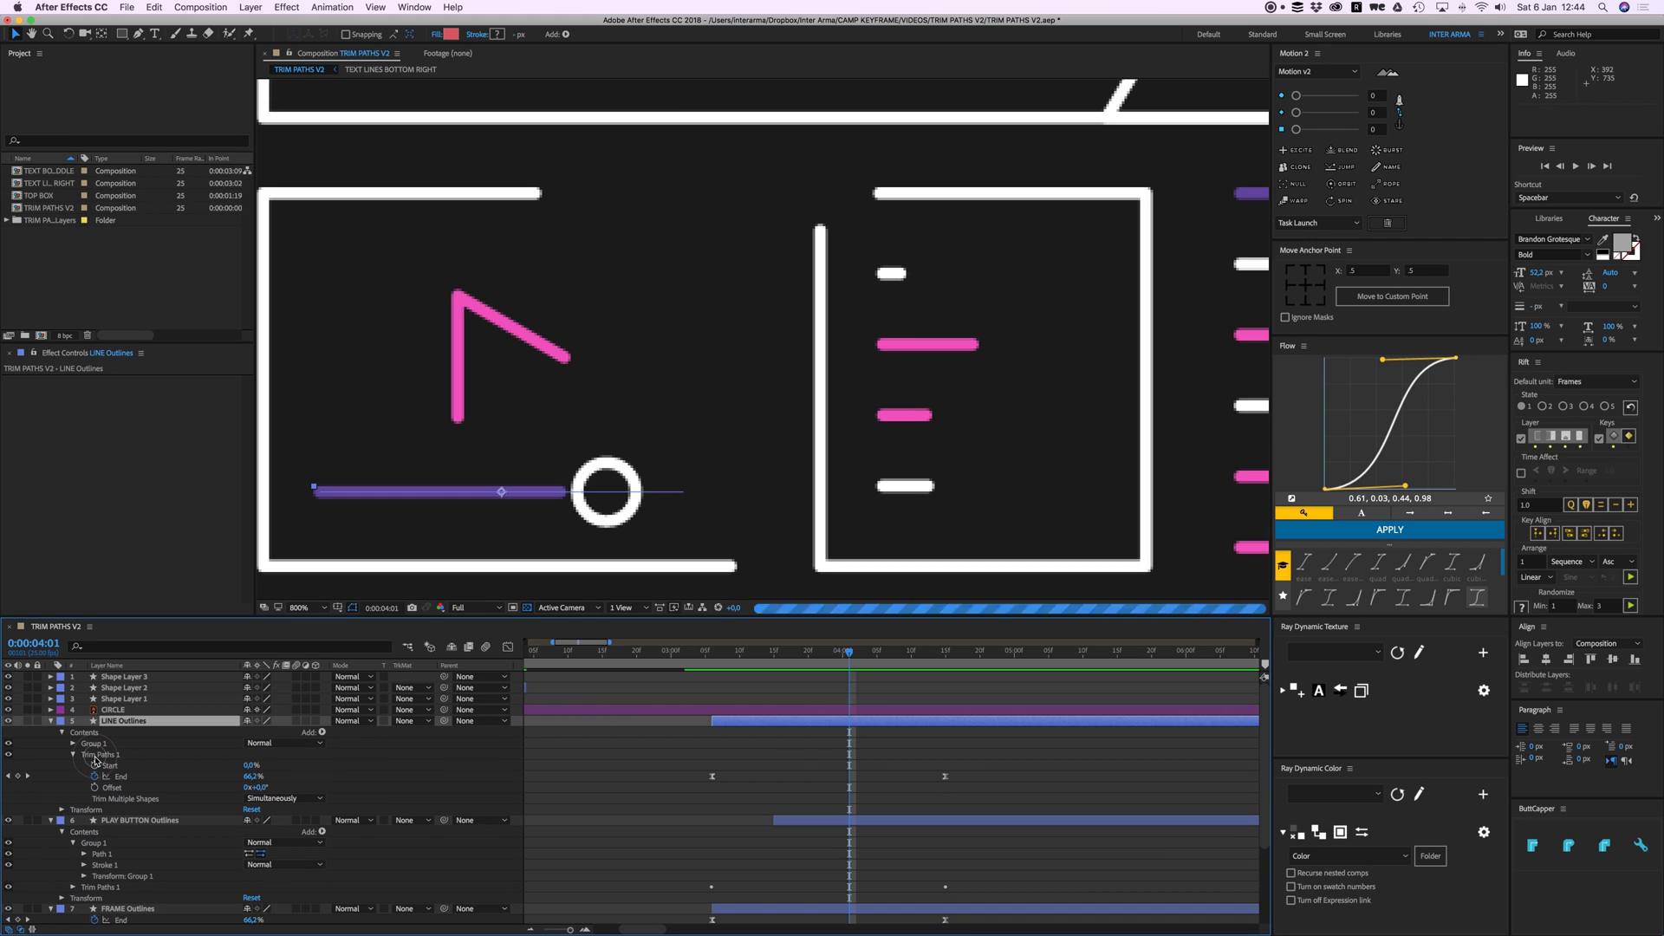
click(51, 722)
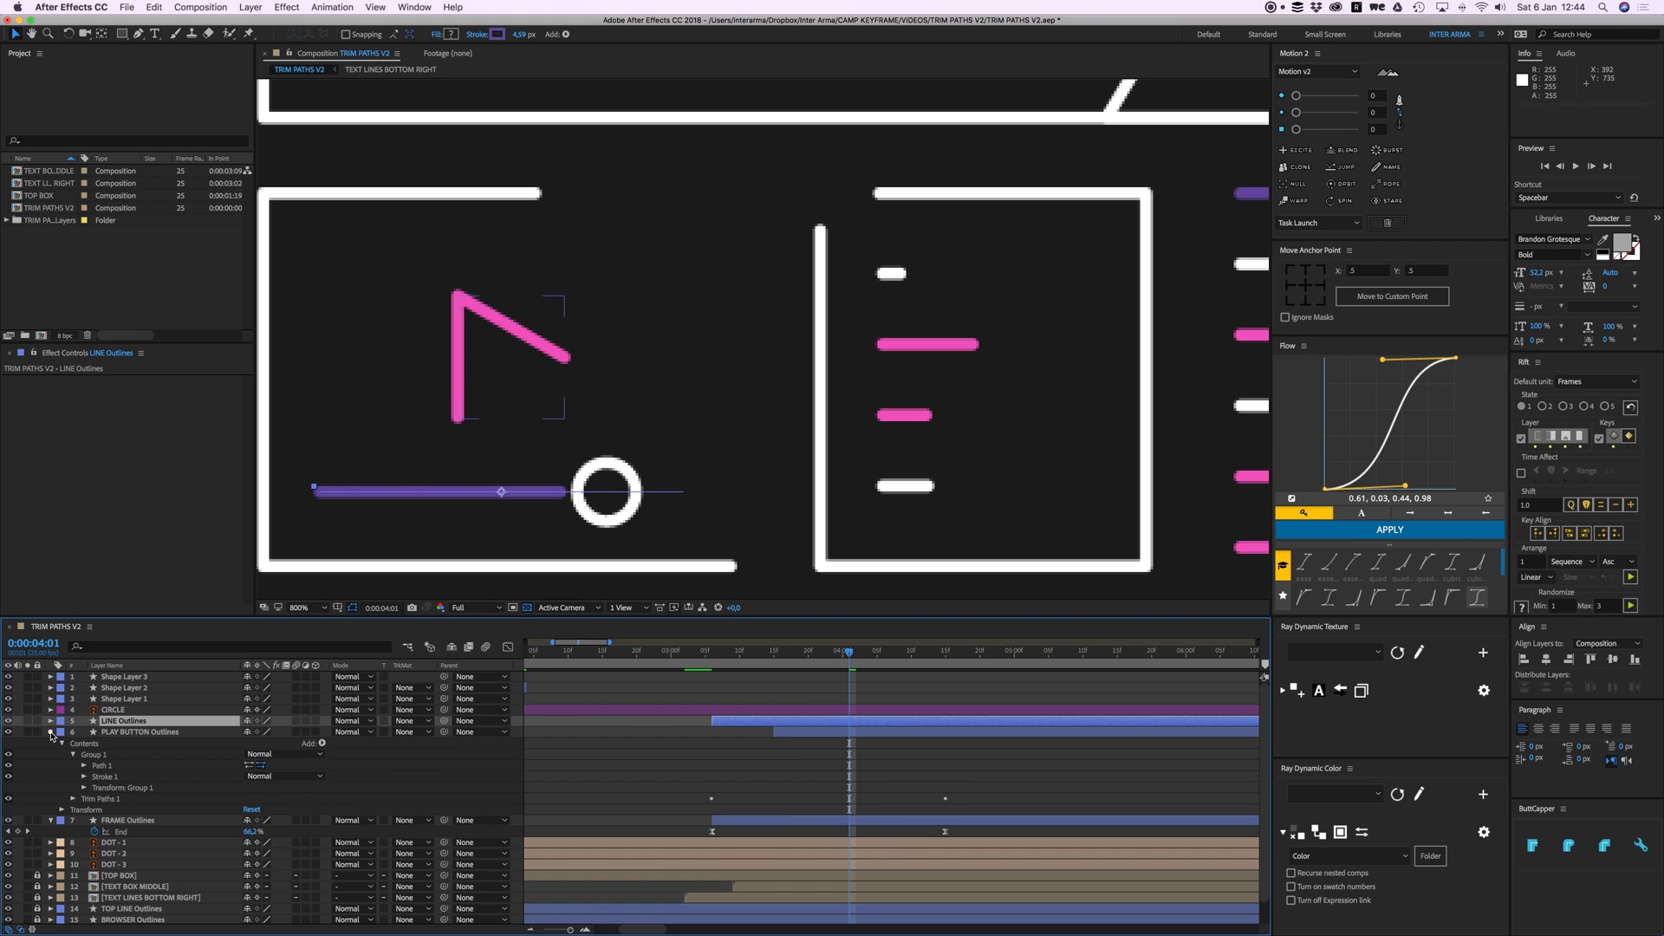
click(51, 733)
click(737, 731)
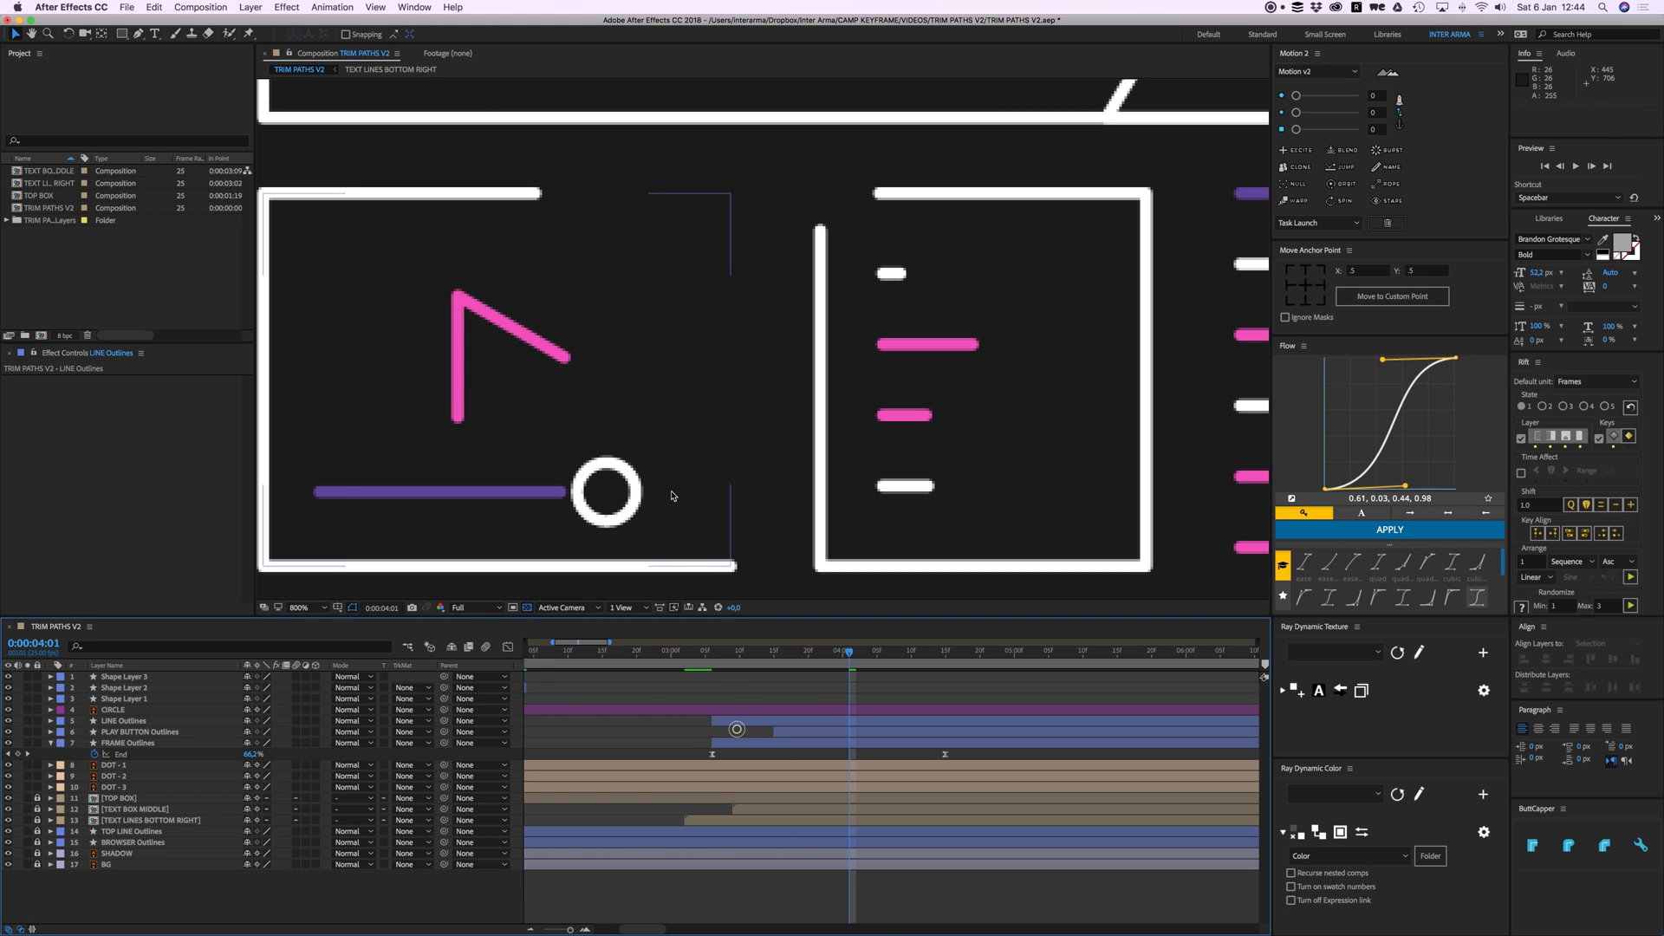
click(729, 567)
key(comma)
key(space)
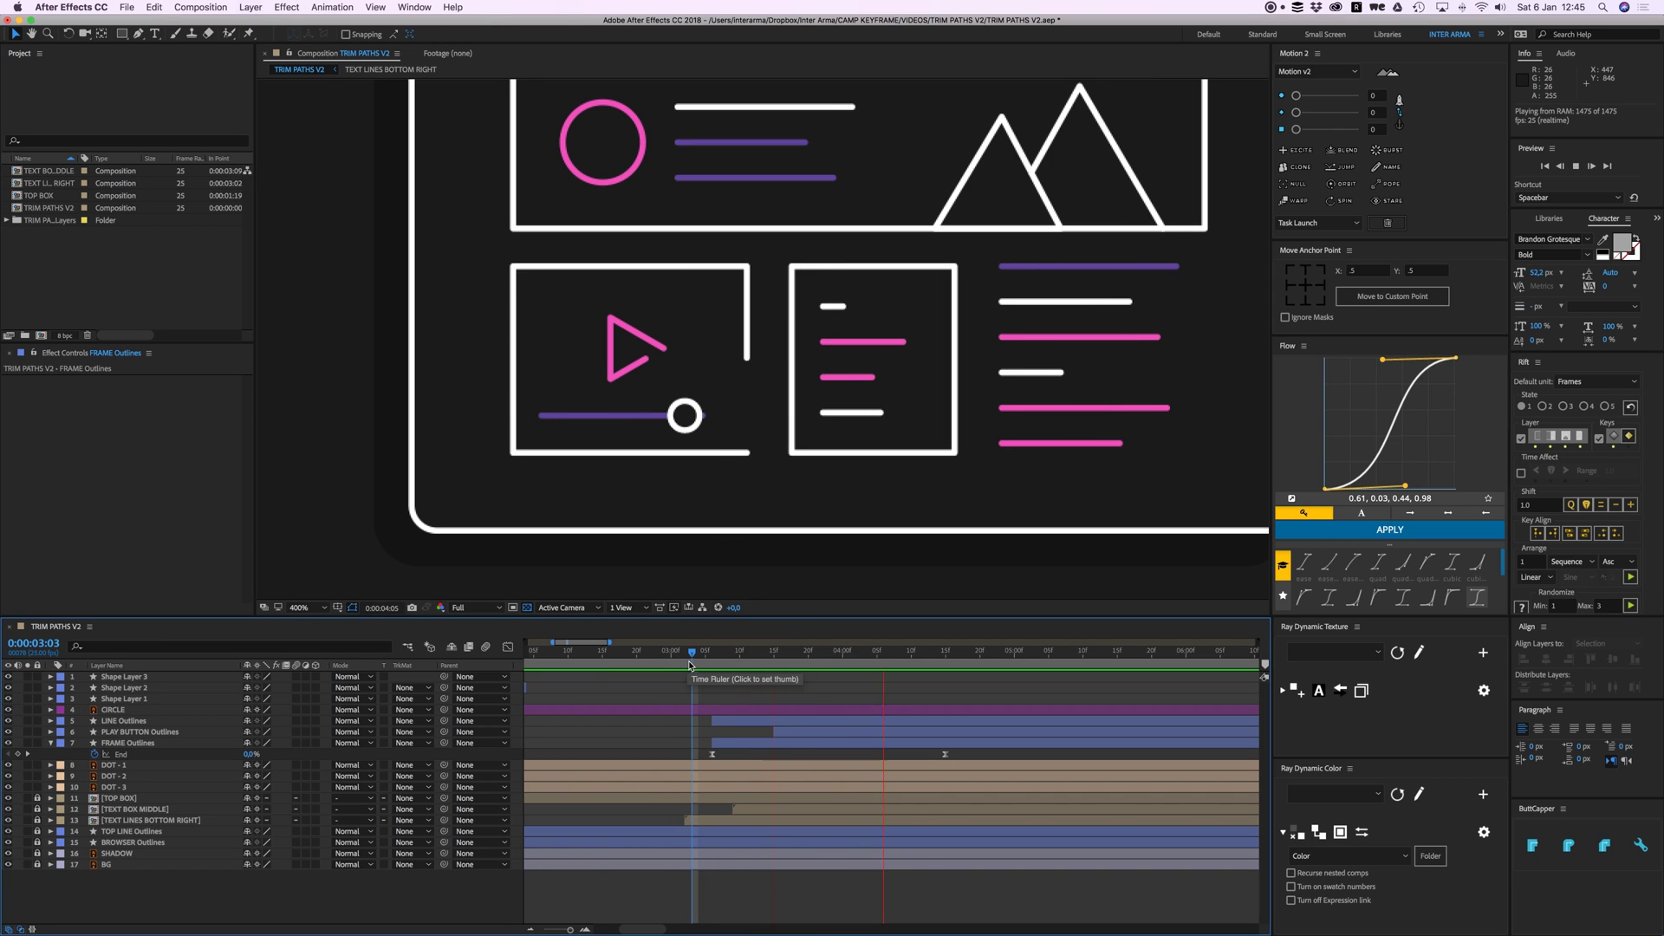
Step: Keyframe the Trim Paths Offset of FRAME Outlines from 0° at 0:00:03:18 to about 126° near 0:00:04:07, and preview it
click(763, 744)
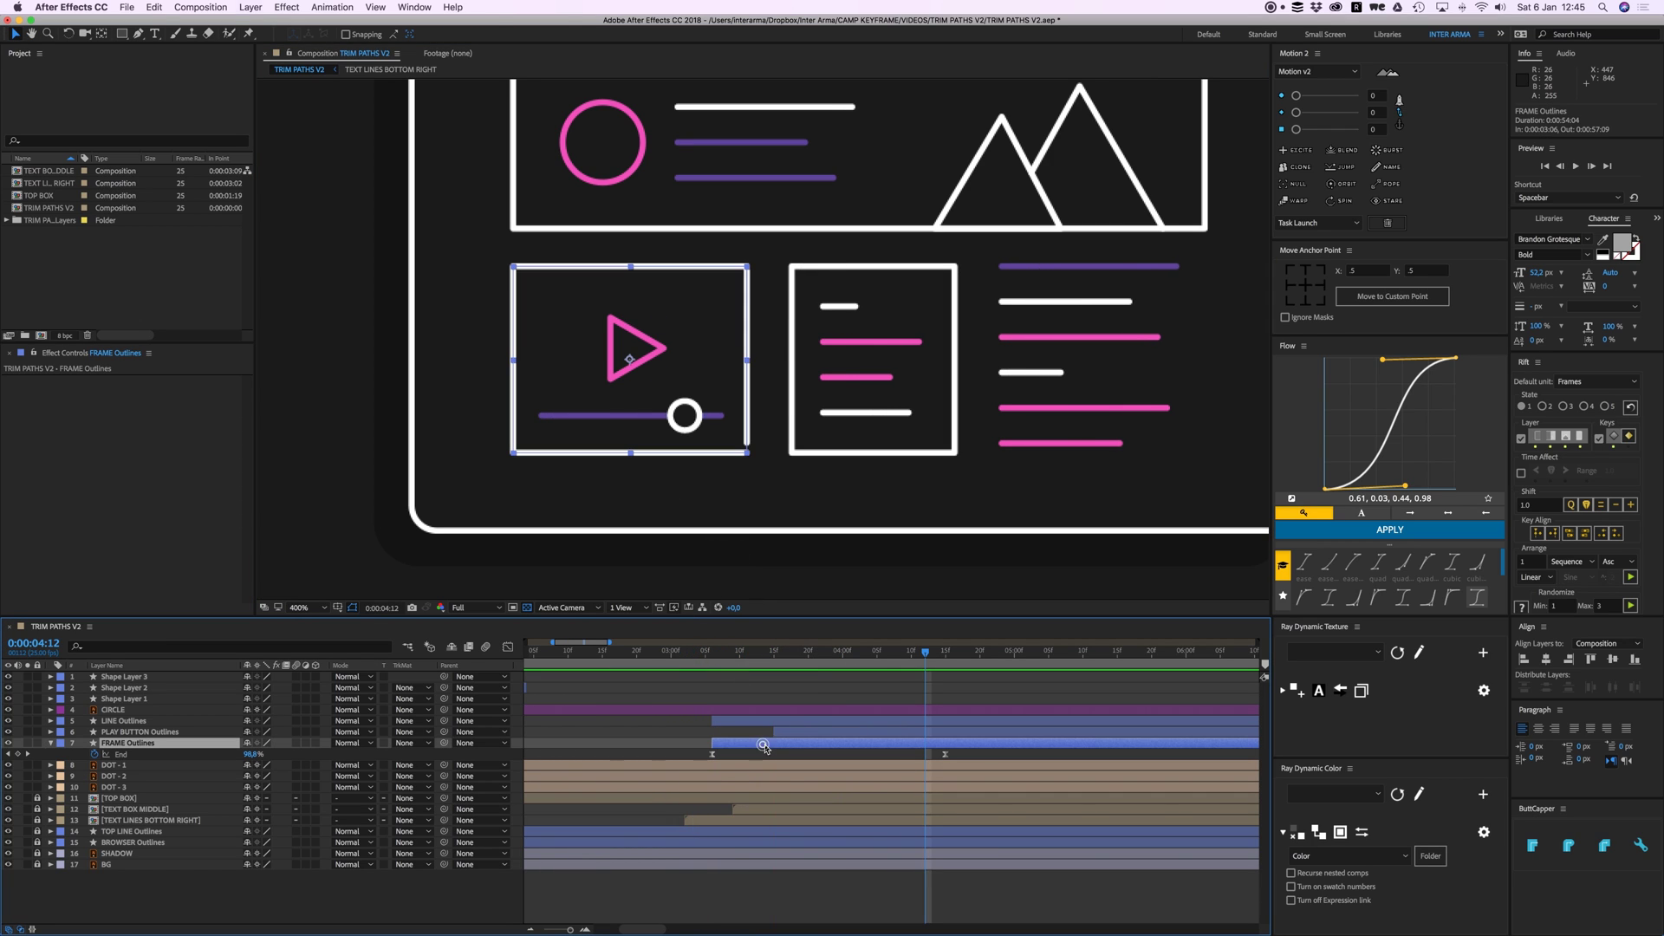
click(51, 743)
click(94, 810)
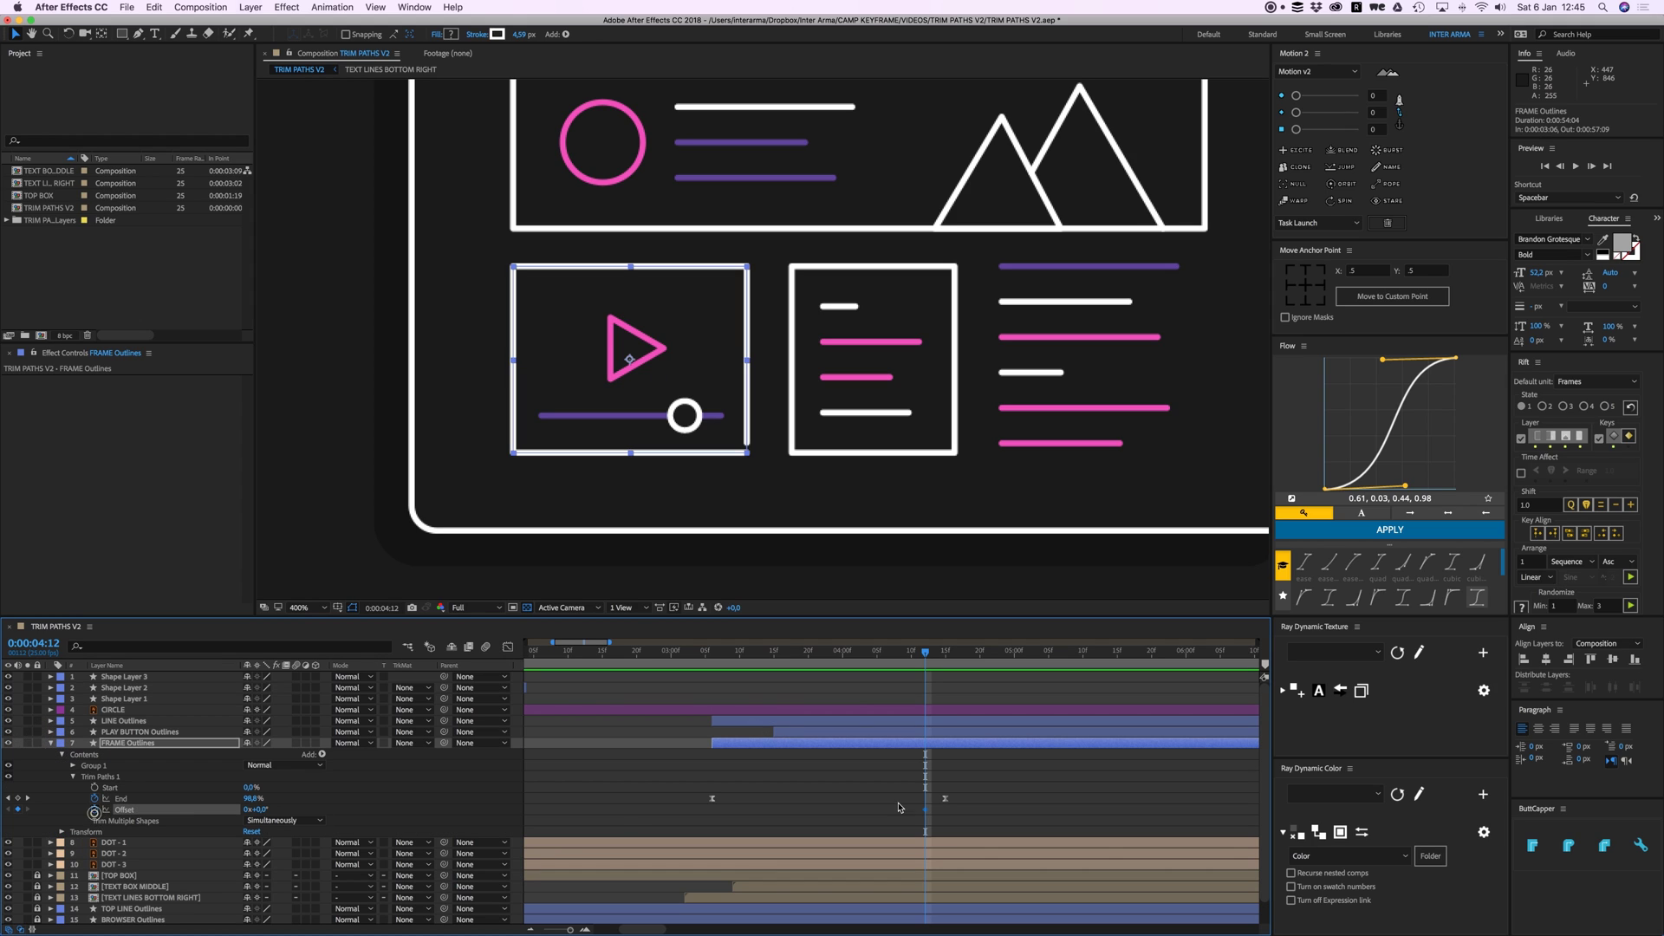
drag(901, 651, 794, 652)
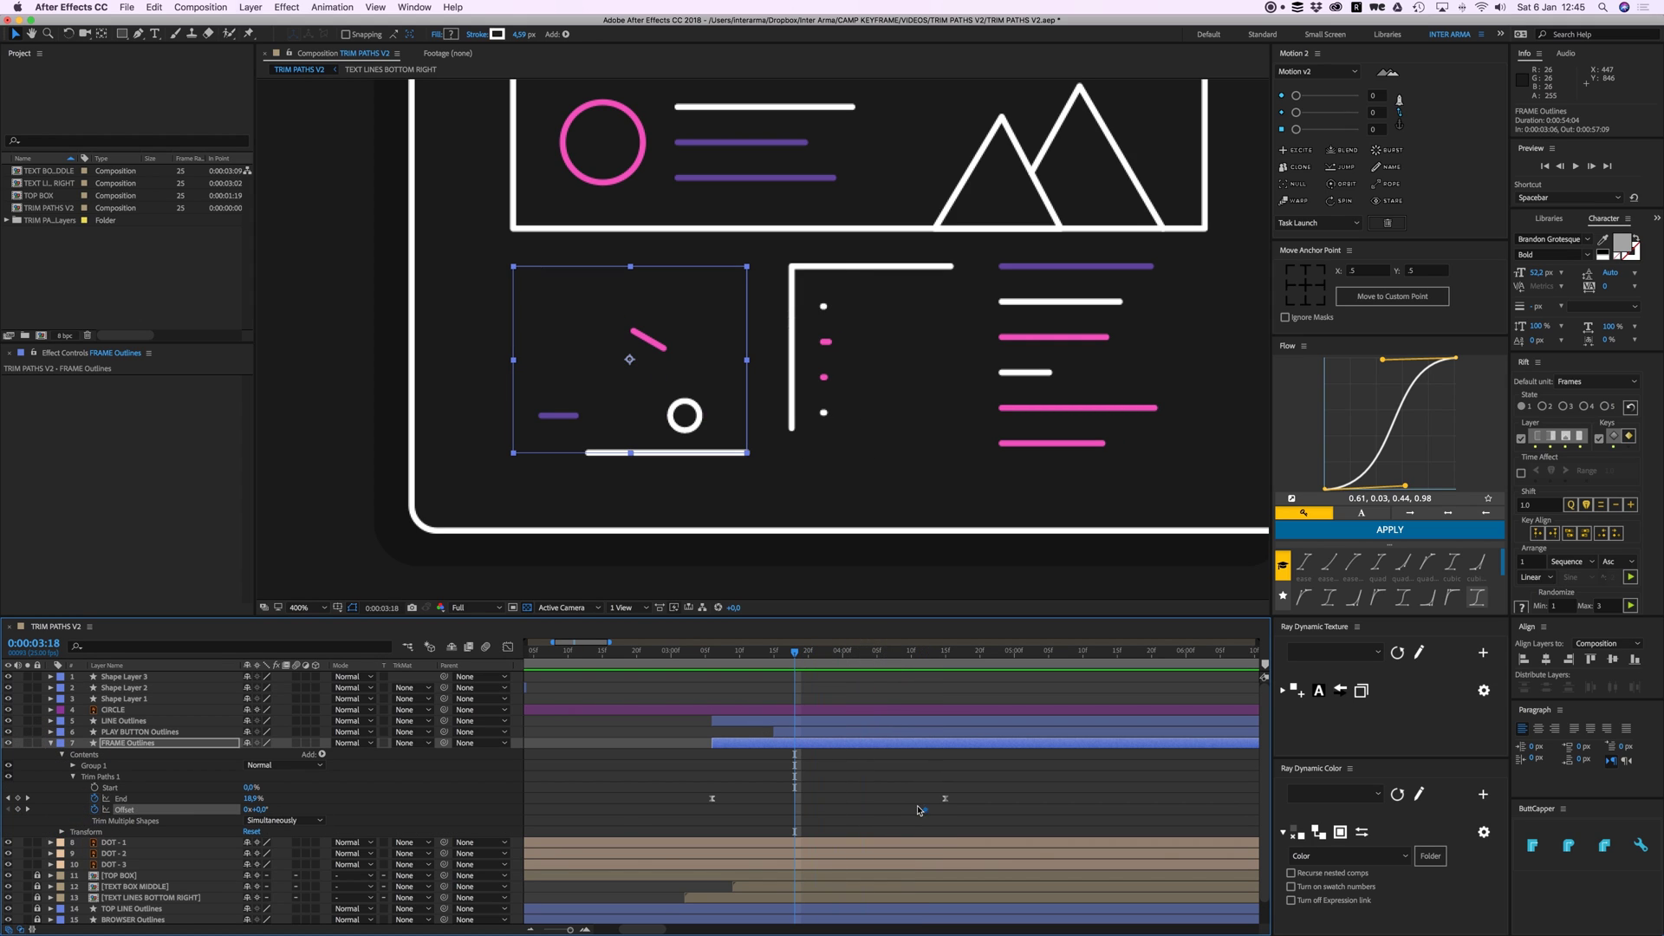
drag(926, 810, 795, 810)
drag(839, 652, 891, 652)
drag(258, 813, 345, 816)
drag(845, 659, 770, 667)
key(space)
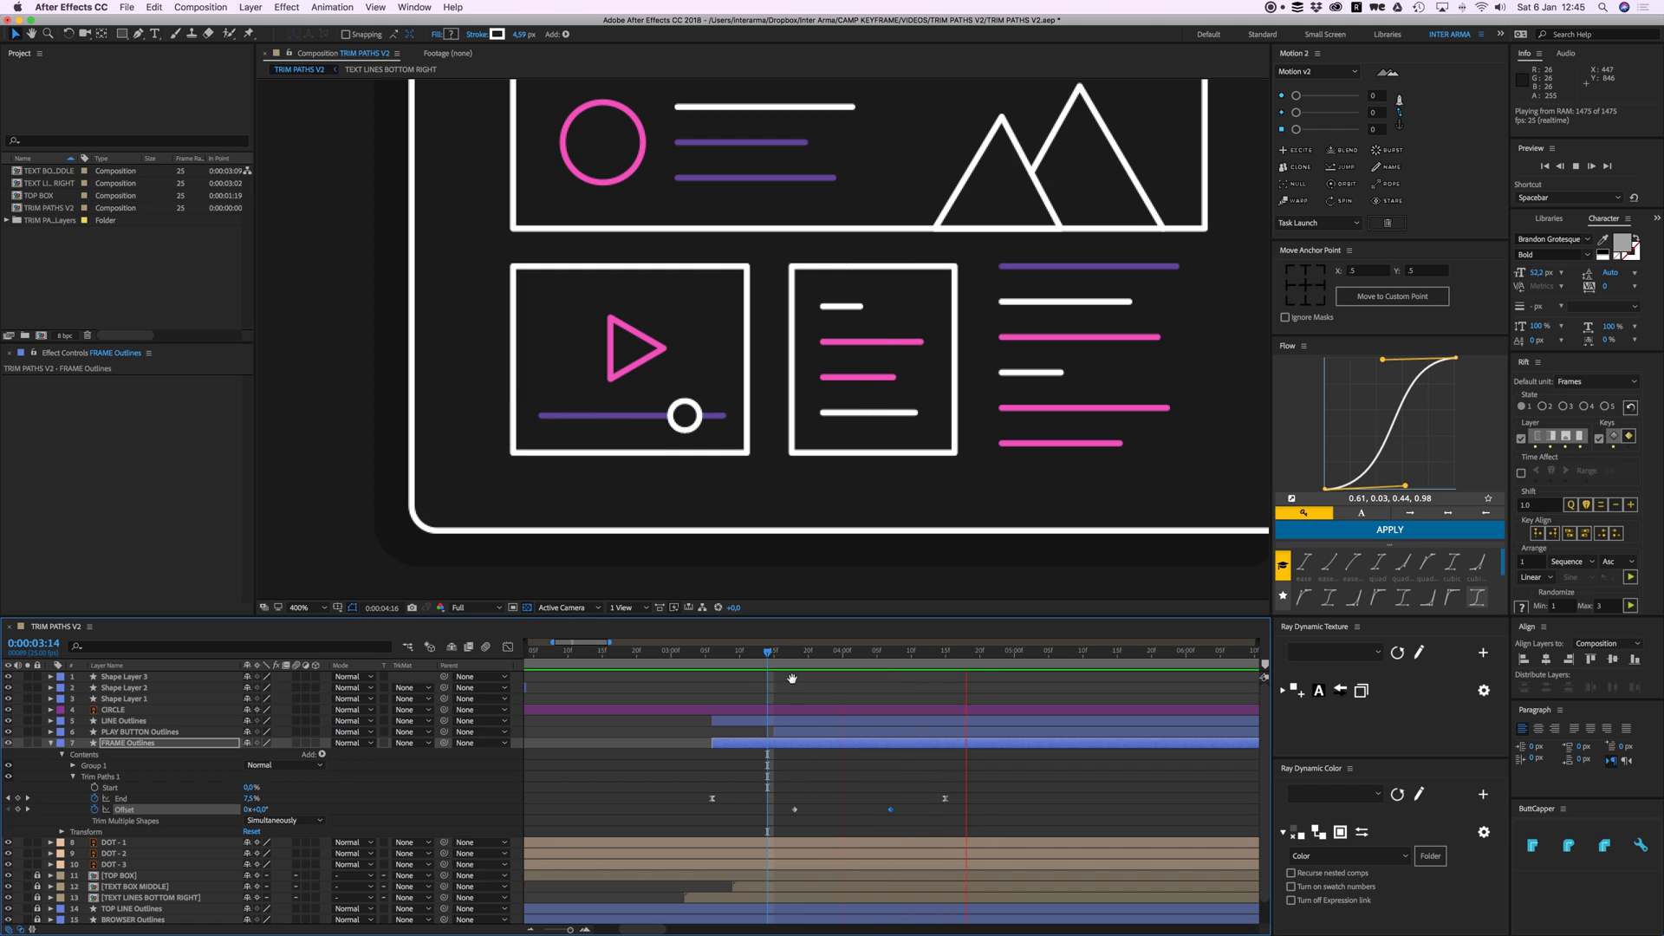
key(space)
Step: Ease FRAME's Offset keyframes with the 0.61, 0.03, 0.44, 0.98 curve, move them to 0:00:03:09 and the last End keyframe, and preview
mouse_move(755, 800)
mouse_down()
mouse_move(895, 815)
mouse_move(733, 809)
mouse_up()
right_click(892, 812)
click(895, 759)
click(1355, 530)
click(826, 810)
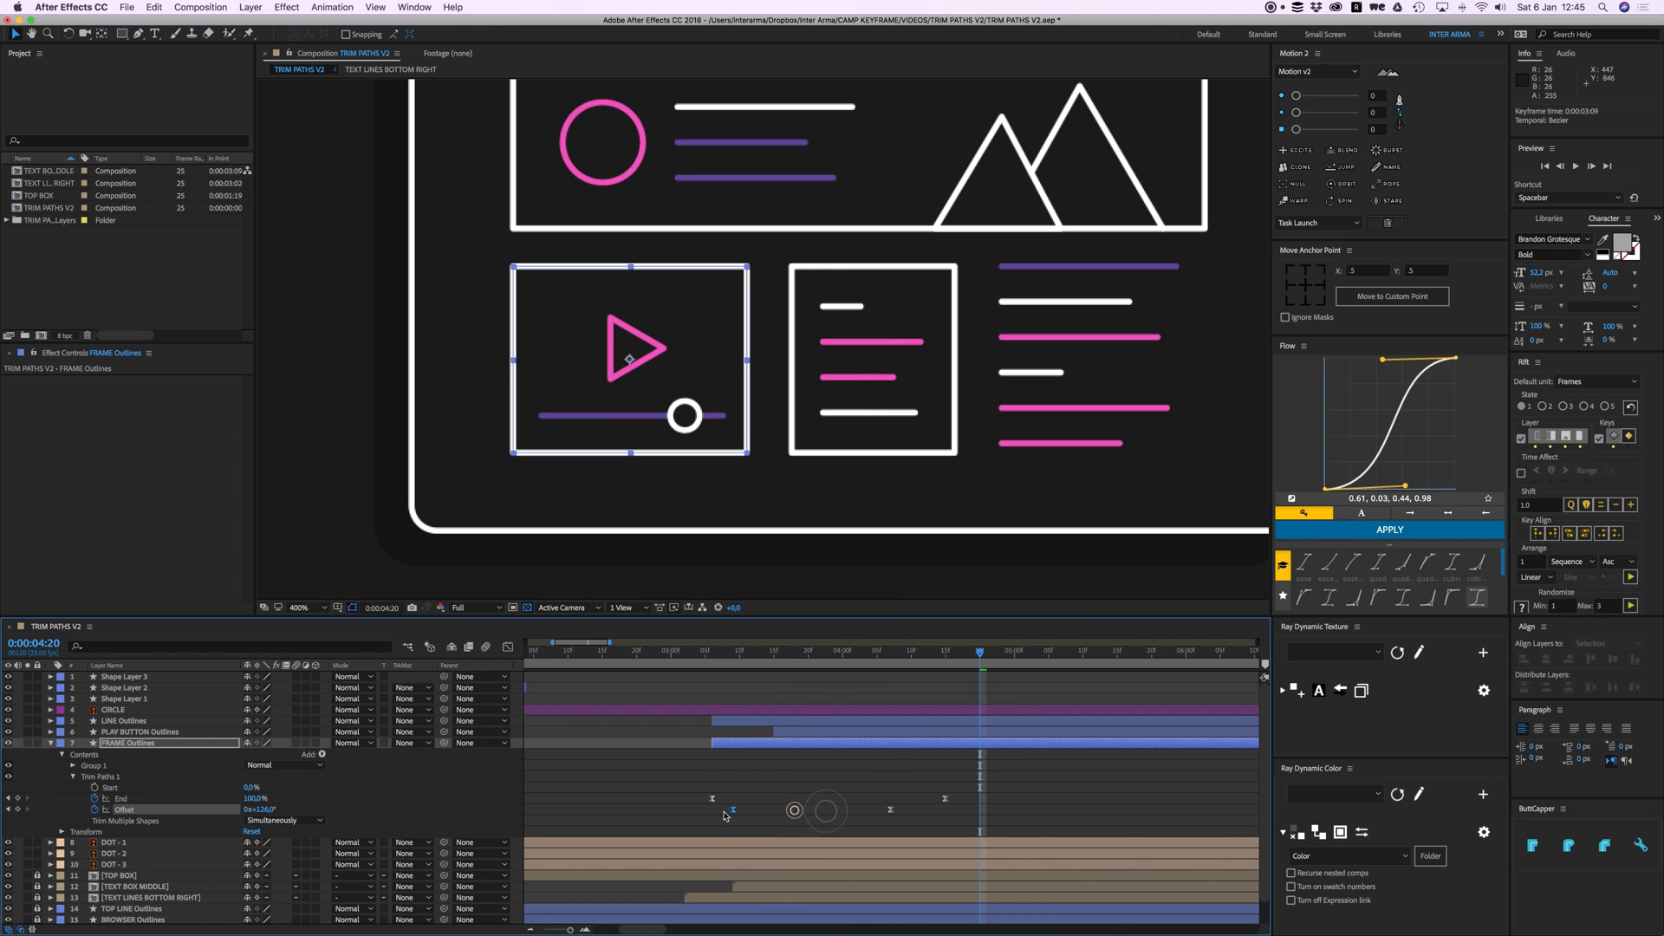
drag(939, 816, 959, 817)
key(space)
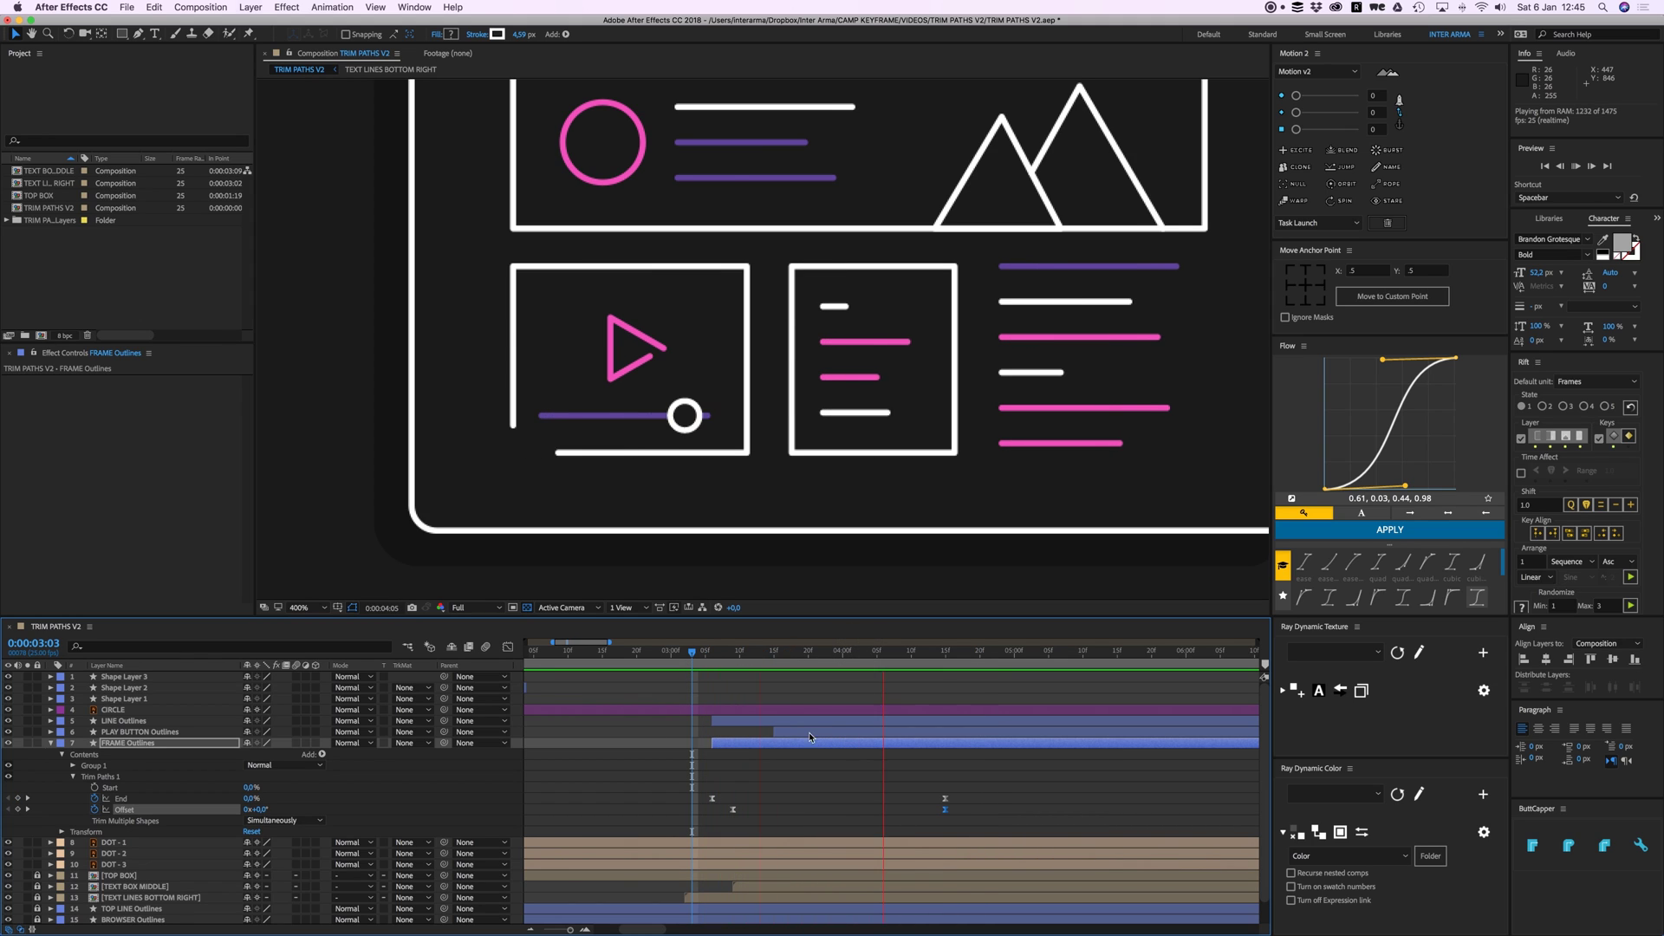
key(space)
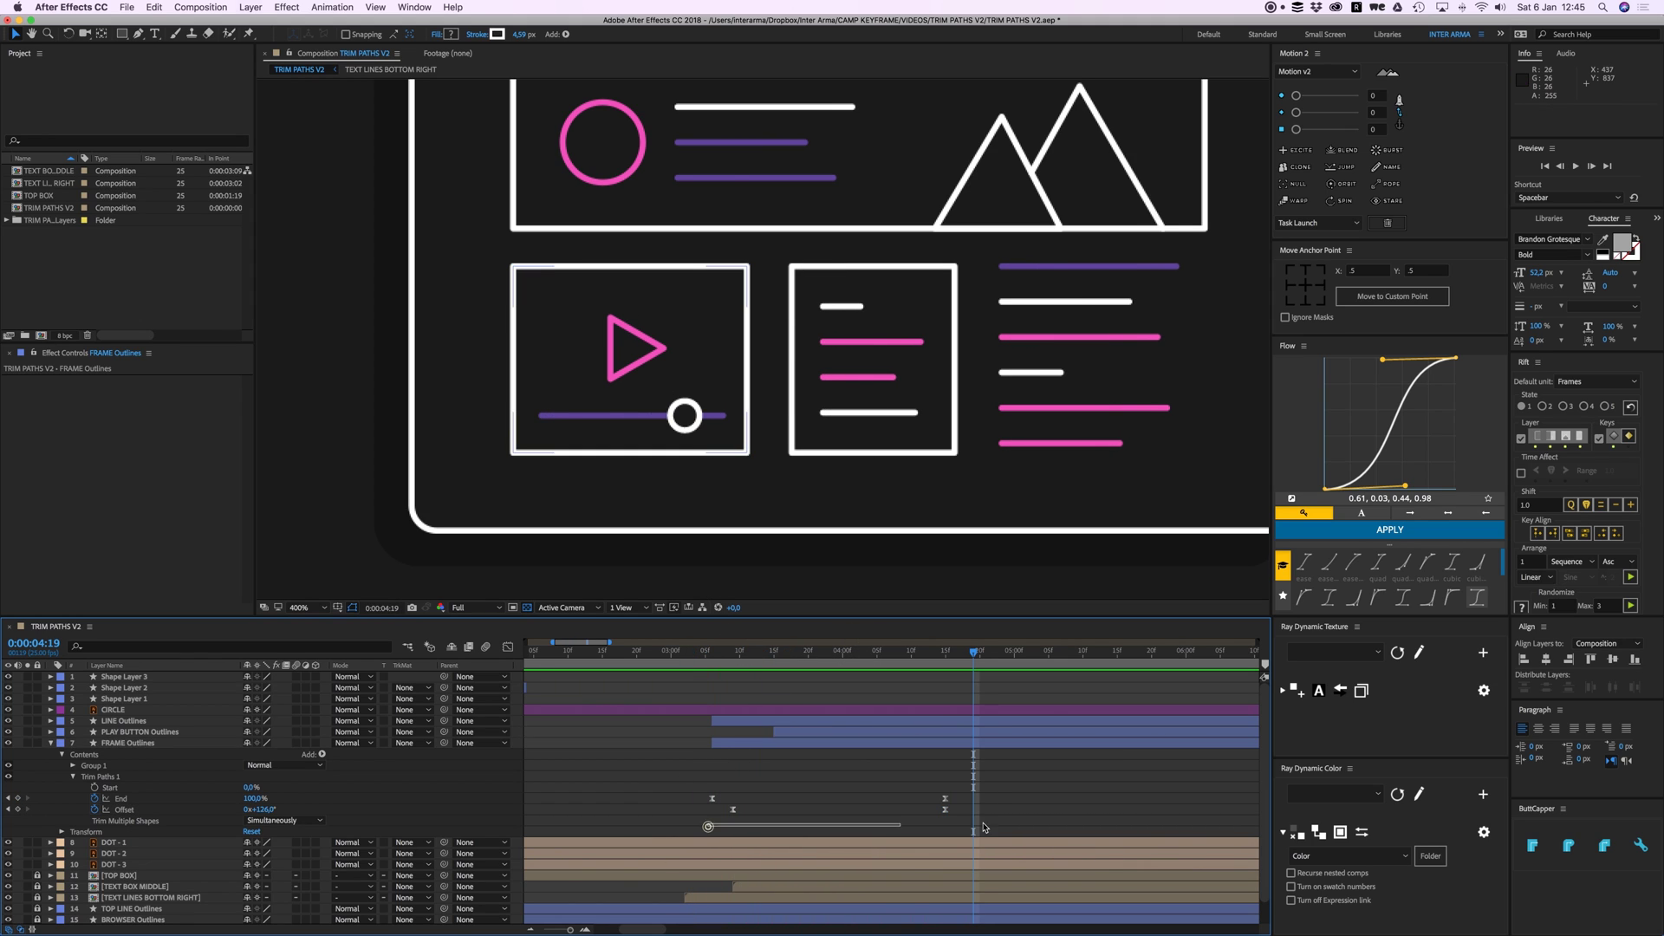
Step: Copy the two Offset keyframes of FRAME Outlines onto PLAY BUTTON Outlines, reveal its keyframes and preview the animation
drag(690, 839, 981, 807)
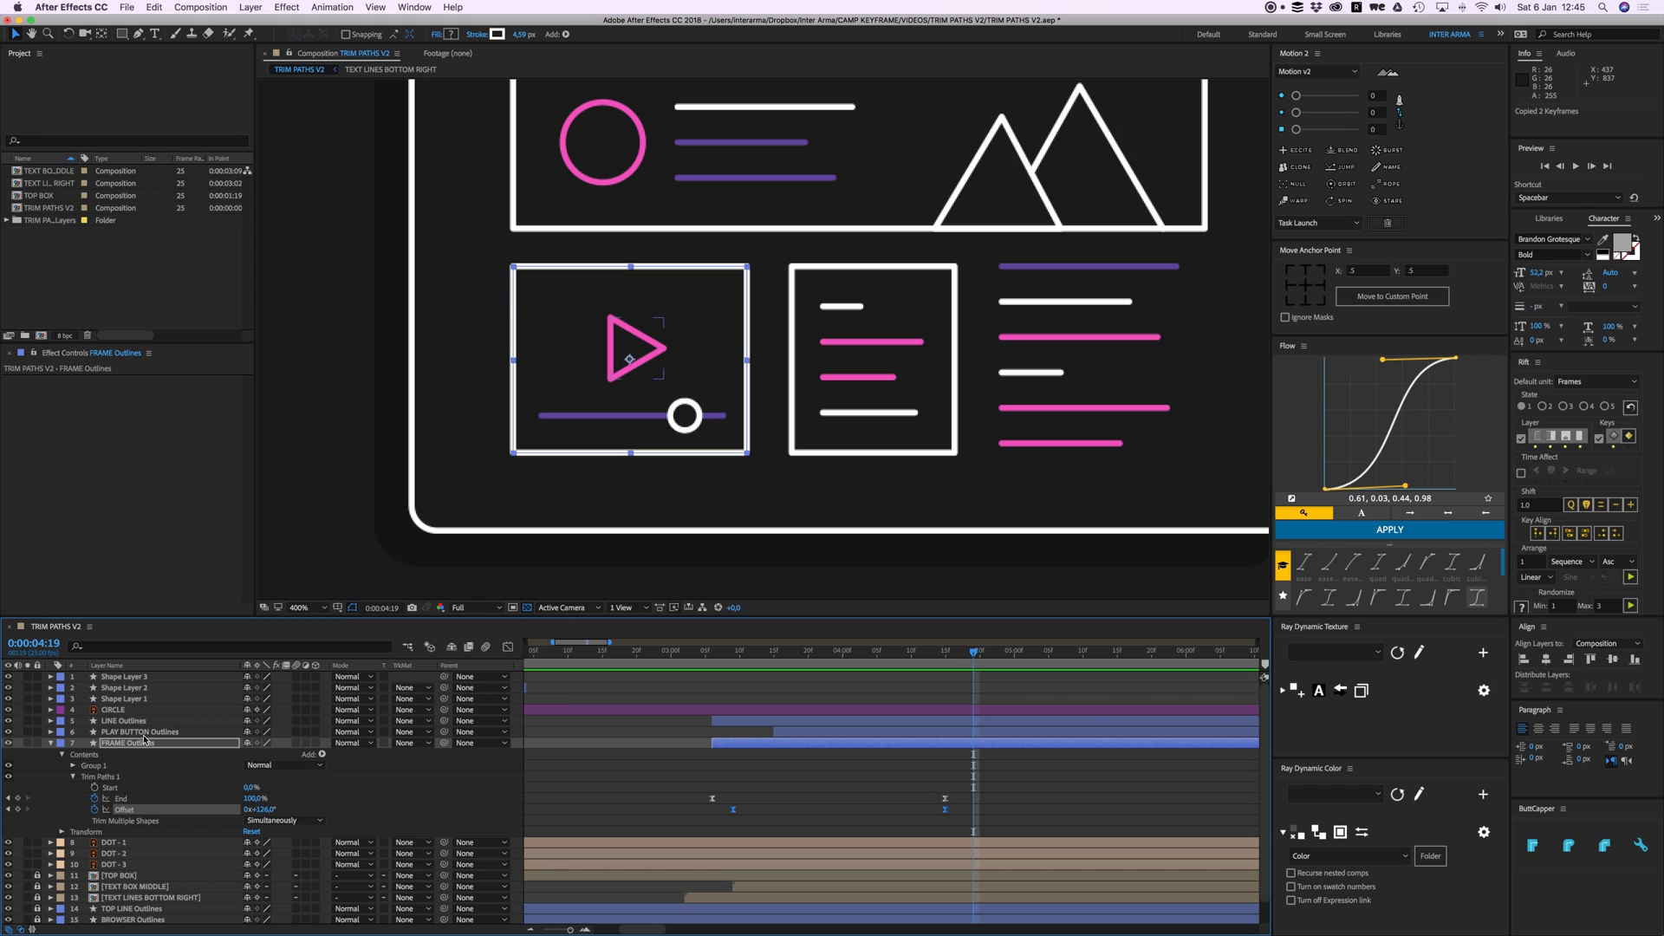
click(143, 732)
key(super+v)
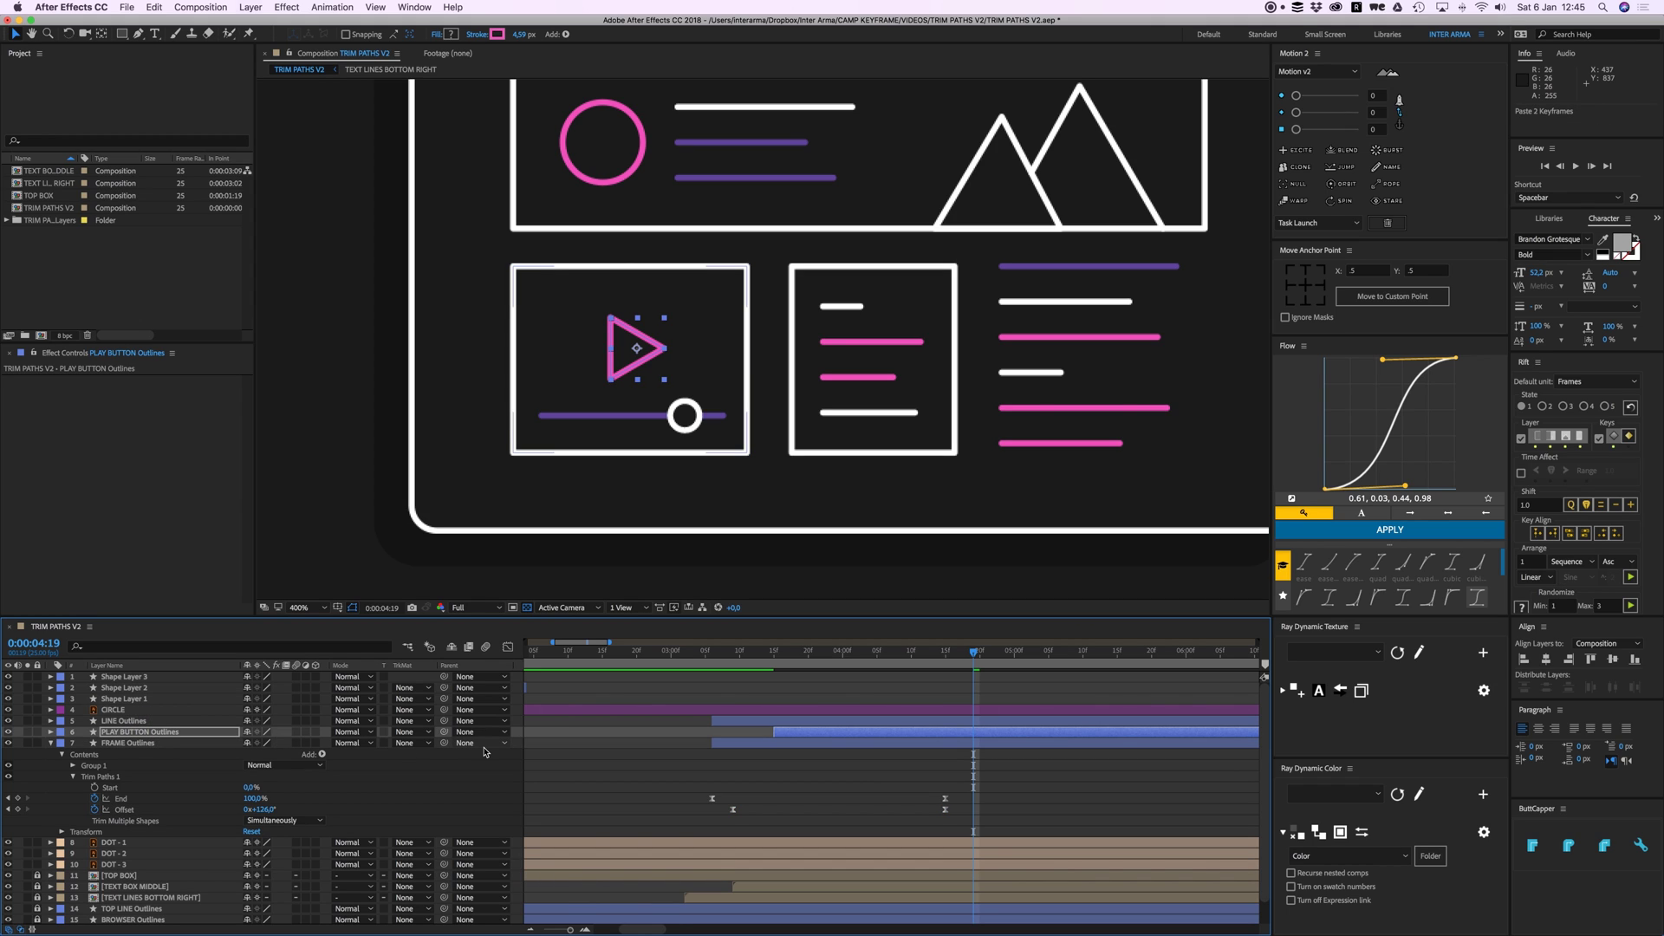
key(u)
drag(974, 755, 720, 756)
drag(788, 659, 693, 668)
key(space)
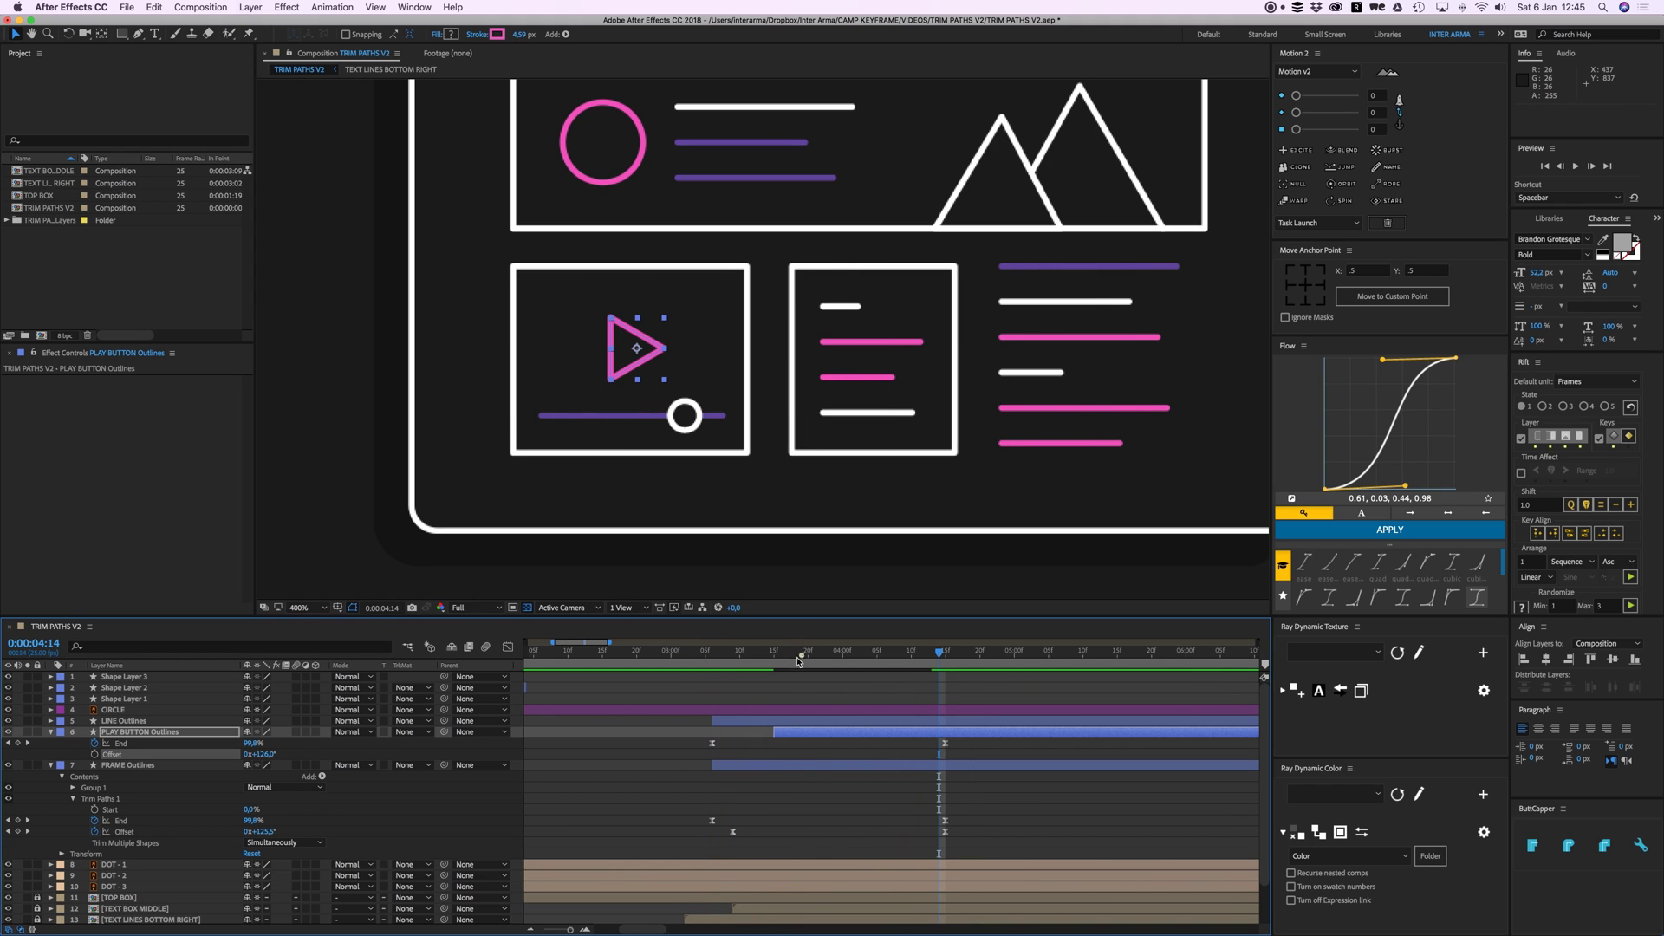
Step: Try to keyframe the pasted Trim Paths Offset of PLAY BUTTON Outlines, starting from 0° at 0:00:03:16
drag(799, 657, 781, 657)
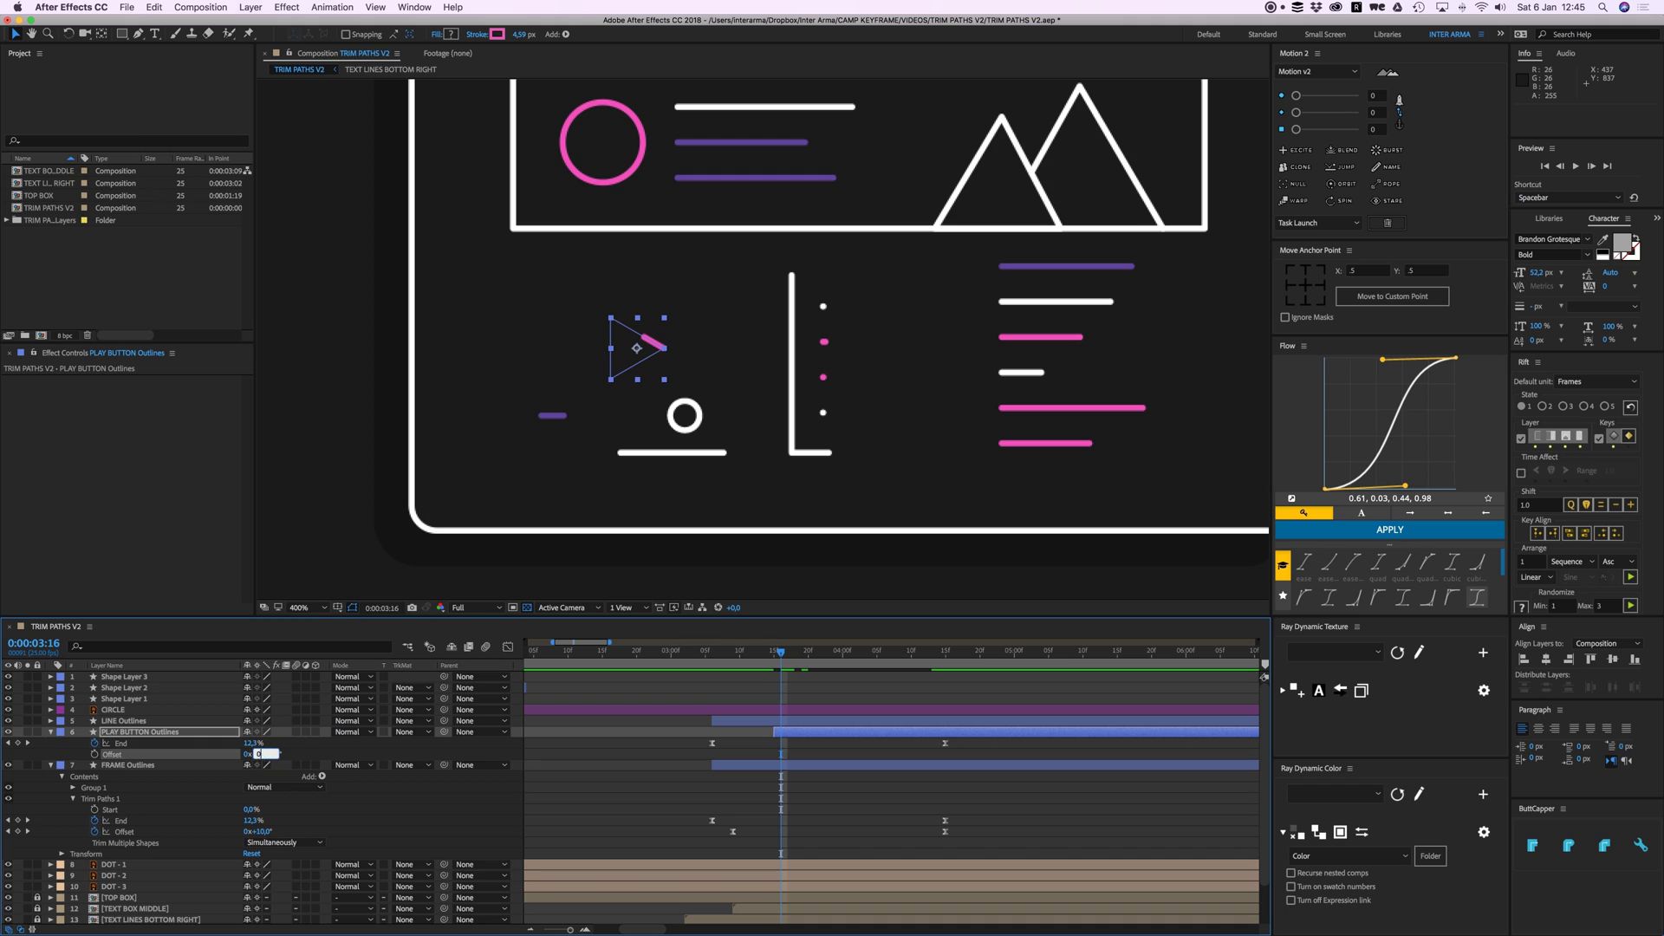
key(Return)
drag(845, 646, 892, 651)
drag(266, 751, 296, 753)
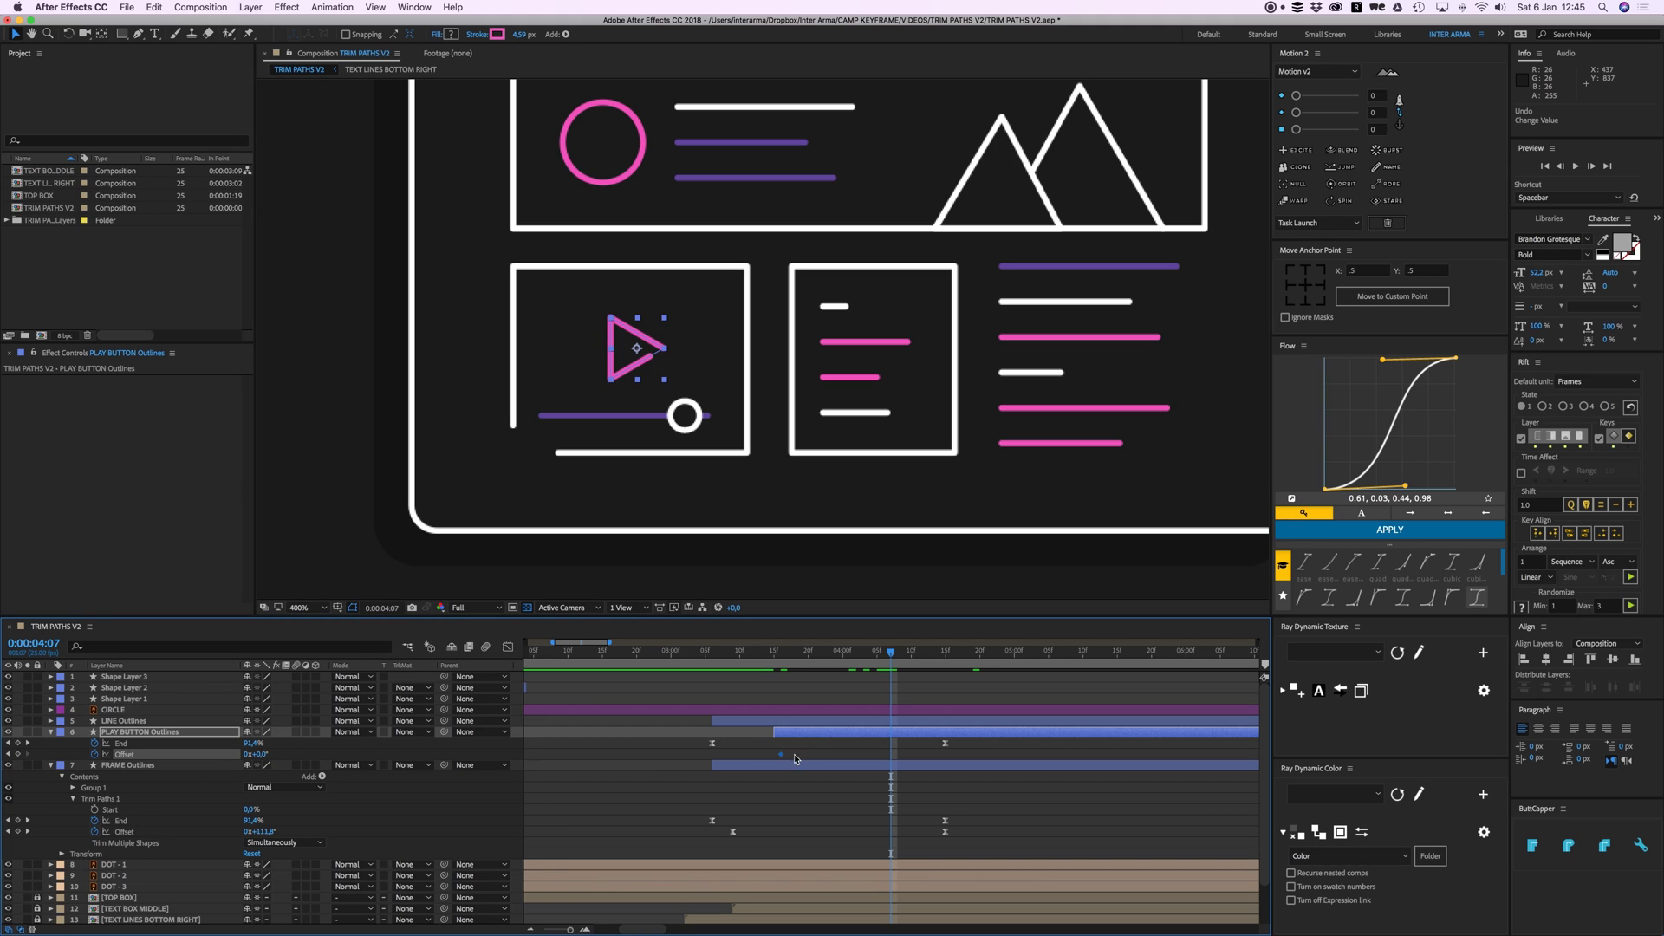
drag(796, 759, 906, 761)
Step: Expand the contents of PLAY BUTTON Outlines and delete its duplicate Trim Paths 2
double_click(50, 733)
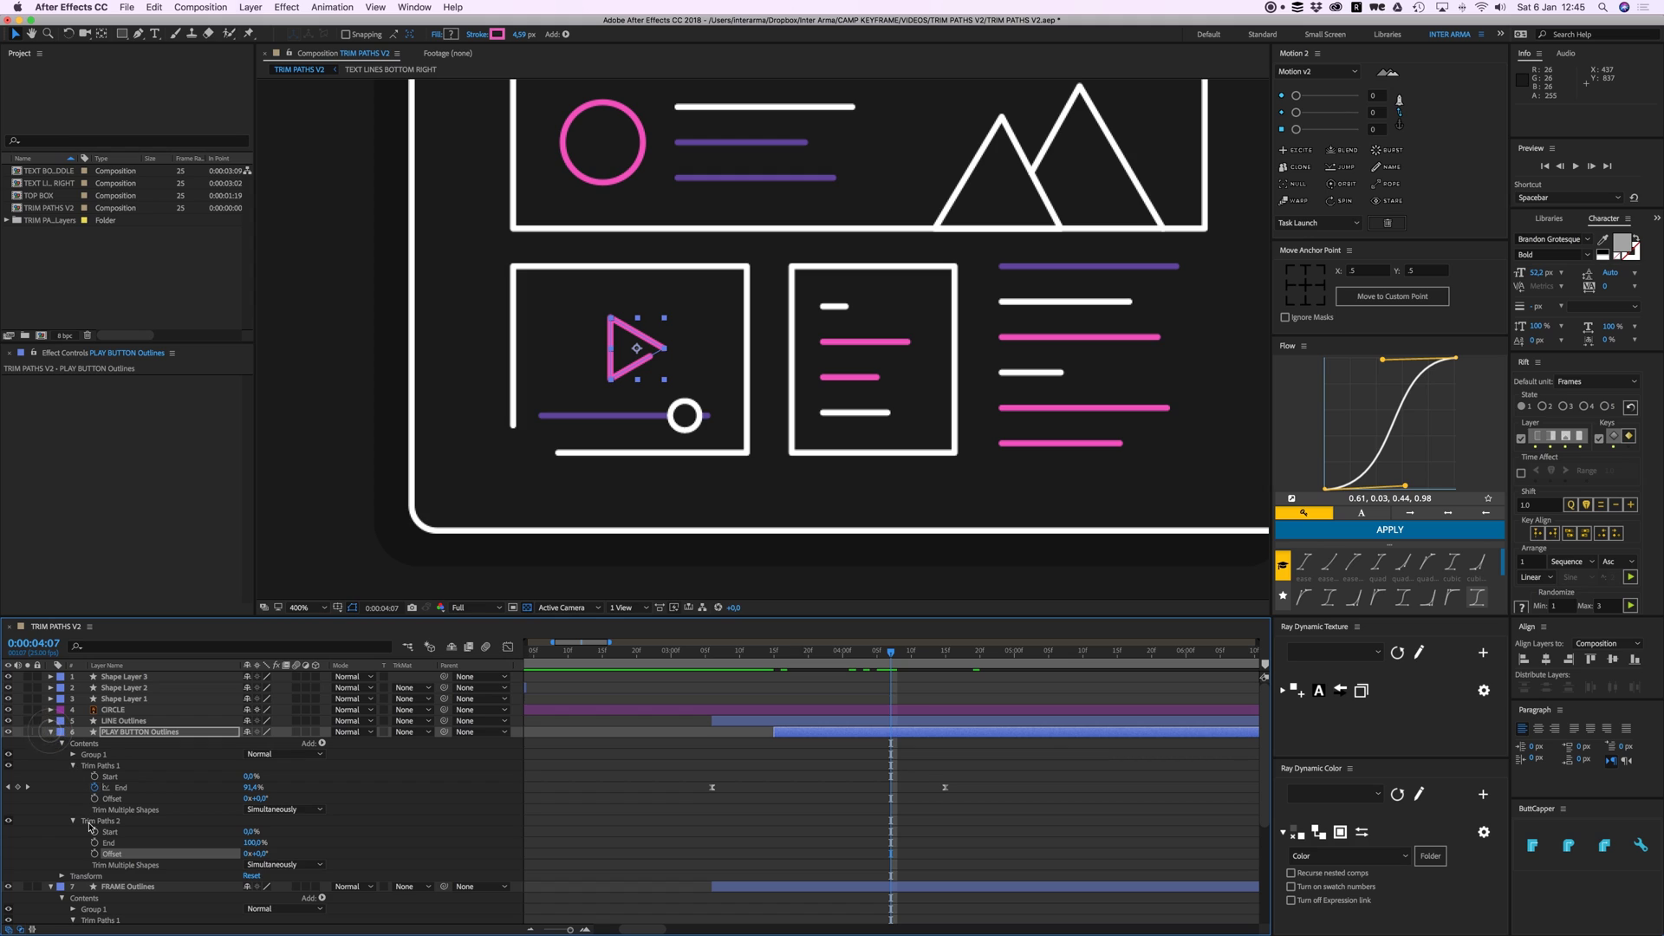
click(73, 766)
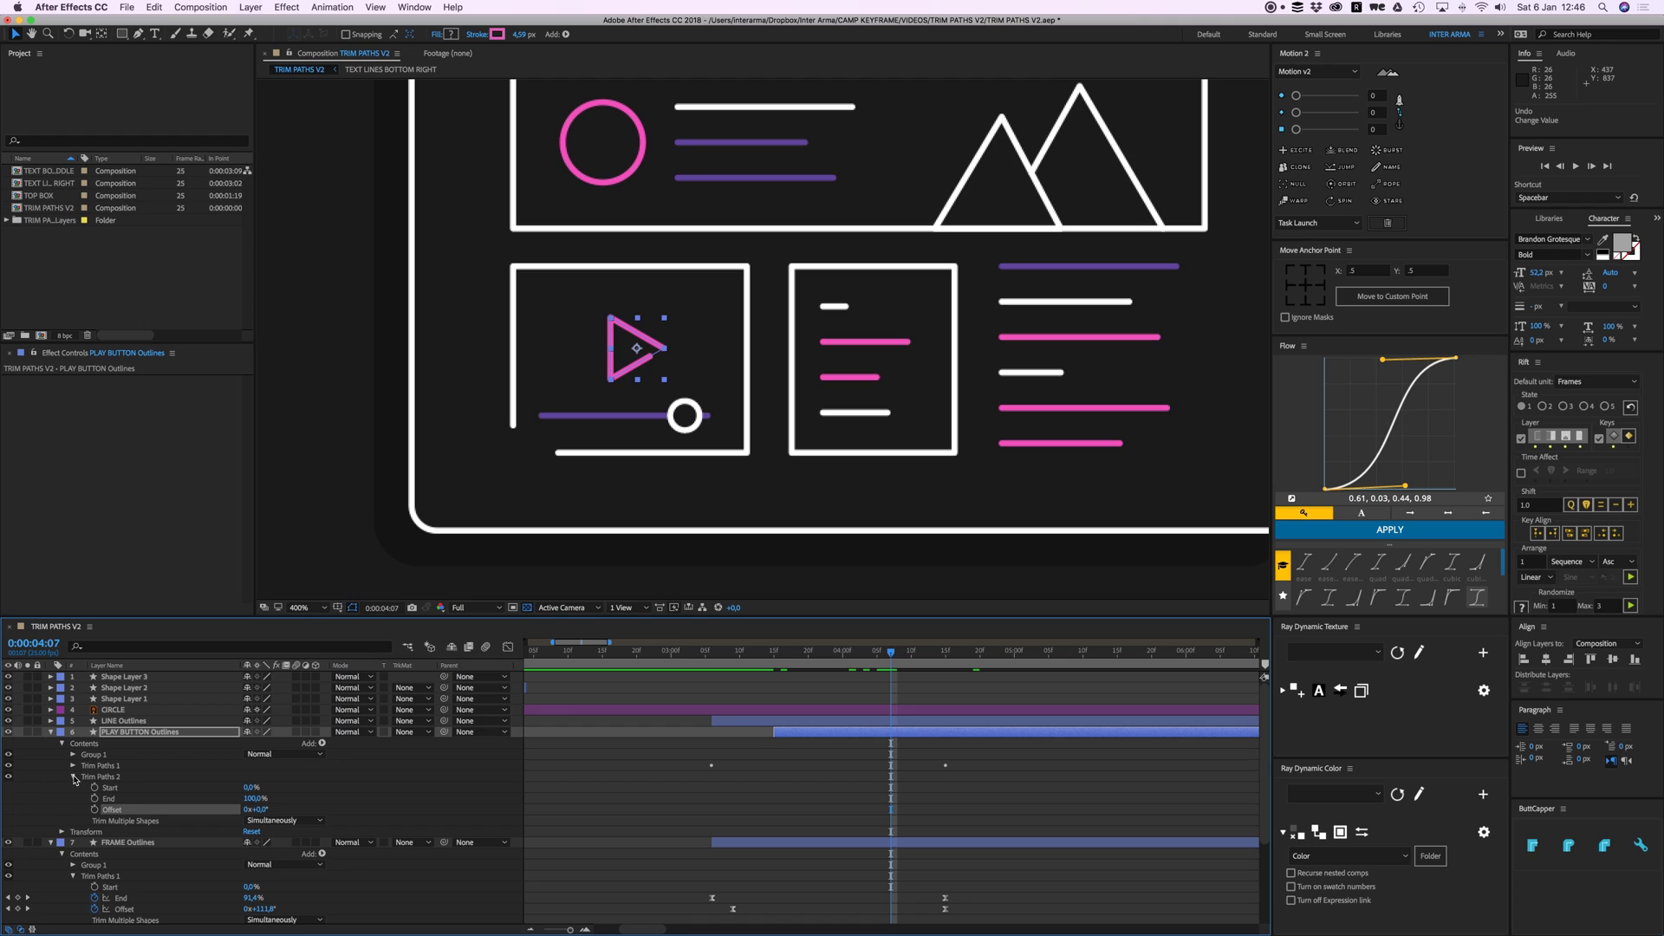
click(107, 777)
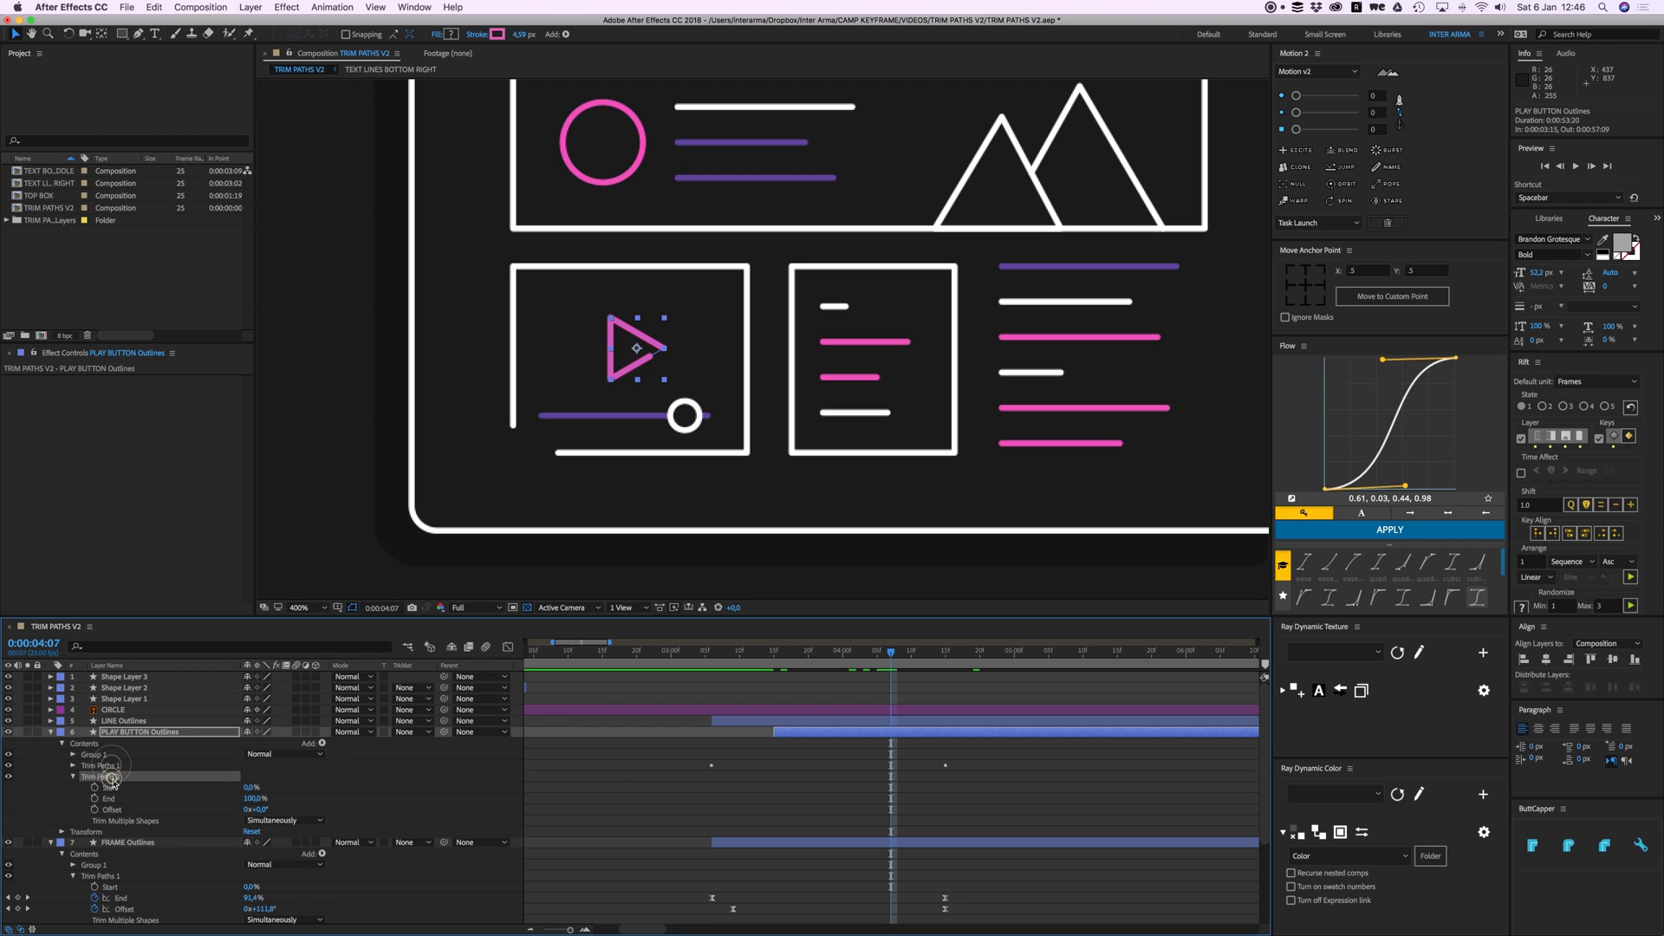
key(Delete)
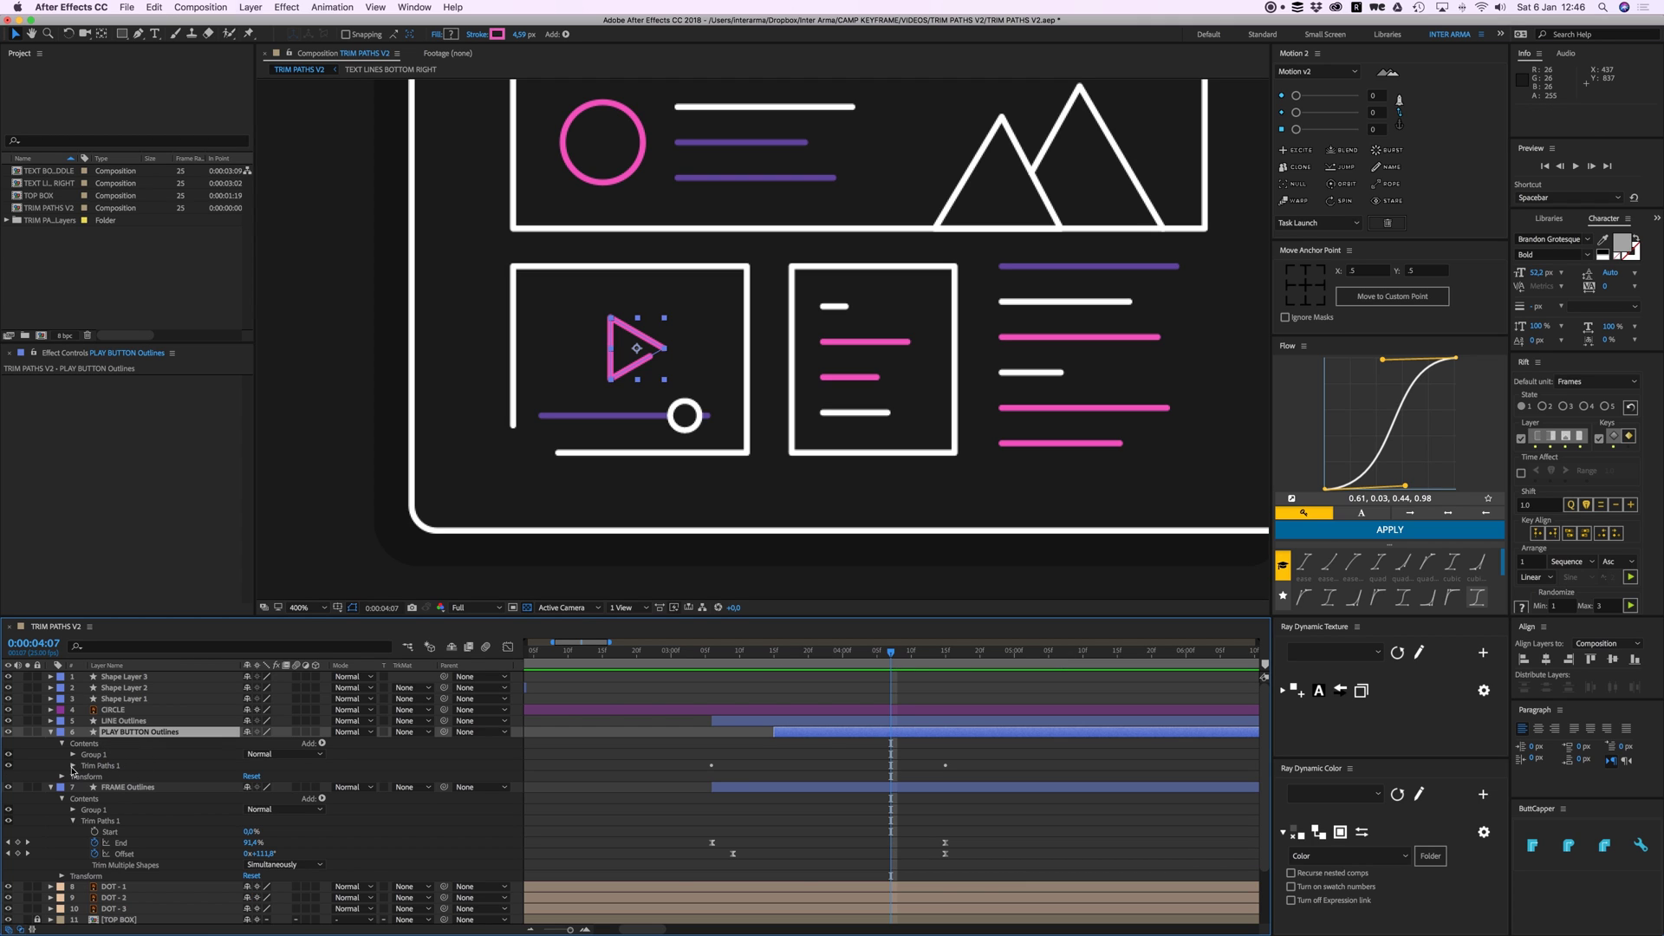
Step: Keyframe the Offset of PLAY BUTTON's Trim Paths 1 from 0° to about 191° at 0:00:04:06
click(72, 766)
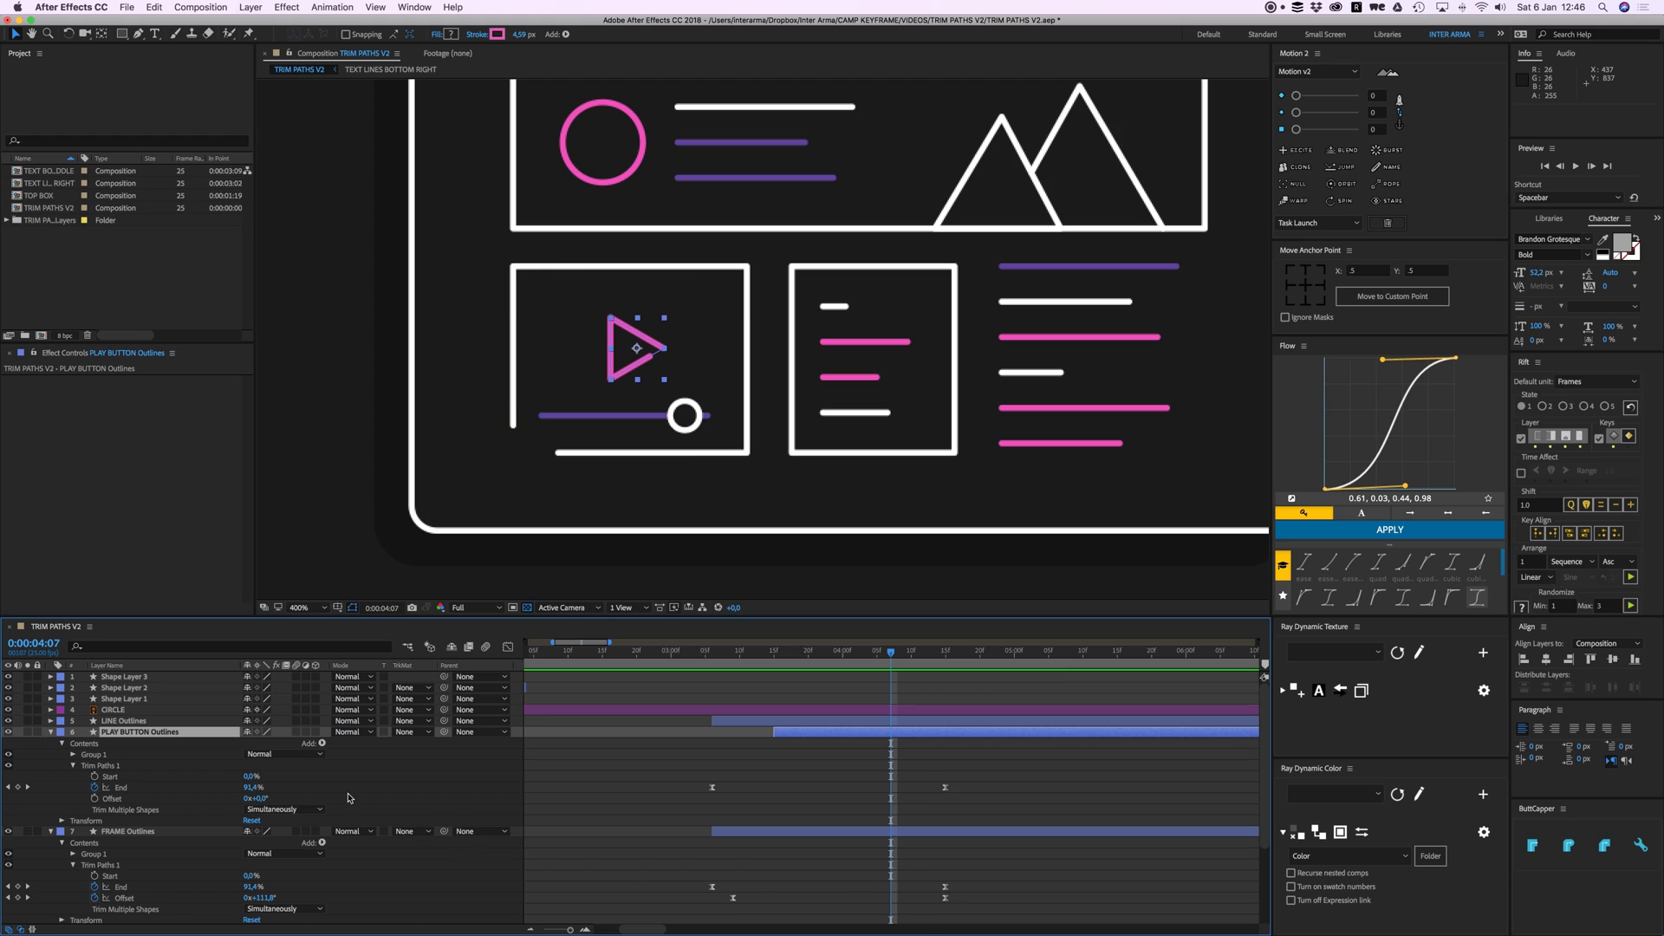
drag(266, 800, 334, 804)
key(super+z)
mouse_move(891, 656)
mouse_down()
mouse_move(787, 656)
mouse_move(883, 656)
mouse_up()
click(96, 798)
drag(258, 799, 258, 798)
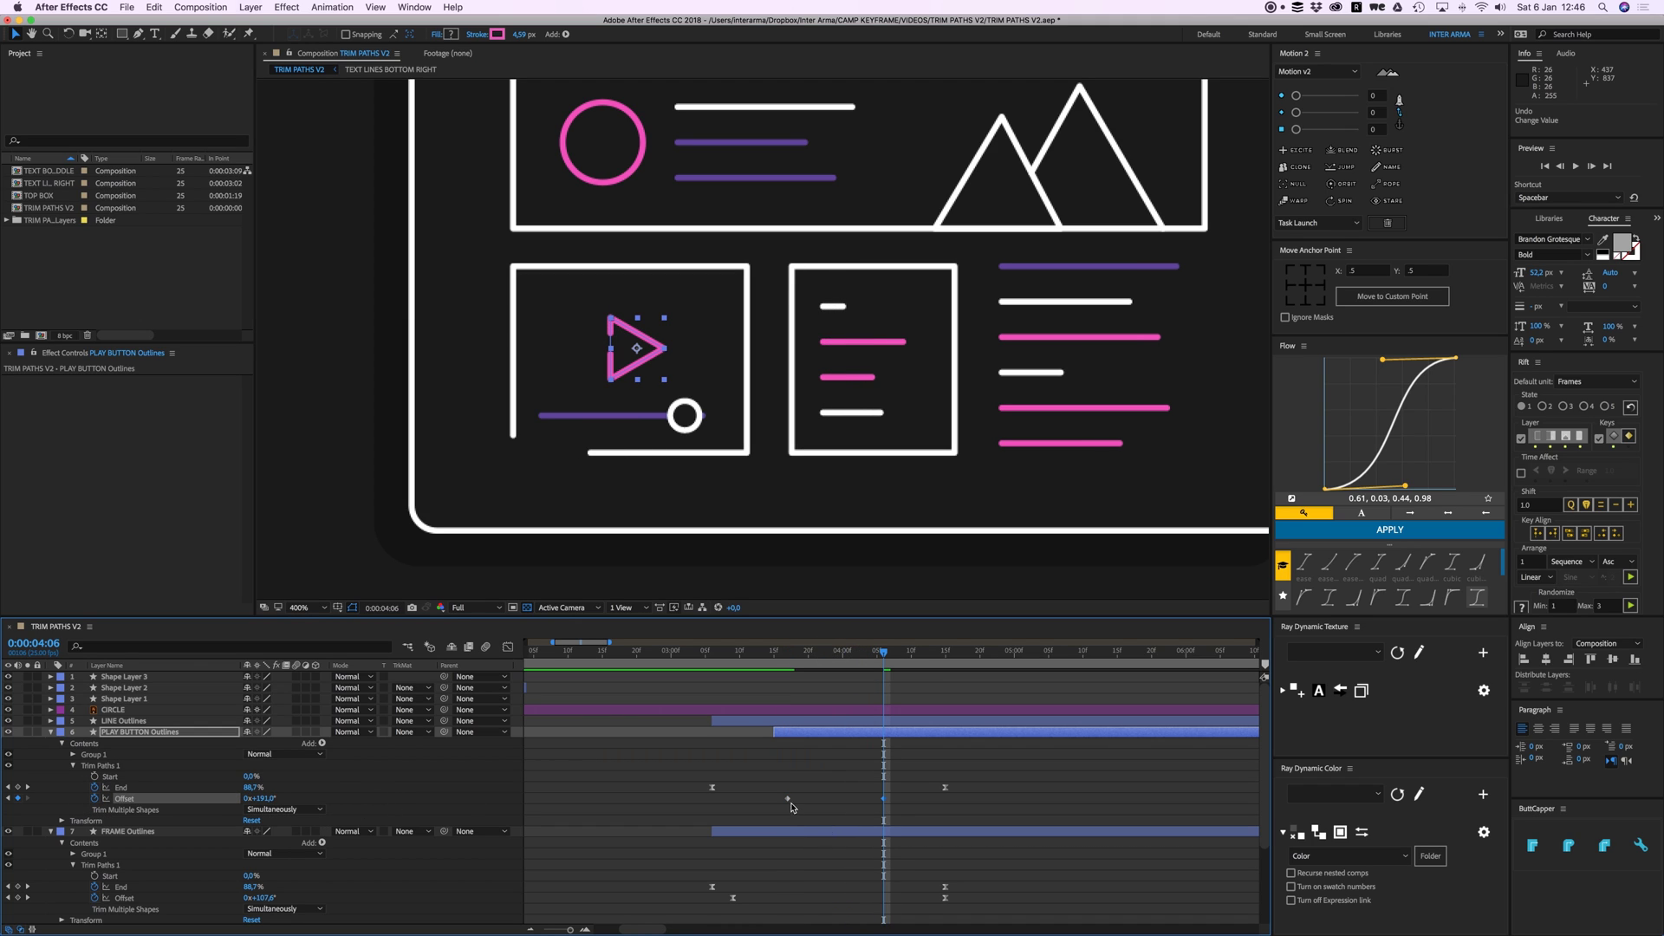
Step: Move PLAY BUTTON's first Offset keyframe to about 0:00:03:11, ease both Offset keyframes with the 0.61, 0.03, 0.44, 0.98 curve, and preview
drag(788, 799, 747, 799)
drag(907, 788, 694, 814)
click(749, 806)
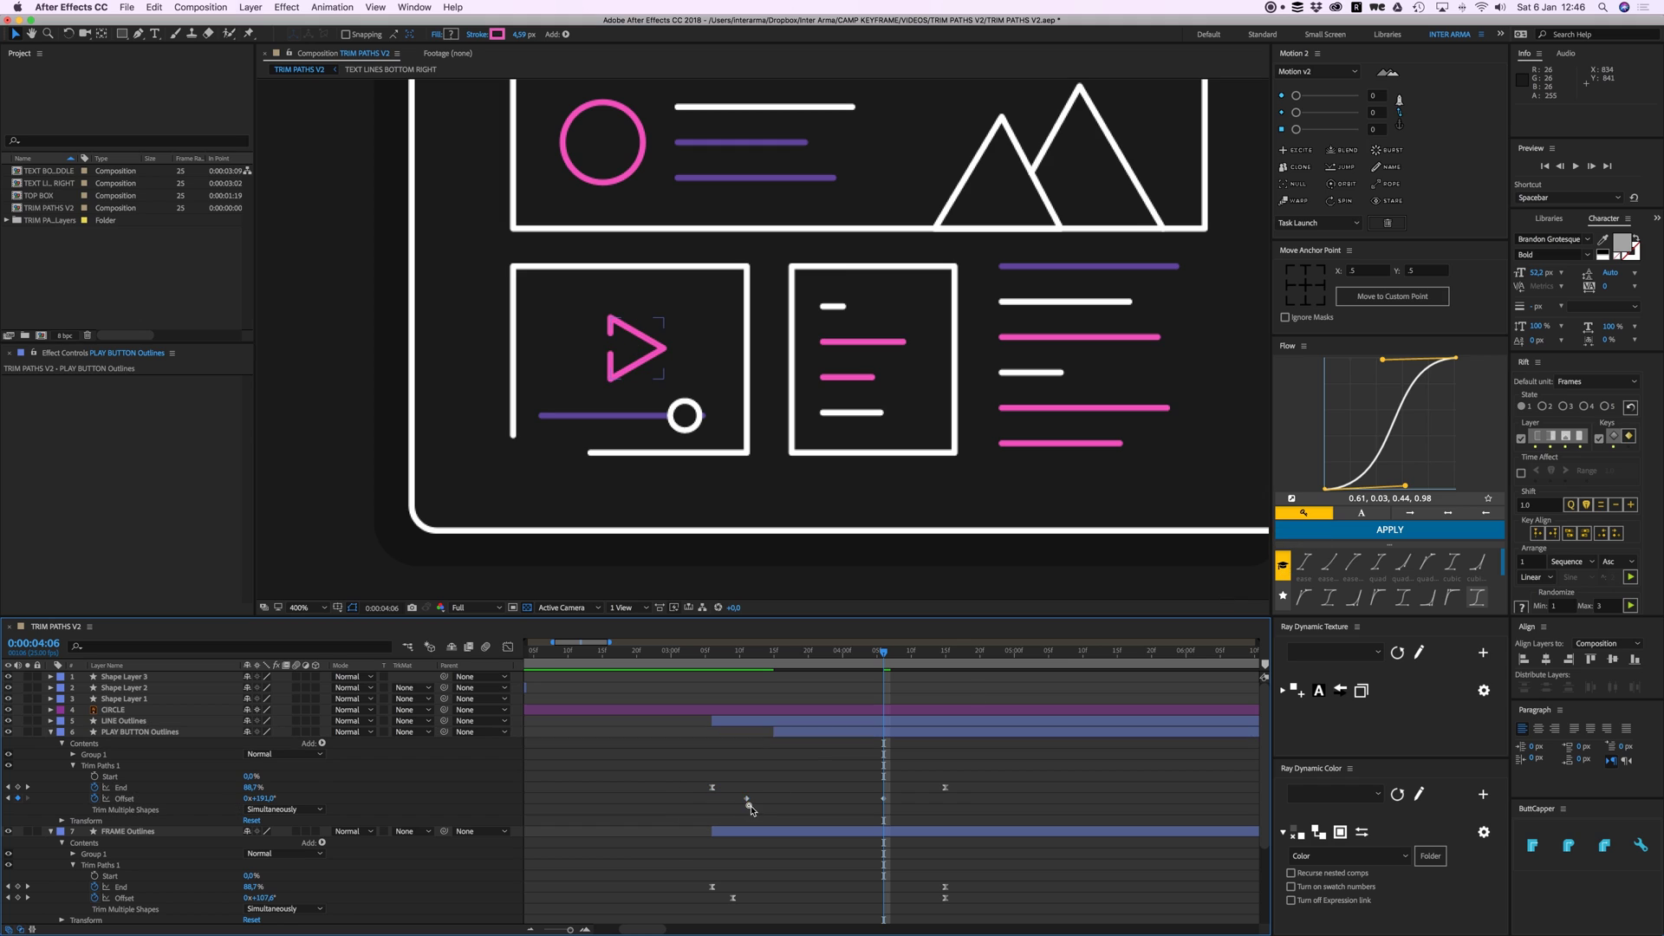
click(747, 798)
click(1402, 531)
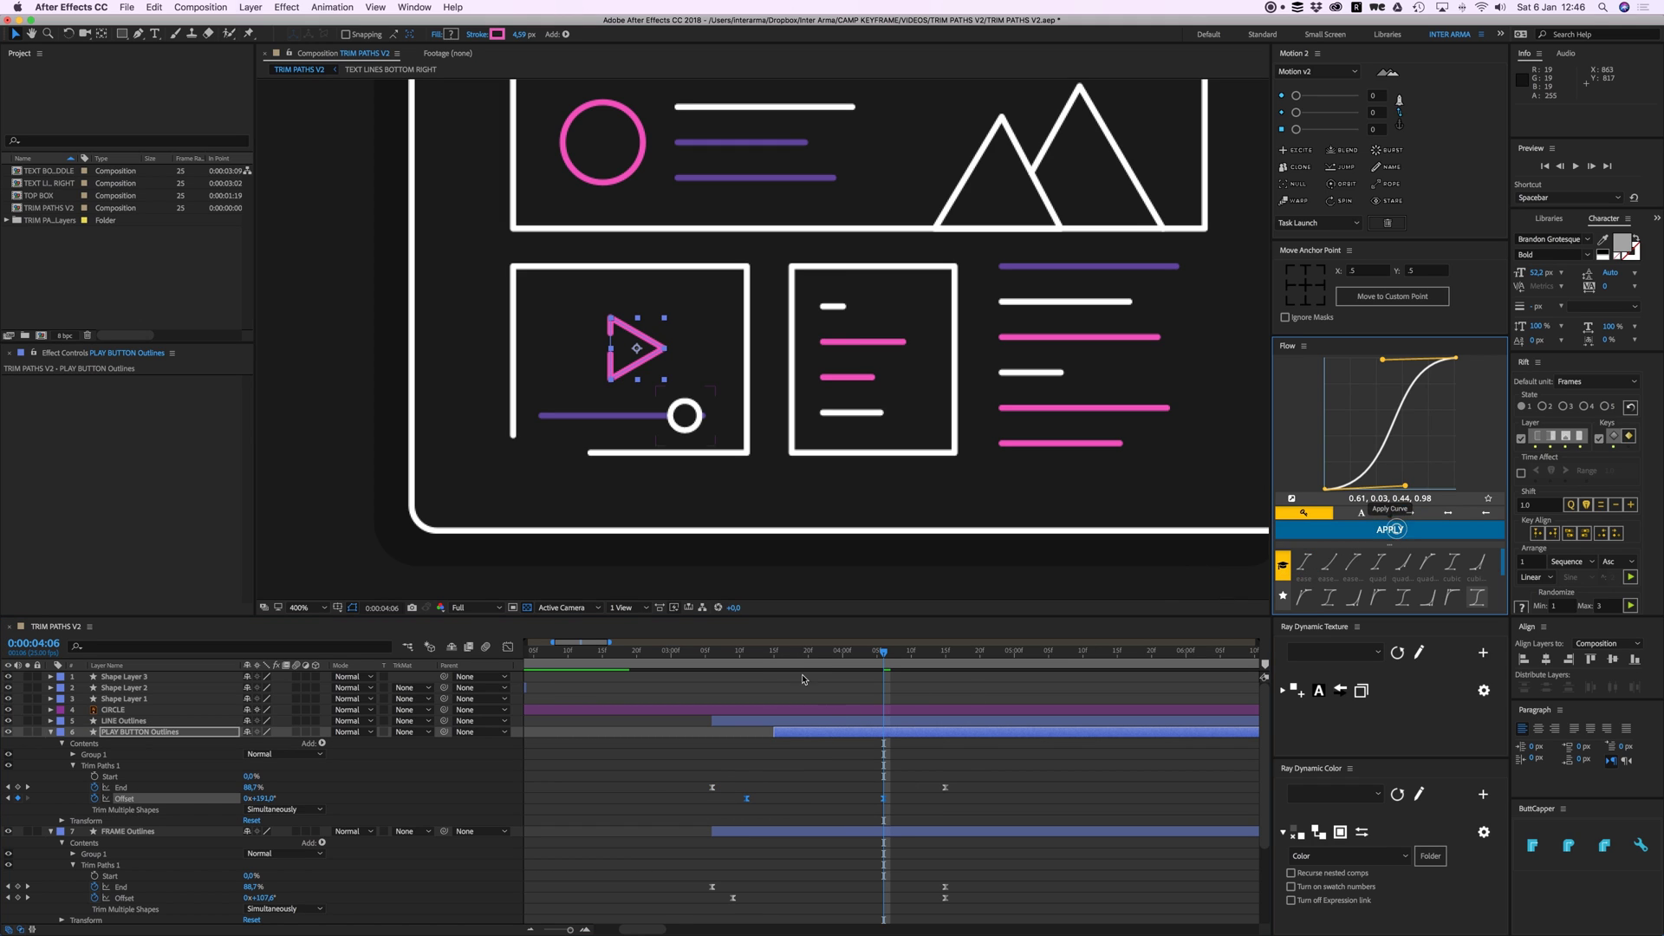
key(space)
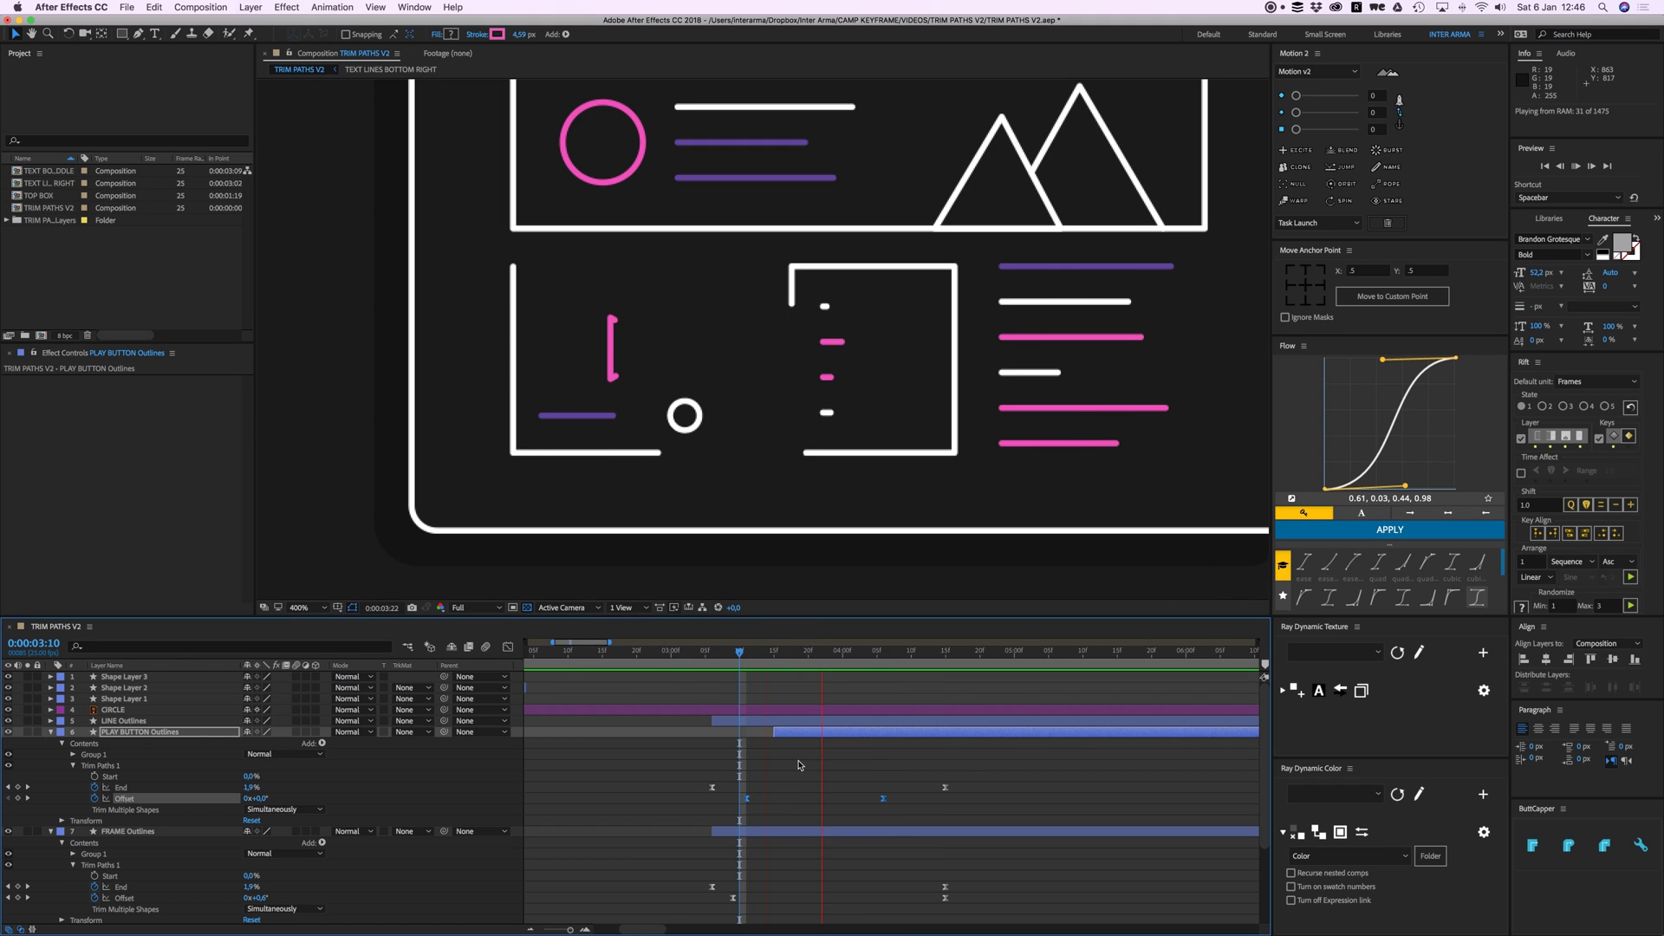
Step: Move PLAY BUTTON's second Offset keyframe to line up with its last End keyframe, and preview the animation
click(853, 770)
drag(885, 798, 945, 798)
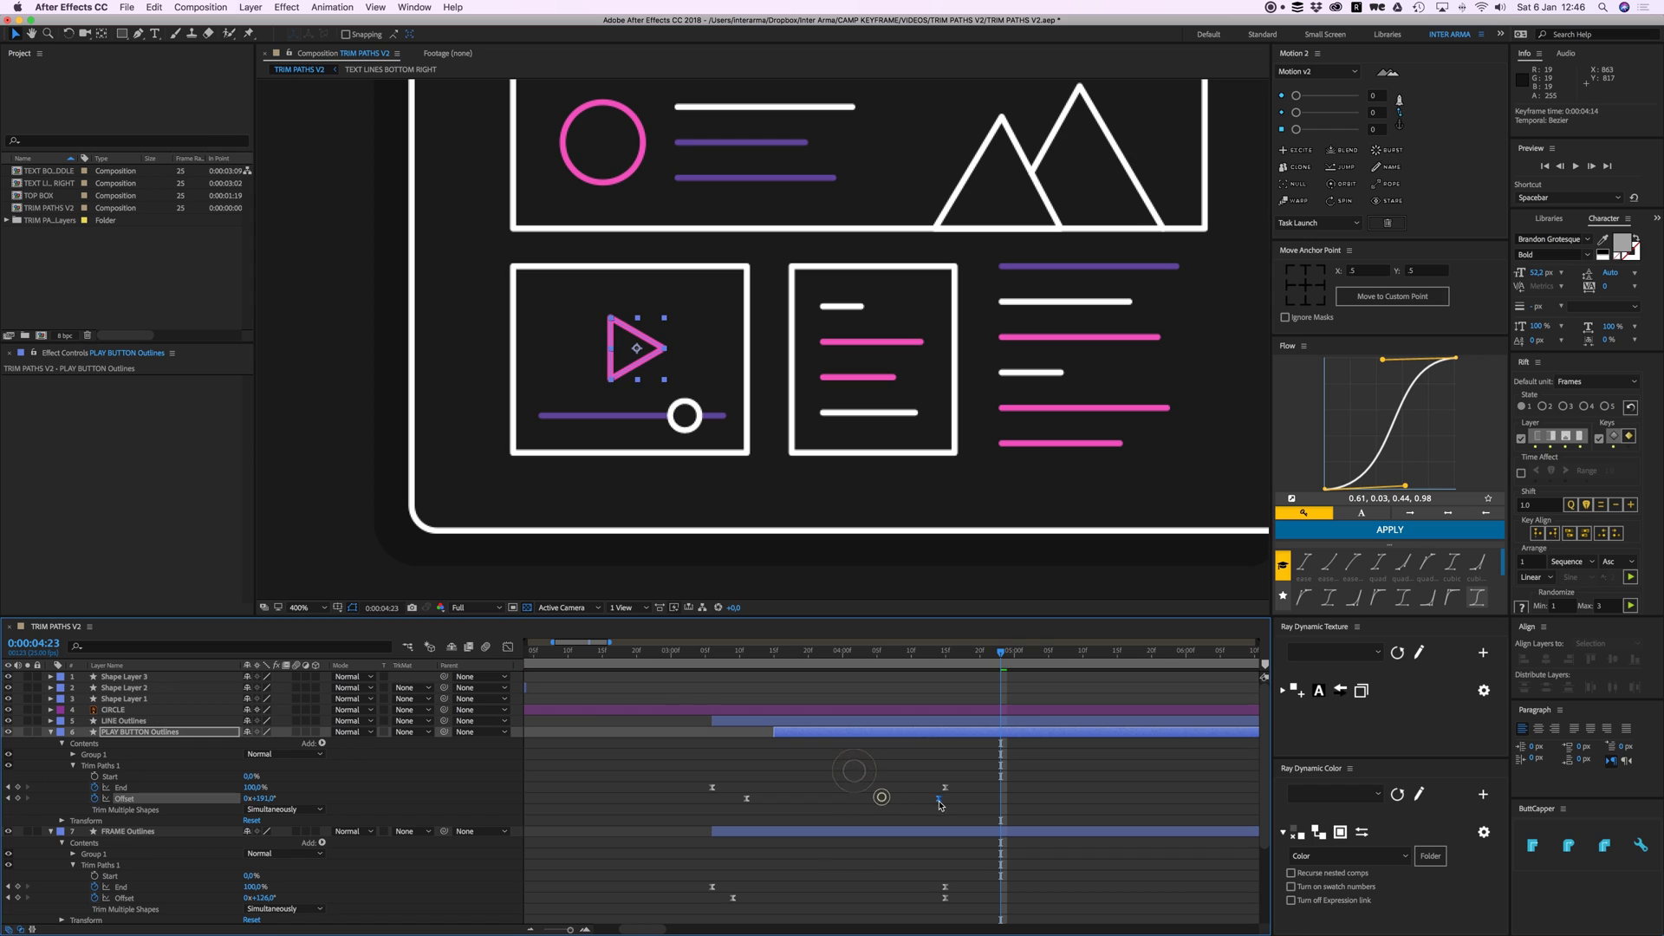
drag(809, 656, 712, 655)
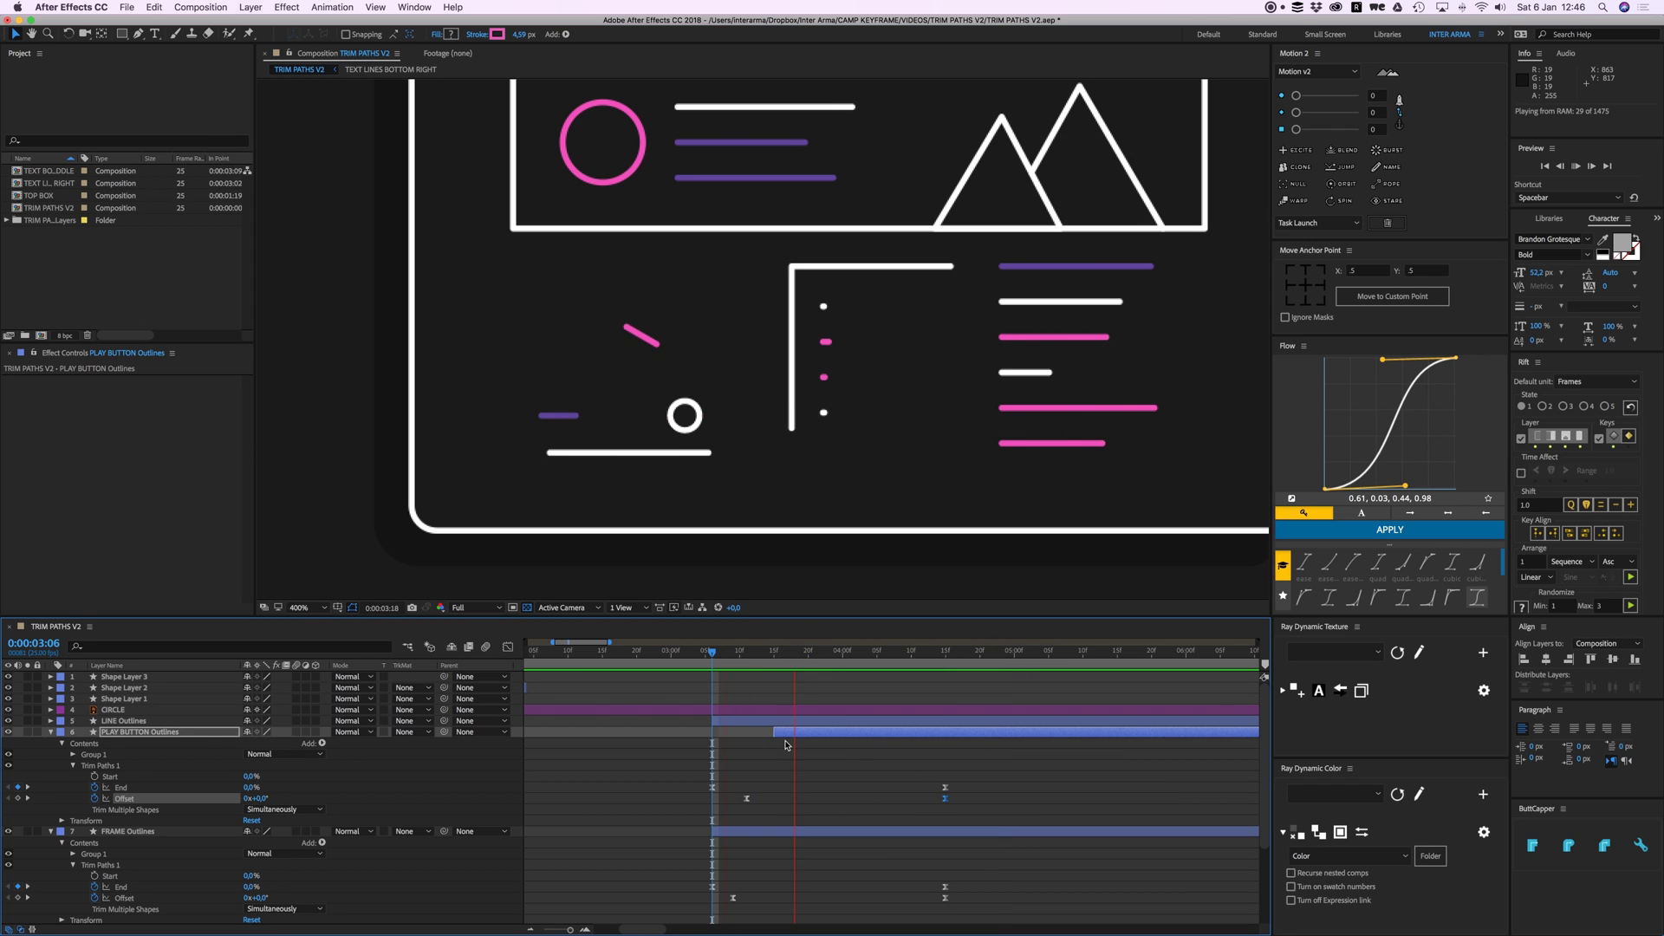
key(space)
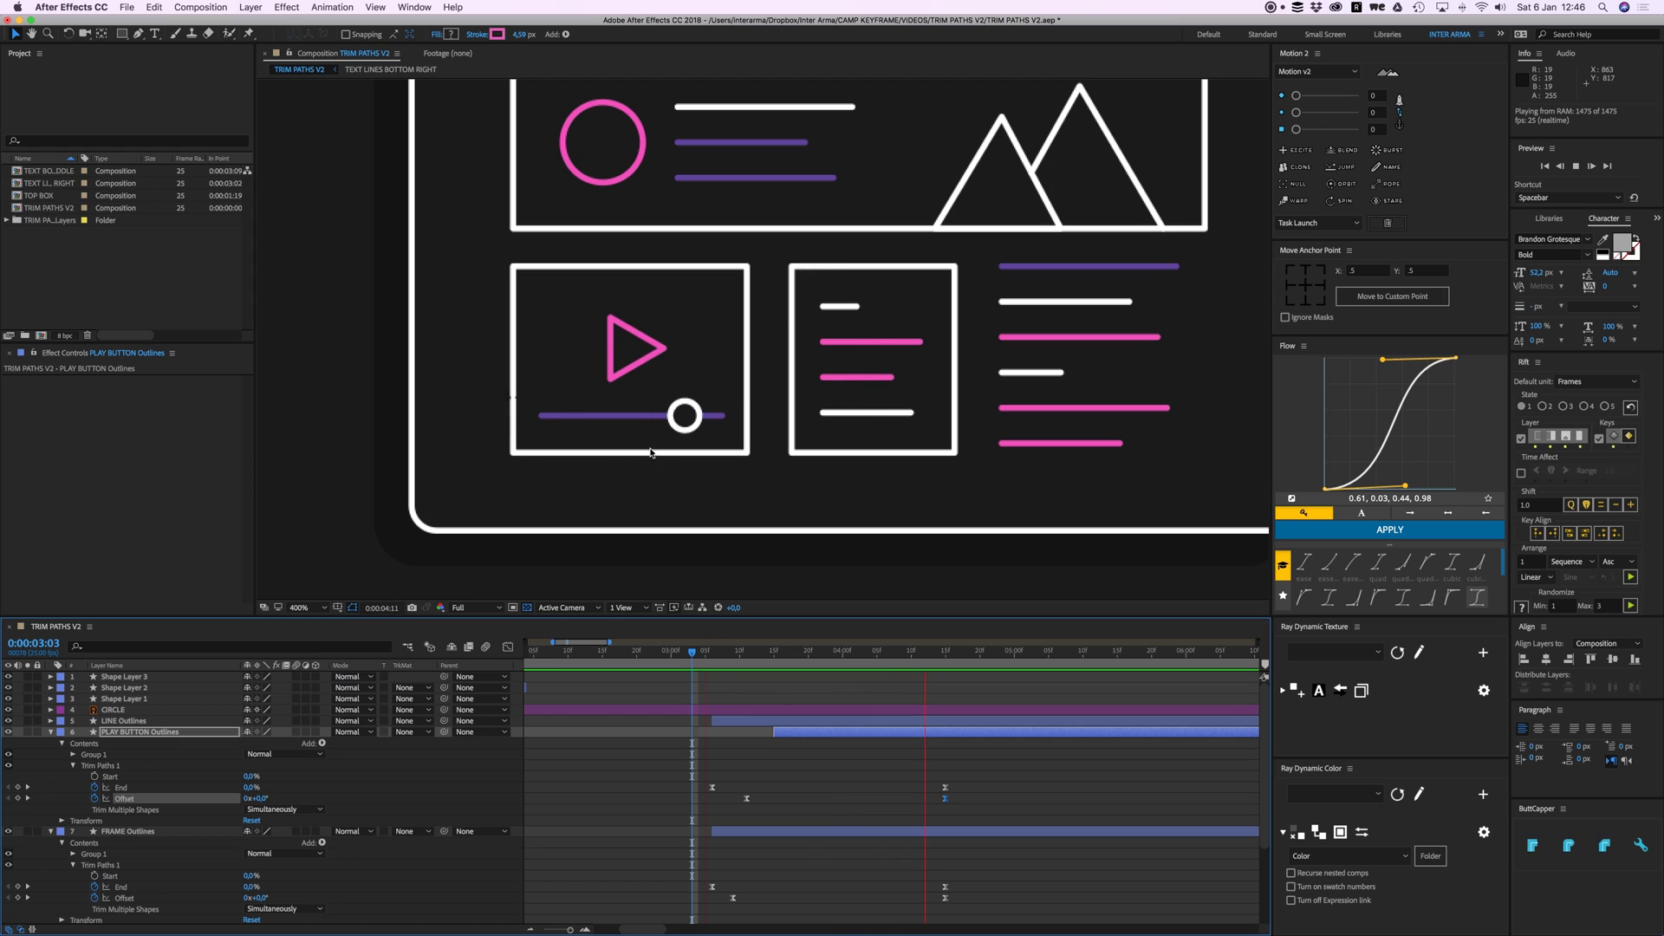
Step: Keyframe CIRCLE's Scale from 0% at 0:00:04:03 to 100% at 0:00:04:22, trim its in point to 0:00:04:03, and ease the keyframes
click(684, 416)
key(alt+shift+s)
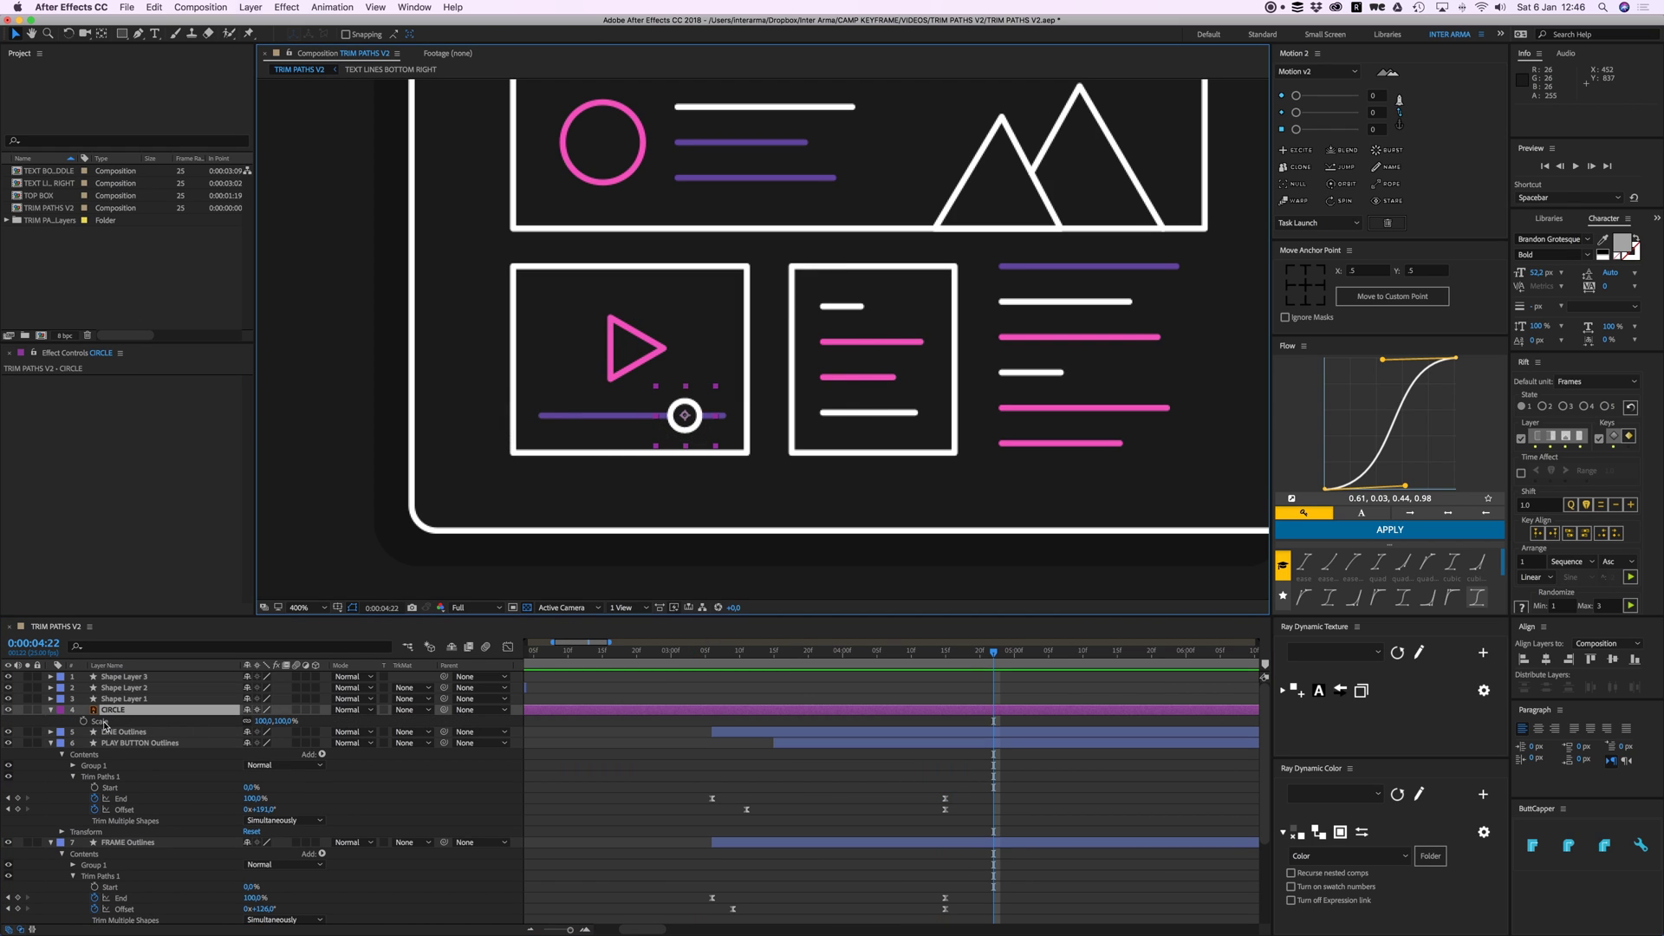
drag(975, 651, 864, 651)
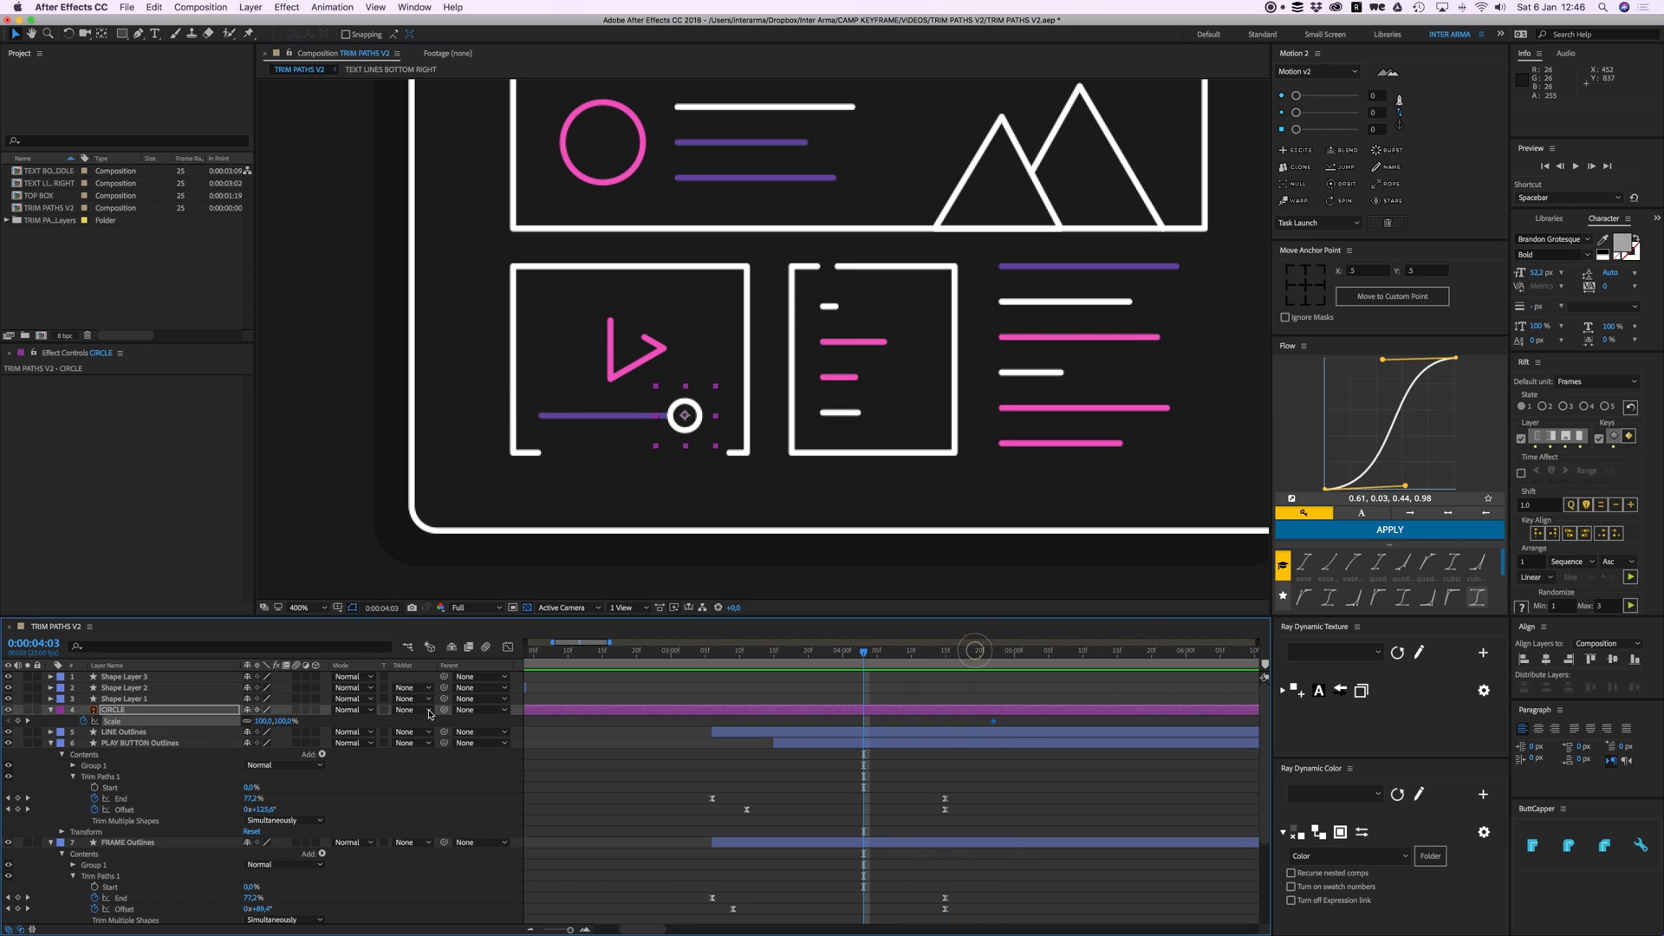
key(alt+bracketleft)
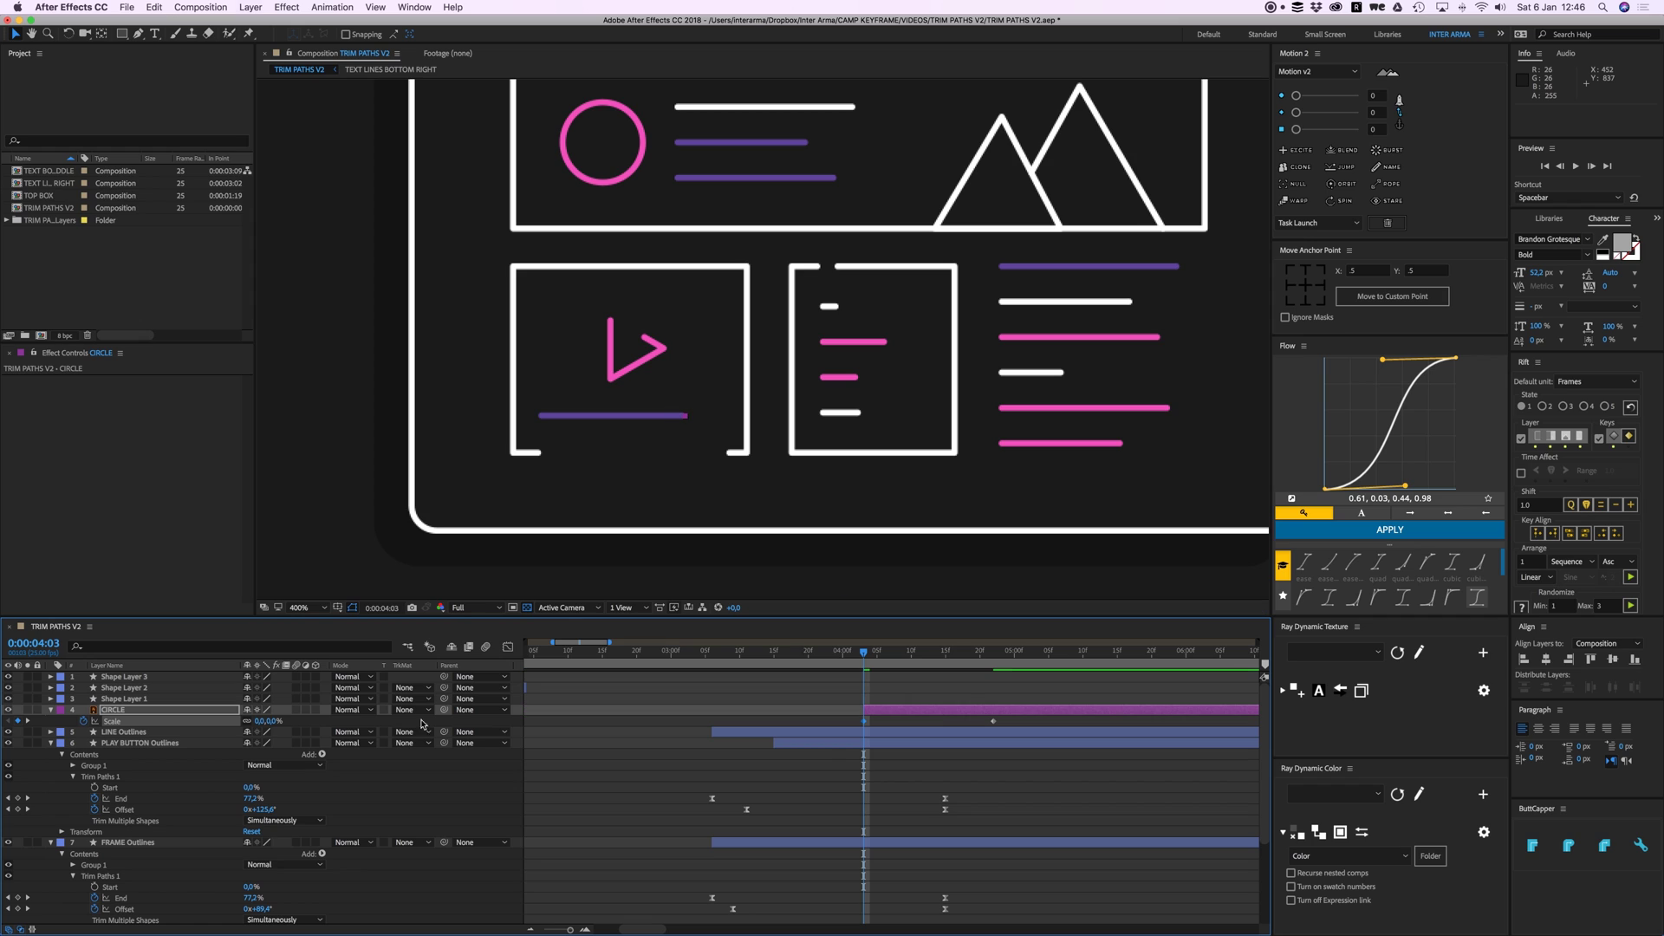
click(1360, 529)
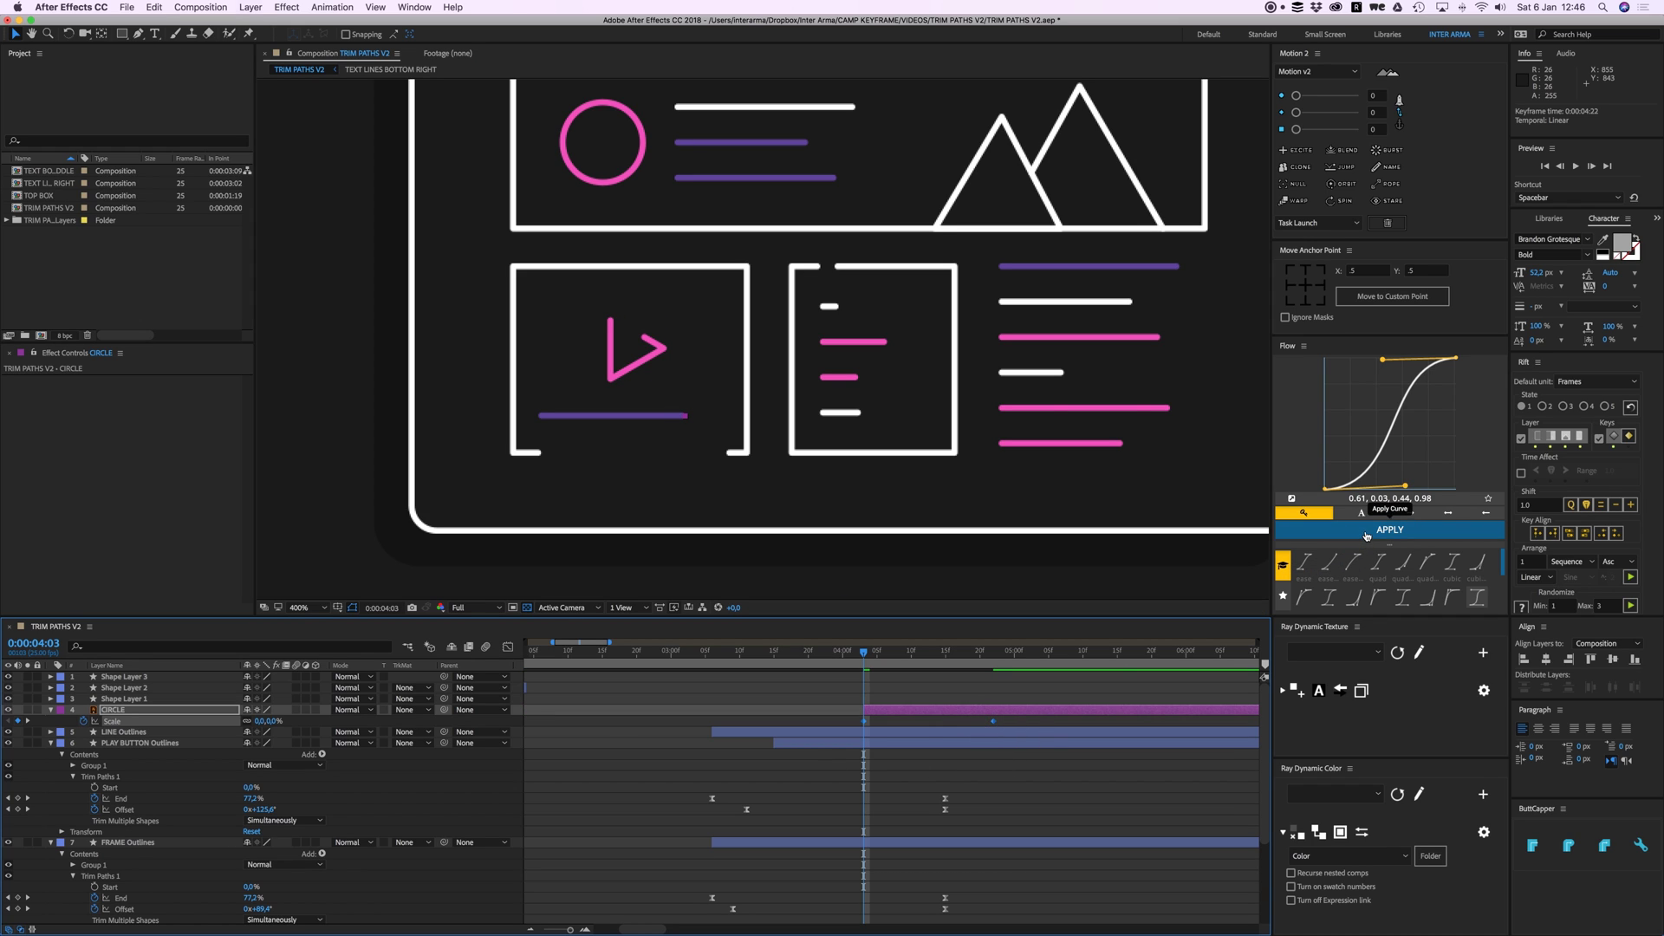
Step: Strengthen the easing of CIRCLE's Scale keyframes in the speed graph and preview the scaling
click(509, 649)
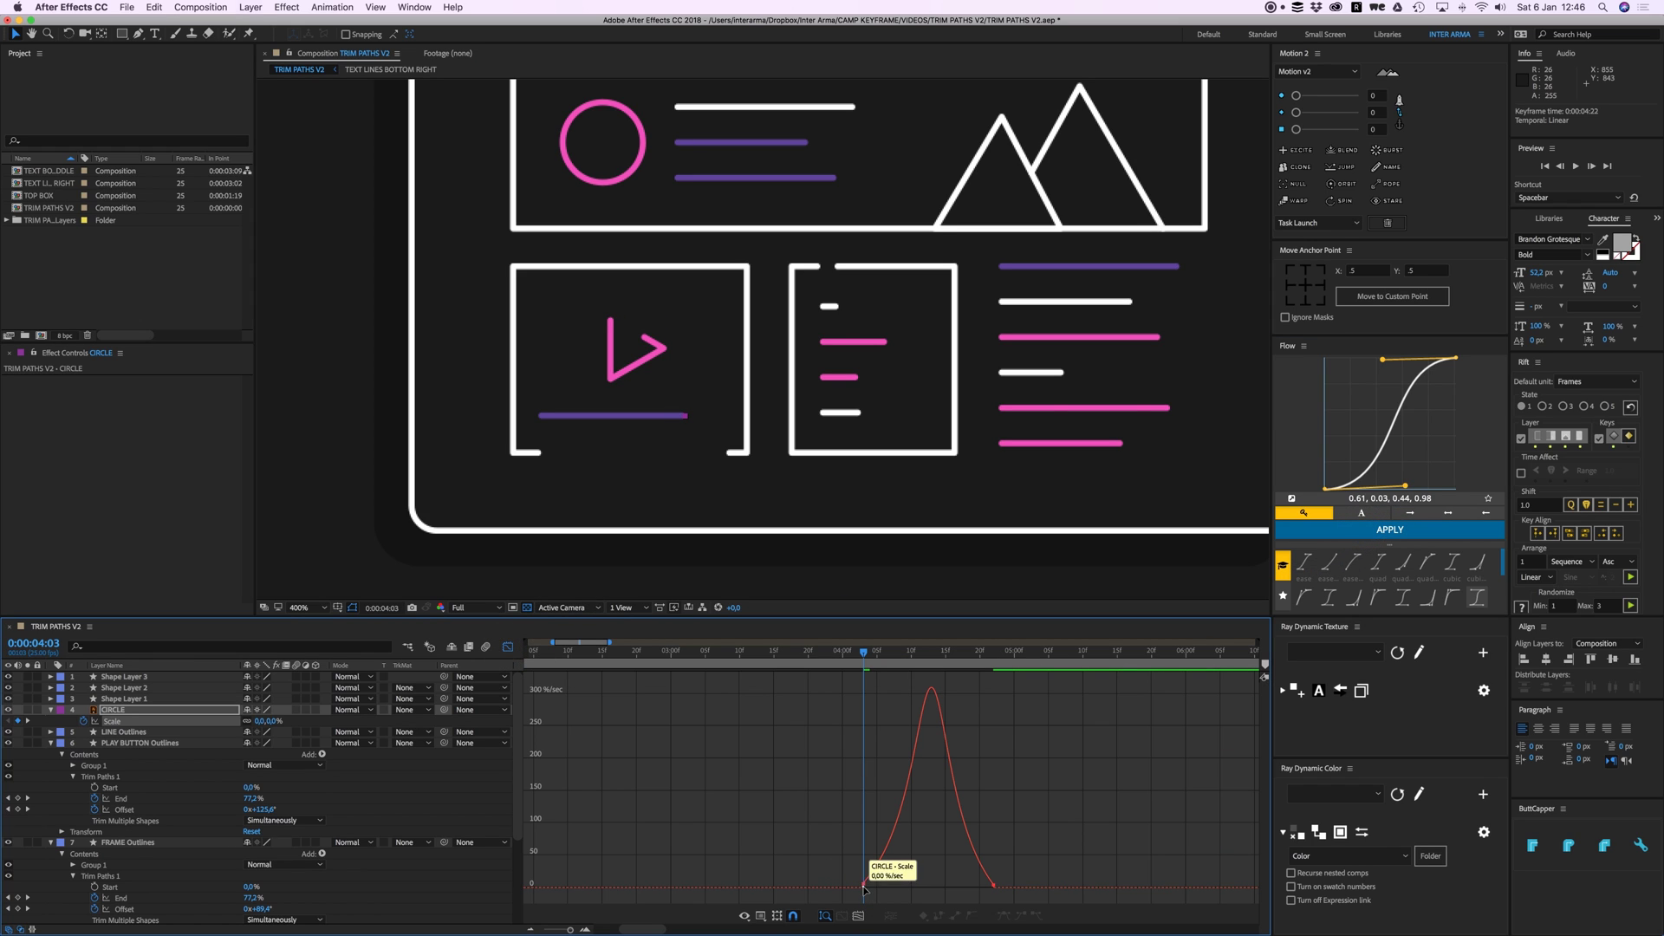
mouse_move(905, 884)
mouse_down()
mouse_move(945, 887)
mouse_move(914, 887)
mouse_up()
click(509, 650)
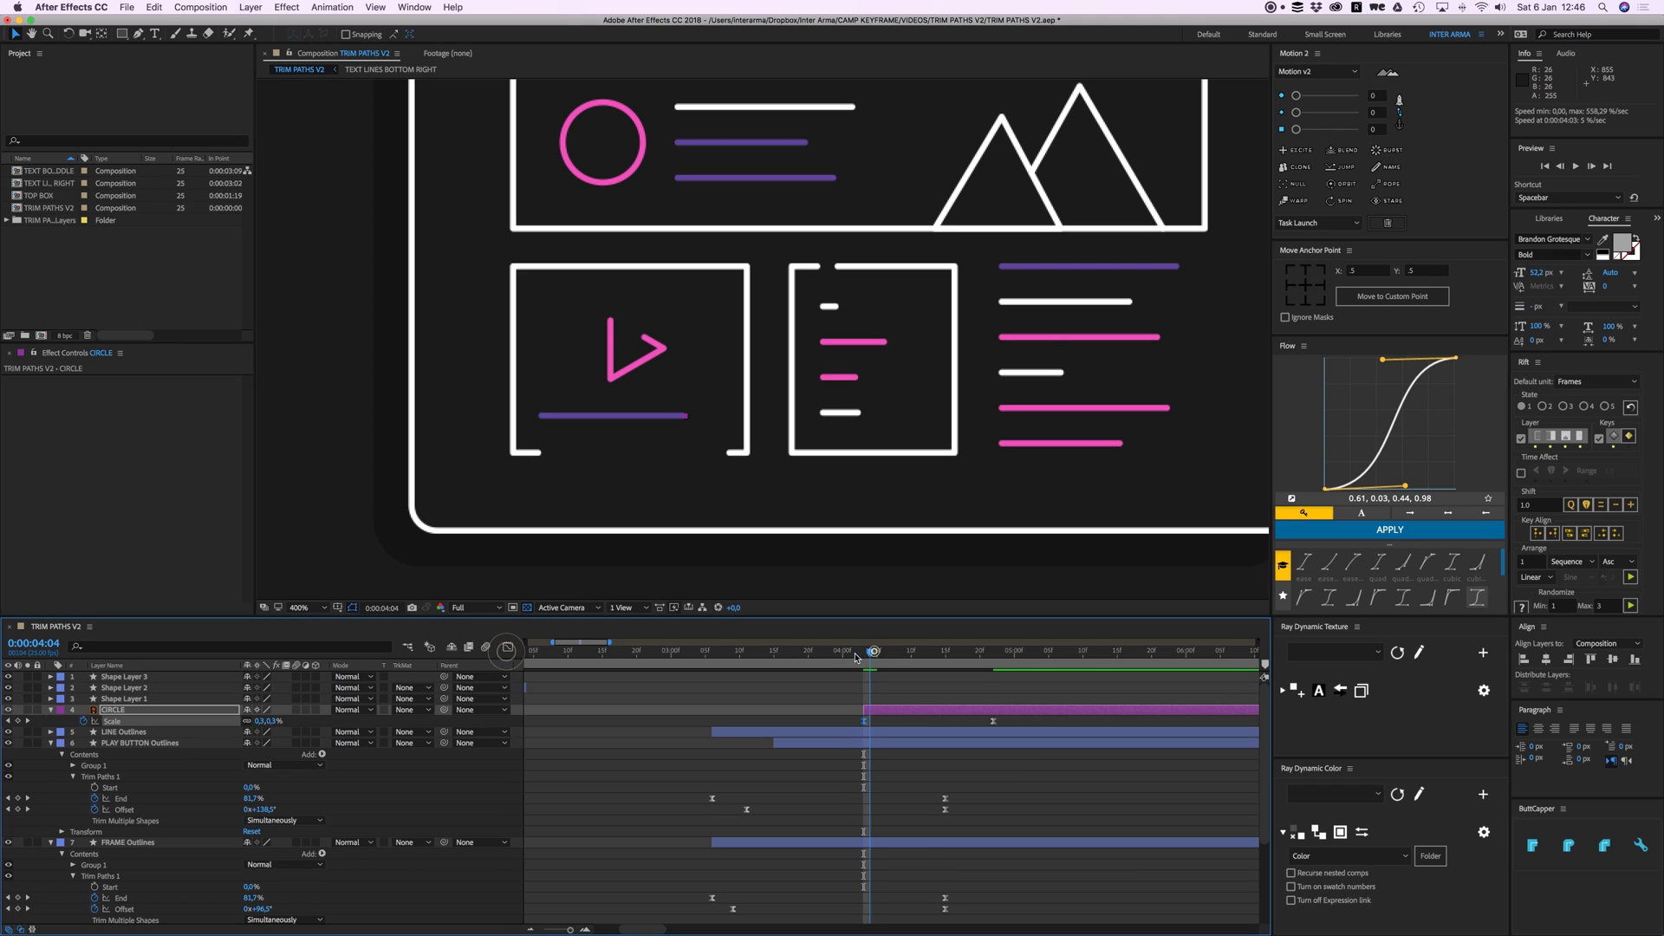
key(space)
key(space)
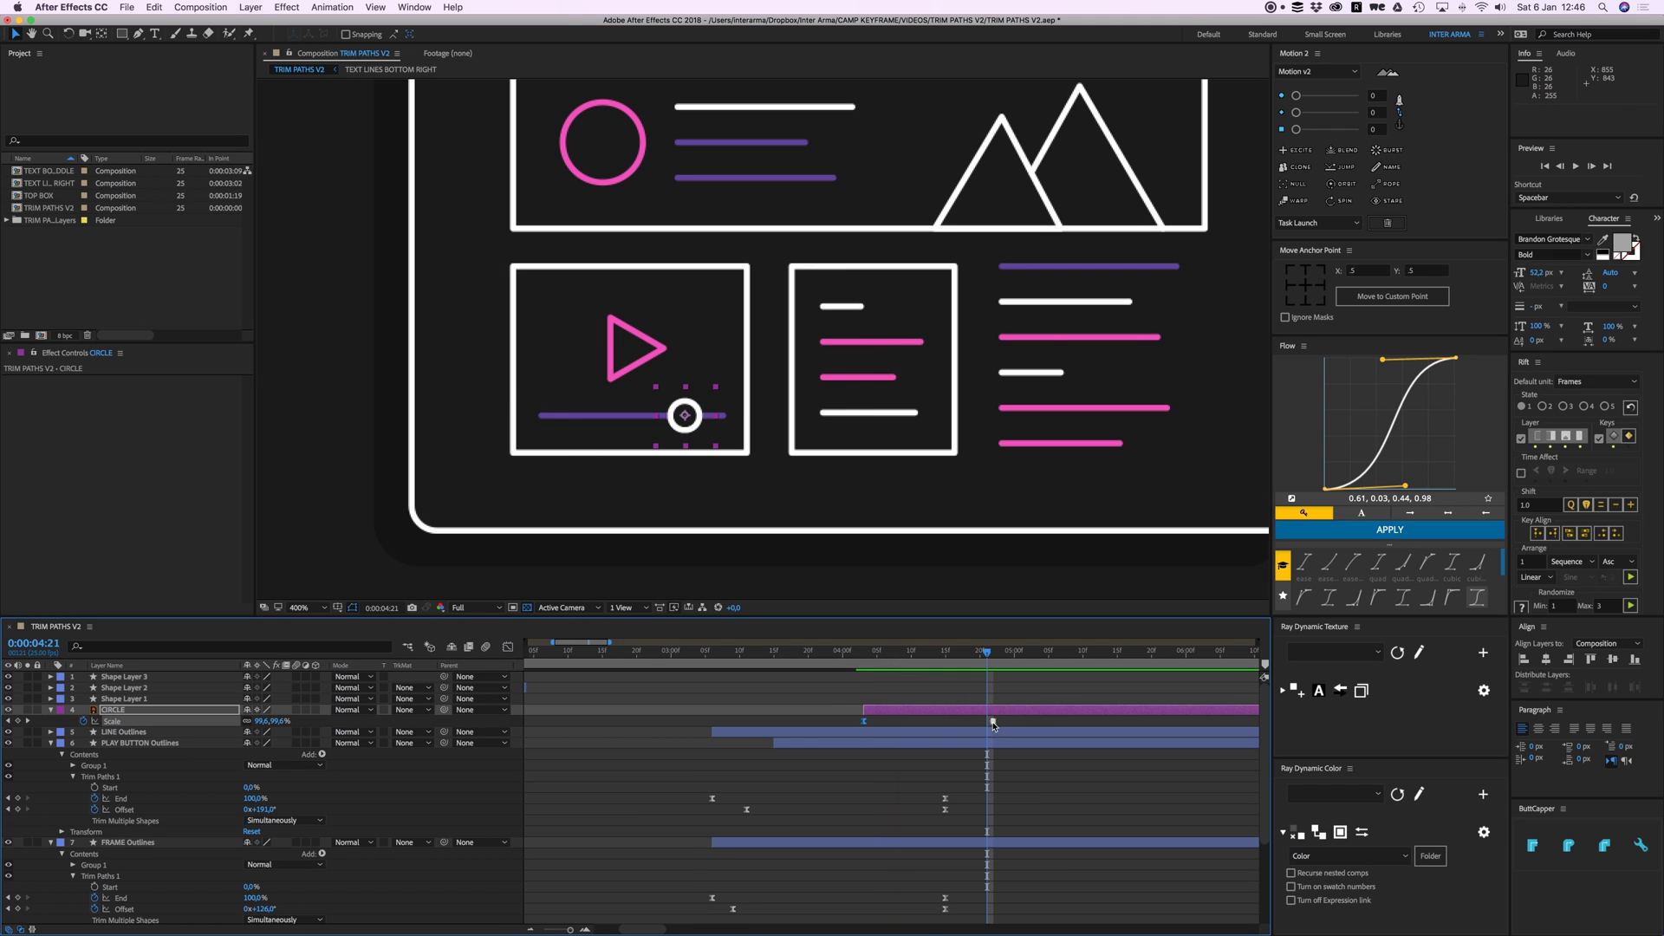
Step: Move CIRCLE's last Scale keyframe to about 0:00:04:14 and preview the animation
drag(993, 721, 939, 721)
drag(879, 654, 830, 655)
key(space)
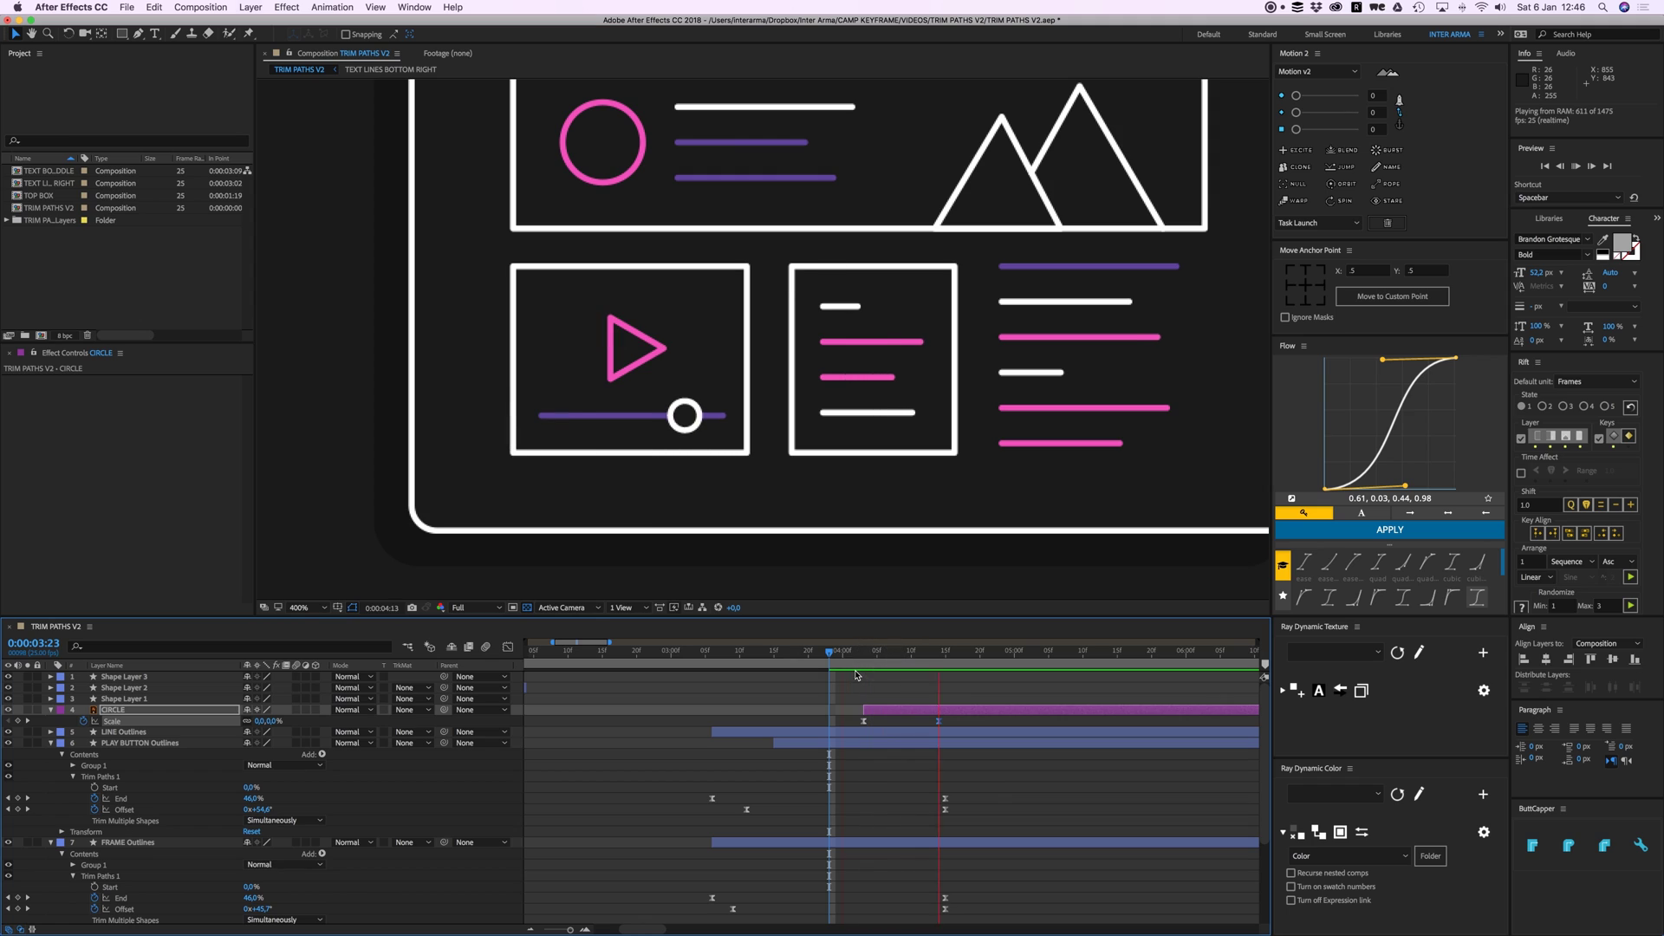
key(space)
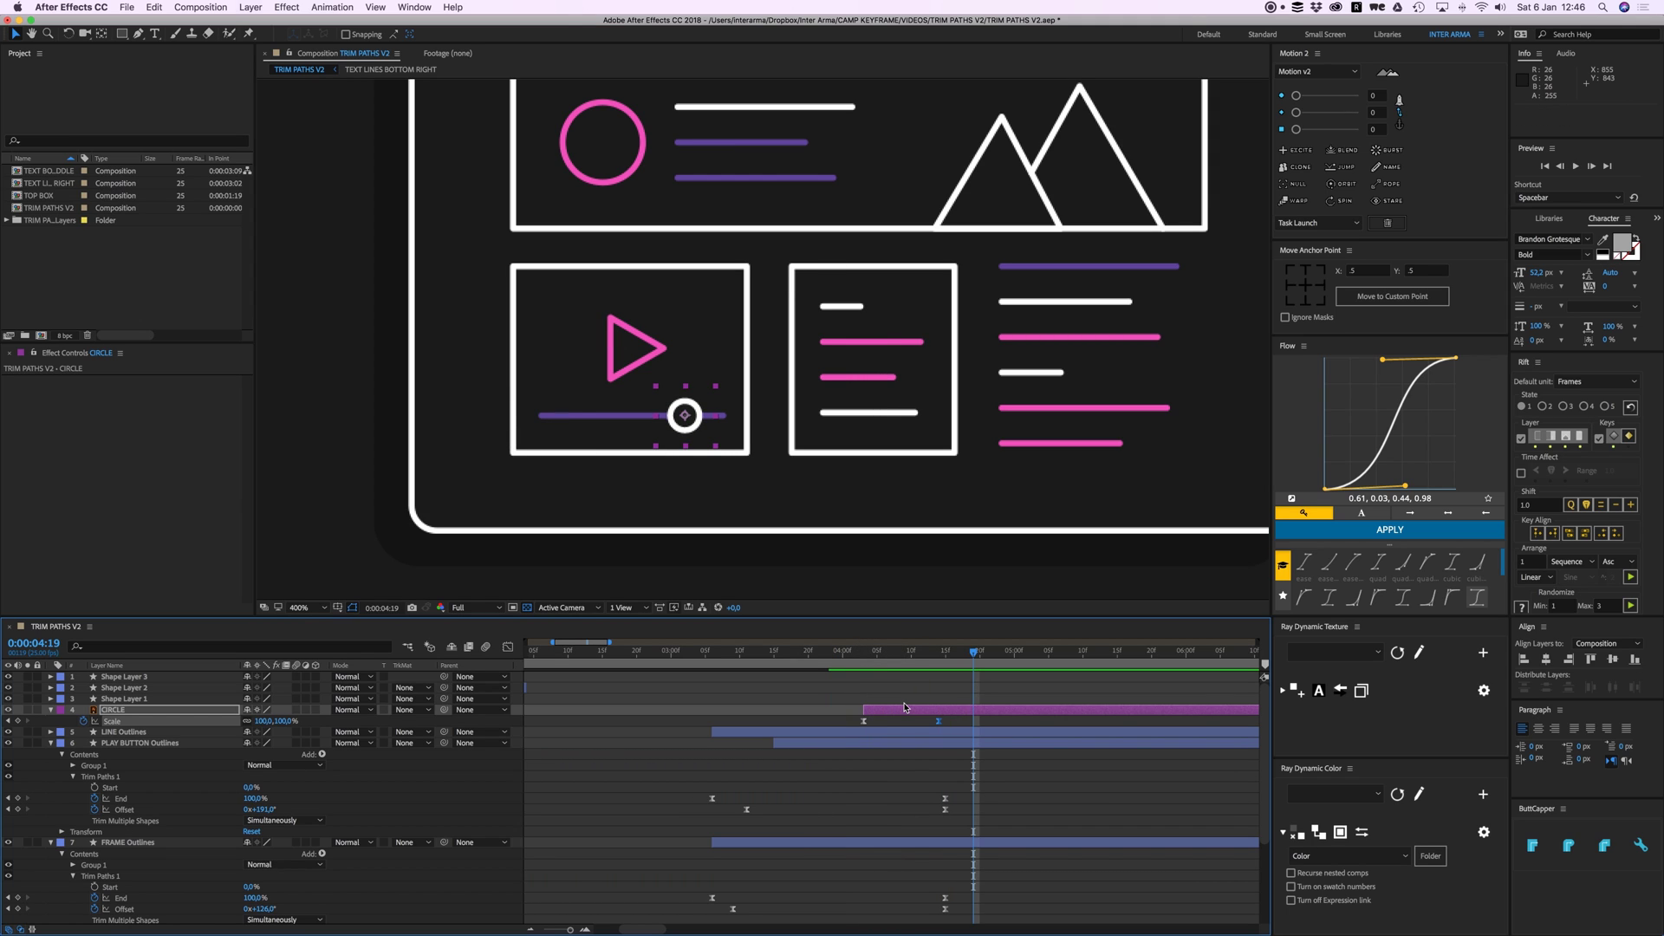
Step: Keyframe CIRCLE's Position at 0:00:04:19, and at 0:00:04:15 shift it 60 px left along the line to 360,8, 705,2
key(shift+p)
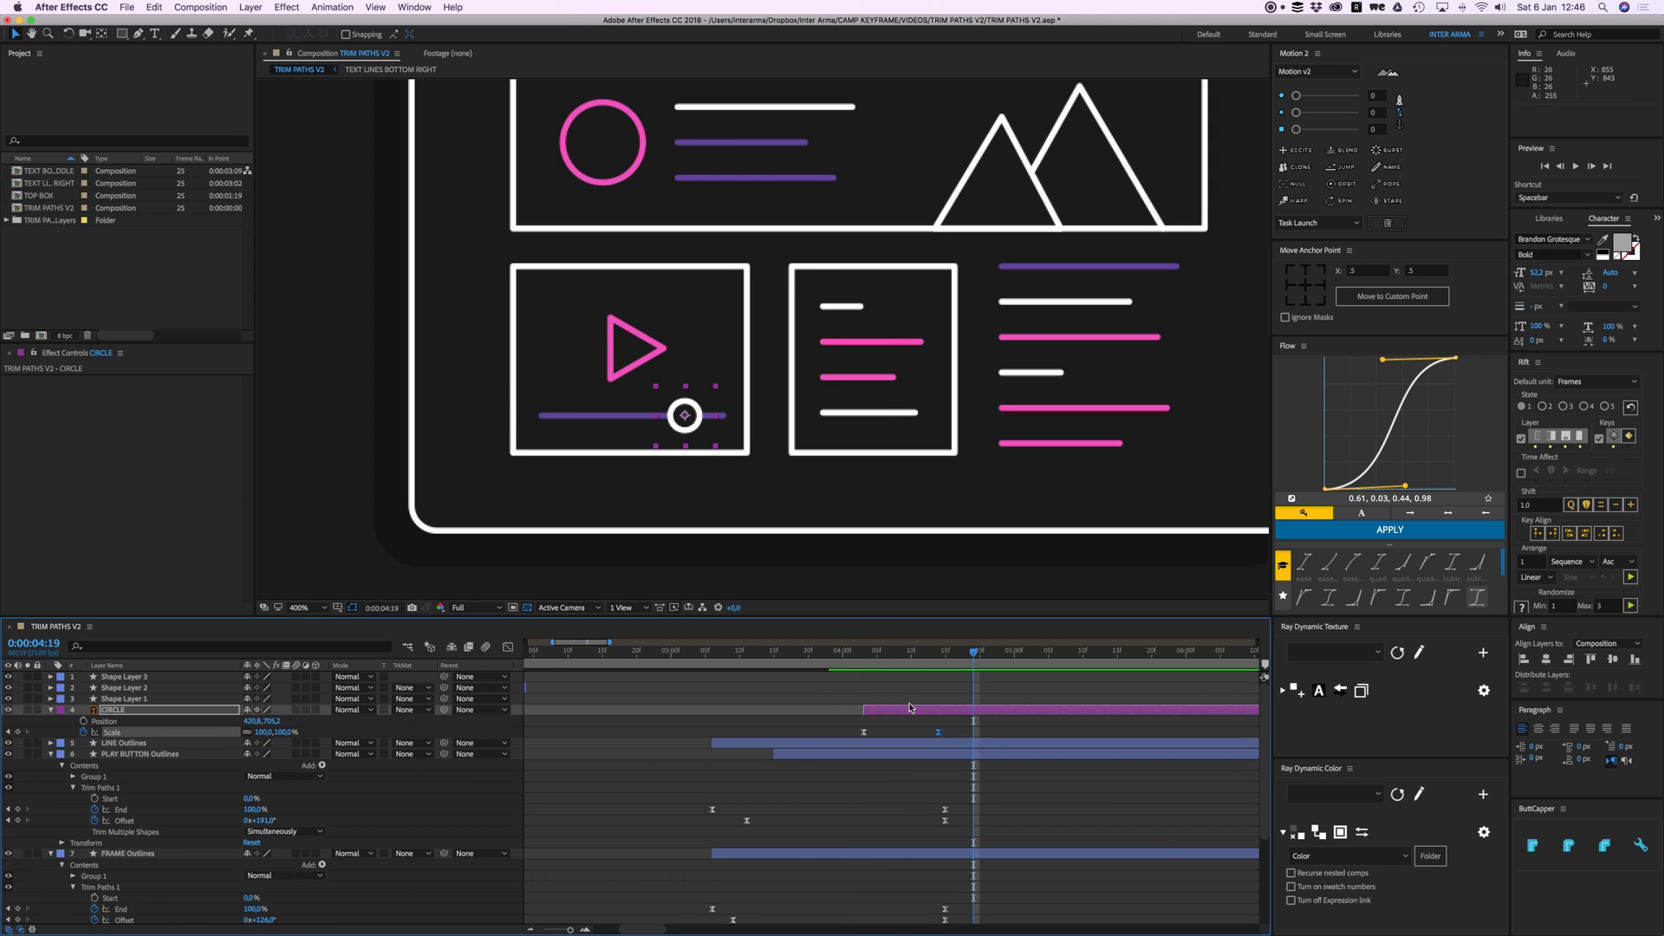
click(84, 721)
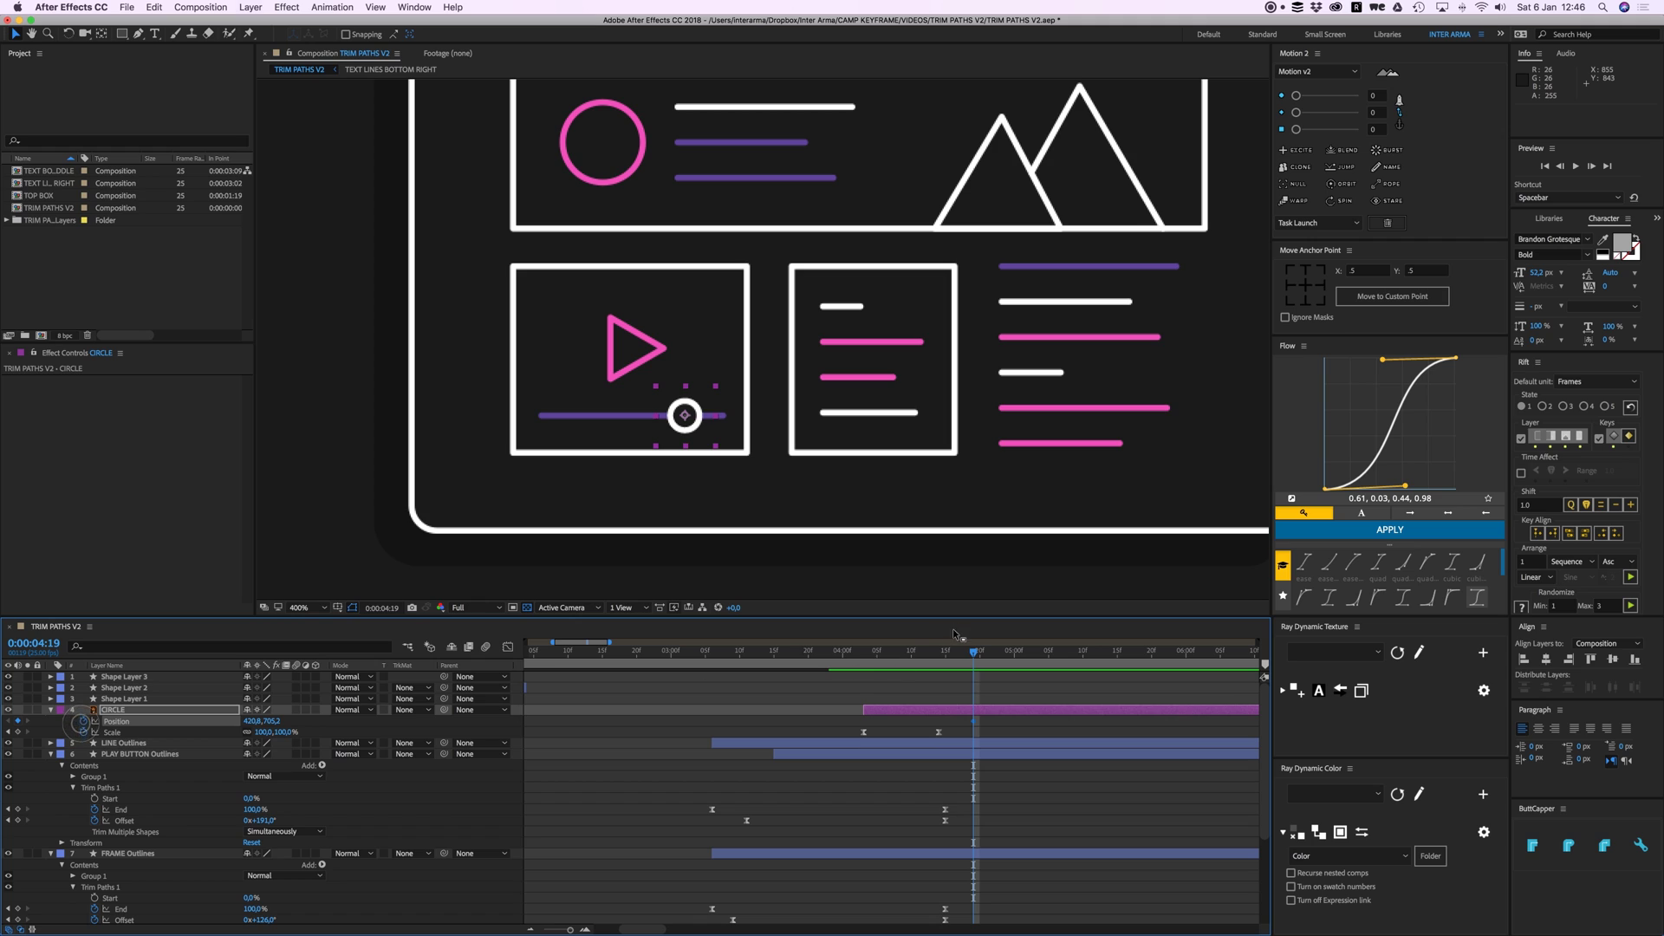
drag(956, 660, 947, 657)
key(shift+Left)
key(shift+Left)
key(shift+Left)
key(shift+Left)
key(shift+Left)
key(shift+Left)
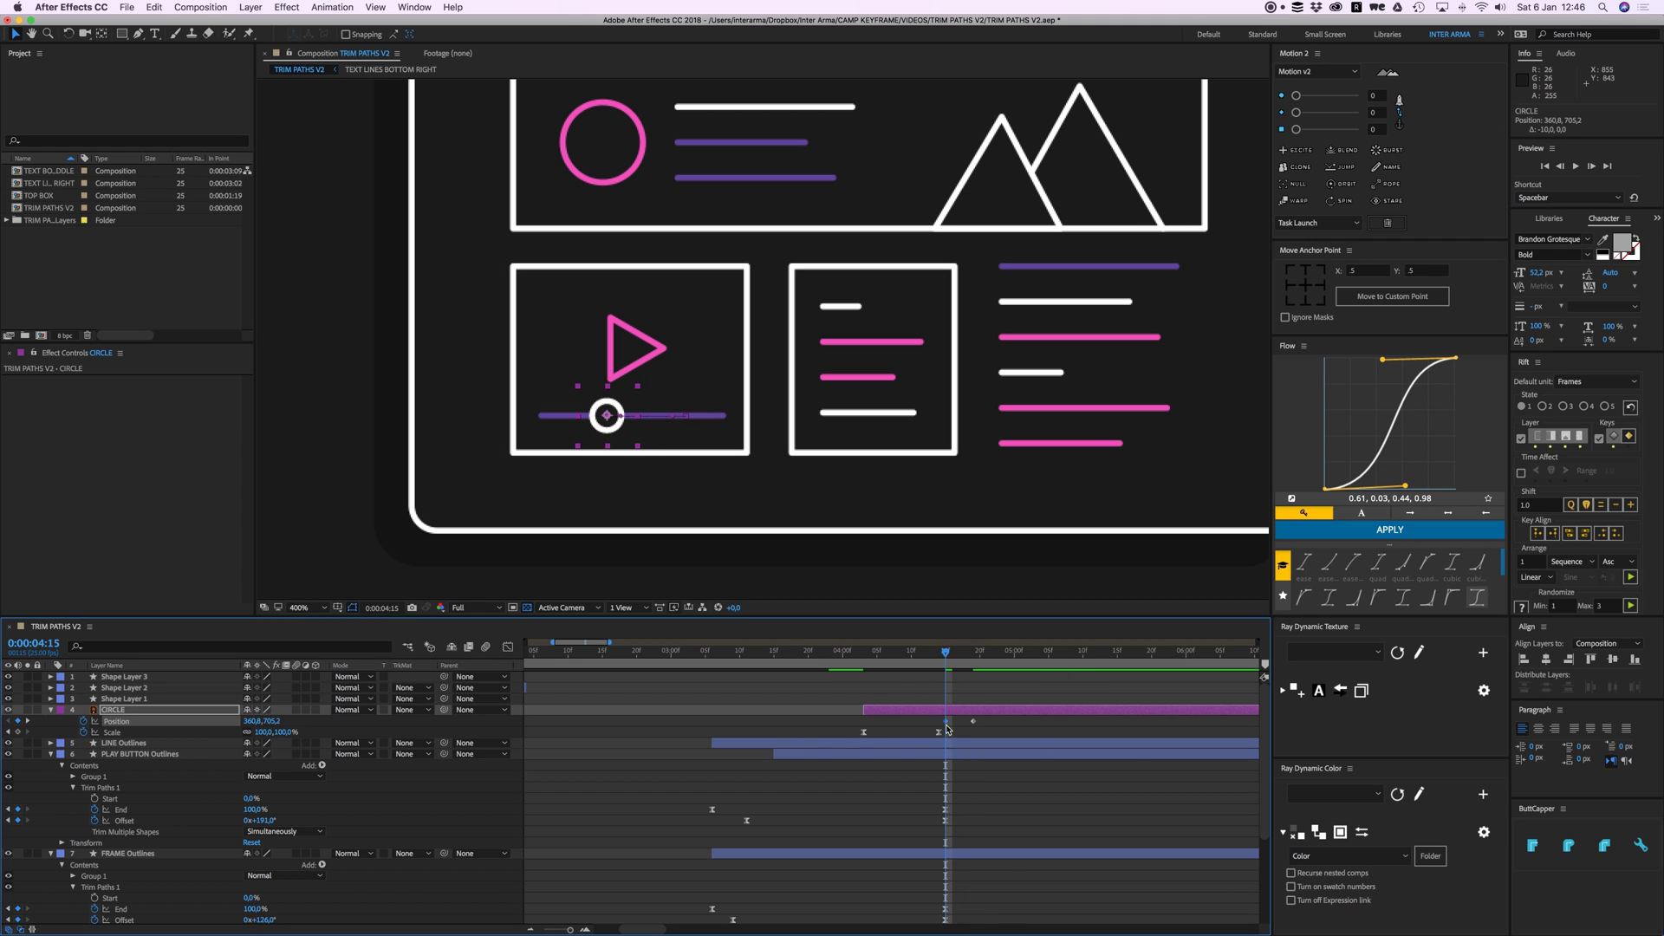
Step: Ease CIRCLE's Position keyframes with the 0.61, 0.03, 0.44, 0.98 curve and align them with its Scale keyframes, previewing the motion
mouse_move(934, 718)
mouse_down()
mouse_move(997, 729)
mouse_move(918, 721)
mouse_up()
click(1383, 525)
click(1008, 722)
drag(889, 718, 935, 726)
key(space)
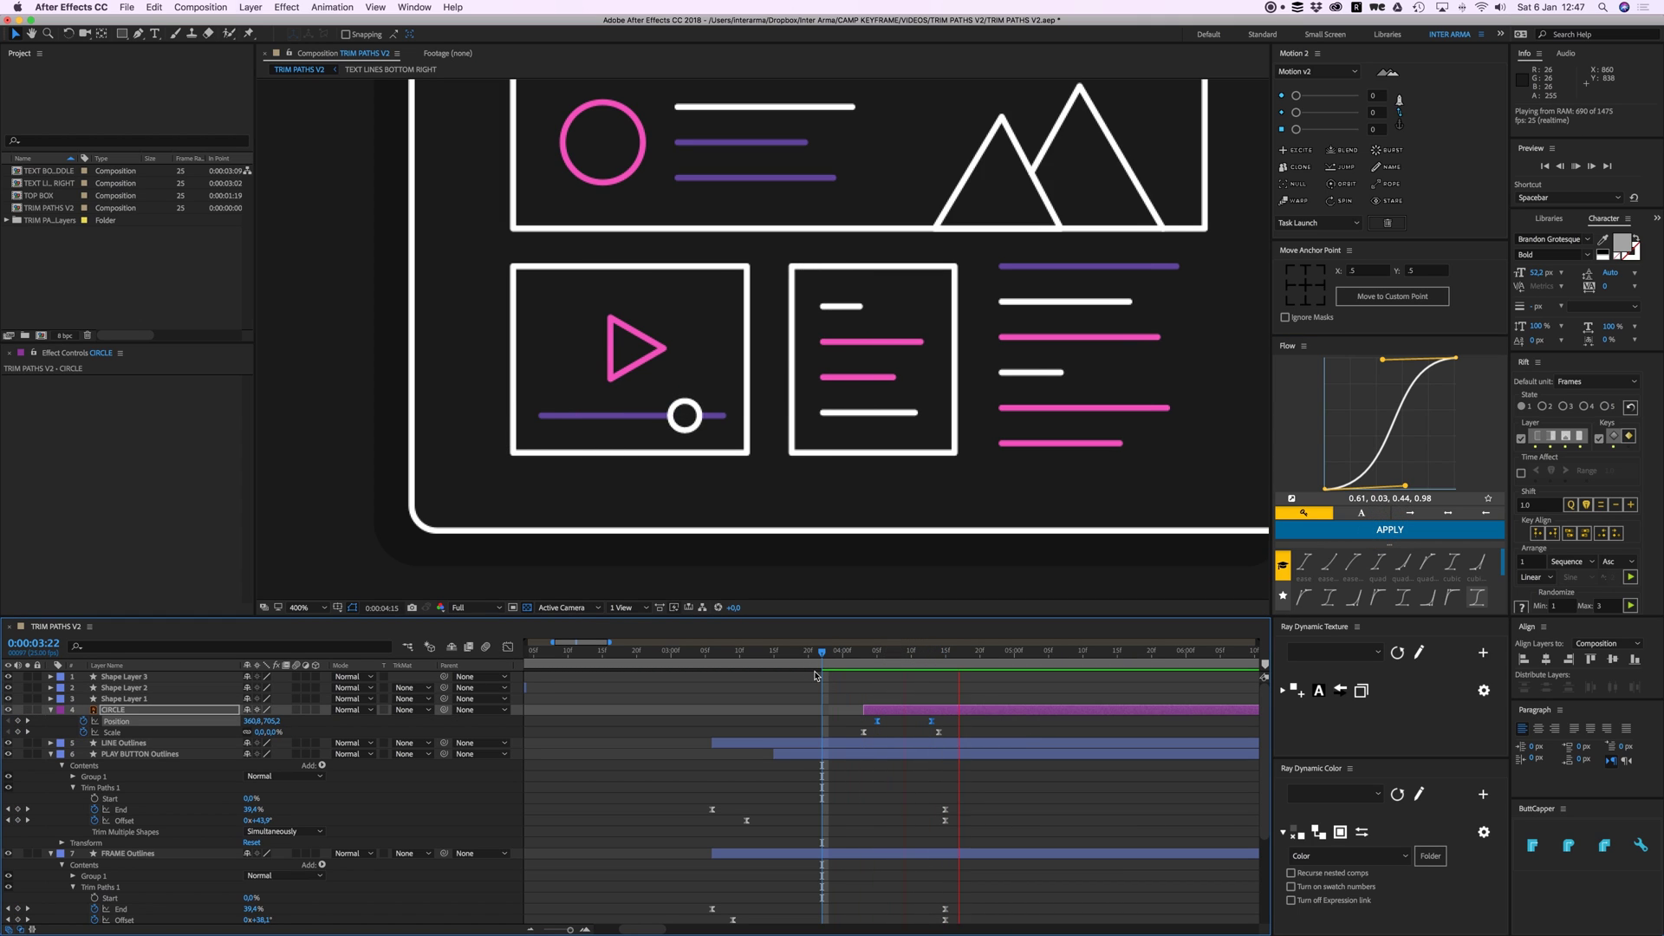
drag(875, 722, 848, 728)
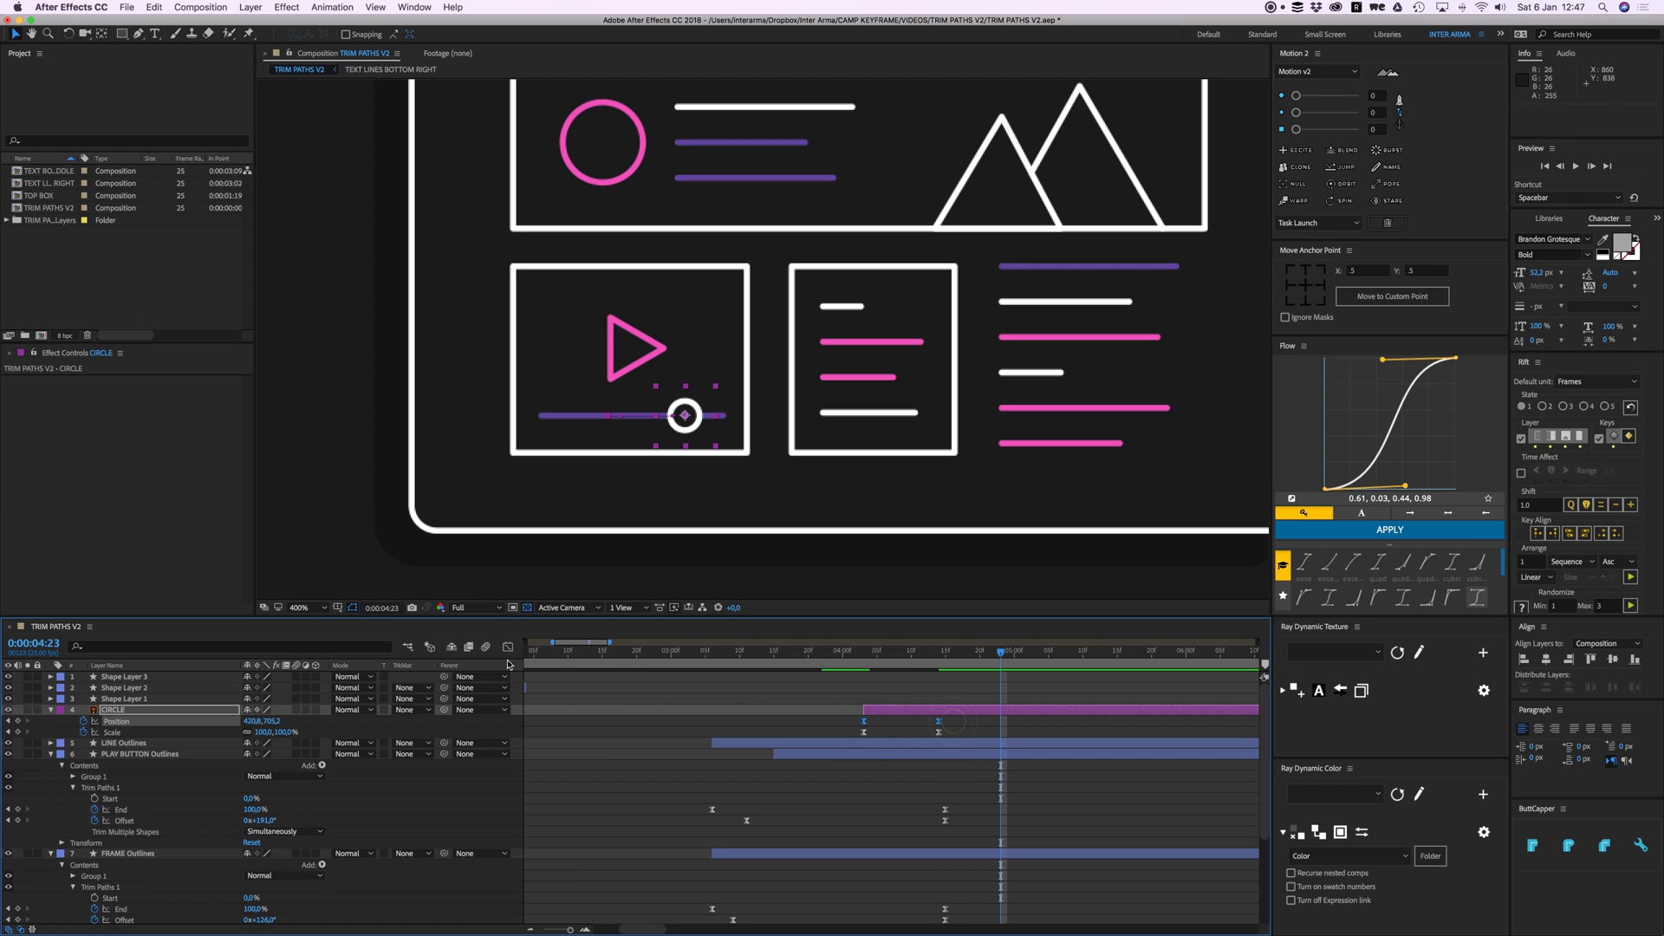
Step: Lengthen the easing handles of CIRCLE's Position keyframes in the speed graph for a sharper acceleration
click(508, 647)
click(865, 876)
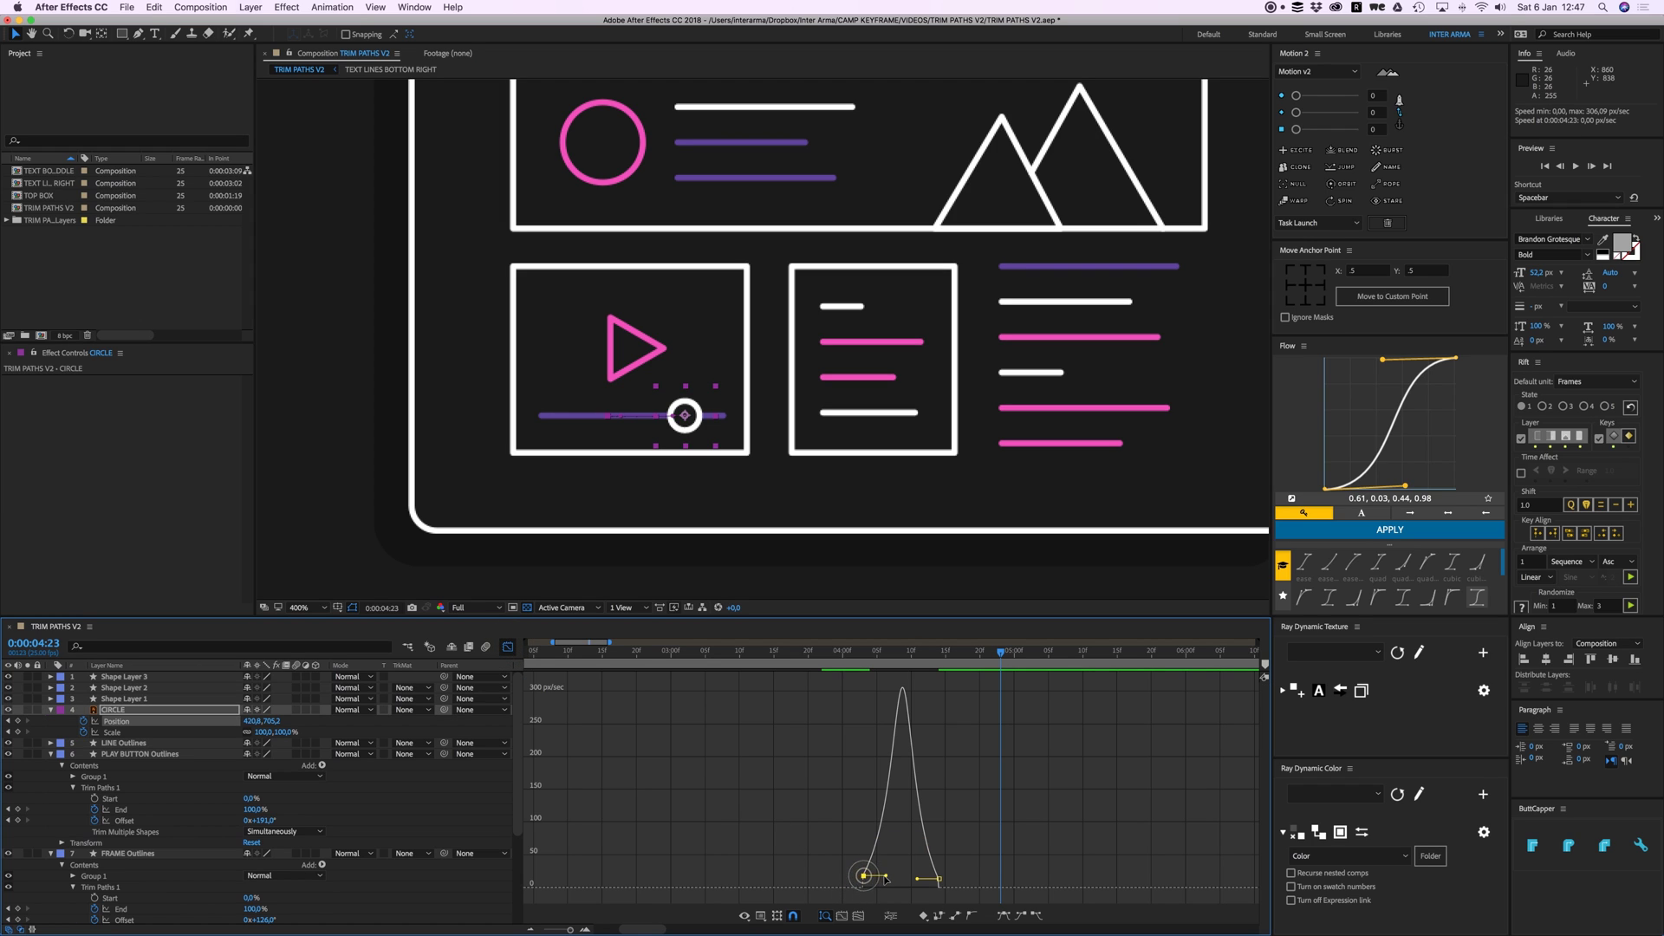
drag(885, 876, 909, 880)
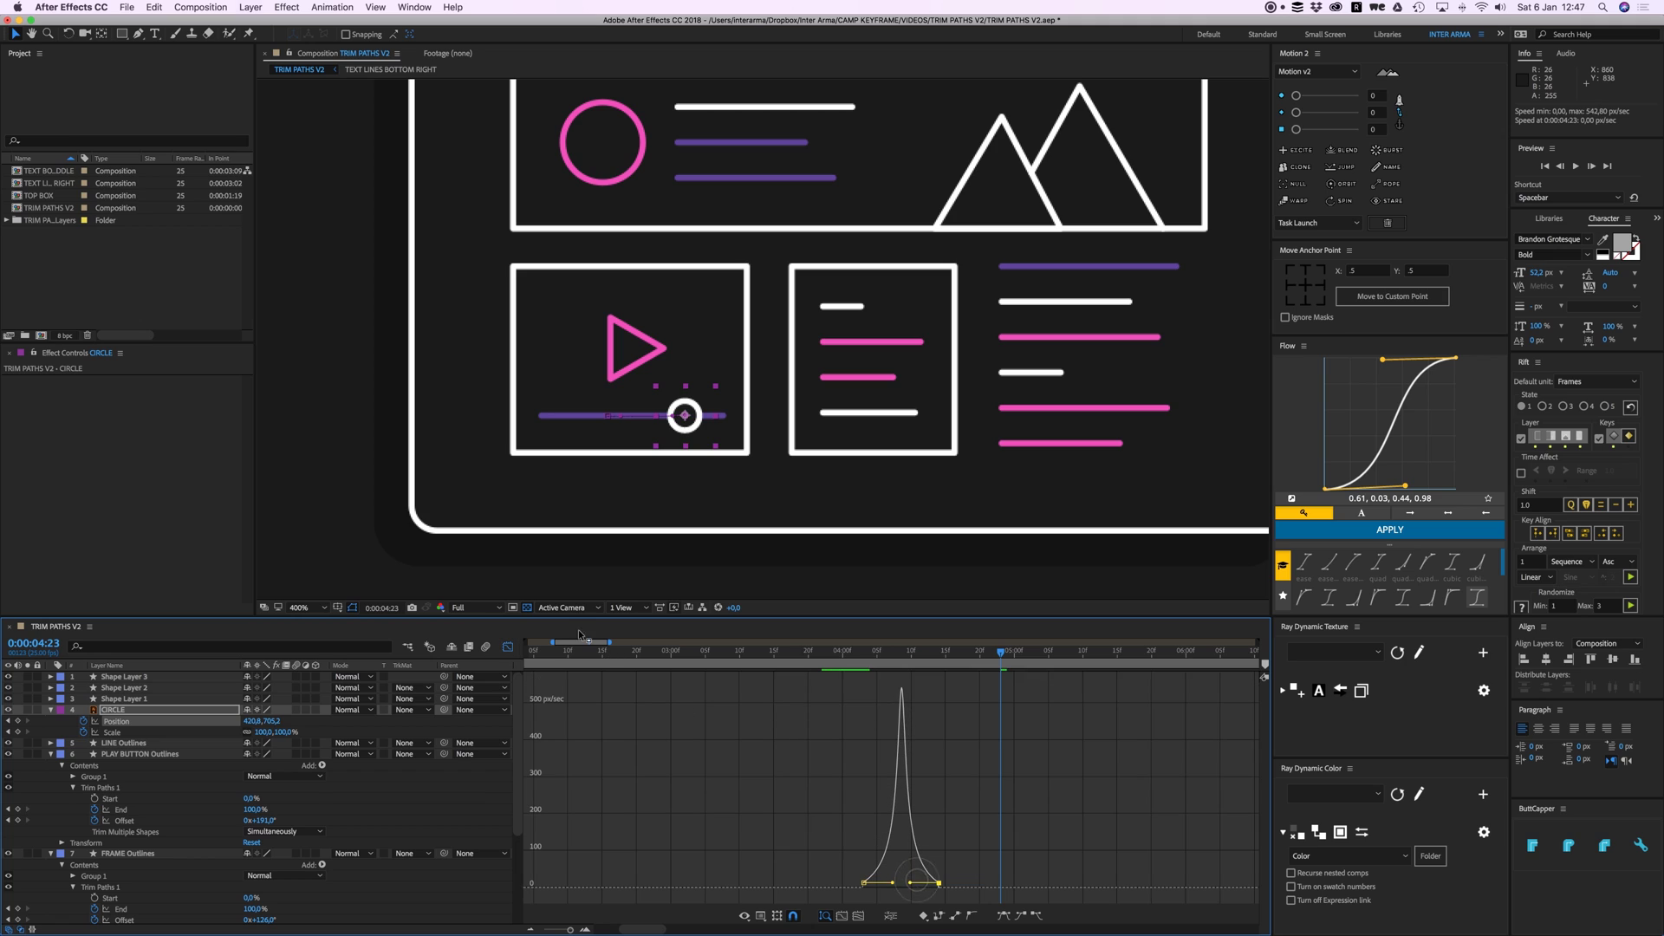
click(507, 646)
Step: Spread CIRCLE's Position and Scale keyframes over a longer span and shift the layer slightly earlier, previewing the motion repeatedly
drag(890, 651, 1028, 730)
key(space)
key(space)
key(space)
key(space)
key(space)
click(953, 689)
drag(920, 710, 912, 709)
key(space)
key(space)
Step: Shift the CIRCLE layer earlier so it starts at about 0:00:03:21, preview the result and deselect the layer
drag(940, 654, 802, 654)
drag(902, 710, 837, 715)
key(space)
key(space)
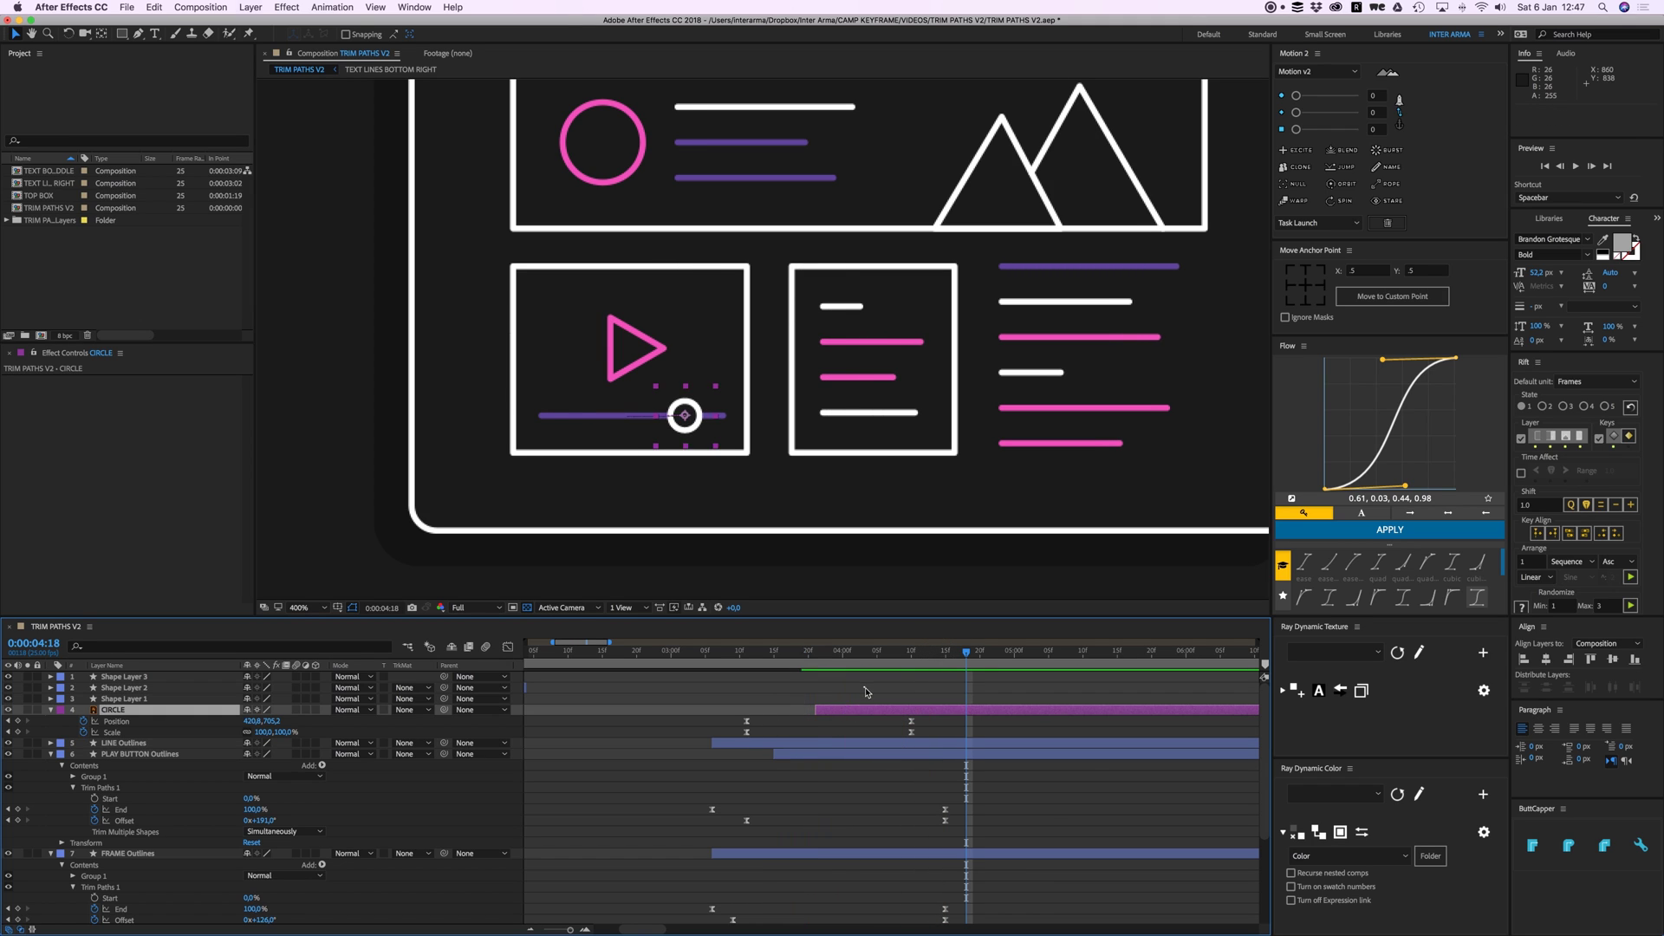
click(865, 691)
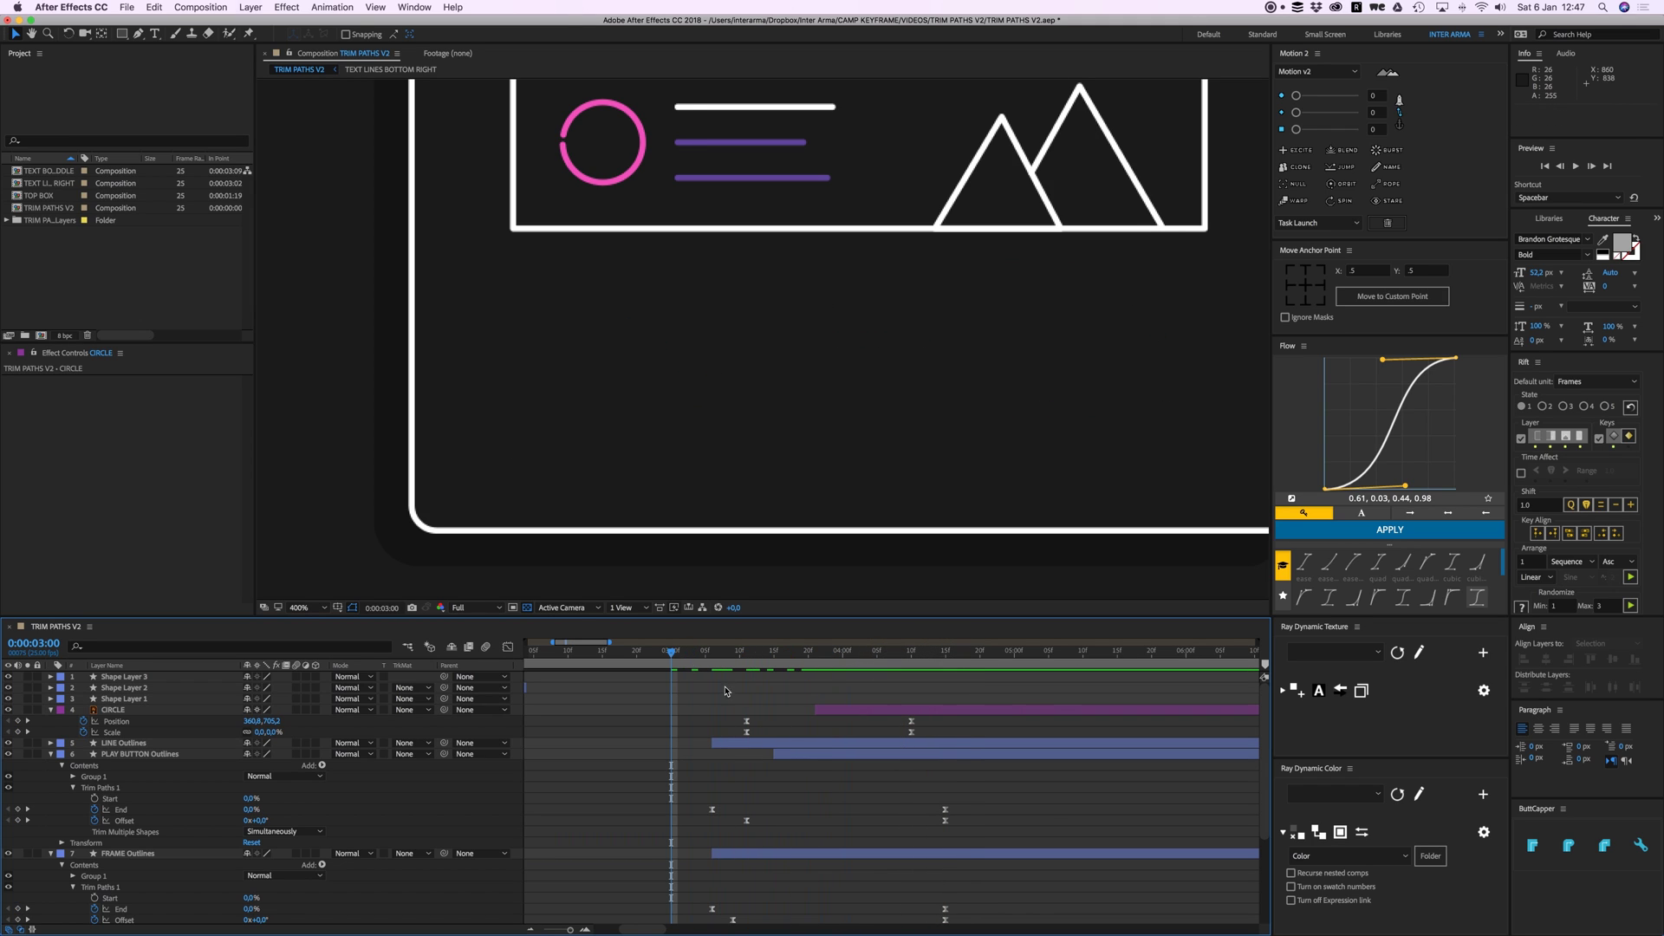
Step: Trim the starts of the LINE Outlines and FRAME Outlines layers to 0:00:03:11 and preview from 0:00:03:00
key(u)
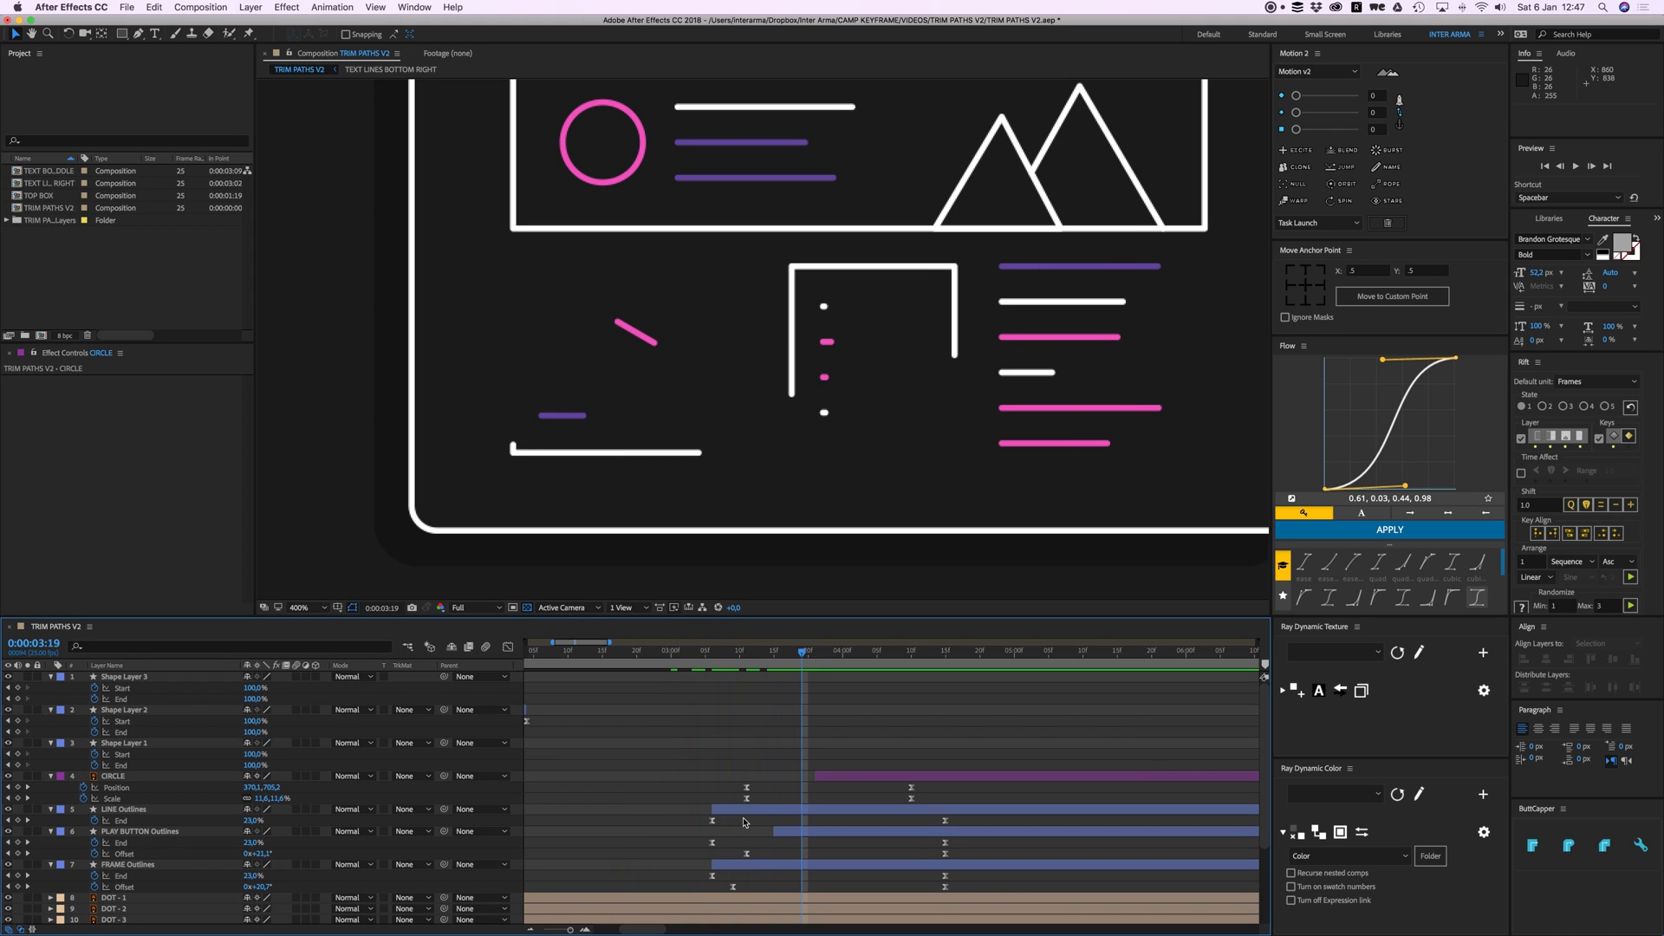
click(741, 809)
drag(735, 811, 751, 811)
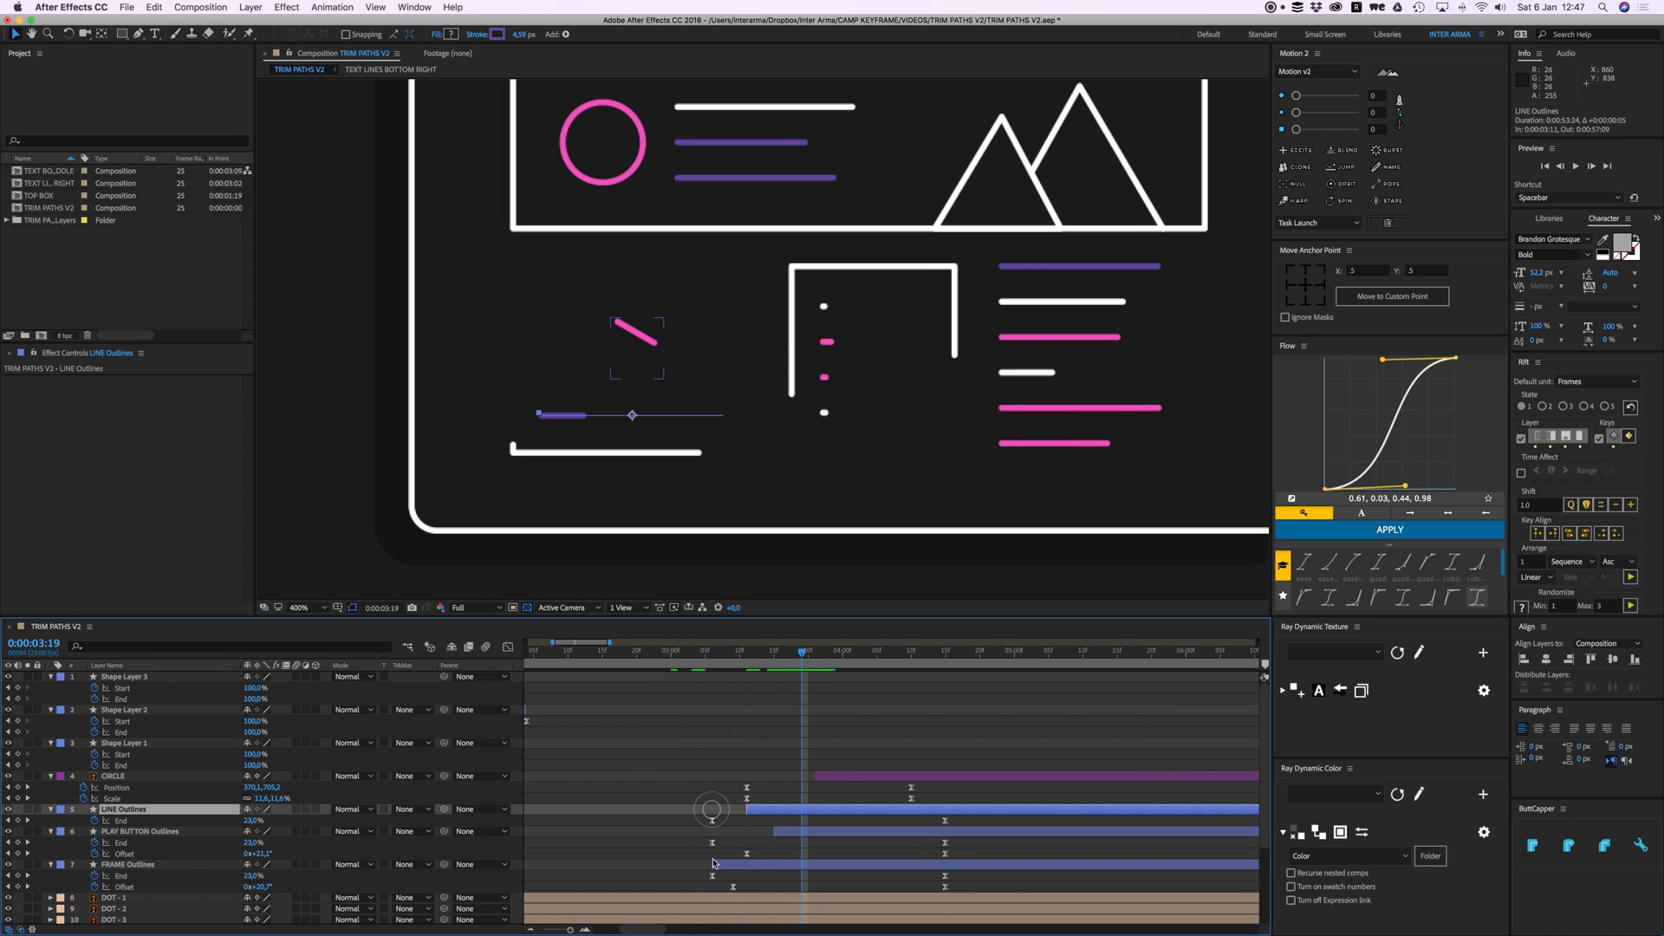
drag(713, 863, 752, 863)
drag(788, 658, 672, 654)
key(space)
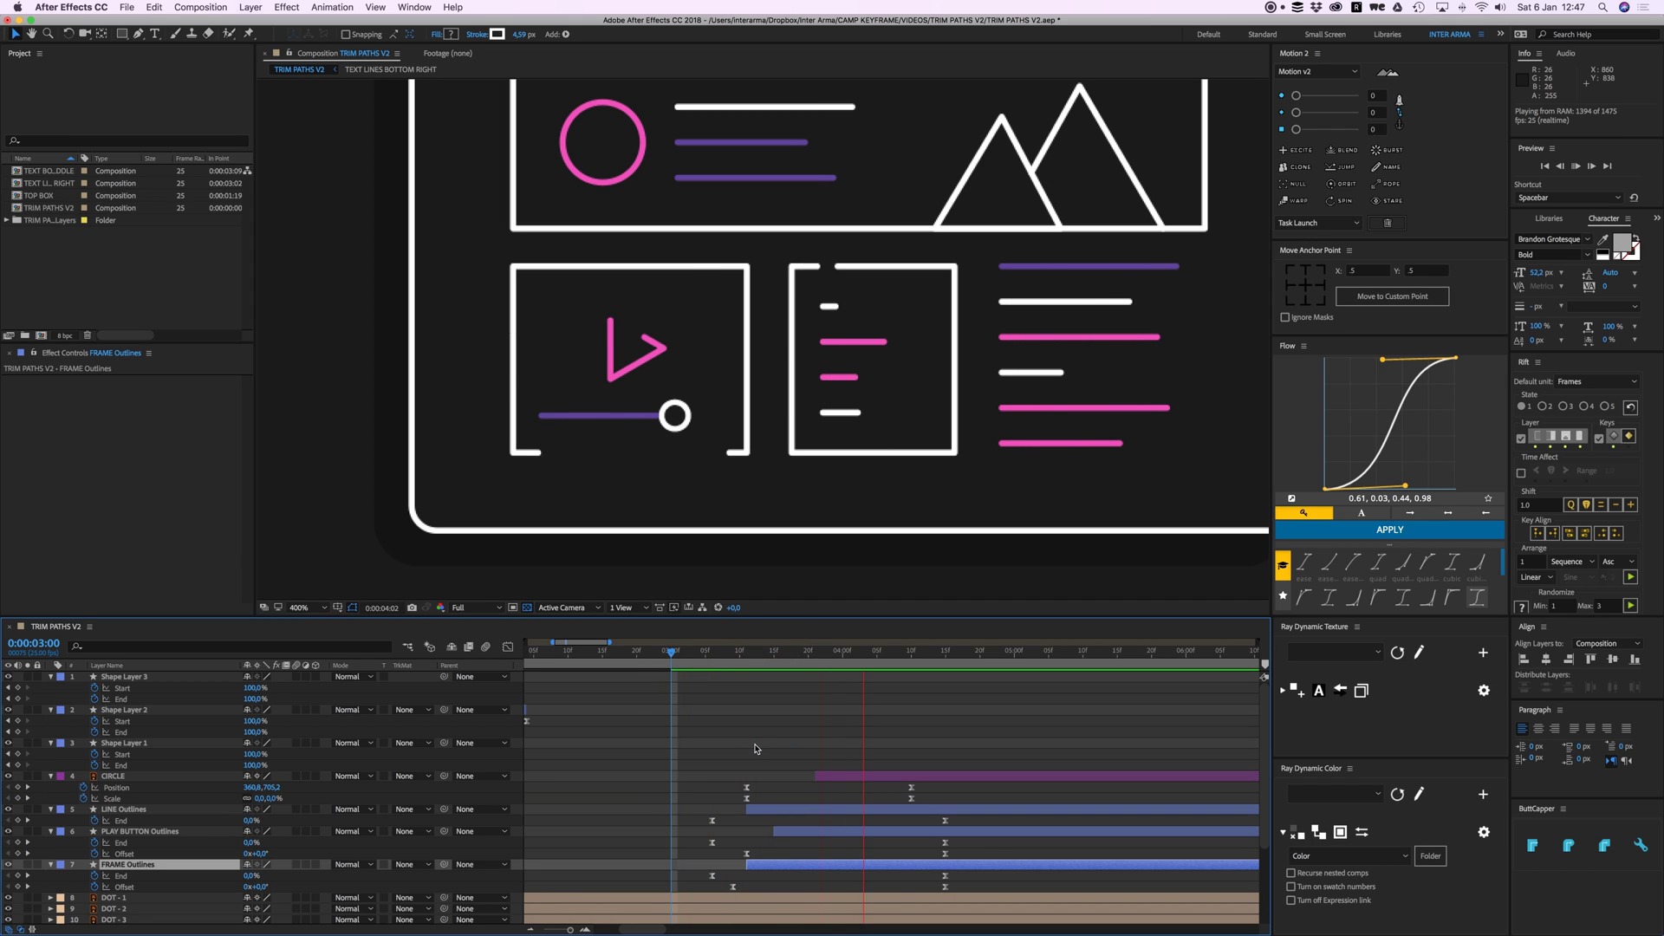
Step: Pre-compose the CIRCLE, LINE, PLAY BUTTON and FRAME layers as VIDEO FRAME and place it below the three DOT layers
click(833, 776)
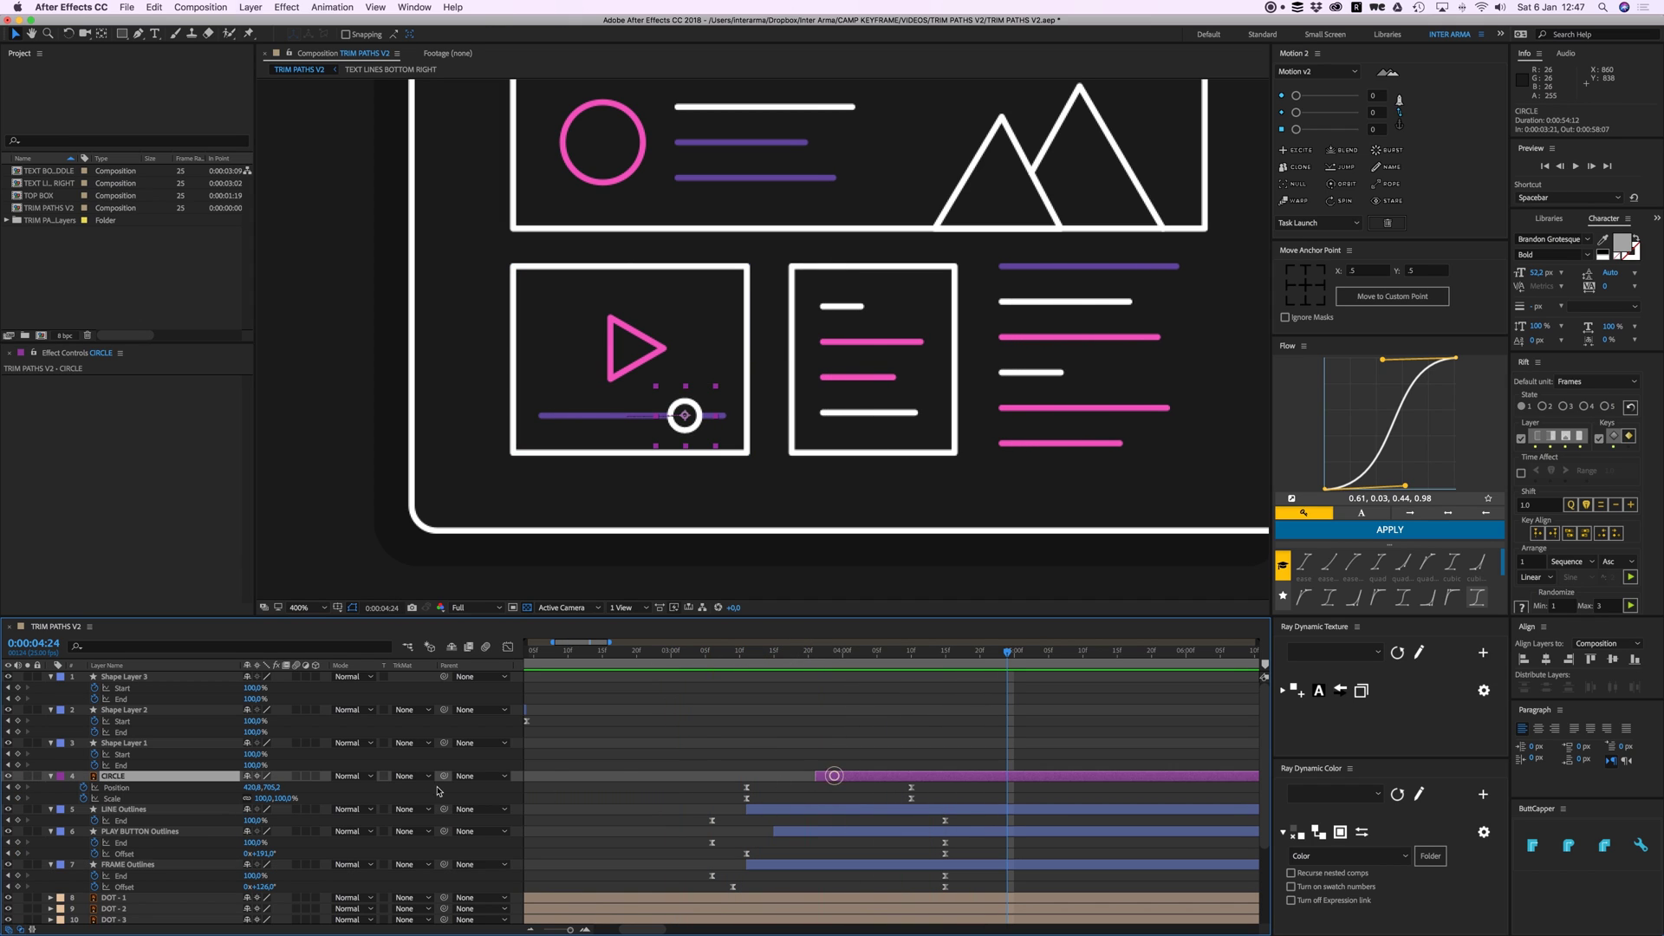
click(705, 747)
key(u)
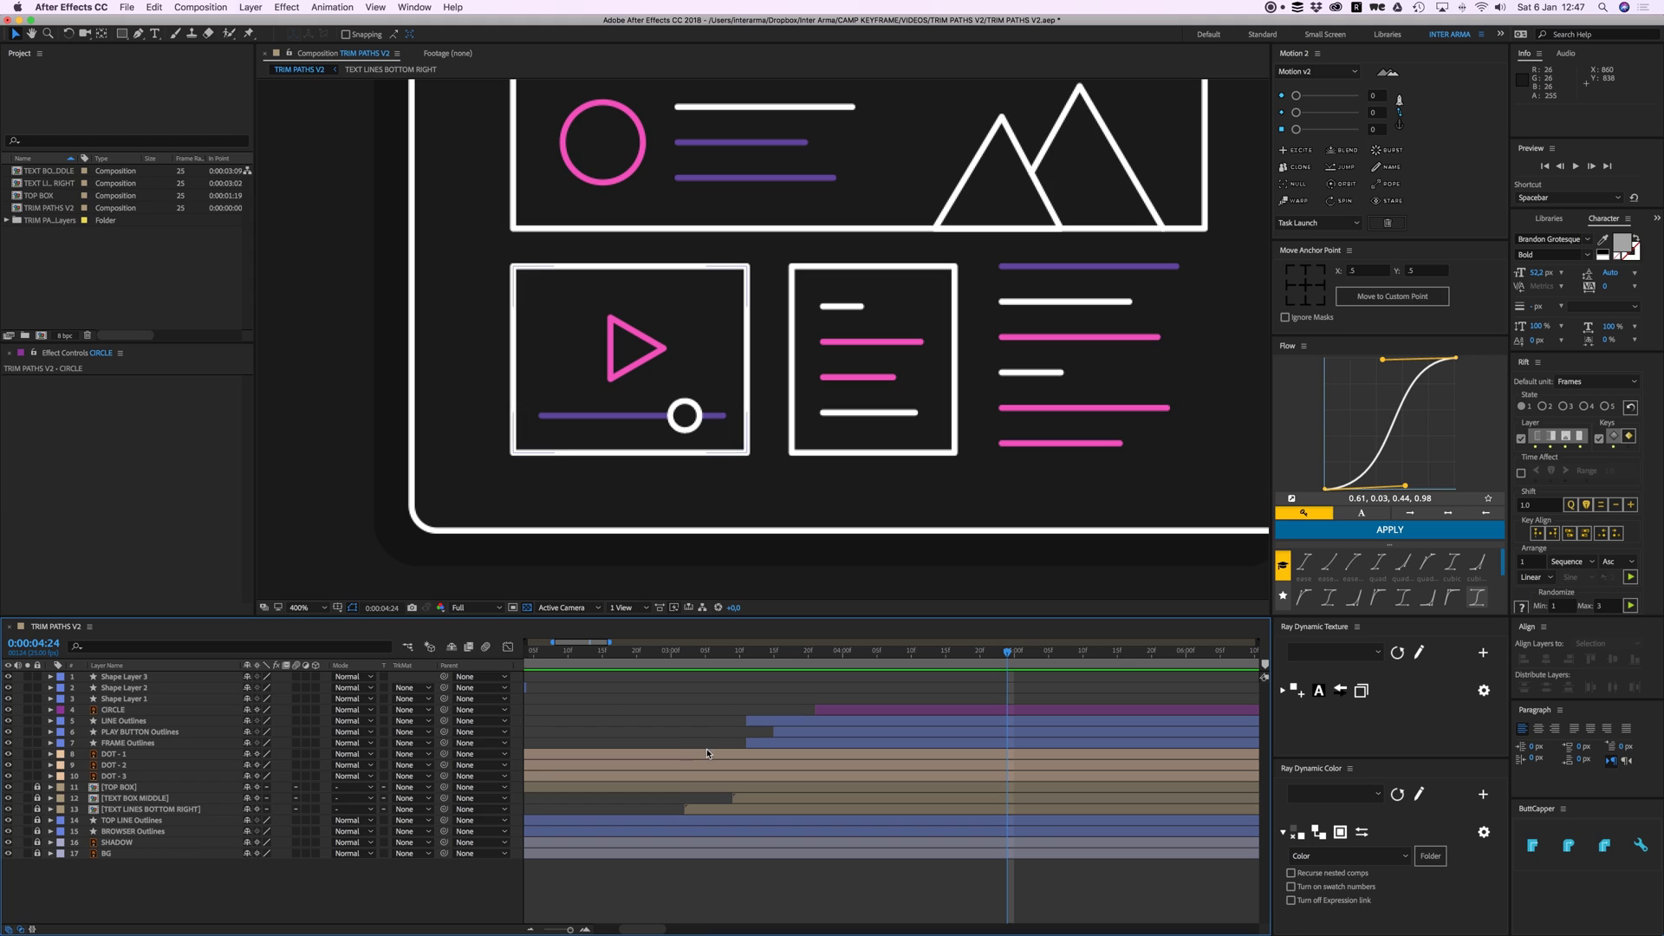
click(822, 712)
shift+click(147, 744)
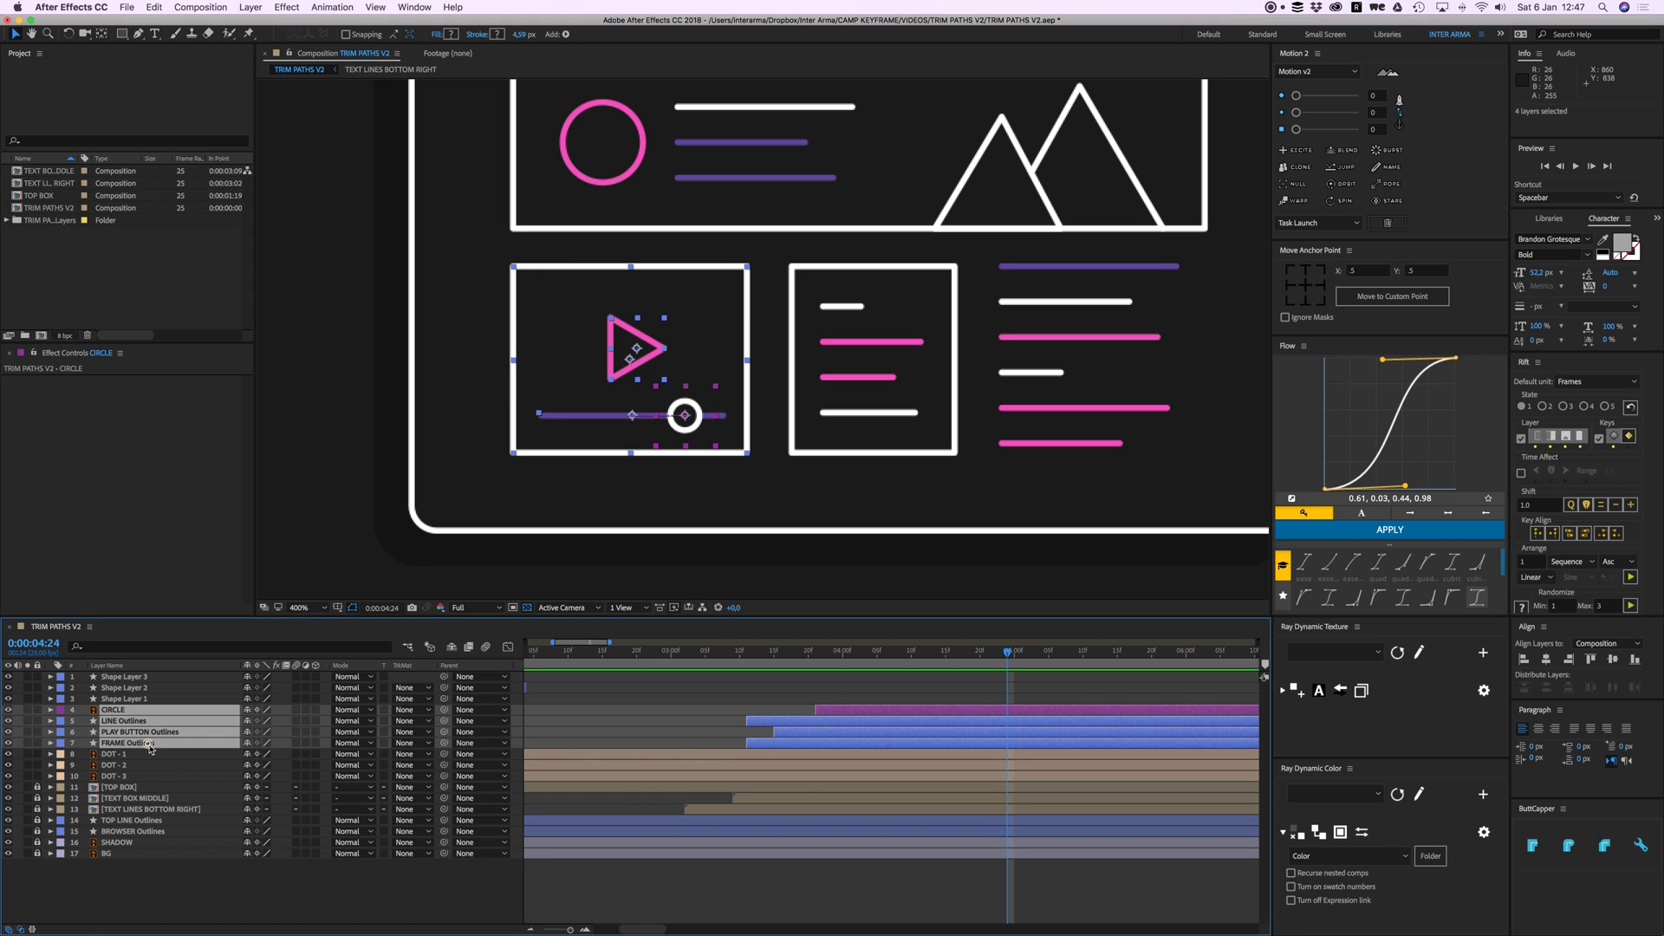
right_click(820, 724)
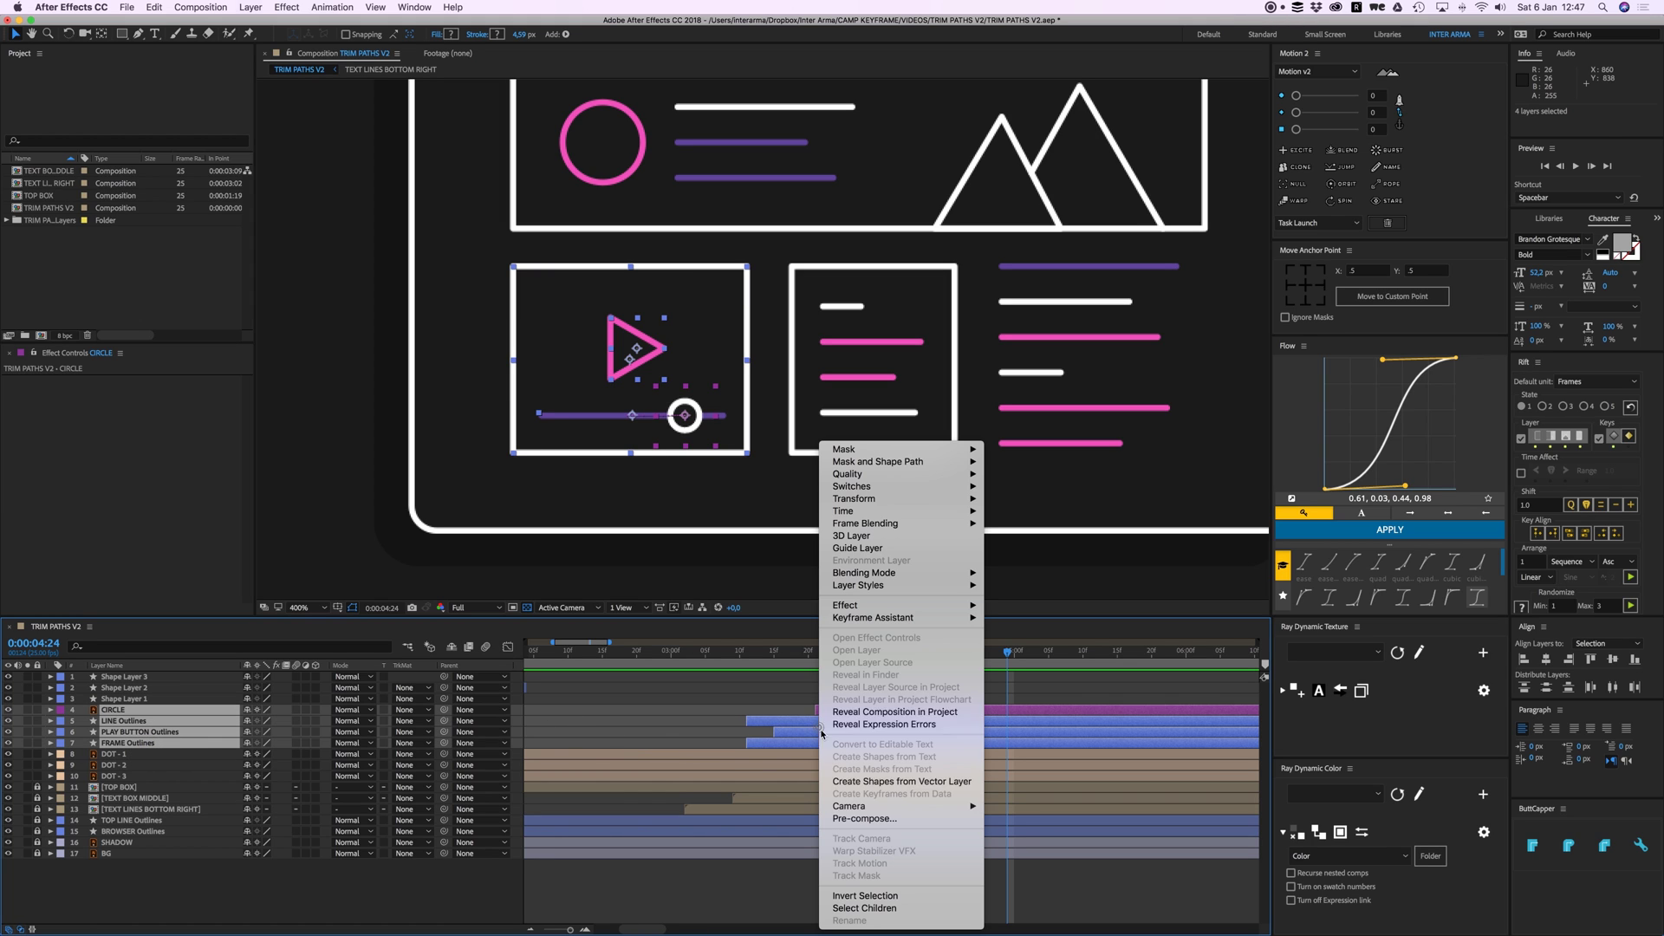
click(864, 819)
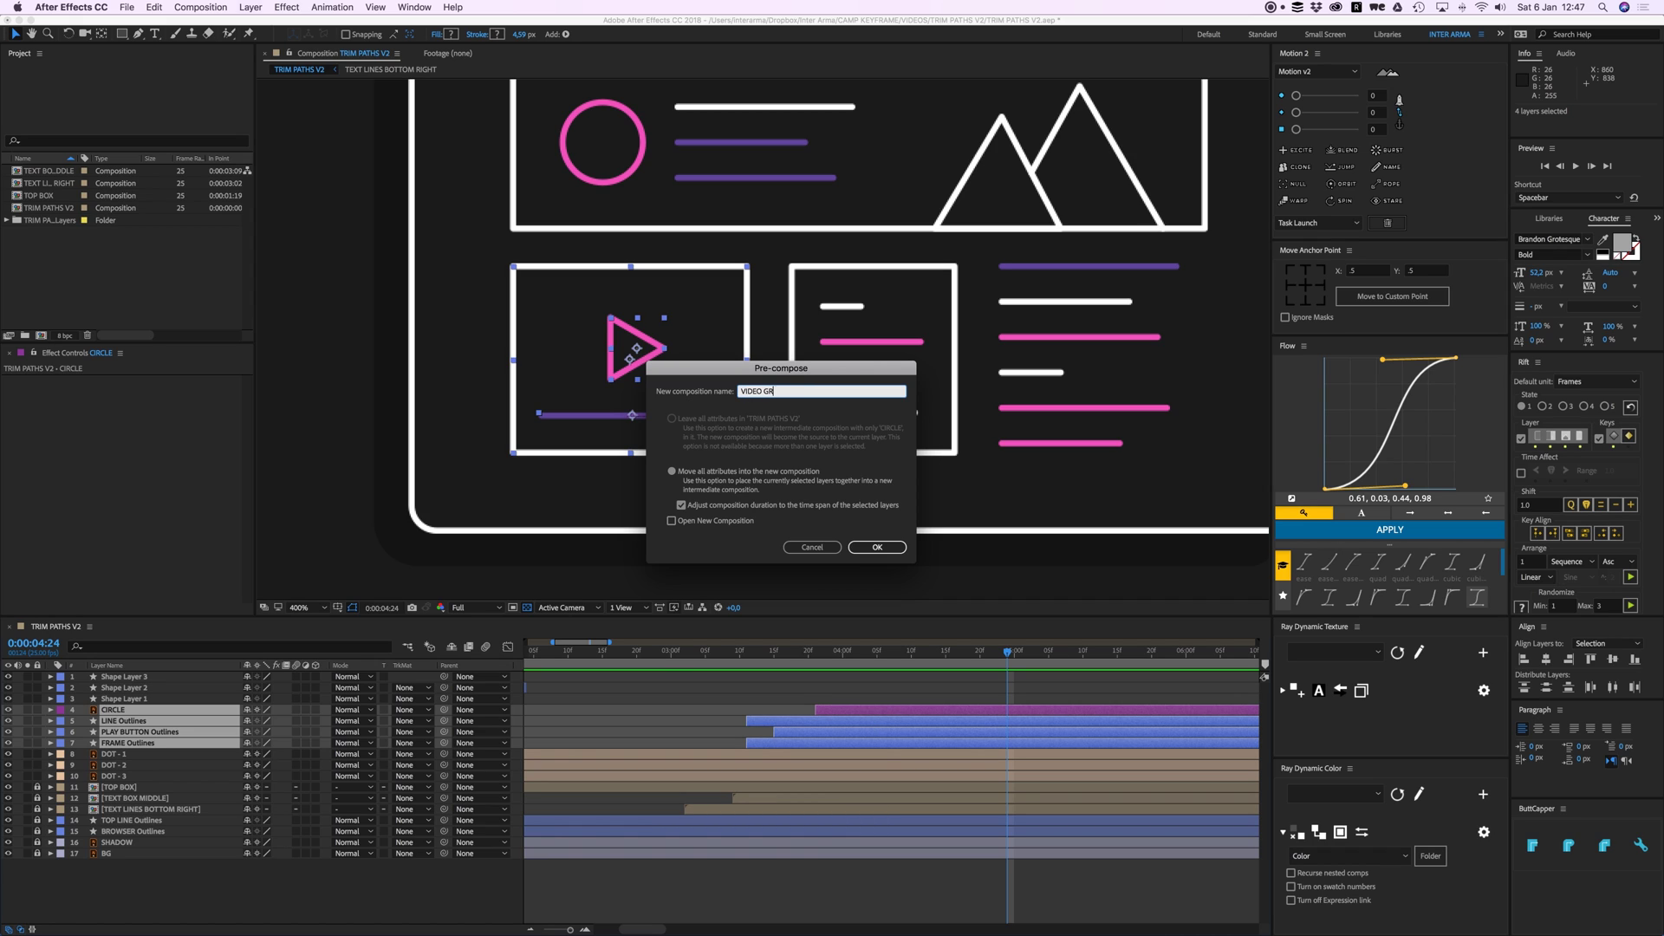
key(Return)
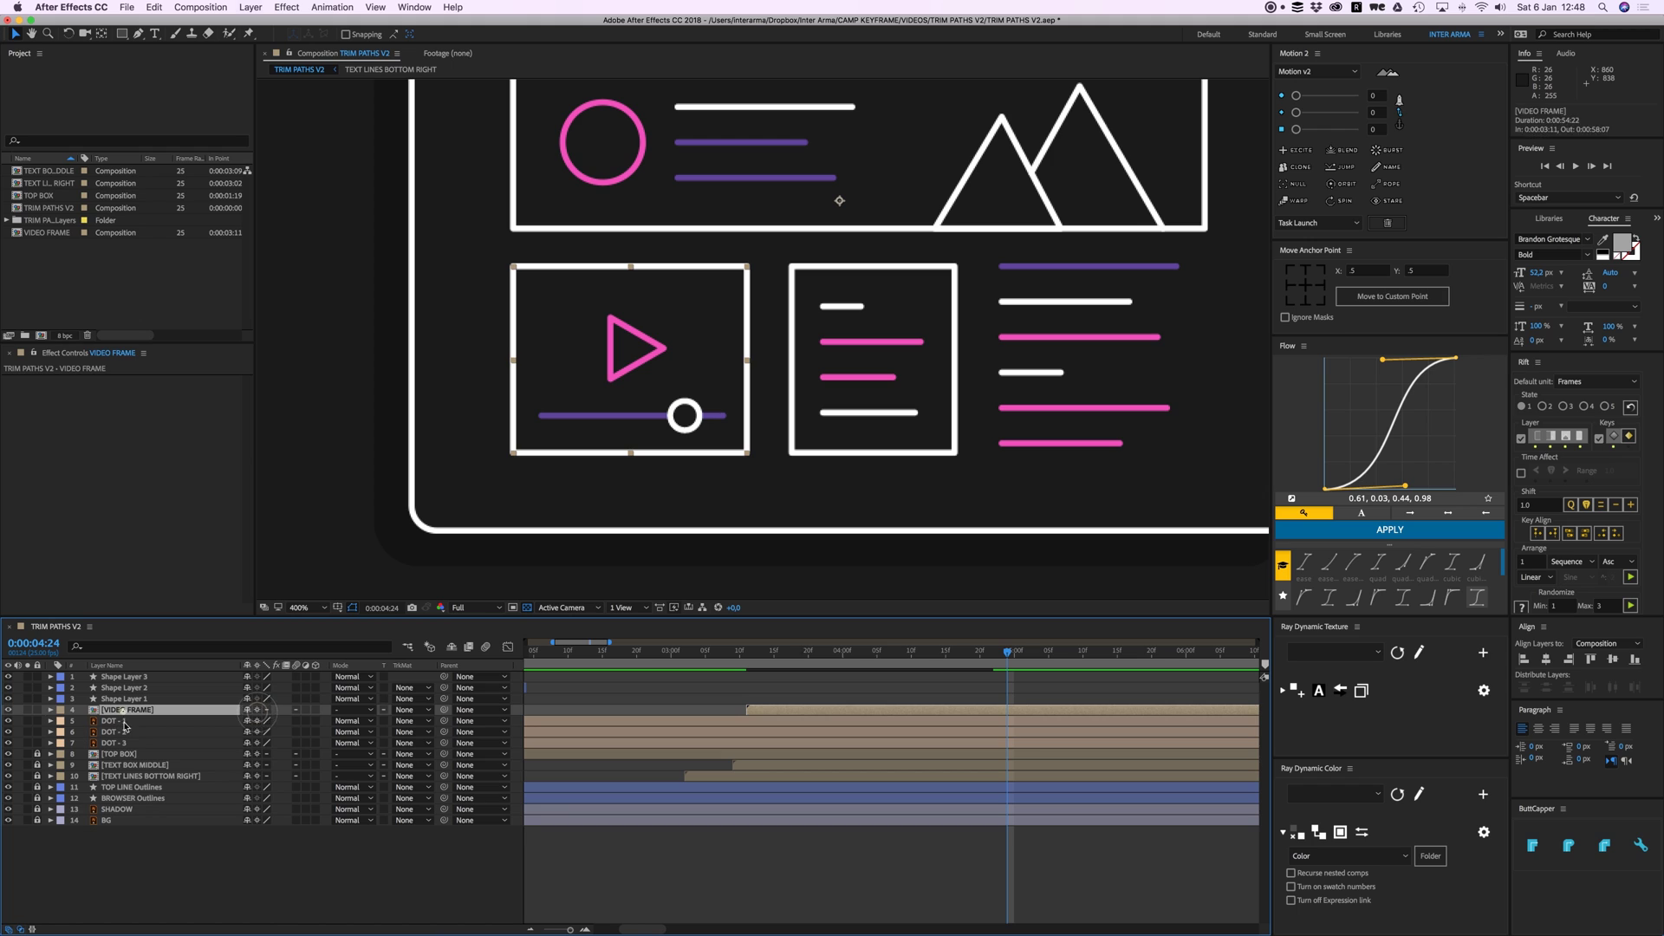
drag(121, 711, 63, 750)
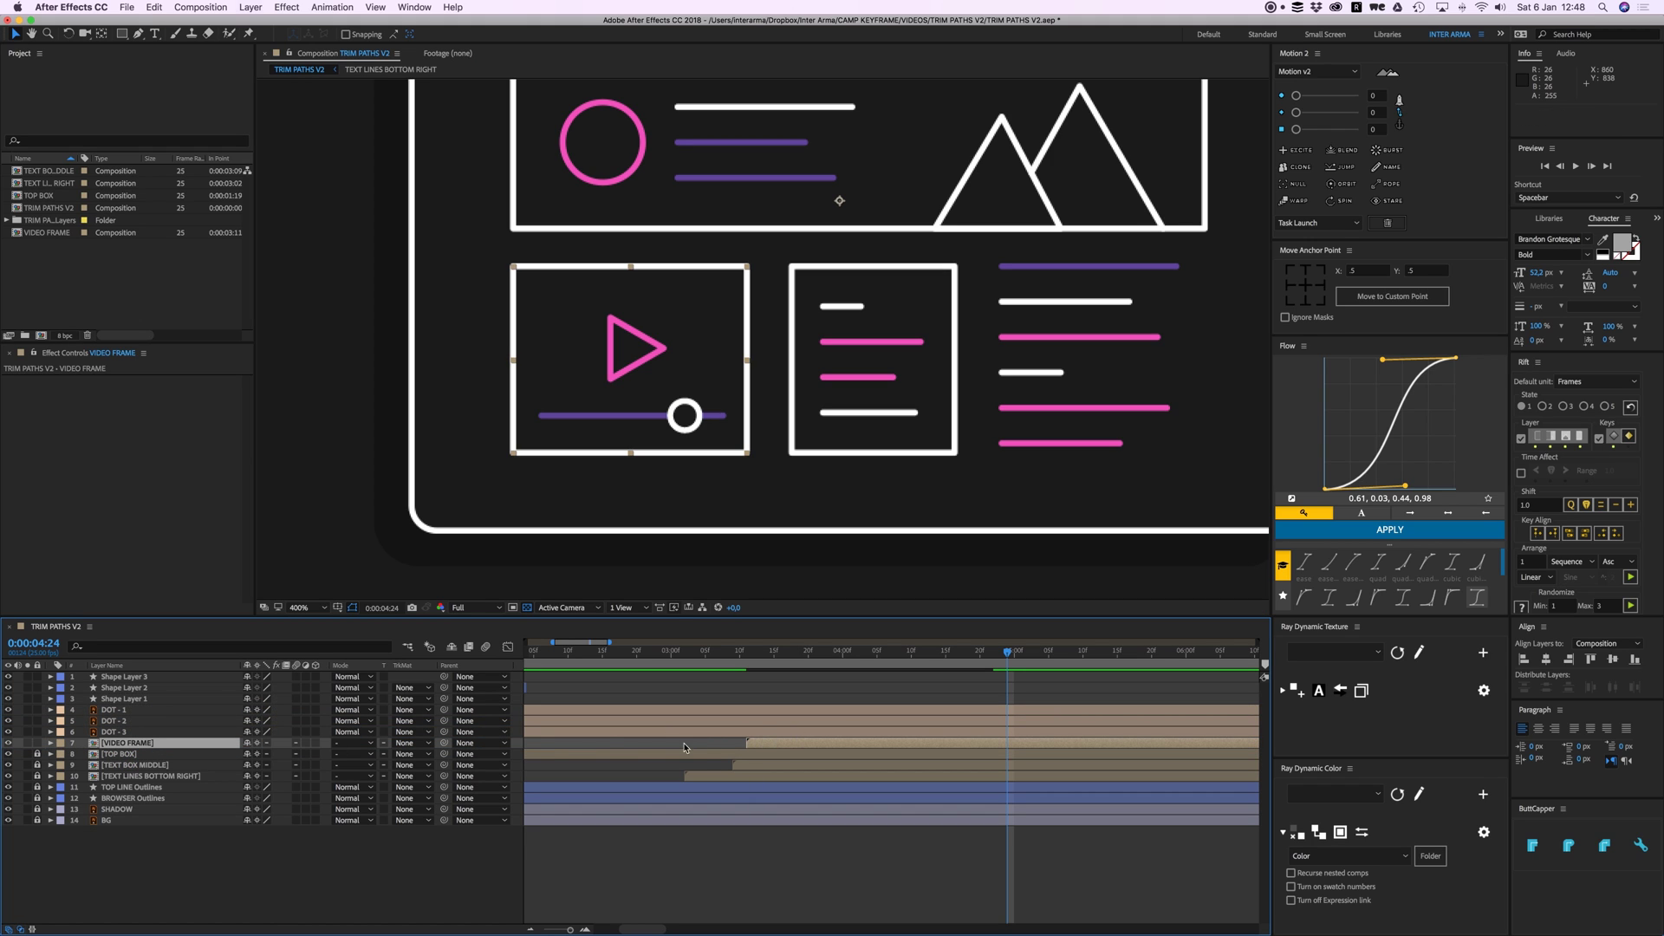
Step: Add Position keyframes to DOT - 1, DOT - 2 and DOT - 3 at 0:00:04:24
click(121, 731)
shift+click(117, 710)
key(space)
drag(665, 282, 697, 536)
drag(629, 321, 697, 341)
key(v)
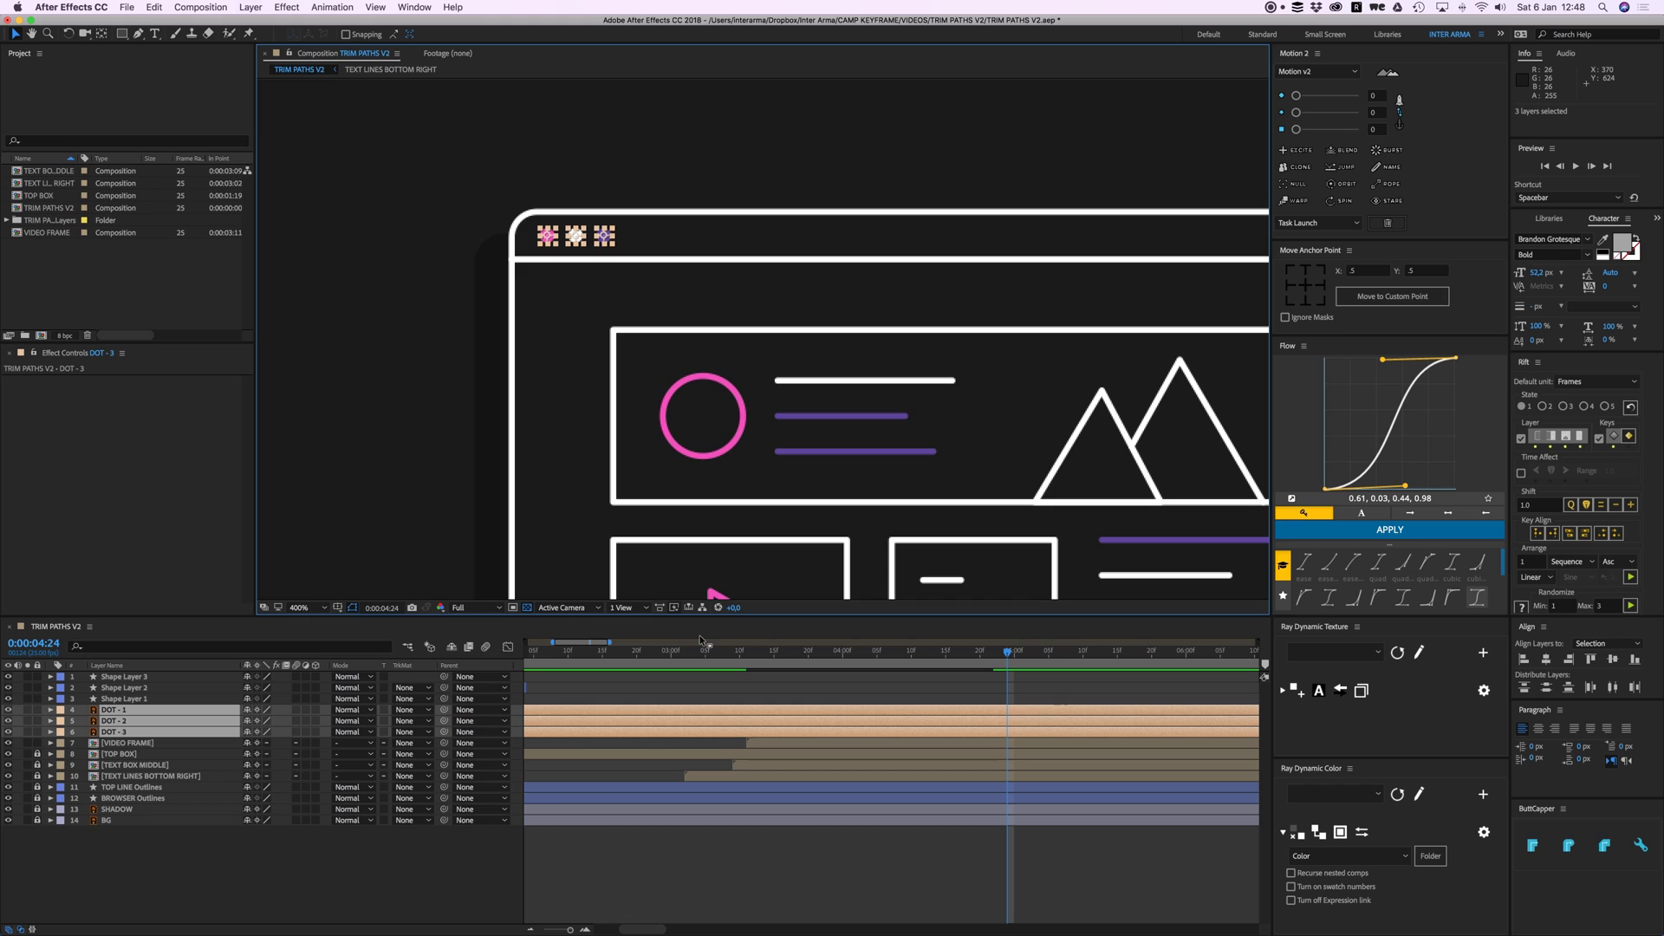
key(p)
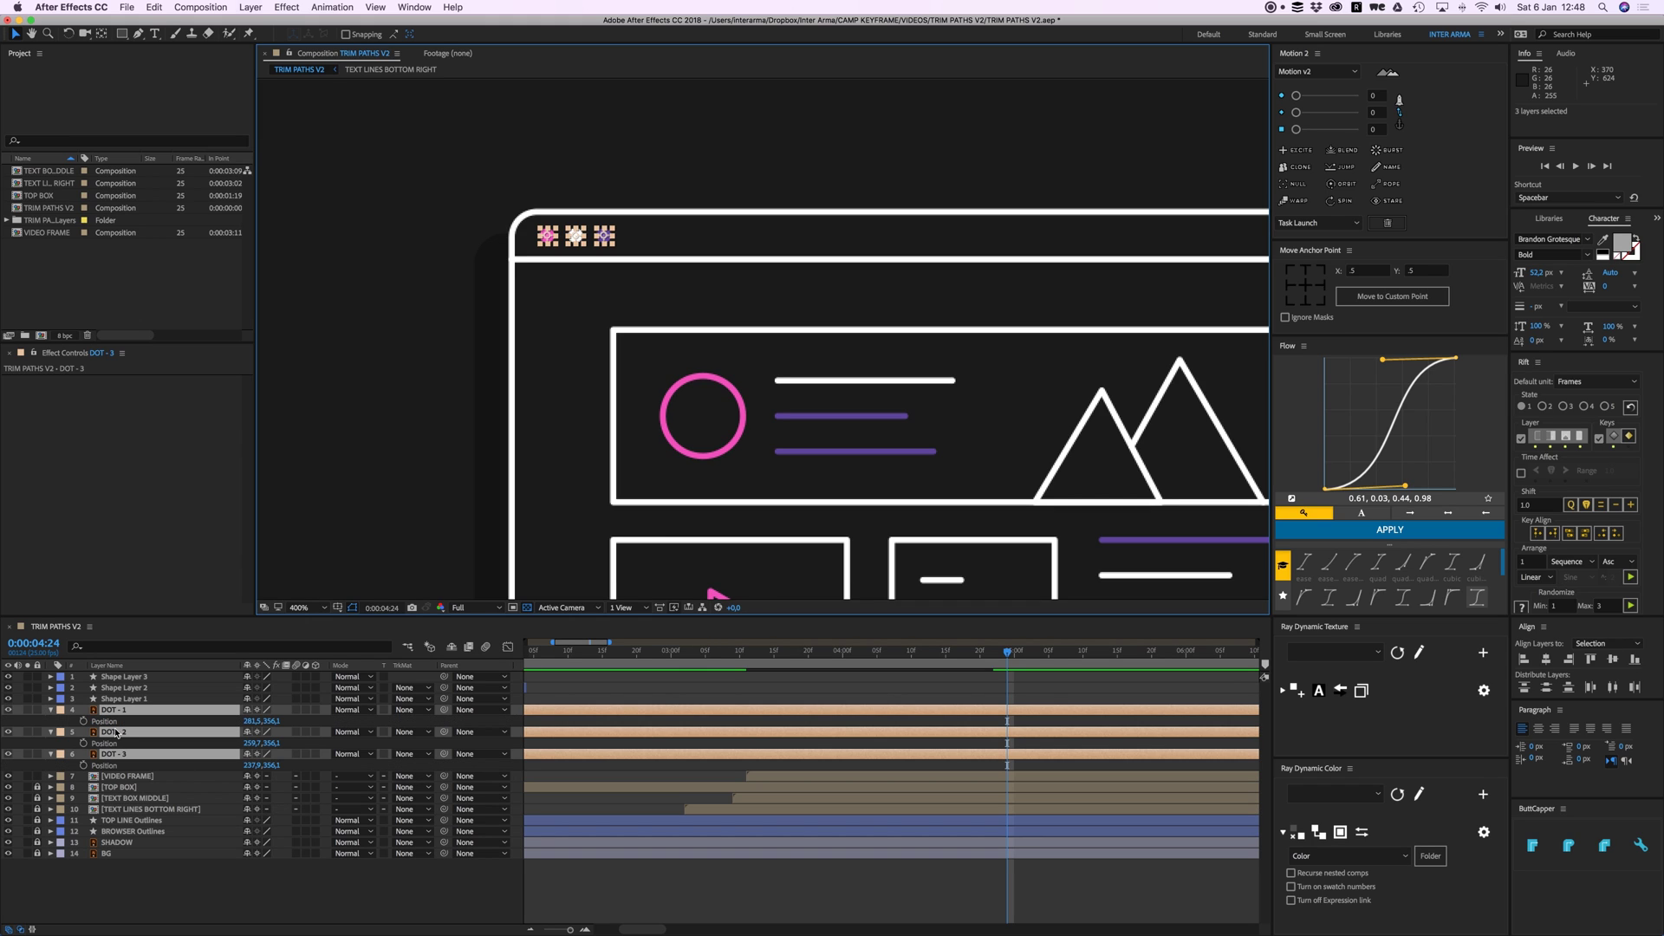
key(alt+shift+p)
Step: At 0:00:03:16, move the three dots about 90 px to the right and trim their layers to start there
drag(900, 654, 781, 663)
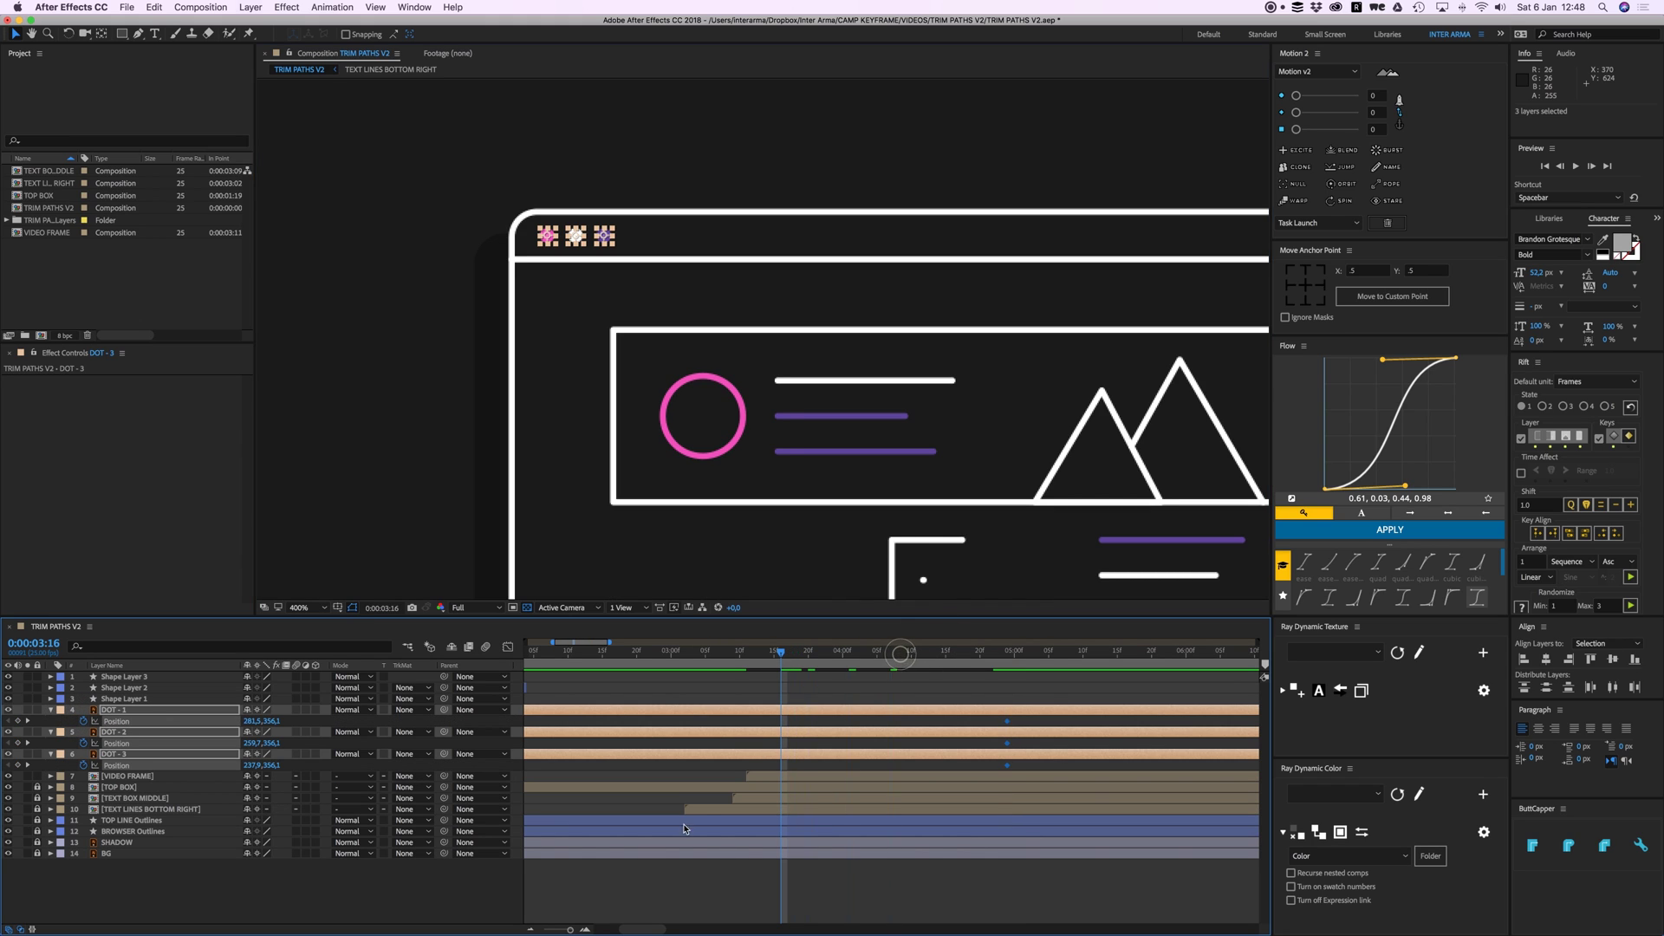
click(531, 928)
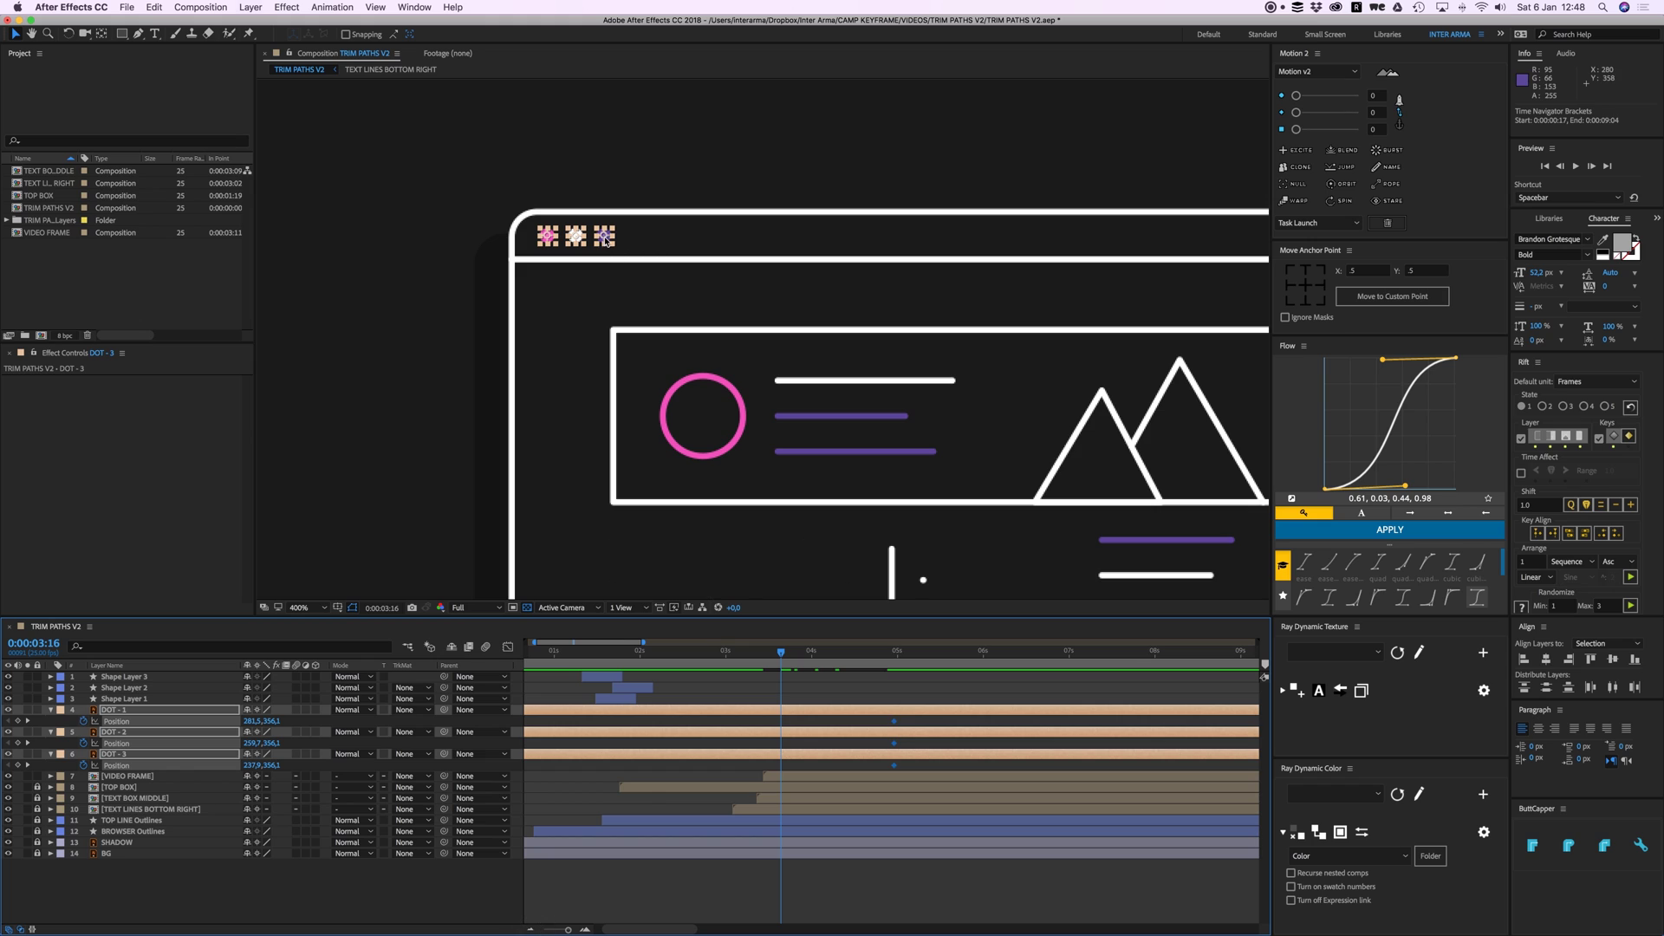
drag(605, 241, 722, 241)
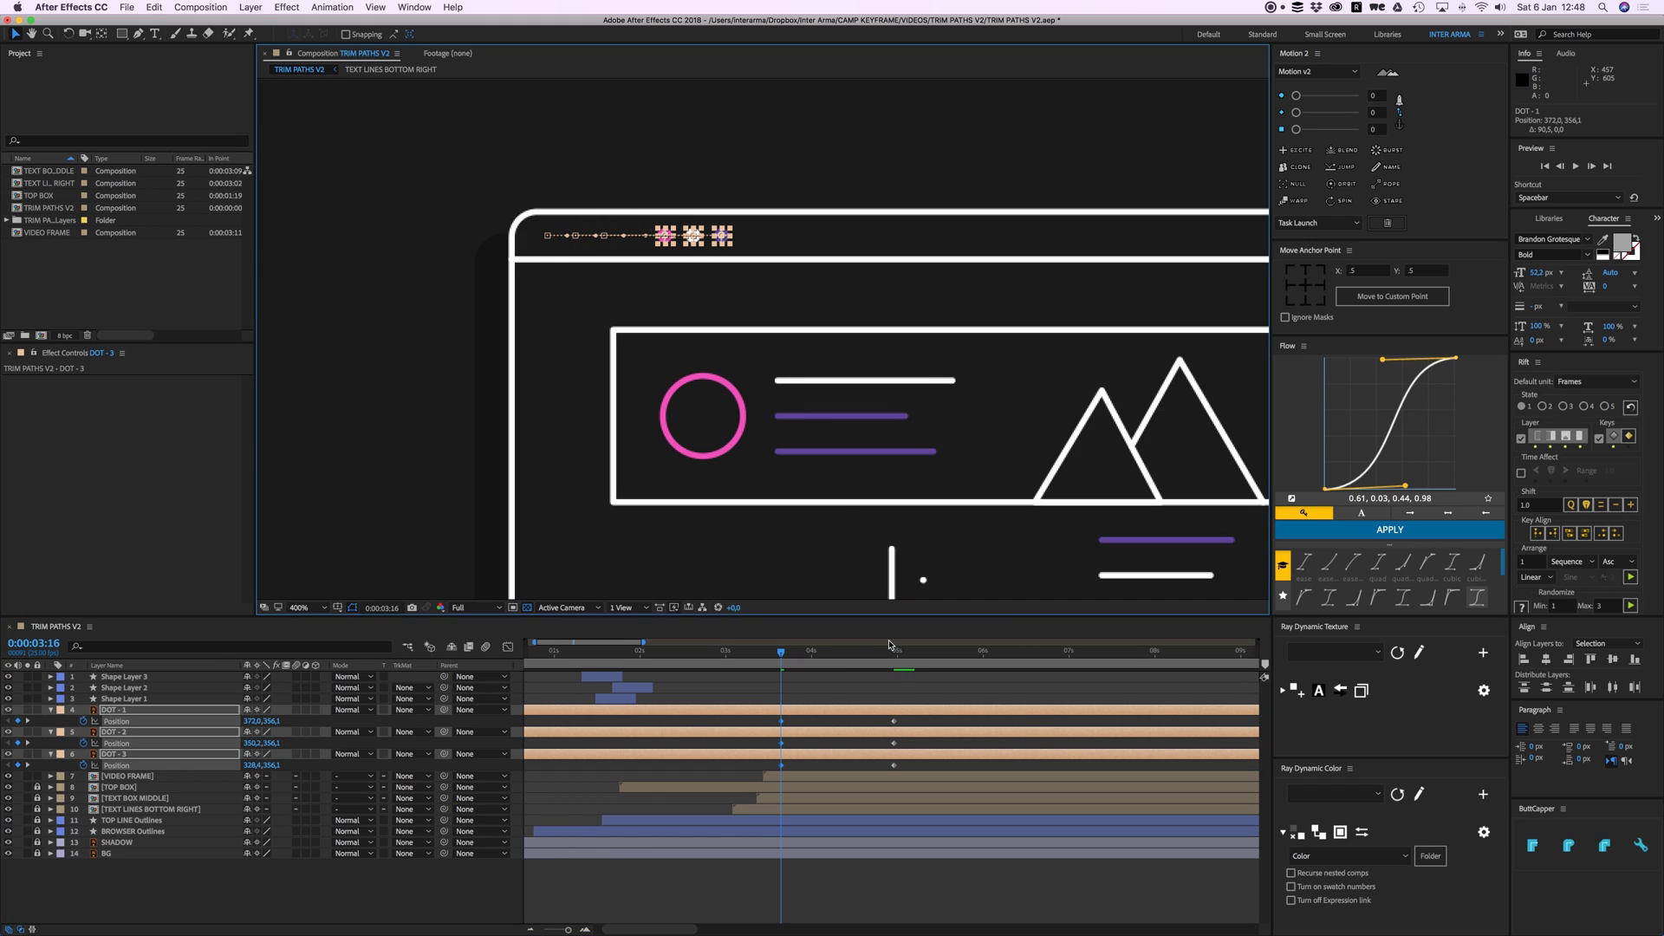
key(alt+bracketleft)
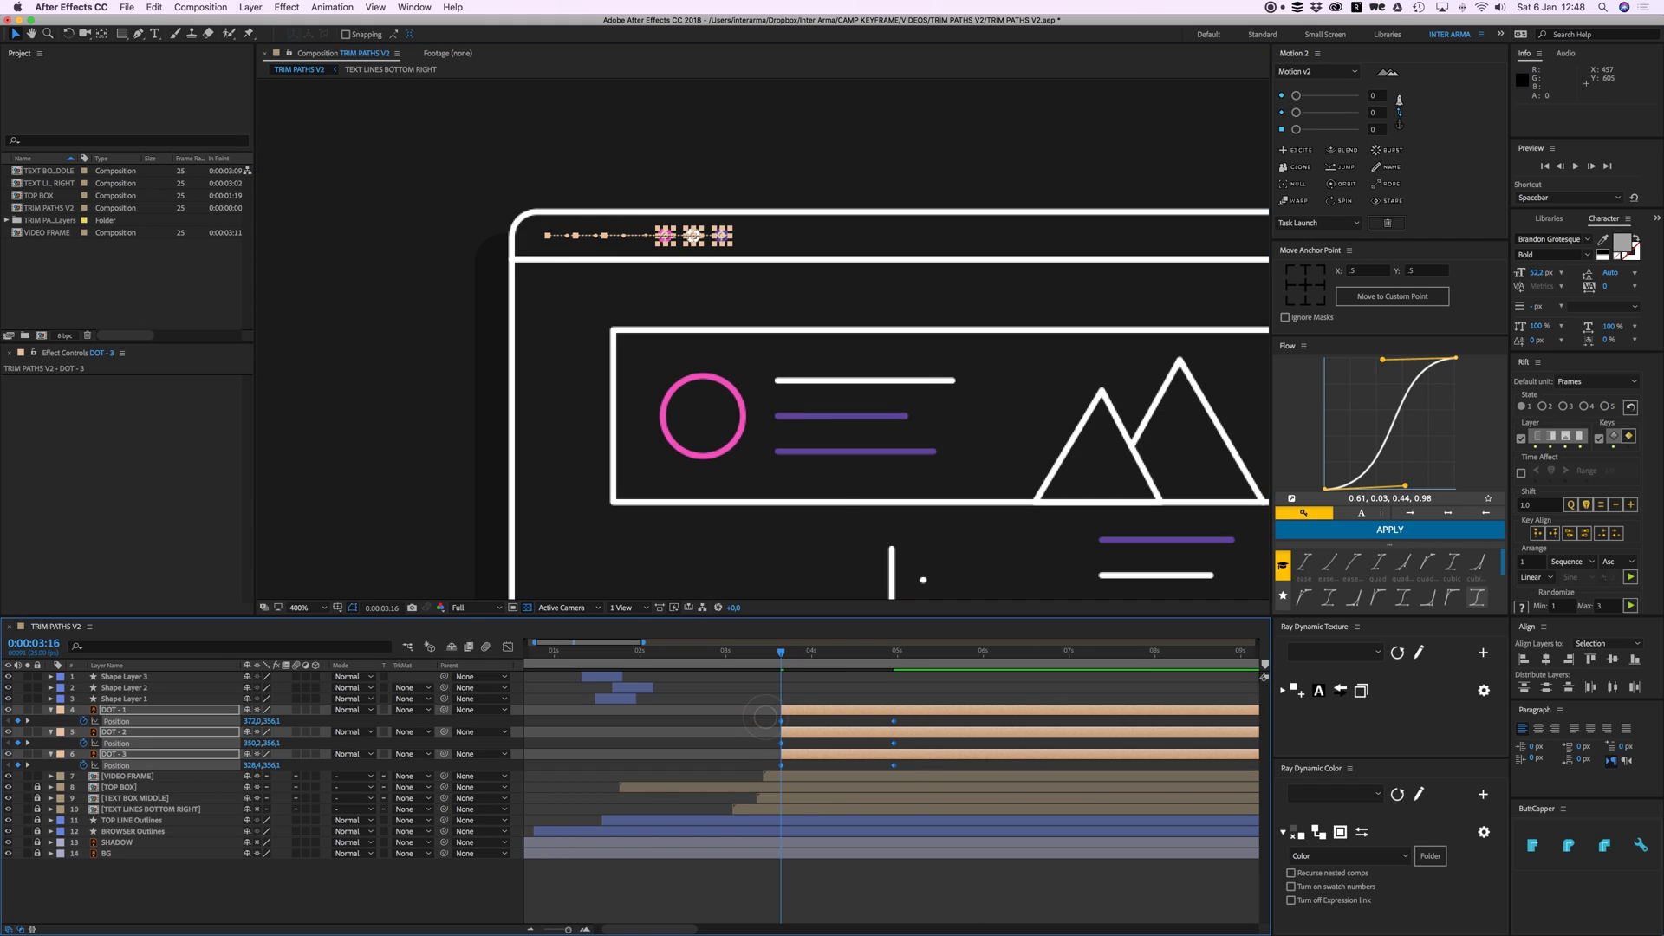
Step: Ease the dots' Position keyframes with the 0.90, 0.00, 0.10, 1.00 curve and preview the motion
click(1477, 596)
click(857, 719)
key(space)
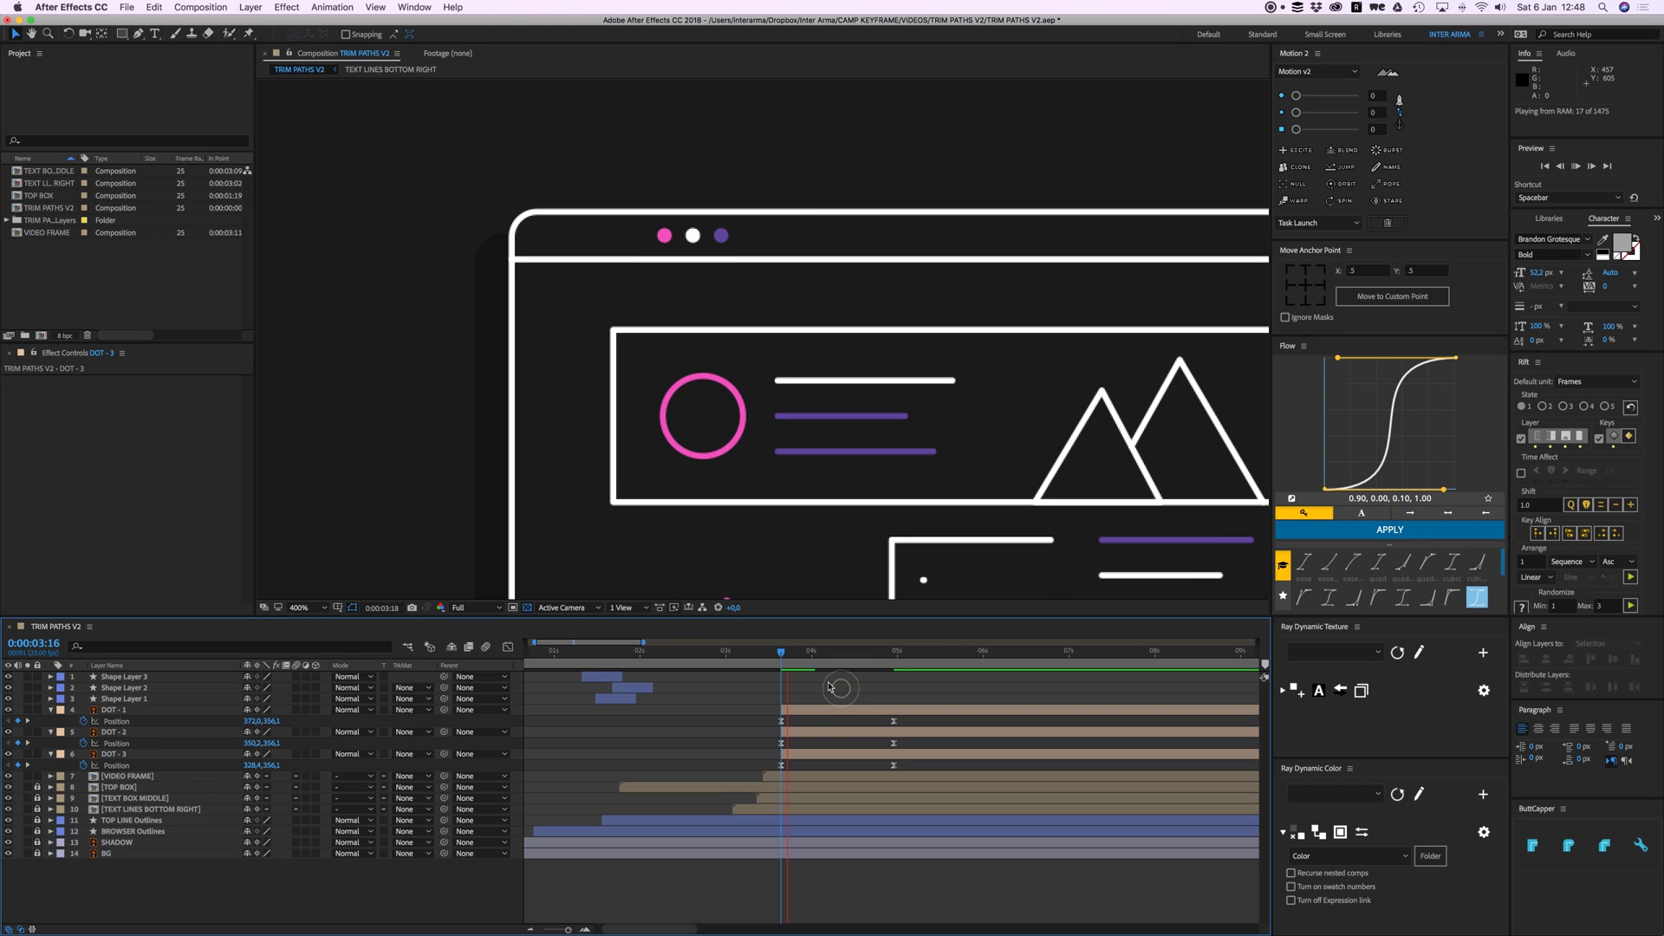
key(space)
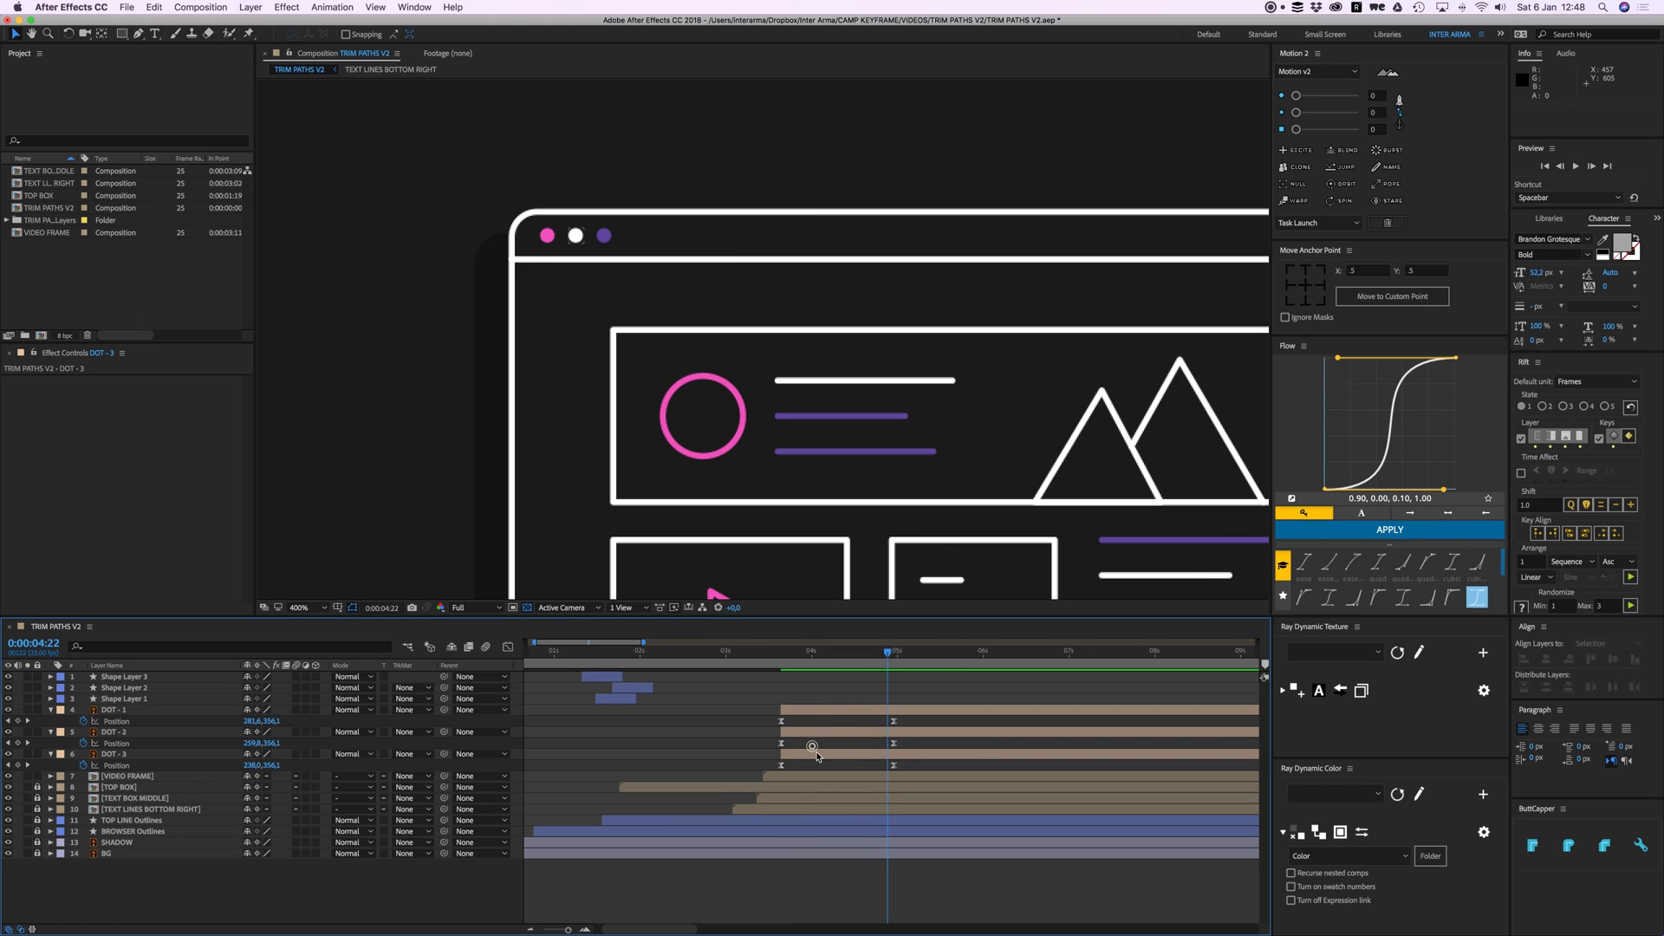
Step: Stagger DOT - 2 and DOT - 1 two frames apart after DOT - 3, with DOT - 1 starting at 0:00:03:20, and preview
click(817, 754)
drag(801, 735, 806, 714)
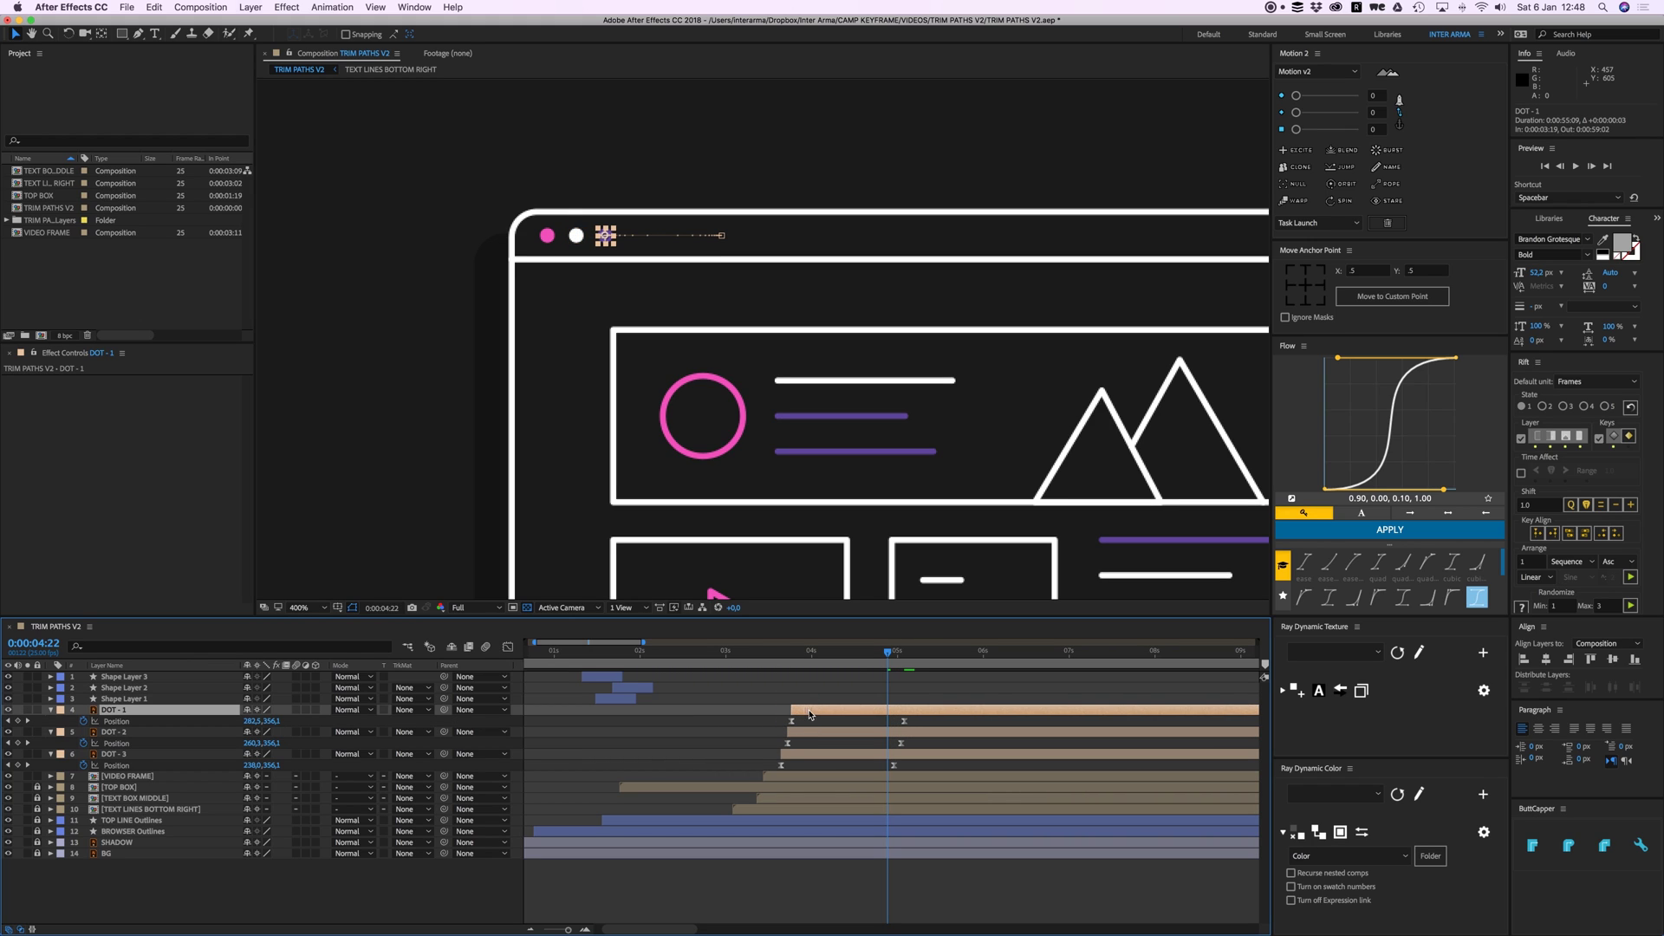
drag(793, 653, 774, 652)
click(586, 929)
click(585, 929)
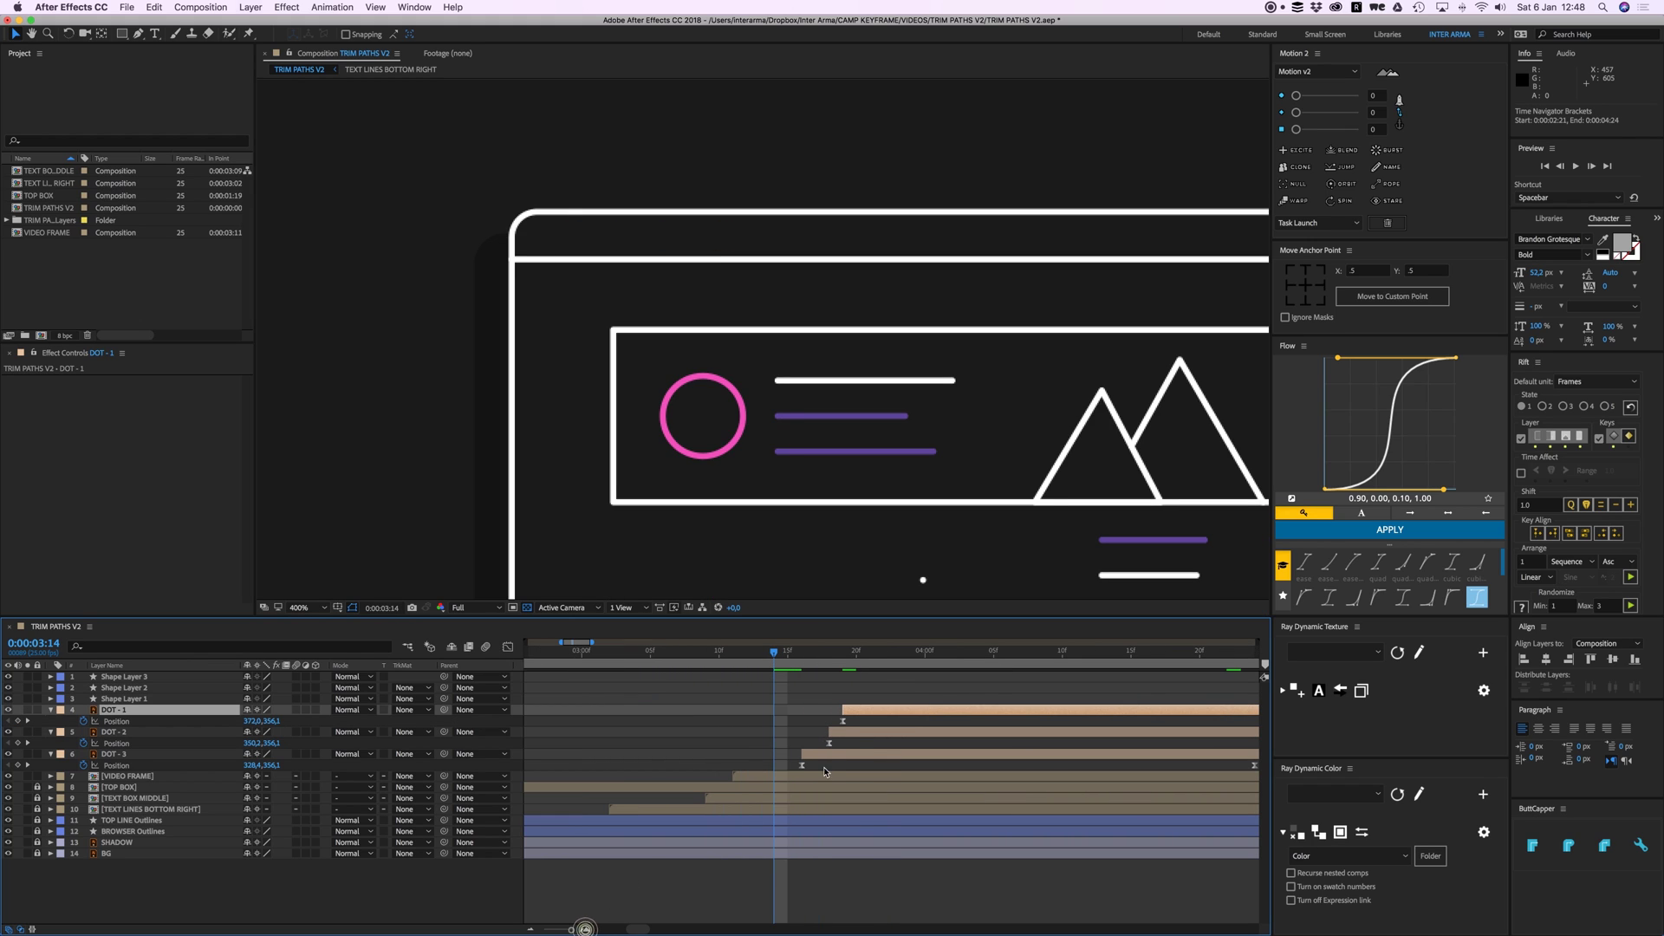
drag(863, 711, 877, 709)
click(839, 687)
key(space)
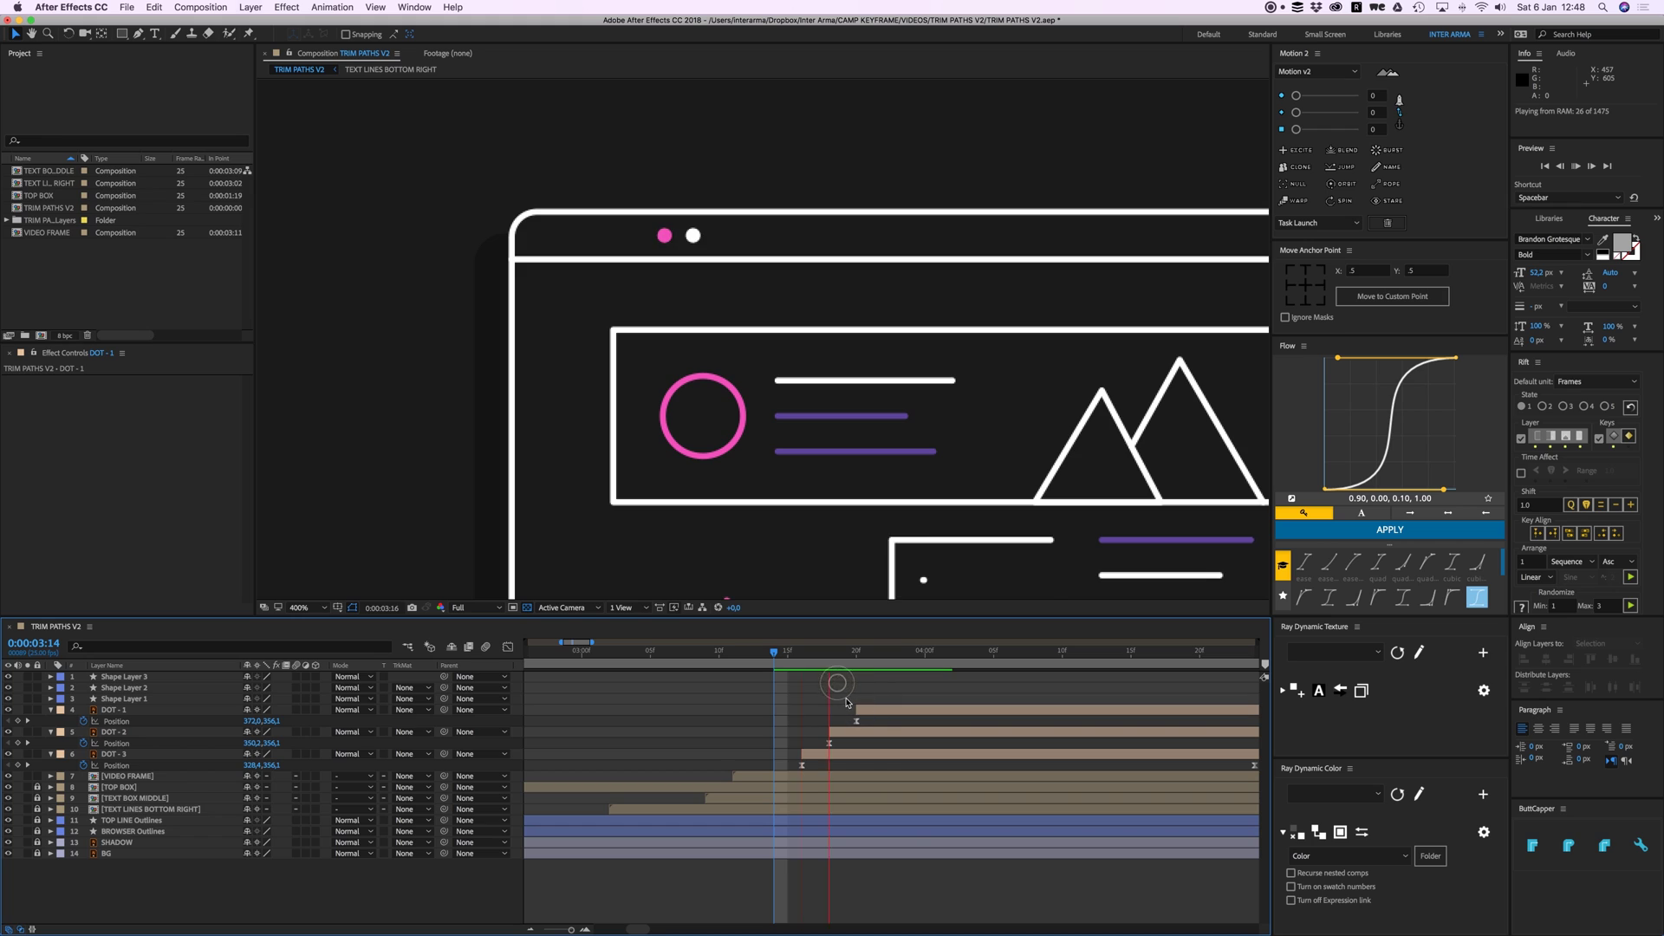
Step: Trim the starts of all three DOT layers together so DOT - 1 begins at 0:00:04:13, keeping their stagger, and preview
click(876, 708)
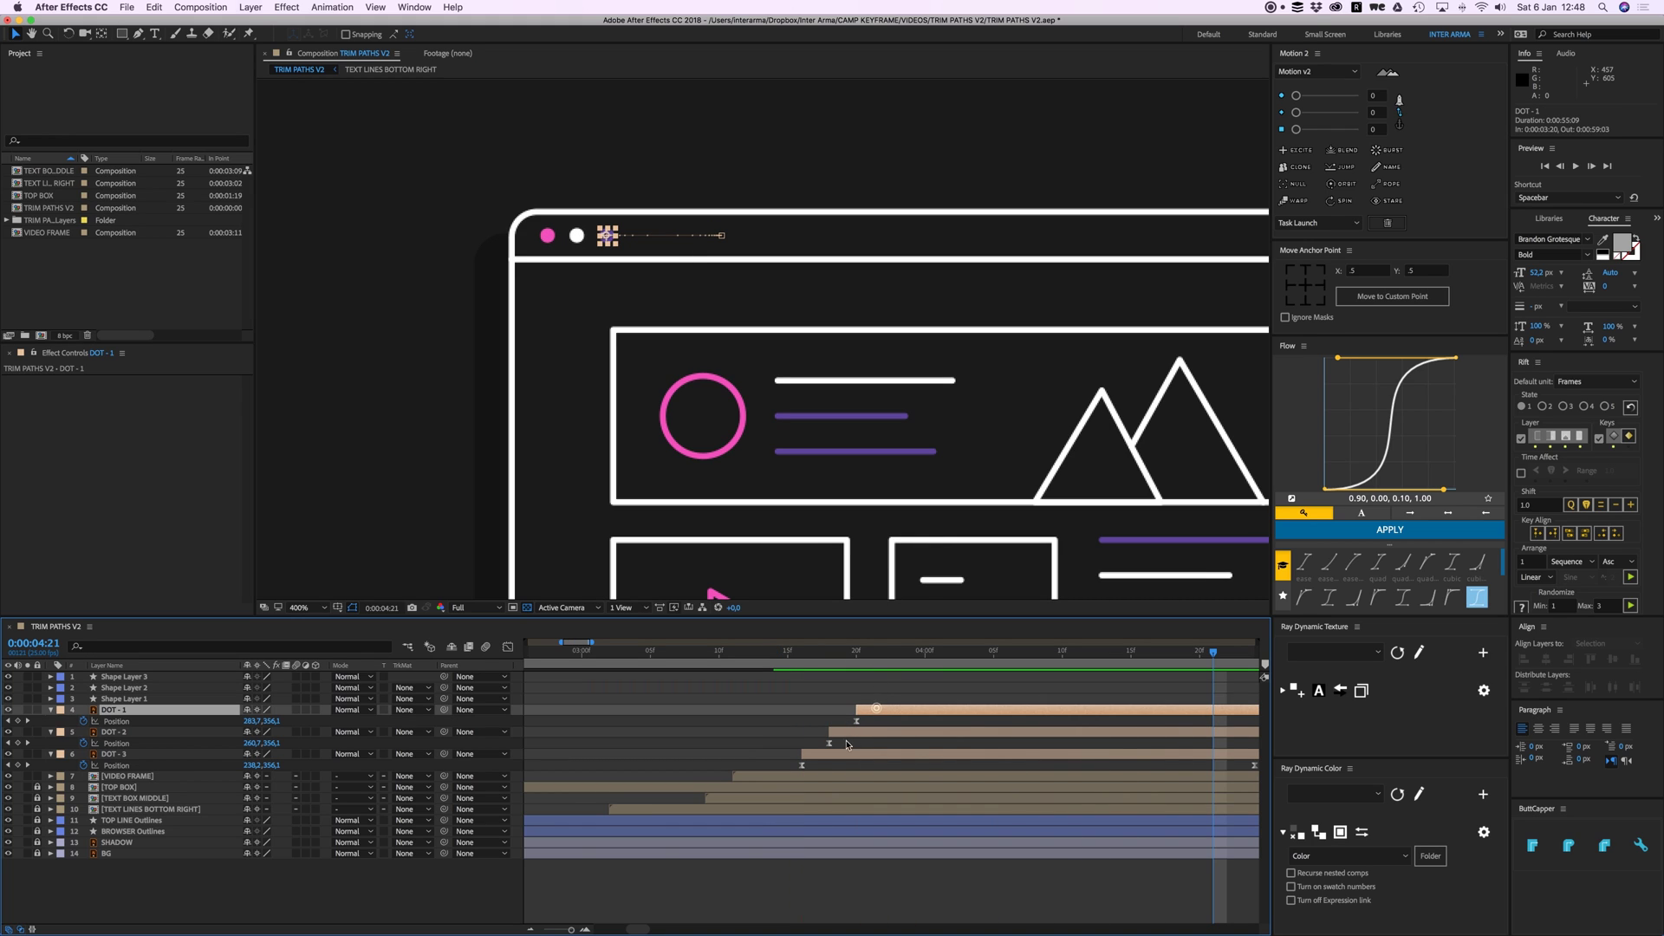
shift+click(830, 756)
drag(806, 756, 989, 742)
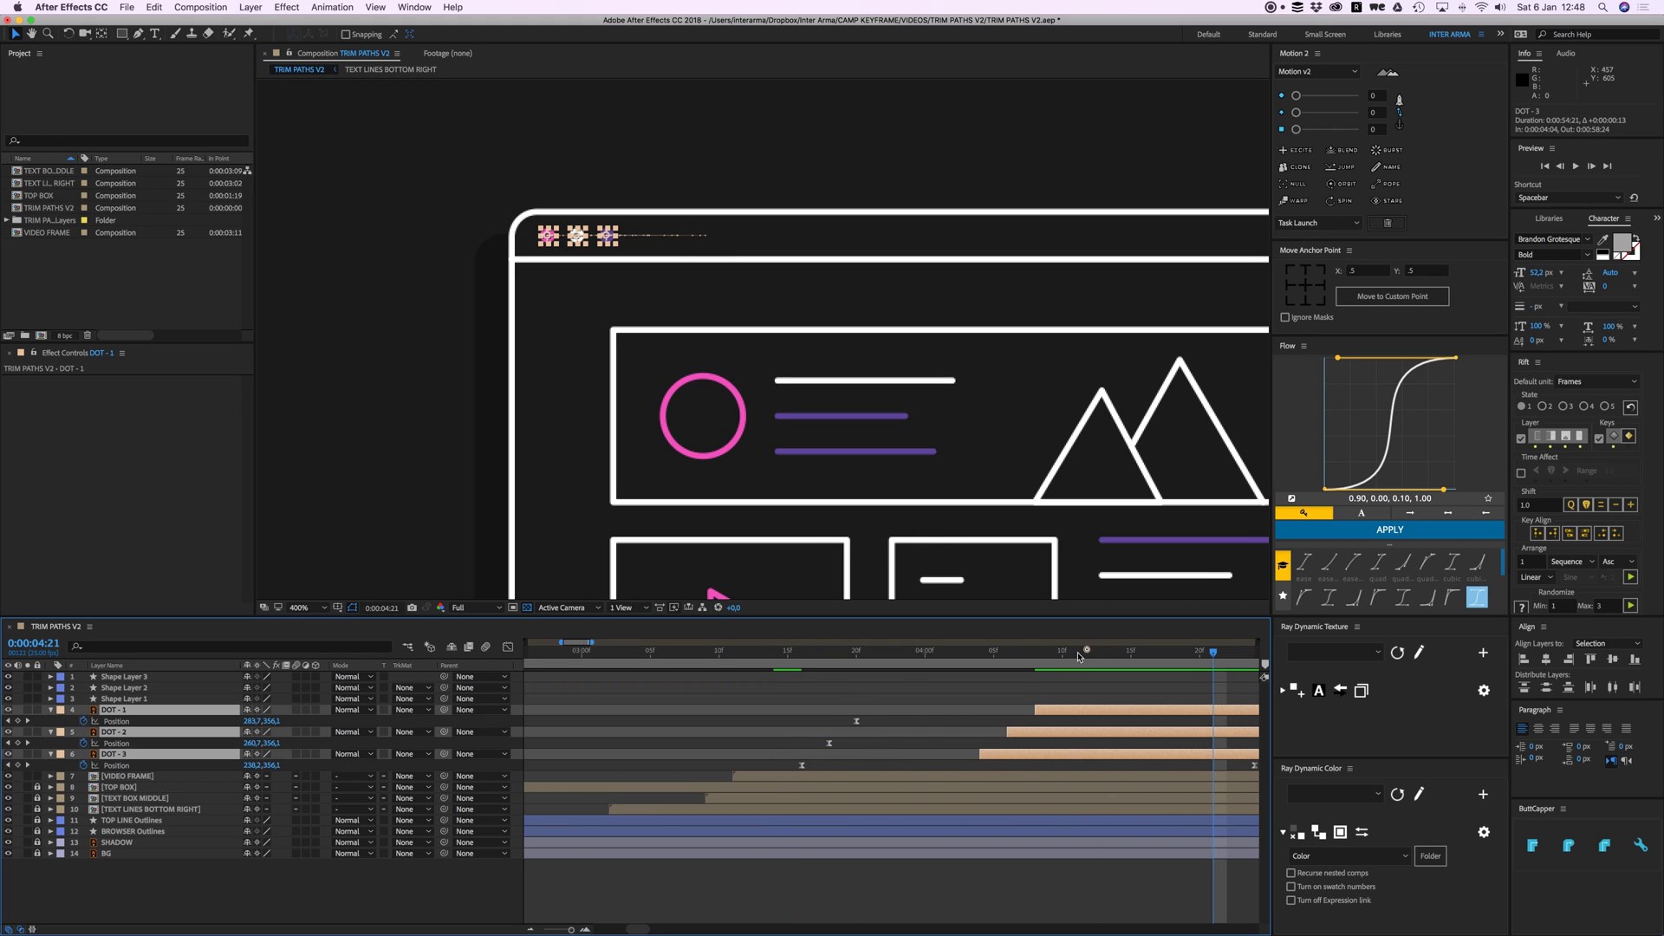
drag(1079, 656, 980, 657)
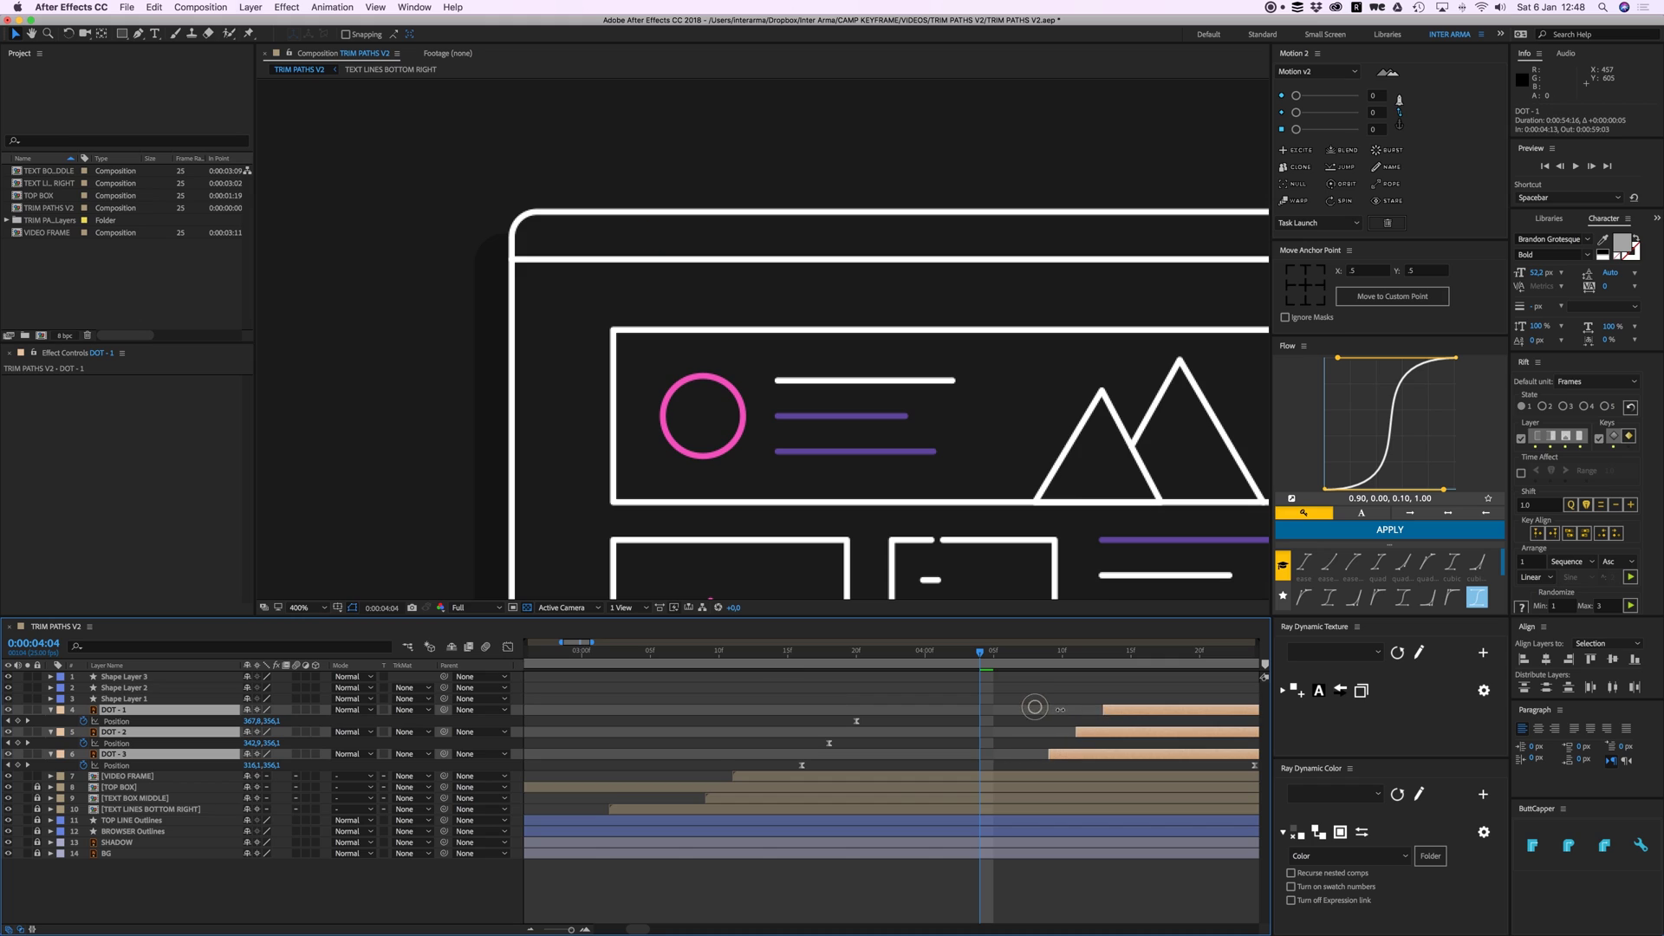
key(minus)
key(minus)
key(space)
key(space)
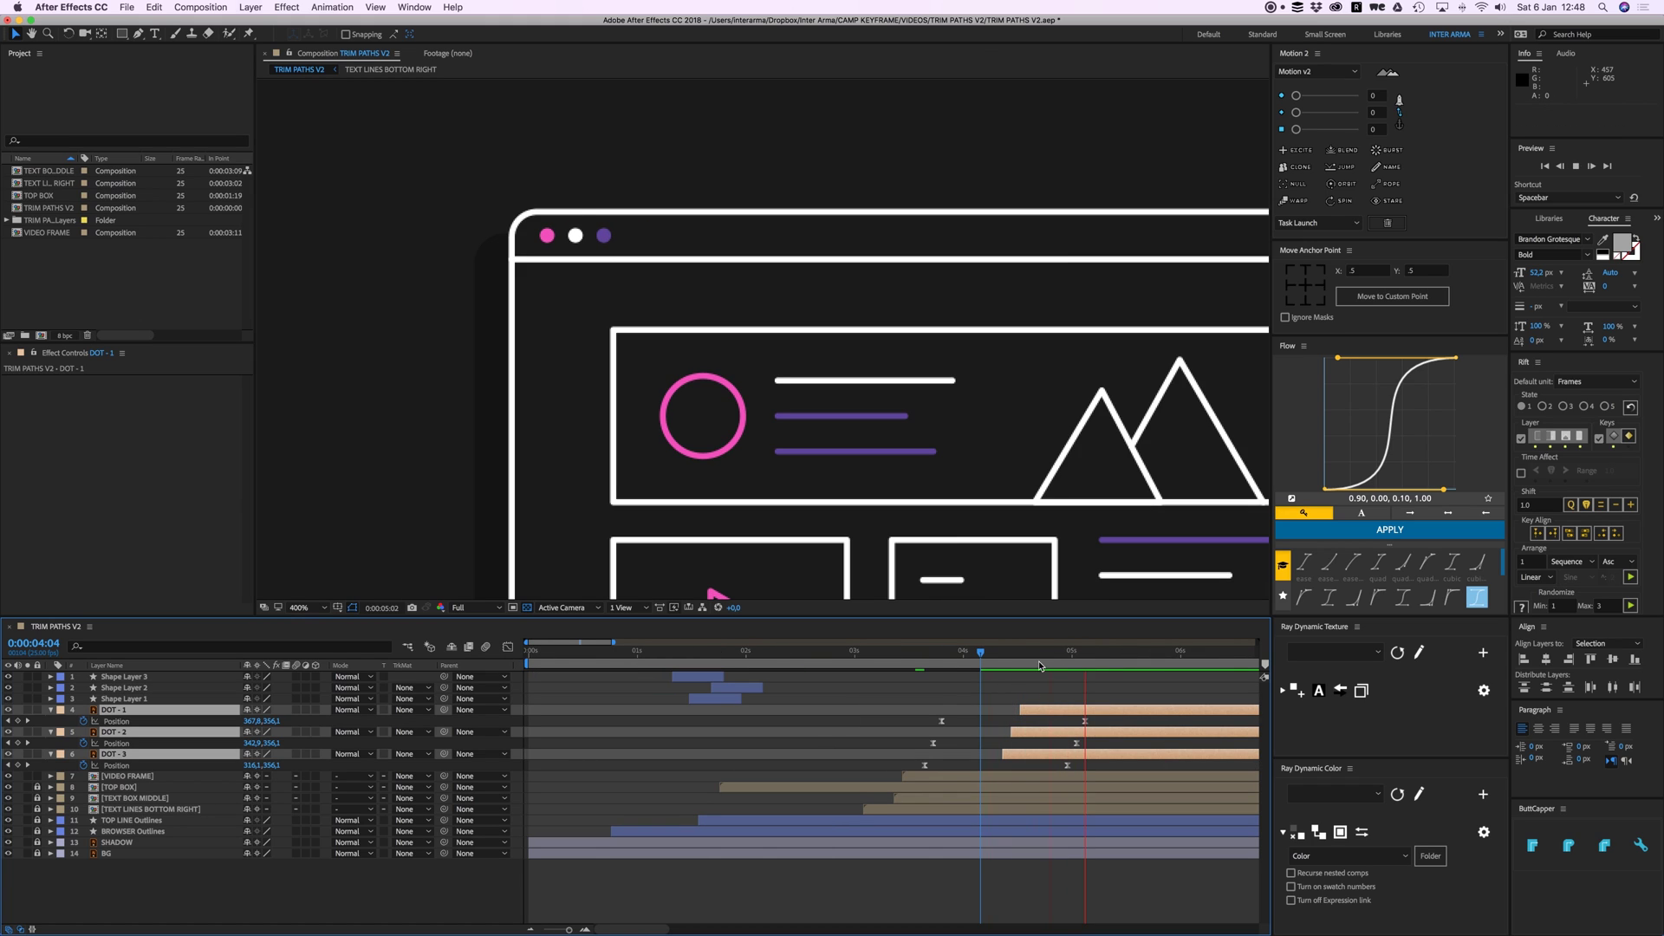
Step: Pre-compose the three DOT layers as DOTS and shift the new layer earlier to start at 0:00:02:24
drag(1037, 654, 968, 655)
key(u)
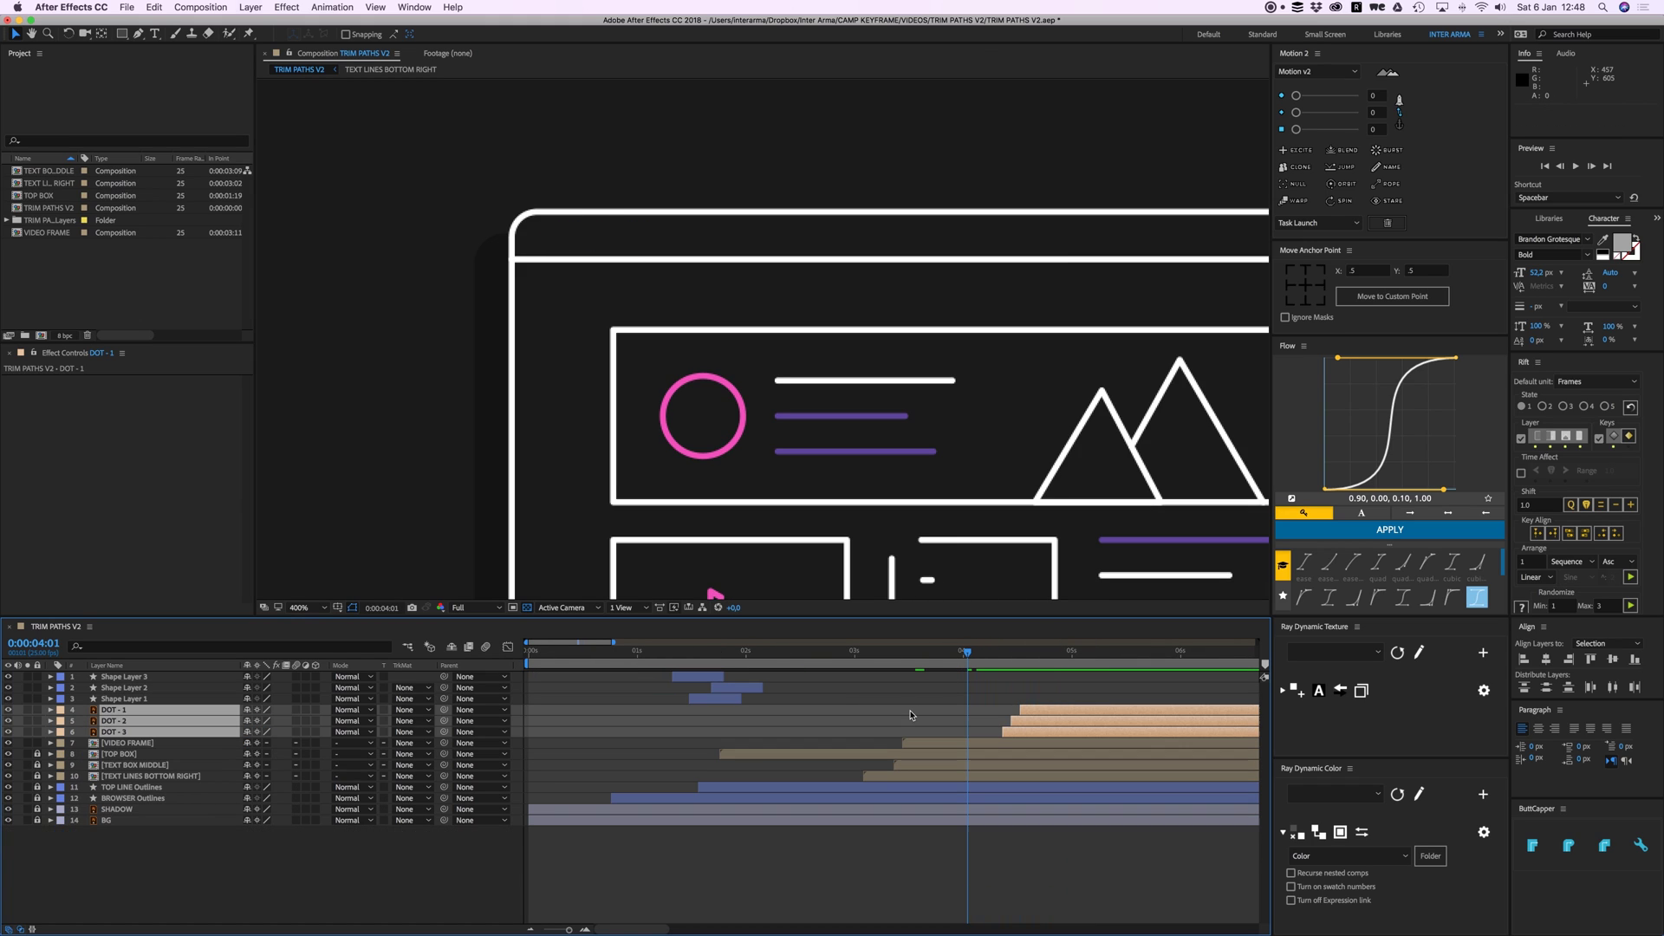
key(super+shift+c)
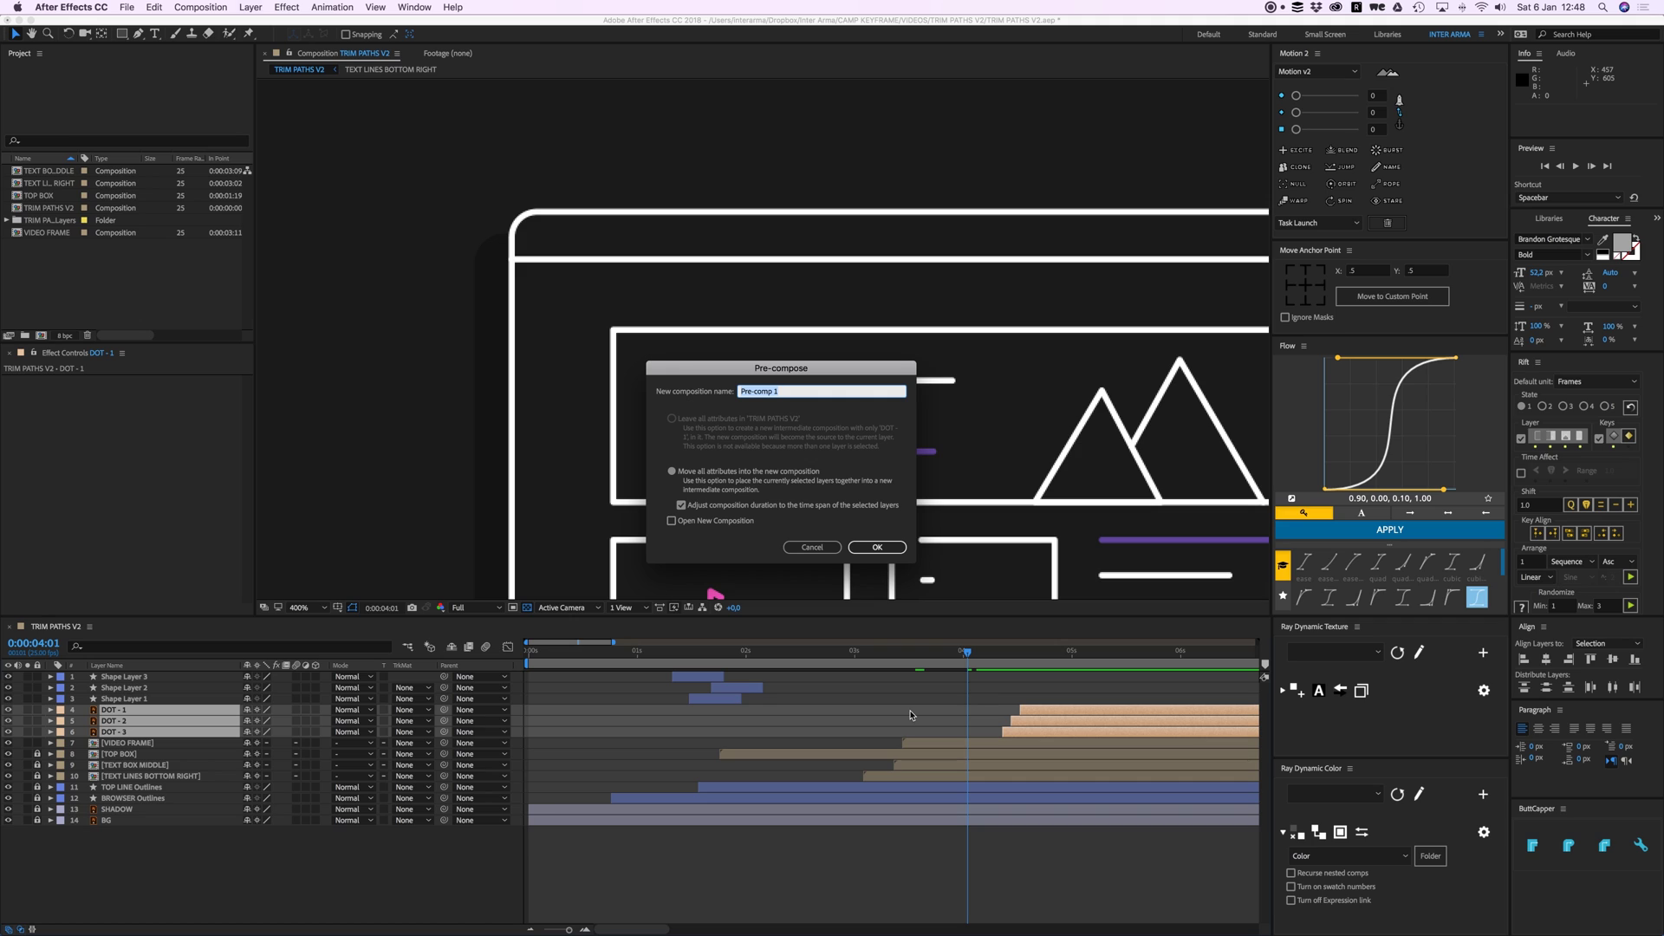
key(Return)
drag(1023, 708, 742, 731)
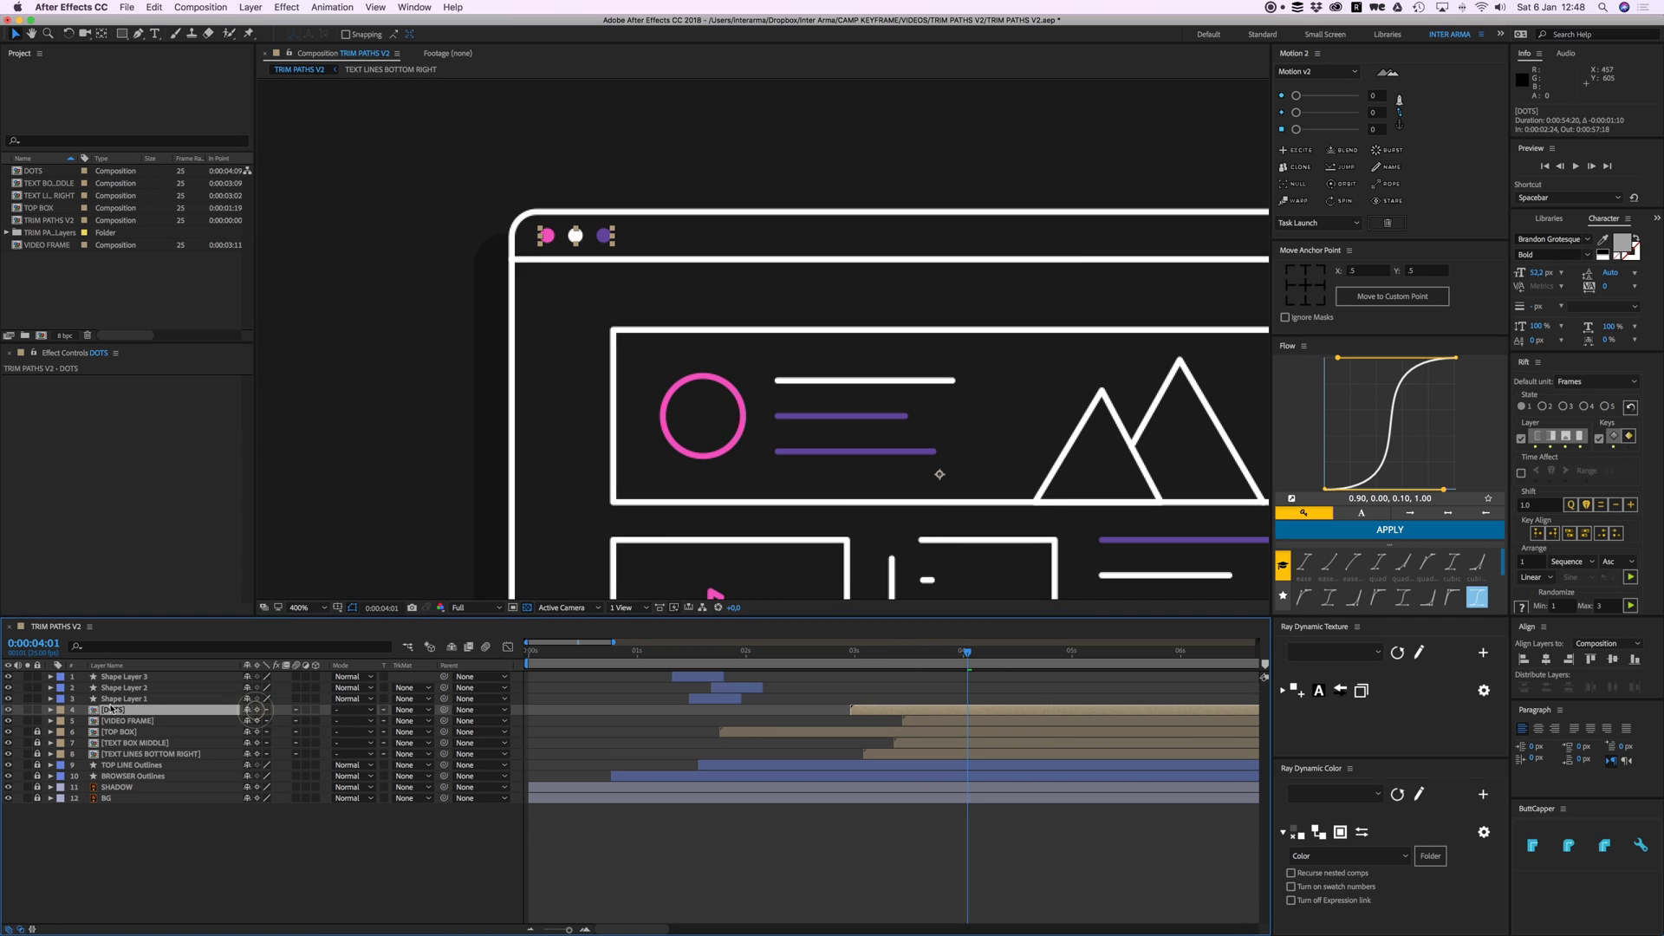
click(793, 836)
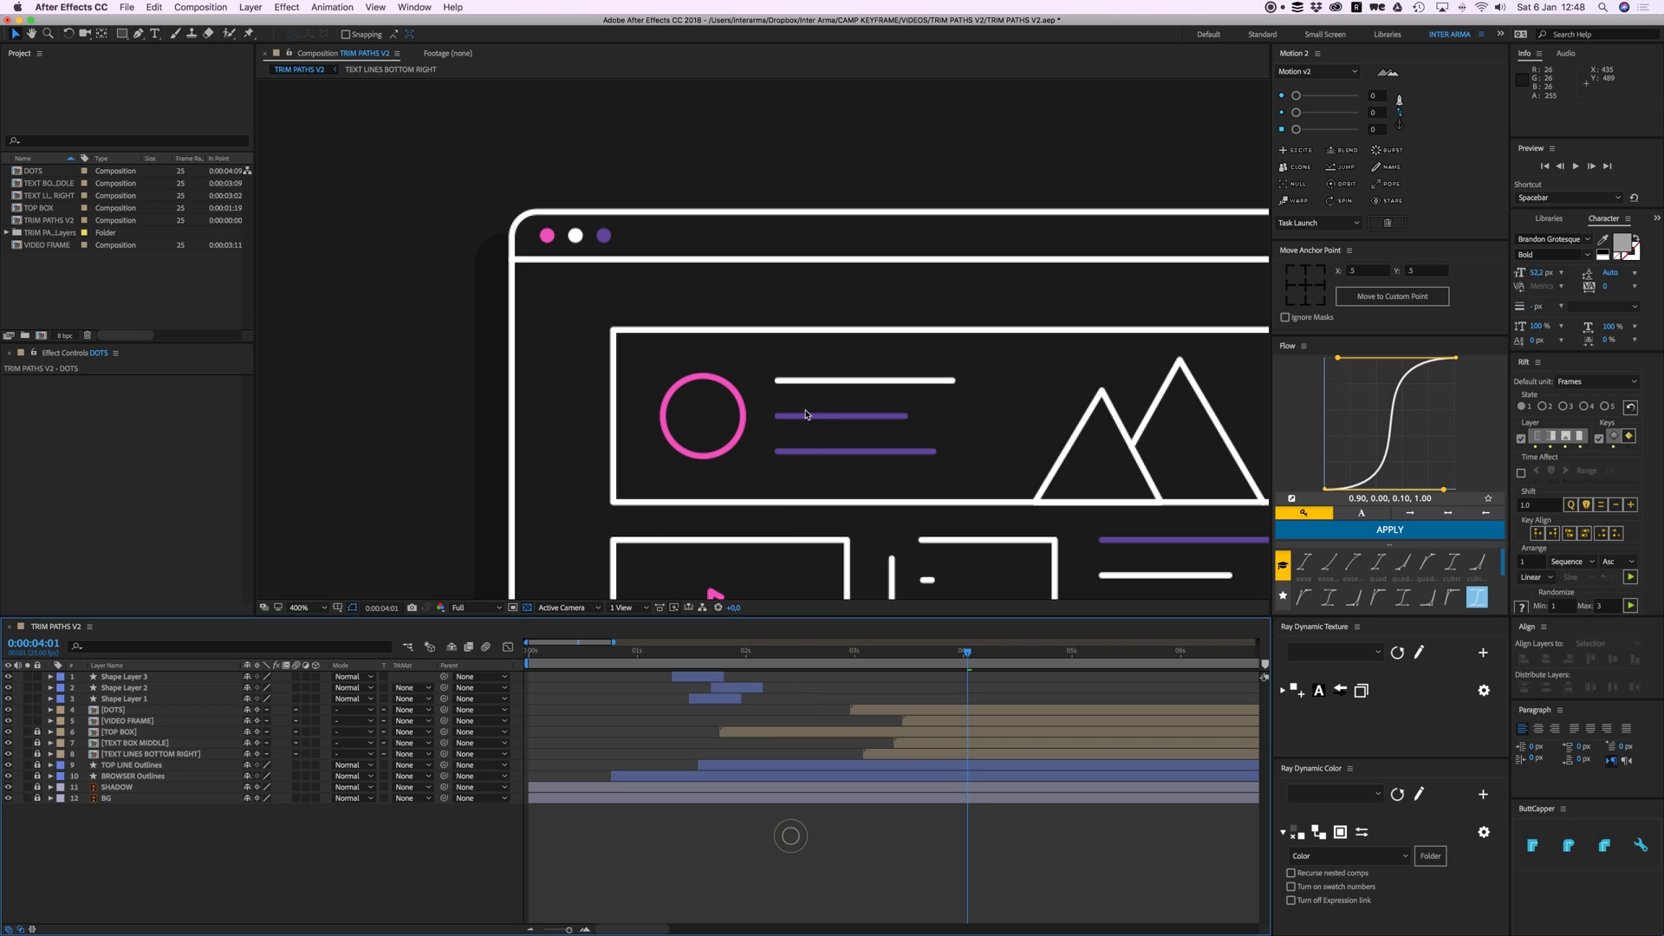
Step: Unlock every layer except BG and move the current time to 0:00:01:11, checking how the browser outline draws on
scroll(805, 416, down, 1)
drag(825, 436, 751, 452)
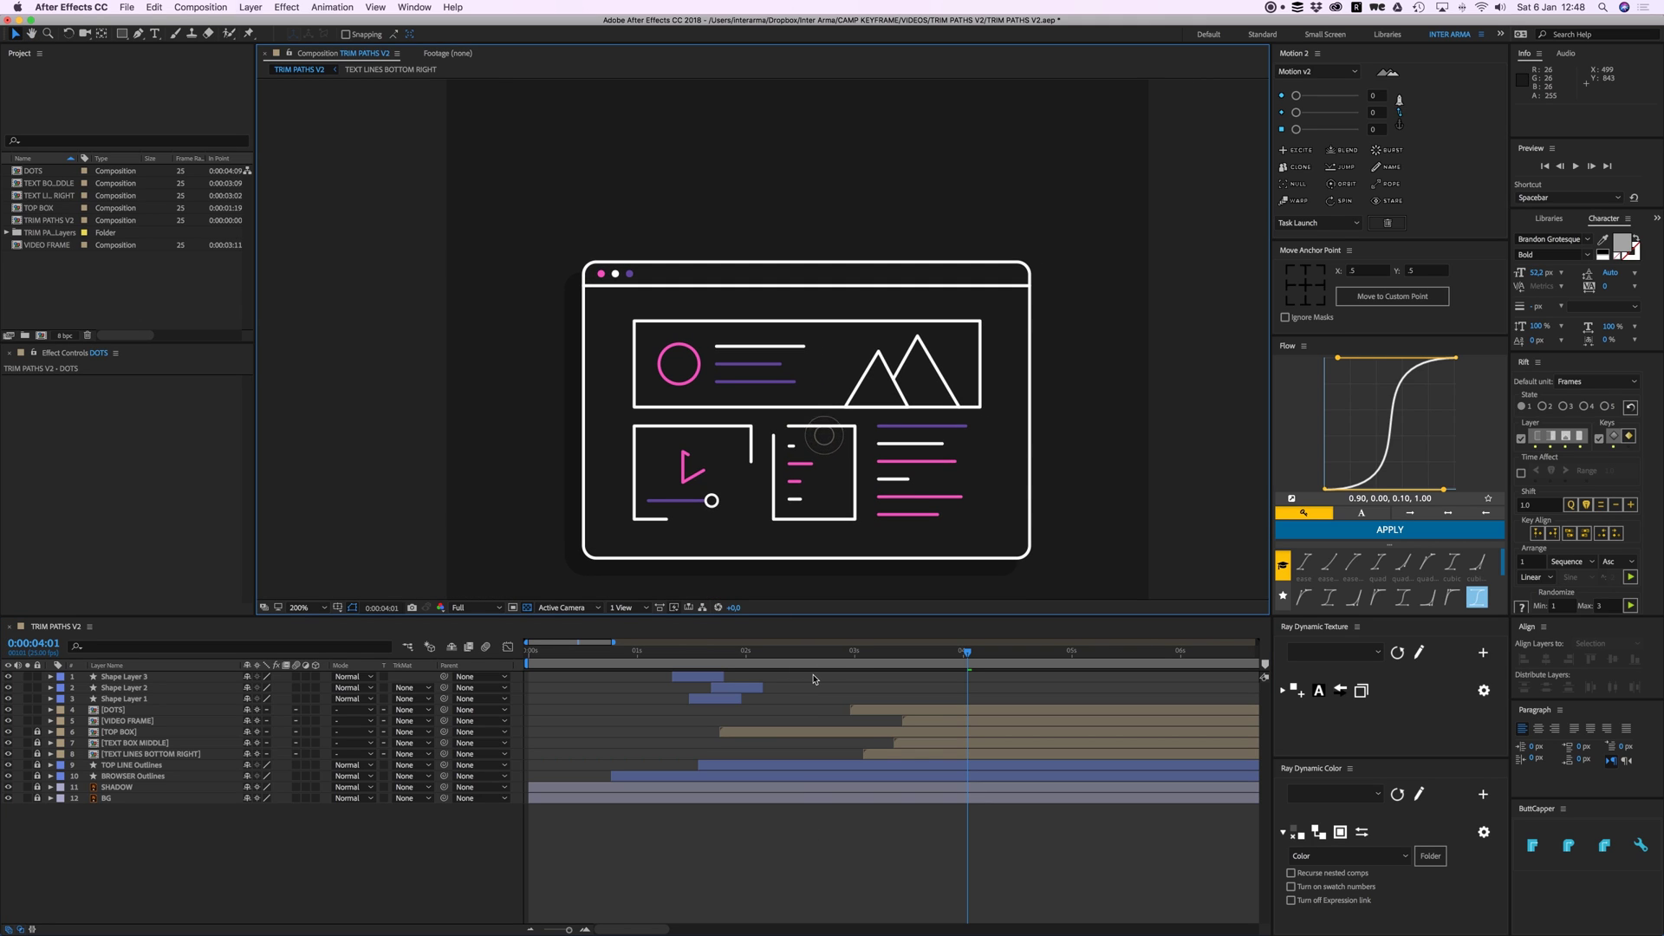
click(133, 699)
click(619, 870)
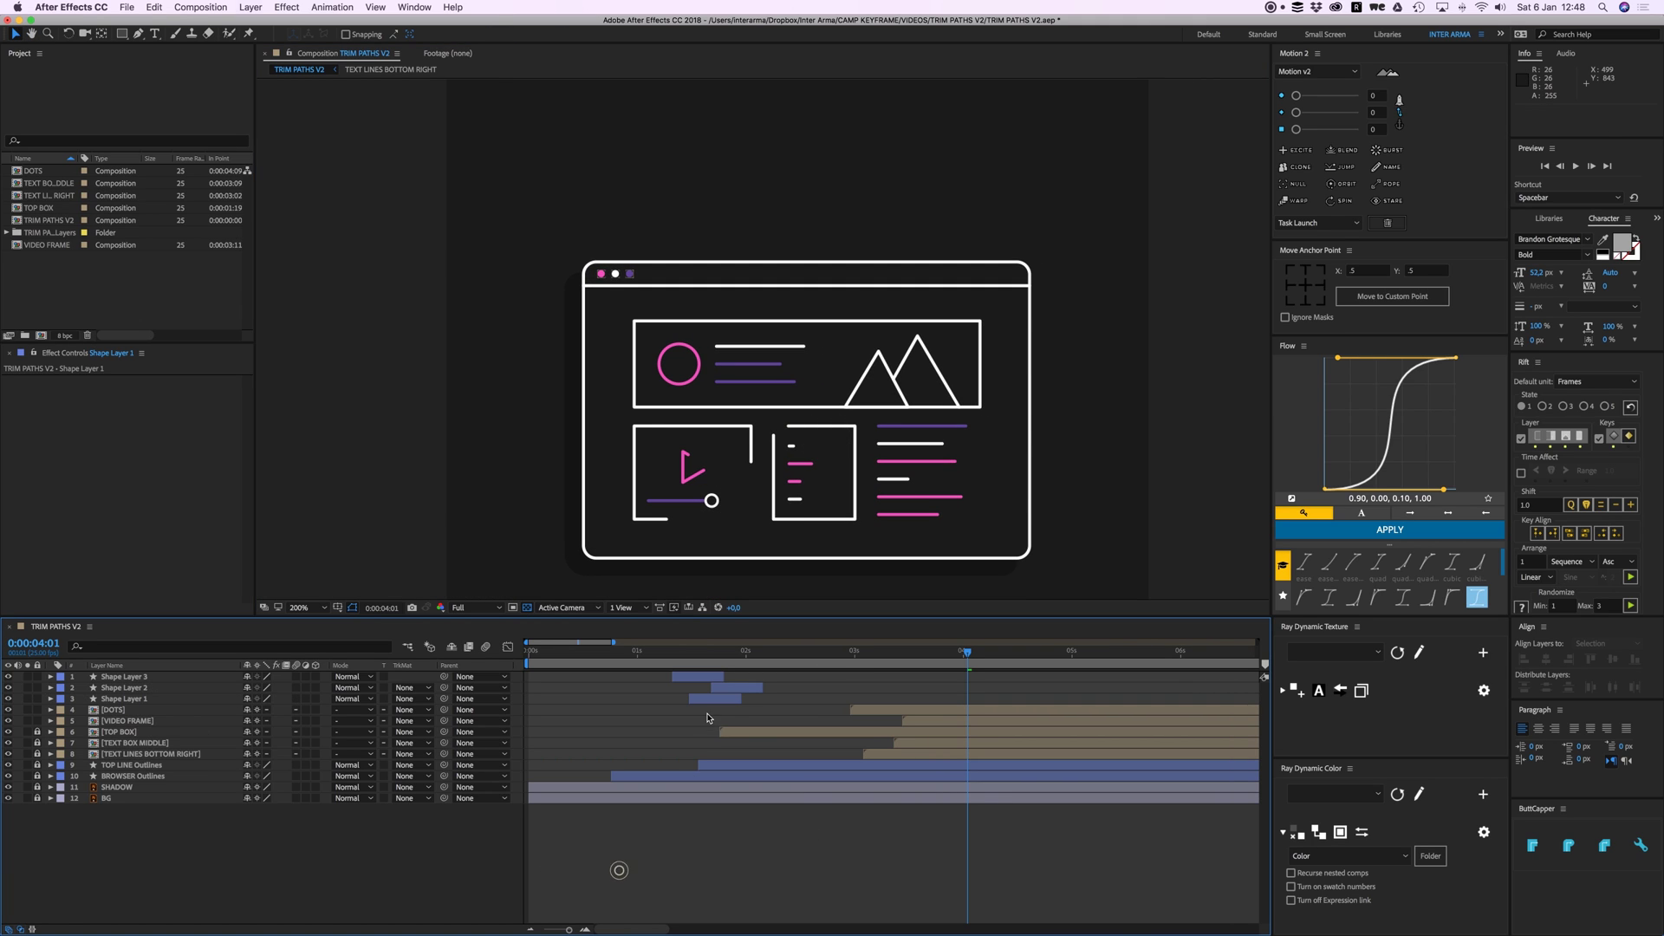
click(639, 656)
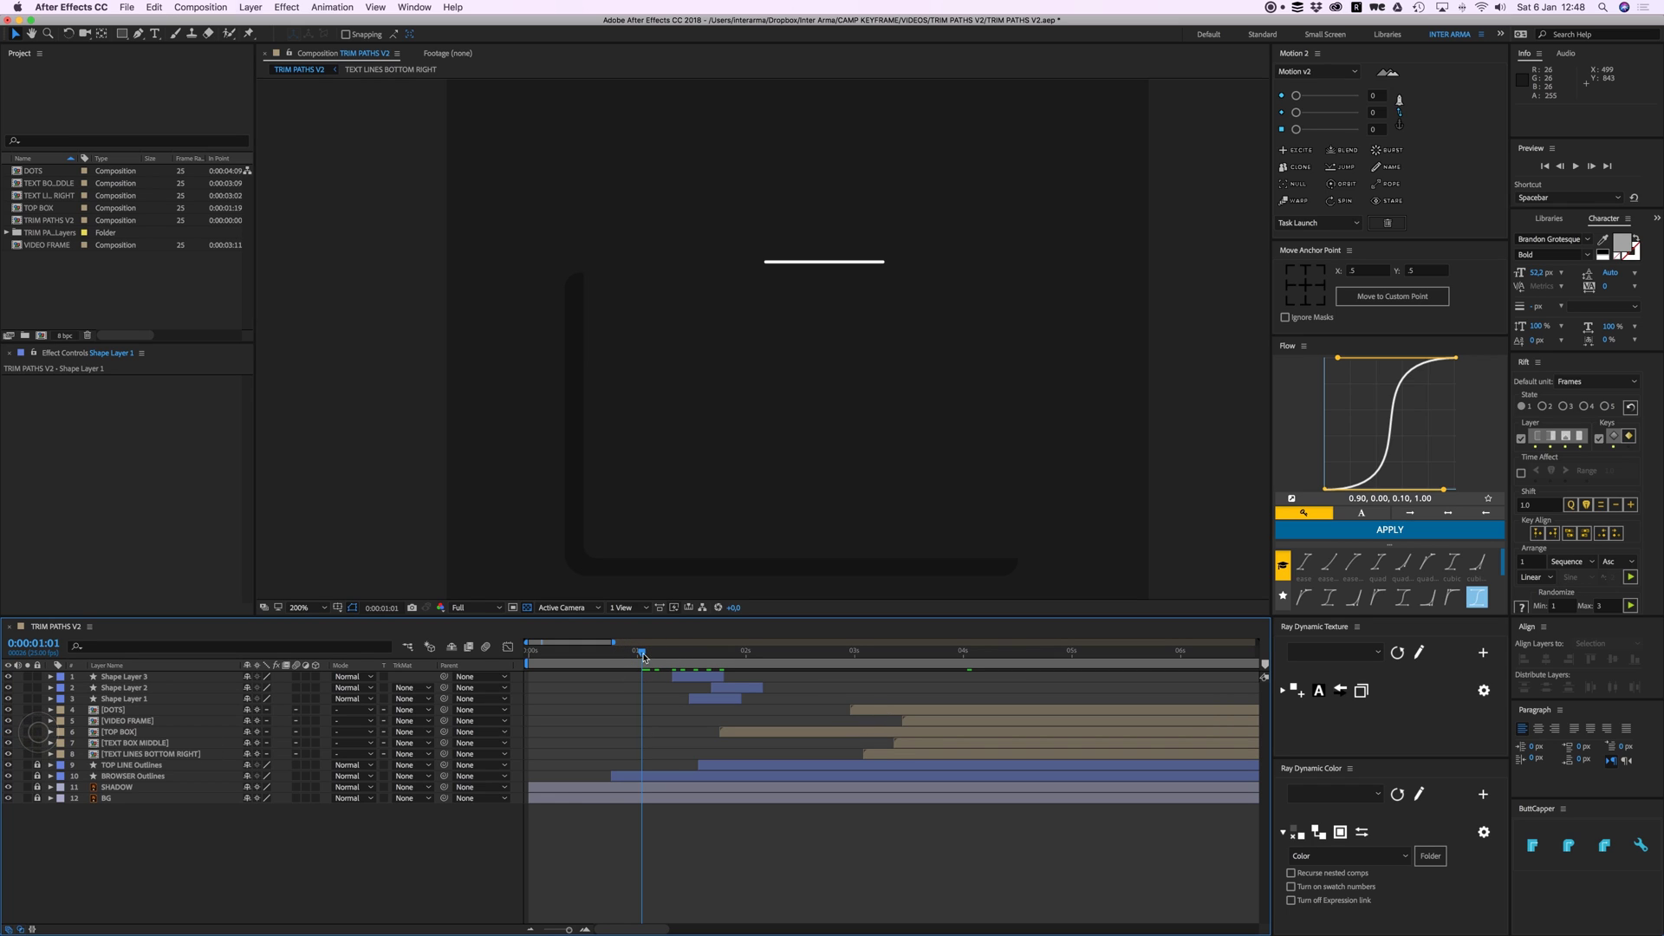
drag(641, 656, 619, 655)
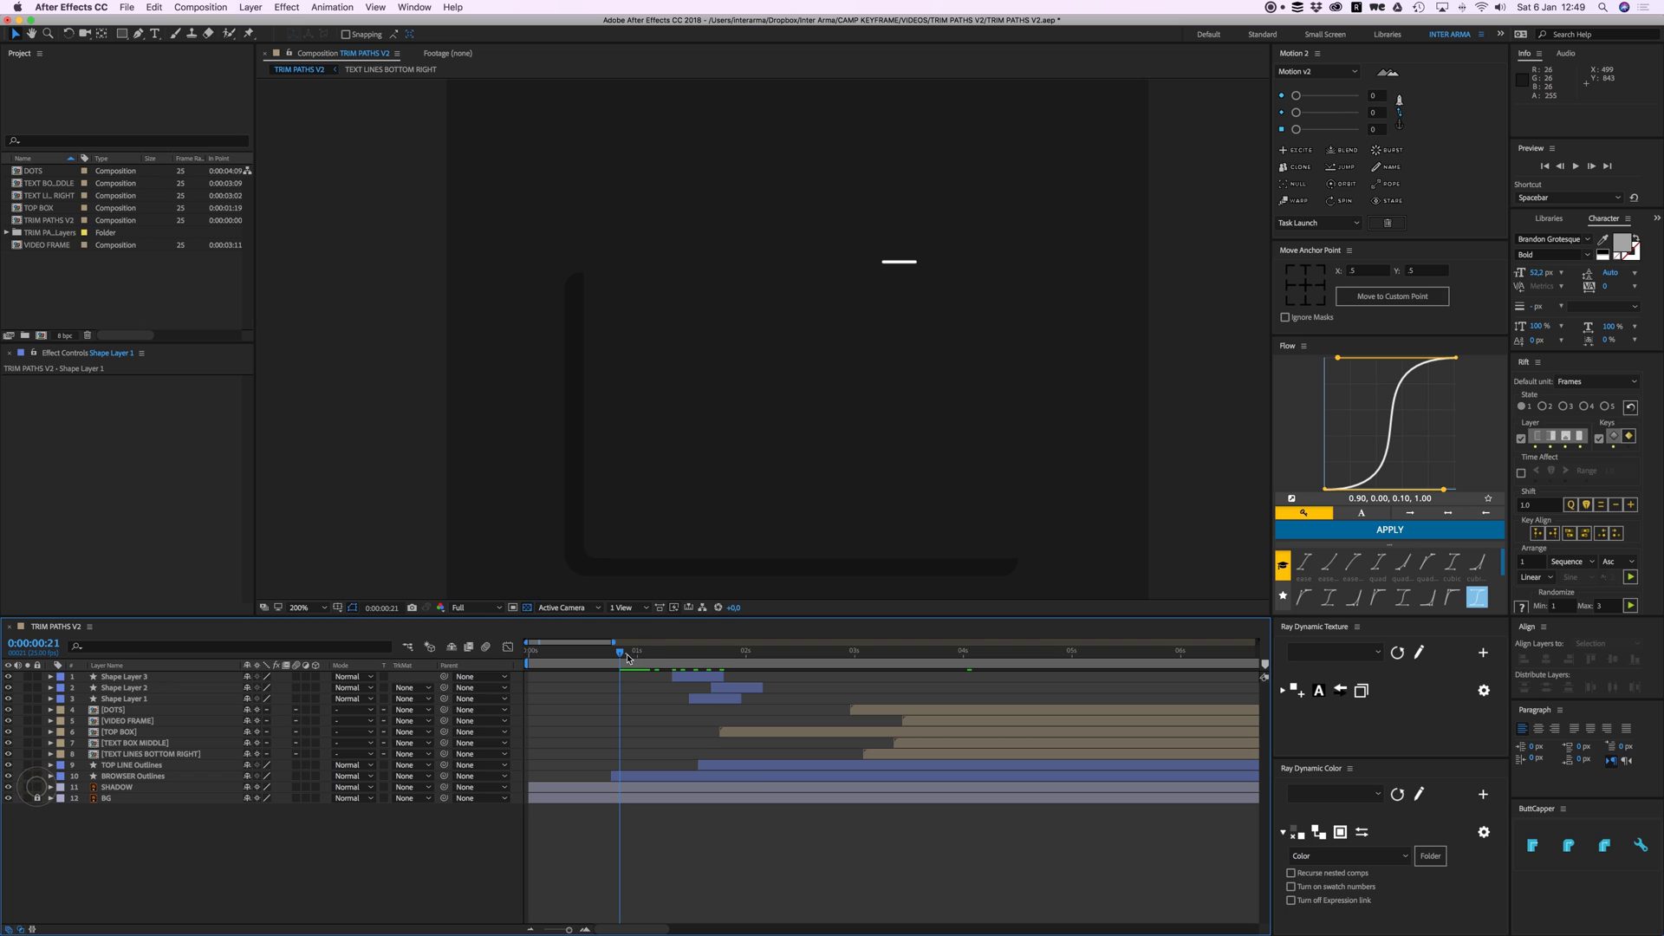
mouse_move(627, 658)
mouse_down()
mouse_move(595, 657)
mouse_move(685, 663)
mouse_up()
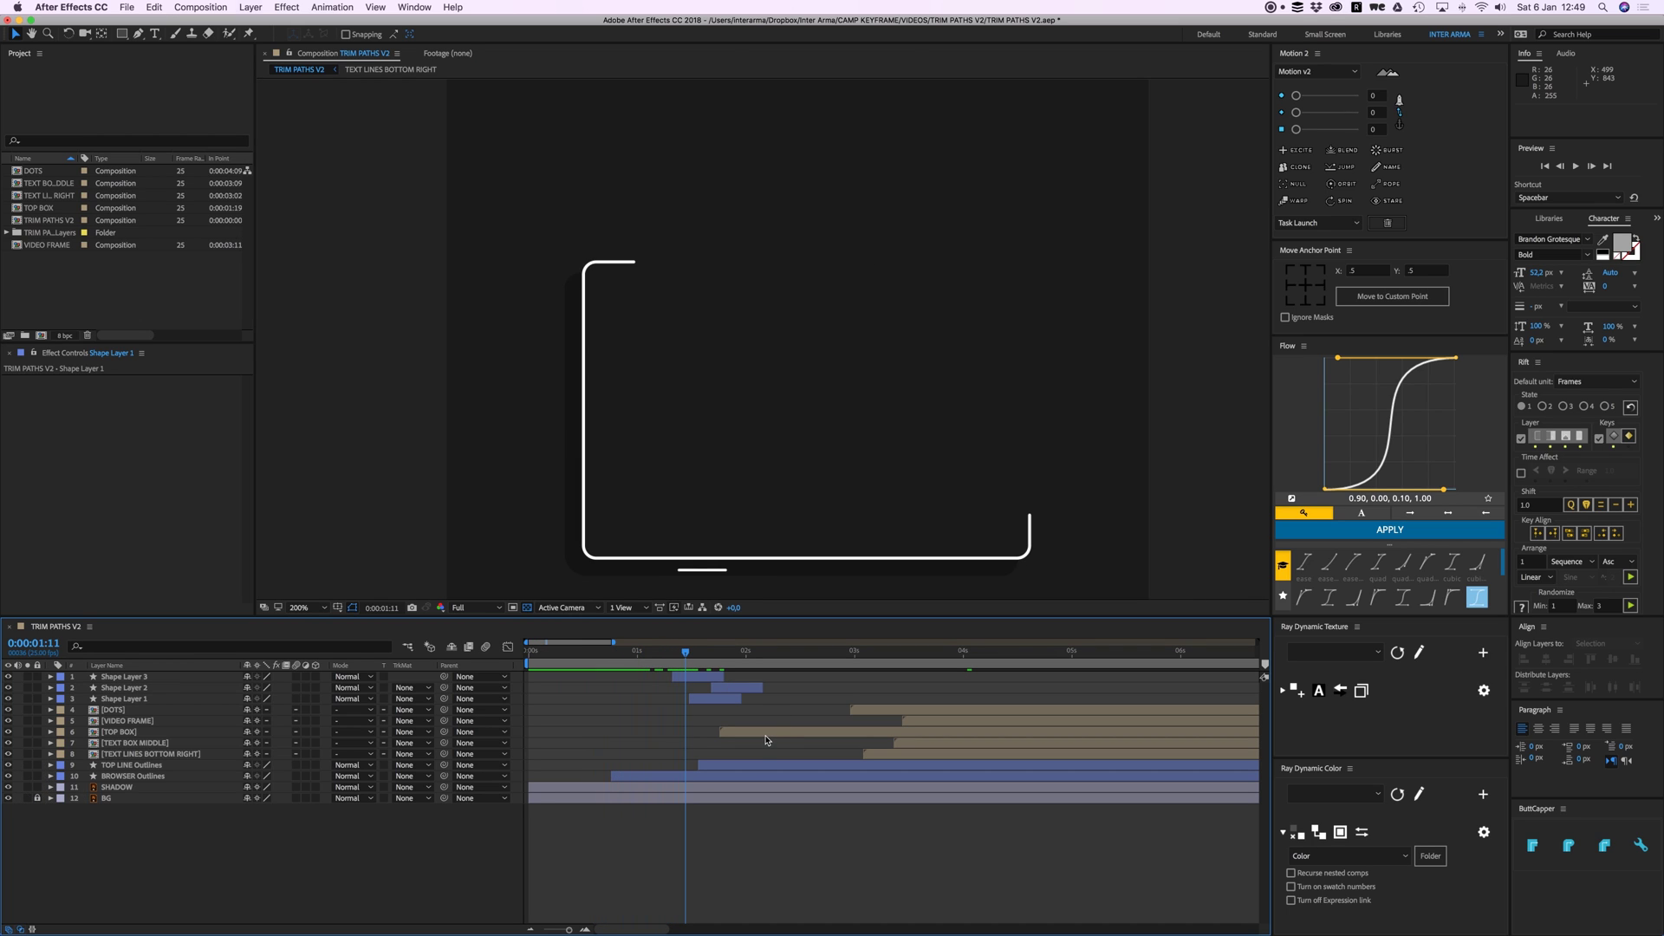
Step: Shift the DOTS, VIDEO FRAME, TOP BOX, TEXT BOX MIDDLE and TEXT LINES BOTTOM RIGHT precomps earlier to overlap the browser outline's draw-on, and preview
click(765, 734)
drag(759, 739, 694, 738)
drag(868, 713, 704, 721)
drag(911, 744, 706, 754)
shift+click(905, 753)
click(621, 733)
key(space)
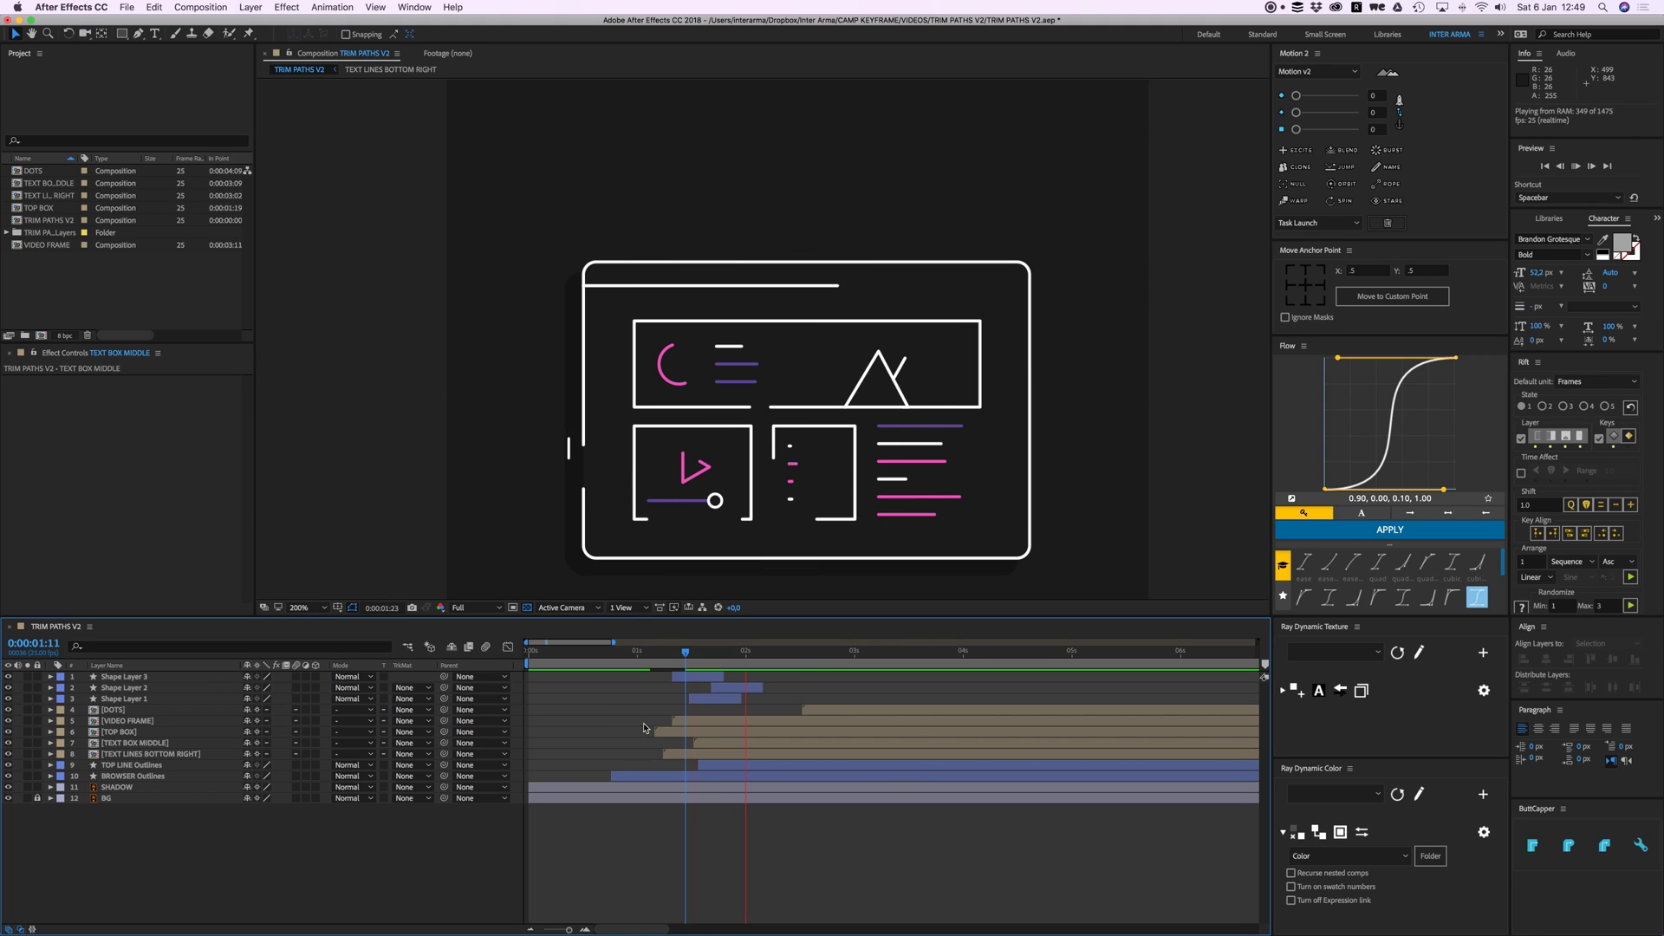
Step: Shift the DOTS precomp slightly earlier so the dots slide in sooner, and preview from 0:00:00:24
click(727, 651)
drag(674, 664, 632, 665)
key(space)
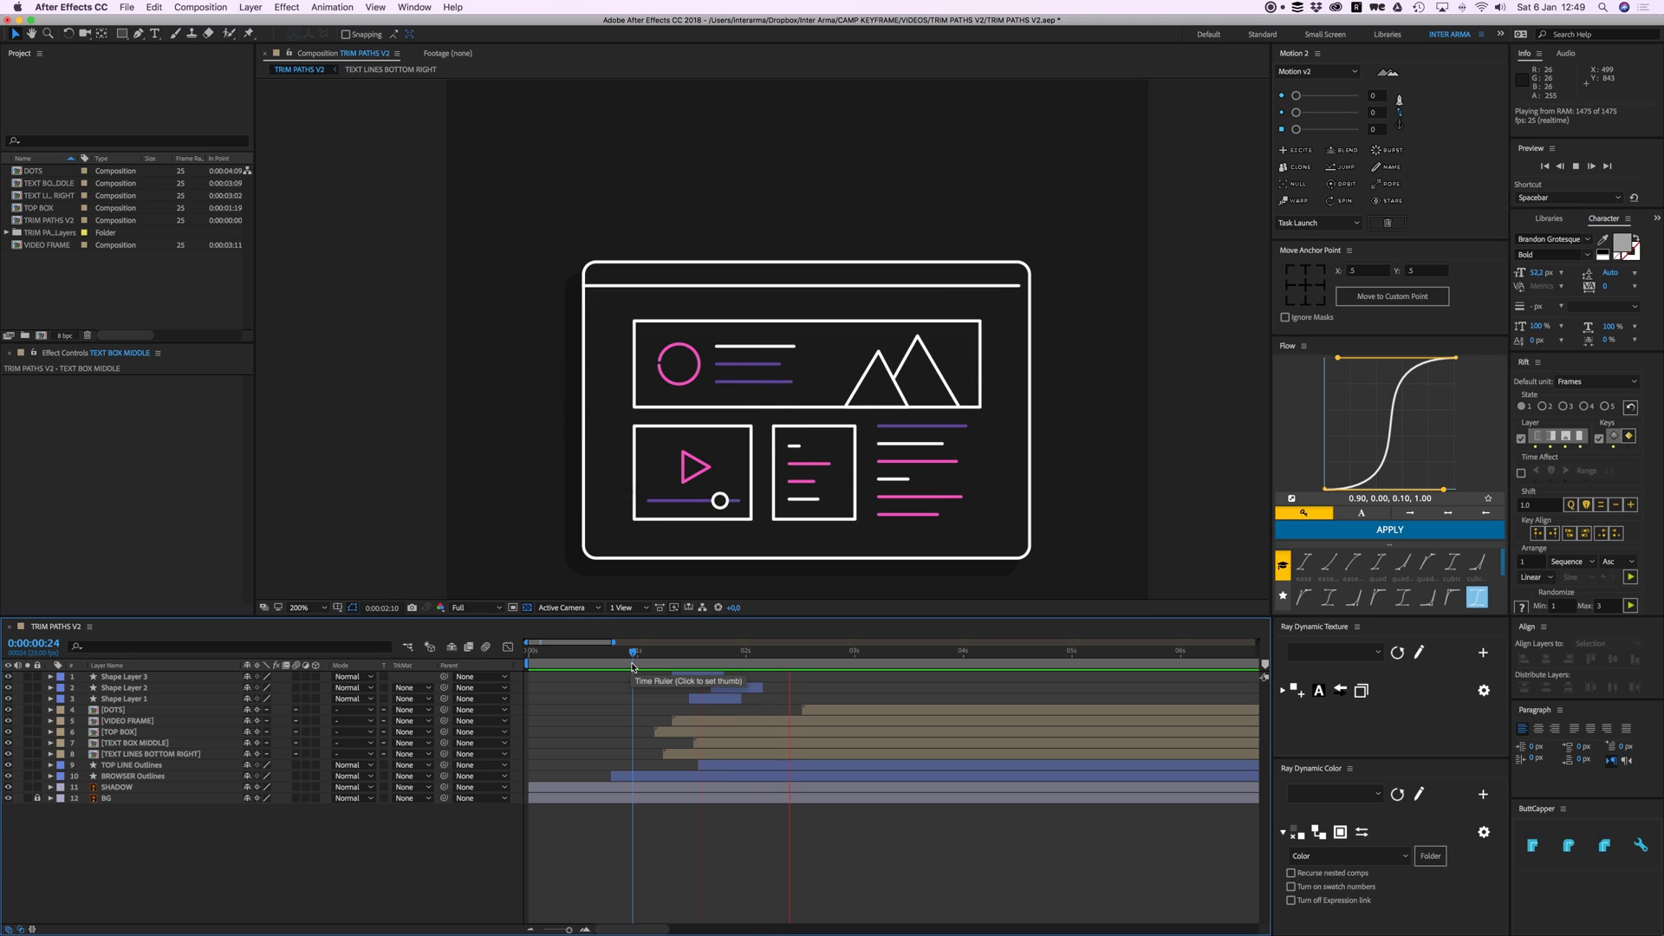
key(space)
drag(829, 710, 689, 672)
key(space)
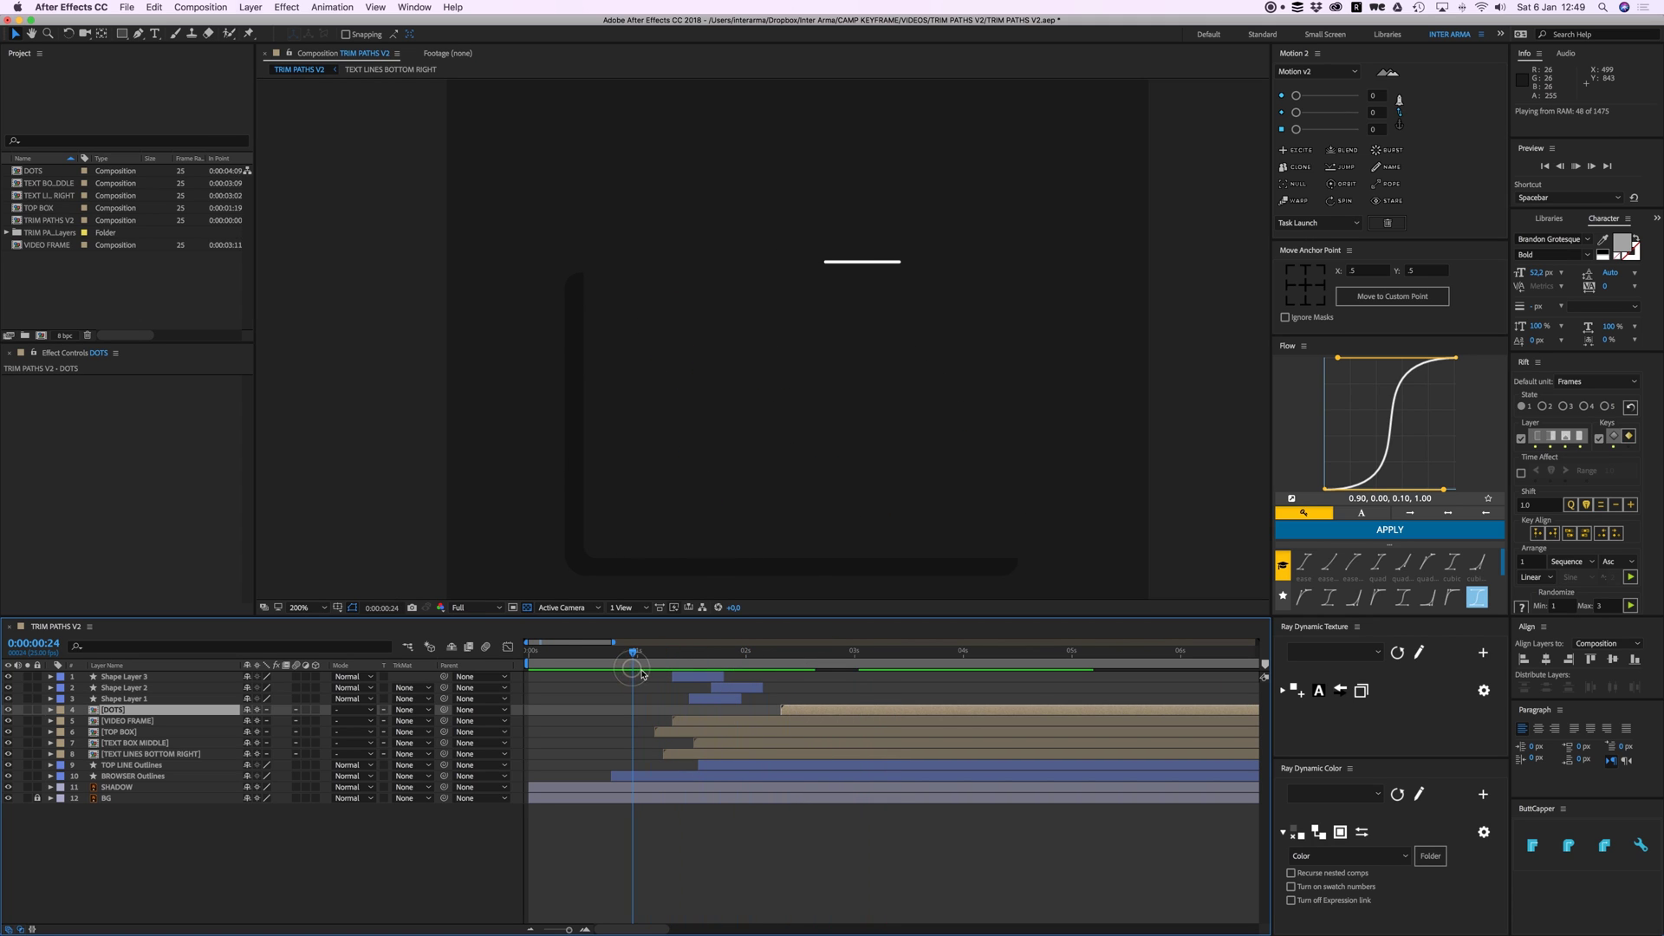
key(space)
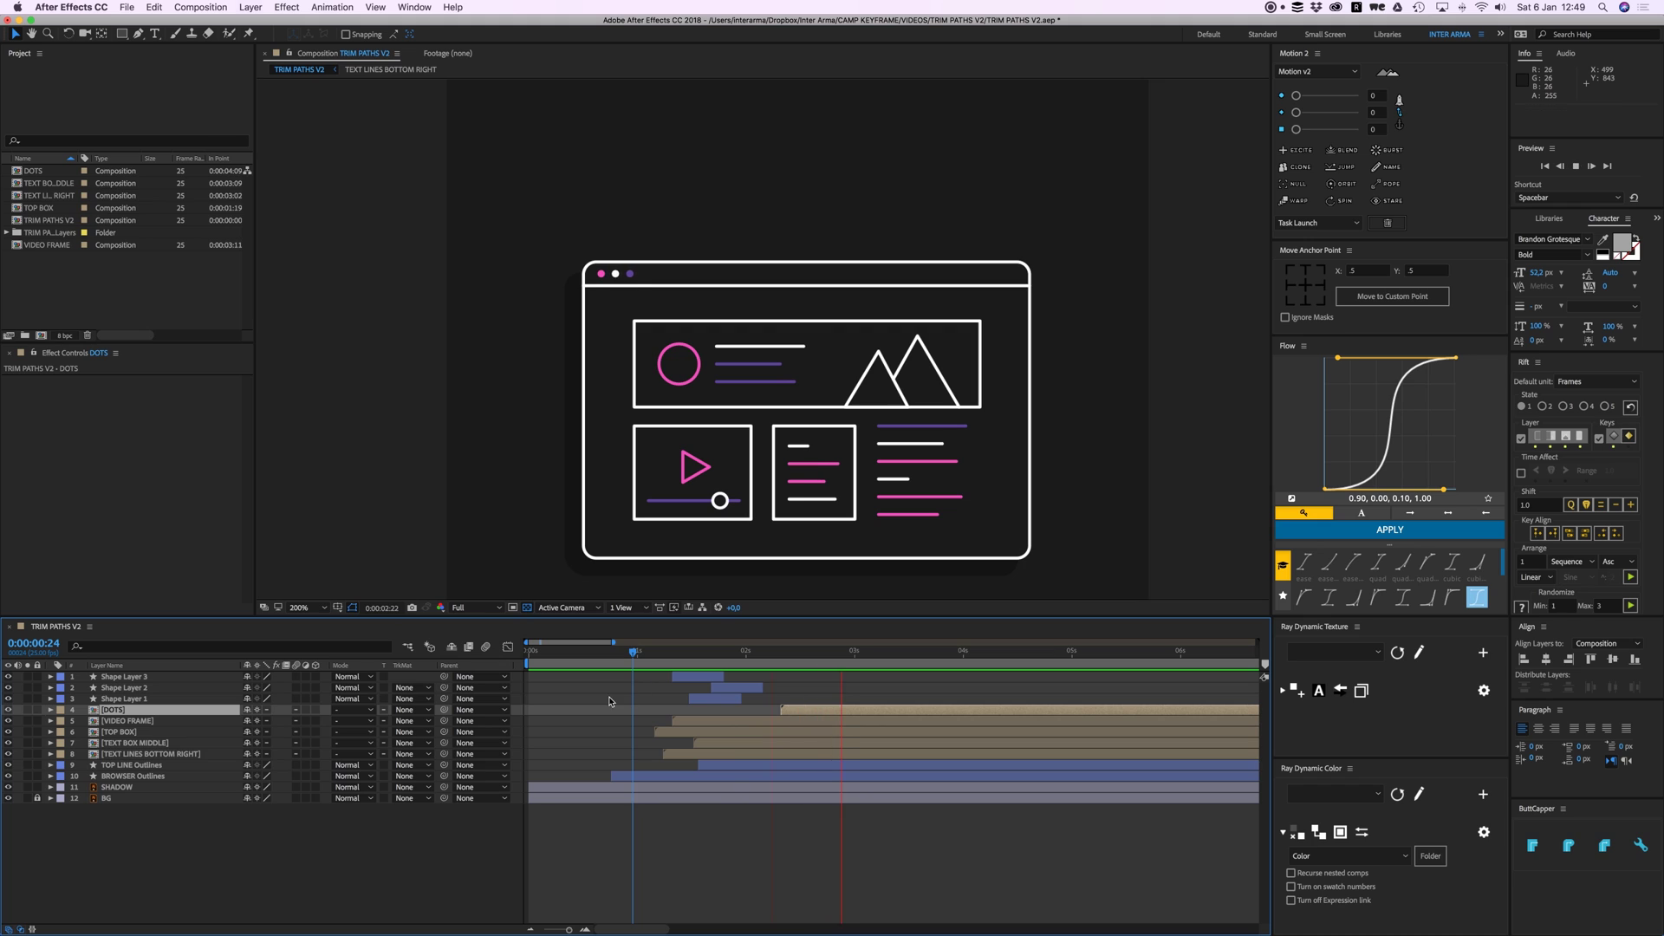
click(602, 703)
Step: Add a Position keyframe to the SHADOW layer at 0:00:02:23
click(130, 787)
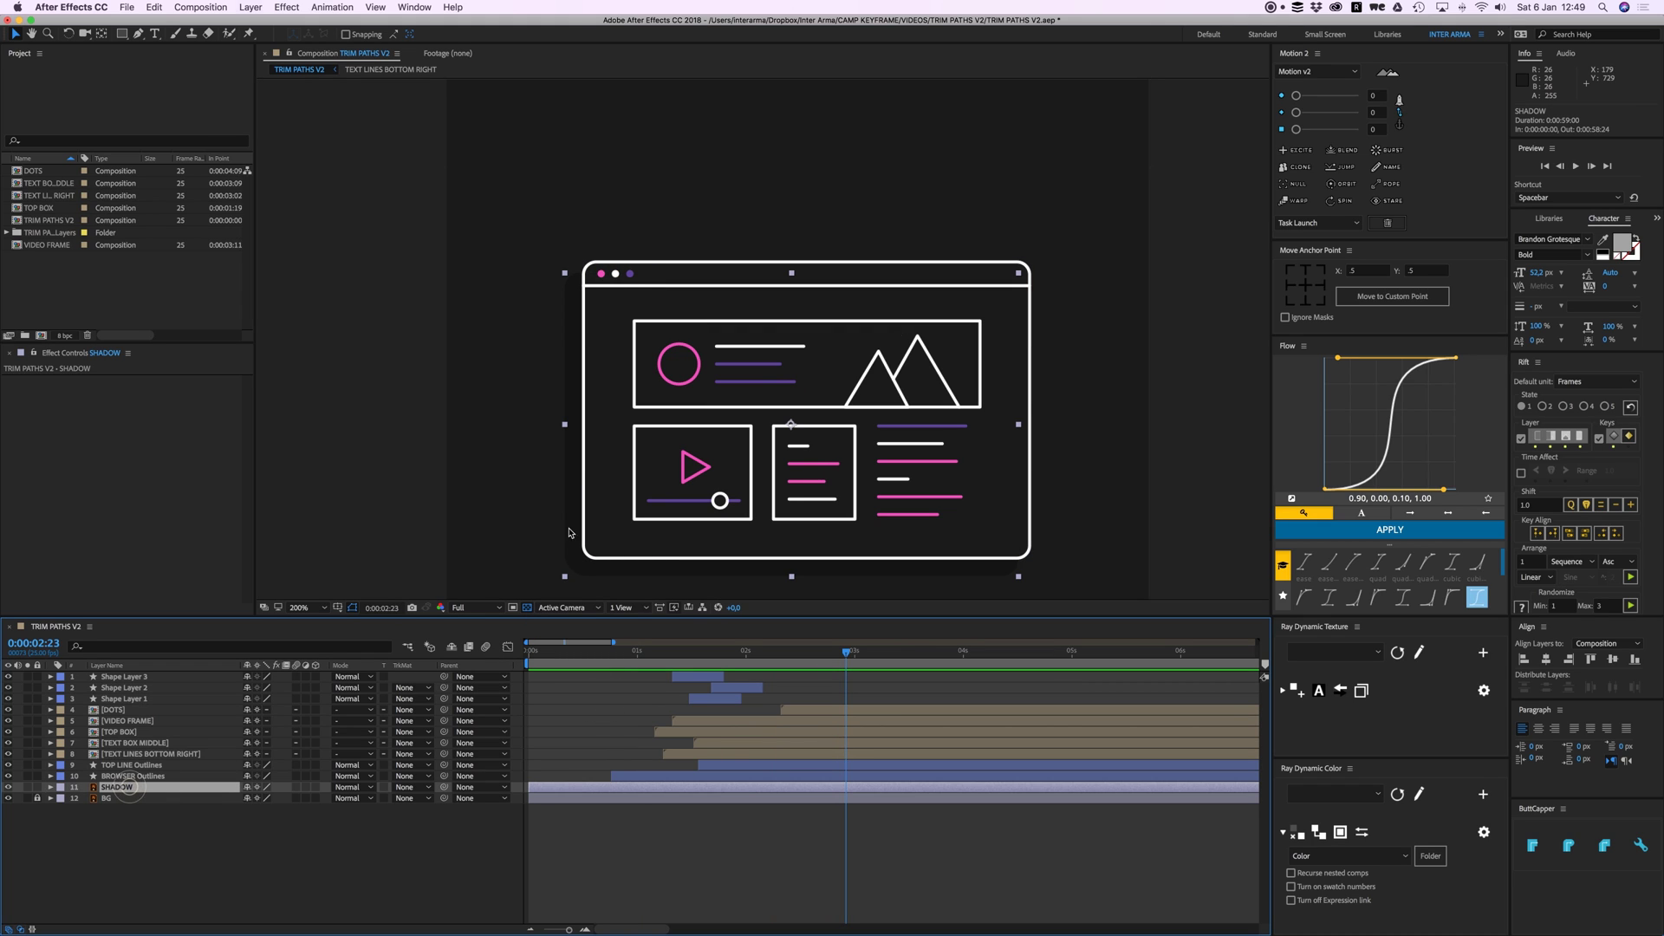
key(space)
drag(666, 533, 675, 491)
drag(610, 545, 638, 527)
key(super+z)
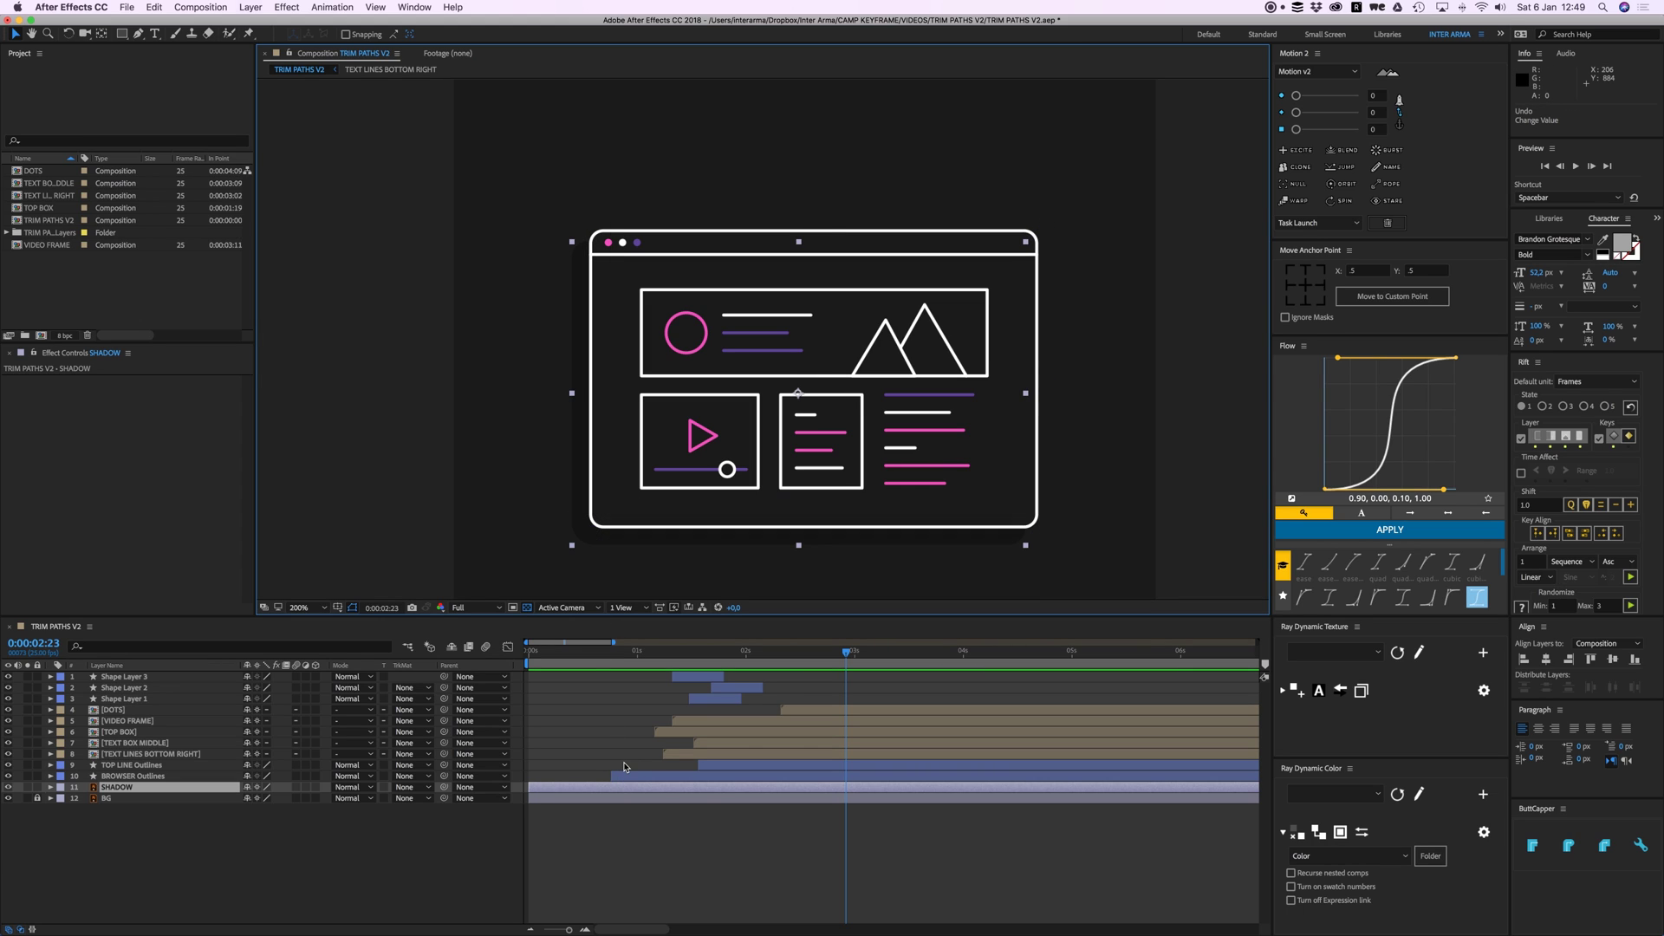
key(p)
click(84, 800)
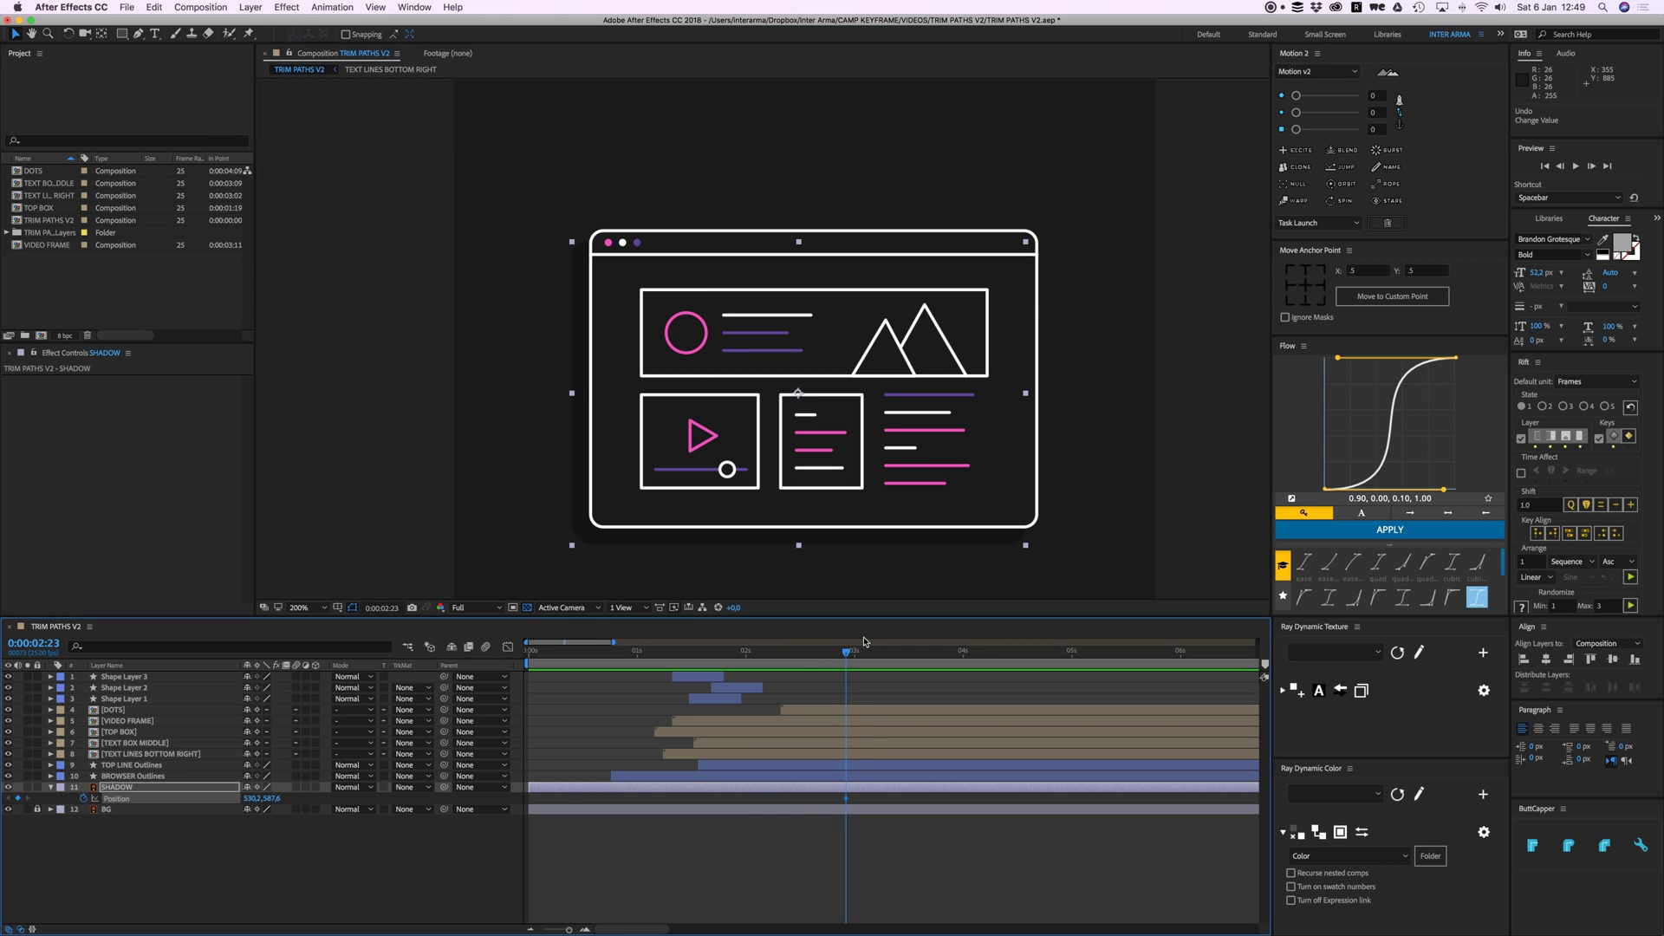
Step: At 0:00:02:13, move the SHADOW up behind the browser frame to position 559.2, 563.6
click(806, 657)
scroll(604, 533, up, 2)
drag(525, 576, 558, 551)
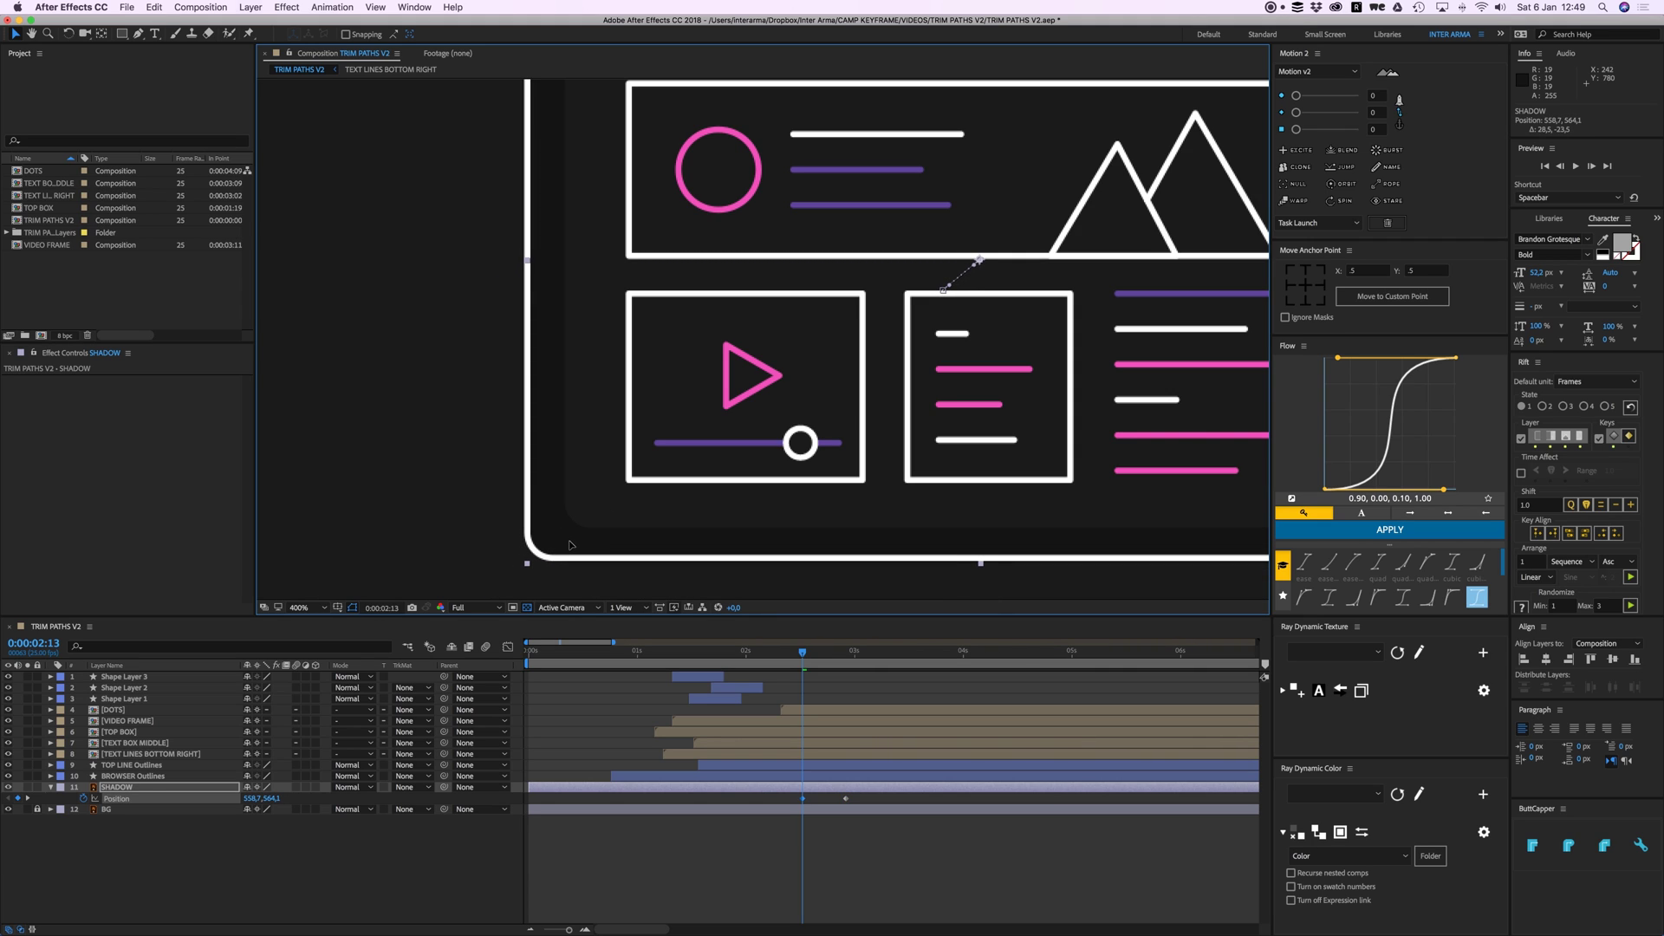
scroll(570, 545, down, 2)
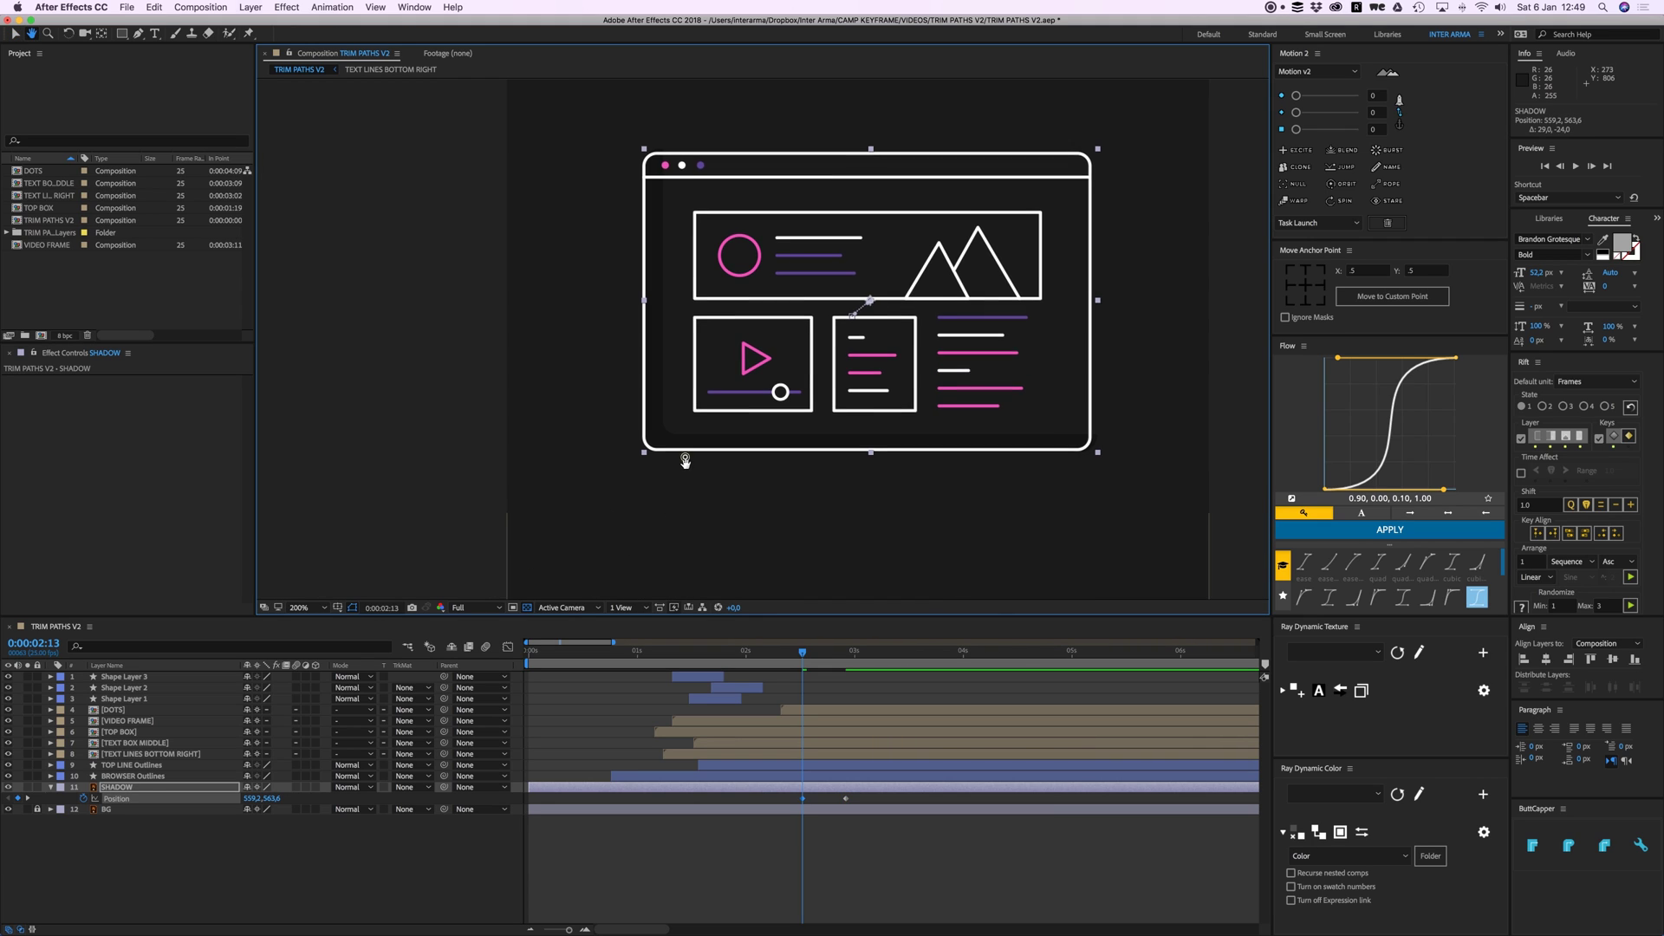
key(v)
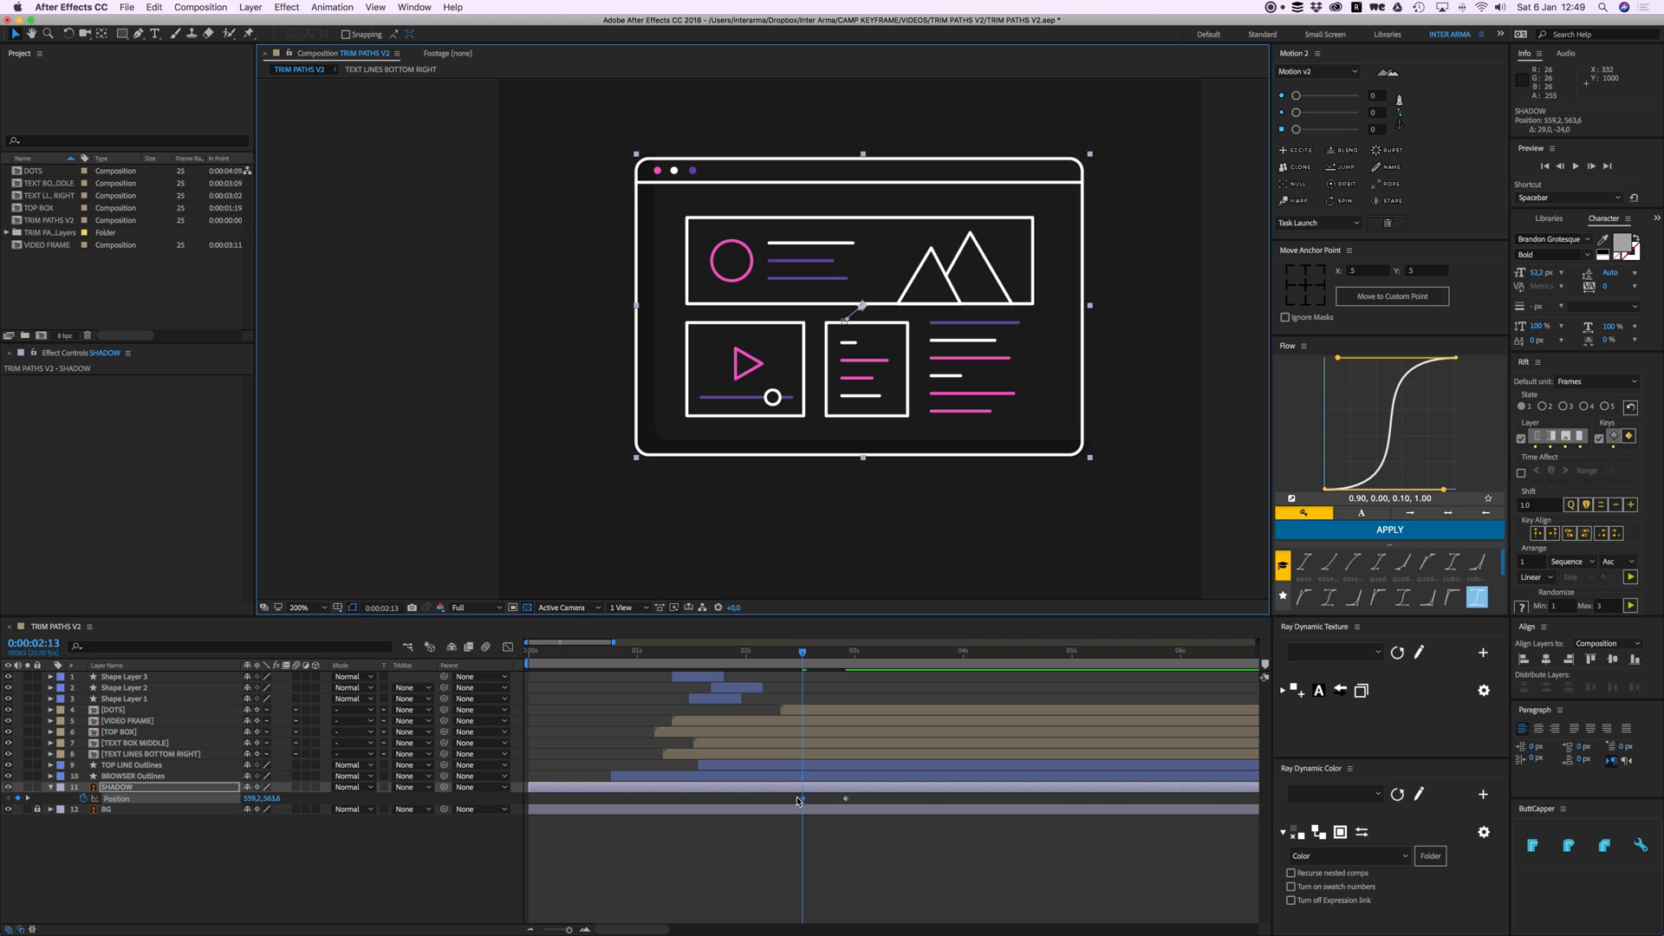
Step: Ease both SHADOW Position keyframes with the 0.90, 0.00, 0.10, 1.00 Flow curve and preview
drag(858, 805, 782, 793)
click(1384, 529)
click(876, 852)
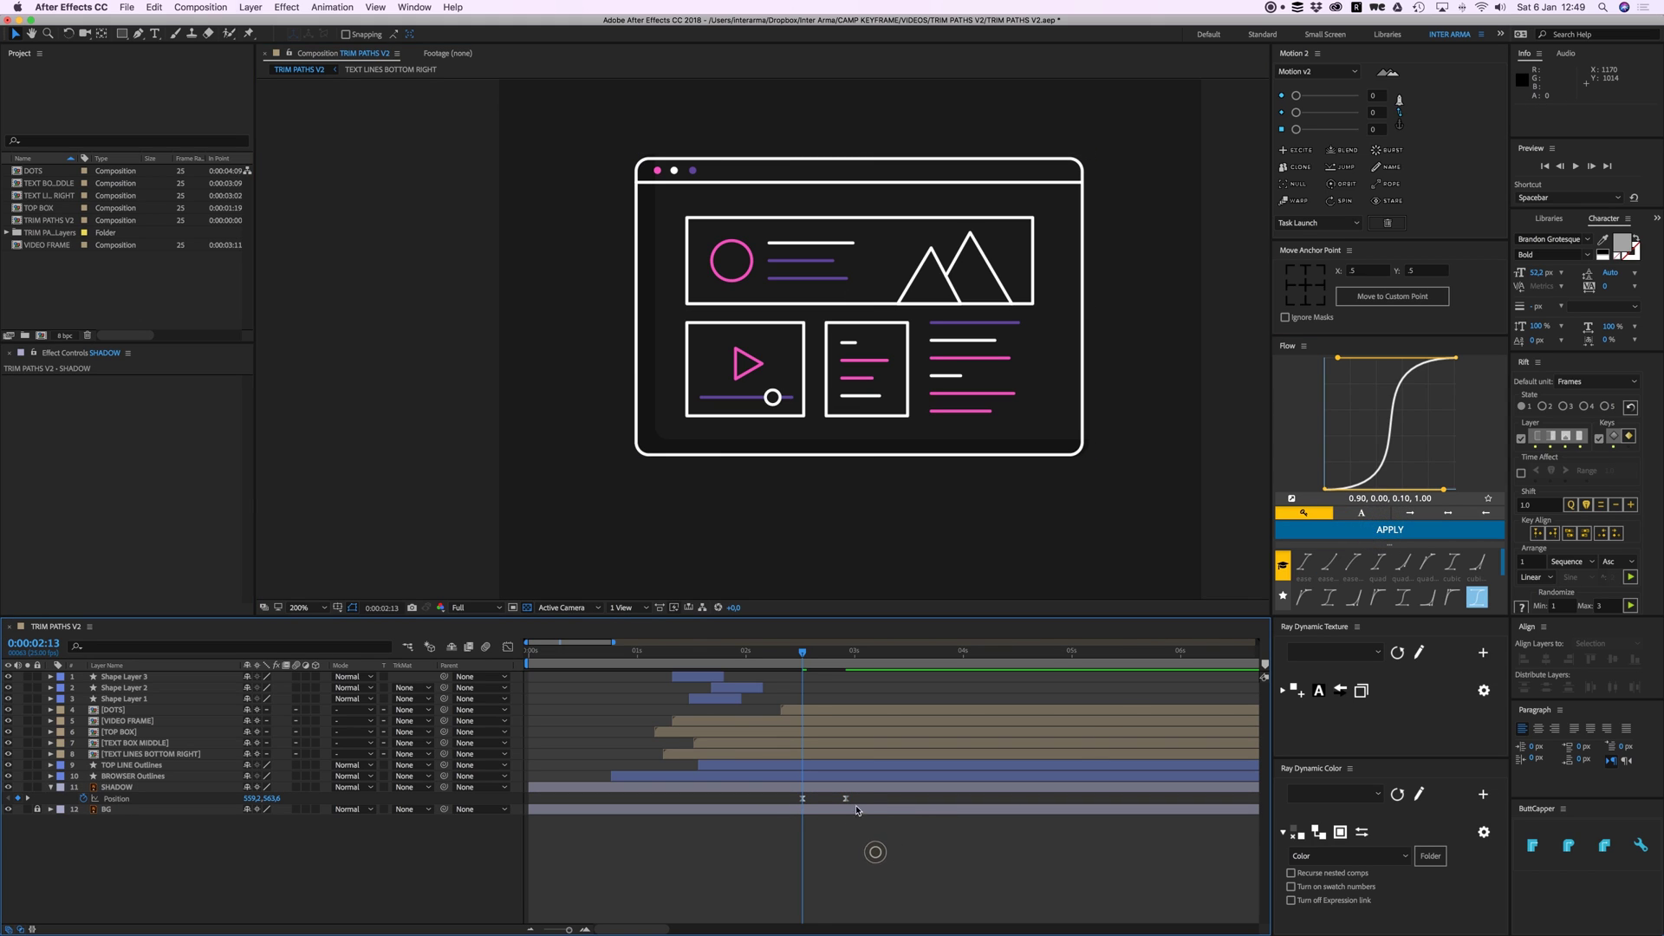
key(space)
key(space)
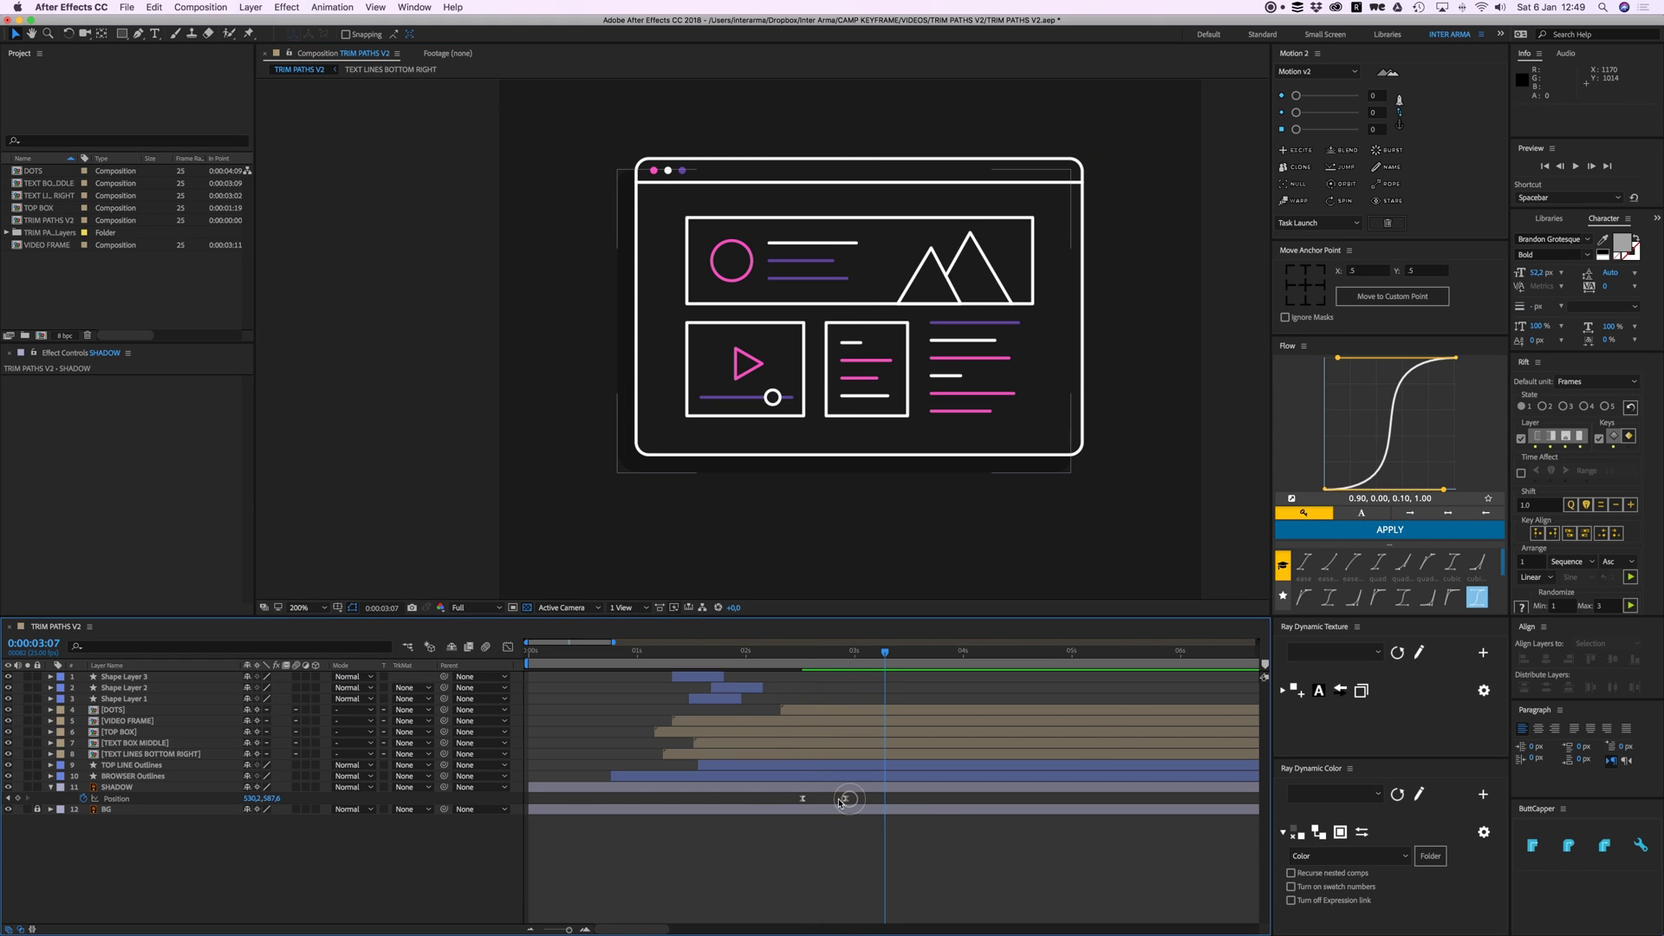
Step: Move the SHADOW's second Position keyframe to 0:00:03:18 and preview the slower slide from 0:00:02:13
drag(846, 799, 932, 800)
drag(820, 653, 803, 652)
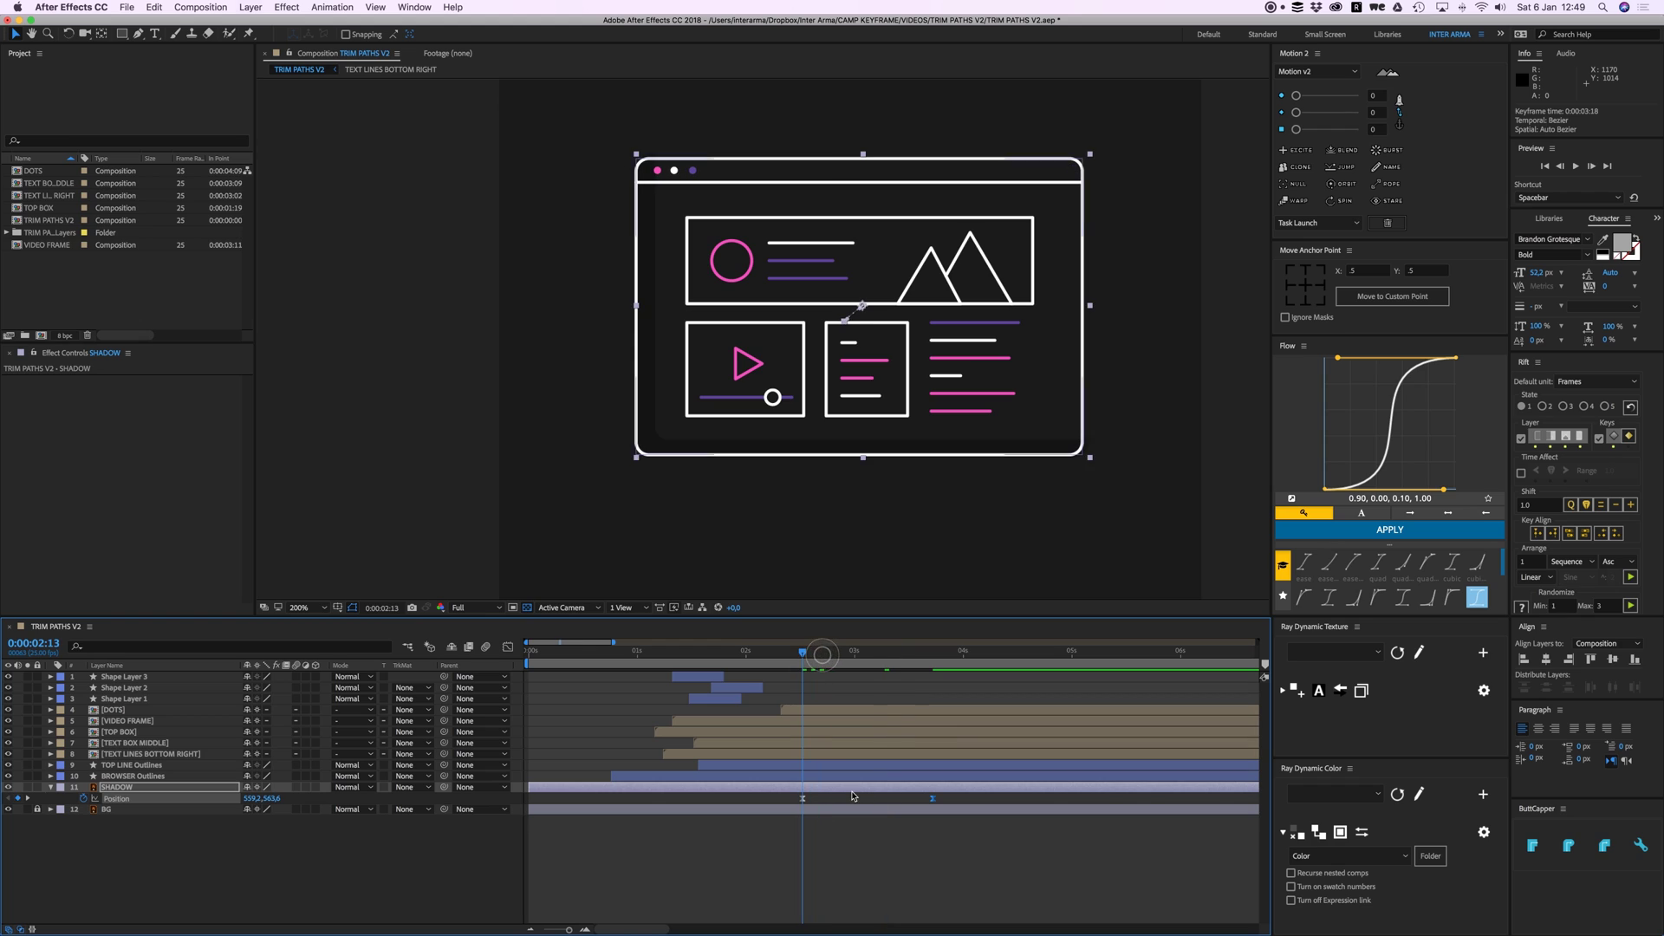
key(space)
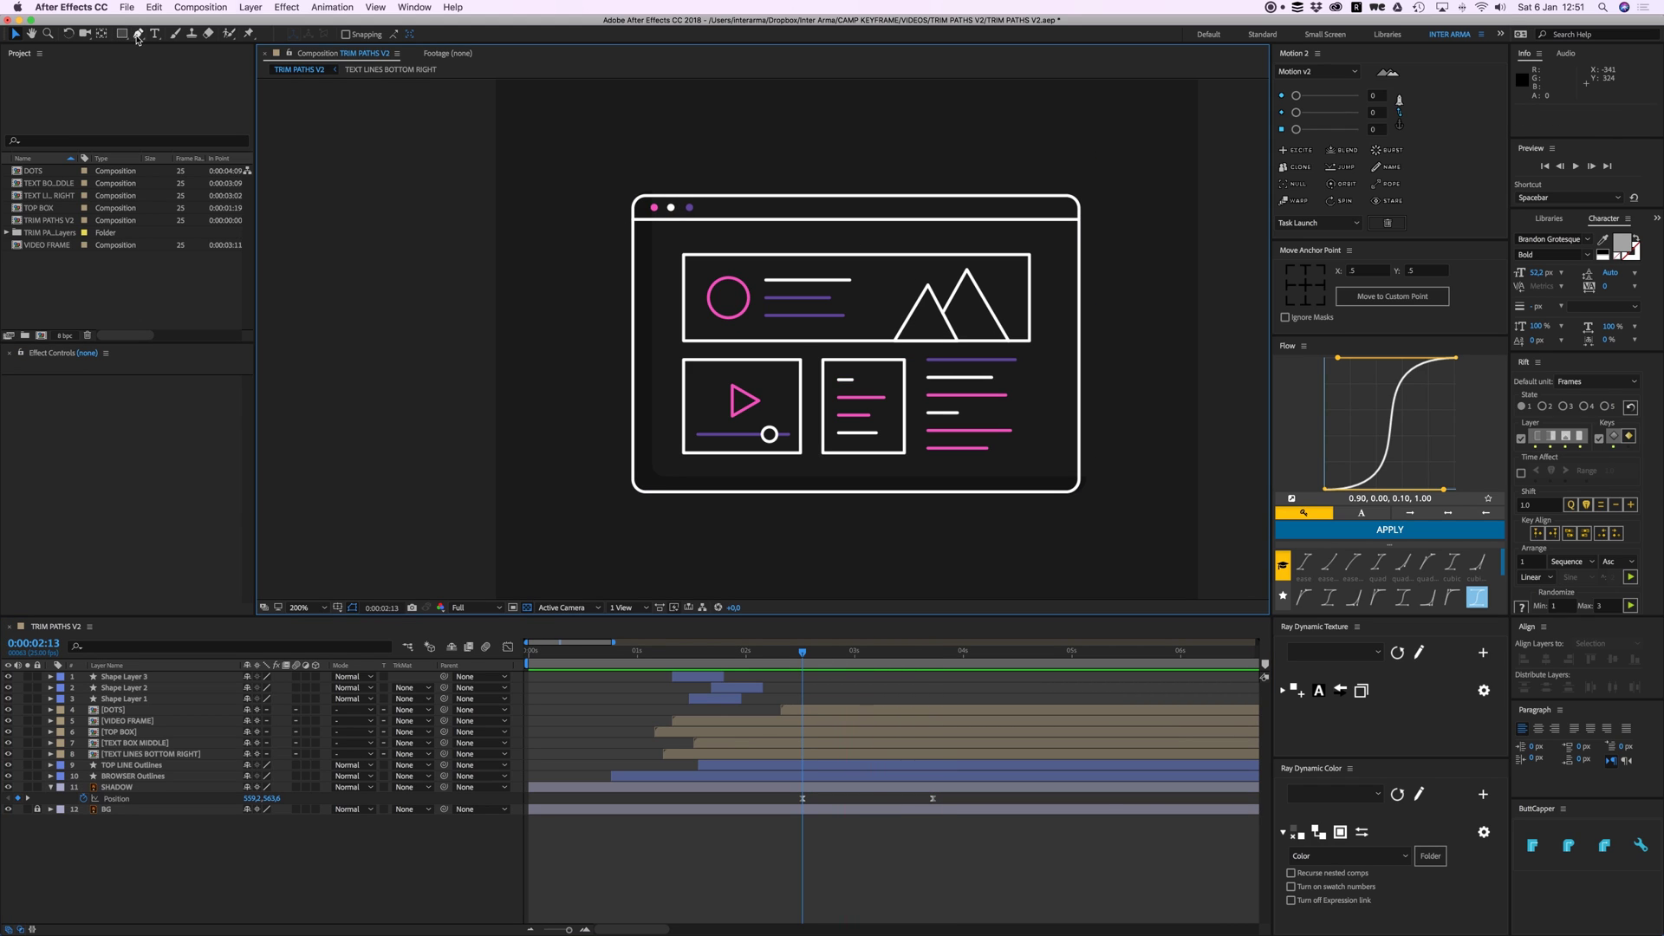
Step: At 0:00:03:18, trace the browser outline's left side, lower-left corner and bottom edge with the Pen tool on a new shape layer
click(137, 36)
scroll(481, 195, up, 3)
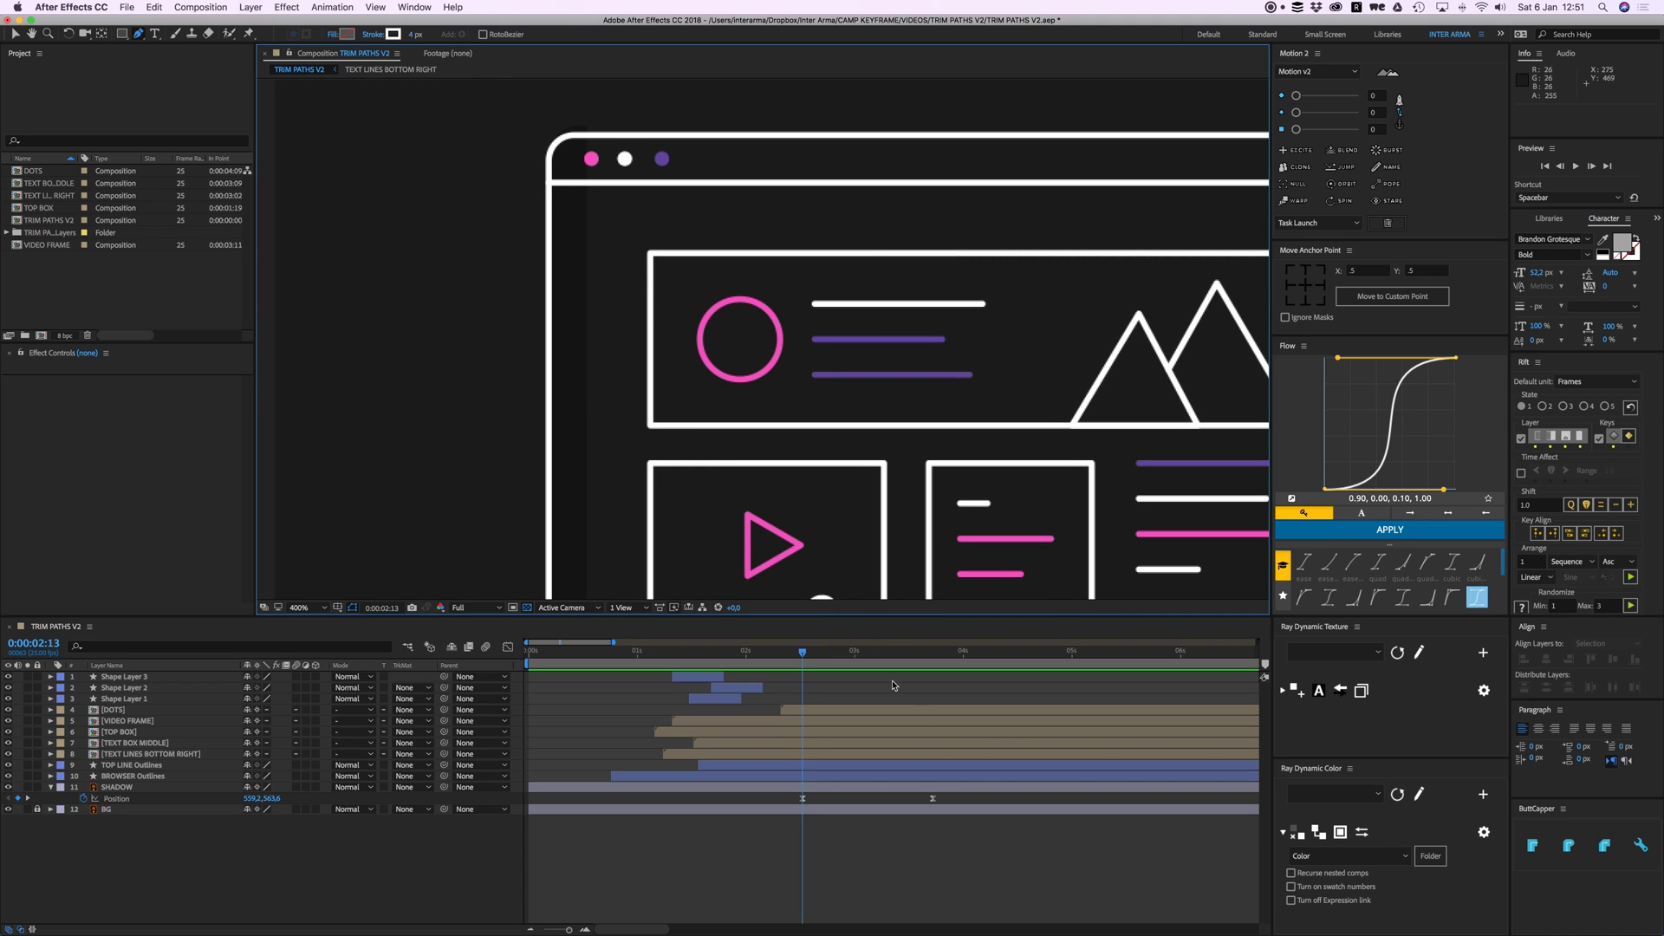
drag(920, 652, 933, 657)
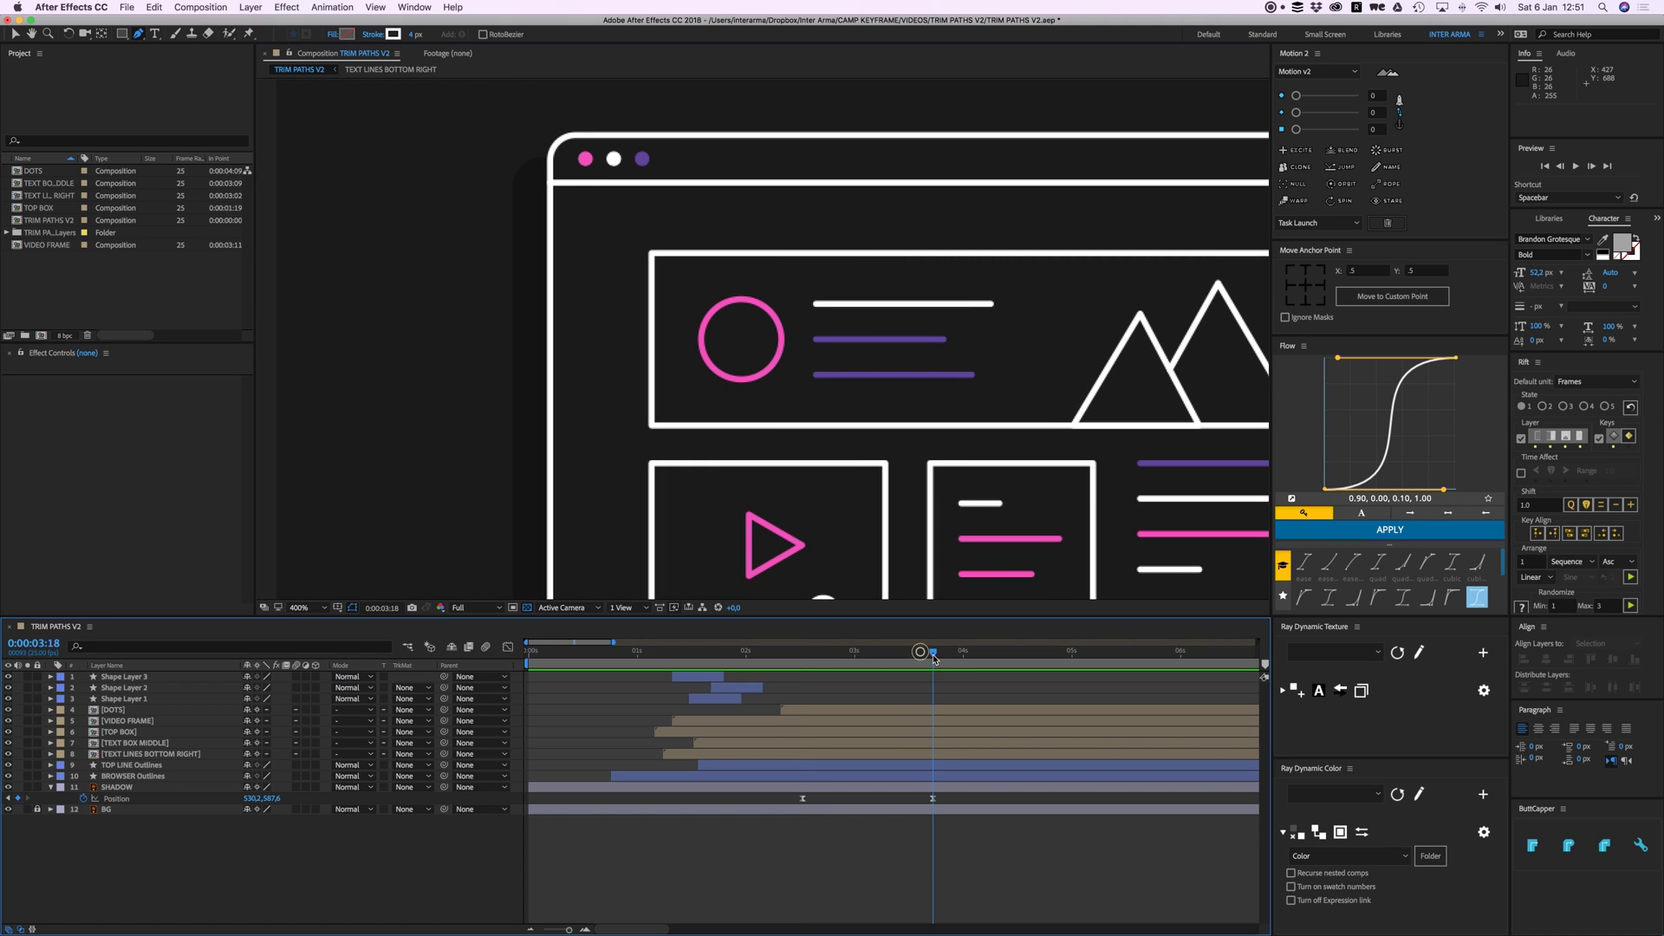
click(555, 154)
scroll(562, 355, down, 5)
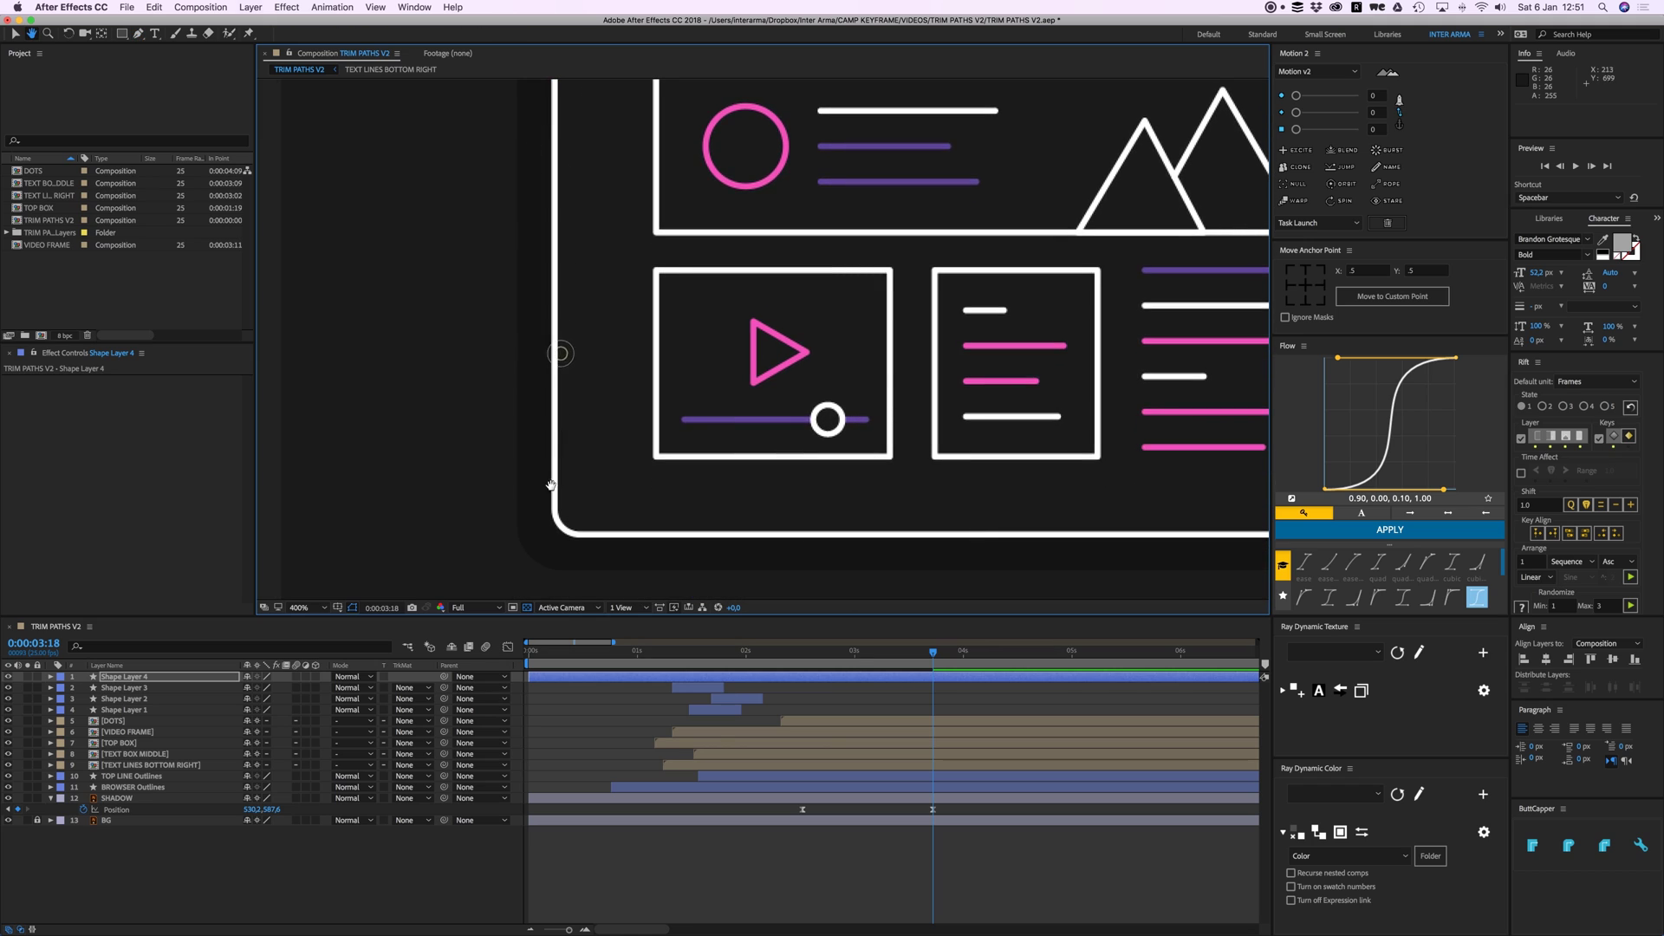
click(556, 508)
click(562, 520)
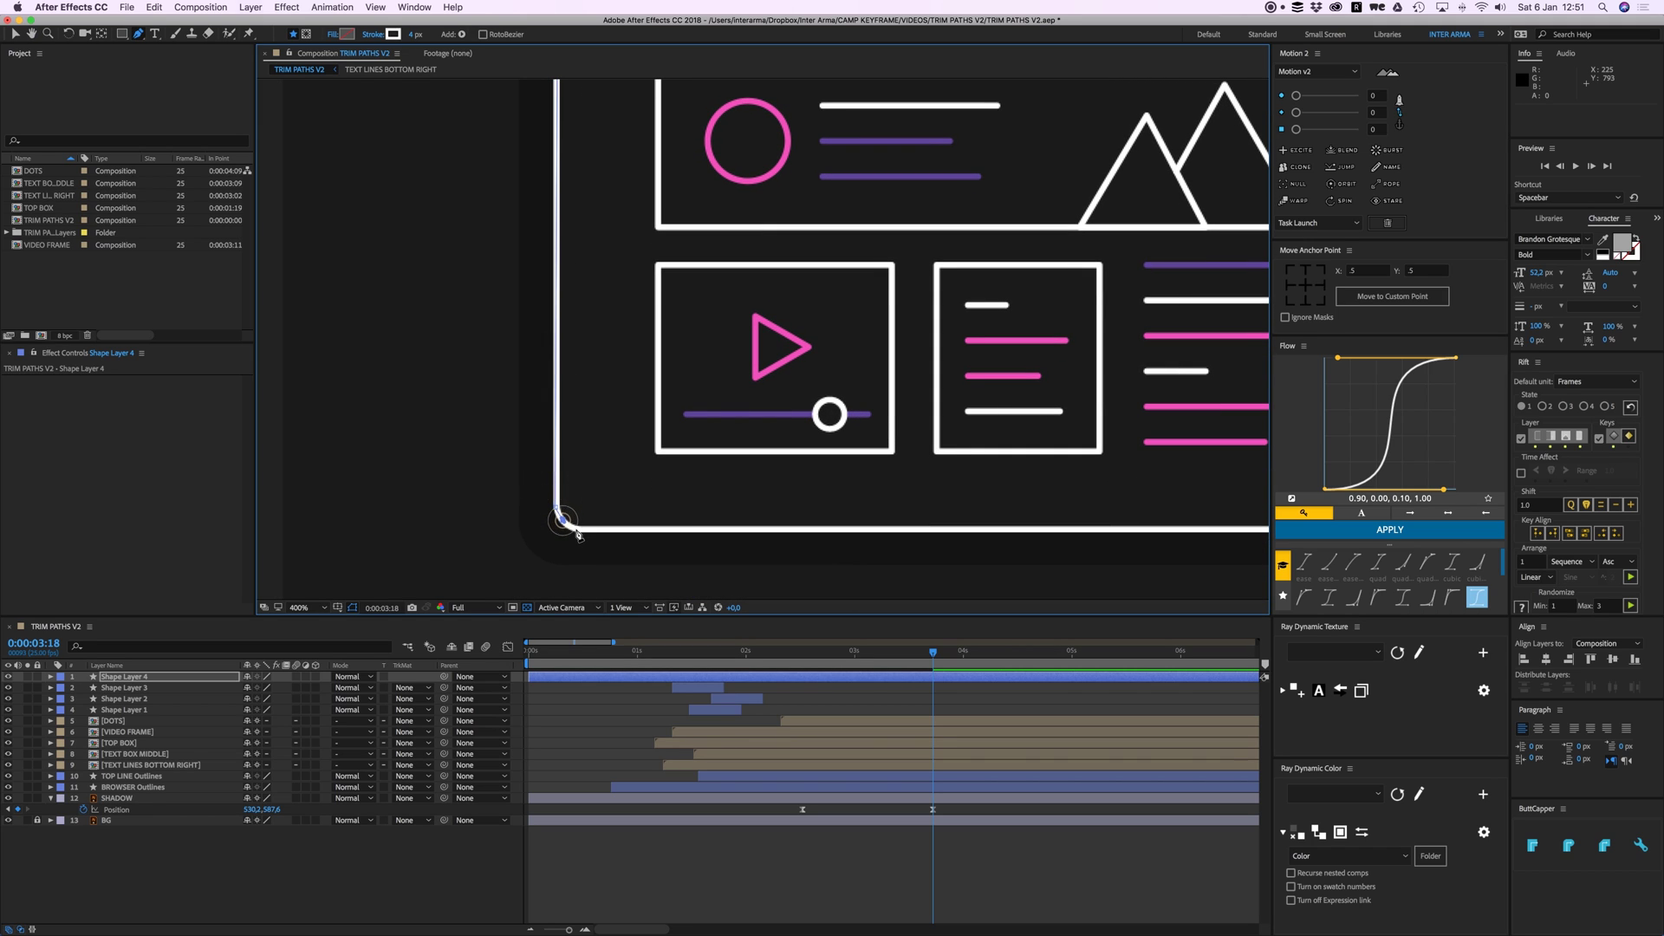
scroll(908, 528, right, 5)
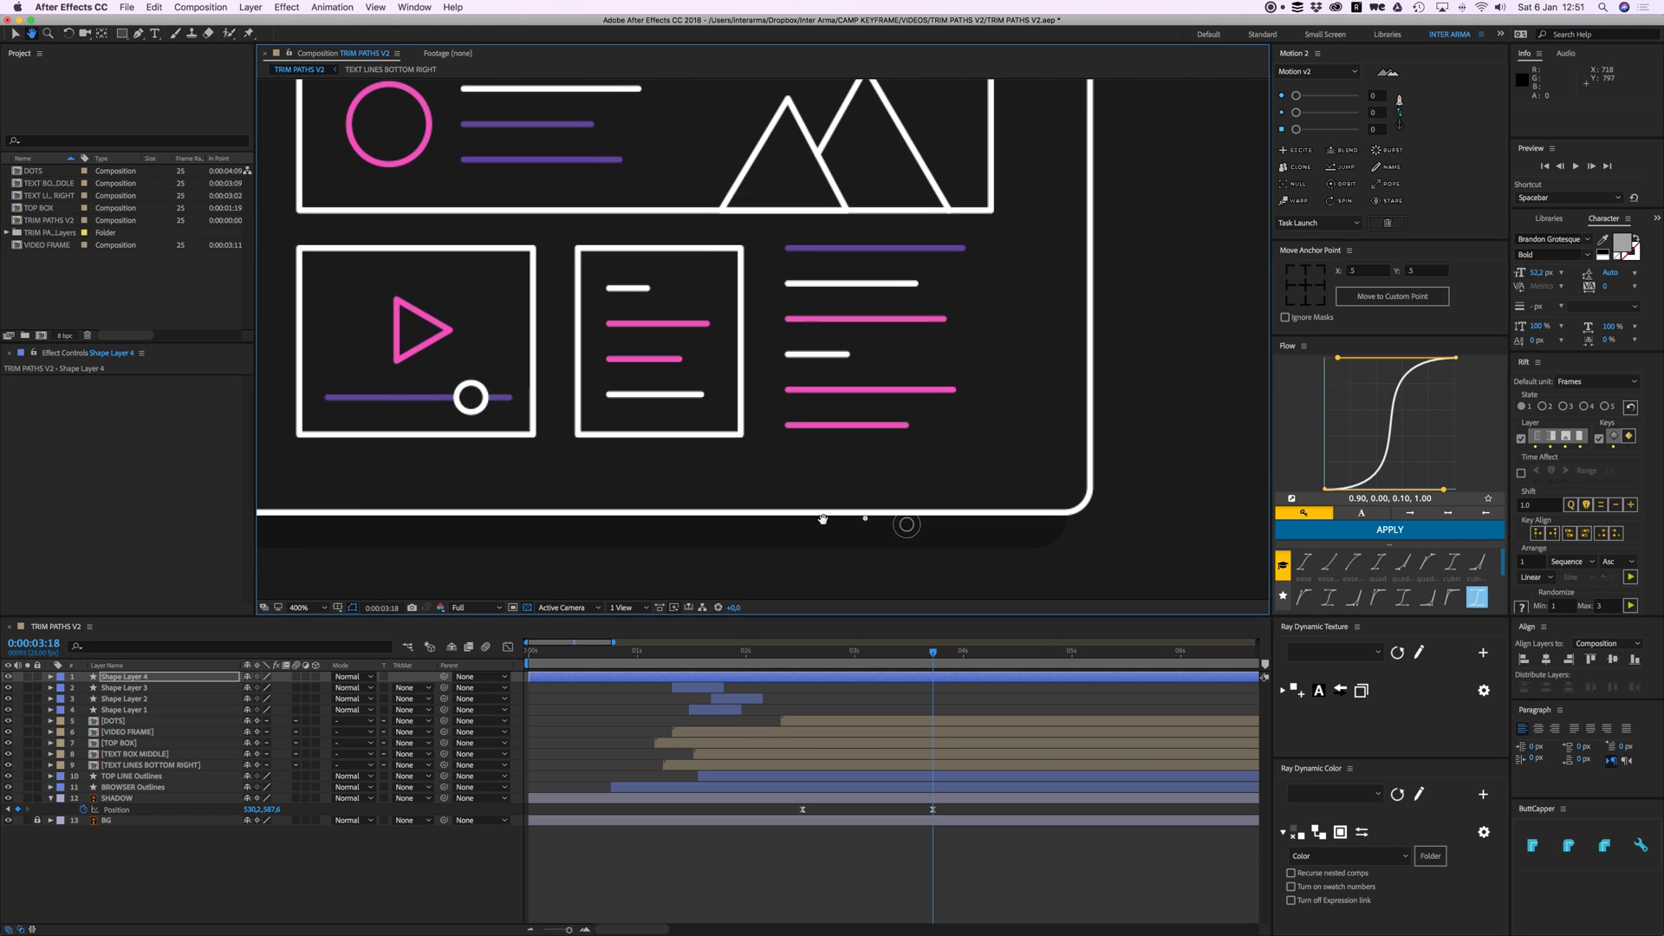
click(1021, 510)
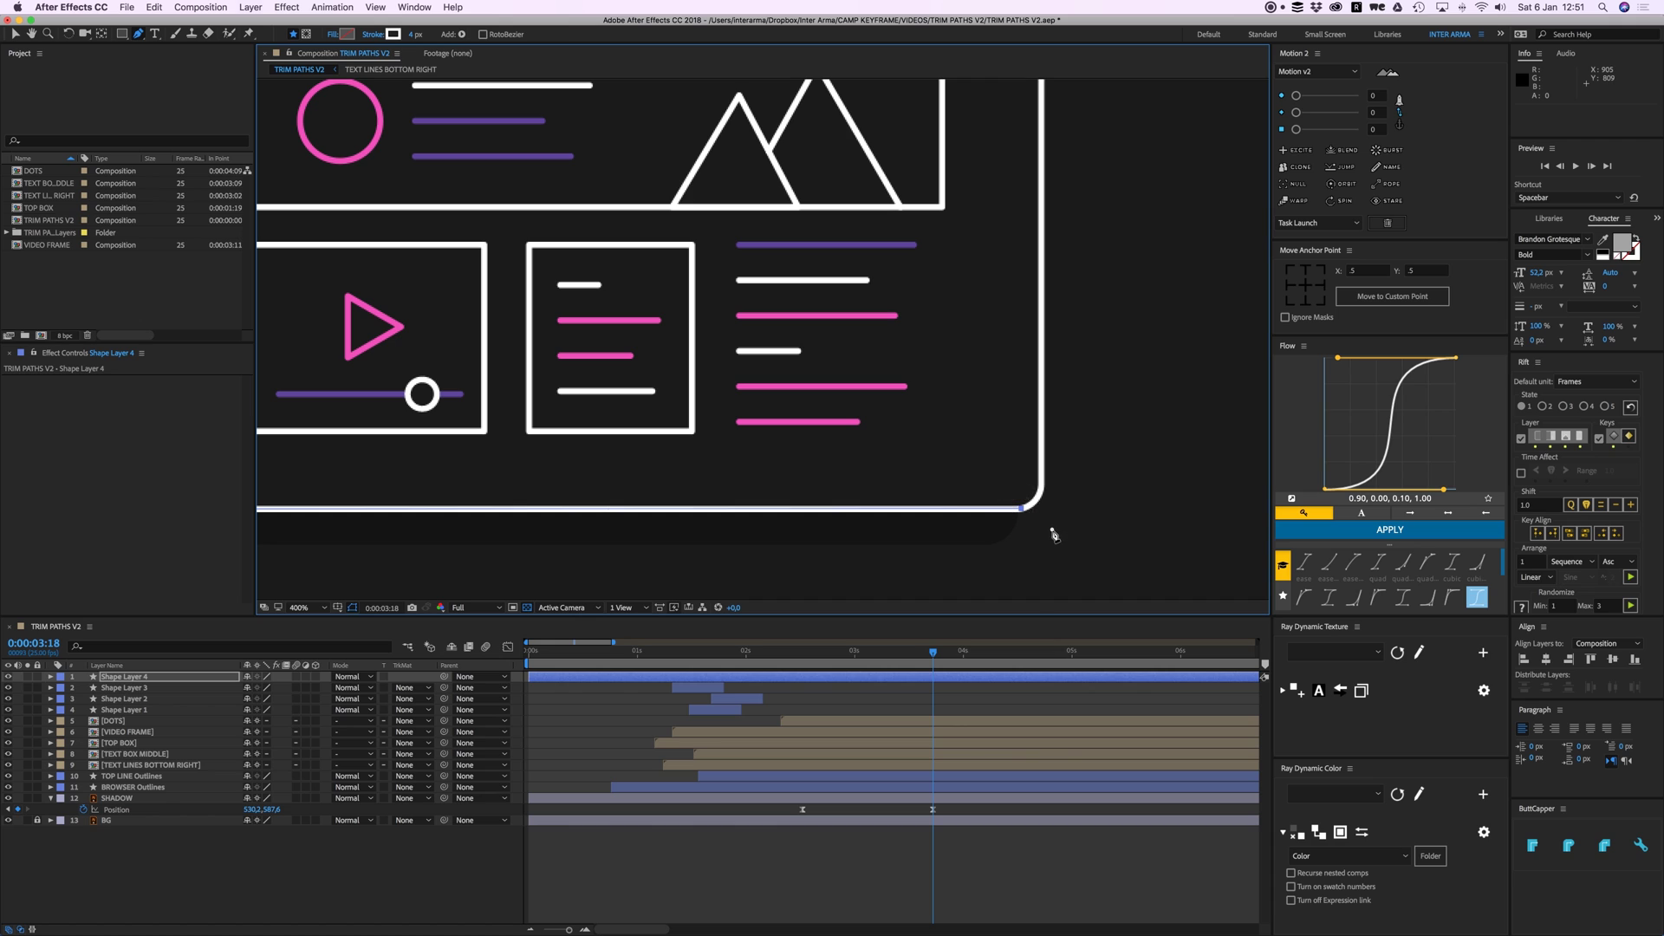
Step: Continue the pen path loosely around the outside of the shadow and close it at the browser's upper-left corner
click(1053, 529)
click(1056, 553)
drag(1033, 572, 1138, 475)
click(1070, 518)
drag(731, 489, 980, 483)
click(508, 493)
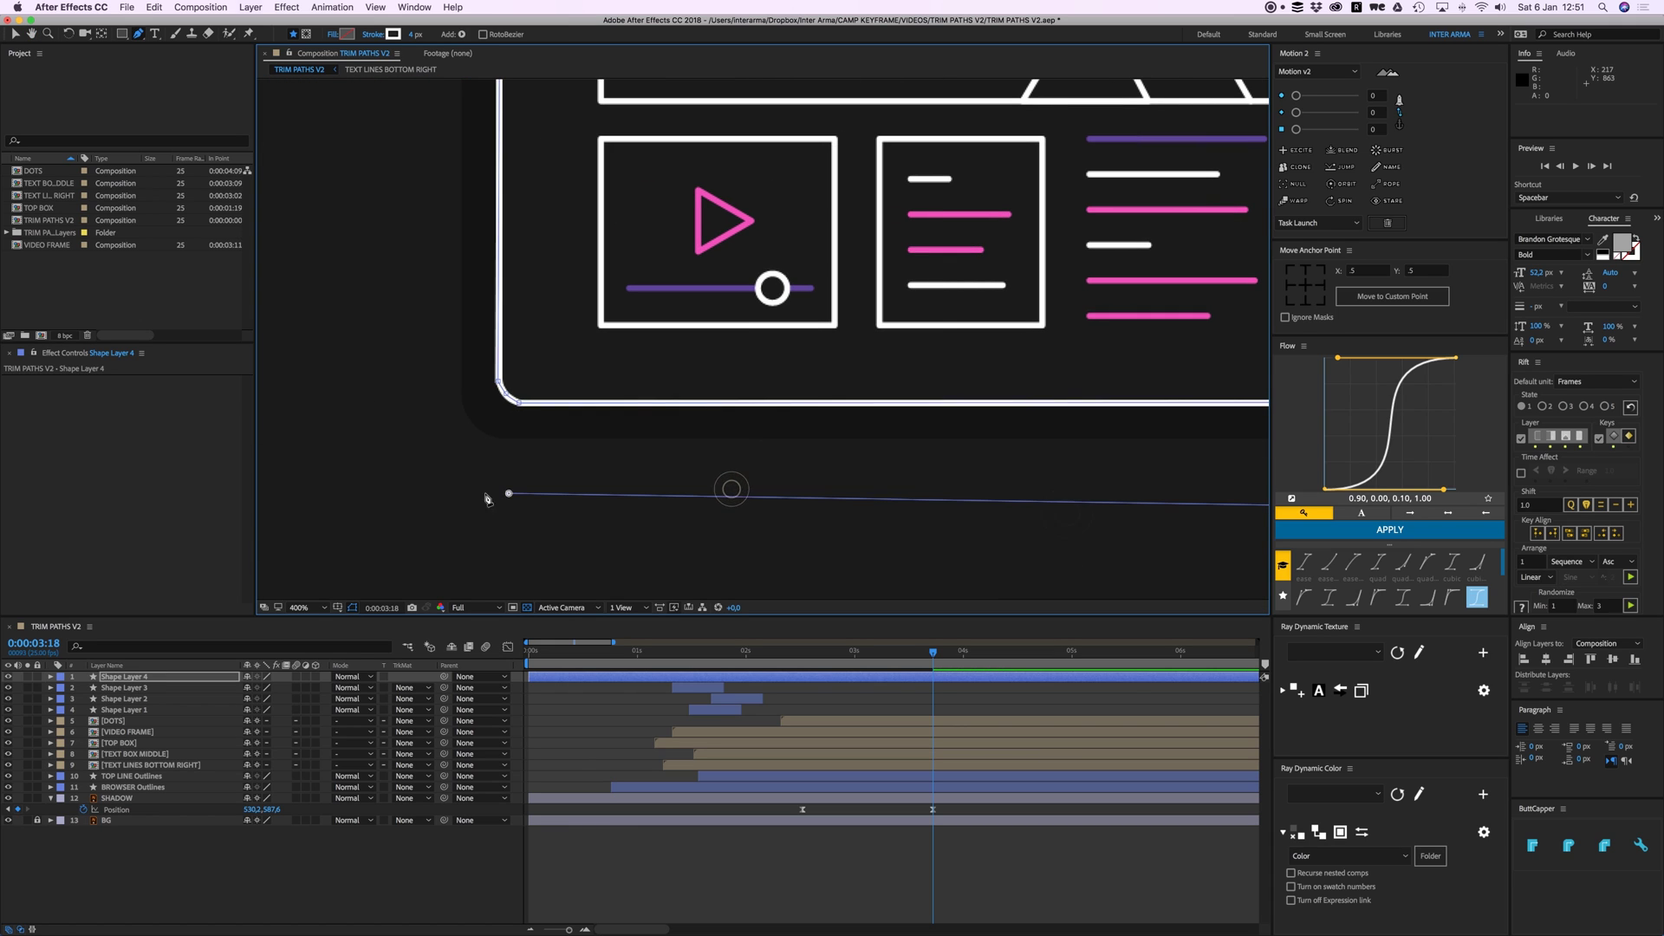
scroll(416, 297, up, 6)
click(436, 314)
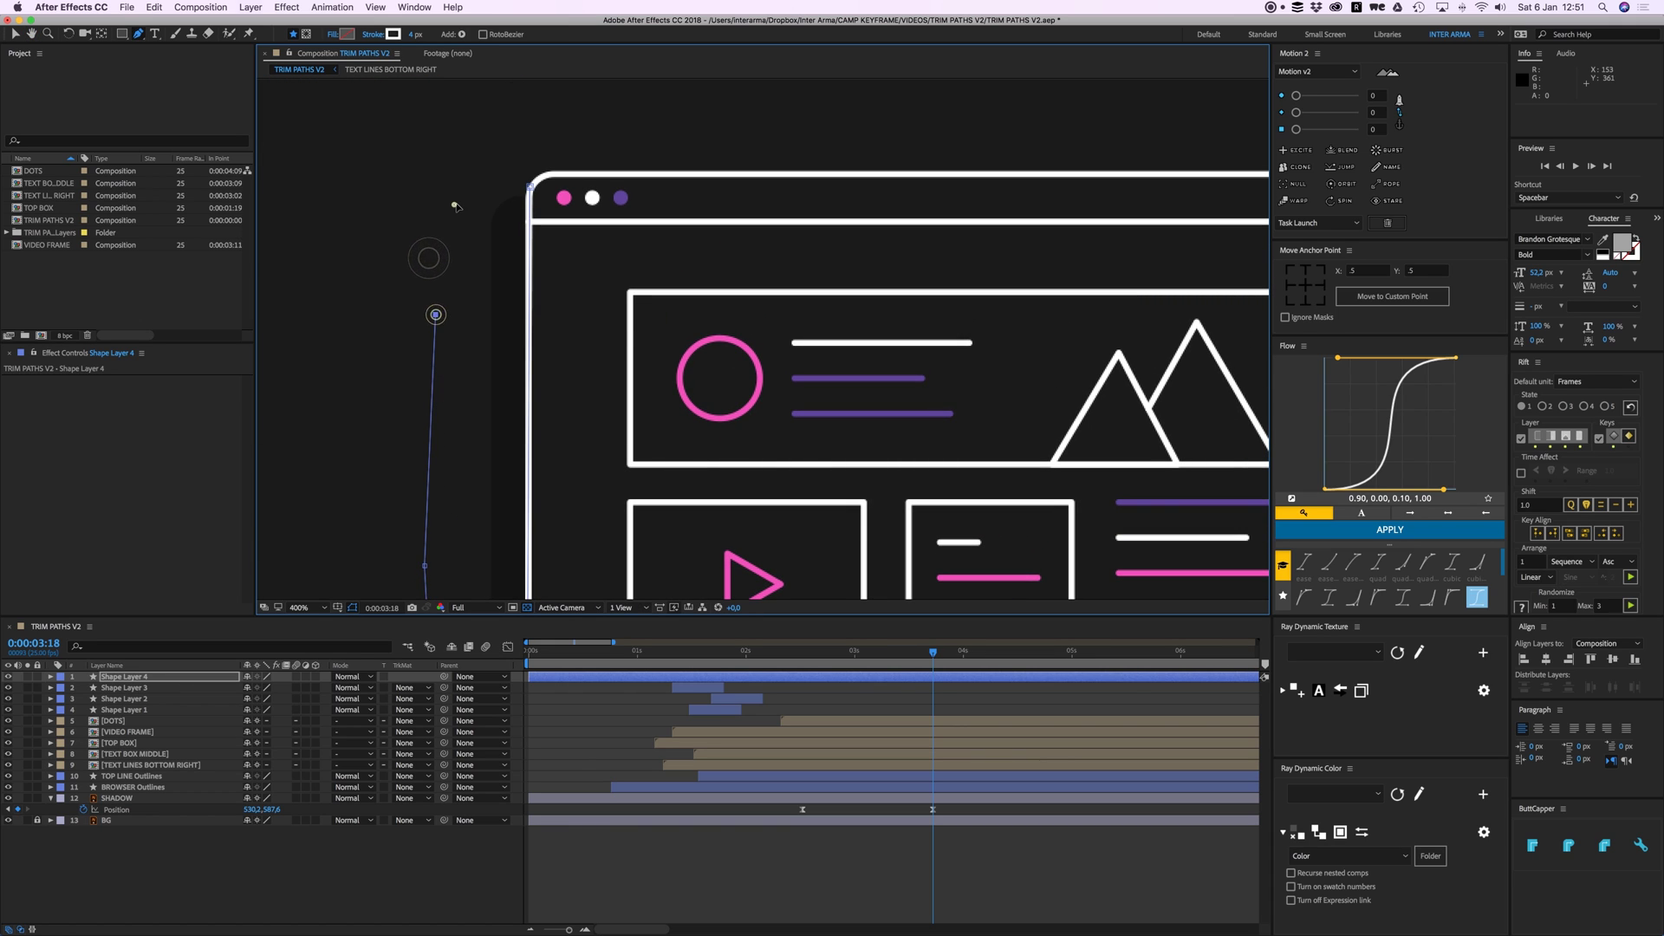
click(453, 205)
click(485, 168)
click(530, 158)
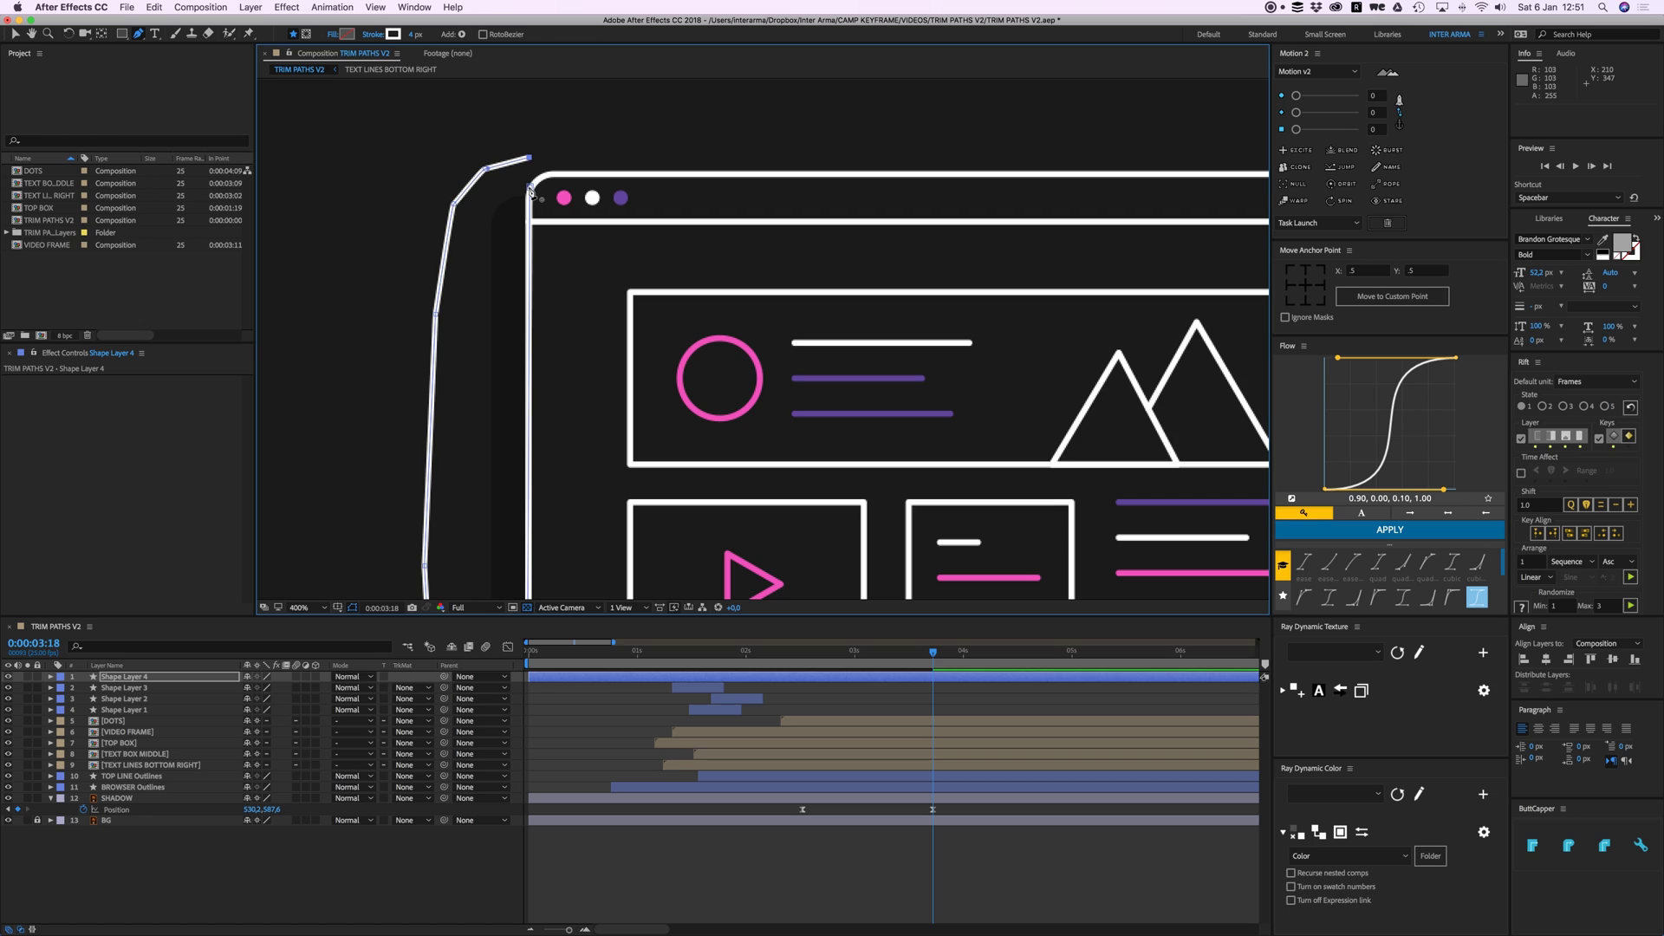
key(super+z)
click(530, 186)
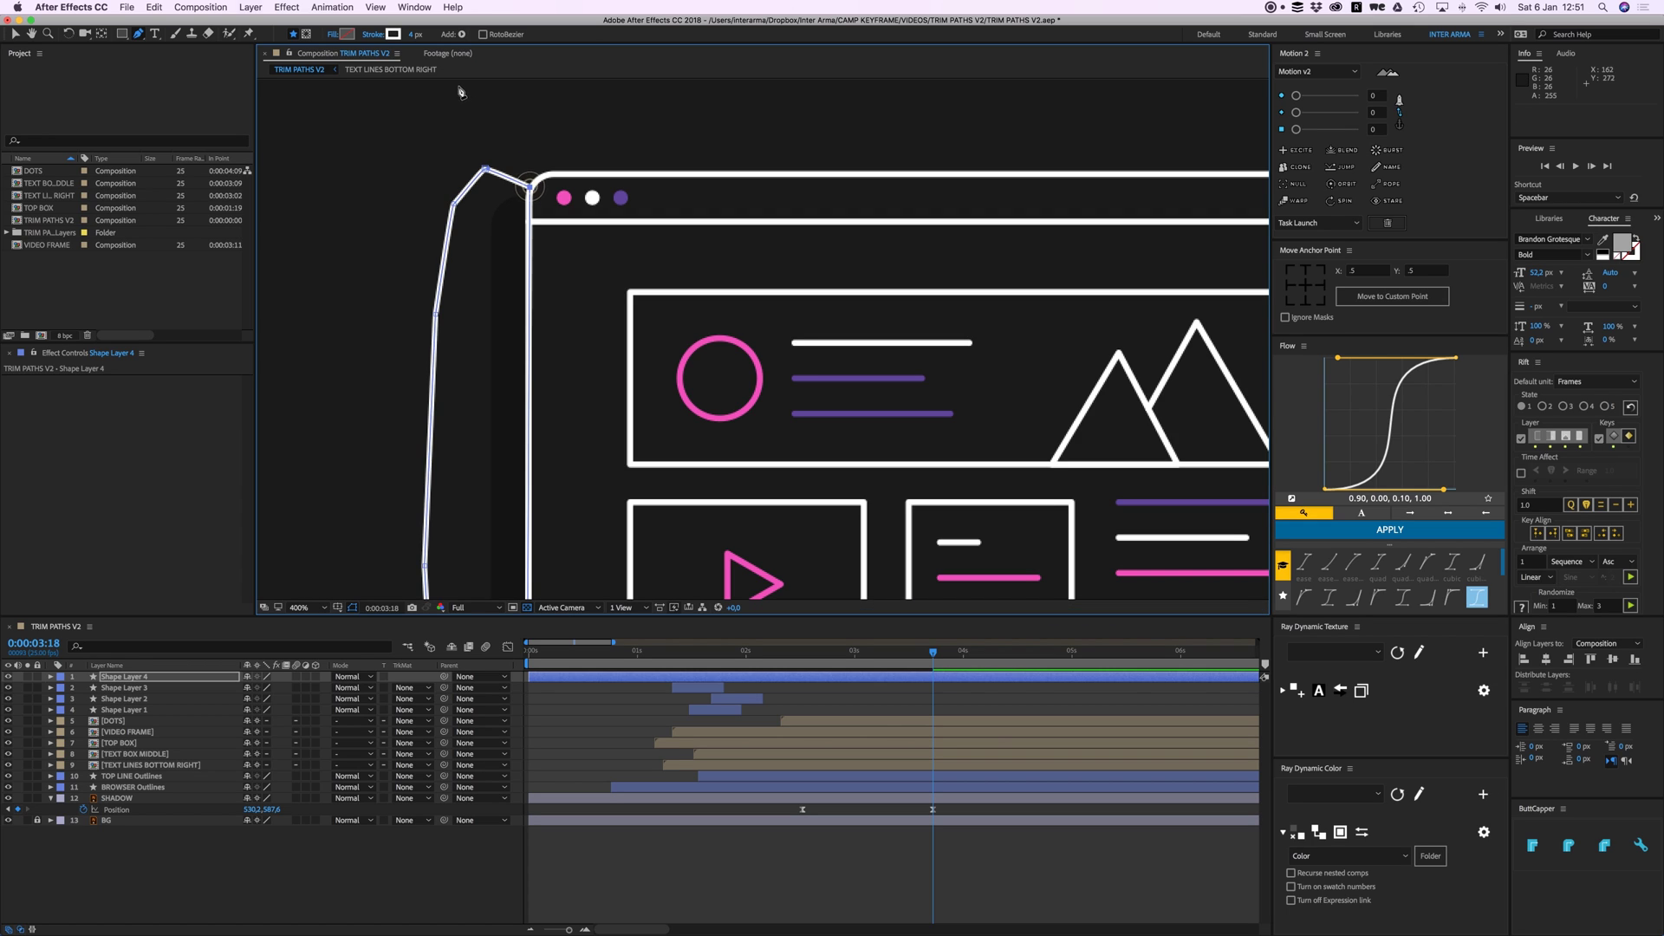
Step: Set the new shape's stroke width to 0 px and give it a solid red fill
drag(414, 41, 394, 41)
click(346, 33)
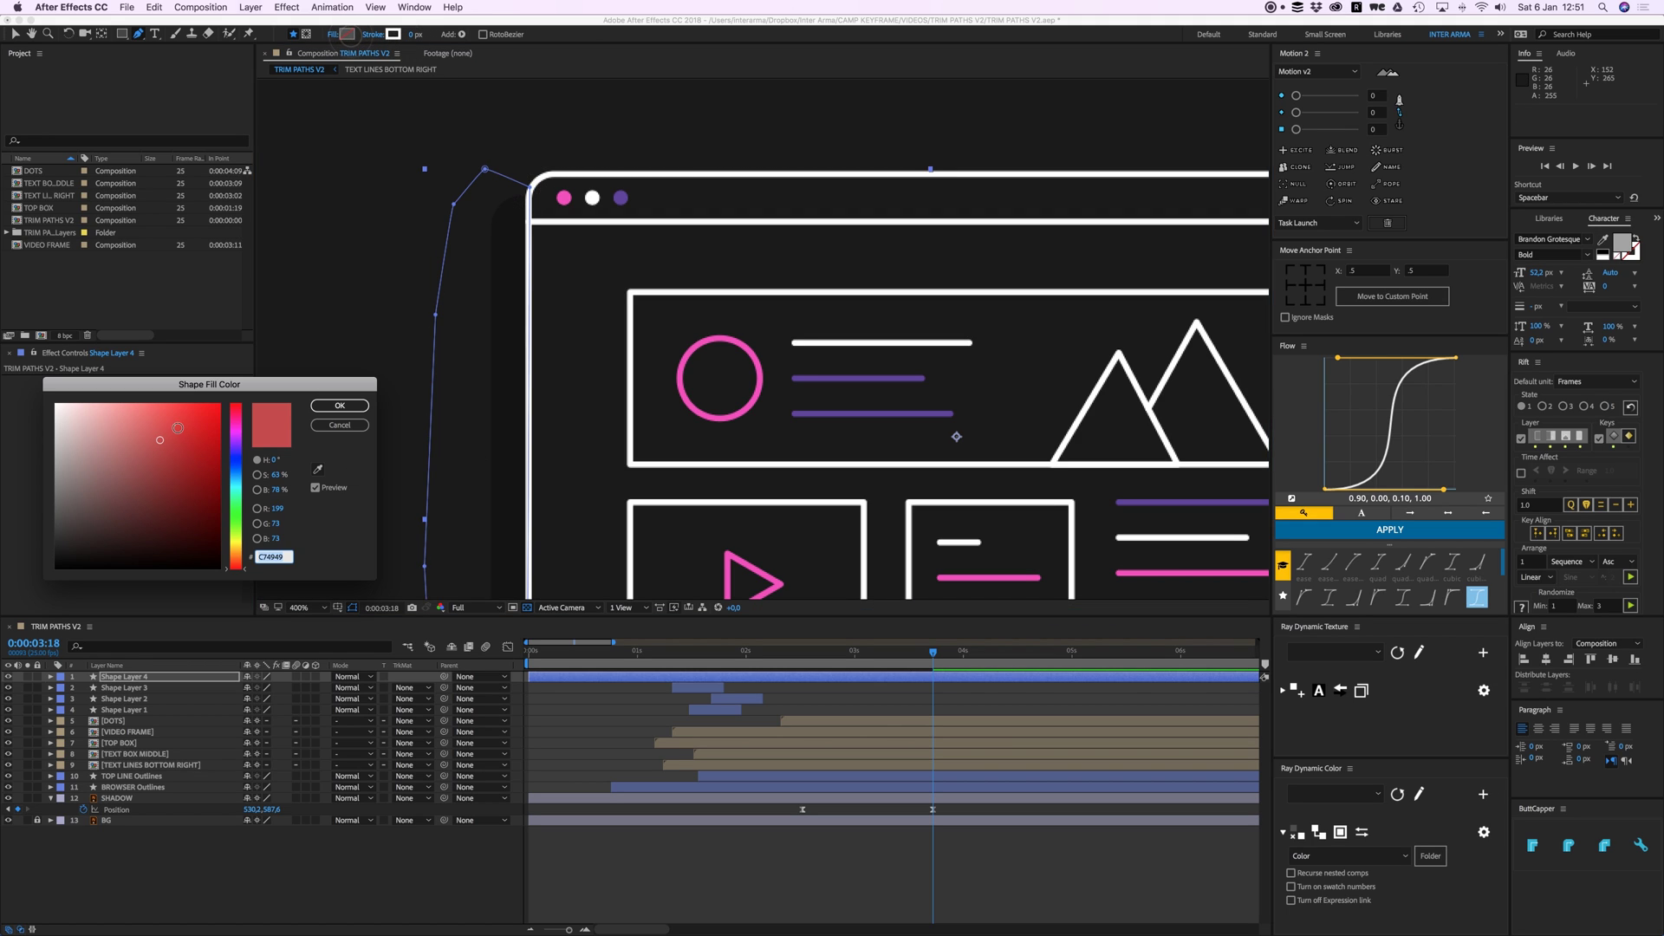
click(340, 405)
key(comma)
key(comma)
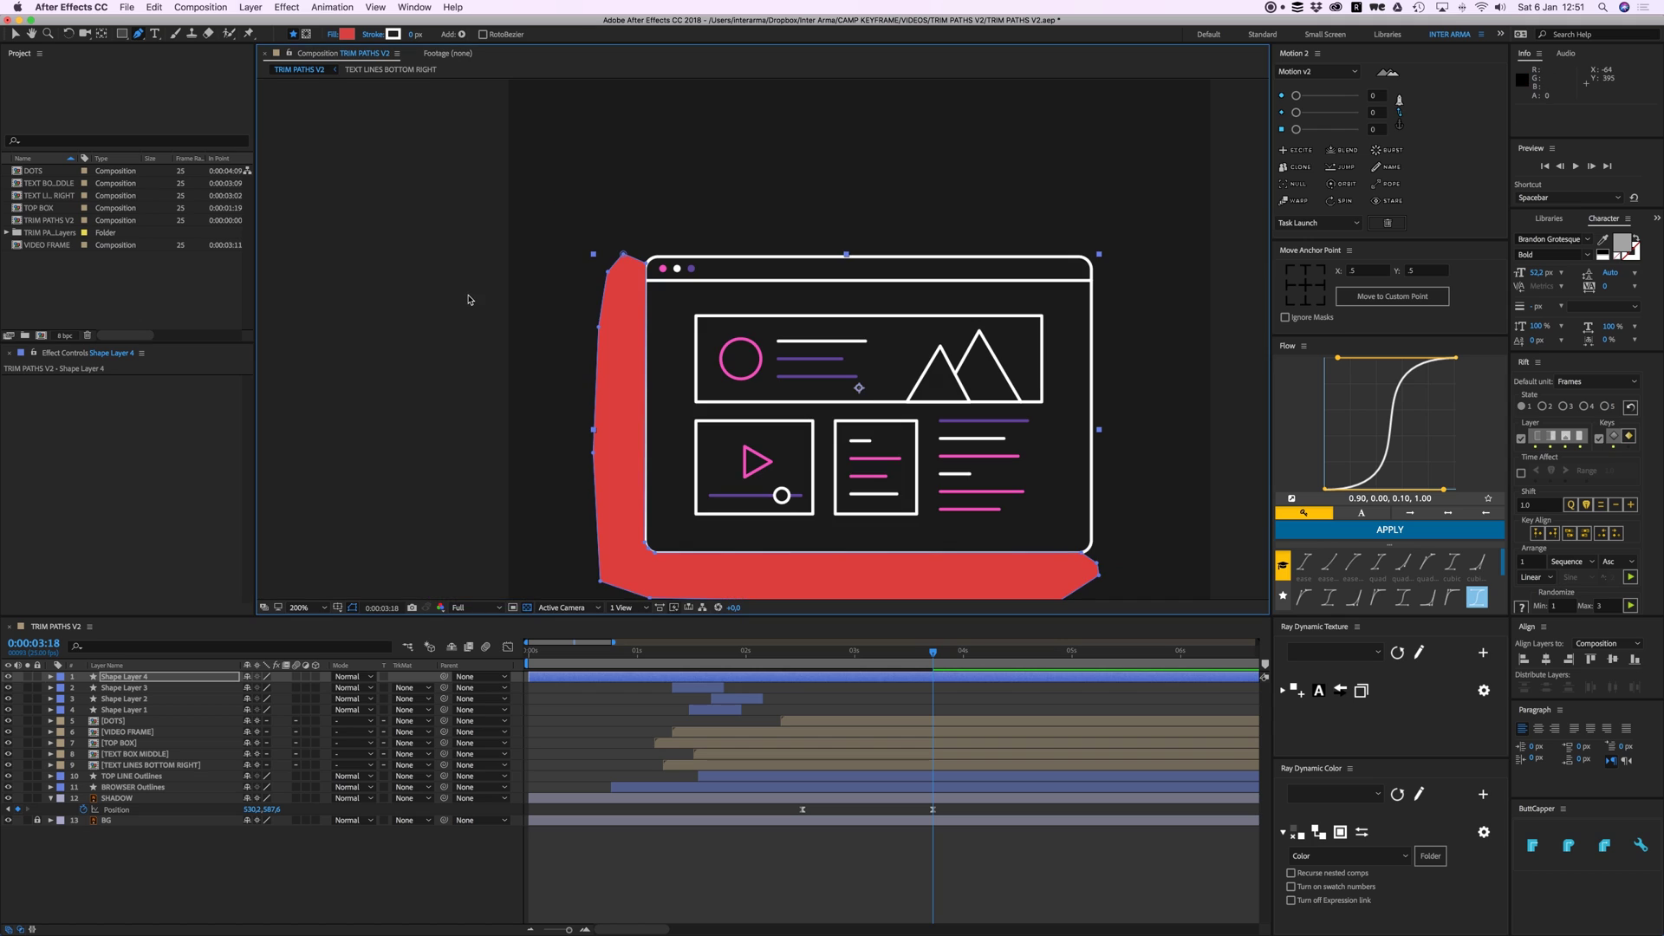
drag(675, 393, 653, 356)
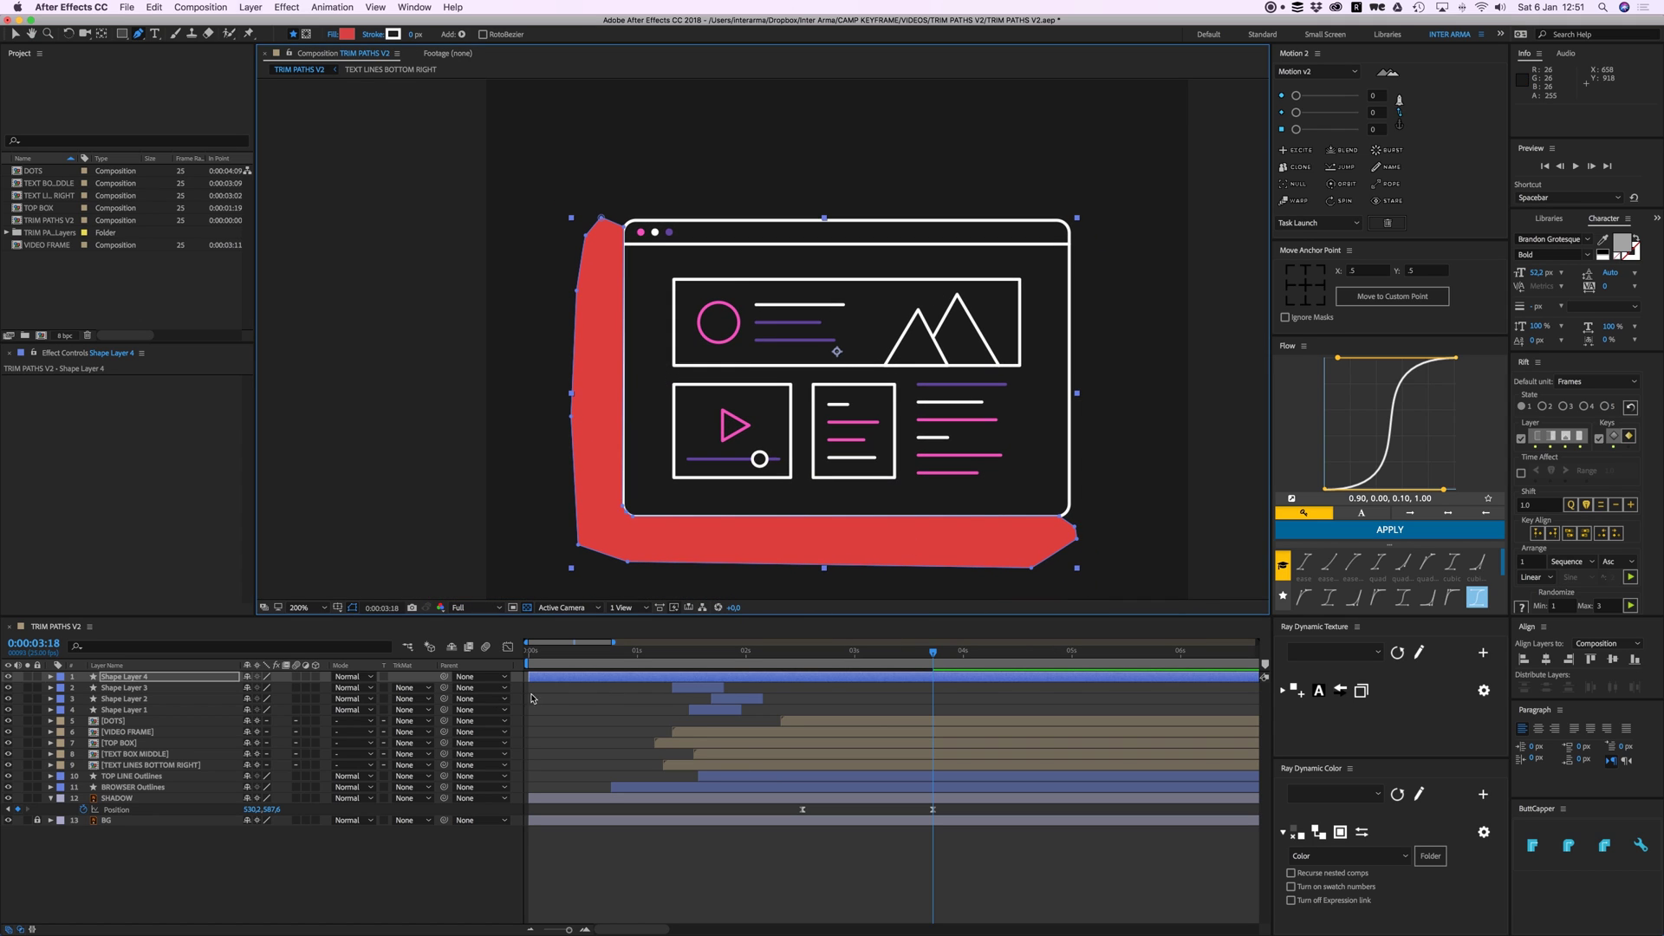
Step: Place Shape Layer 4 directly above SHADOW and set SHADOW's track matte to Alpha Matte using that shape
drag(132, 694, 142, 793)
click(117, 797)
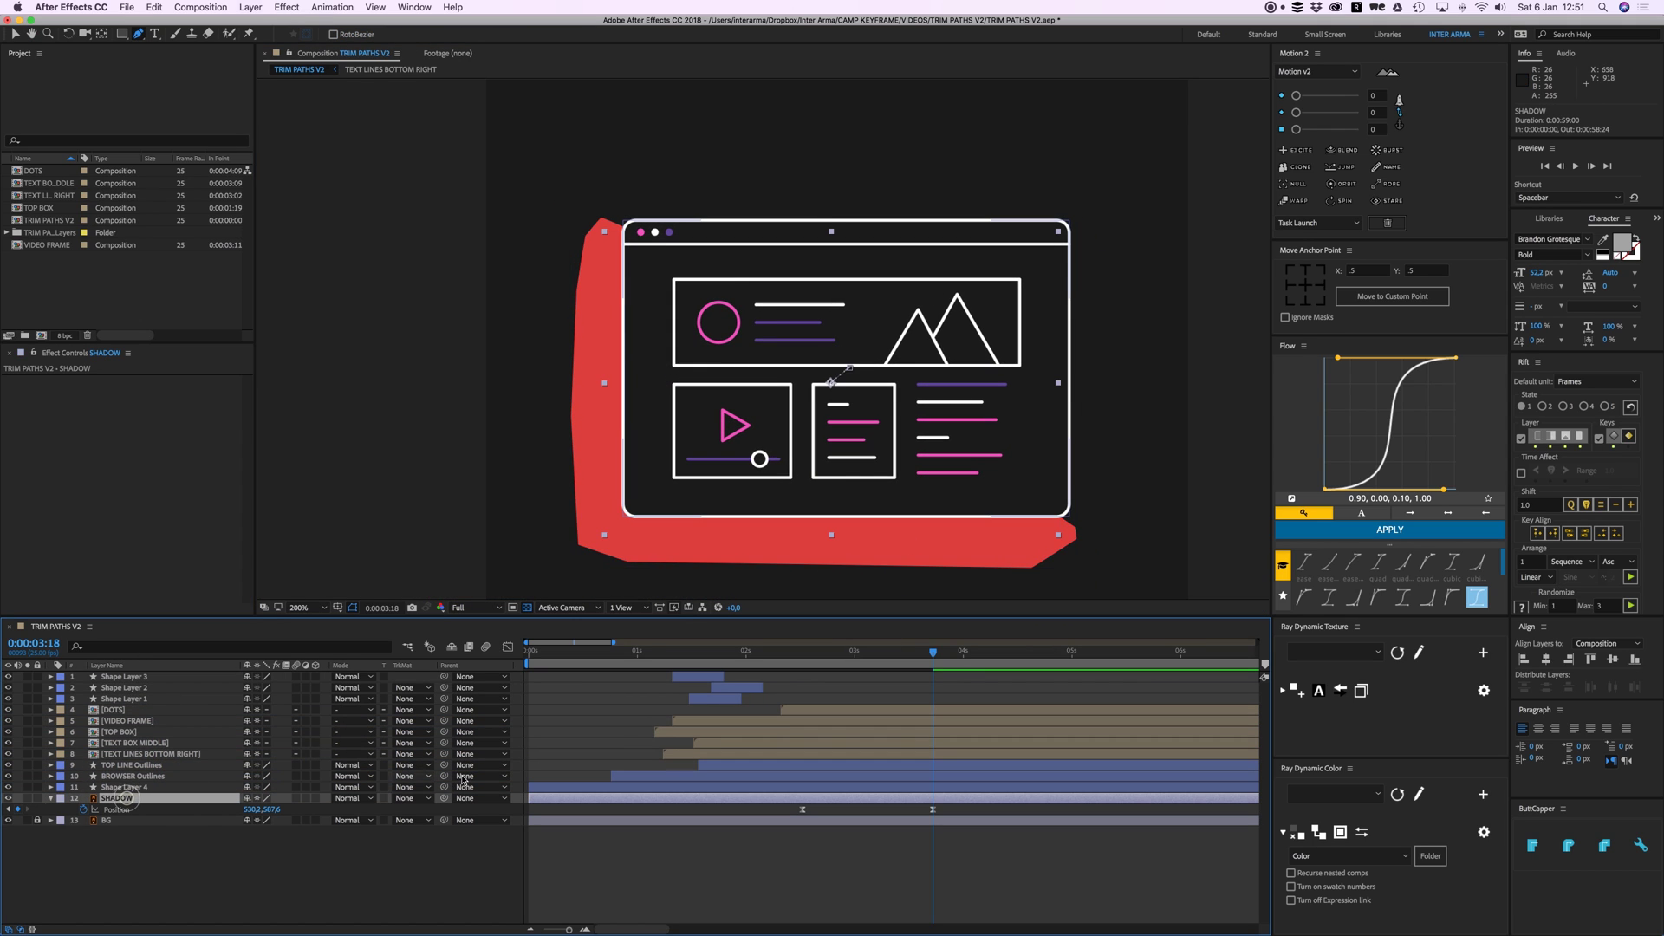
click(419, 798)
click(438, 834)
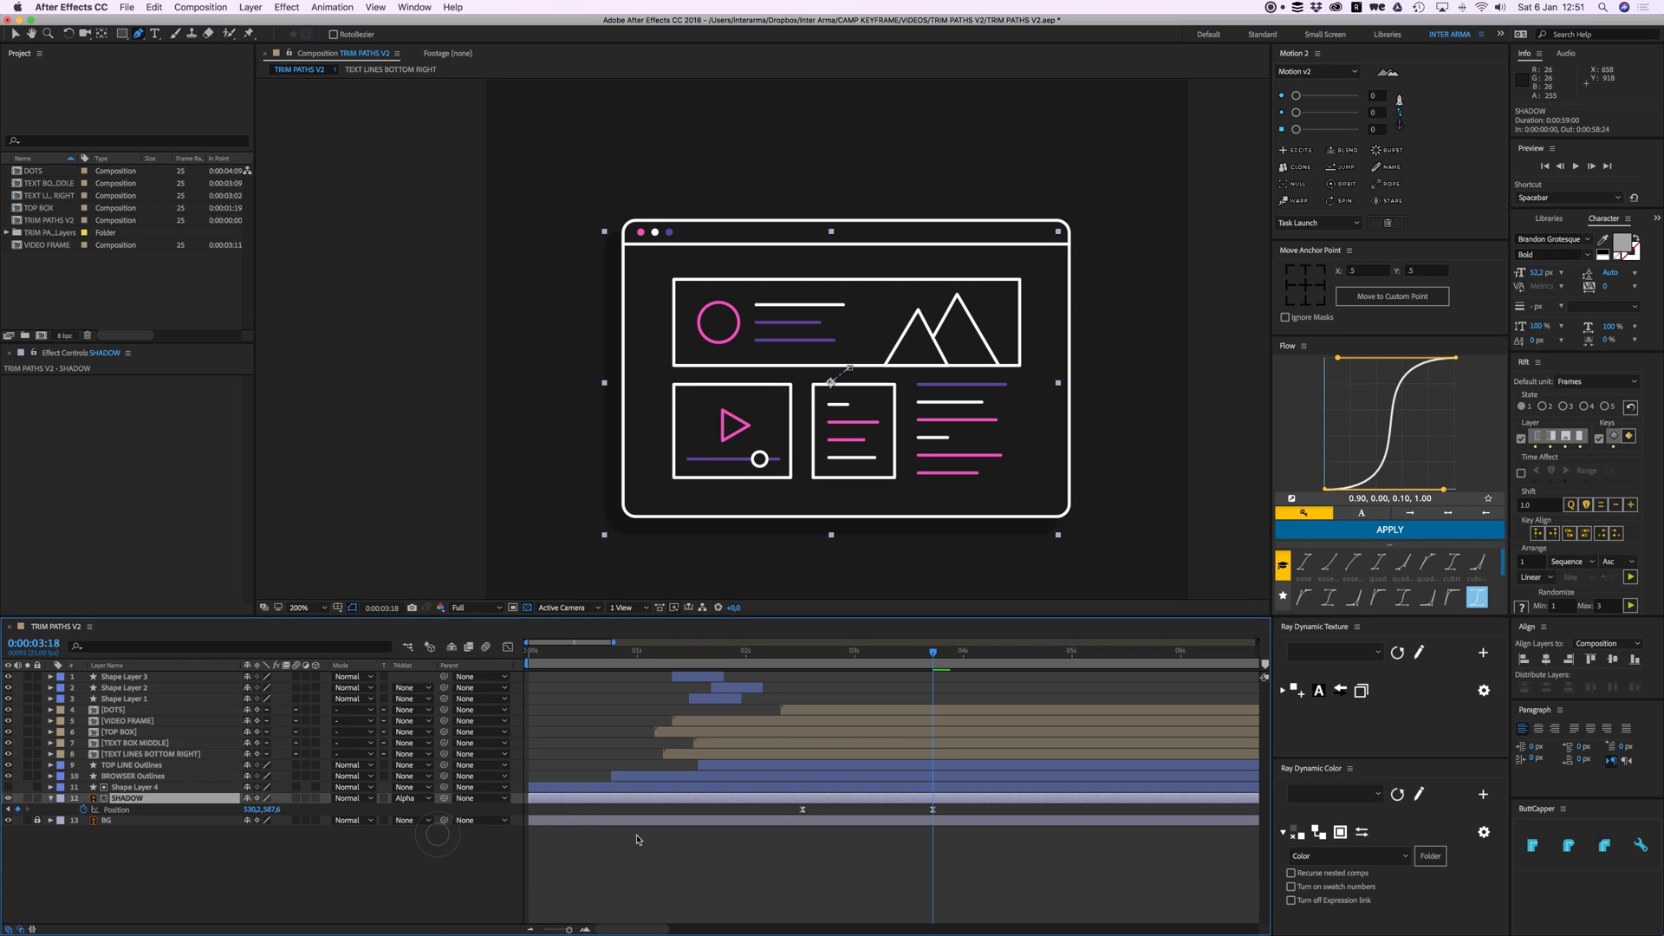
click(666, 855)
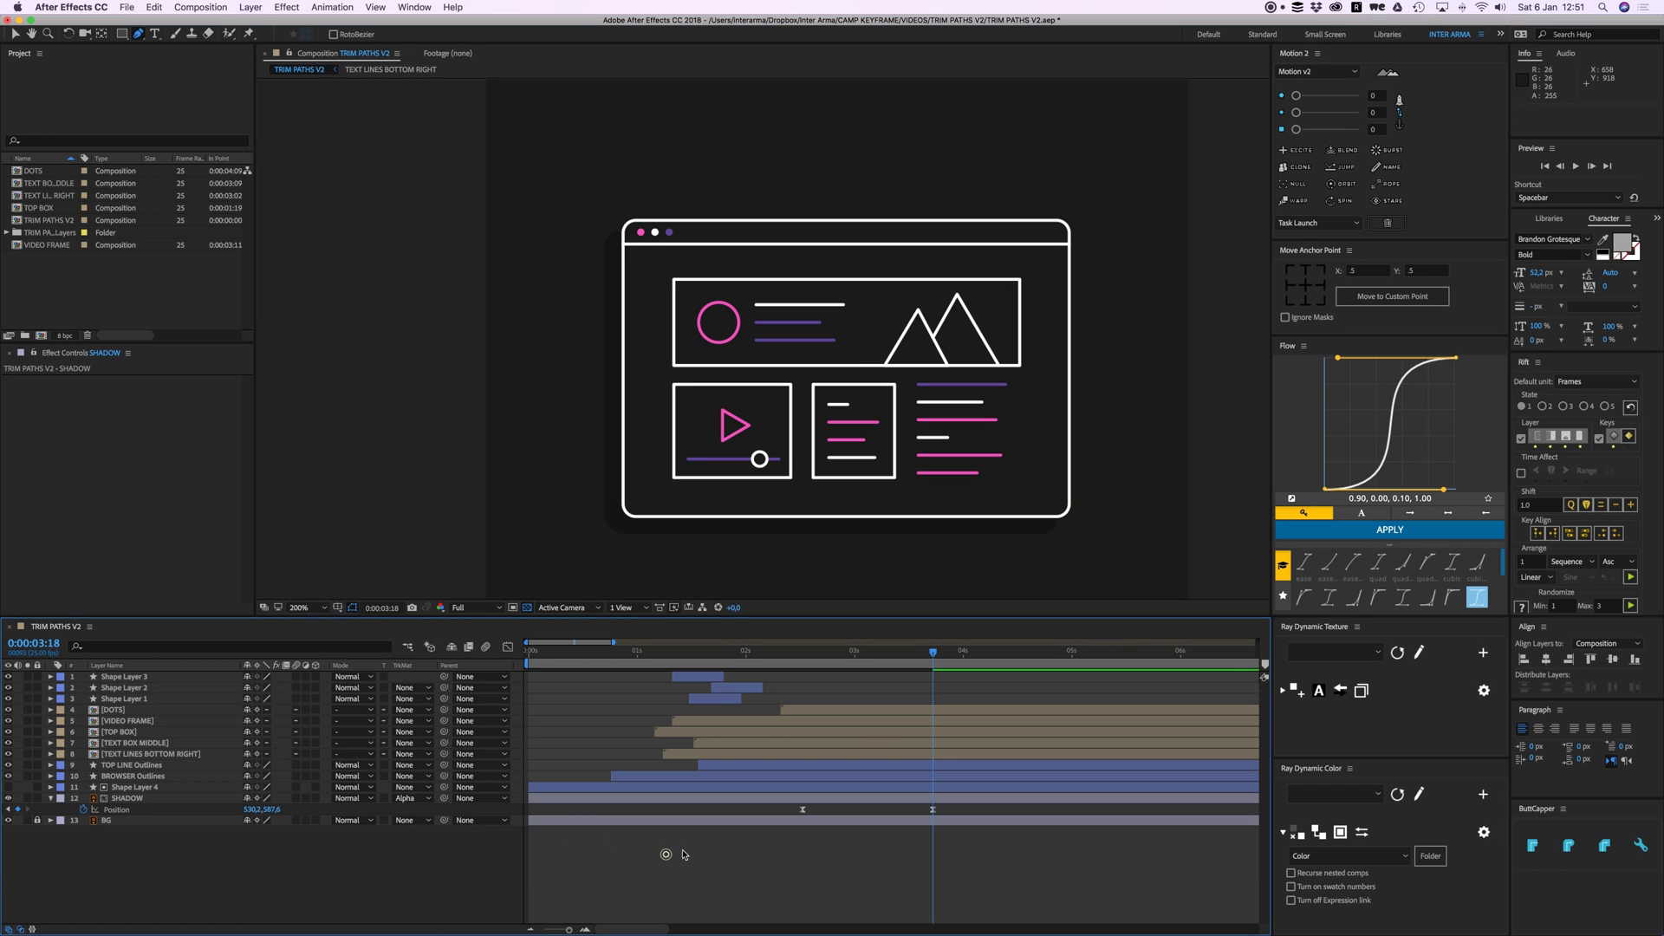
click(137, 797)
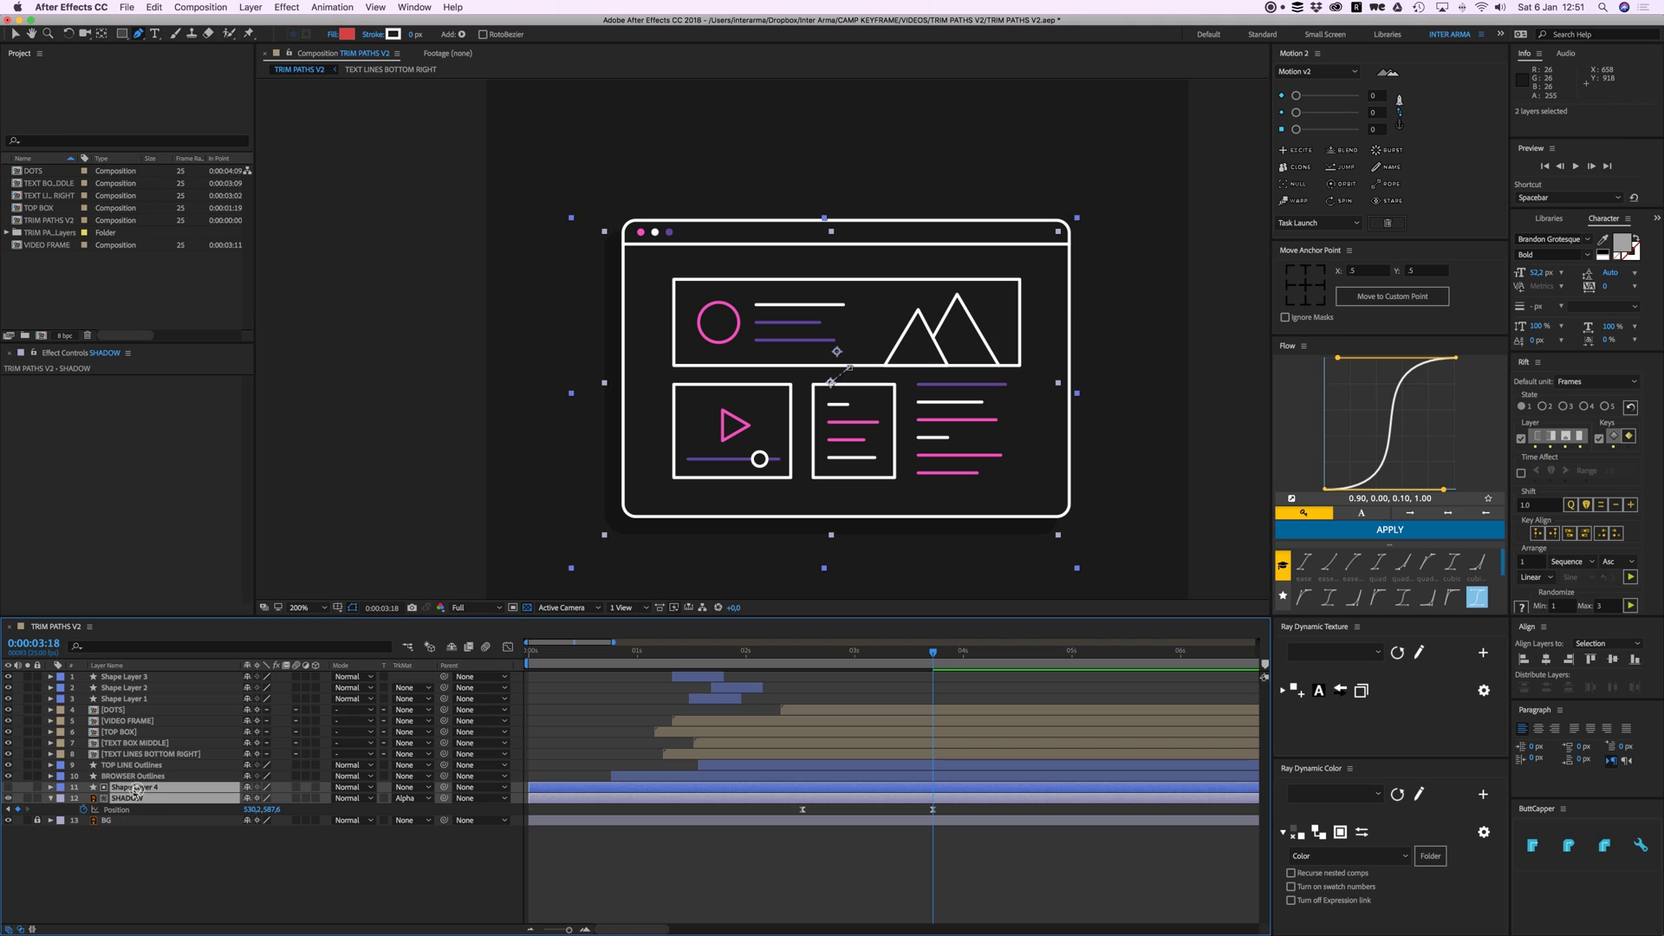
click(130, 776)
click(737, 874)
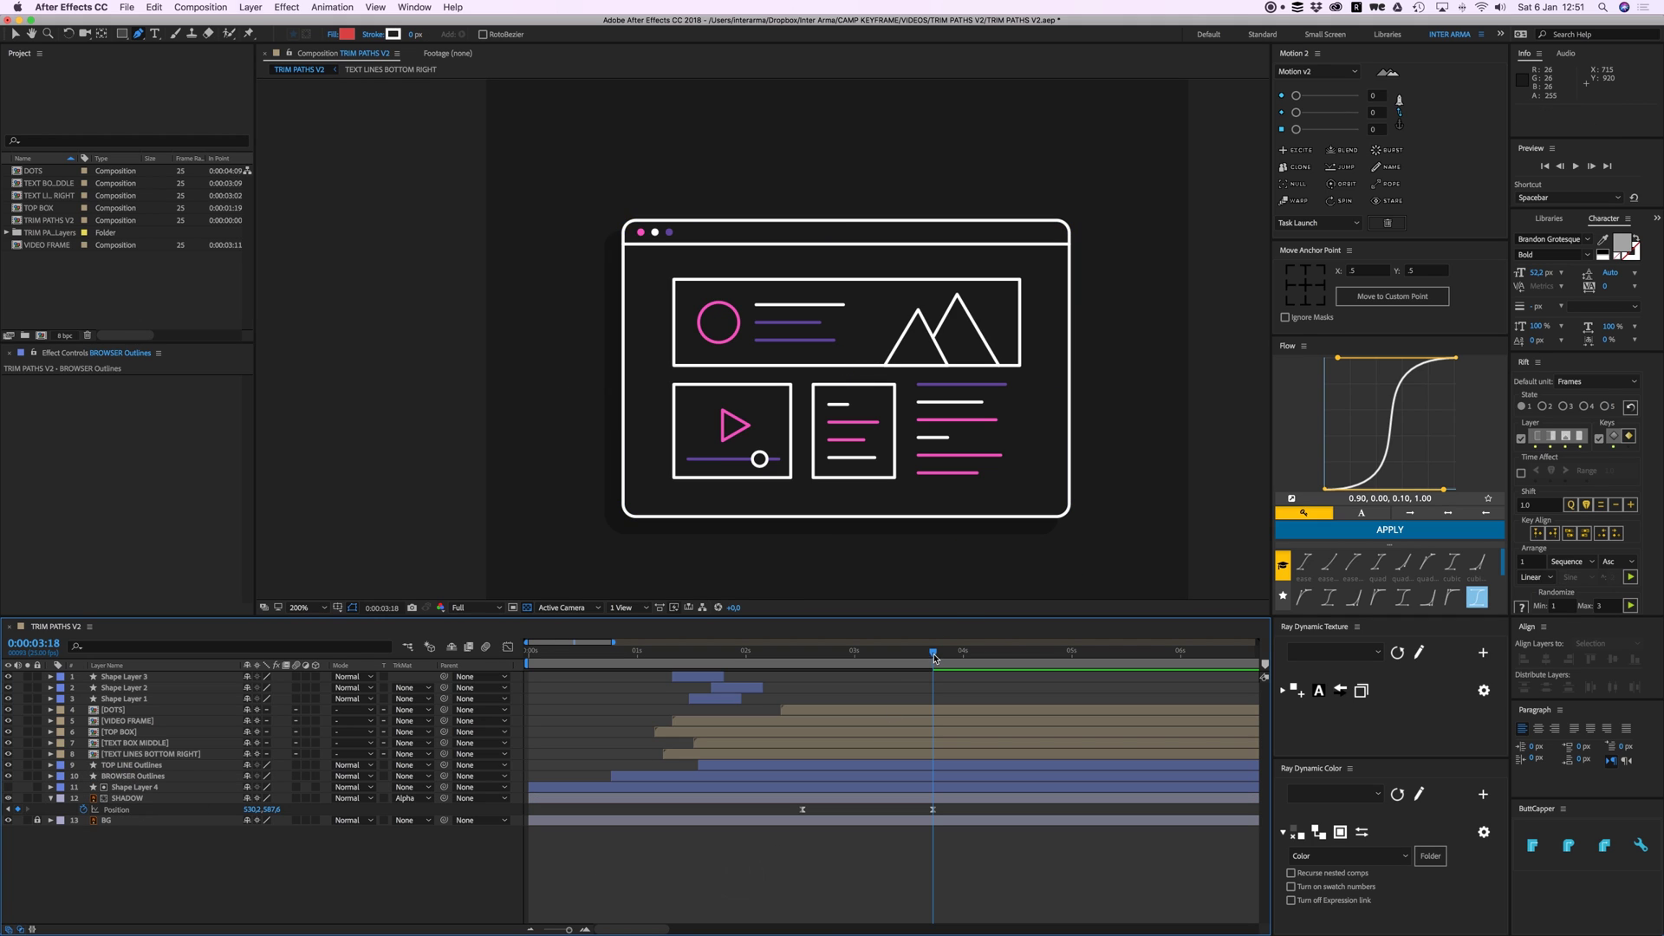
Step: Trim the starts of Shape Layer 4 and SHADOW together to the first SHADOW Position keyframe
mouse_move(924, 662)
mouse_down()
mouse_move(847, 665)
mouse_move(933, 664)
mouse_up()
click(840, 793)
shift+click(839, 789)
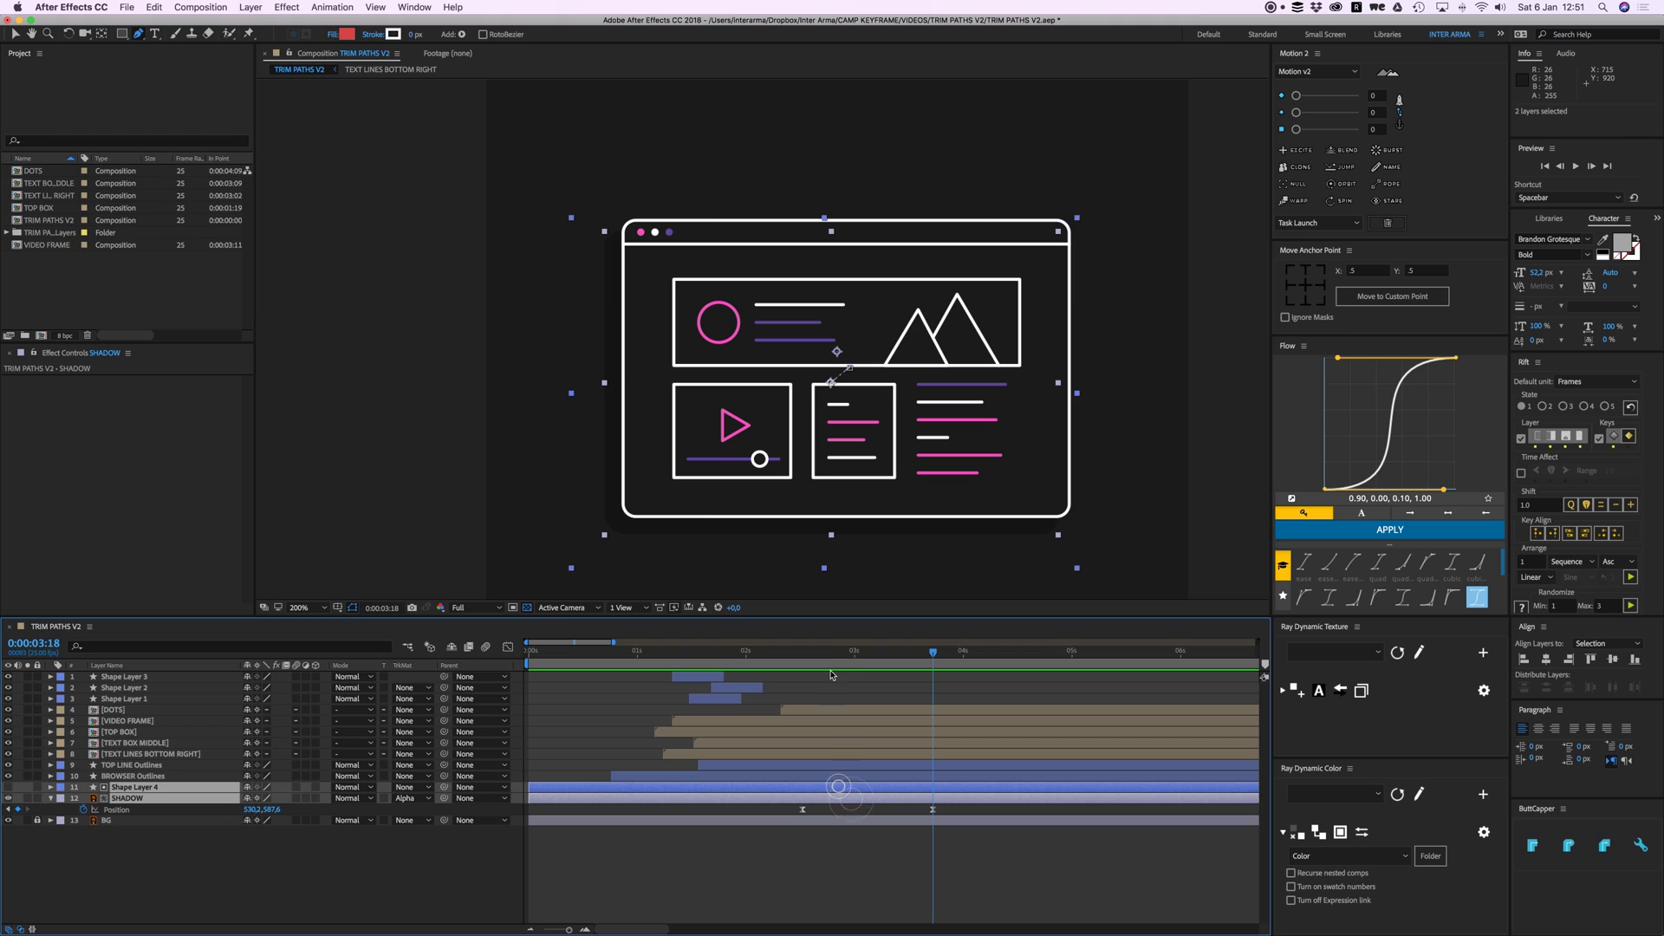
drag(832, 664, 684, 666)
key(alt+bracketleft)
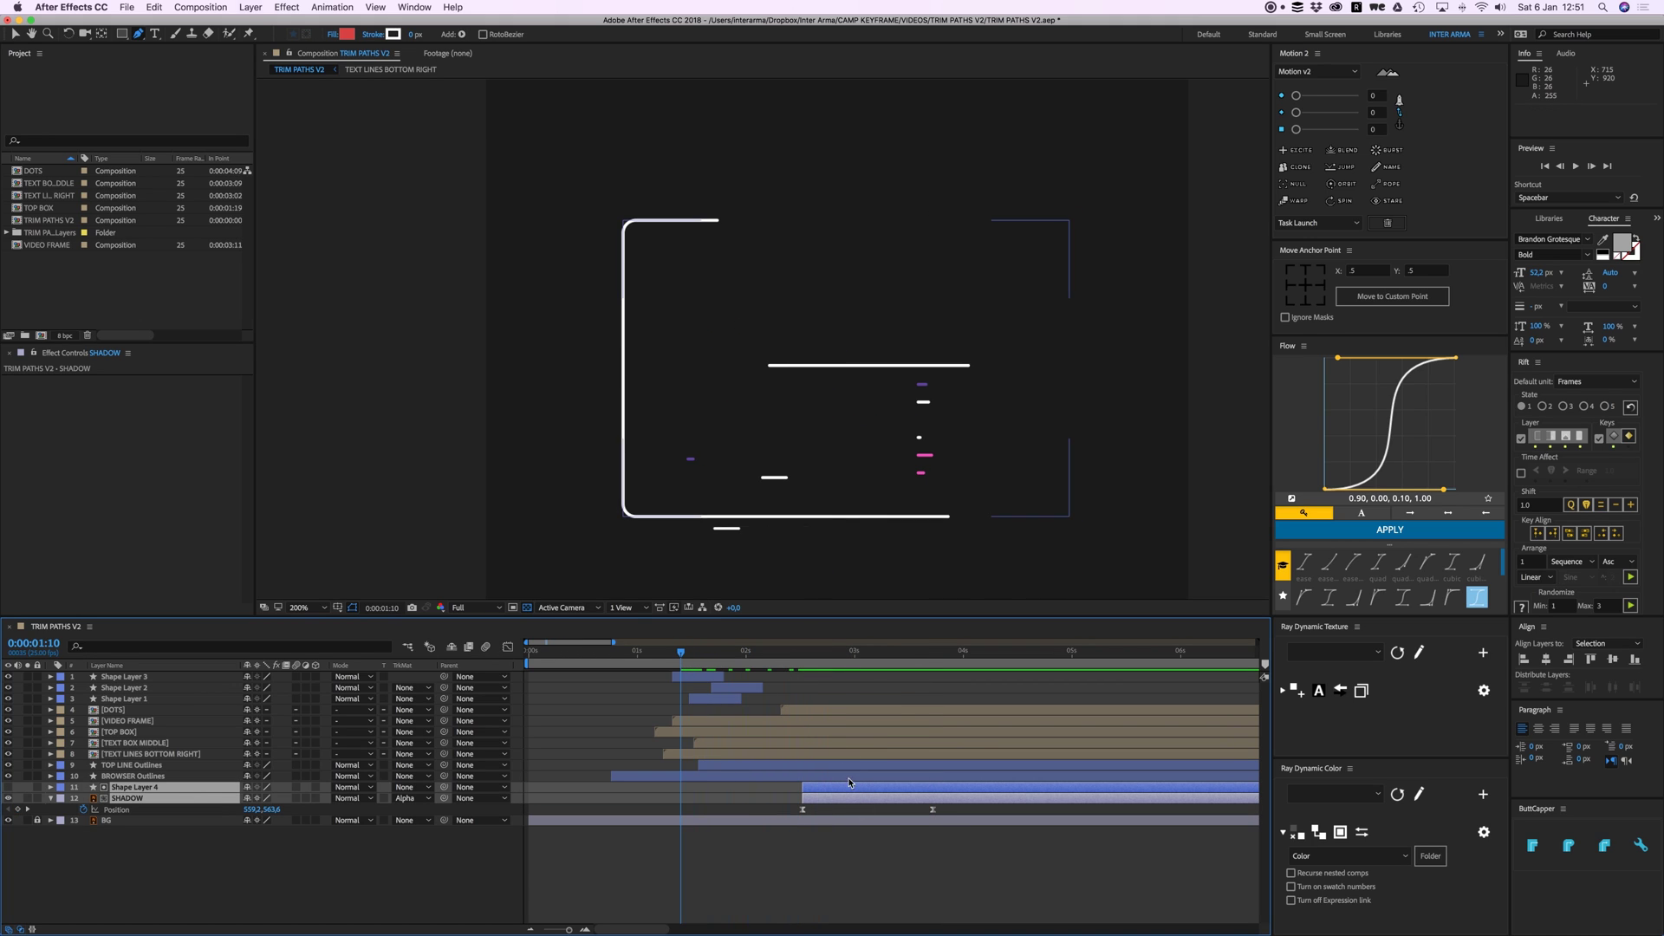
Step: Shift Shape Layer 4 and SHADOW earlier together to start with TOP LINE Outlines, and preview the animation
drag(858, 796, 754, 796)
key(space)
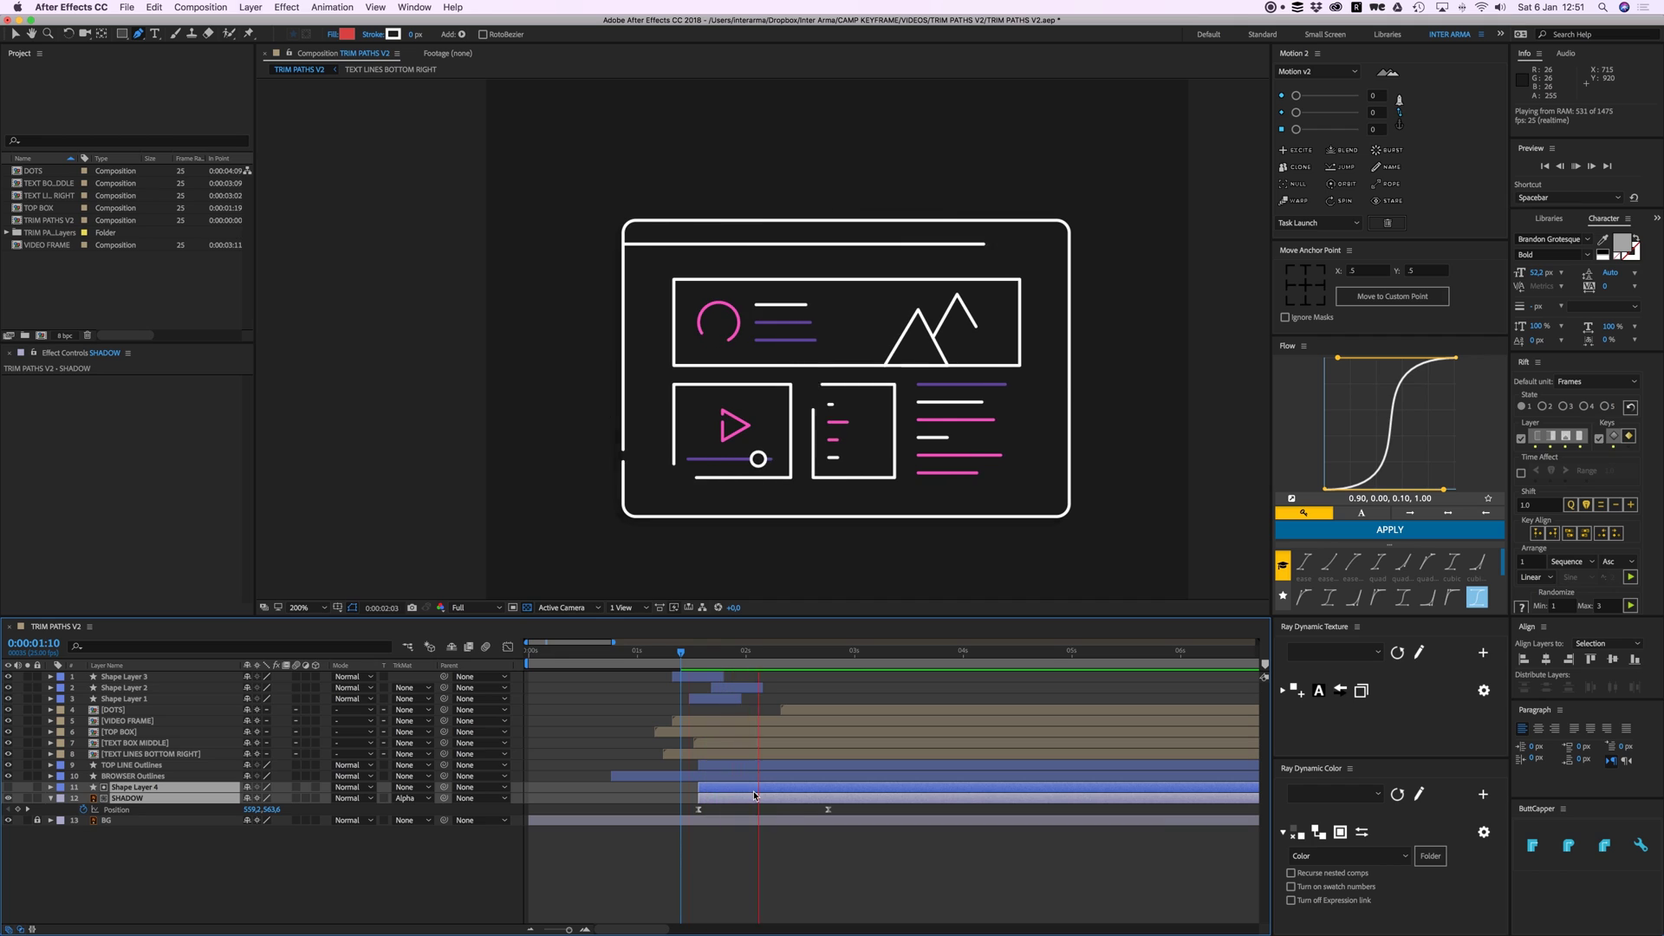
click(824, 833)
key(comma)
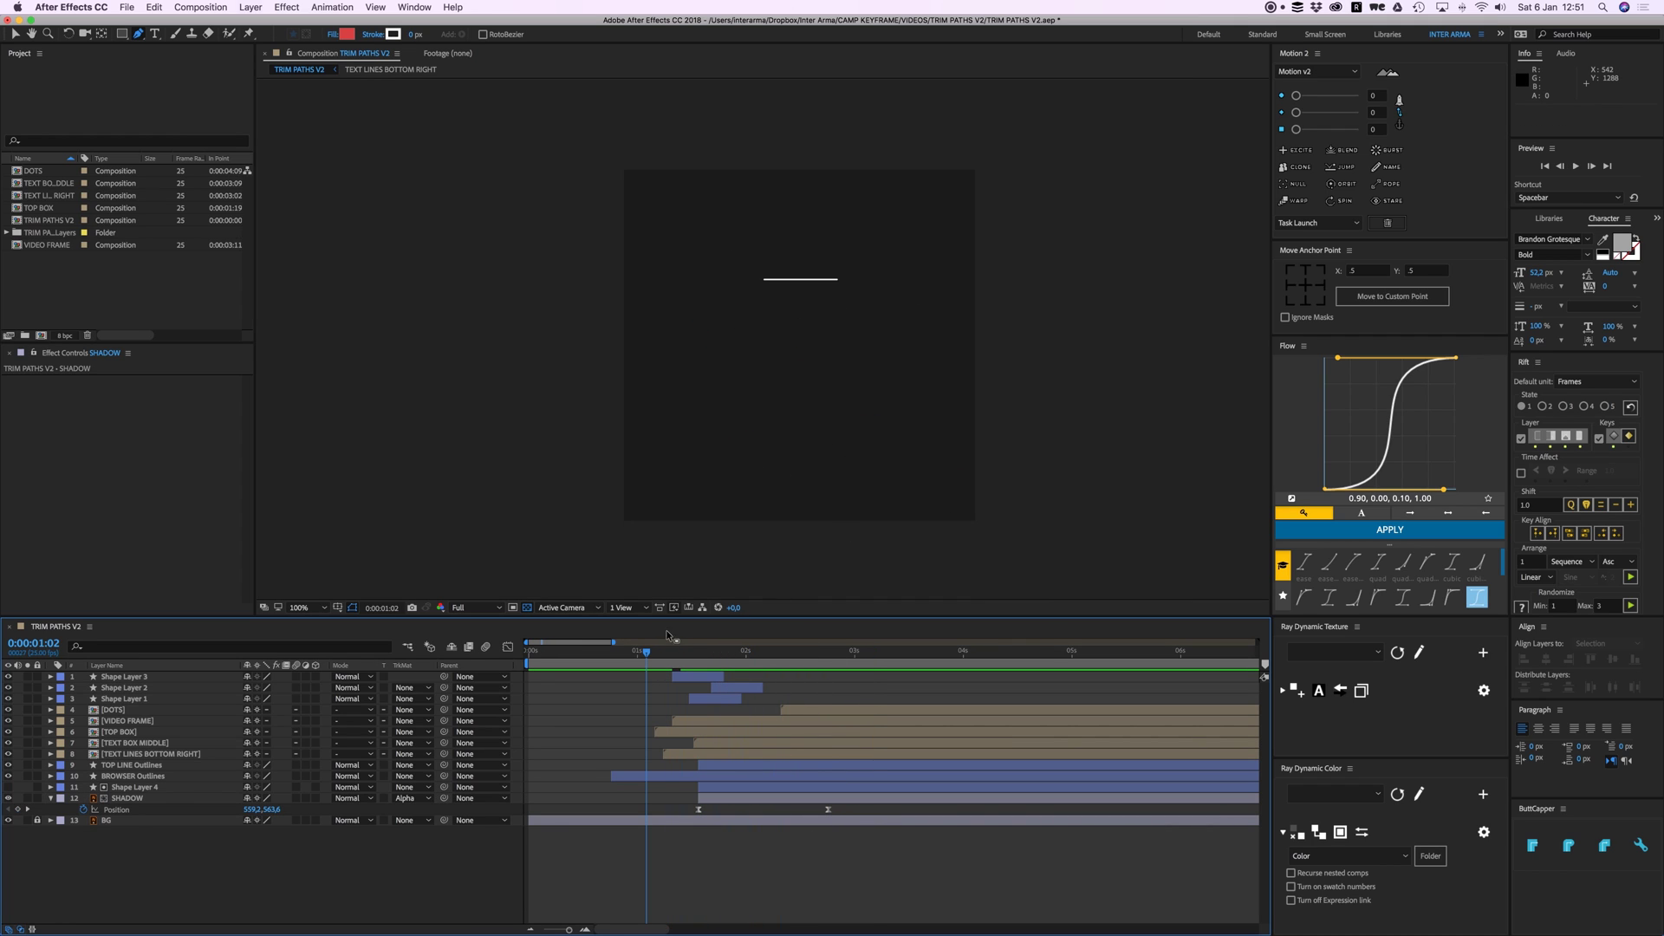
Step: Preview the animation from 0:00:00:15 and inspect the shadow and the layers it moves with up close
drag(645, 653, 563, 655)
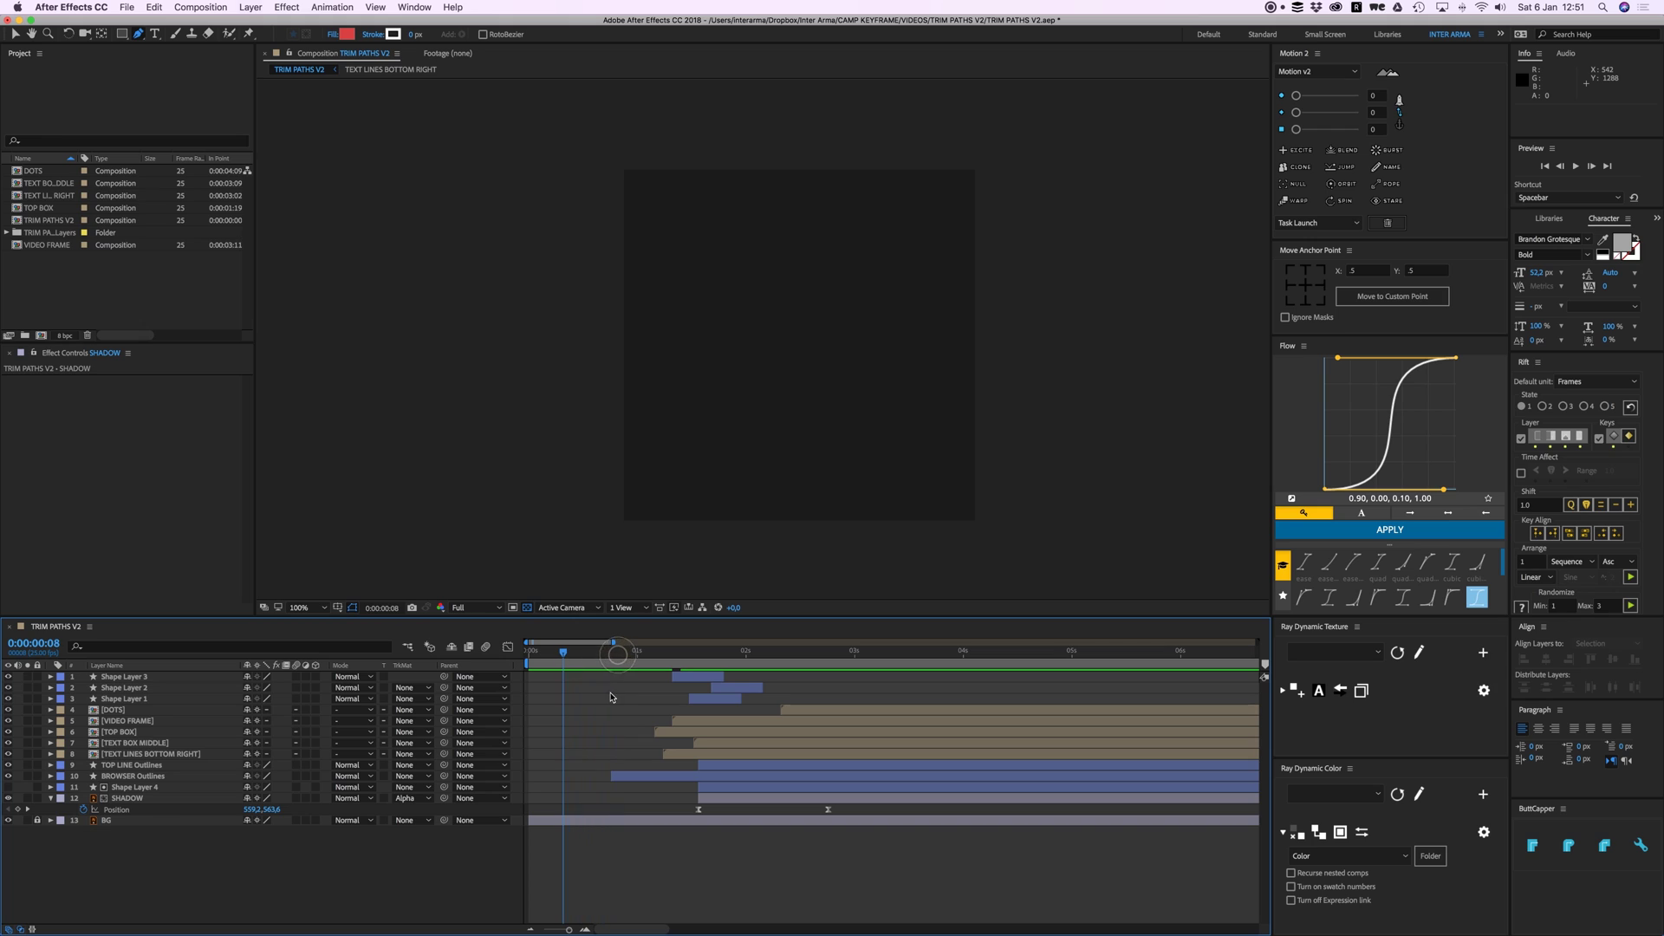
click(594, 655)
key(space)
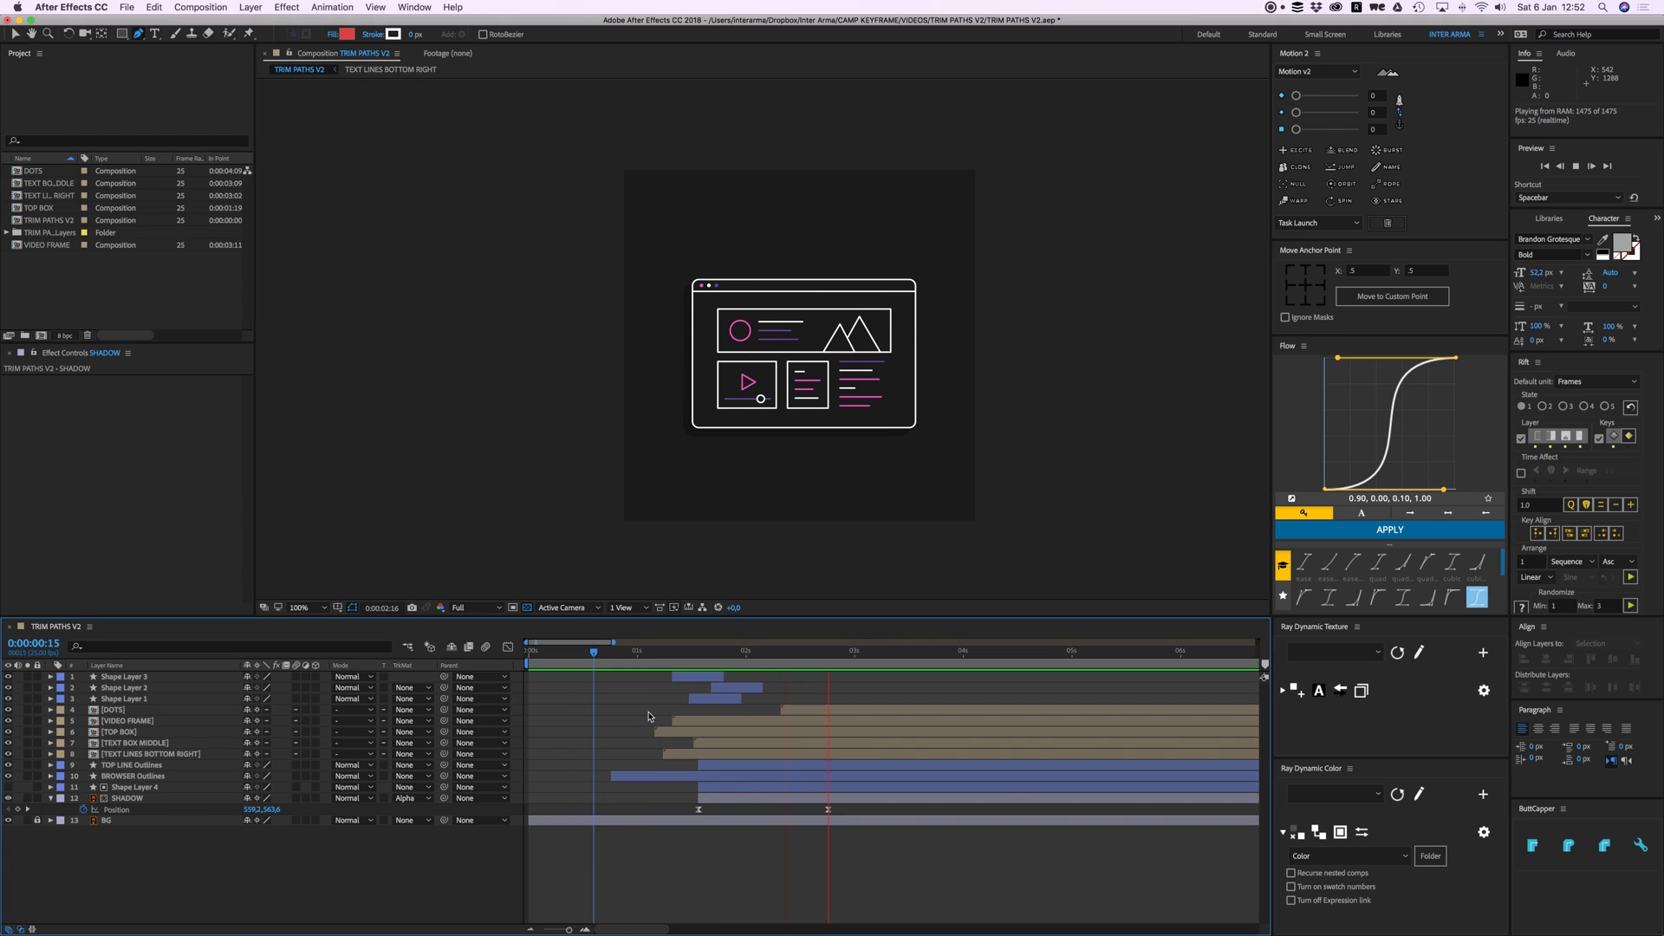
key(space)
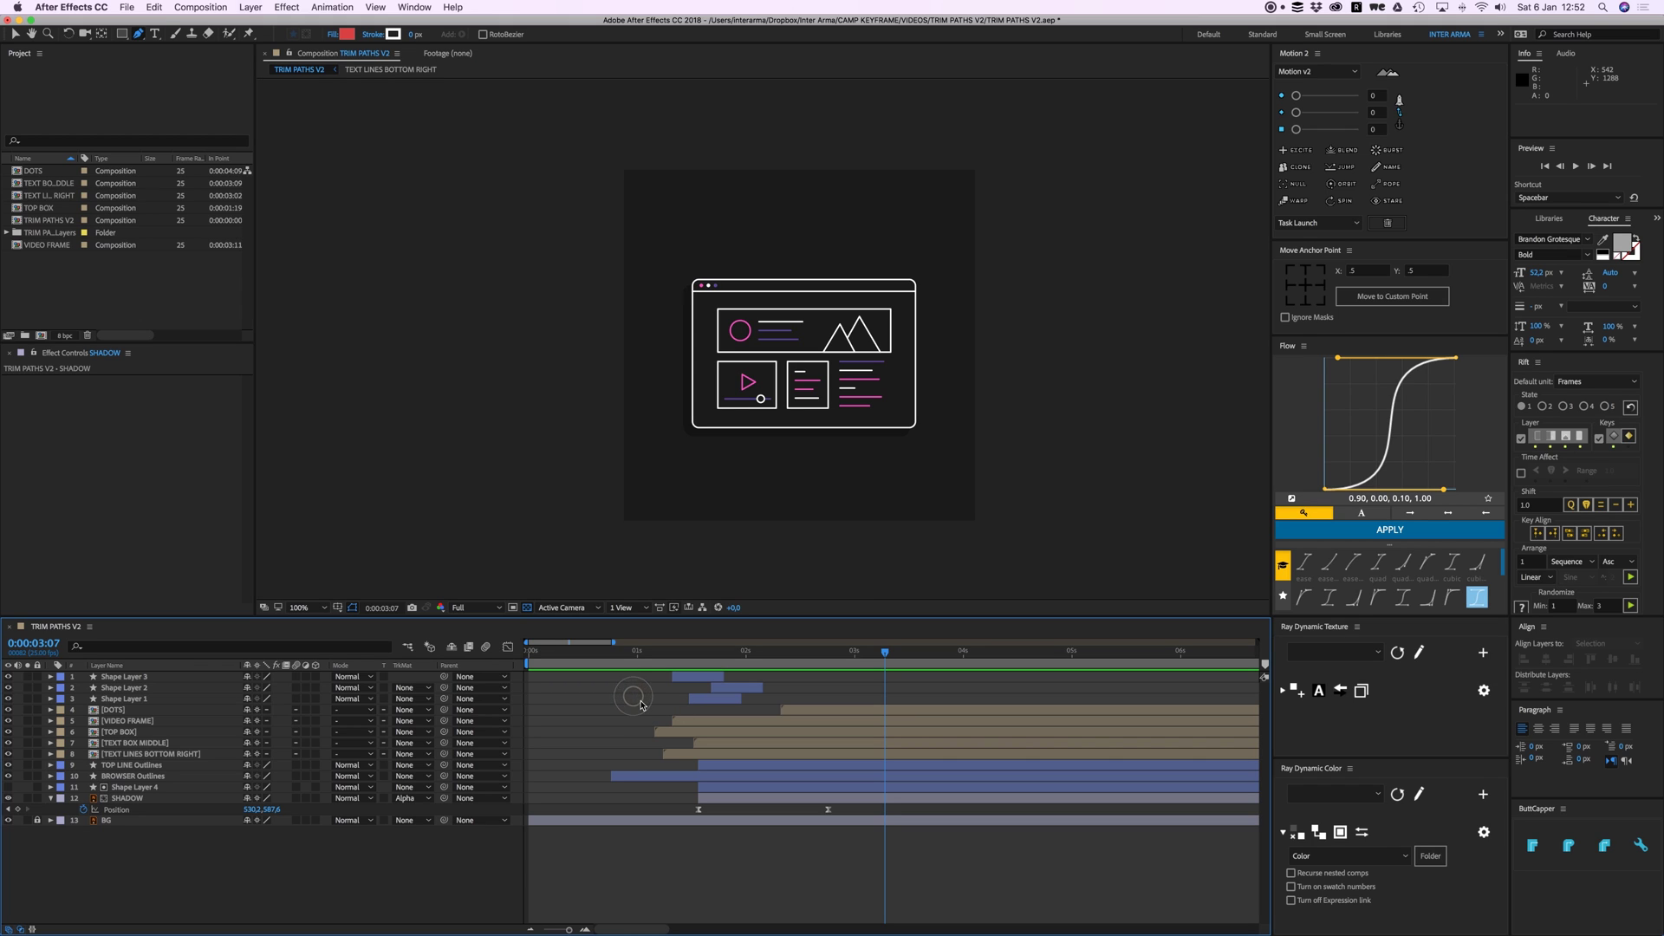
scroll(823, 433, up, 3)
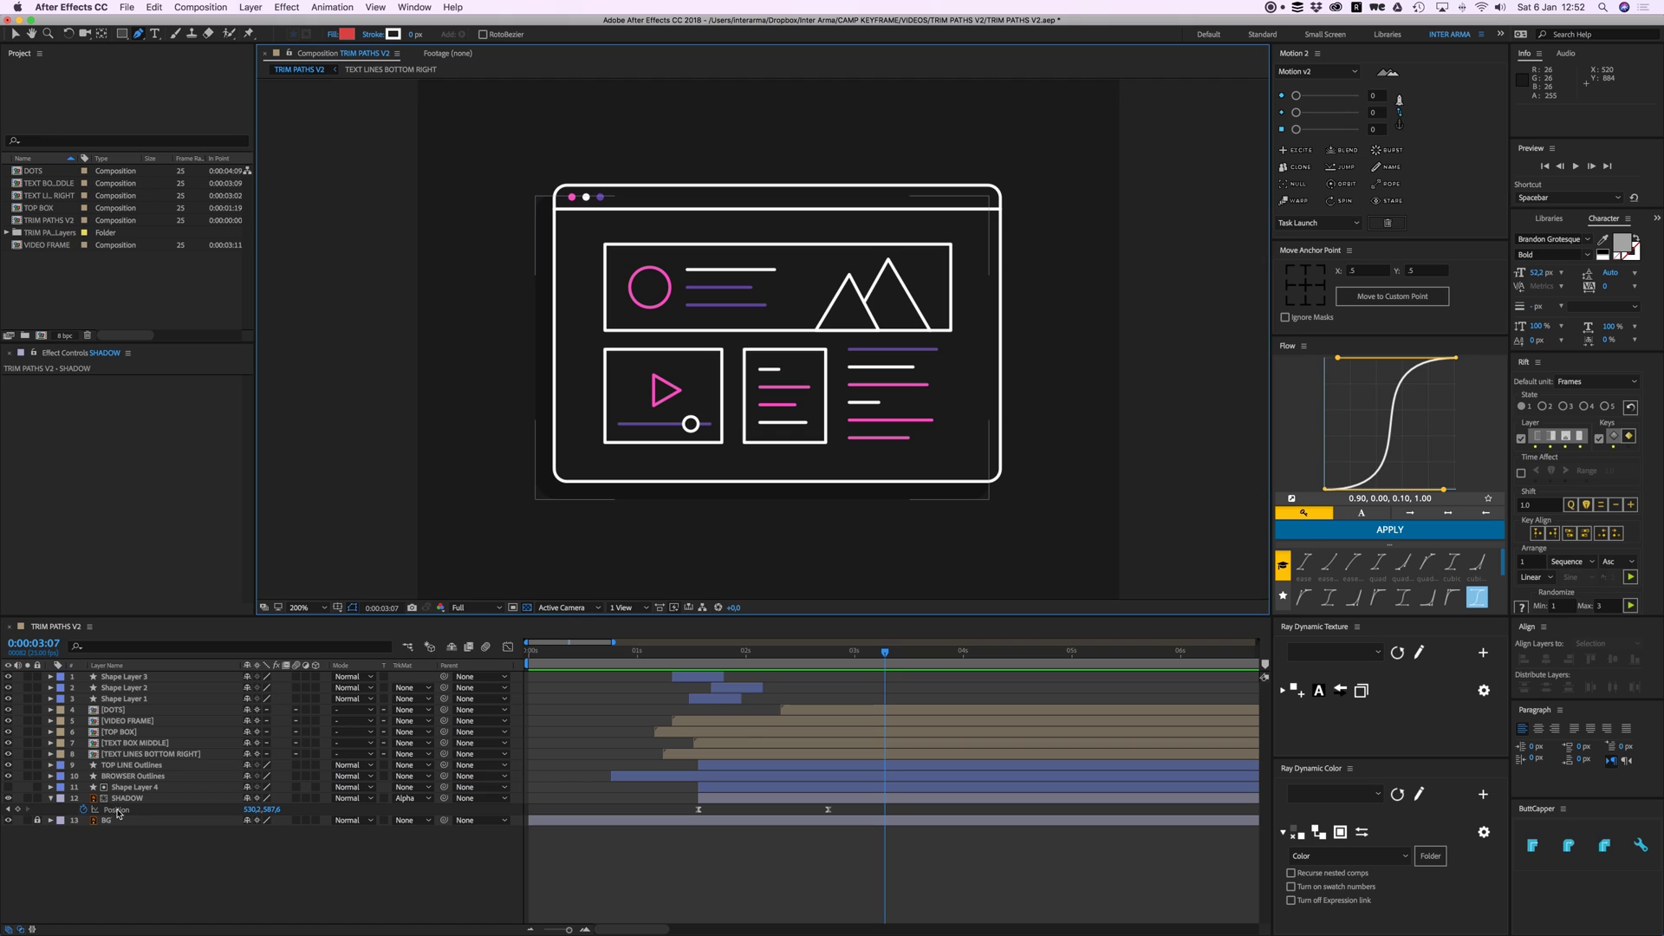
shift+click(129, 676)
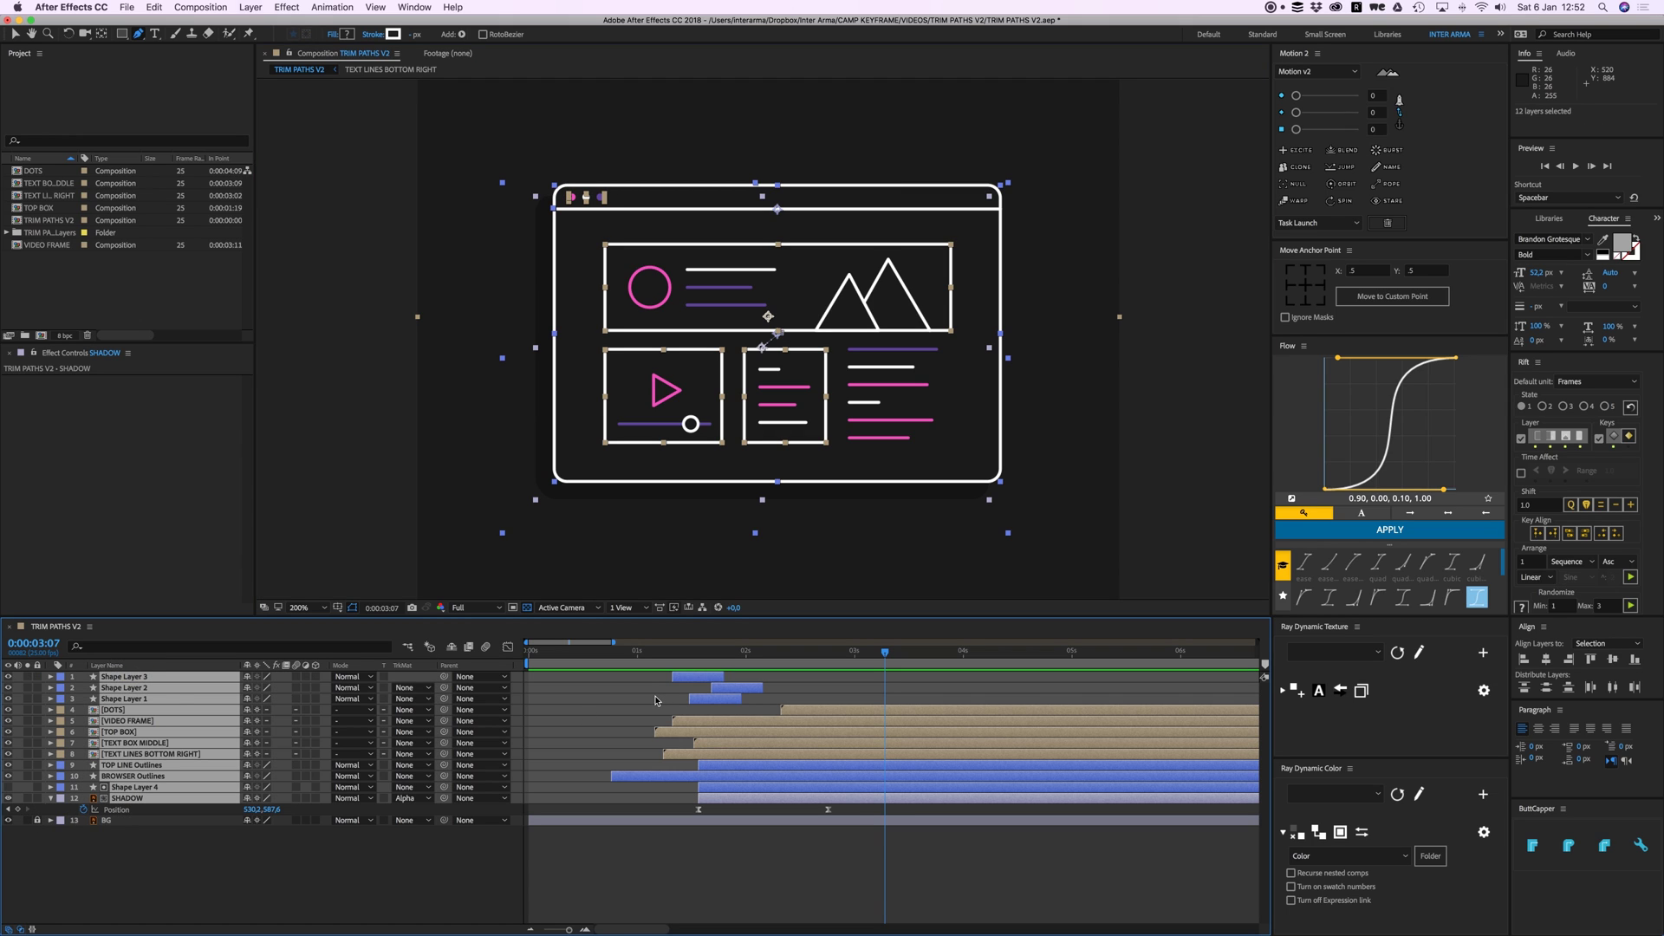
click(597, 712)
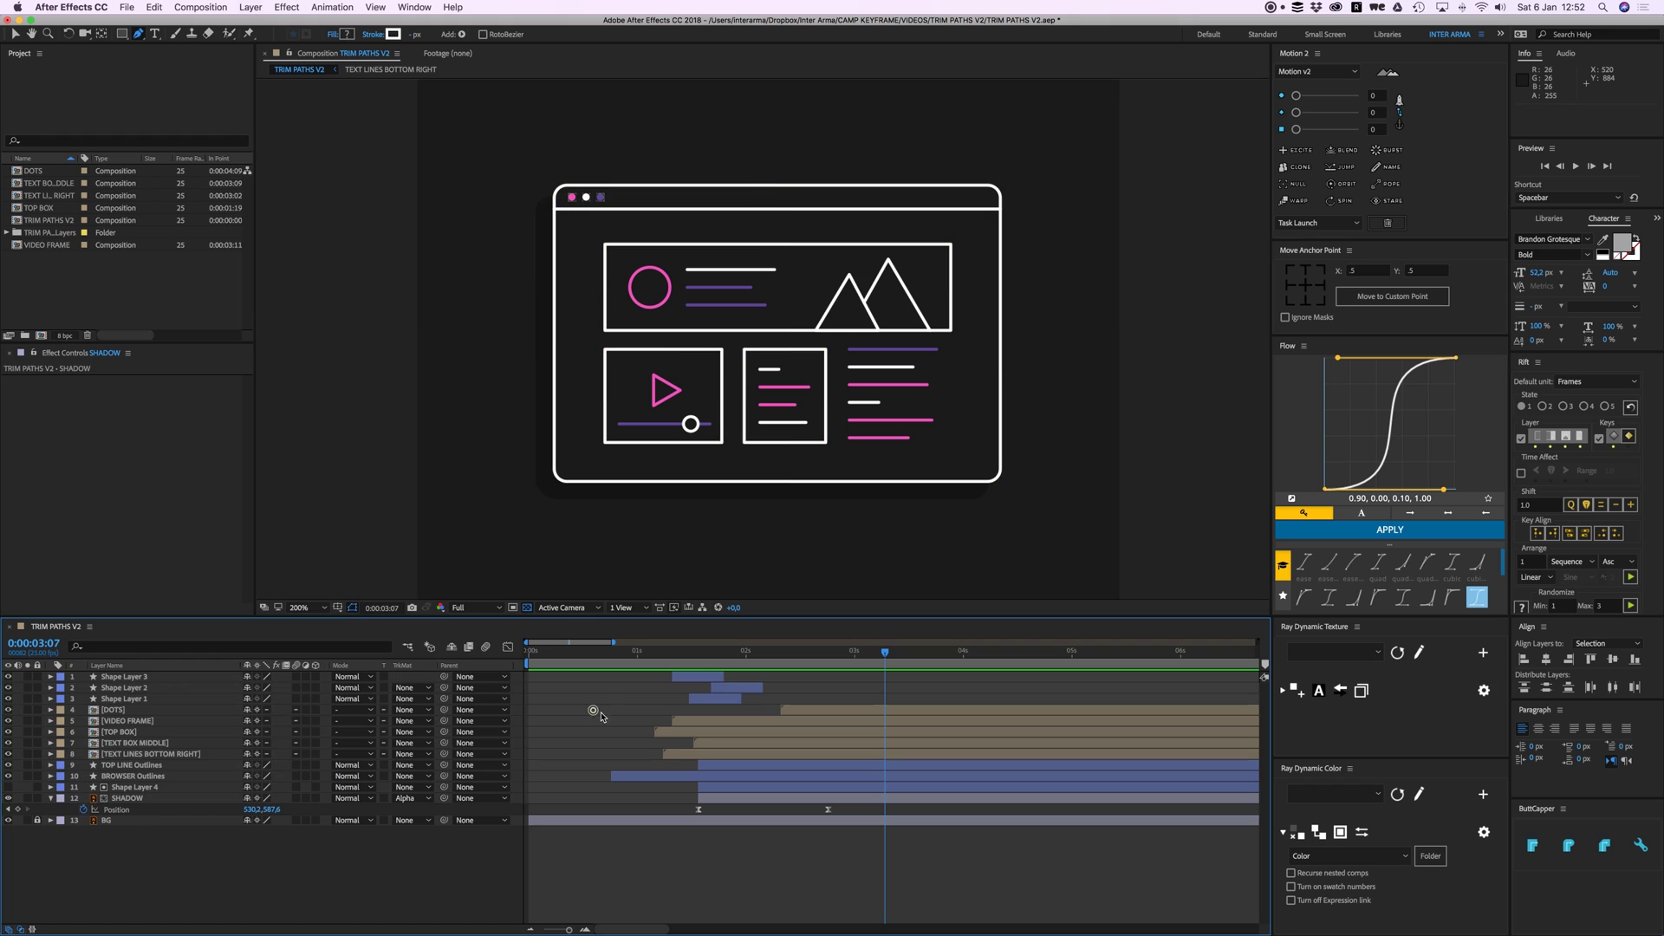
Step: Add a new null object layer at the top of the TRIM PATHS V2 composition
key(comma)
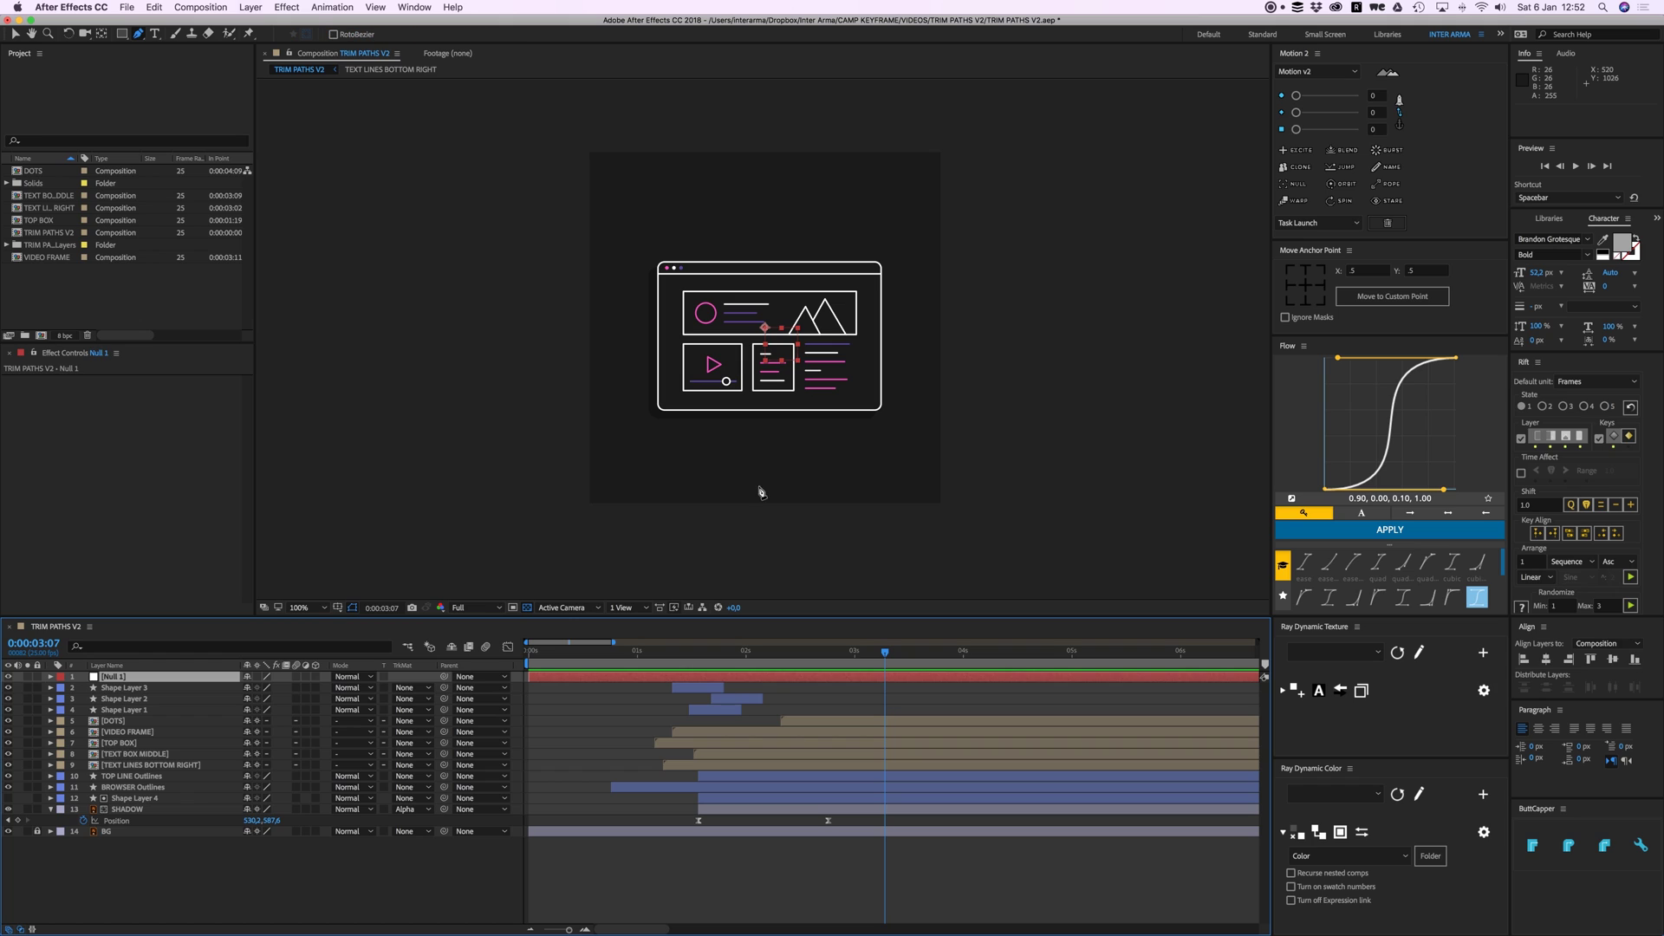
key(super+z)
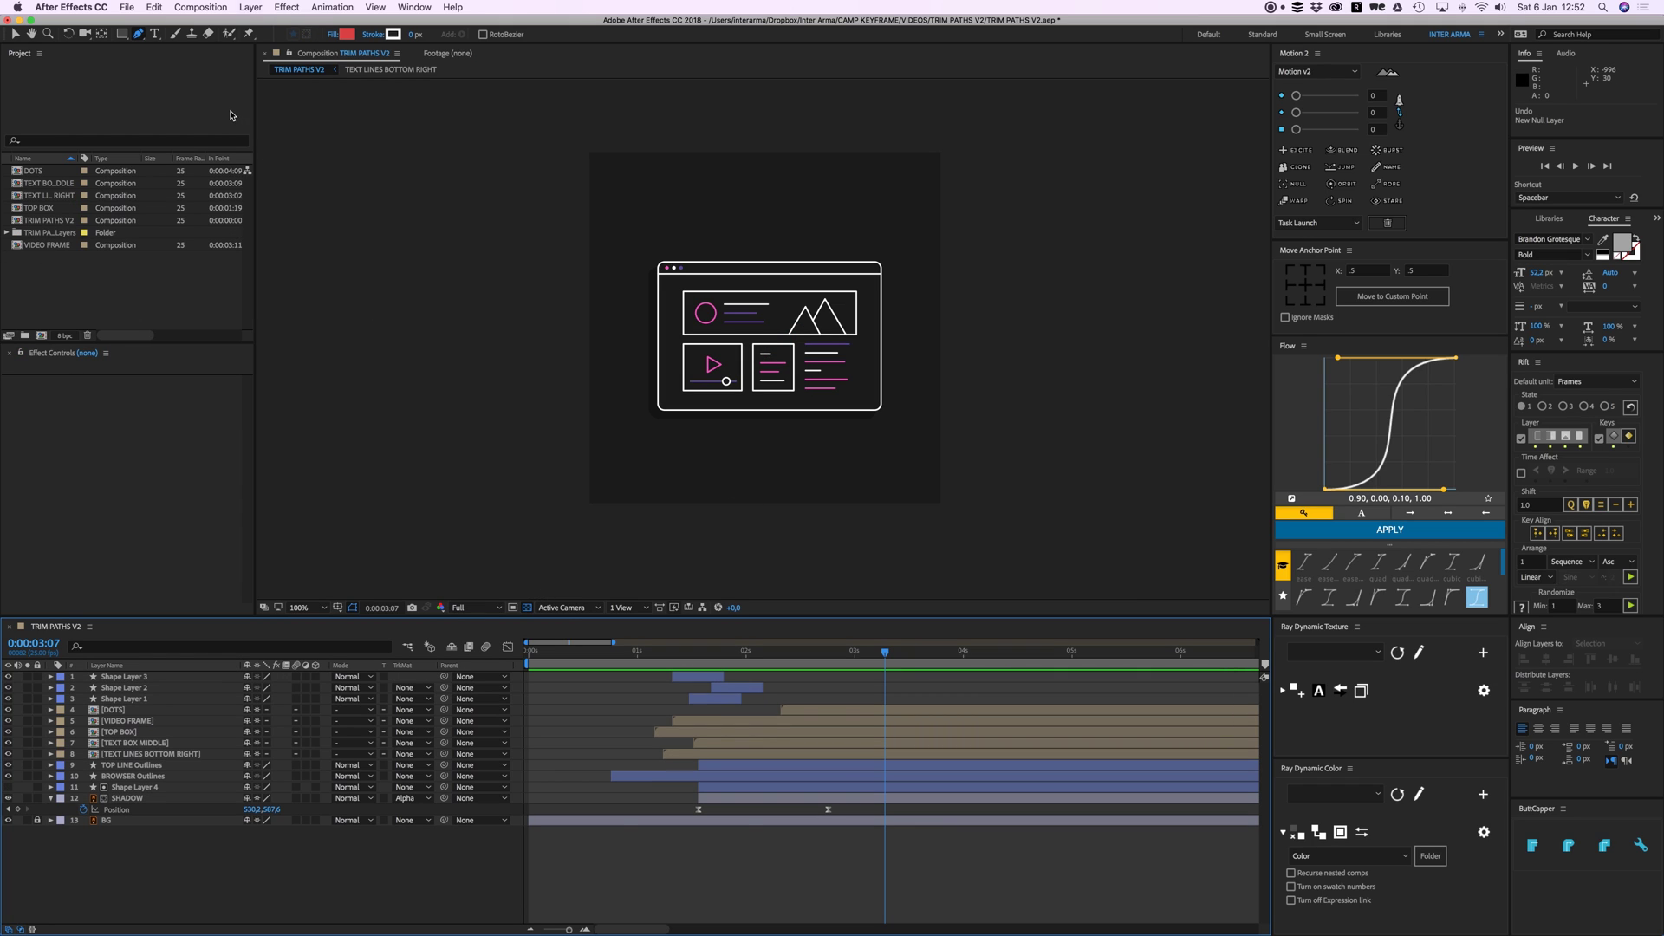
click(251, 8)
mouse_move(364, 23)
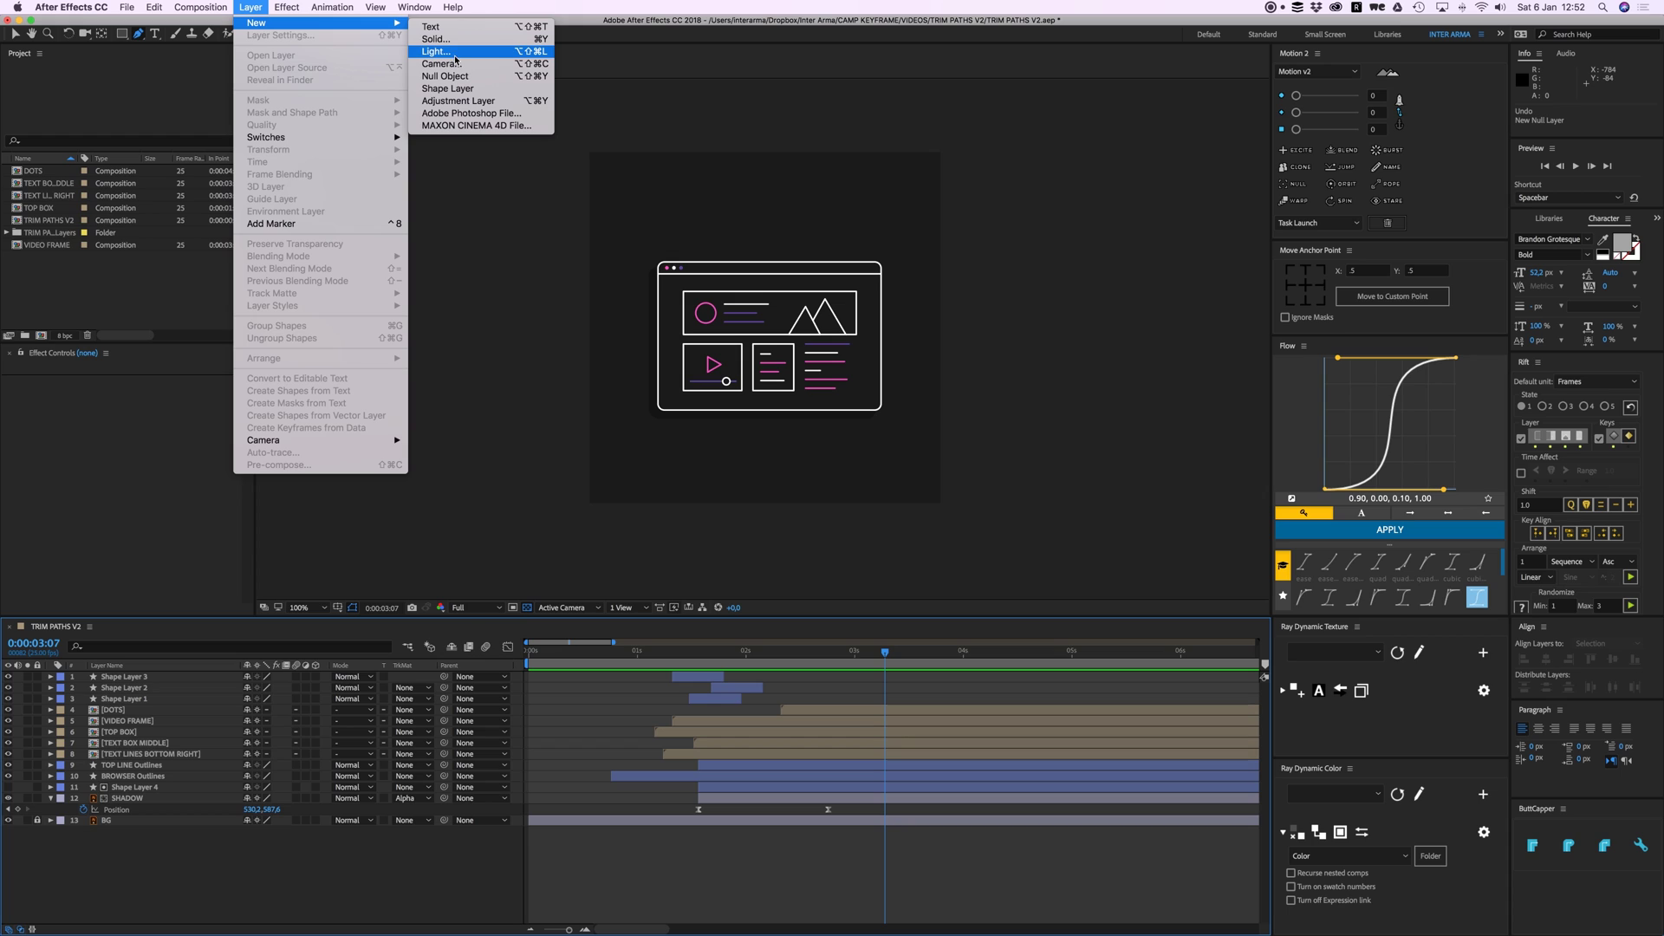
click(445, 76)
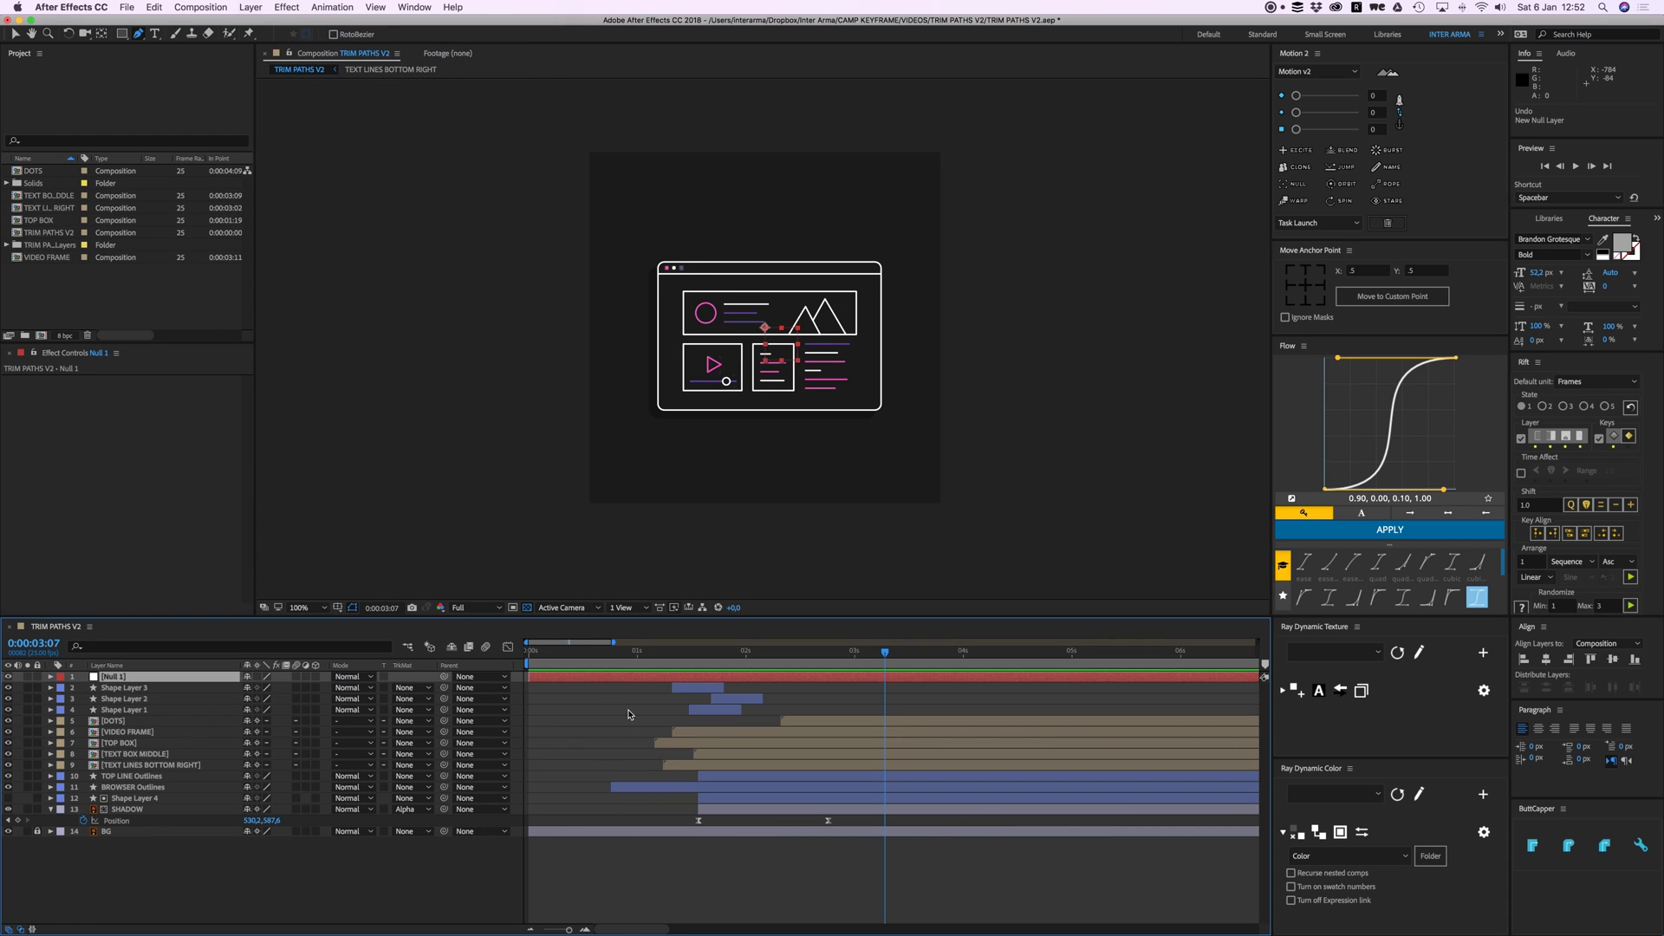
Step: Parent all layers from Shape Layer 3 down to SHADOW to the null, and select the null
click(160, 691)
shift+click(137, 810)
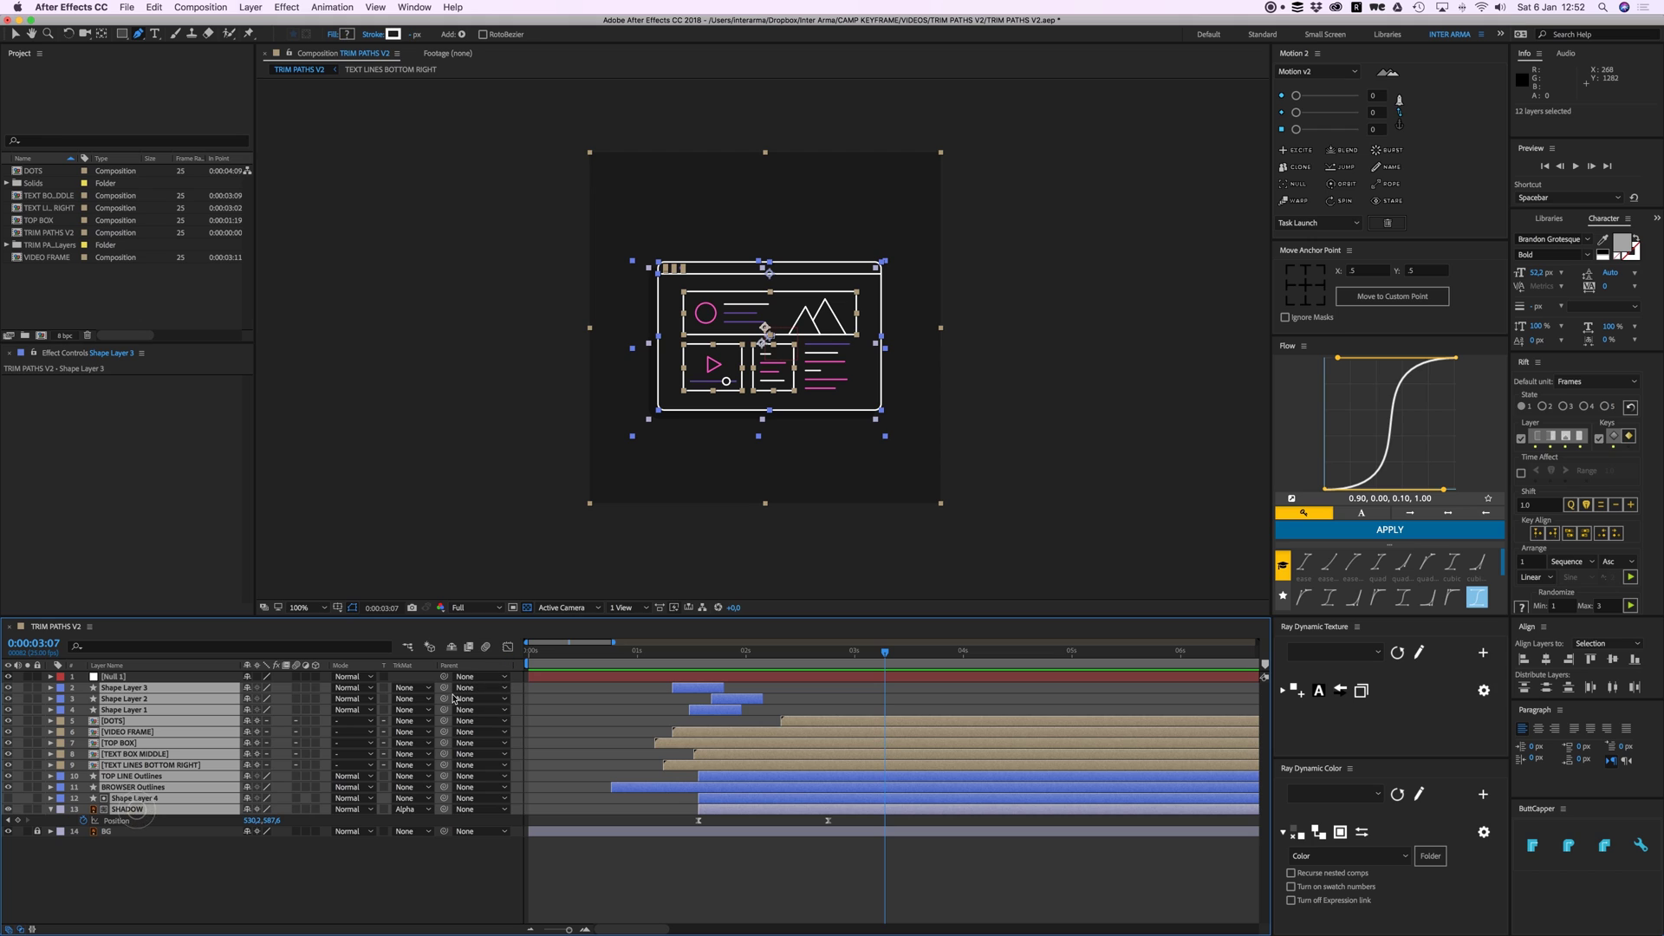
drag(445, 689, 128, 681)
click(559, 709)
click(578, 675)
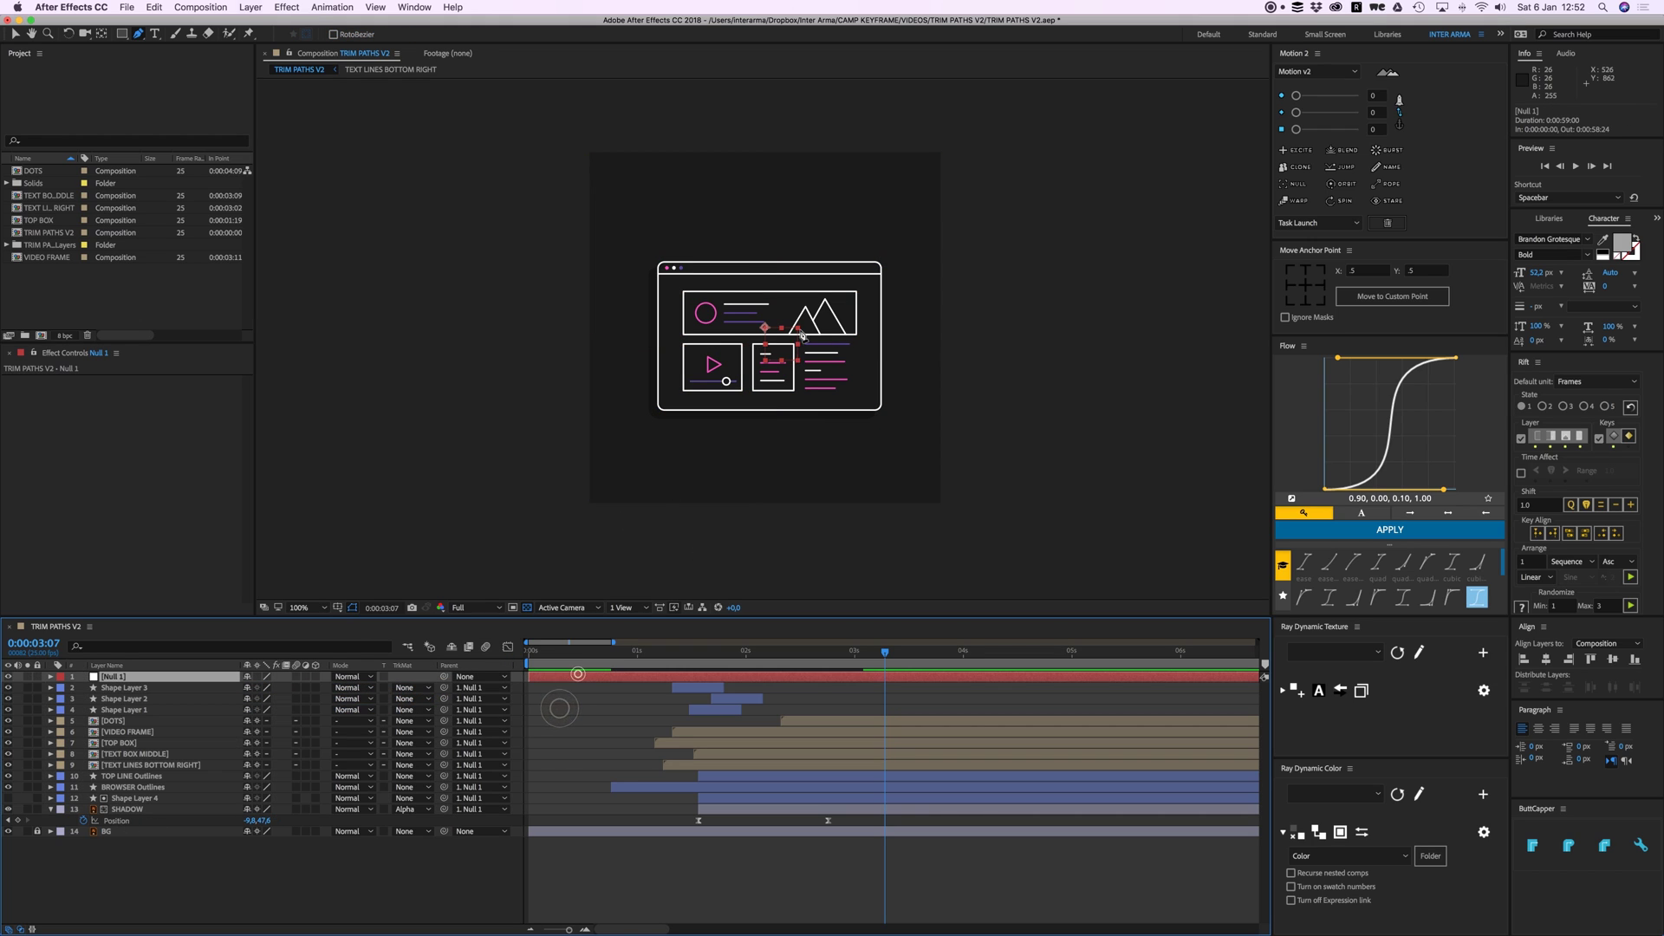
Step: Try moving the null in the composition with the Selection tool, and undo the change
click(769, 334)
key(ctrl+z)
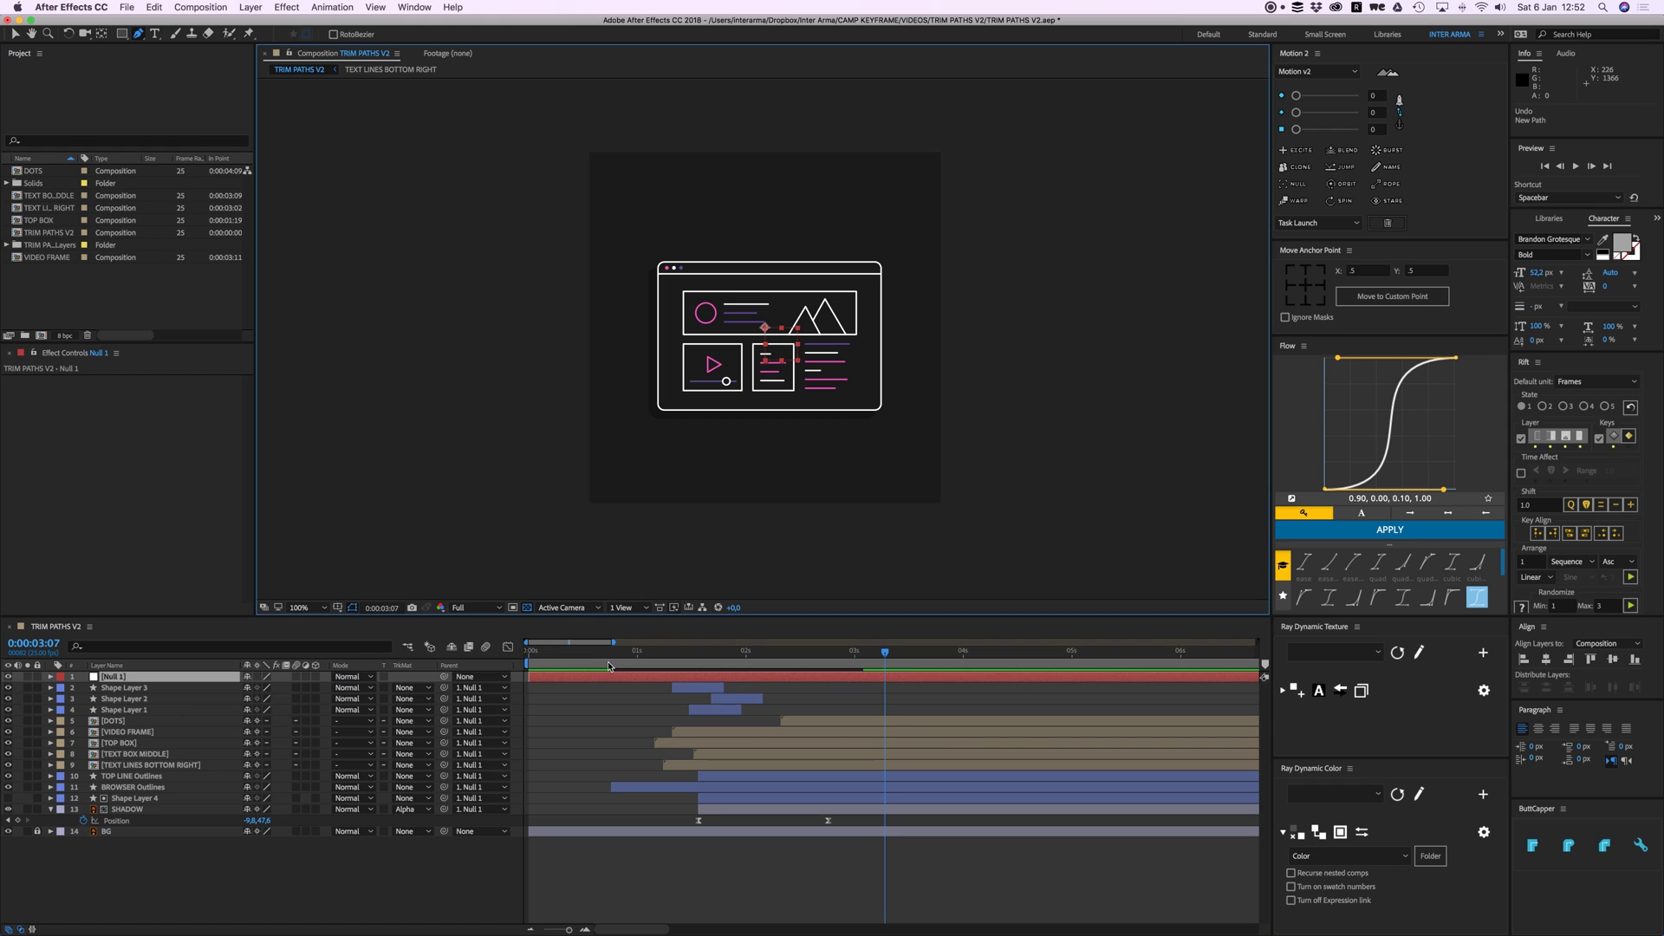
key(v)
drag(765, 322, 749, 330)
key(super+z)
Step: Keyframe the null's Scale from 80% at 0:00:01:02 to 100% at 0:00:02:07 and apply the 0.90, 0.00, 0.10, 1.00 ease
mouse_move(766, 656)
mouse_down()
mouse_move(676, 658)
mouse_move(780, 662)
mouse_up()
key(s)
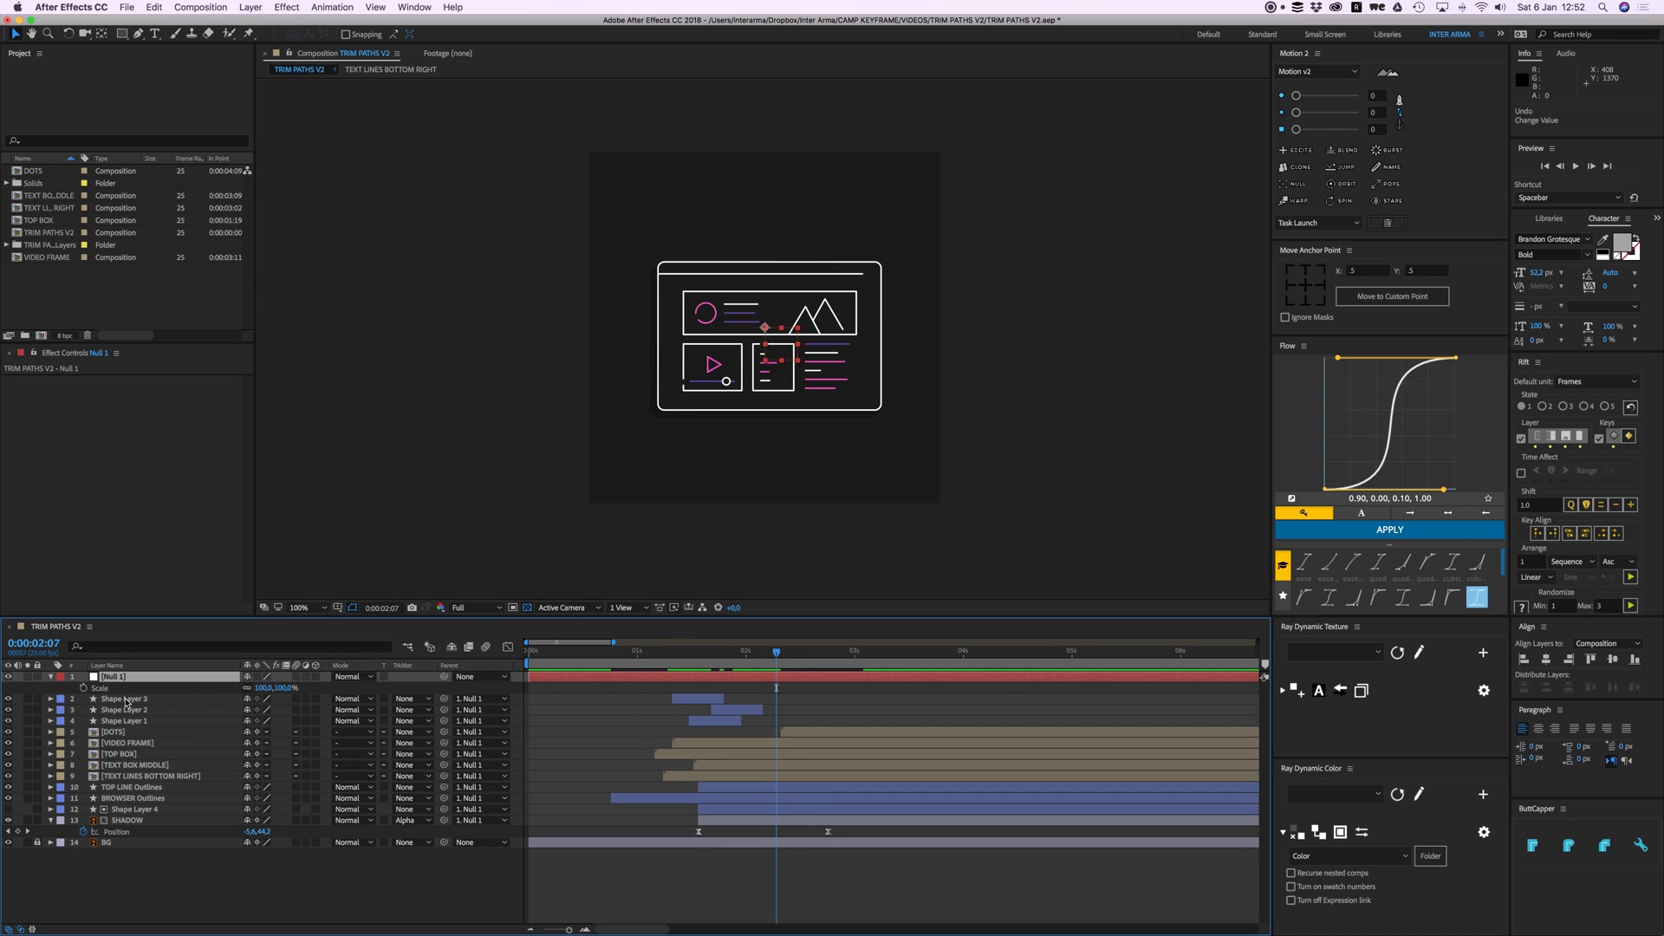
click(84, 688)
drag(772, 652, 649, 665)
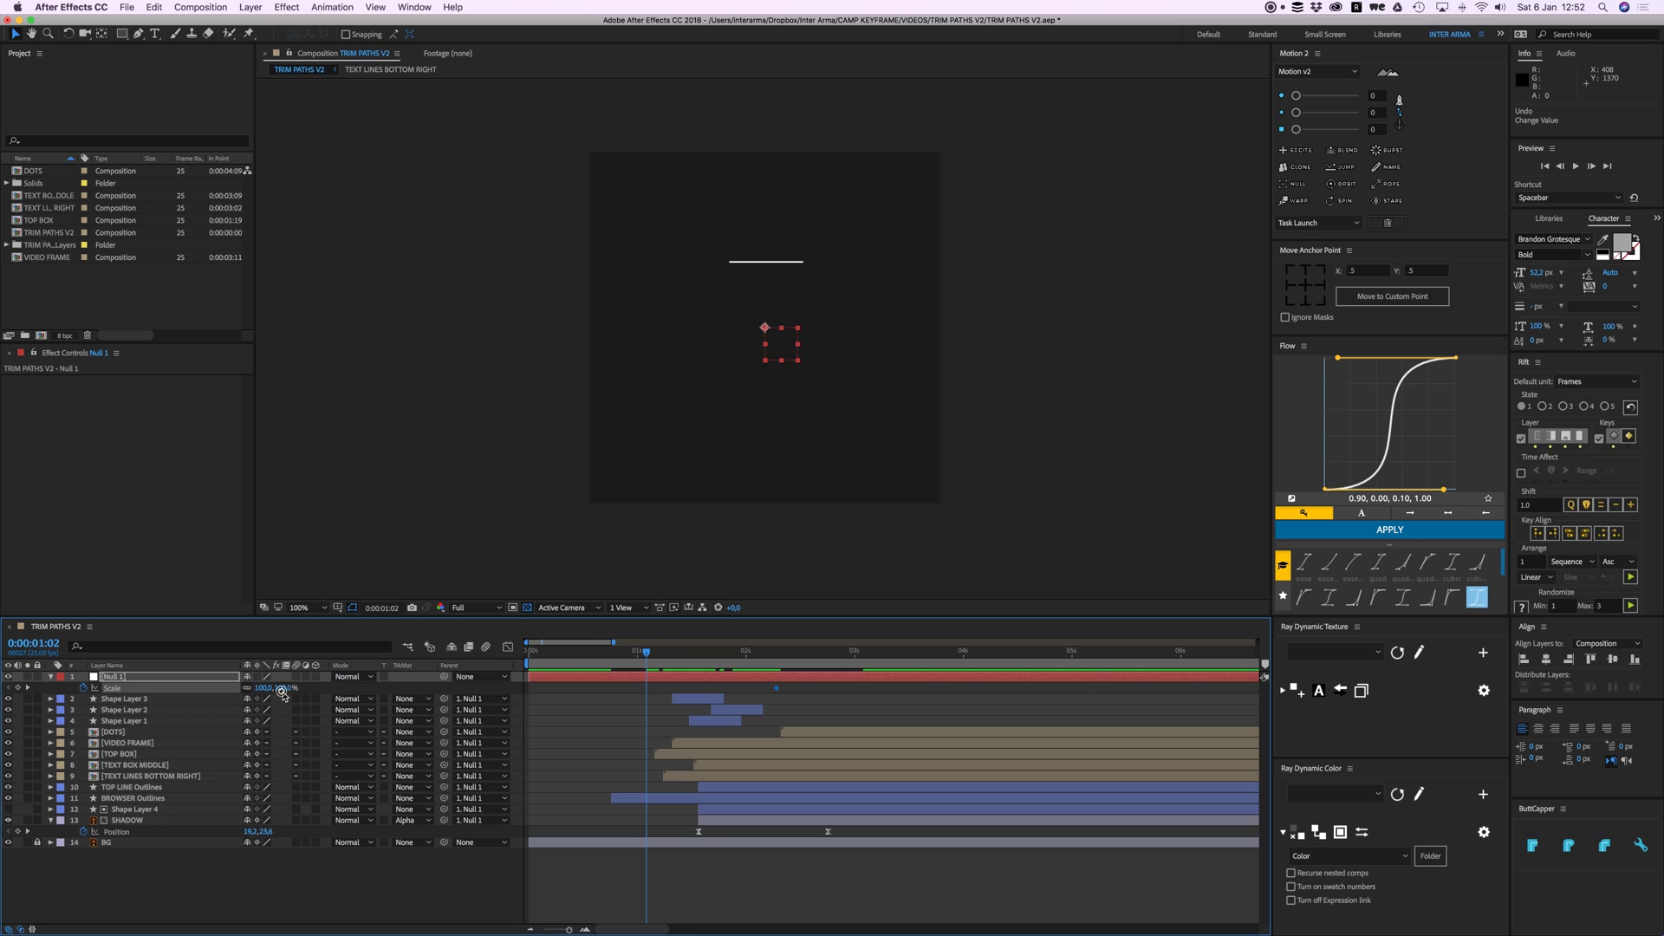
key(Return)
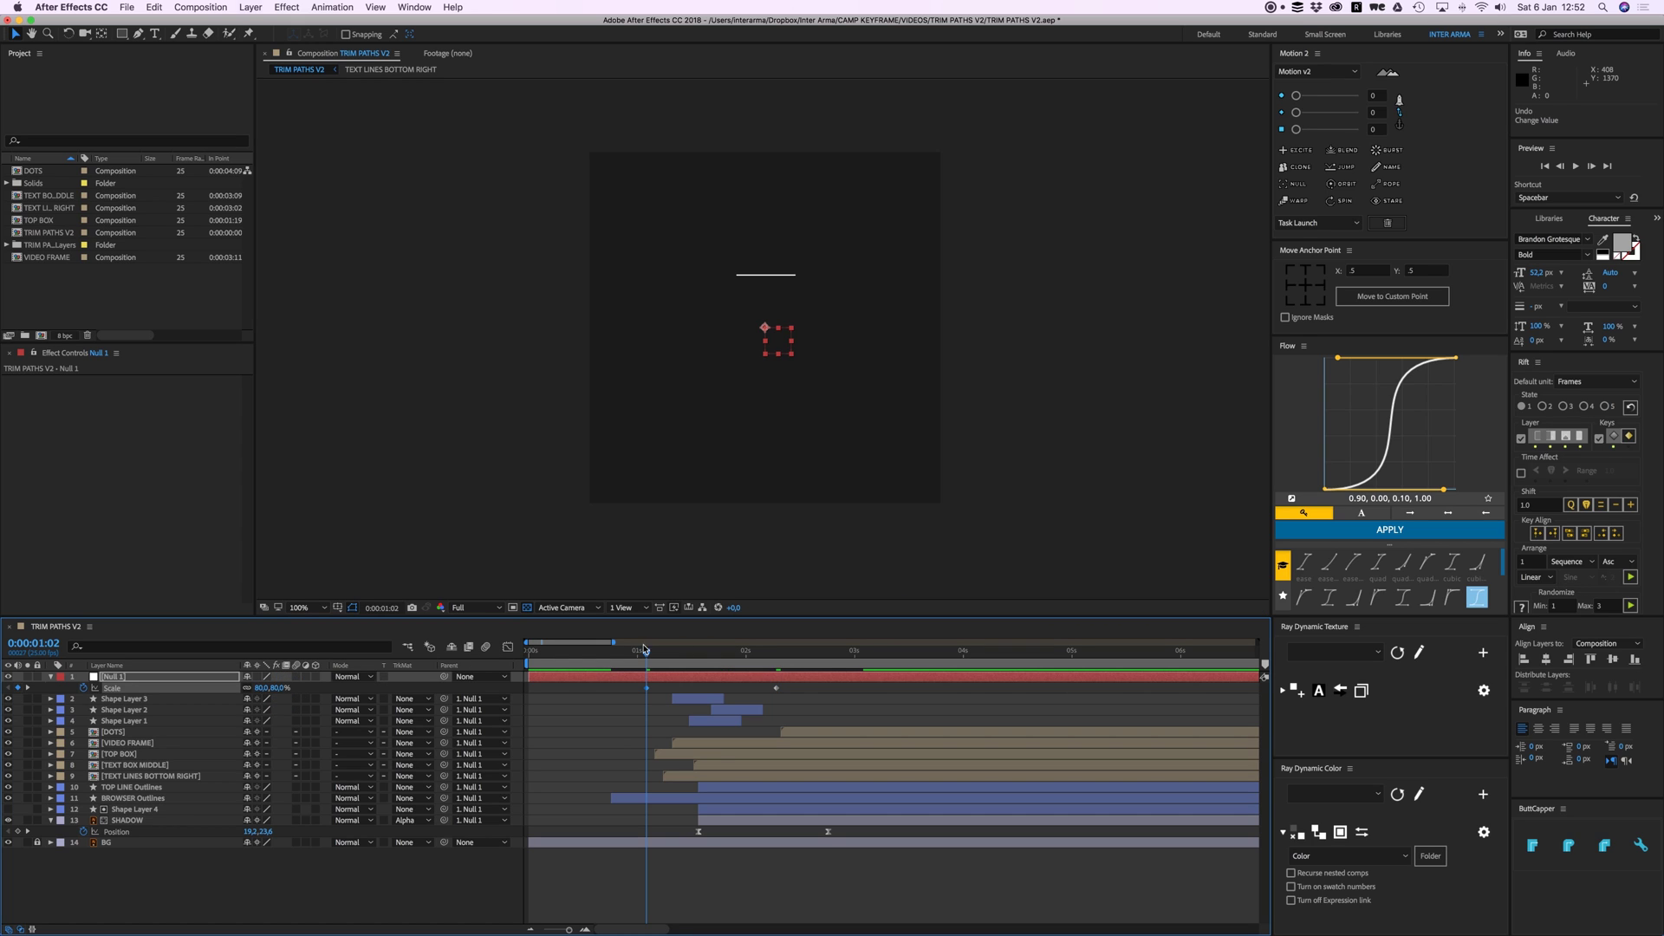
drag(629, 680, 804, 702)
click(1459, 535)
Step: Move the null's first Scale keyframe to 0:00:00:19 and its last to 0:00:02:21, previewing the timing
drag(647, 687, 611, 687)
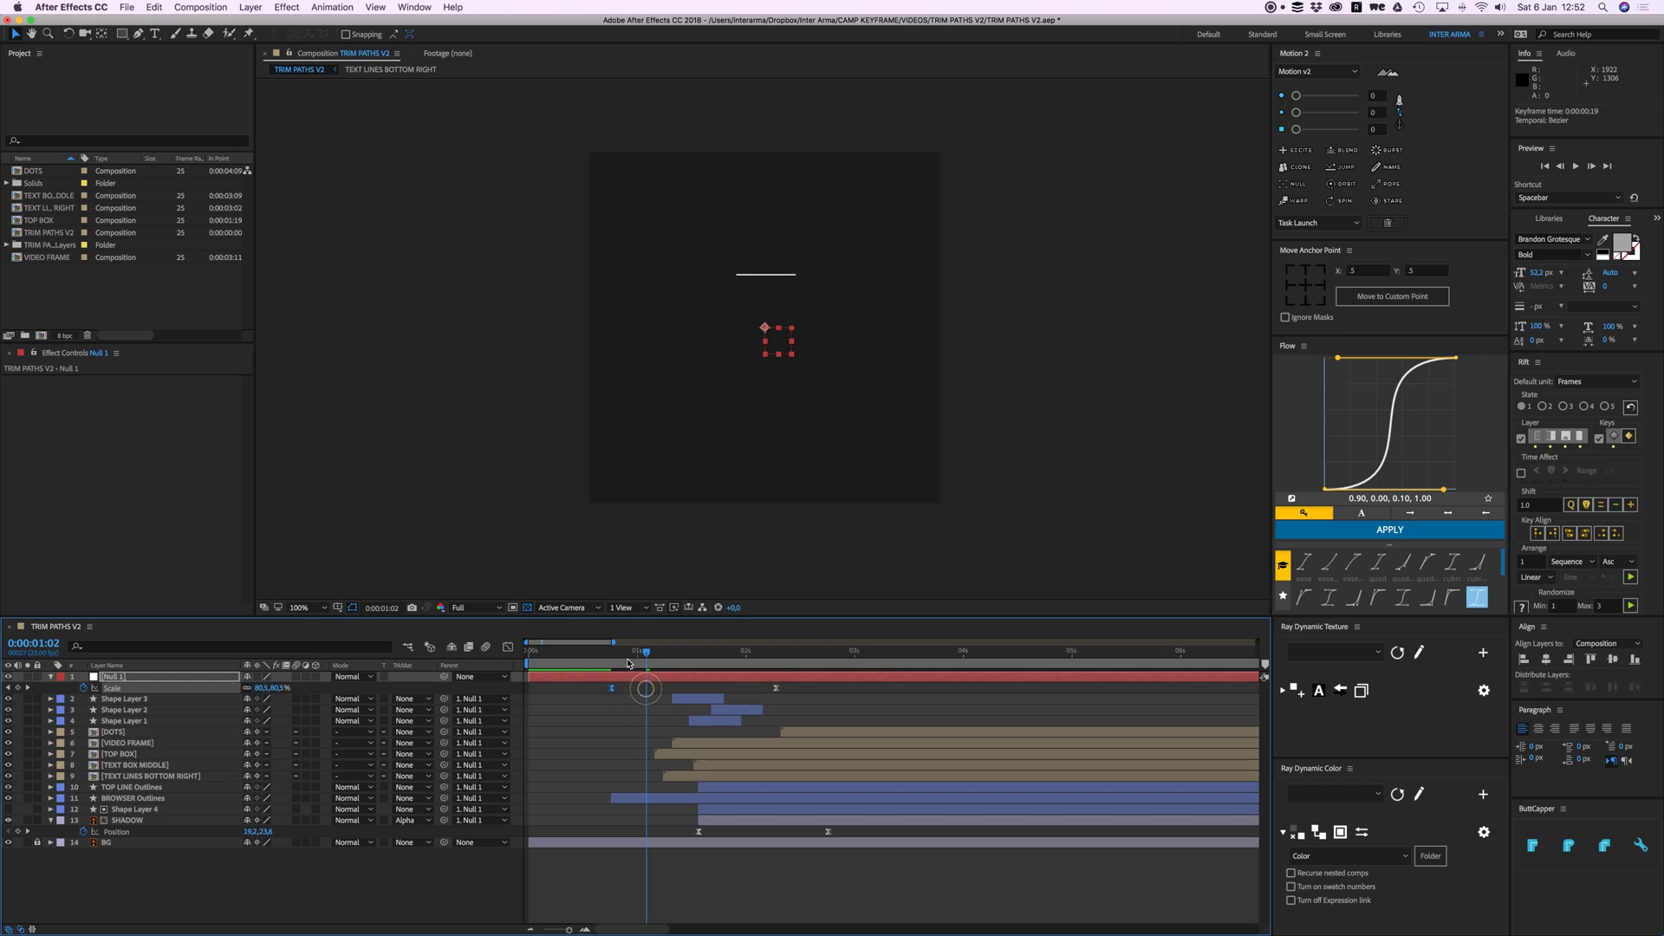
click(611, 664)
key(space)
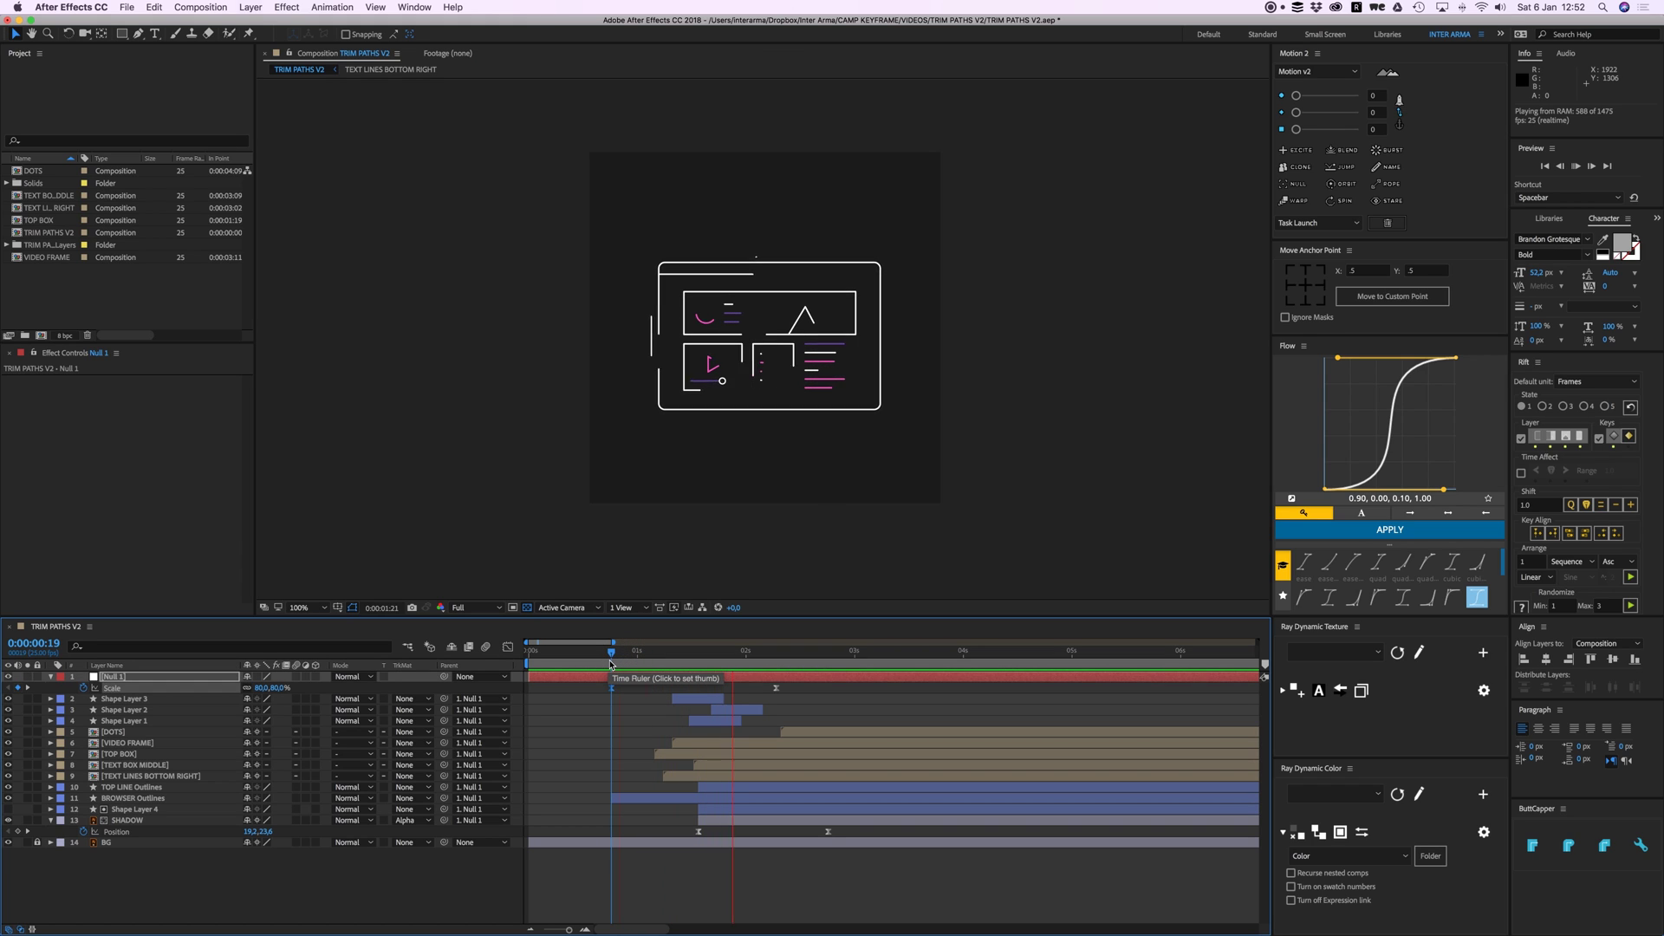
key(space)
drag(776, 688, 837, 689)
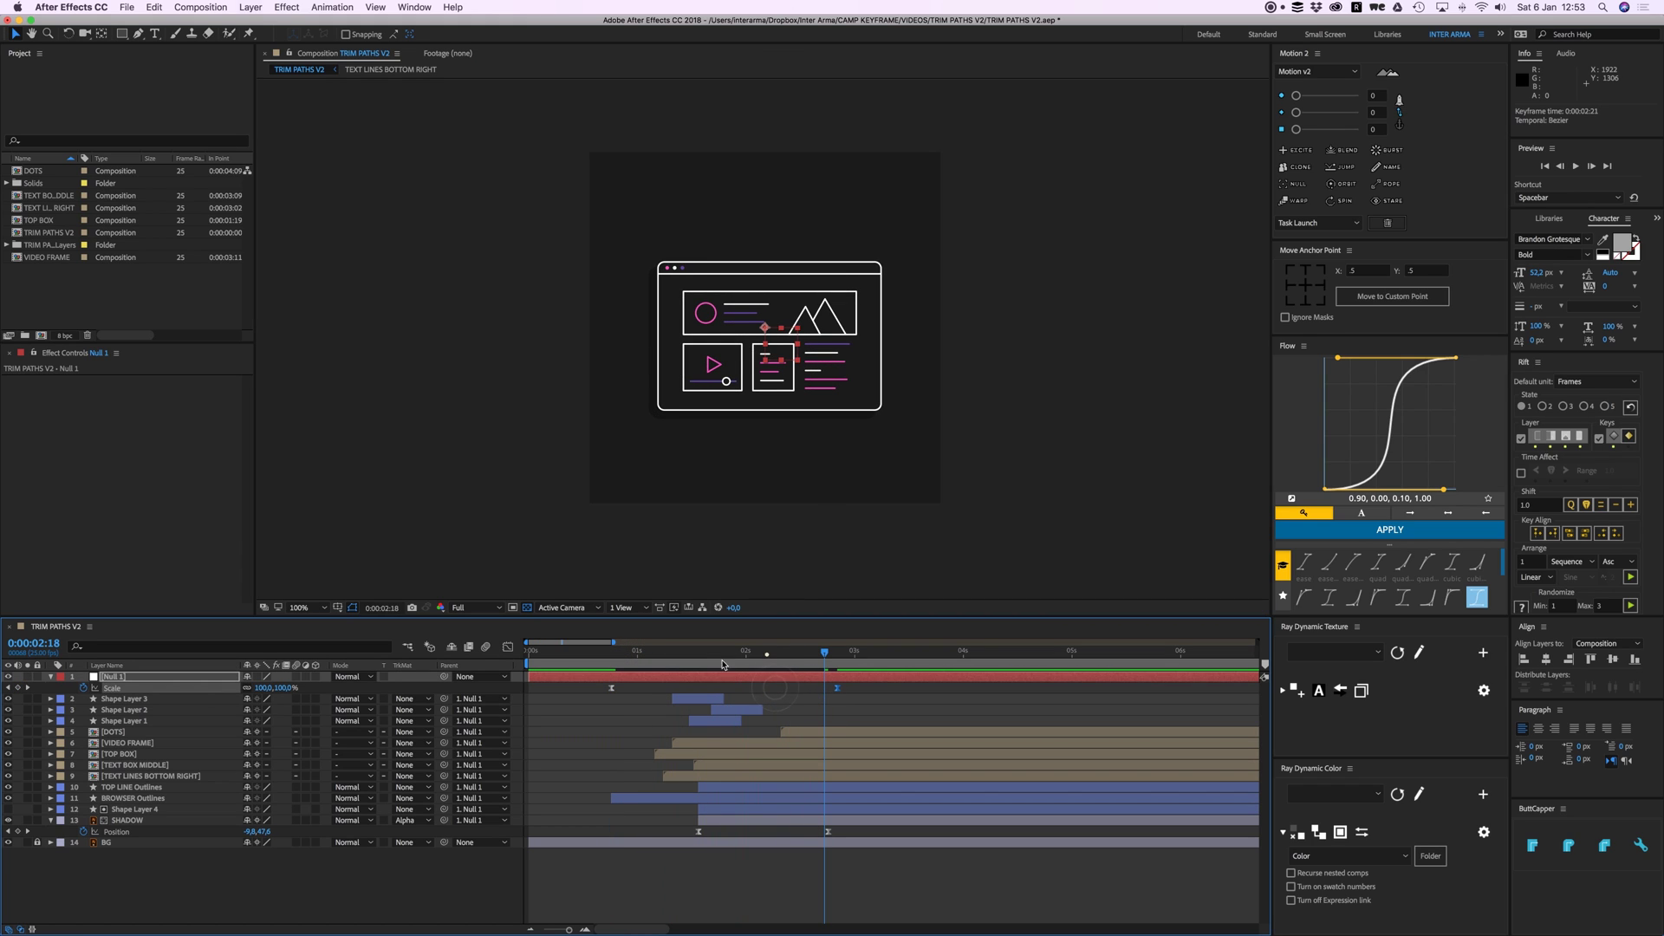
key(space)
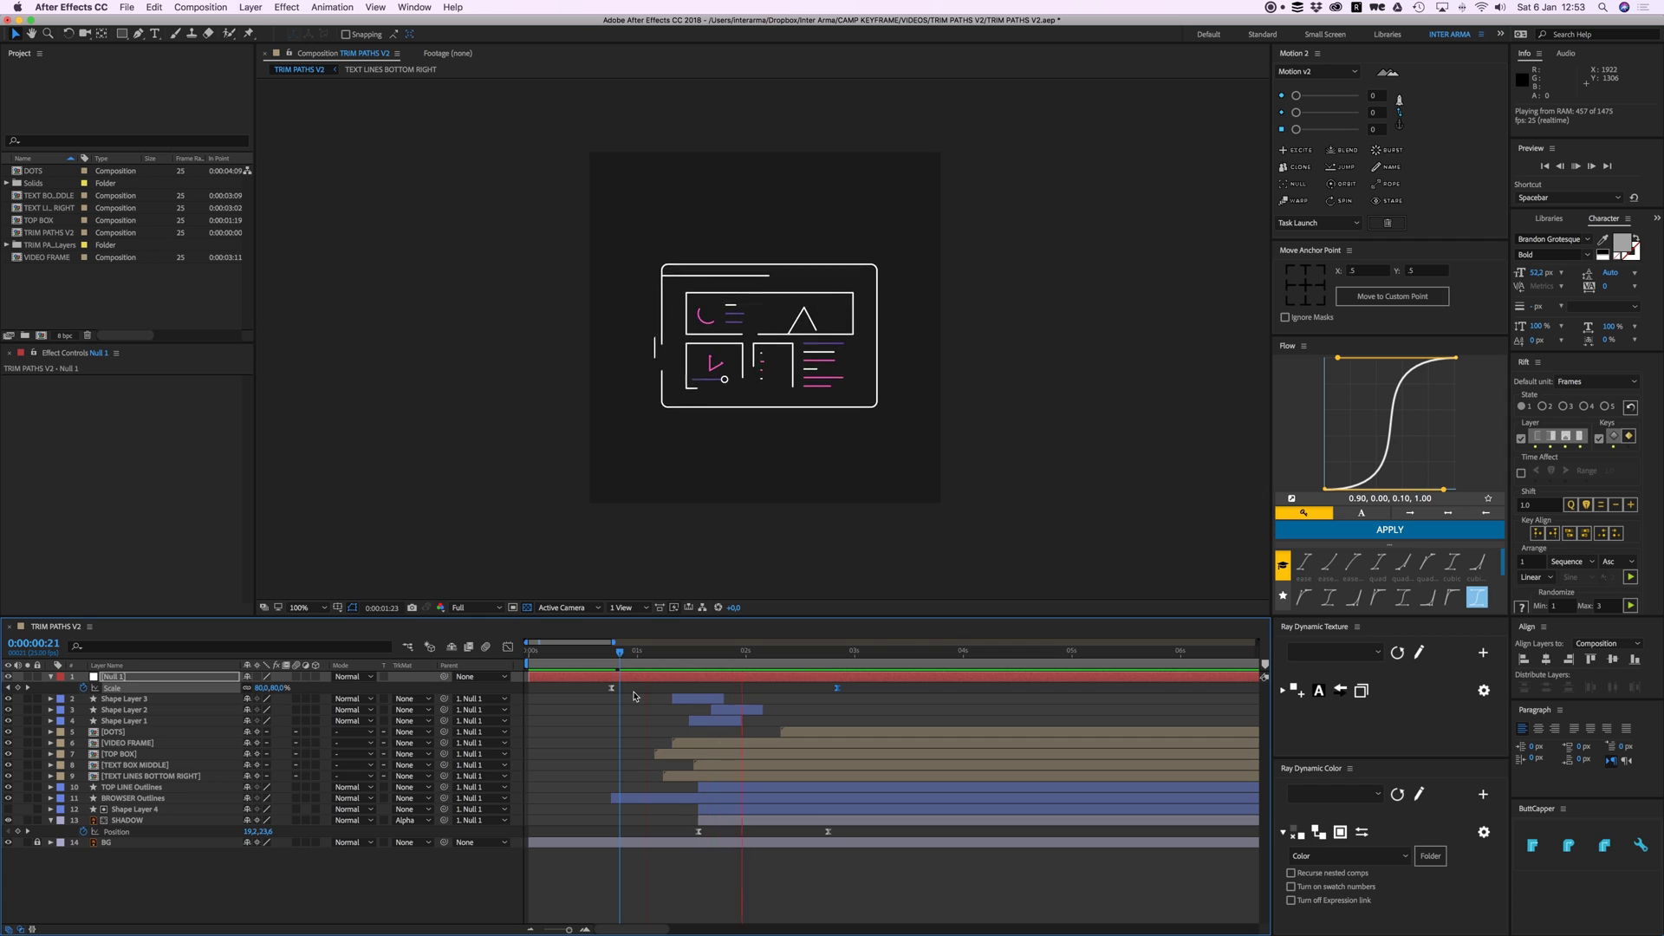
Step: Start the null's Scale animation slightly earlier, soften both keyframes' easing in the speed graph, and preview the animation
drag(569, 689, 841, 699)
click(509, 648)
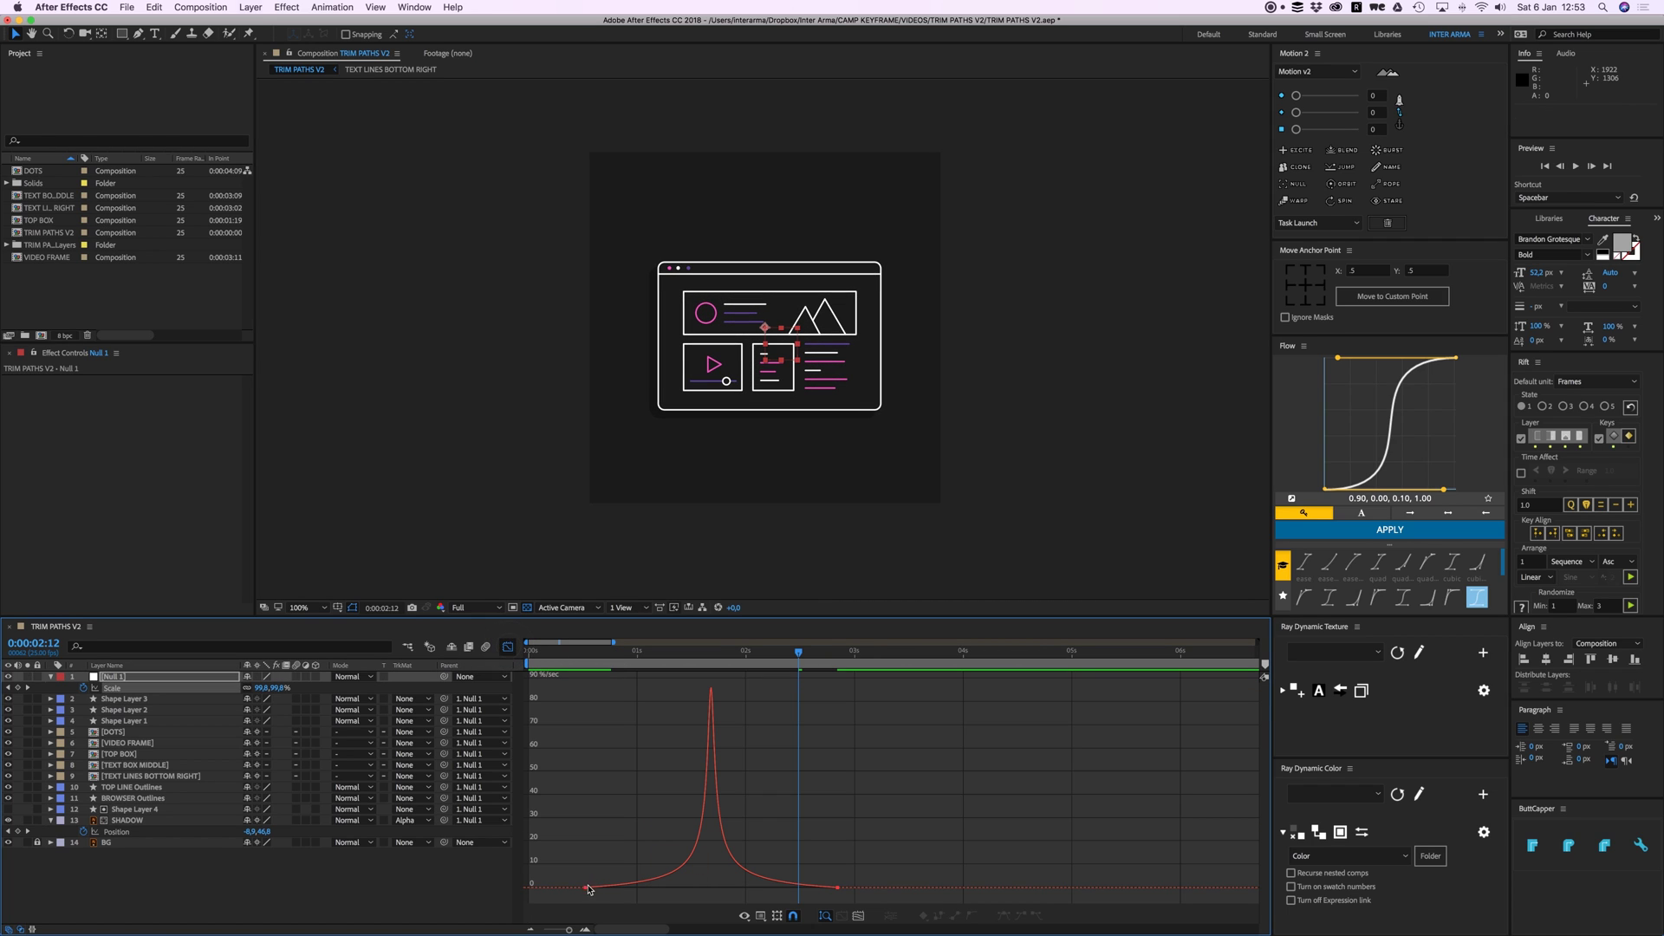
drag(697, 889, 759, 889)
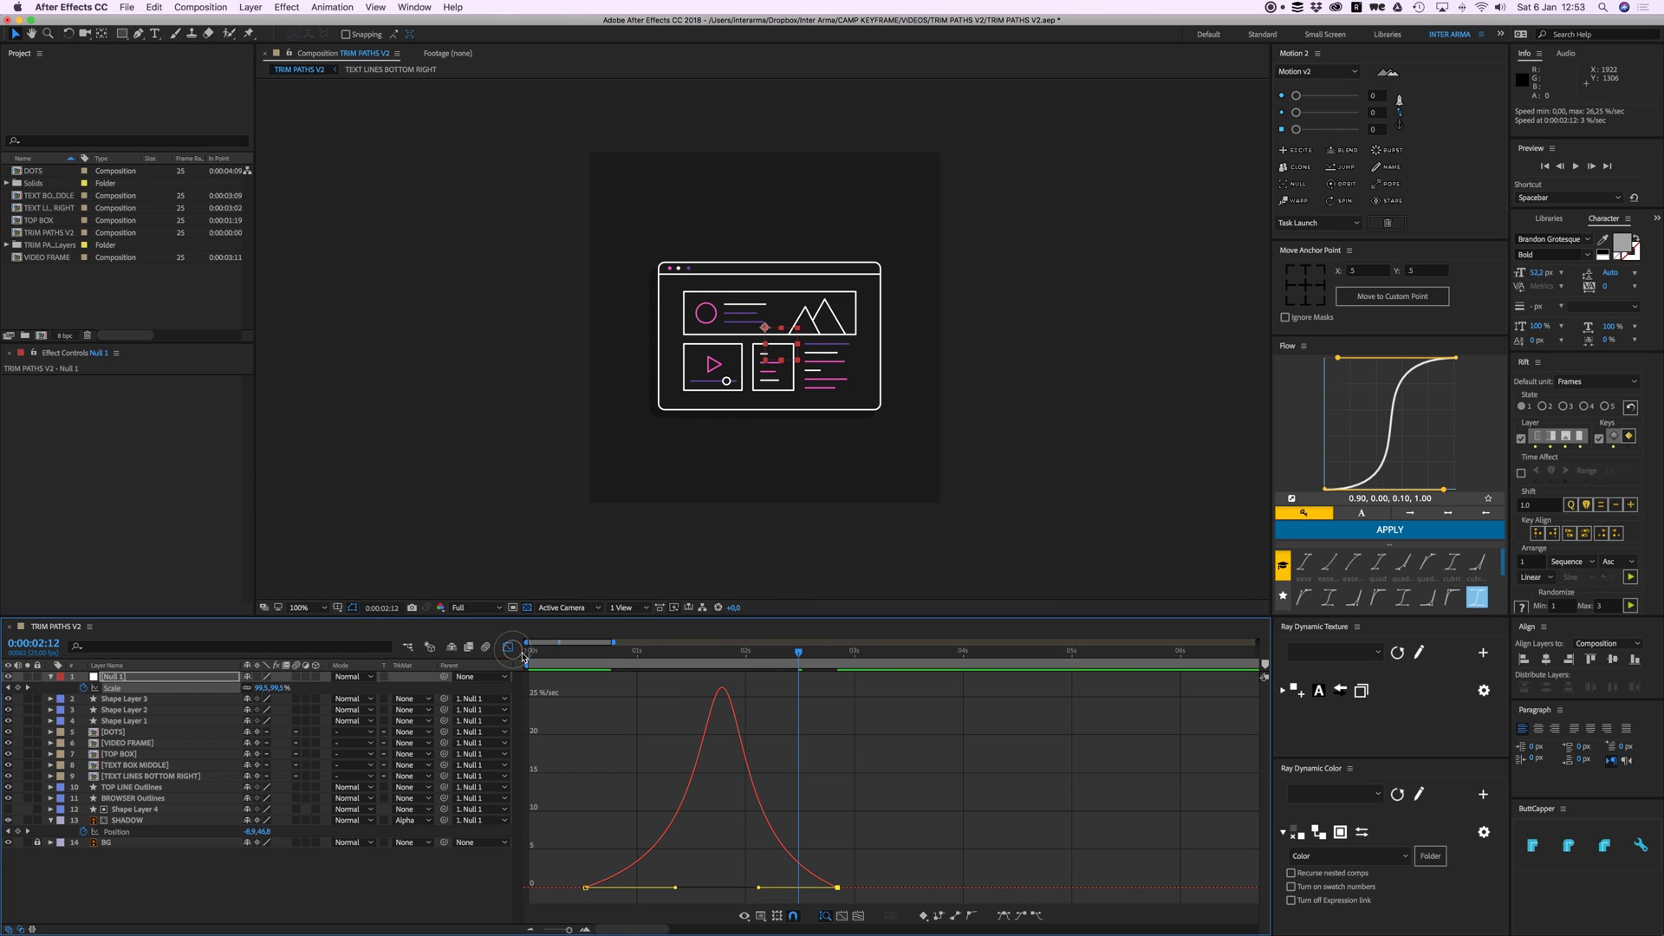
click(510, 649)
key(space)
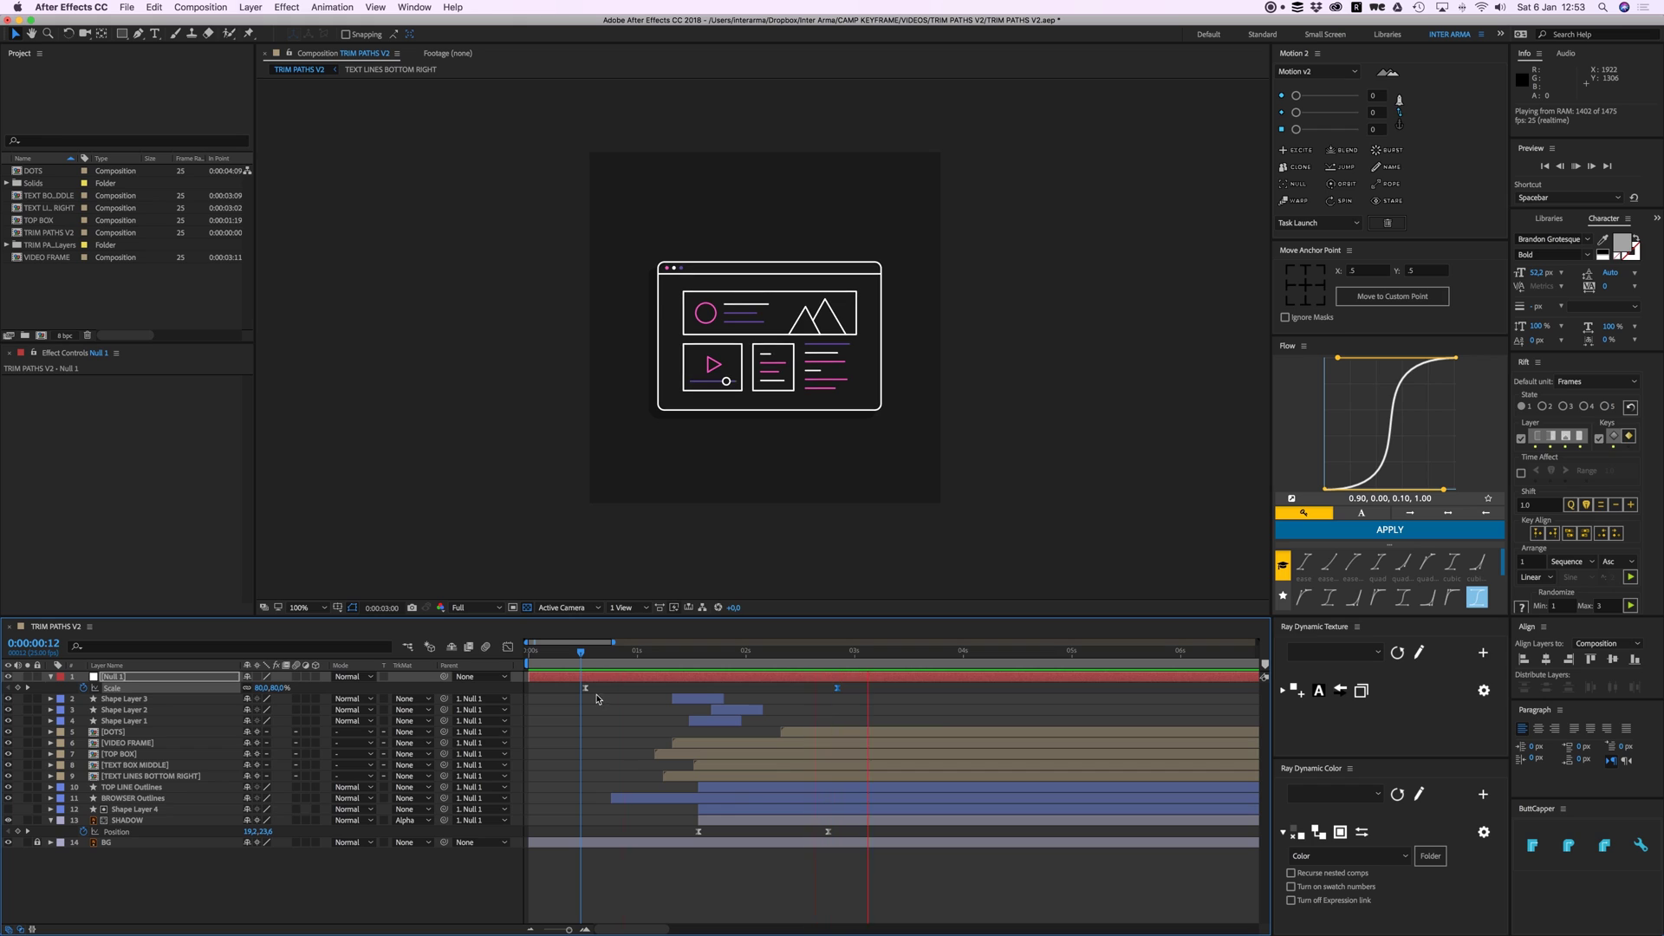
click(590, 657)
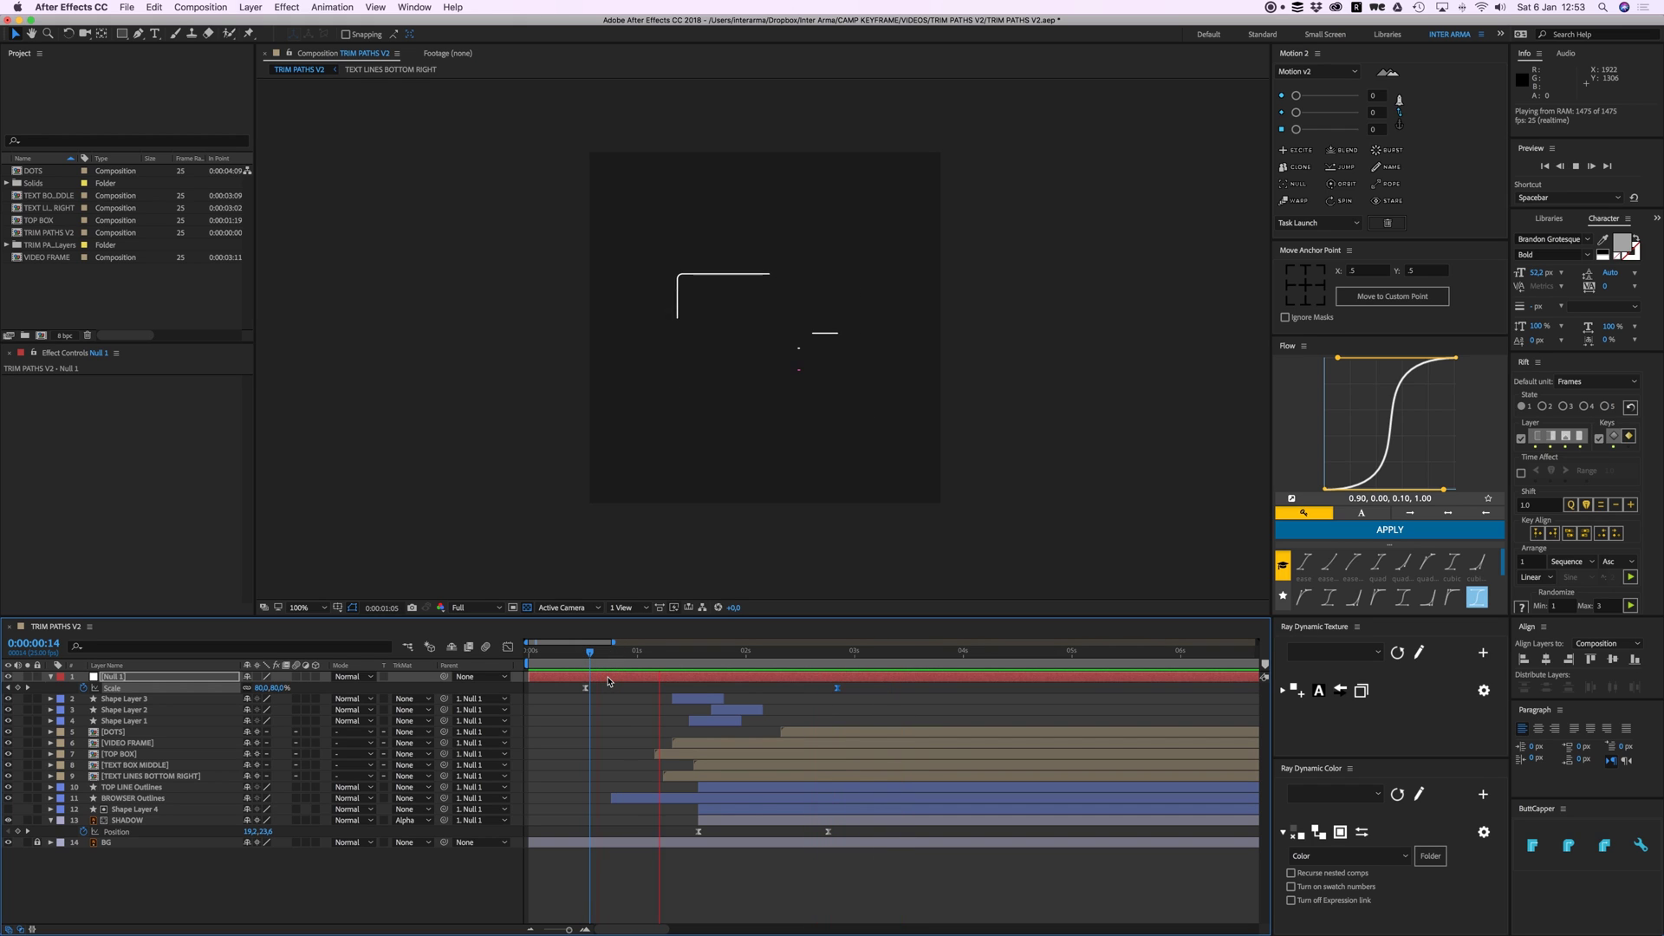
key(space)
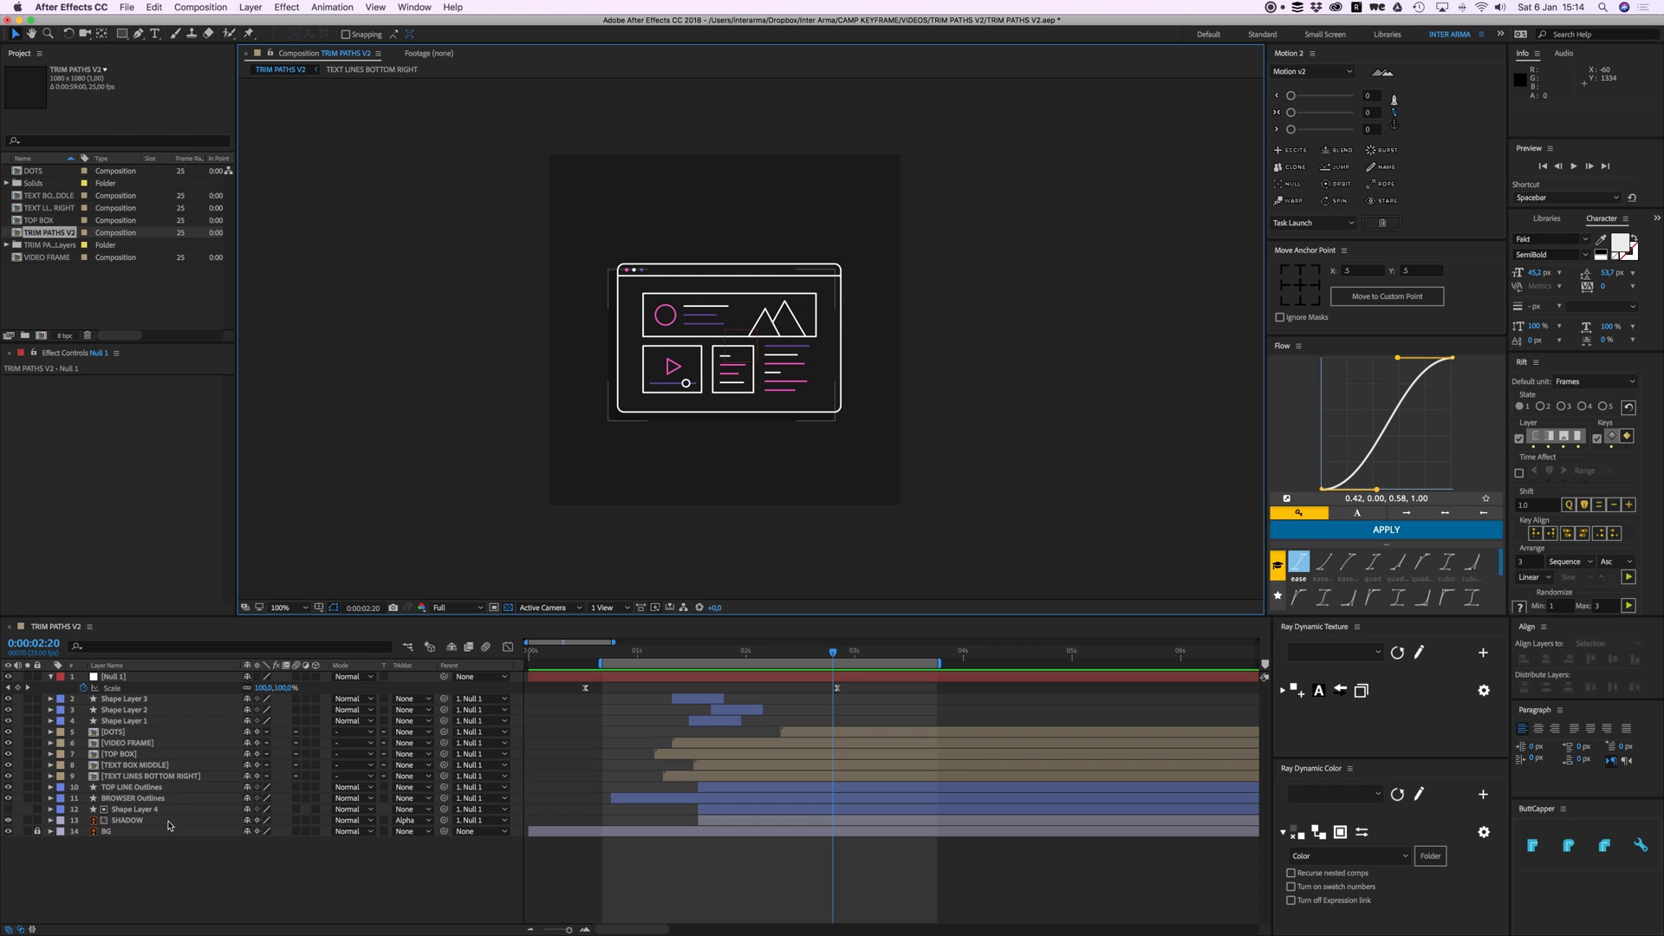
Step: Duplicate BROWSER Outlines and shift the original four frames earlier to 0:00:00:15, with the work area also starting earlier
click(143, 799)
scroll(513, 407, up, 3)
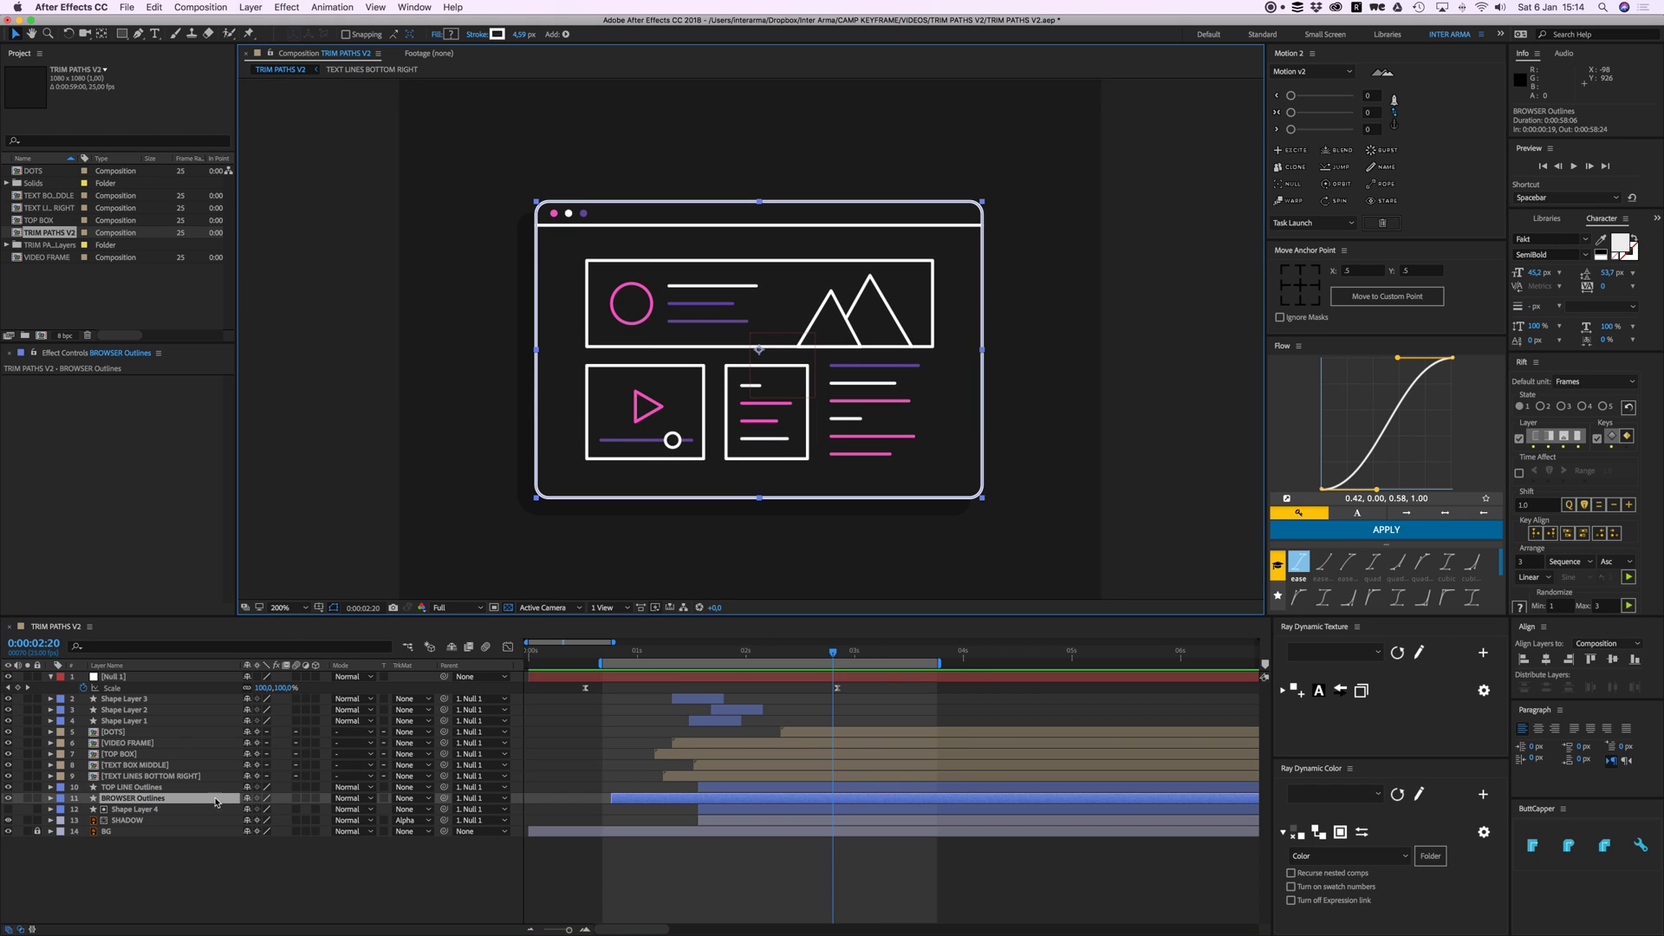
key(super+d)
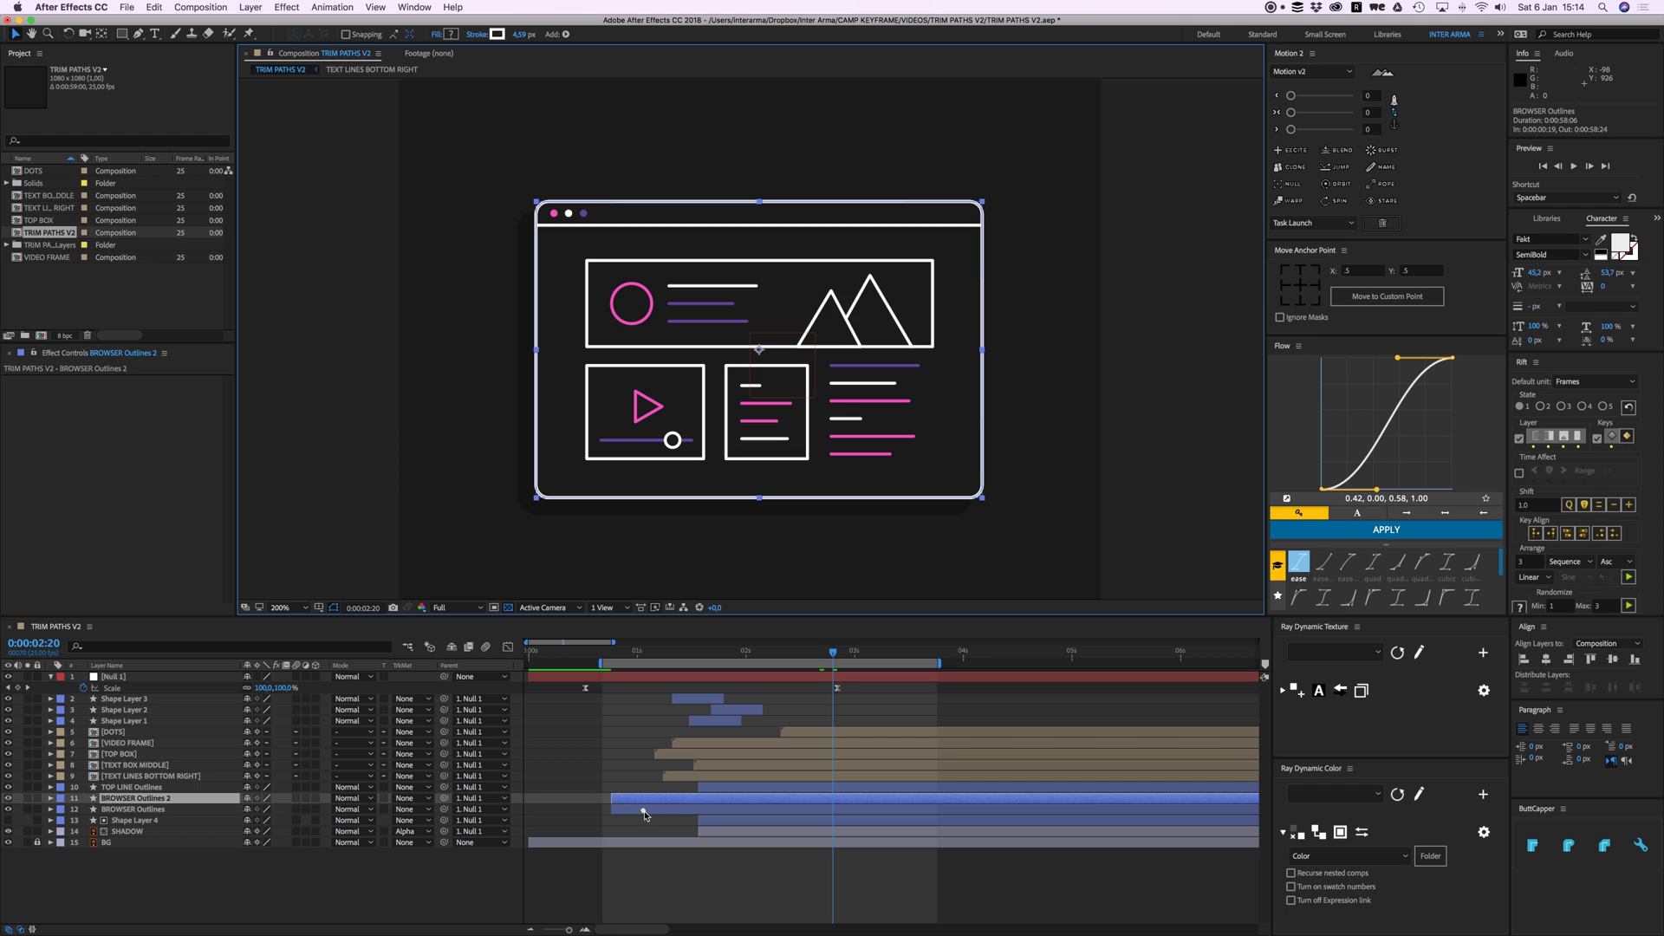
click(644, 811)
drag(602, 663, 546, 663)
drag(633, 815, 621, 816)
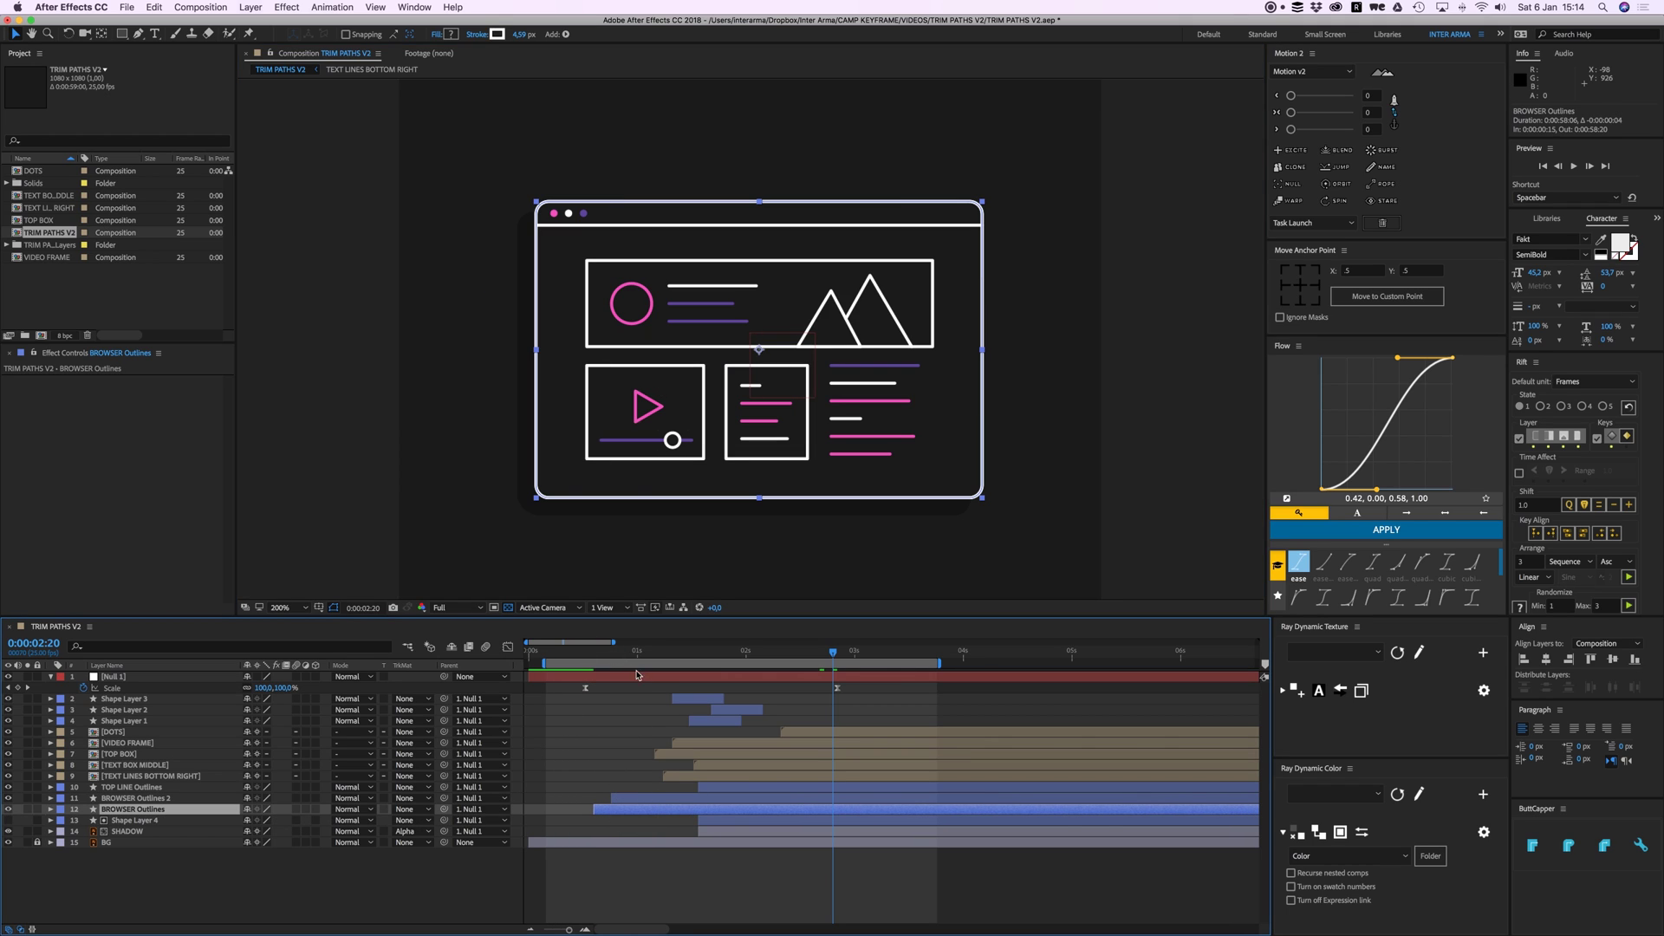
Step: Set the stroke colour of the original BROWSER Outlines layer to pink EF50BA, sampled from the illustration's pink text lines
mouse_move(636, 657)
mouse_down()
mouse_move(613, 659)
mouse_move(728, 648)
mouse_up()
click(498, 35)
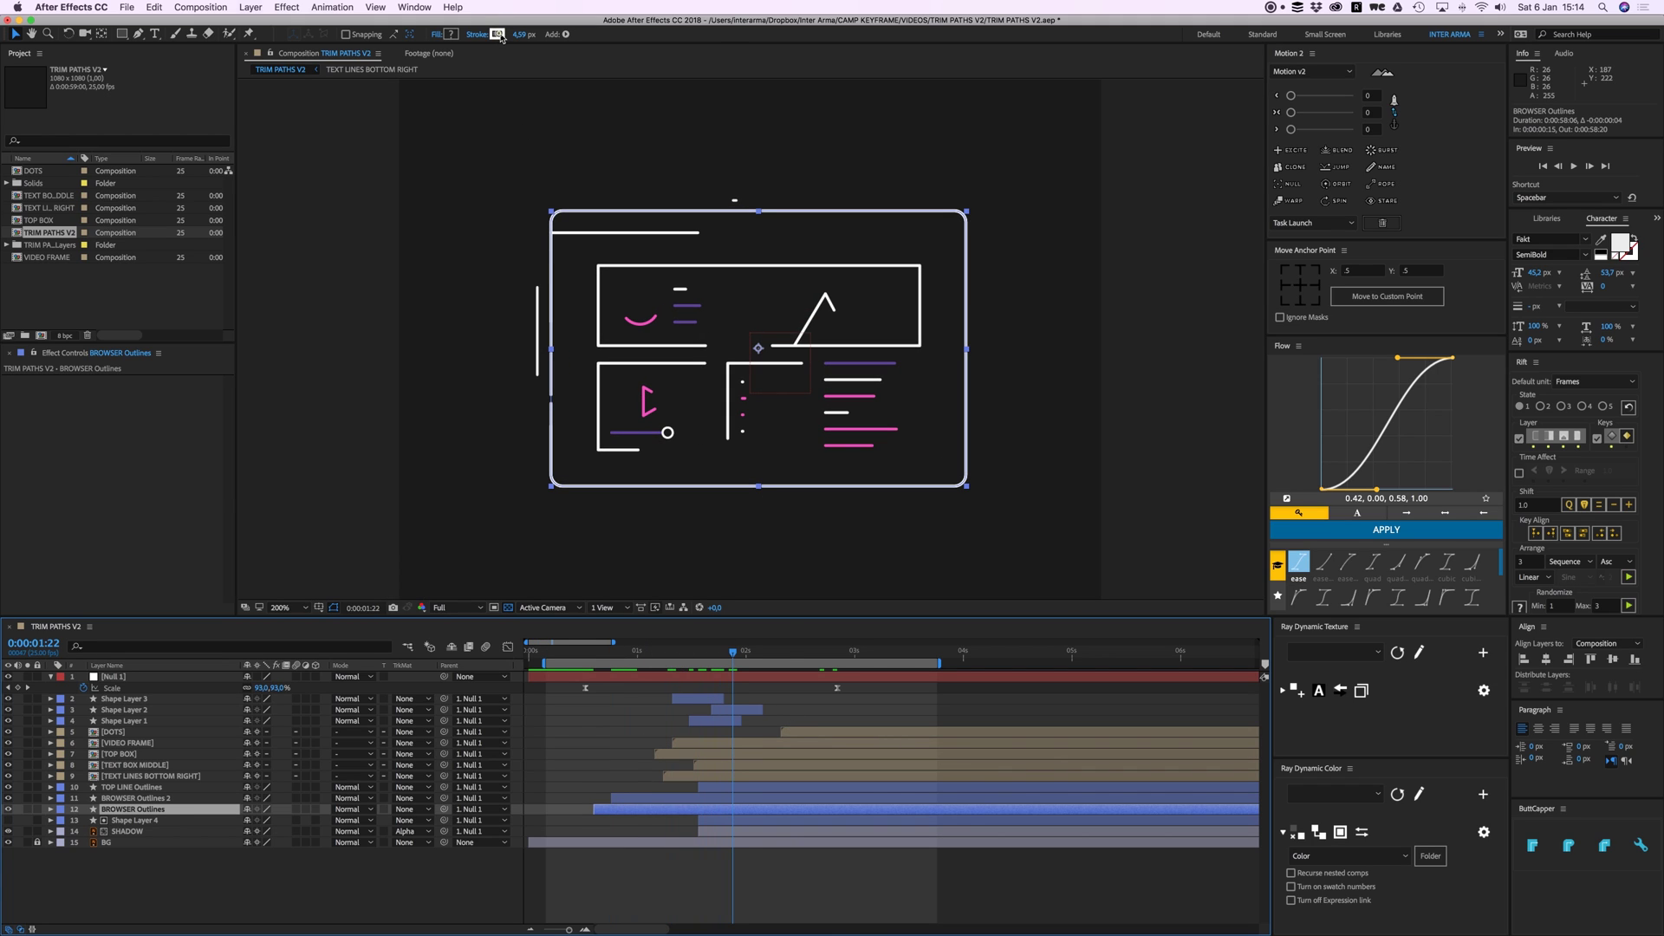
click(319, 470)
click(856, 397)
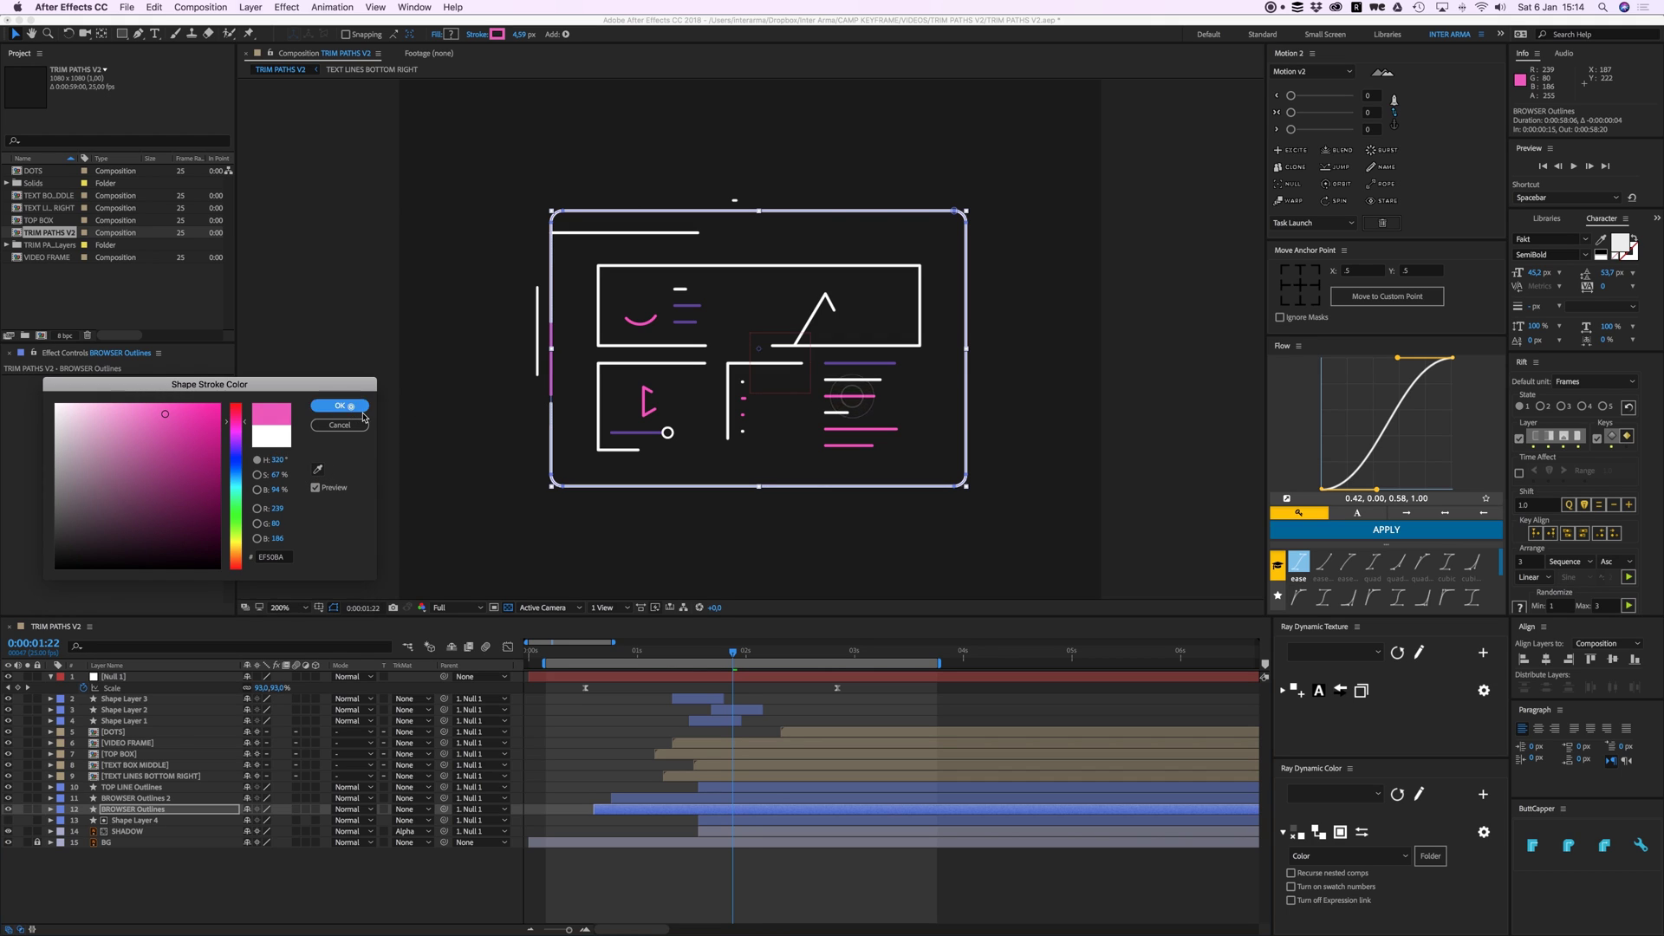
click(343, 406)
Step: Check the offset between the pink and white browser outlines at 0:00:00:19 and preview the animation from 0:00:00:12
drag(637, 655, 611, 656)
click(639, 752)
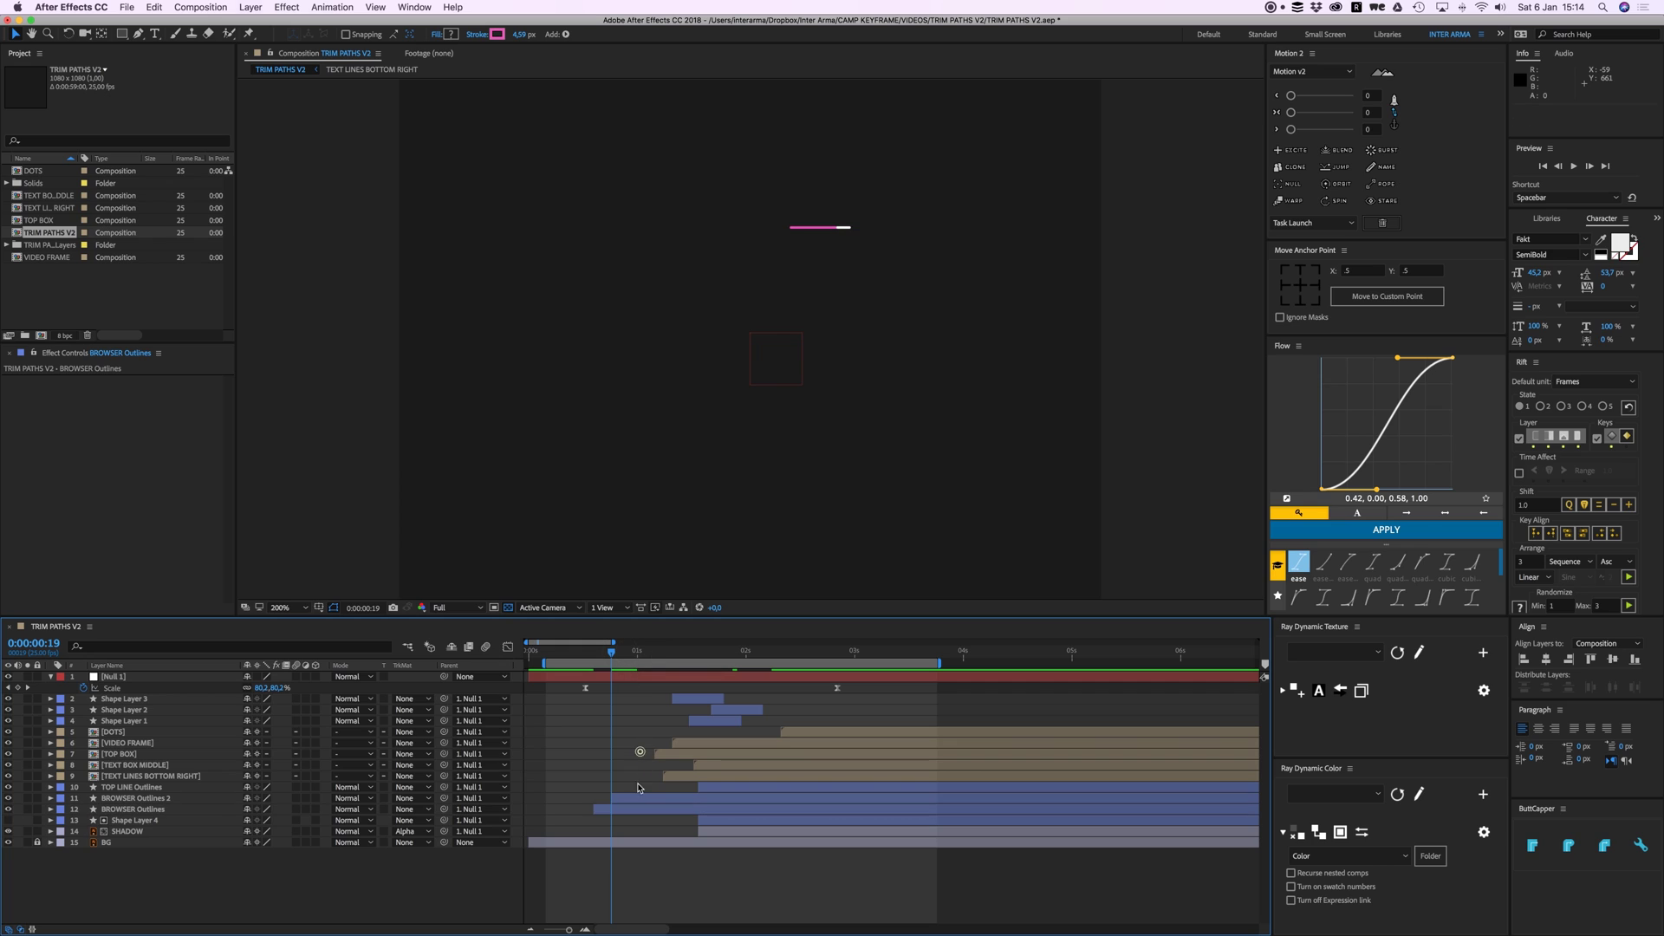
click(637, 810)
click(632, 799)
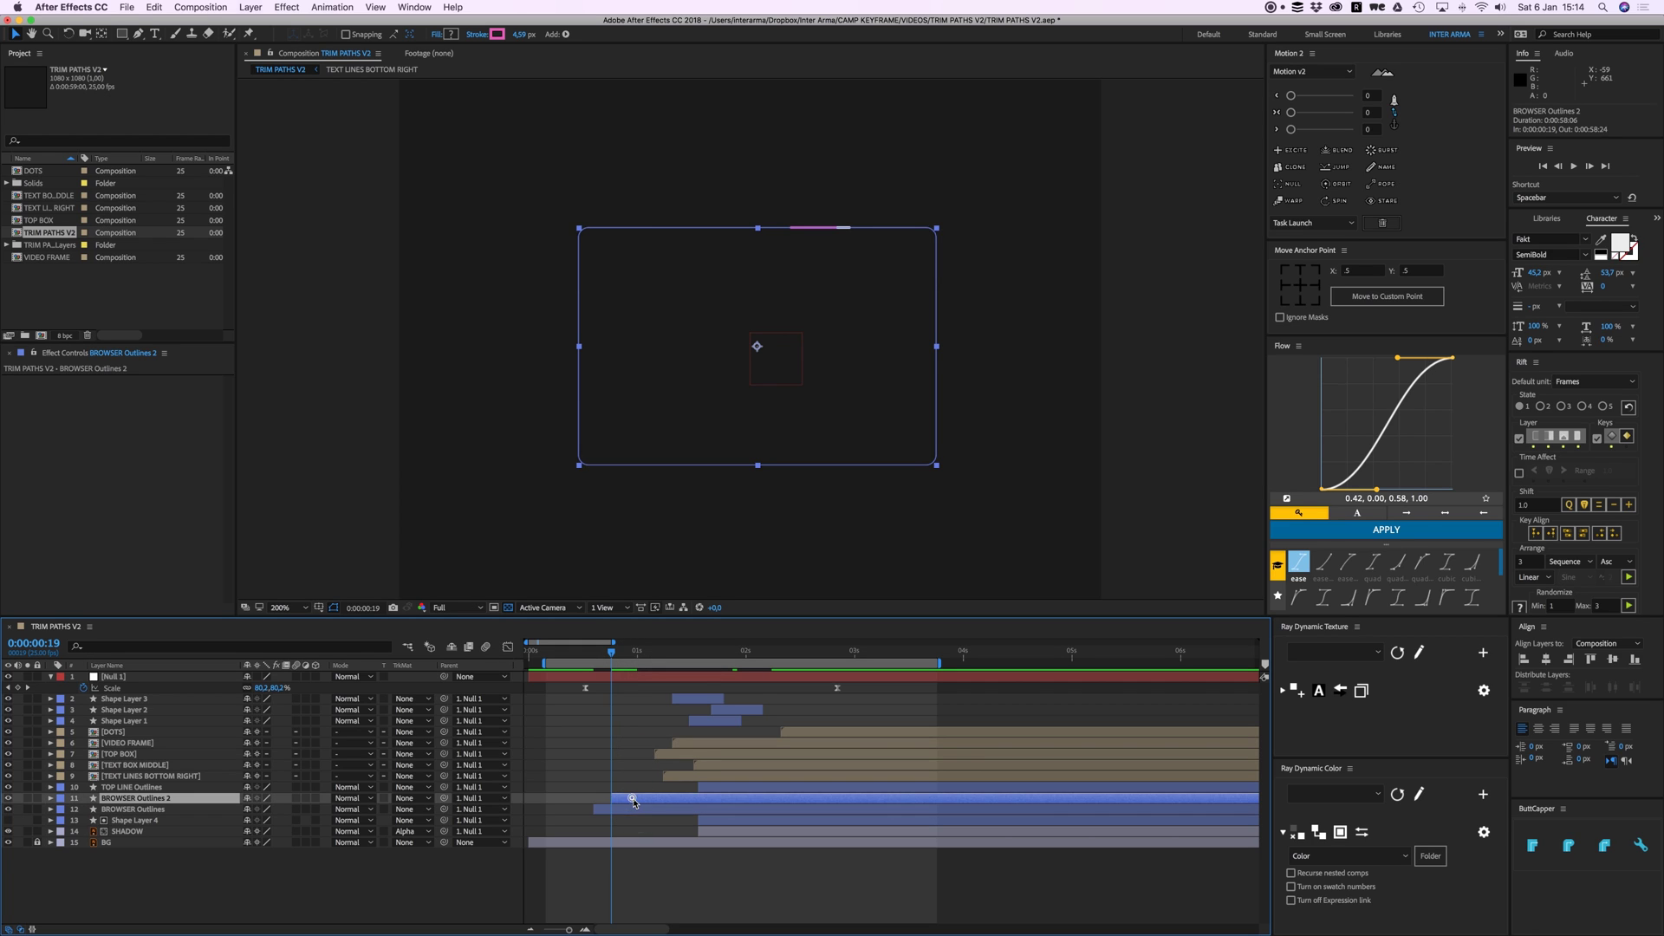
click(621, 752)
drag(610, 657, 581, 657)
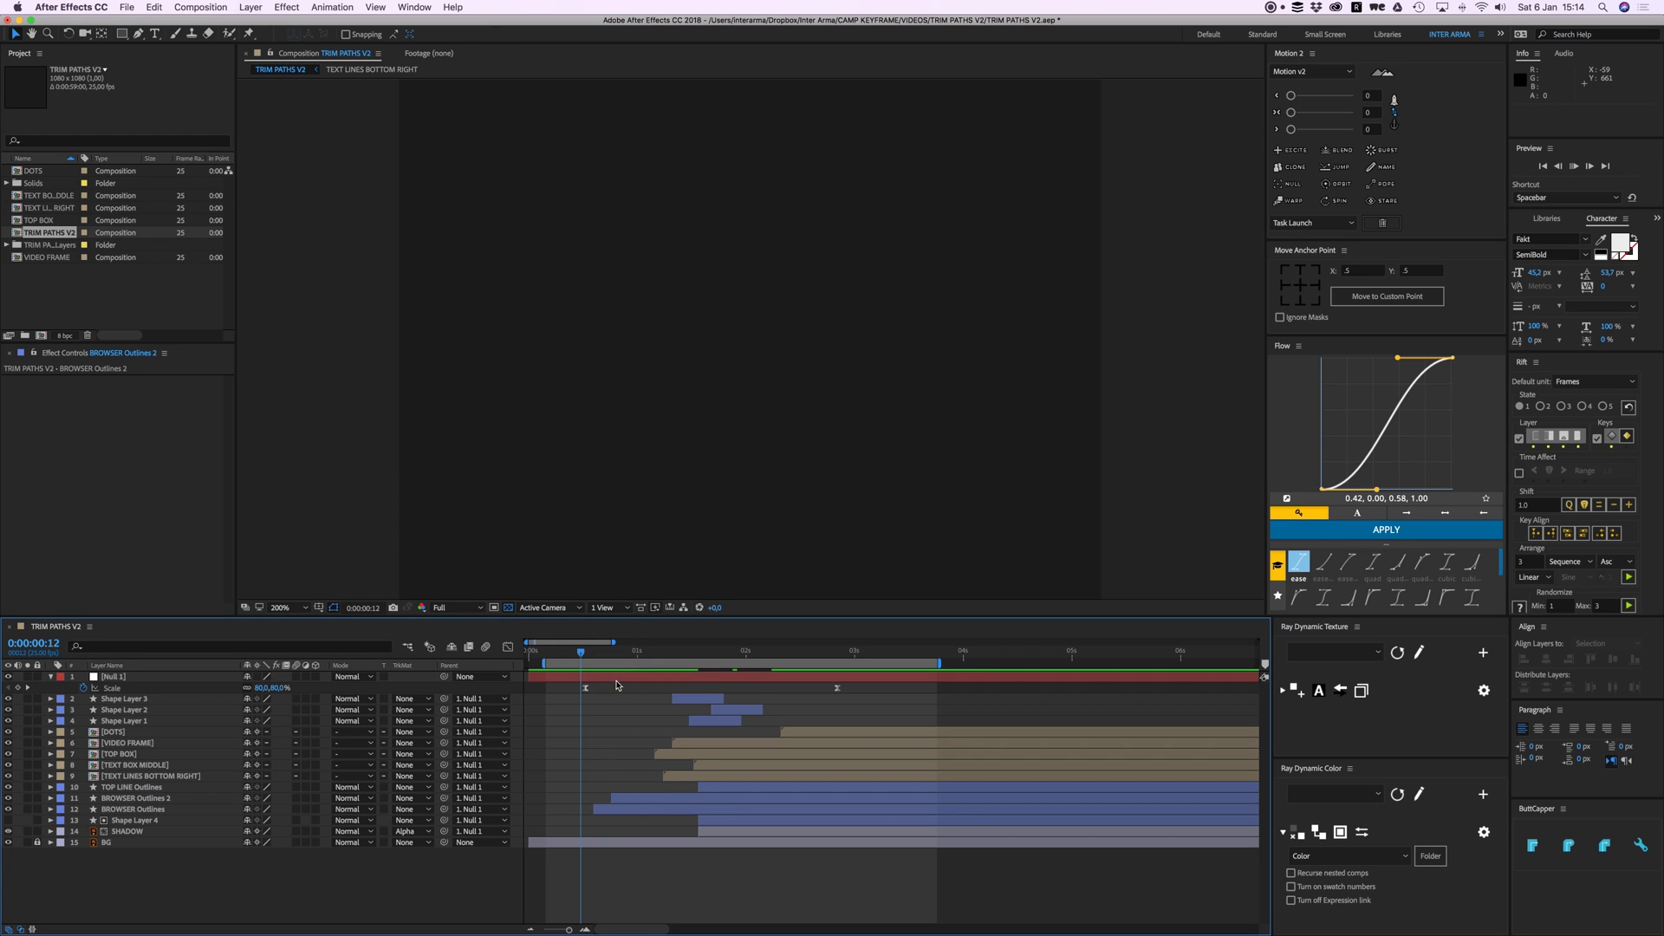
key(space)
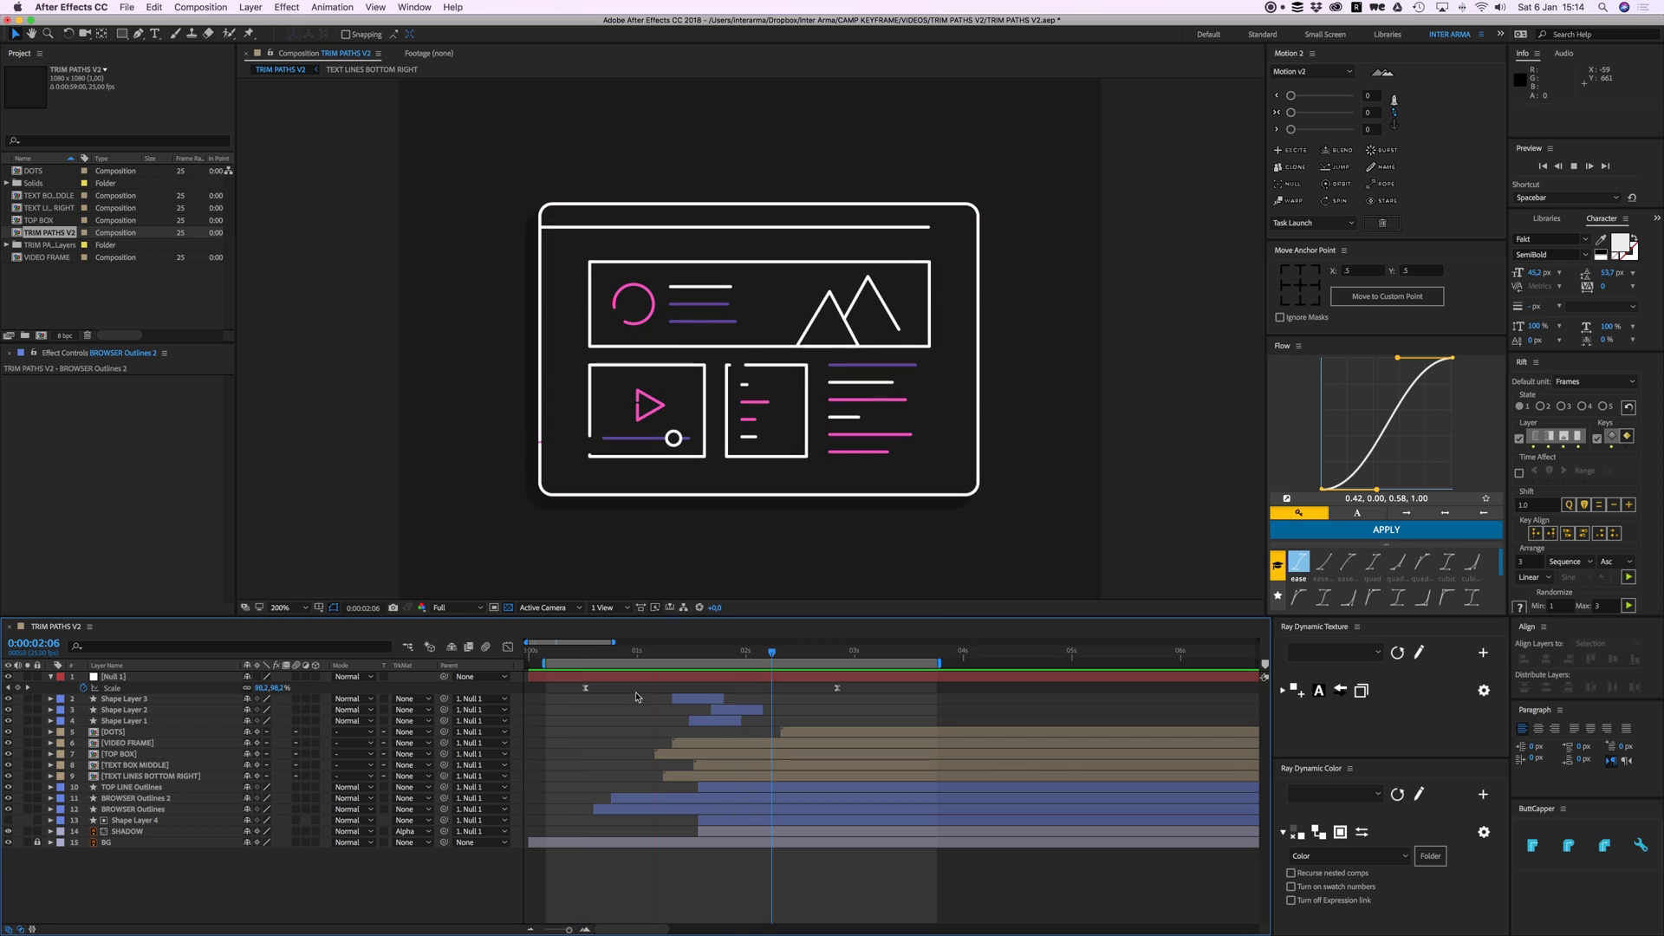
drag(631, 659, 785, 664)
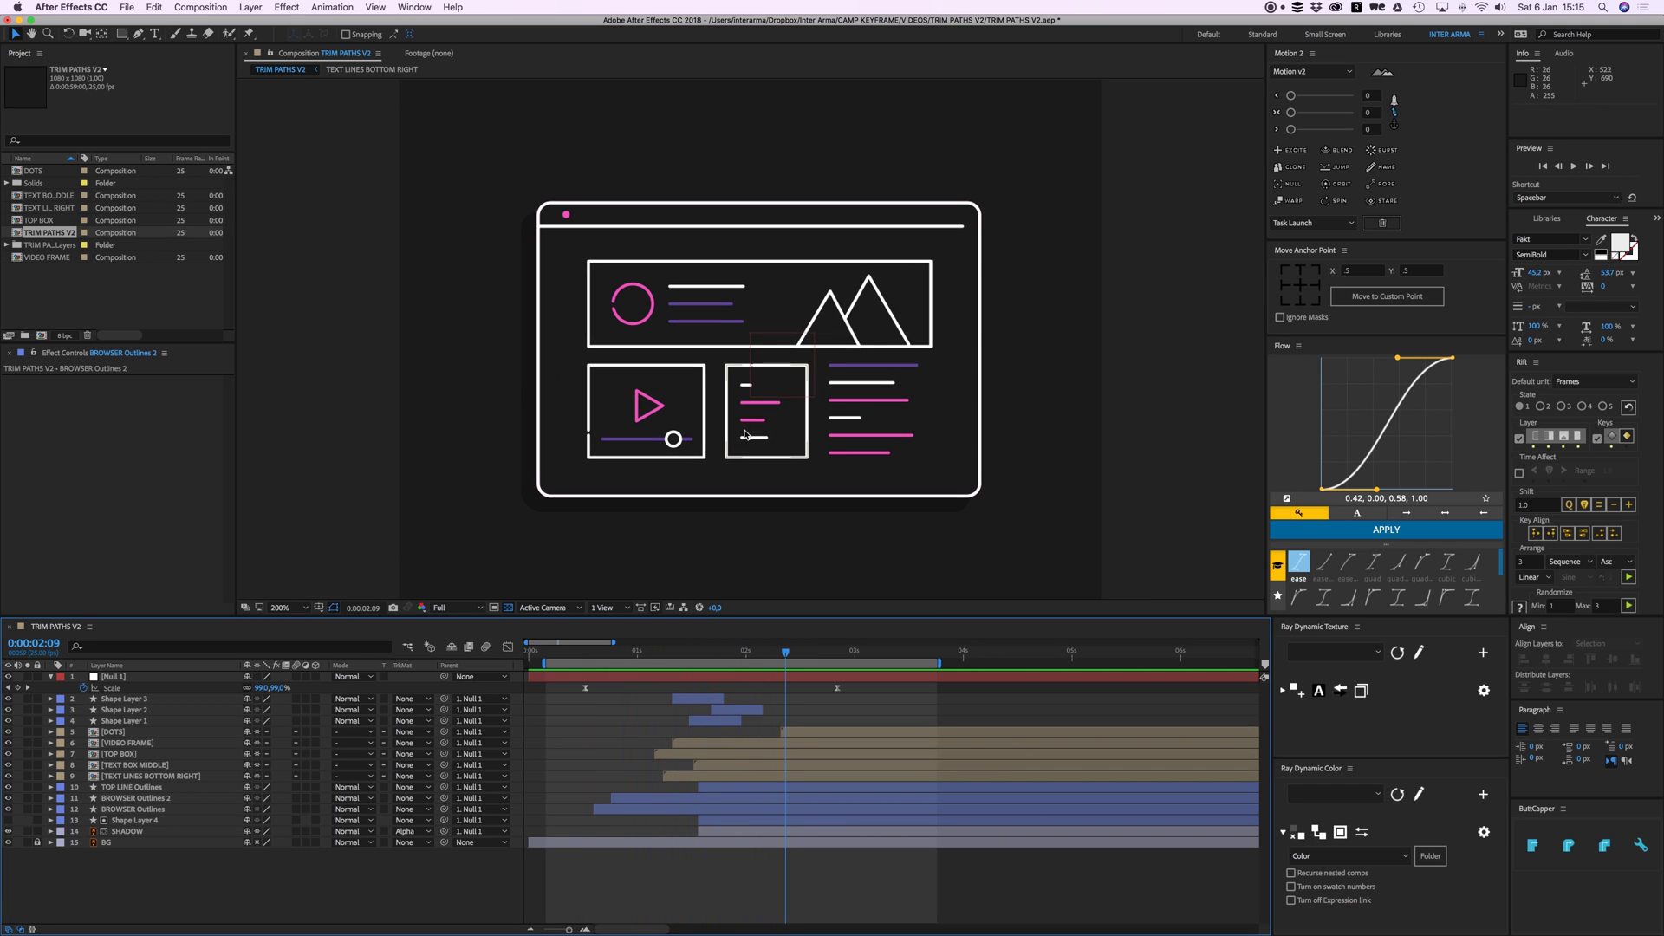
Step: In the TEXT BOX MIDDLE composition, duplicate the LINE 1 to LINE 4 Outlines layers and send the duplicates below FRAME Outlines
double_click(139, 768)
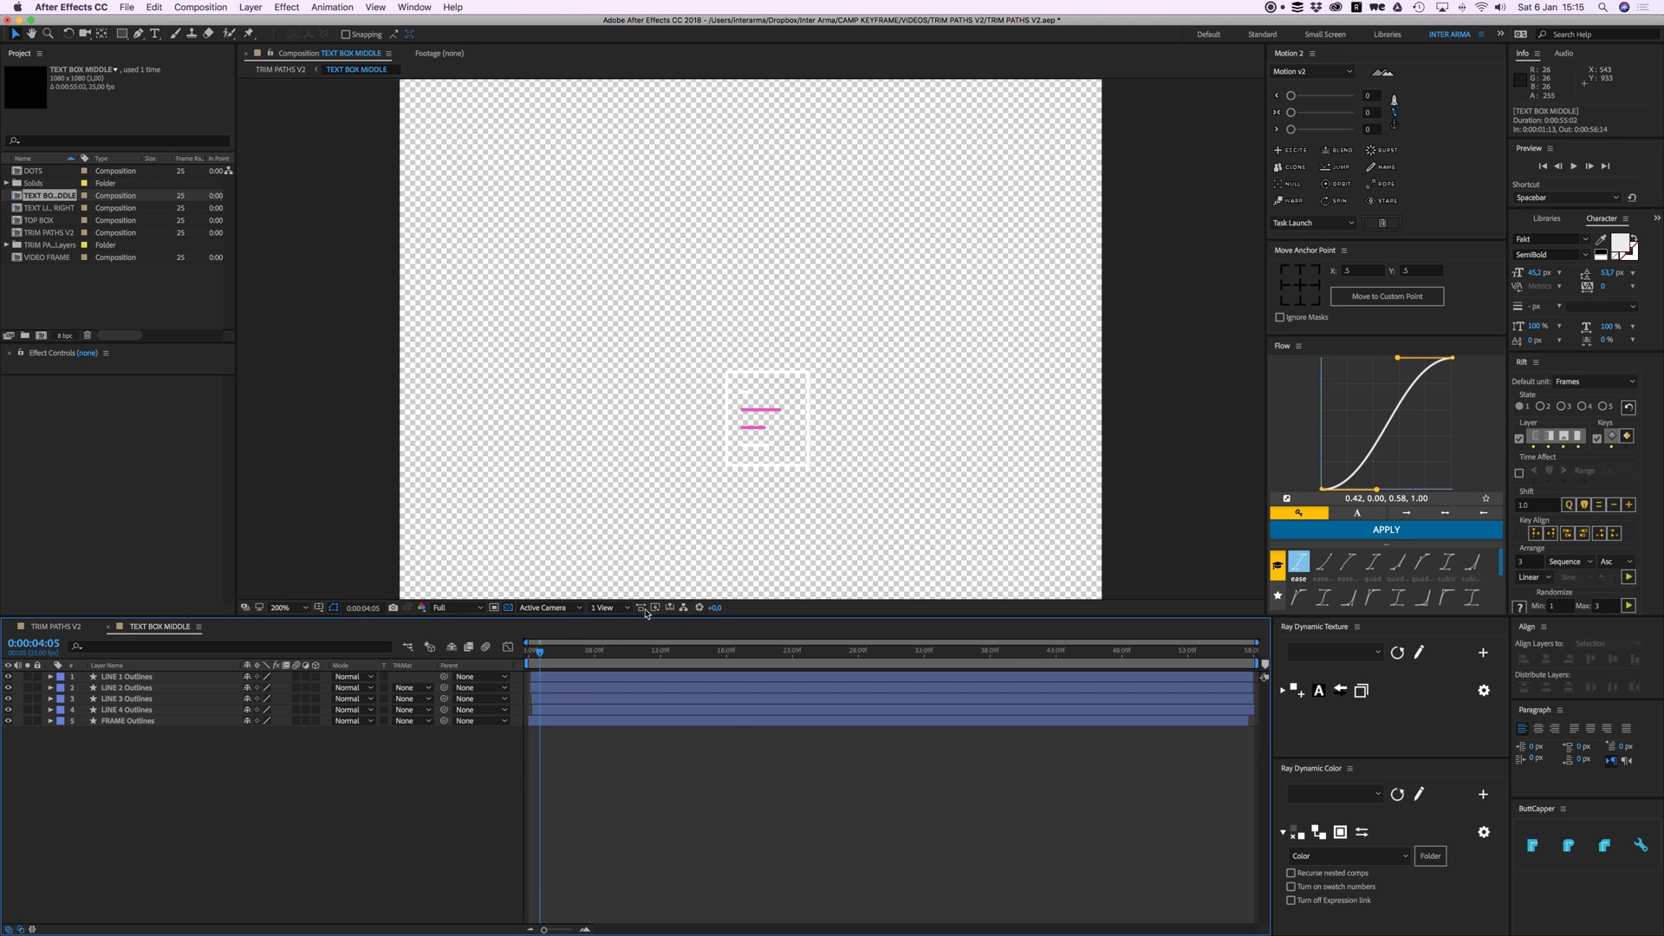
click(508, 607)
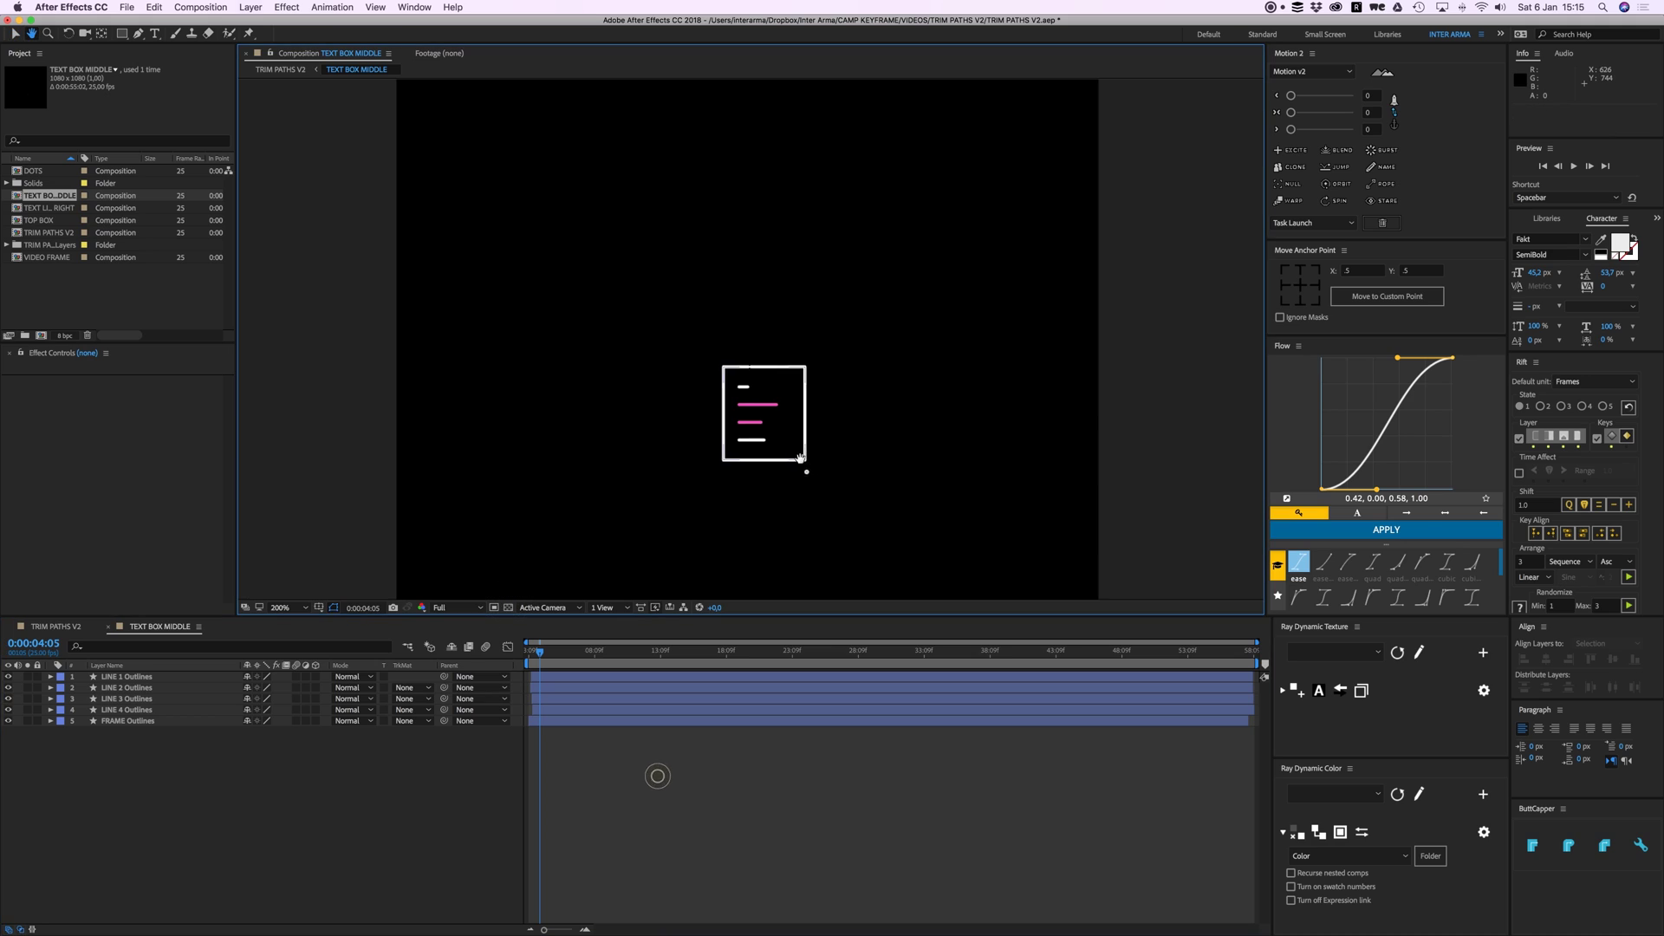
scroll(774, 404, up, 2)
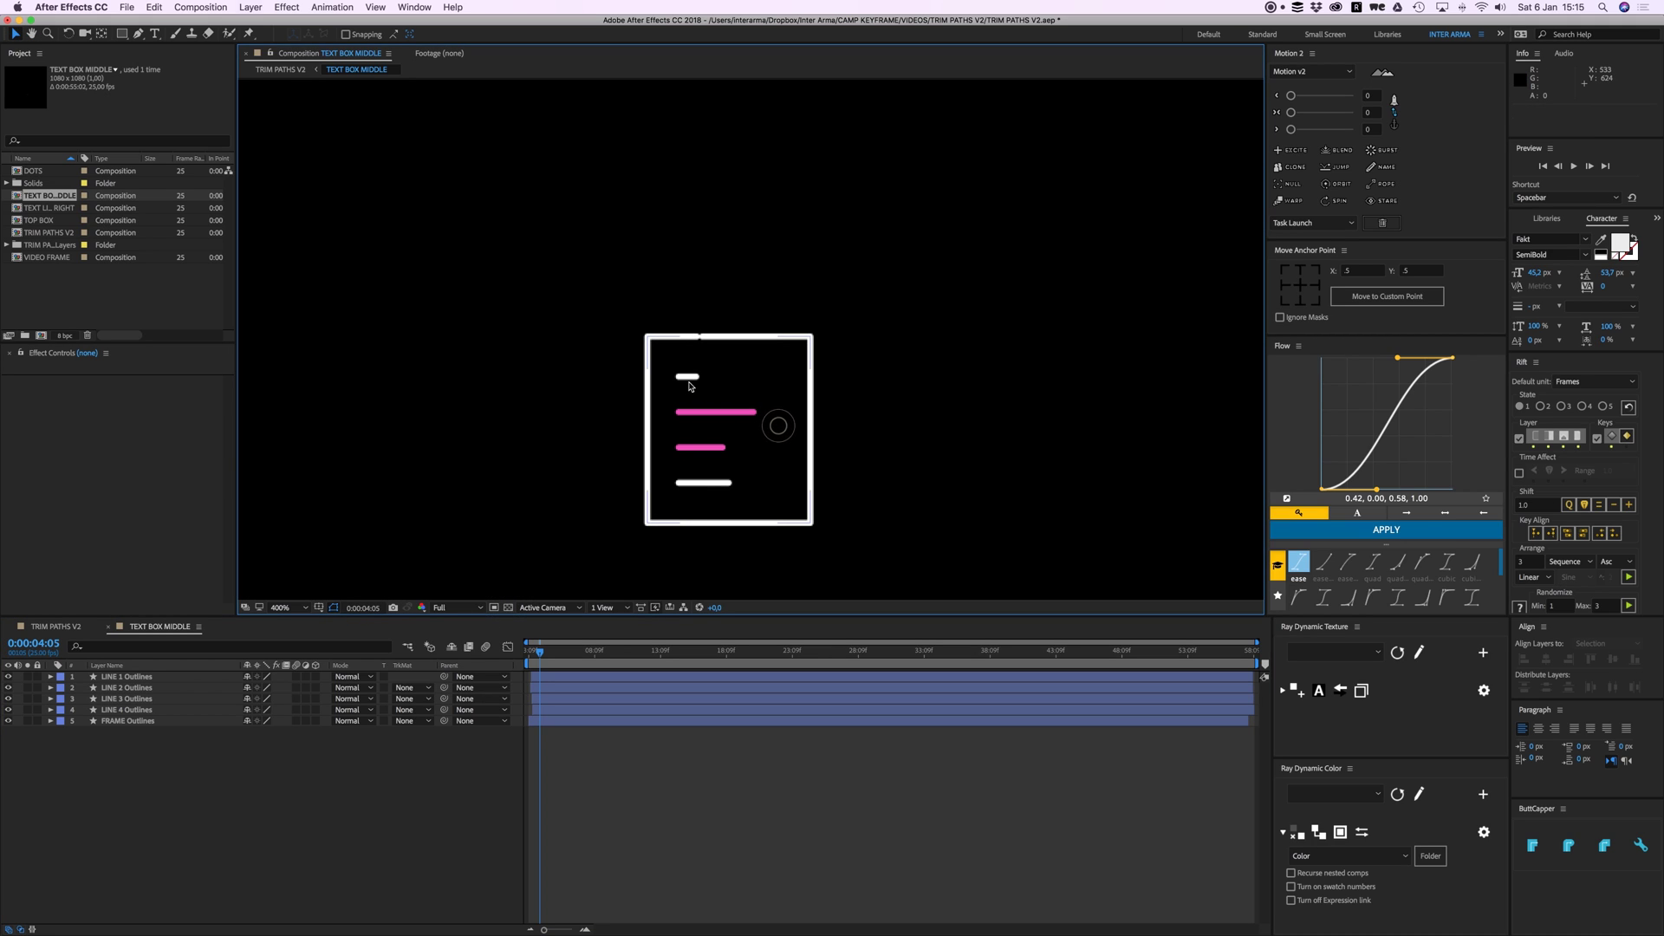
click(135, 677)
shift+click(139, 709)
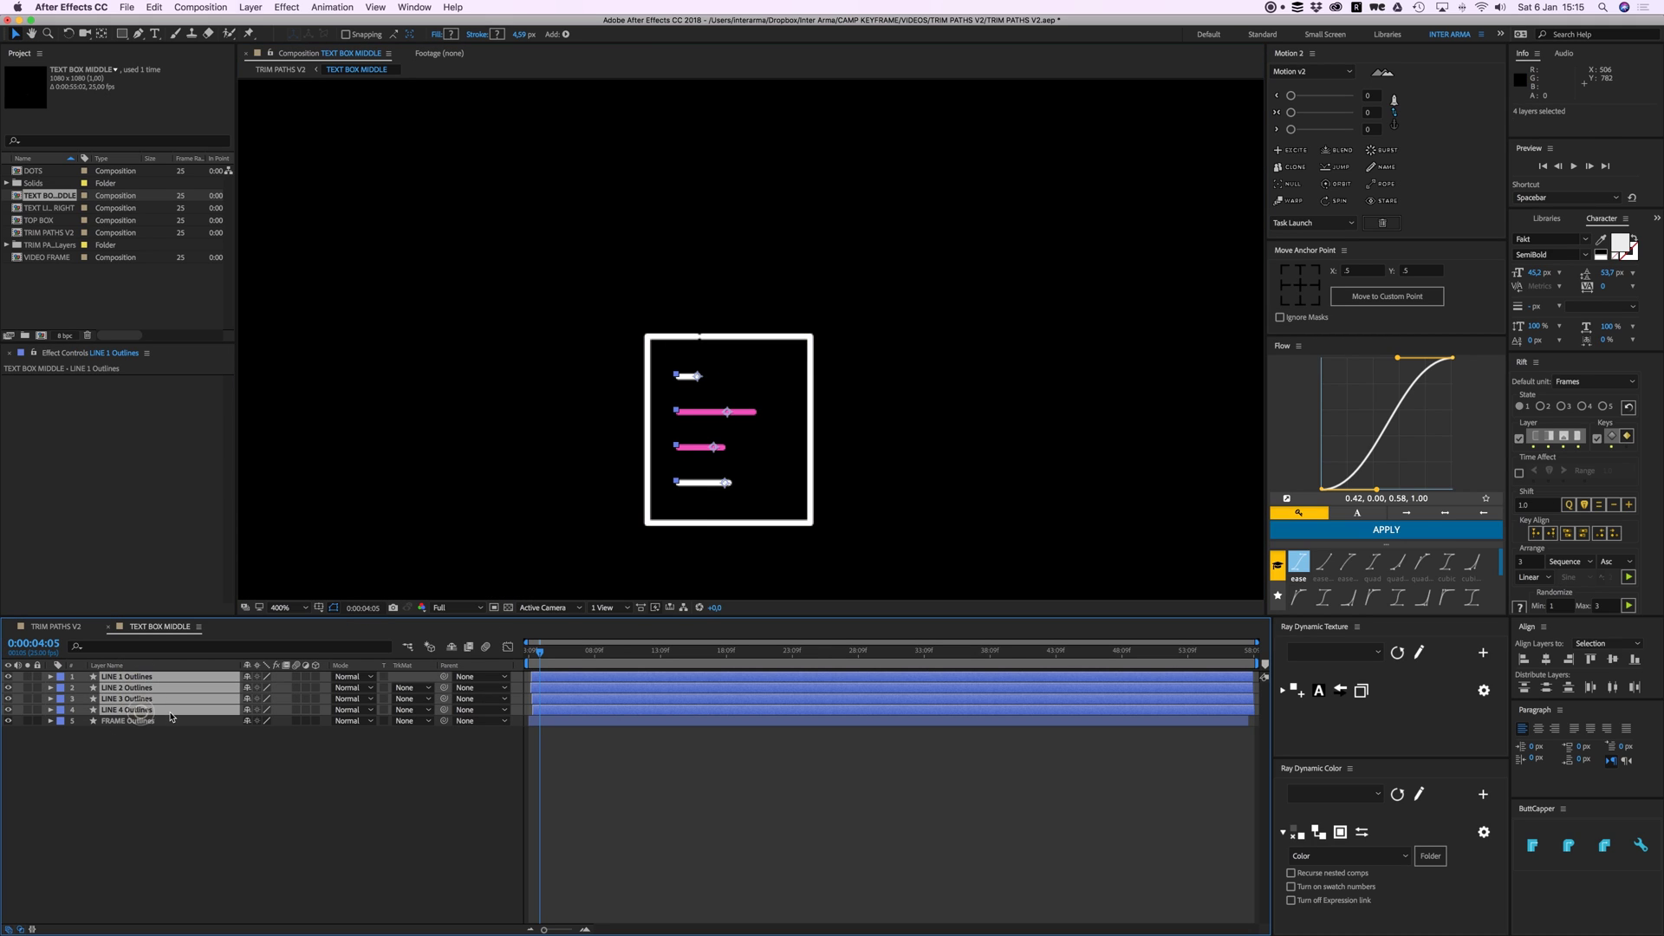
key(super+d)
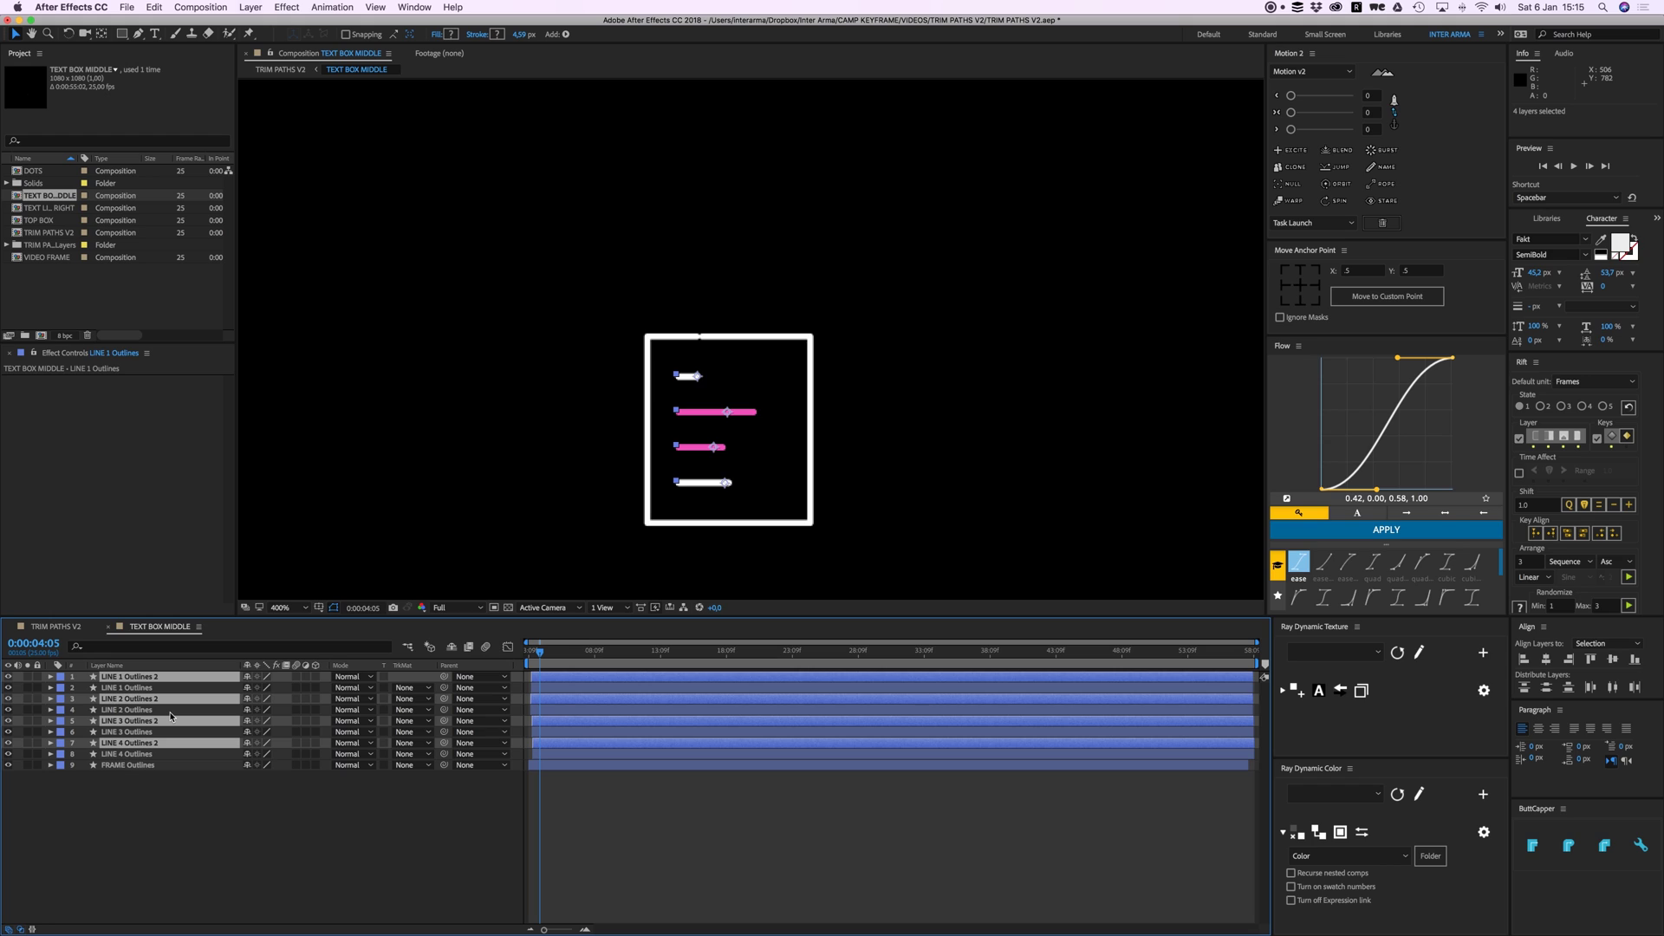
key(super+shift+bracketleft)
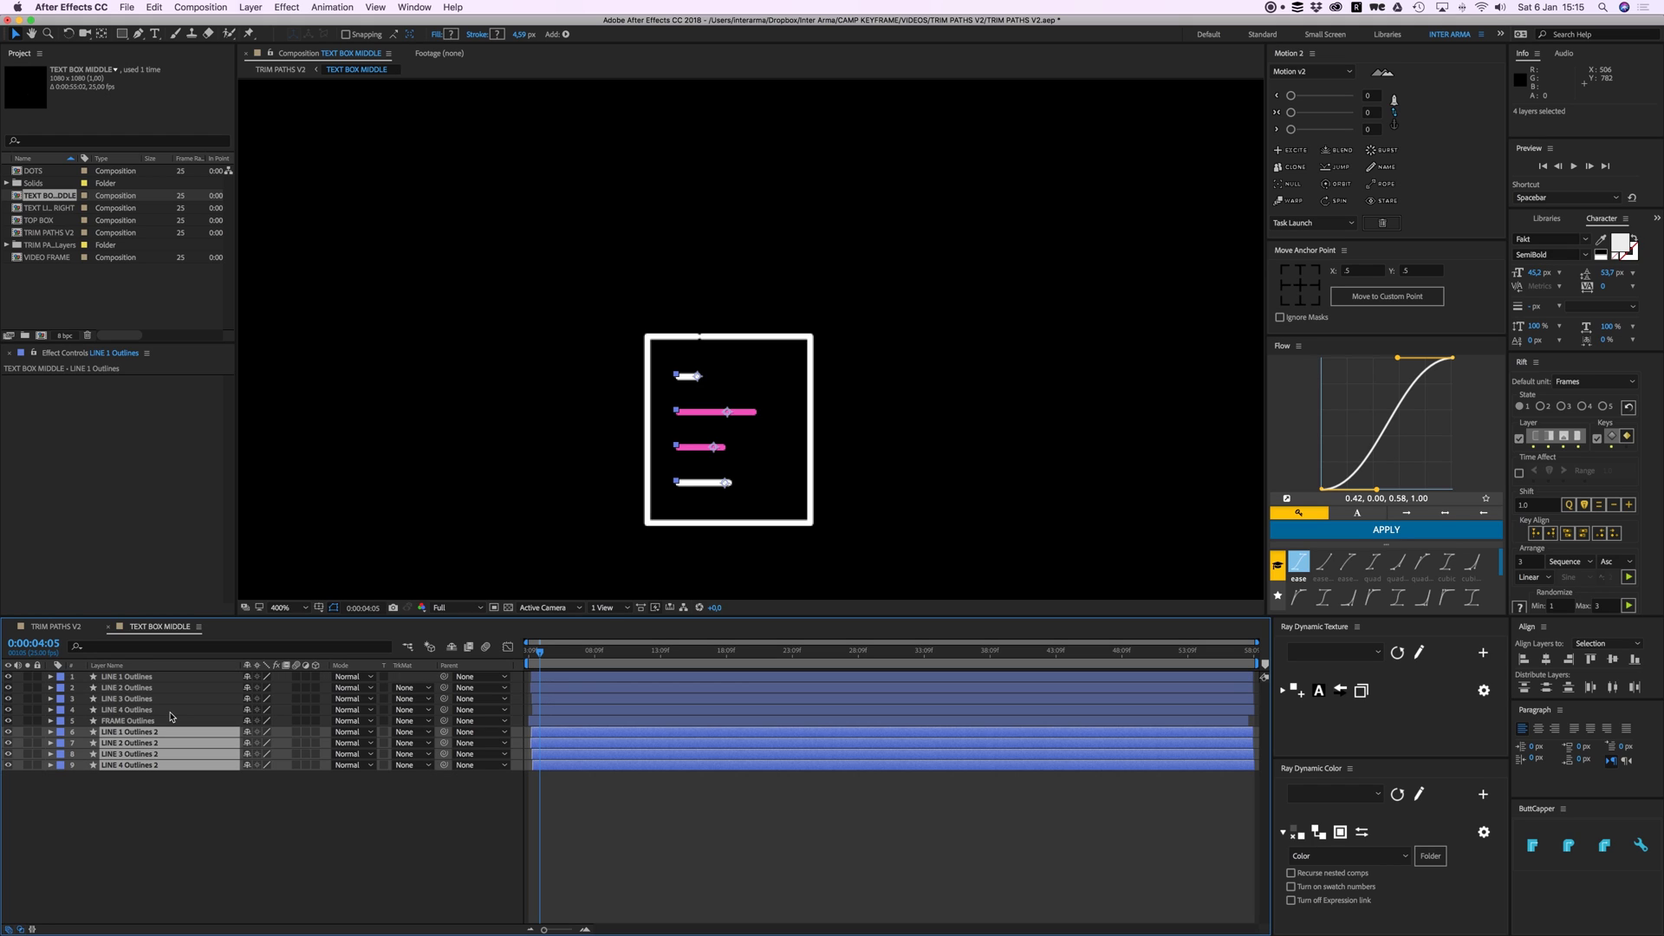
Step: Label the four duplicated LINE layers yellow and shift them three frames earlier than the originals
click(62, 732)
click(87, 724)
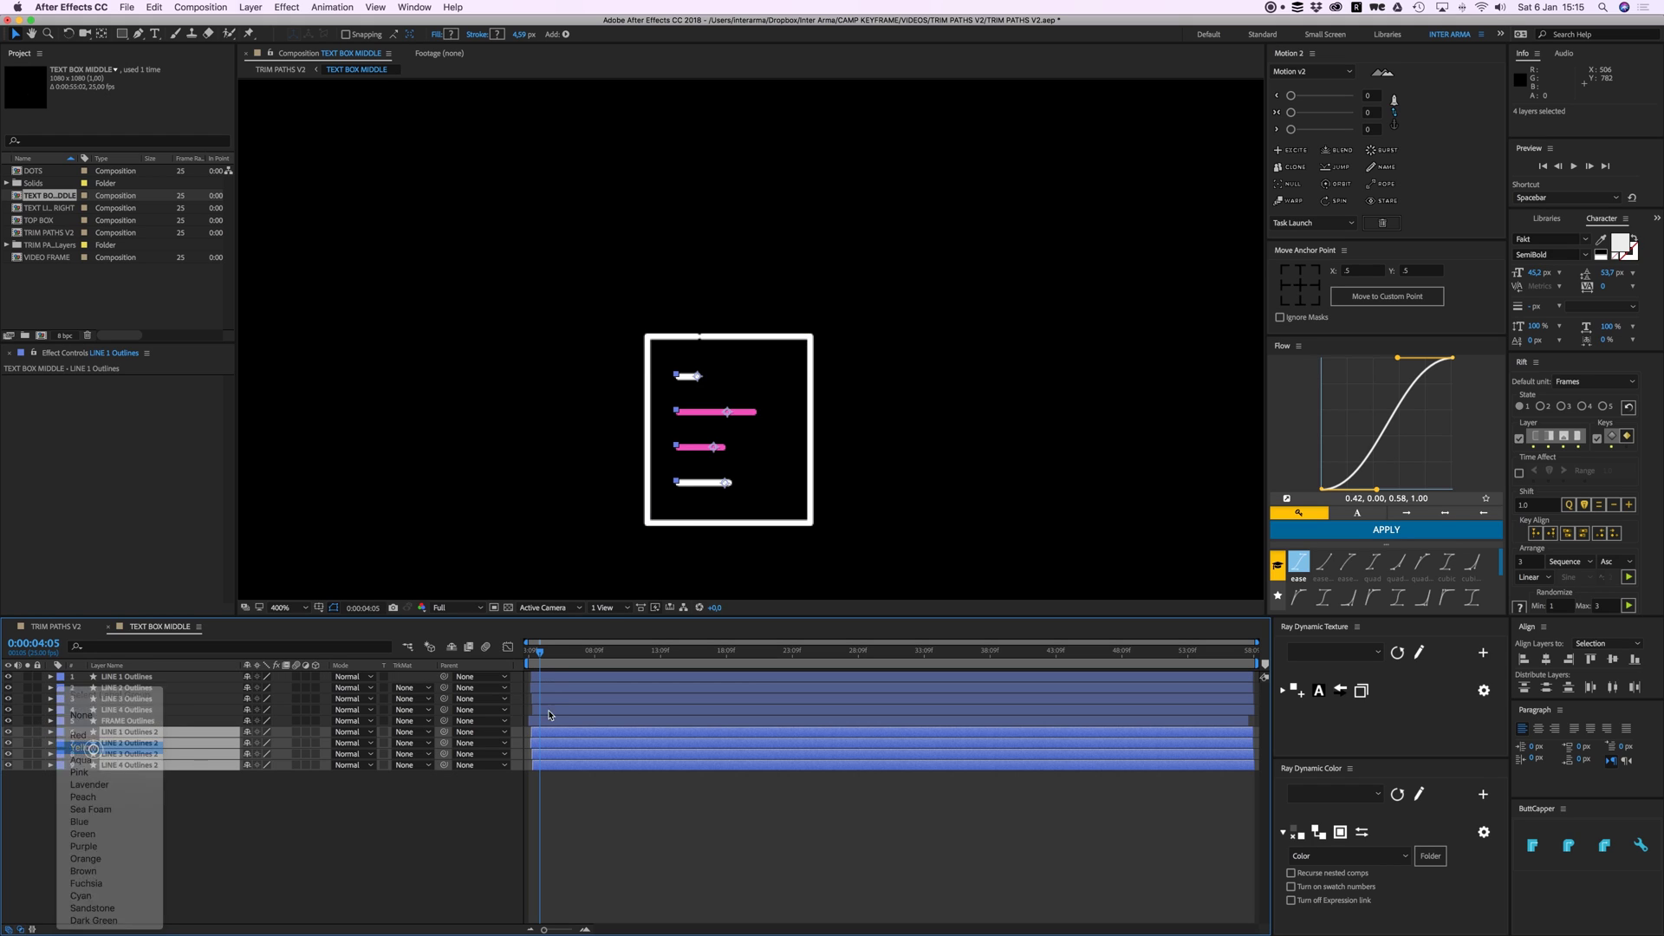
click(585, 930)
drag(565, 727, 568, 735)
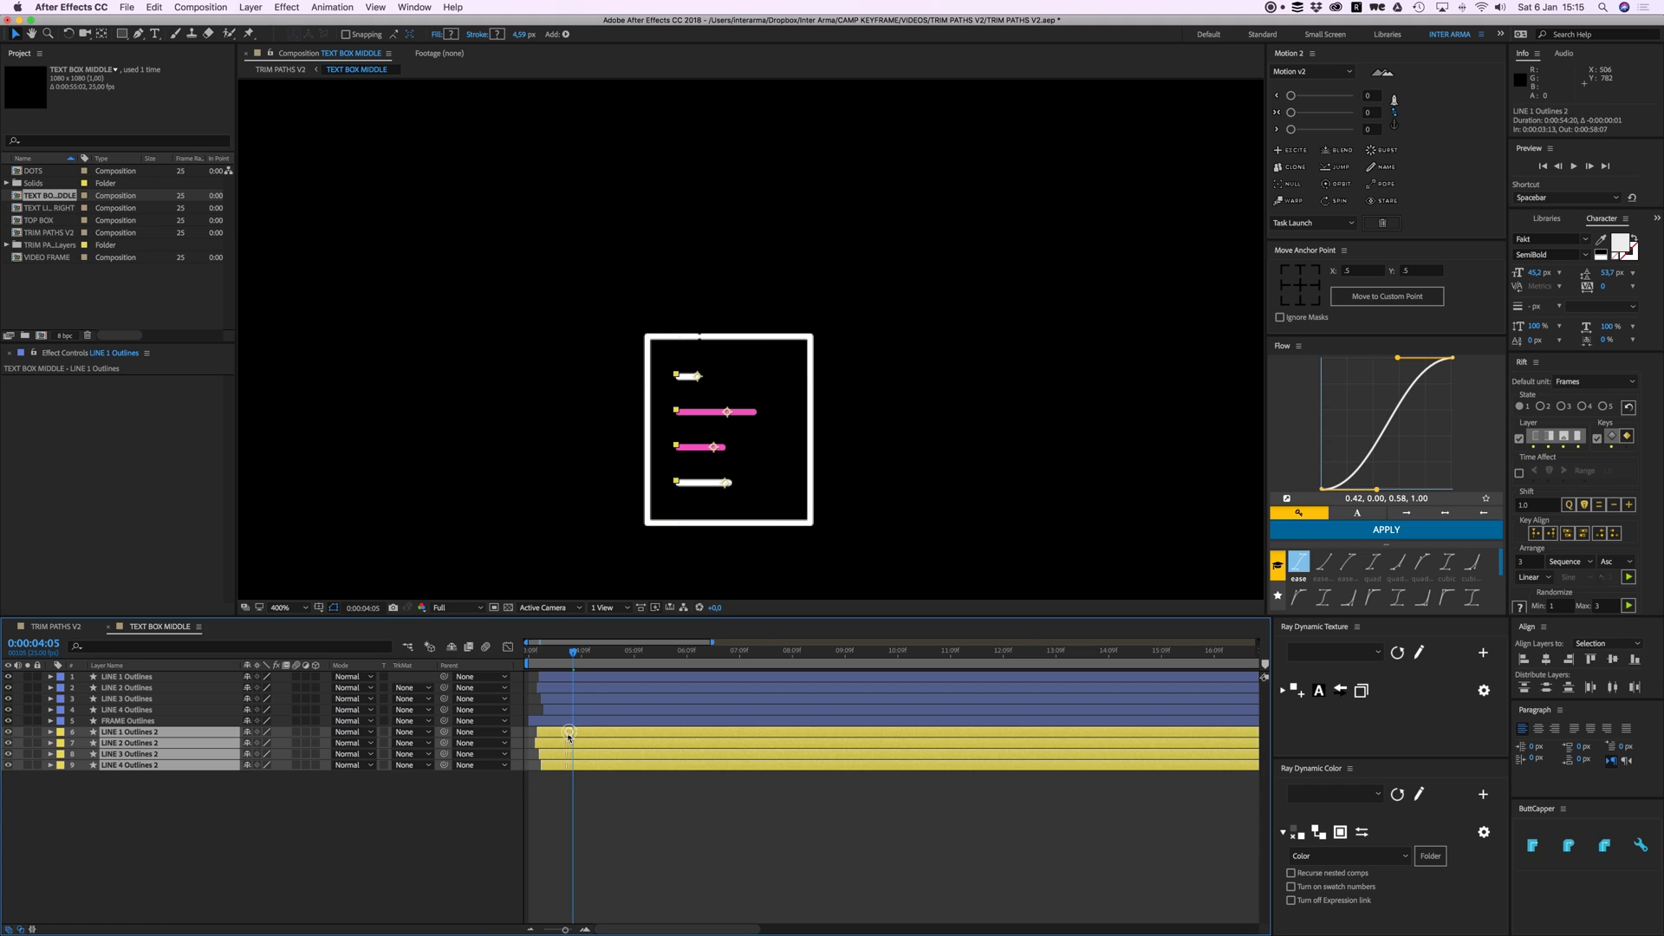
drag(581, 663, 560, 802)
click(560, 802)
click(553, 734)
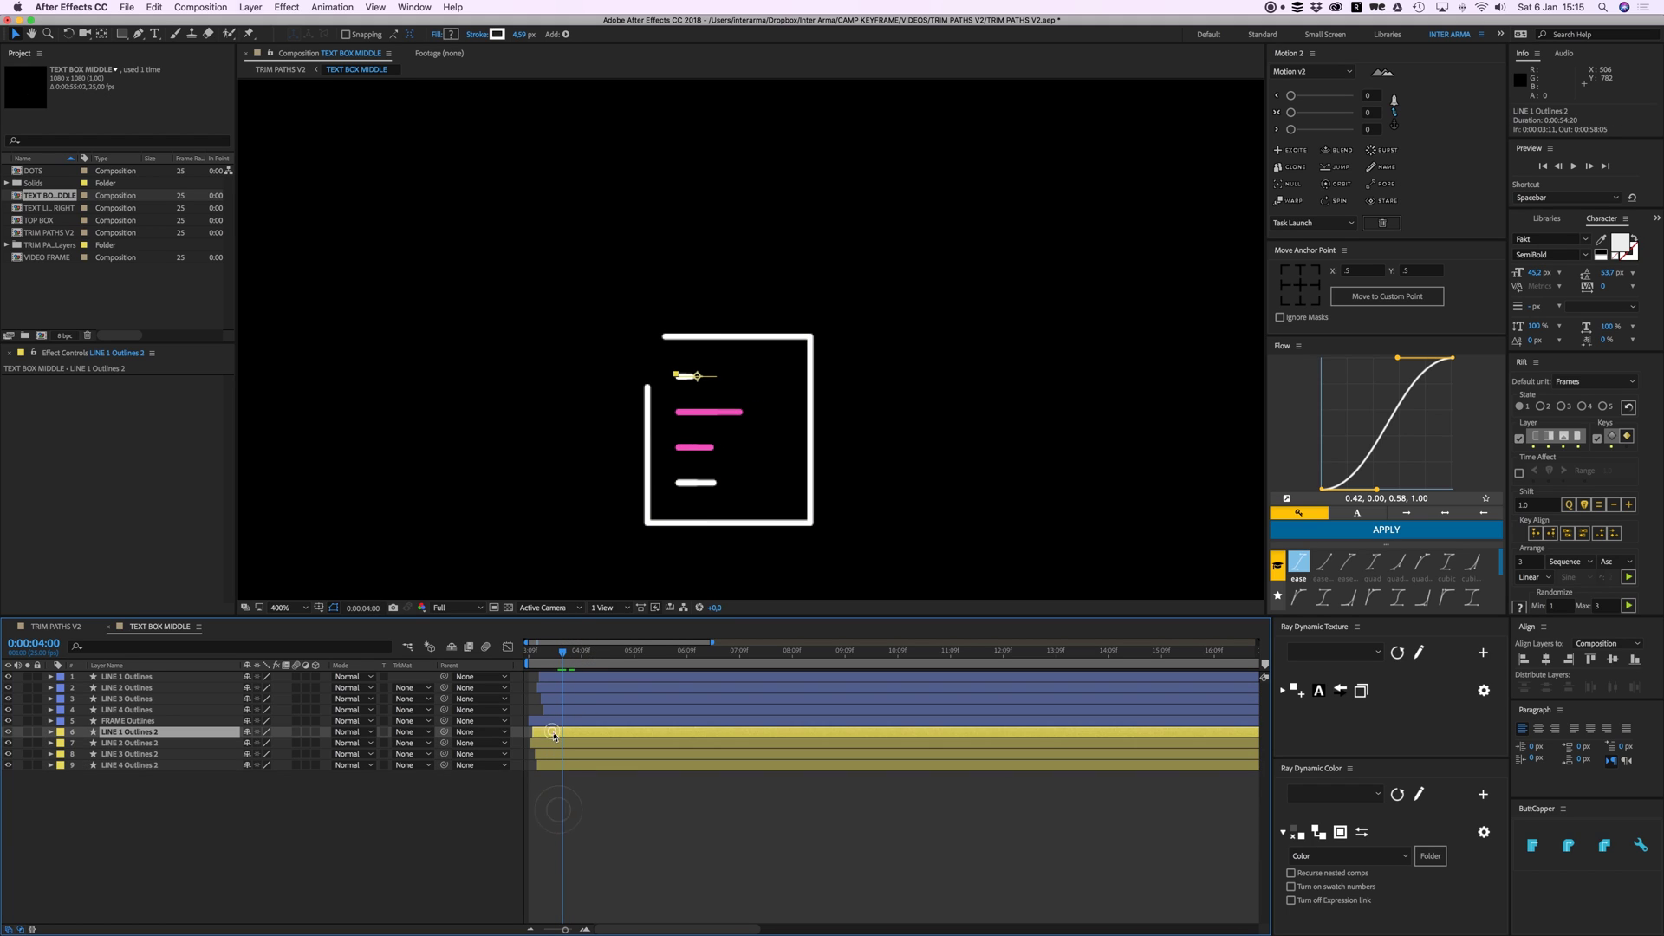
shift+click(557, 767)
click(567, 792)
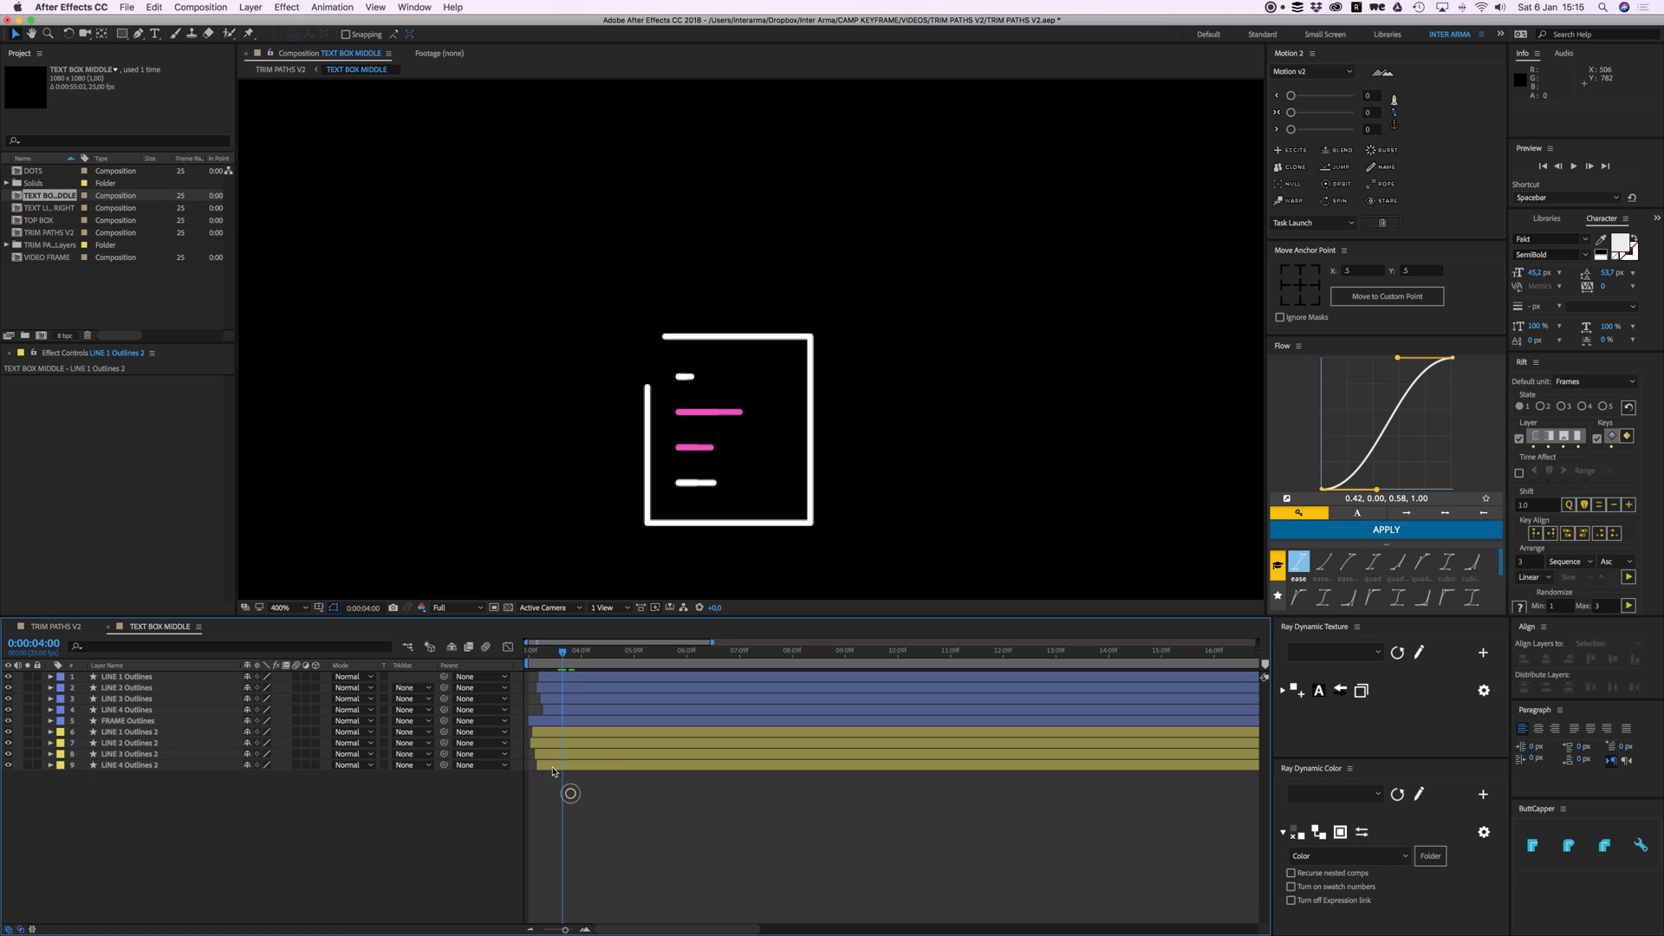
Step: Set the stroke colour of the duplicated LINE 1 and LINE 4 layers to pink EF50BA, sampled from a pink text line
click(552, 764)
super+click(551, 733)
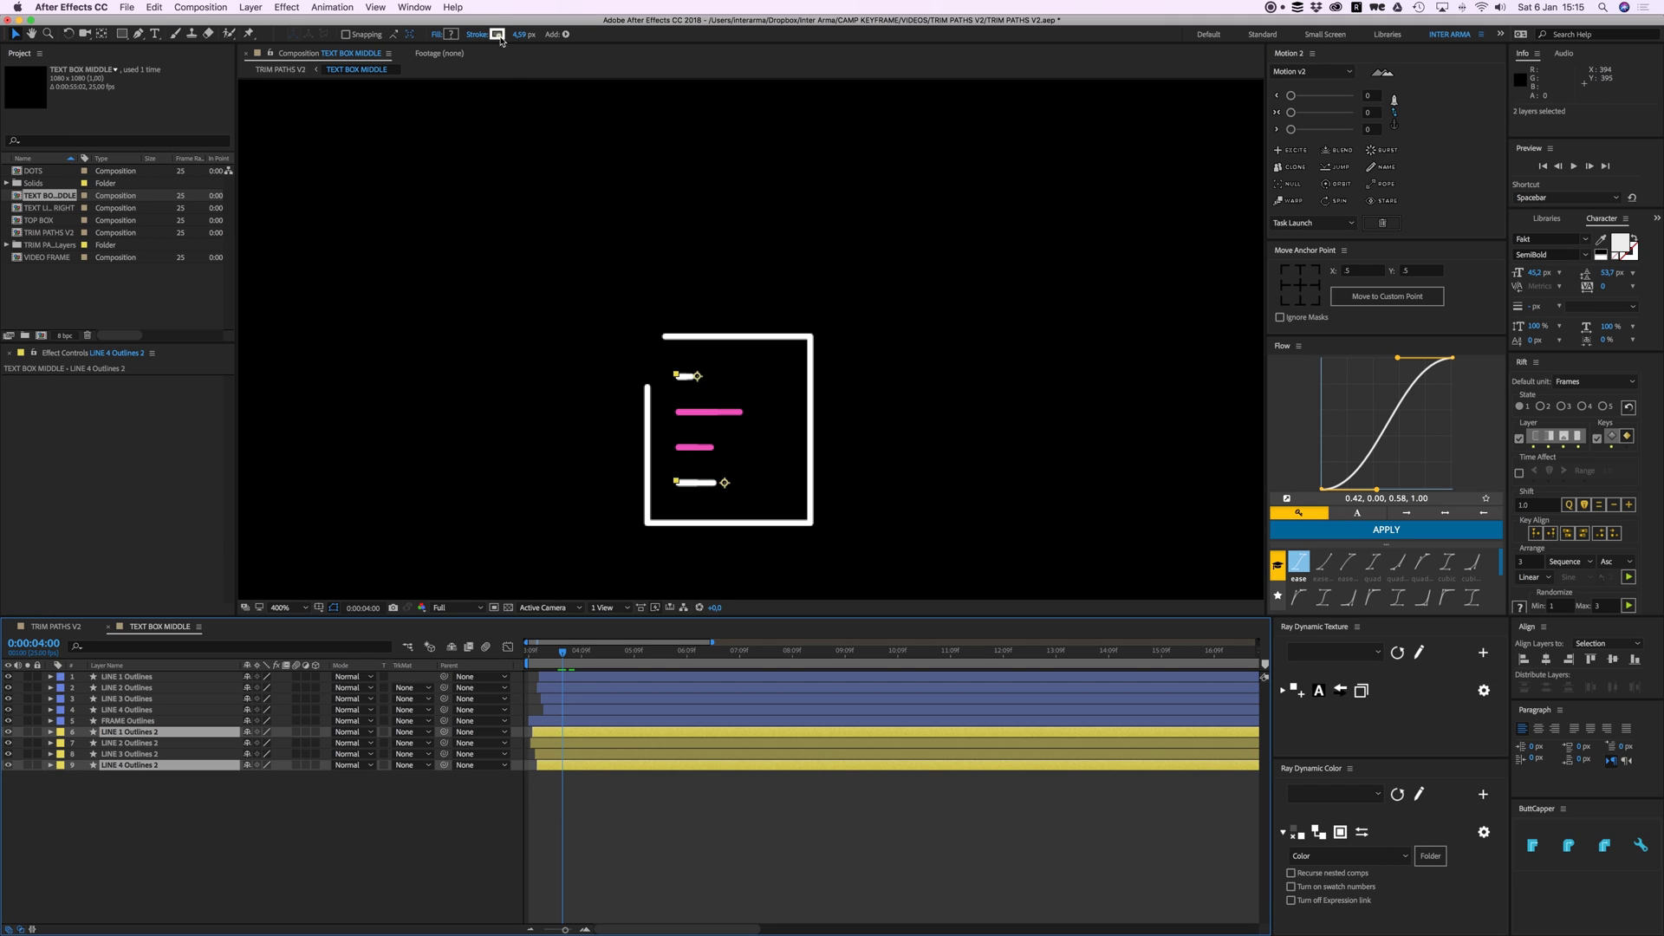
click(496, 33)
click(318, 469)
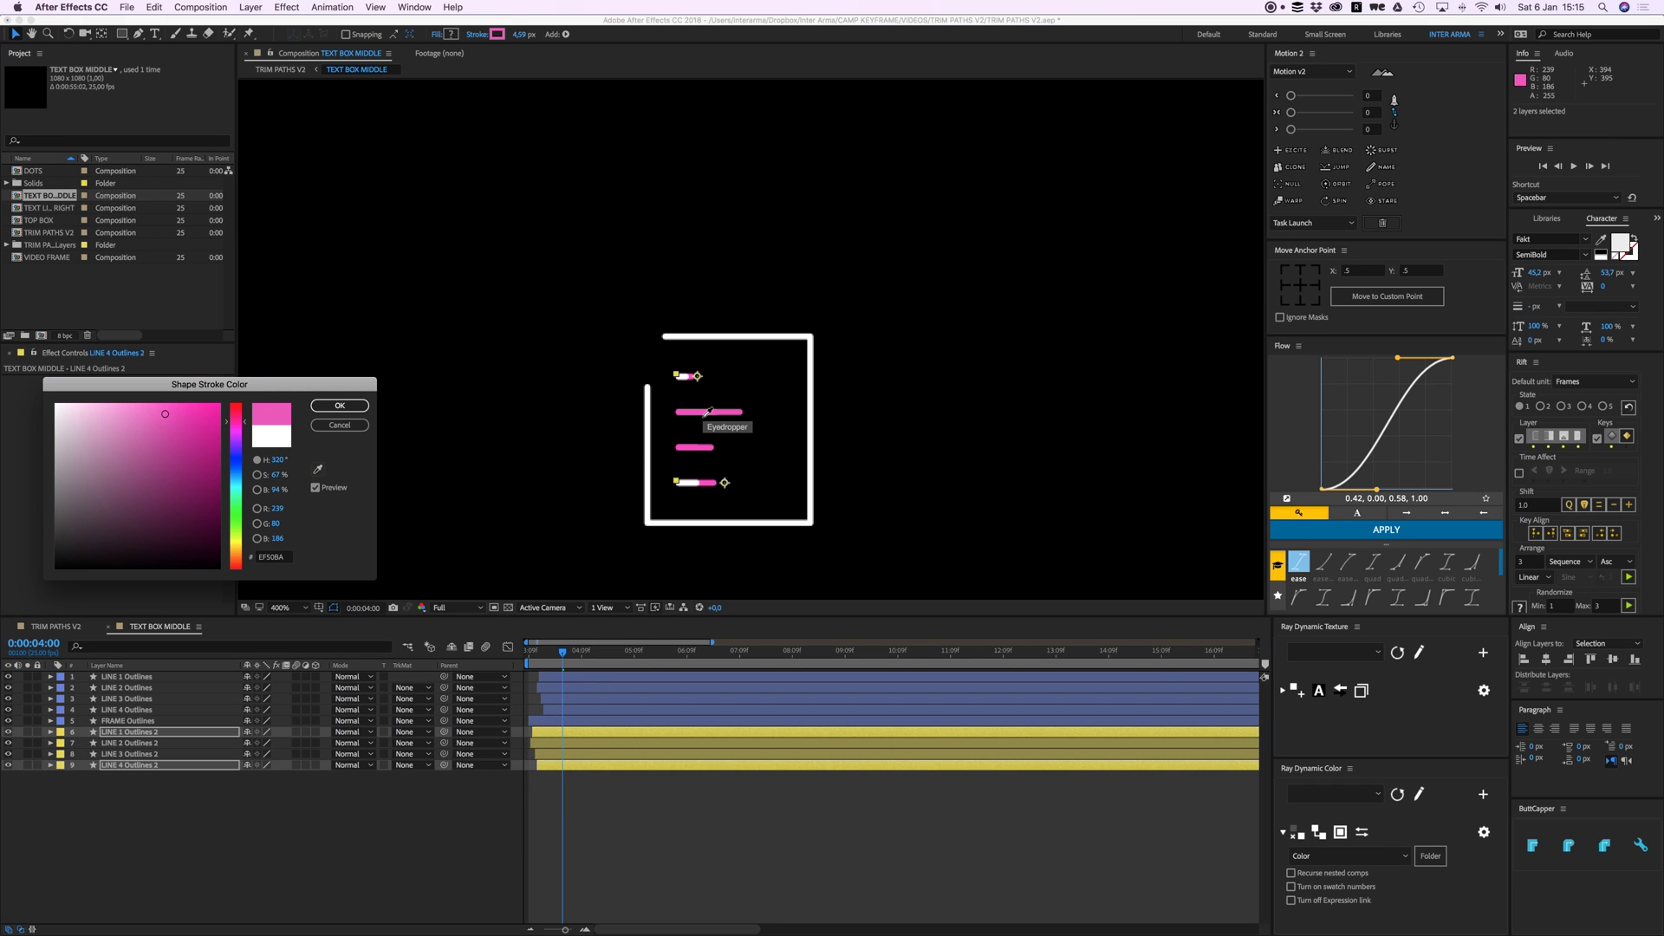
click(352, 407)
Step: Set the stroke colour of the duplicated LINE 2 and LINE 3 layers to white FFFFFF
click(590, 744)
shift+click(591, 754)
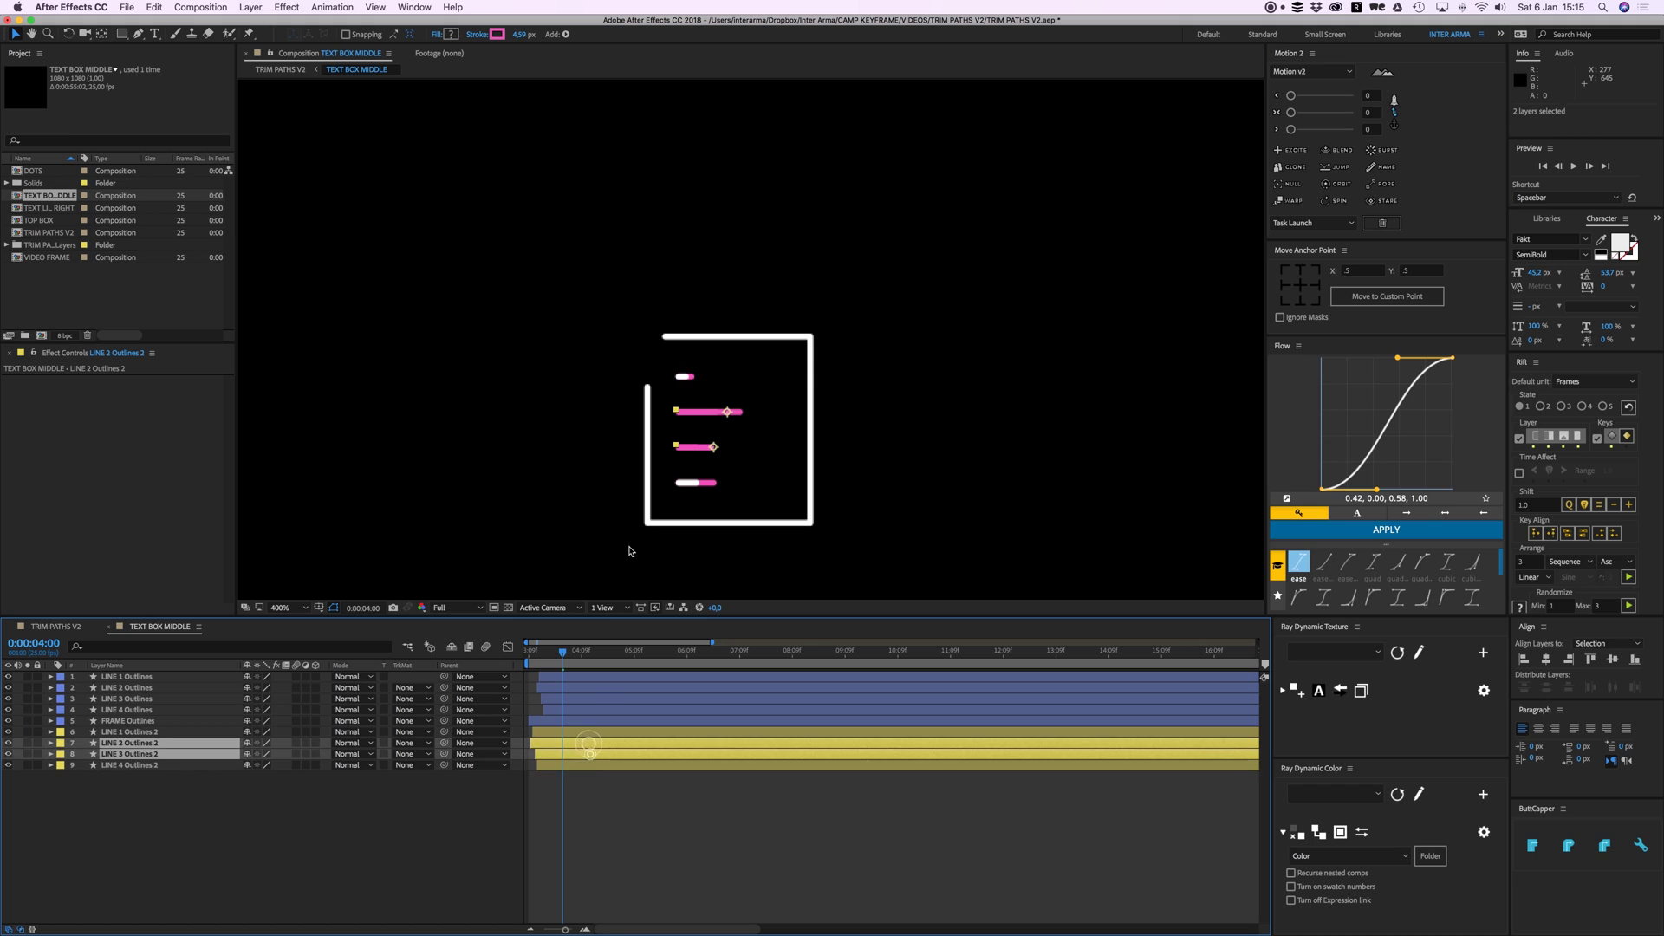
click(497, 34)
drag(144, 493, 15, 393)
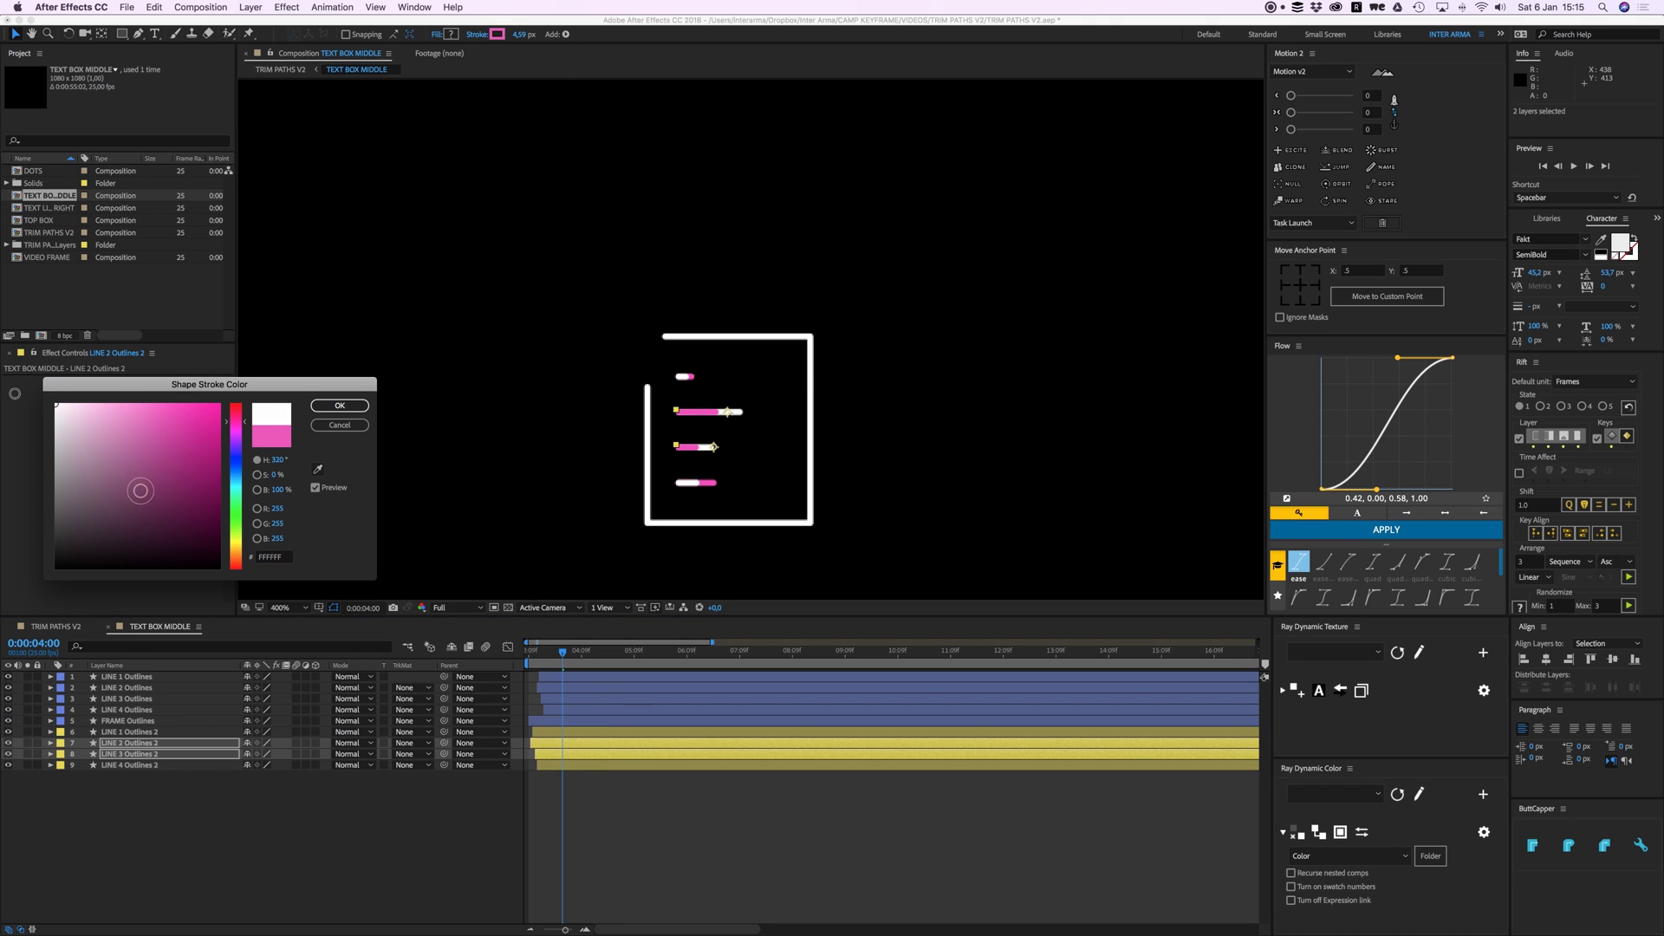
key(Return)
click(759, 835)
Step: Preview the offset text lines in TEXT BOX MIDDLE and in the main TRIM PATHS V2 composition
drag(546, 652, 528, 654)
key(space)
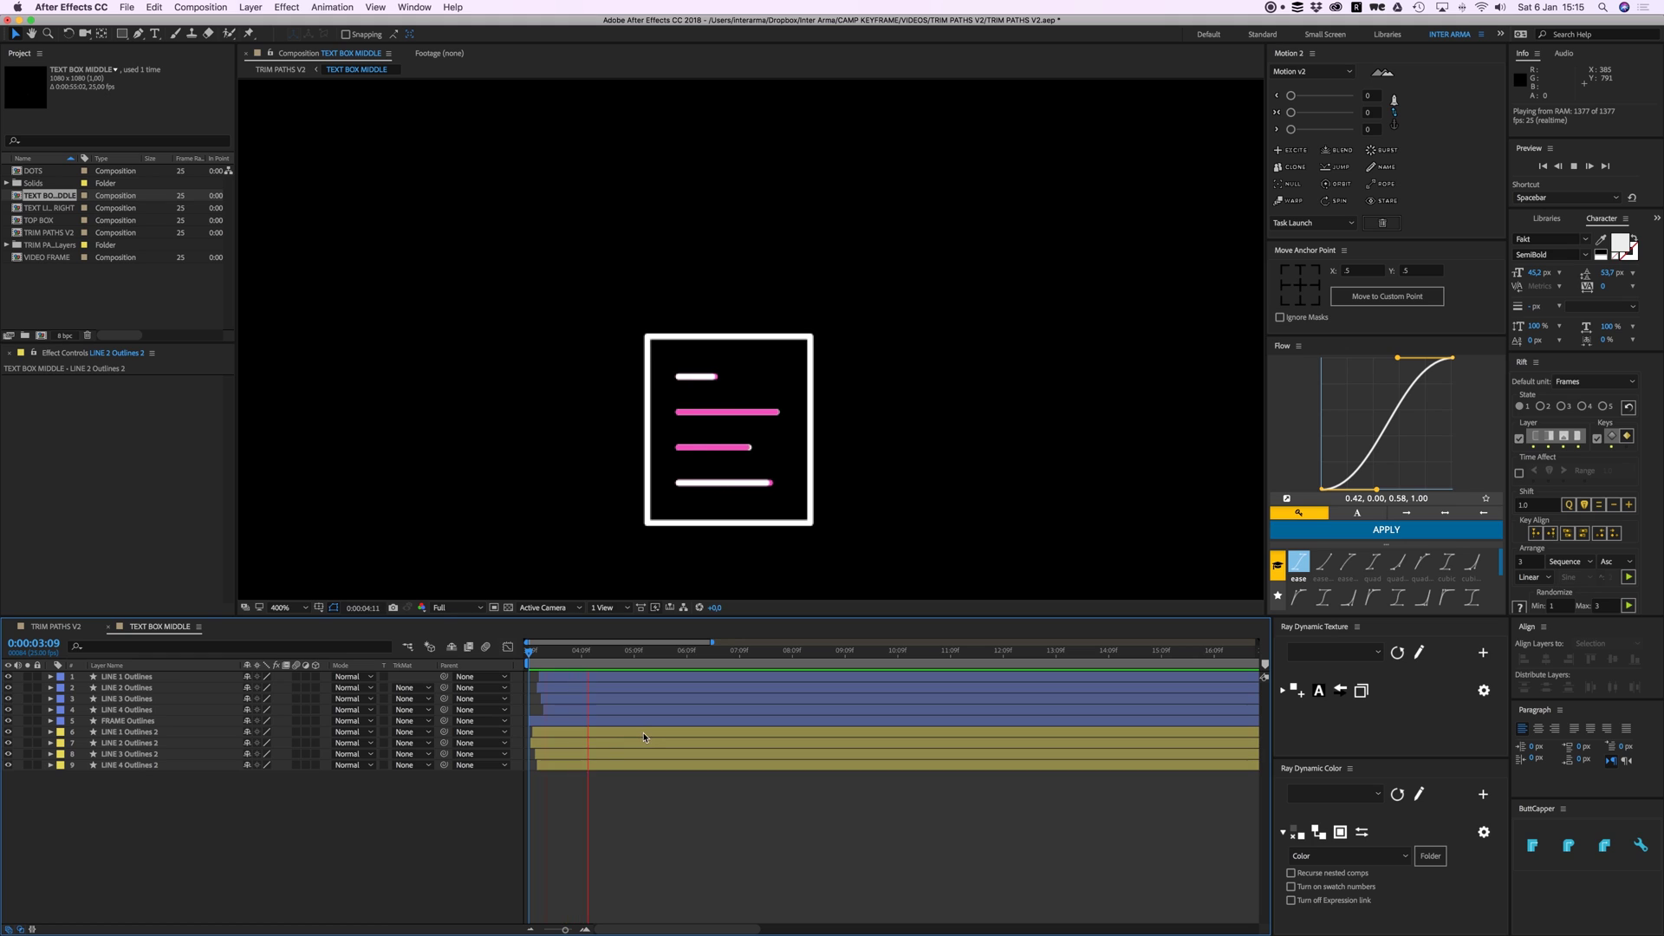
key(space)
click(69, 626)
click(630, 714)
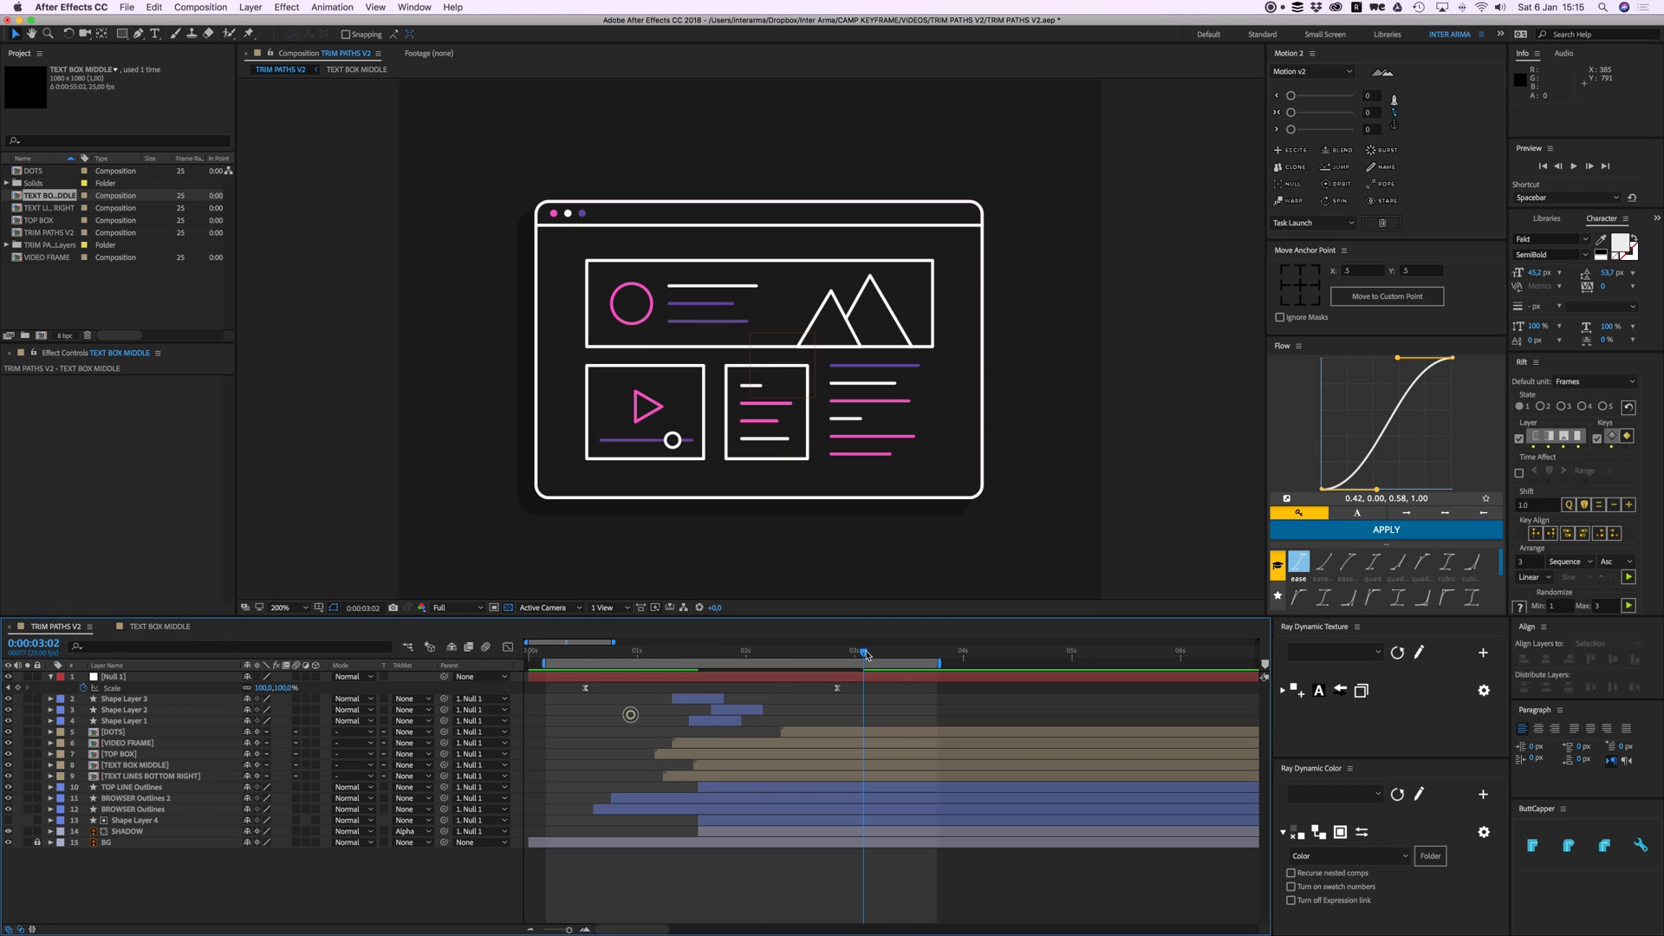
drag(854, 649, 675, 662)
key(space)
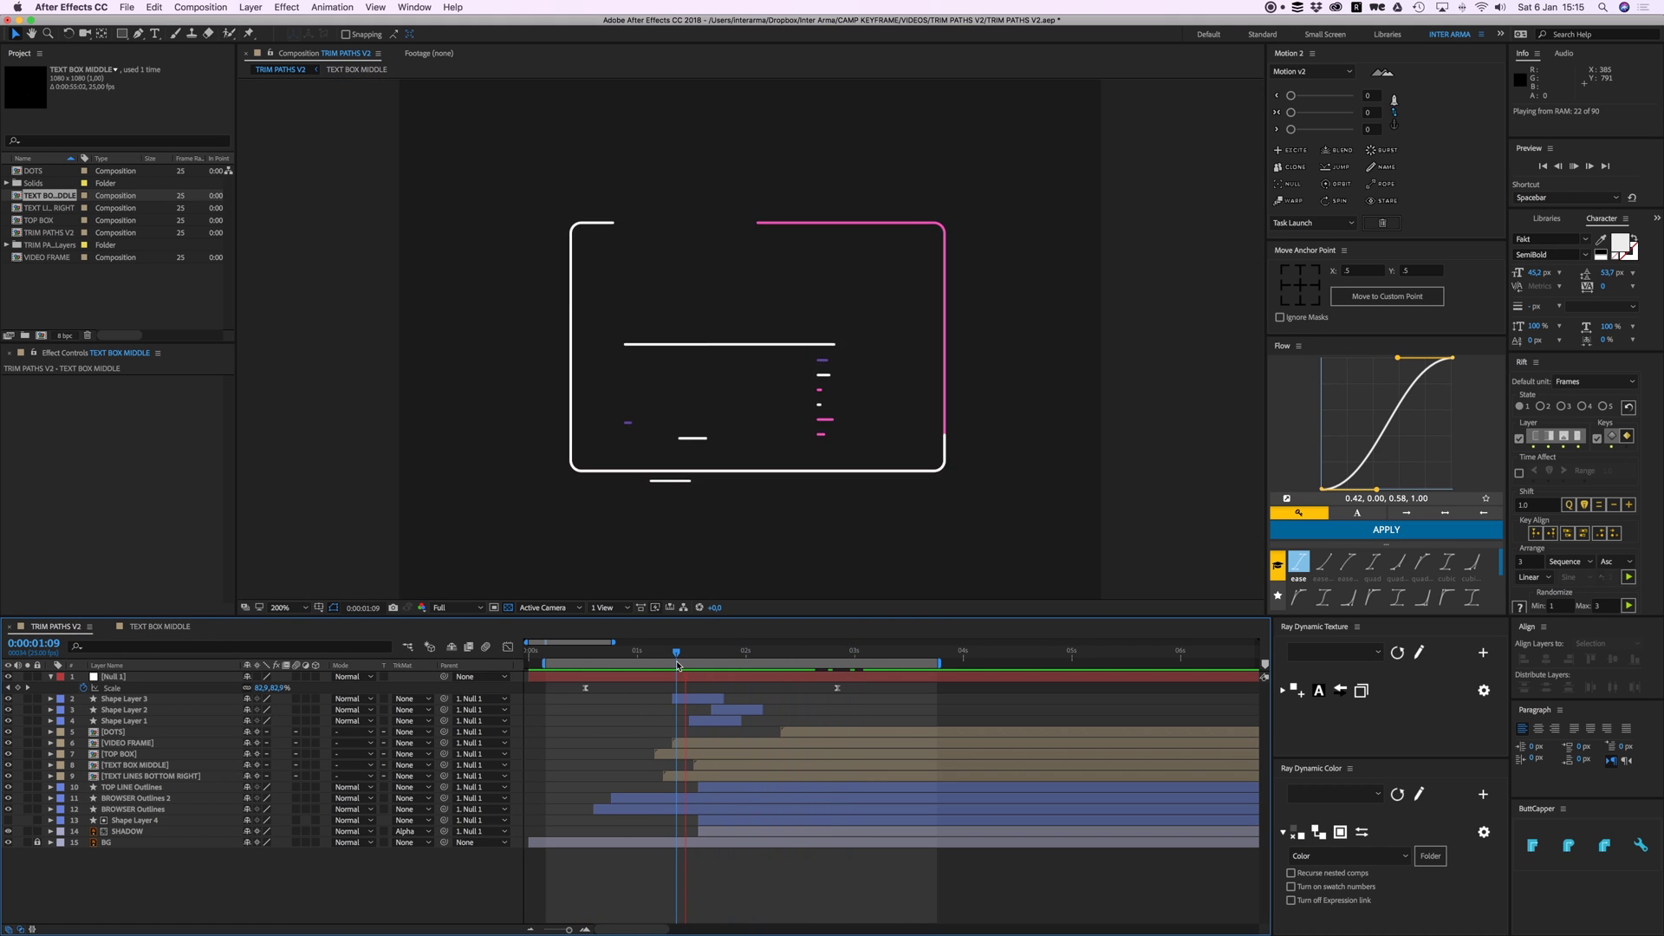
key(space)
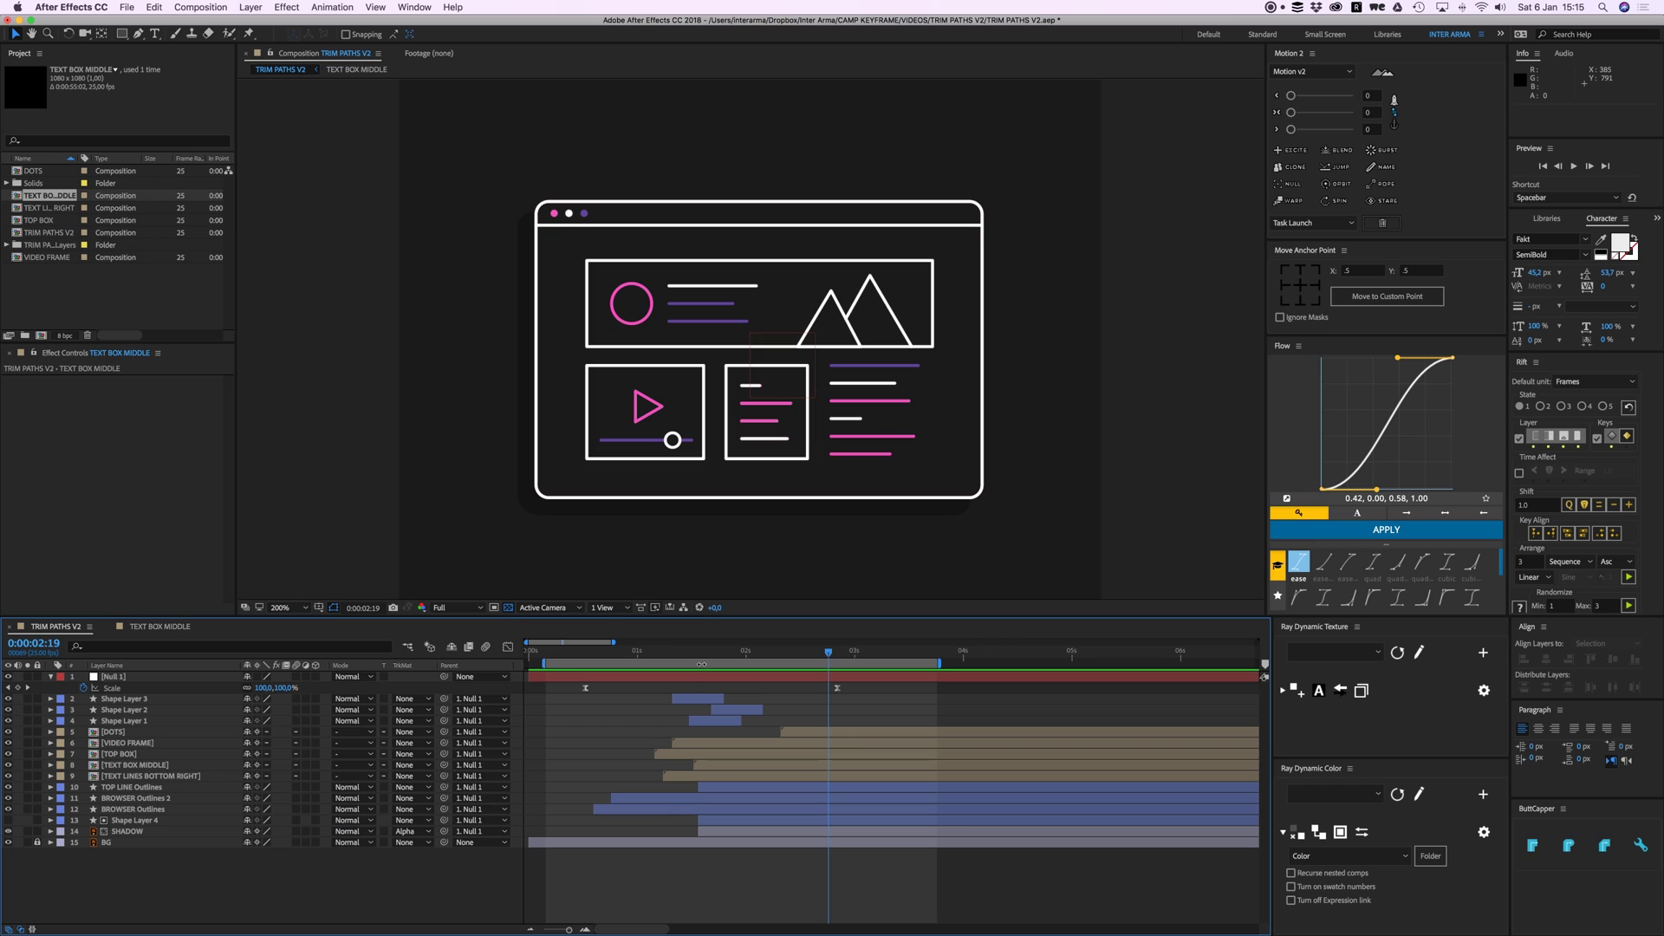
Step: Duplicate Shape Layers 1 to 3, place the copies below the originals and shift them three frames earlier
drag(691, 661, 673, 660)
click(699, 697)
shift+click(716, 721)
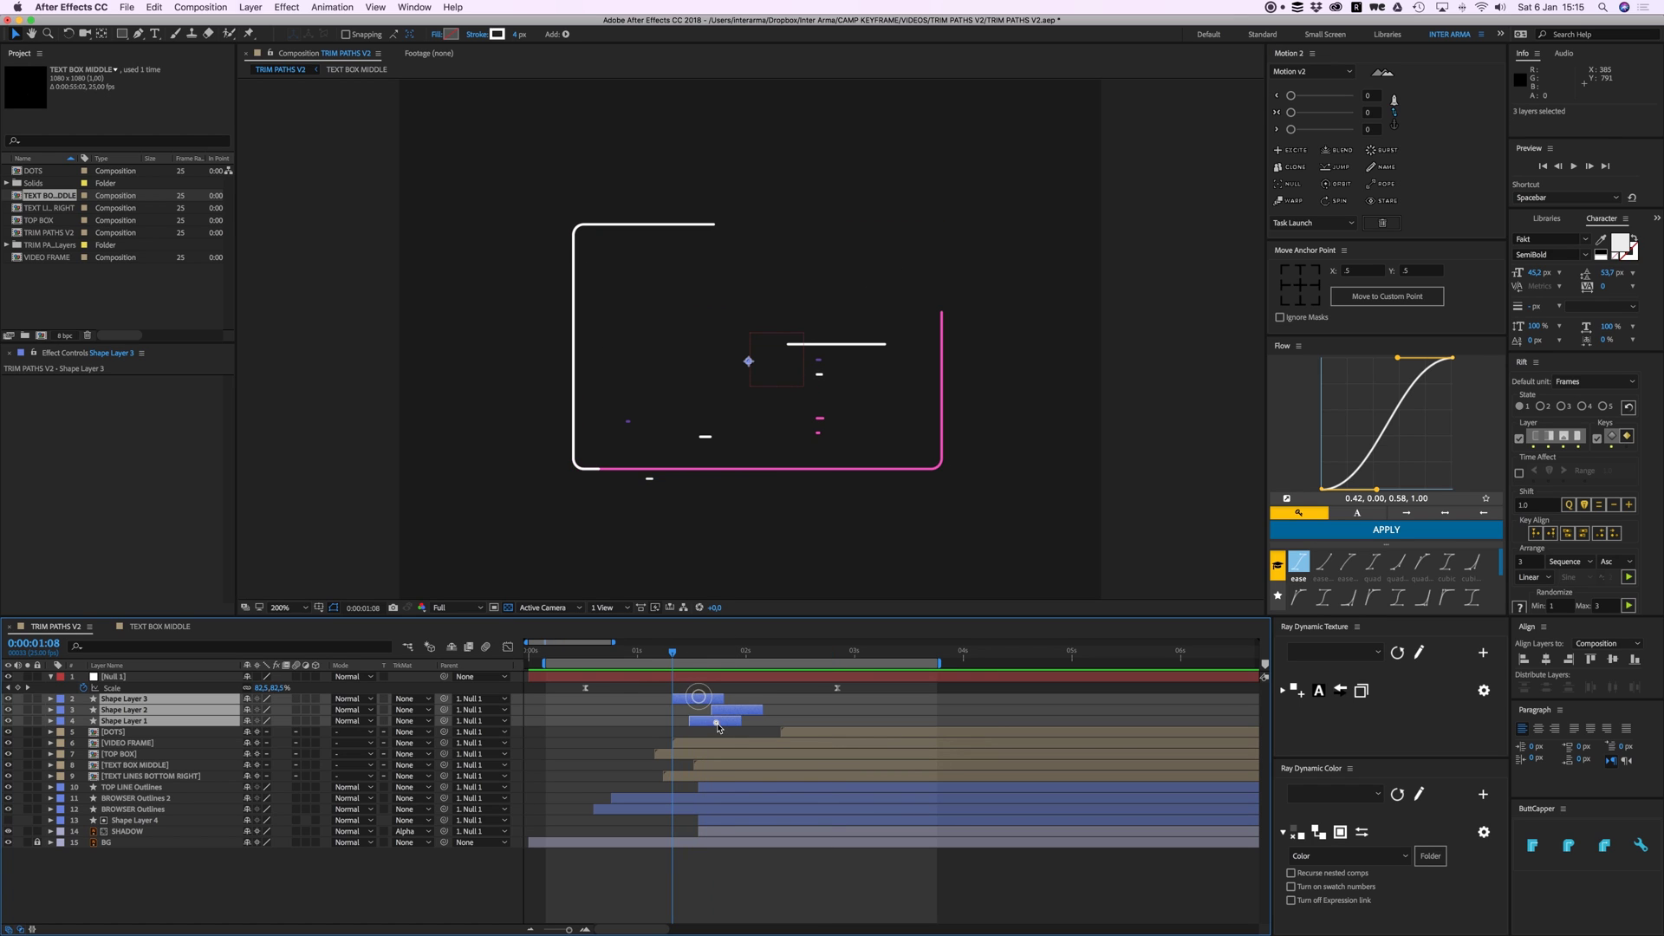
key(super+d)
key(super+[)
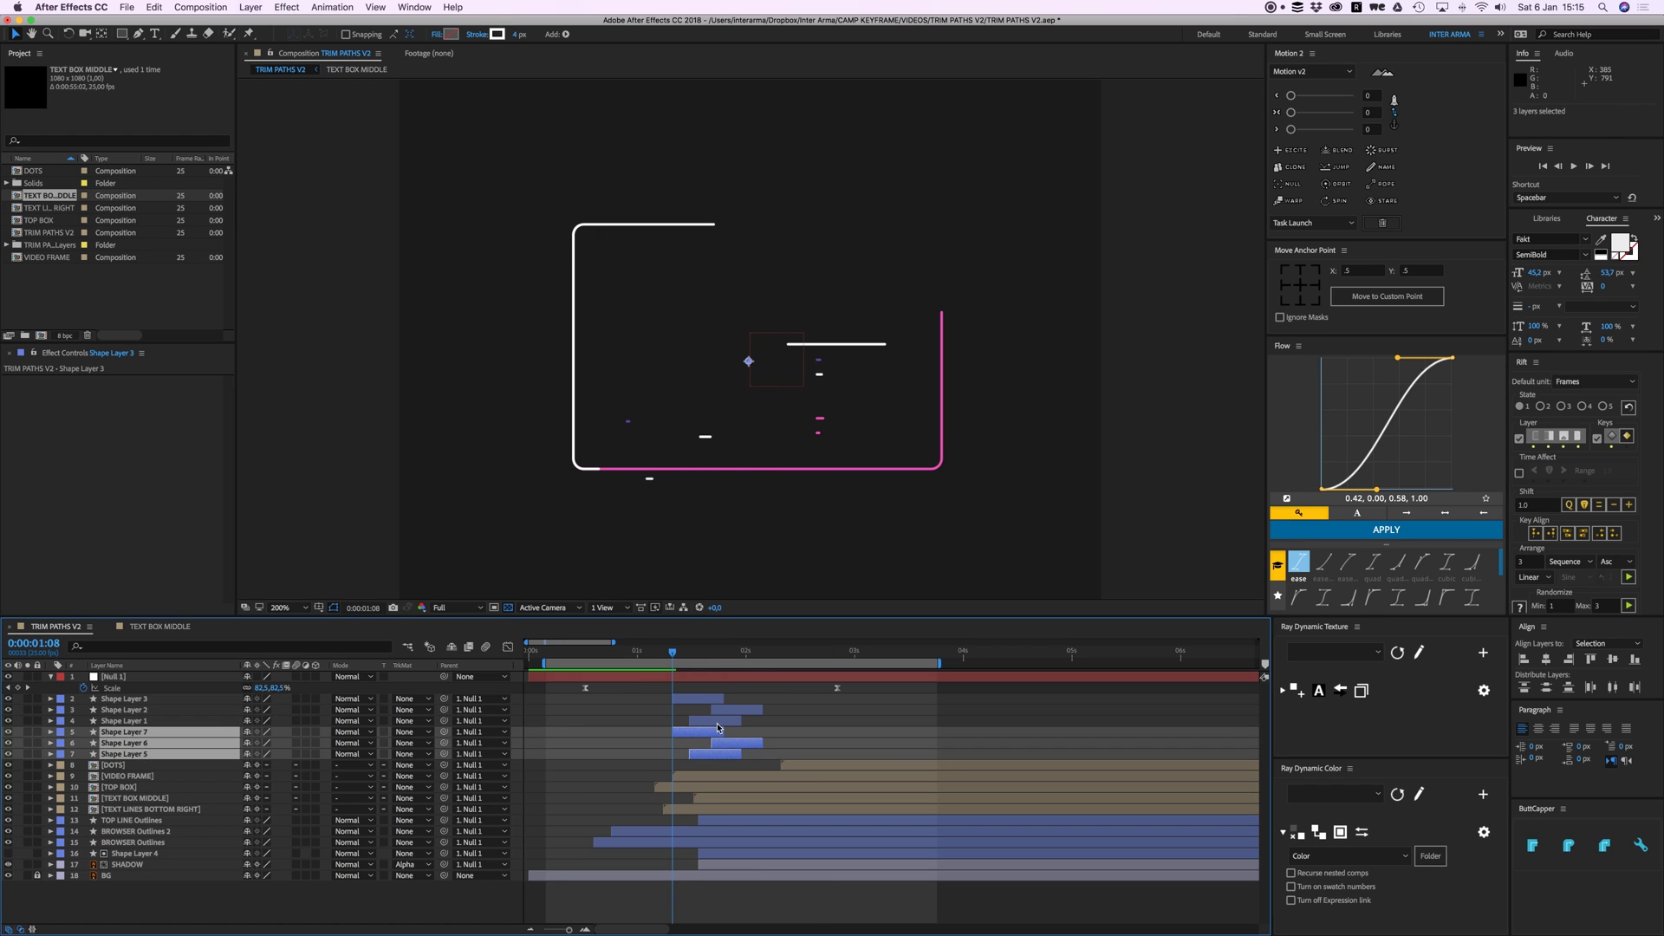
drag(708, 735, 695, 735)
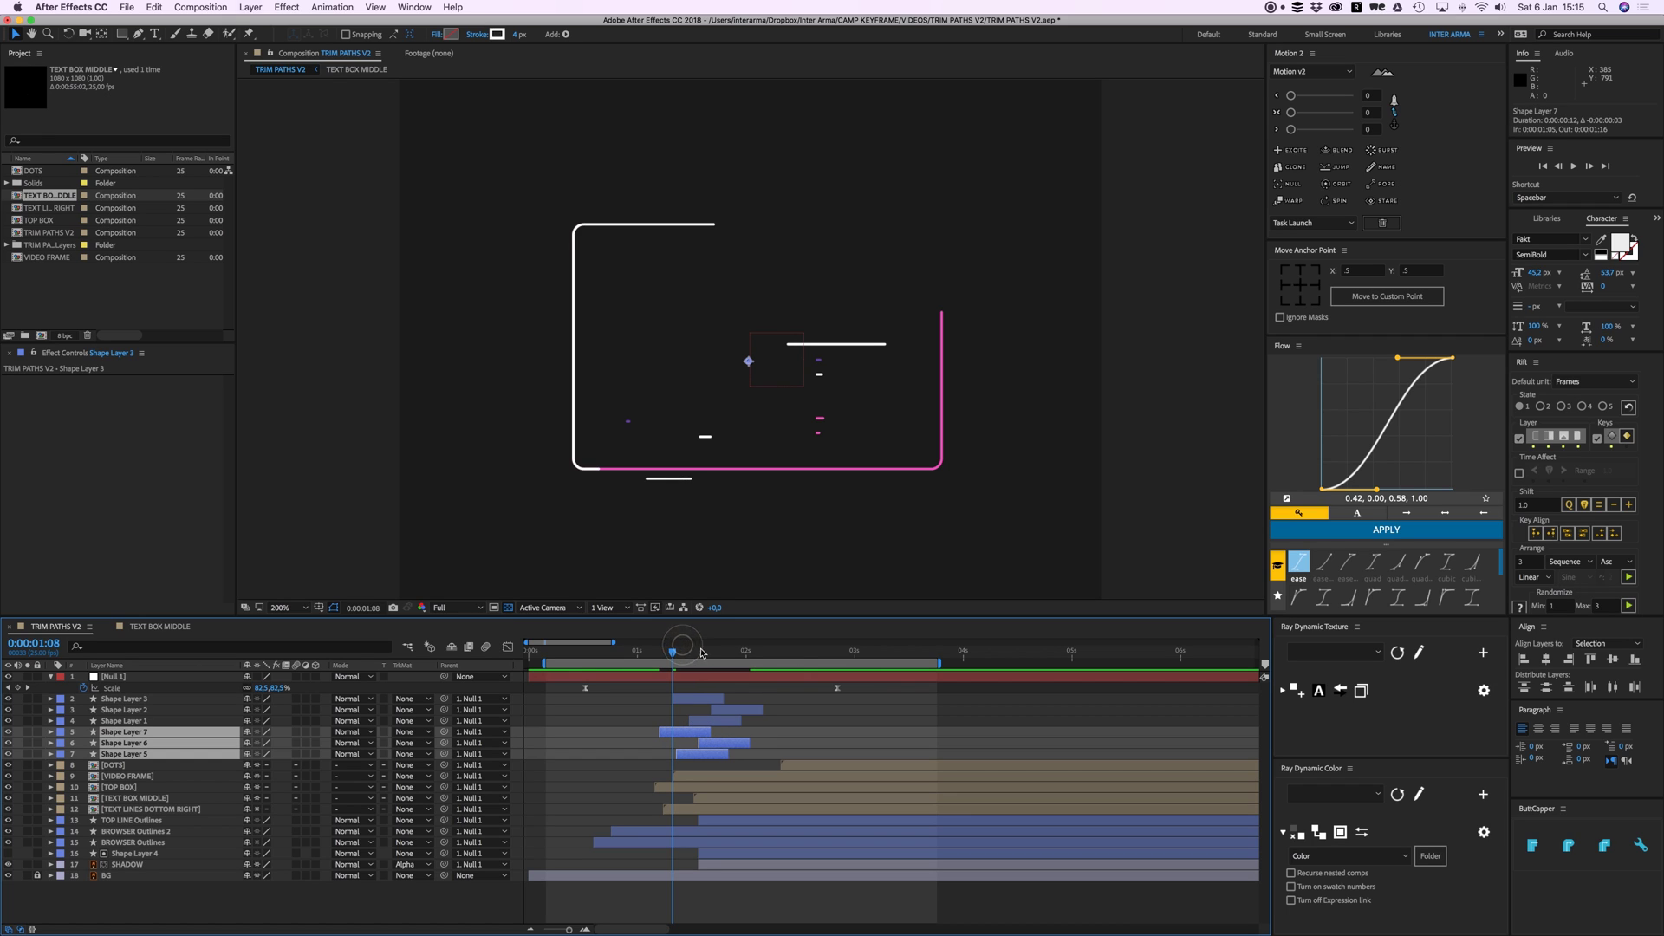
Step: Set the stroke colour of the three duplicated shape layers to purple 5F4299, sampled from the illustration's purple line
drag(673, 652, 698, 651)
click(497, 35)
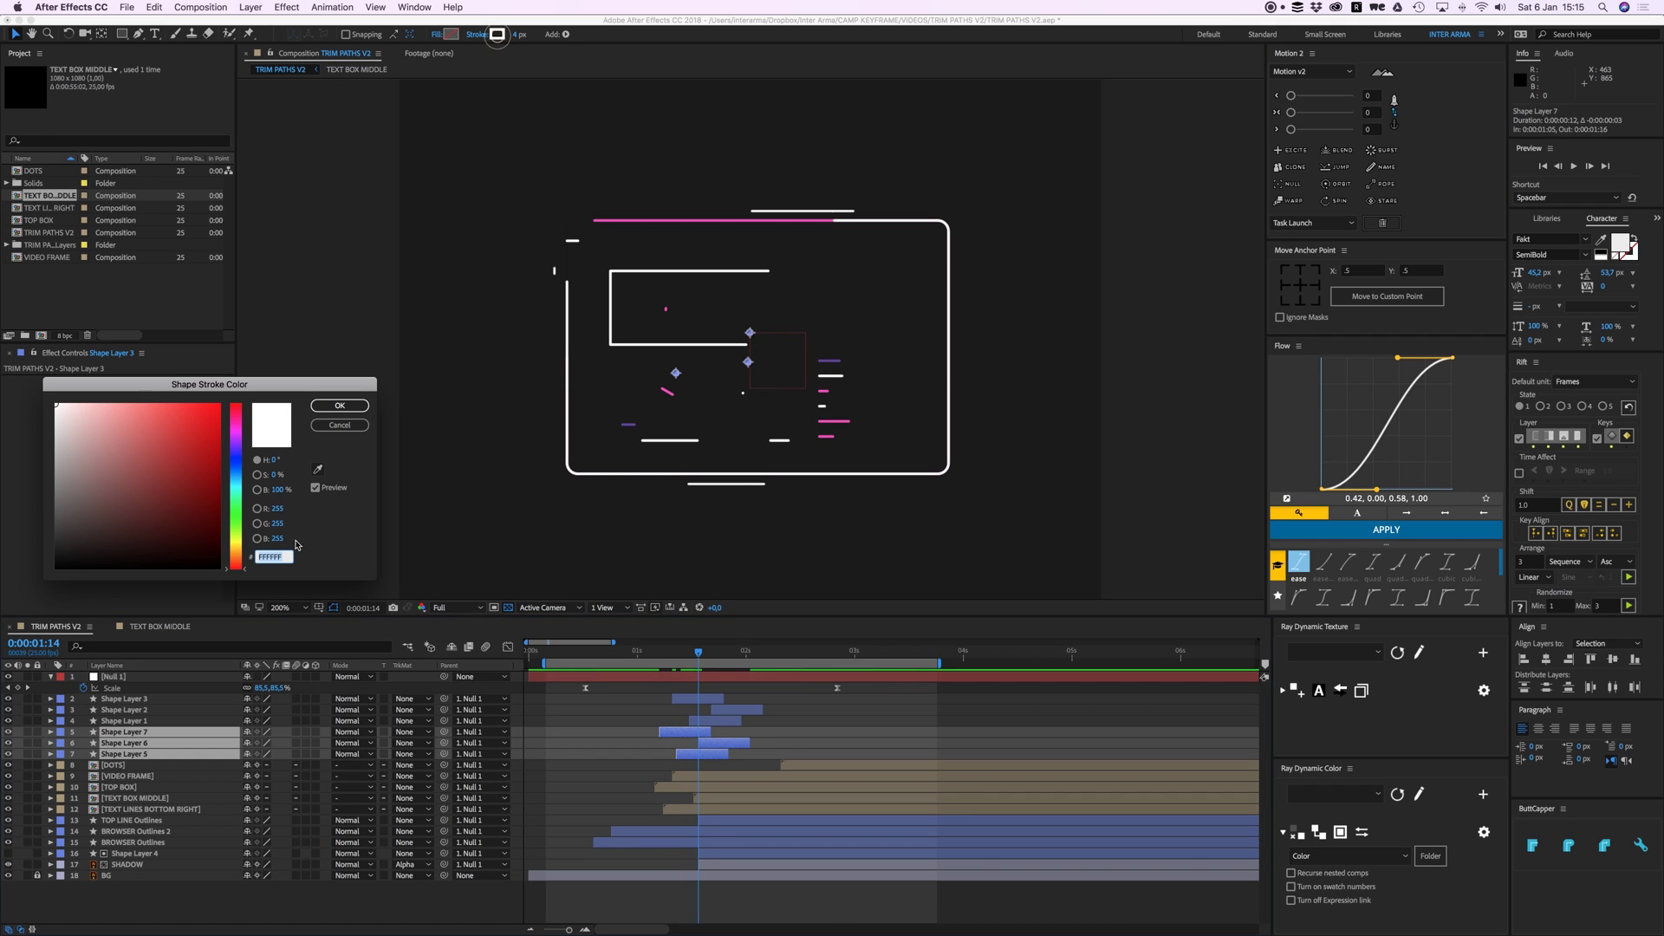
click(319, 469)
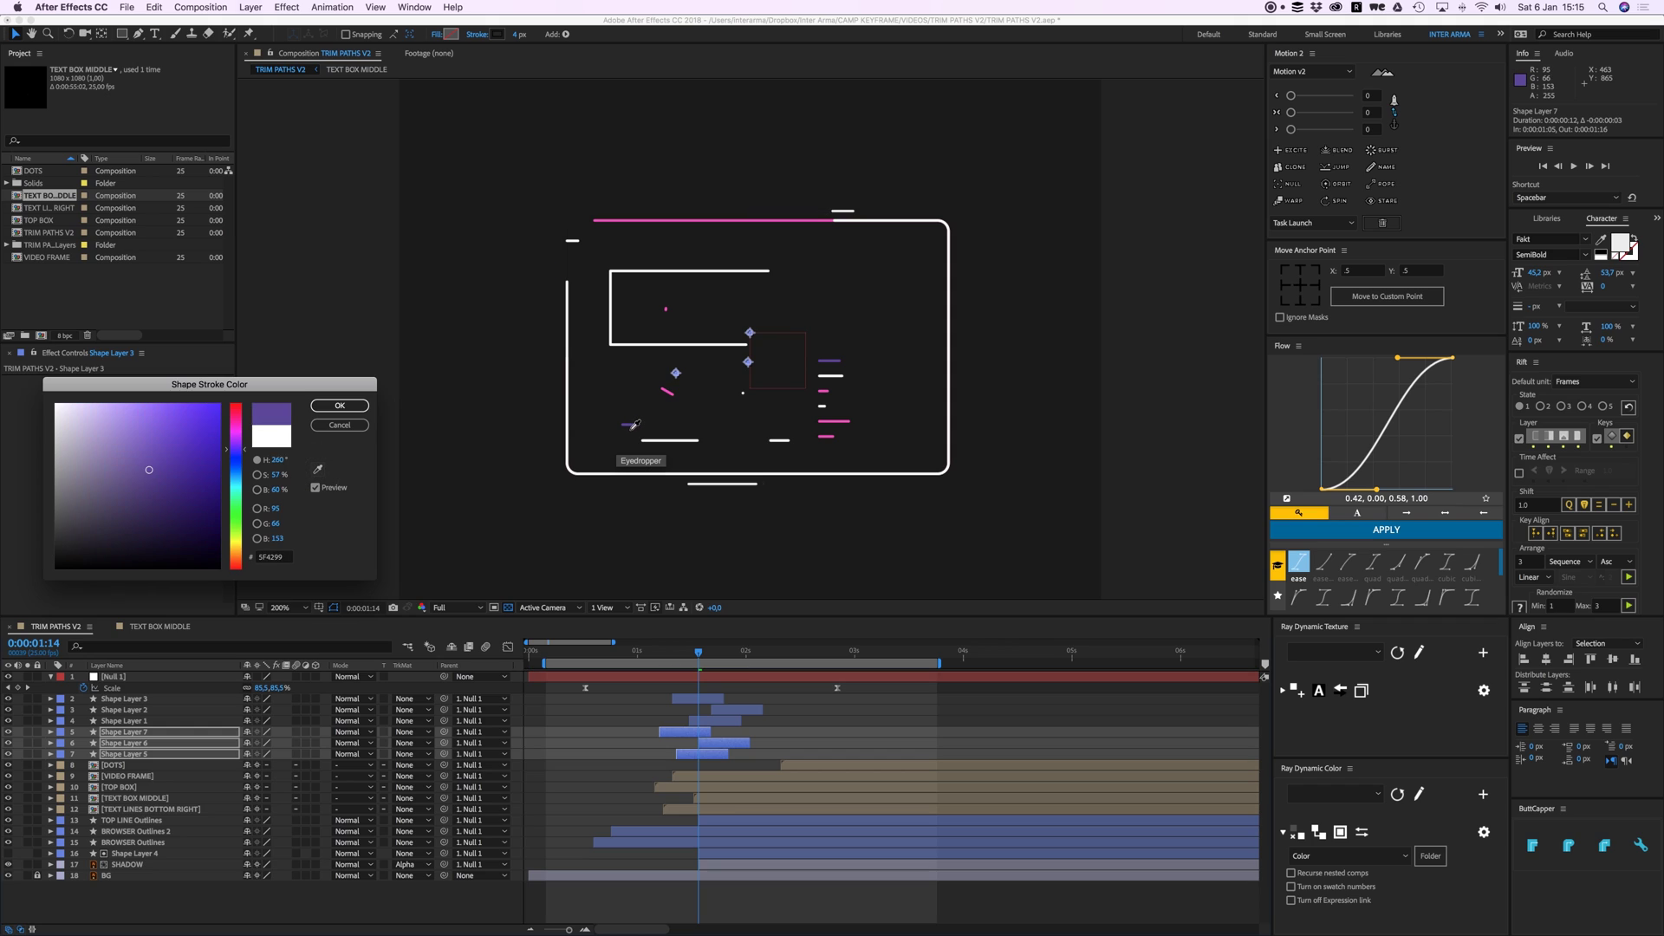
click(346, 406)
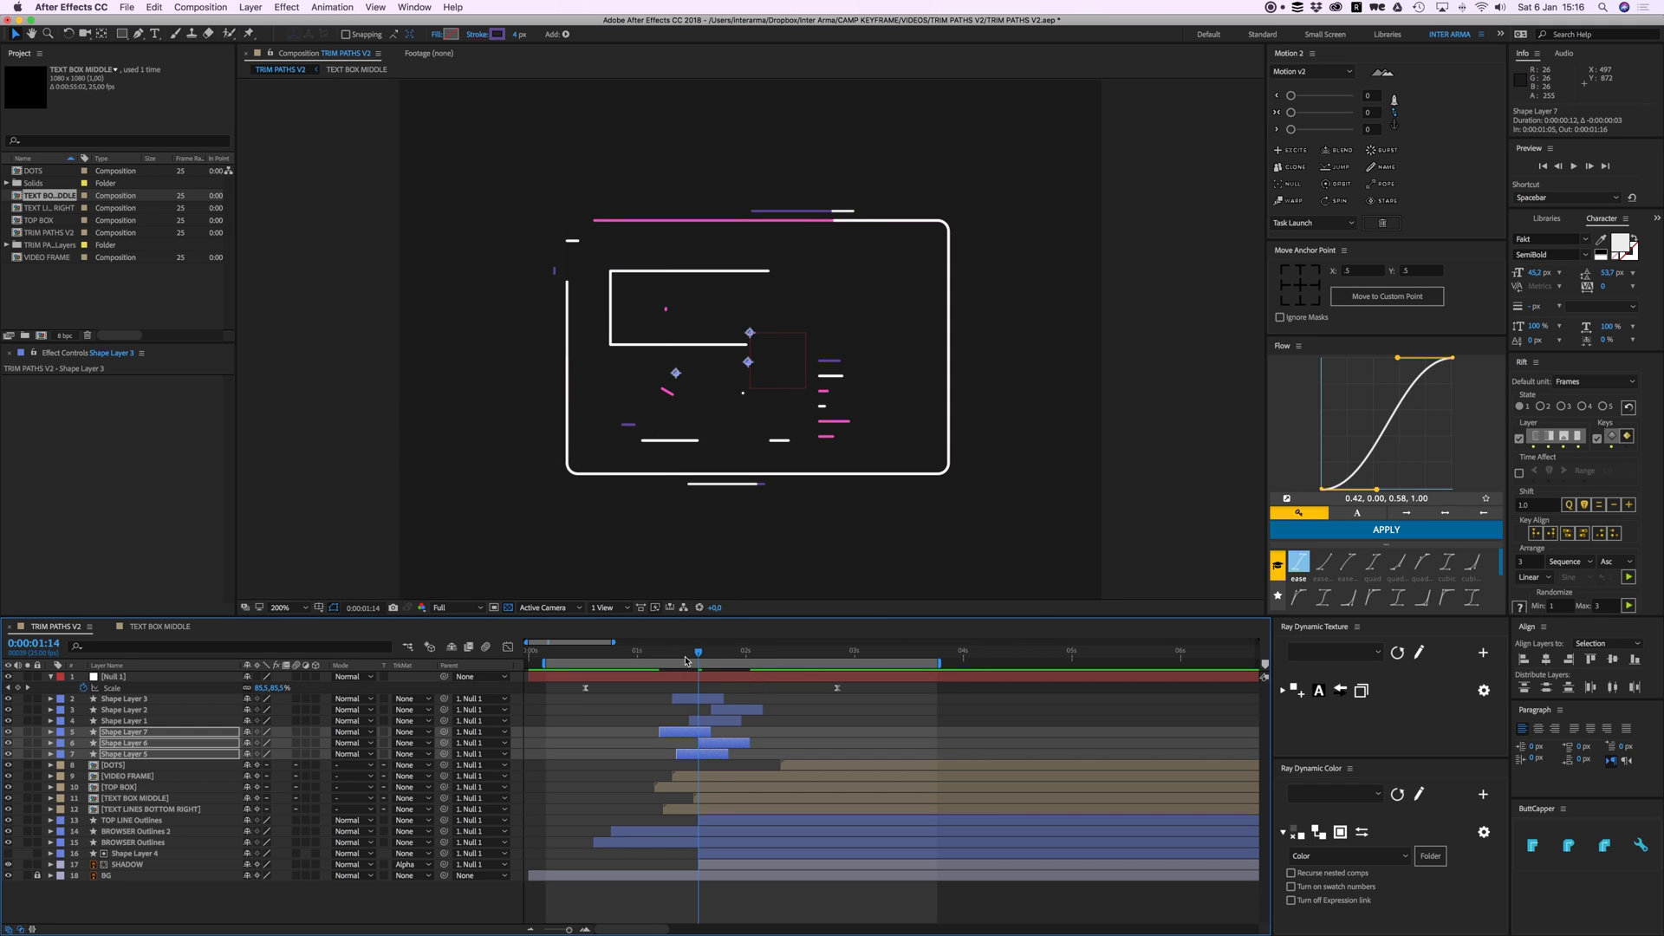
Step: Preview the animation with the purple offset lines
key(space)
click(647, 741)
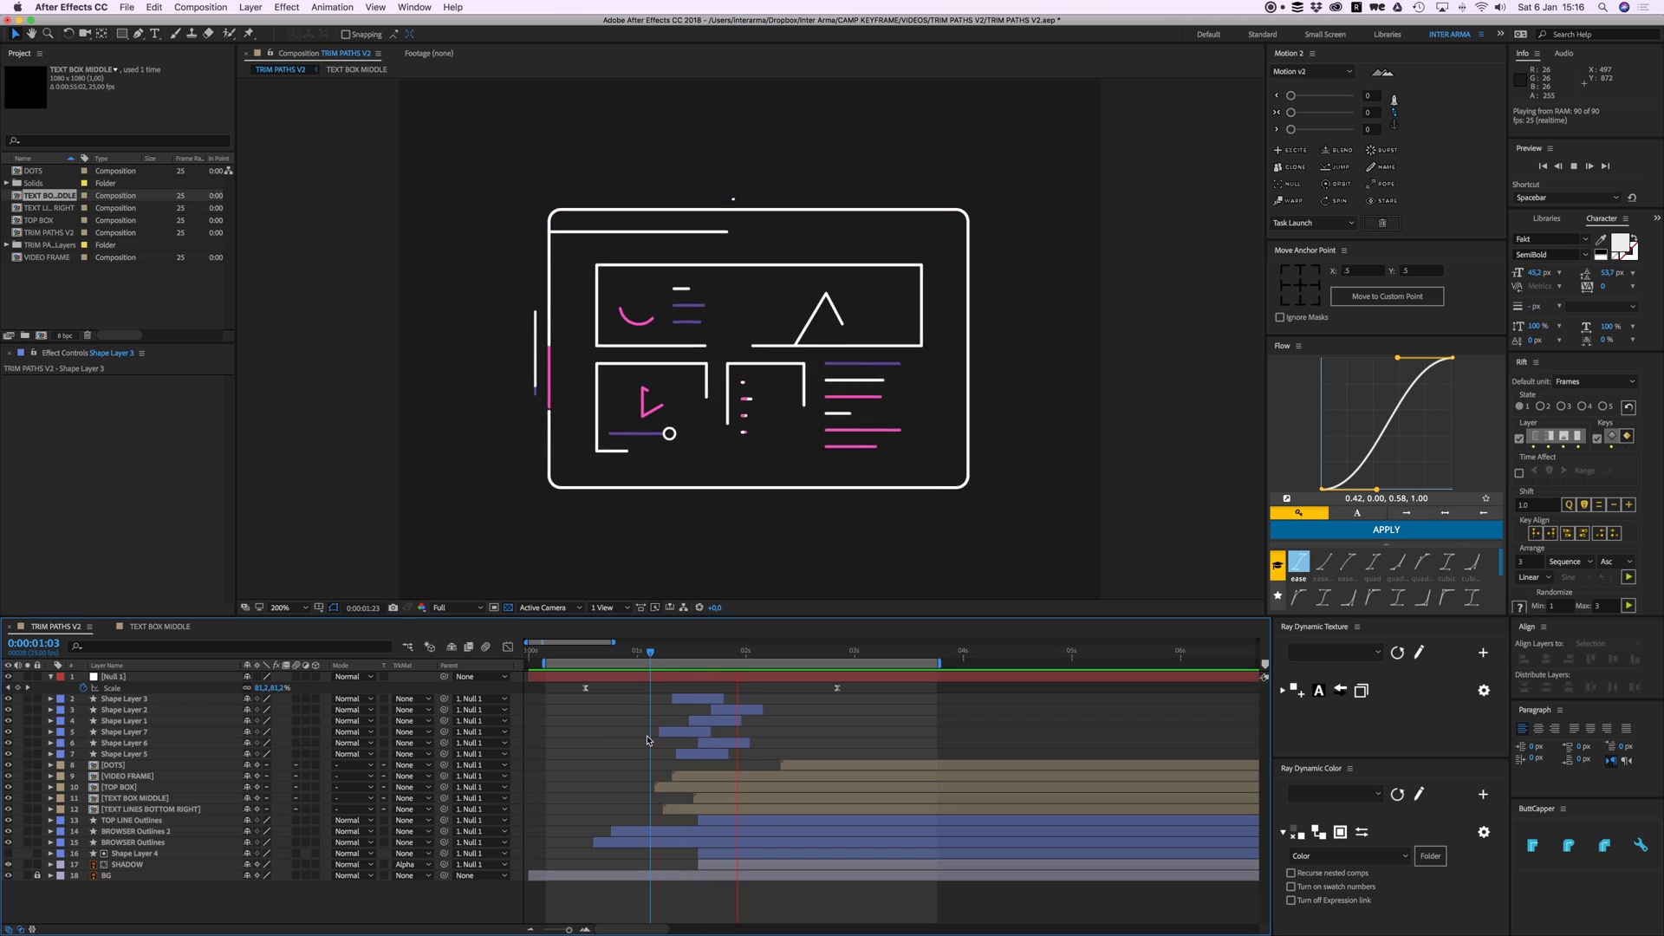
key(space)
Step: Start the work area at 0:00:00:11 and preview the full animation at 100% view size
drag(694, 657, 580, 664)
key(space)
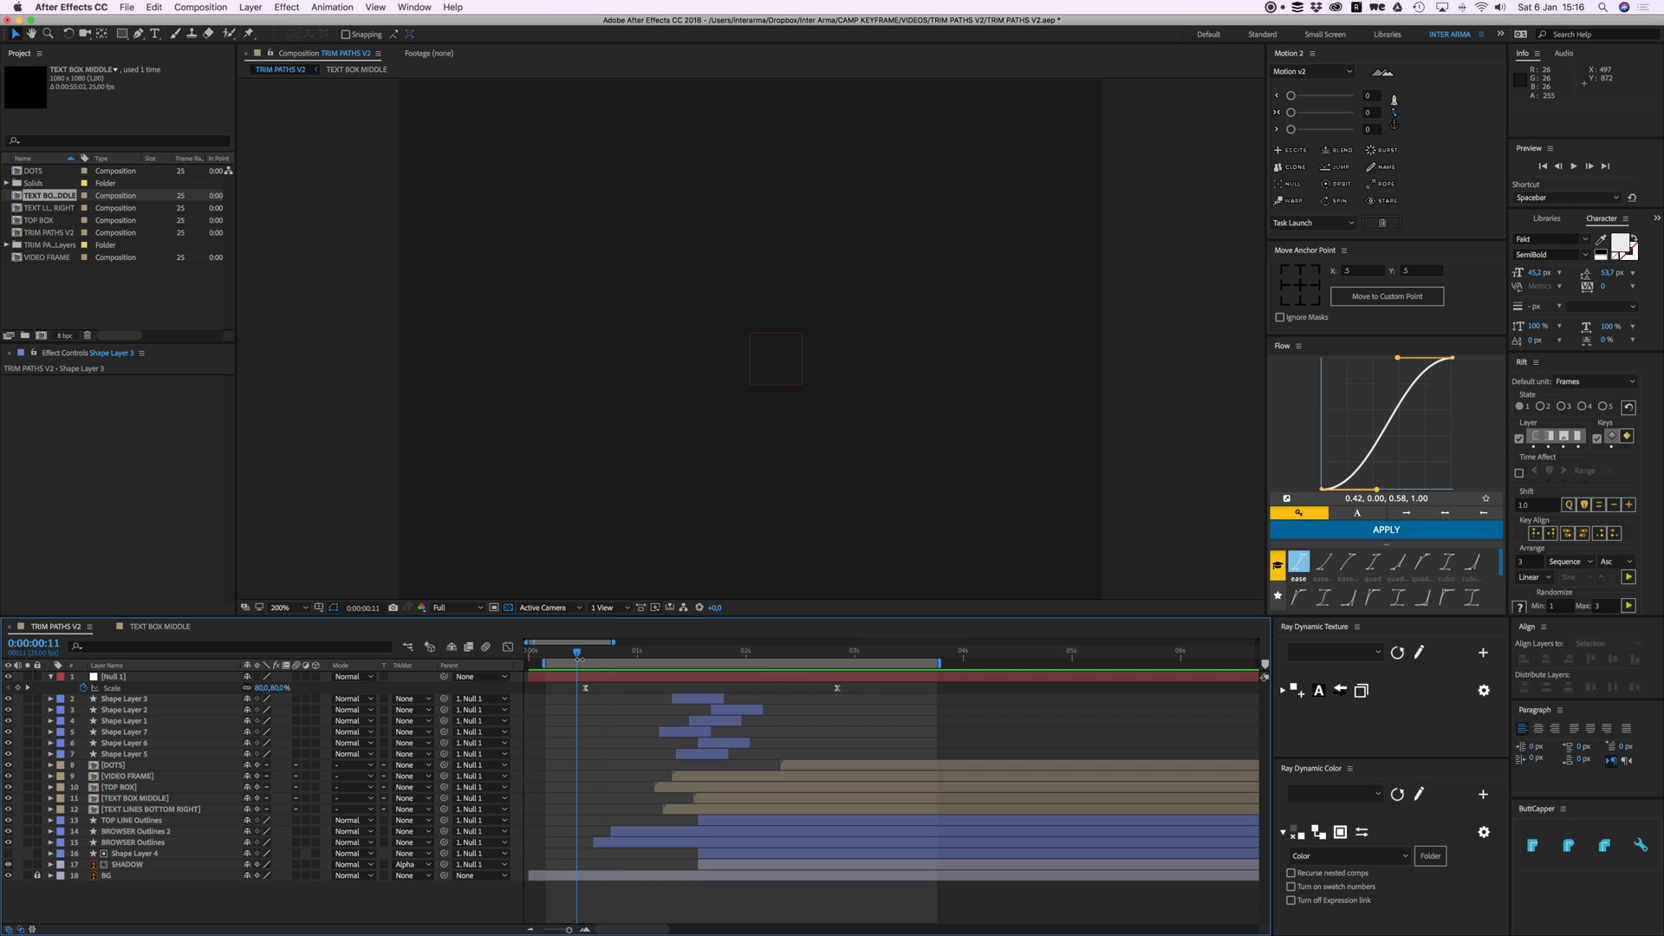
key(b)
key(space)
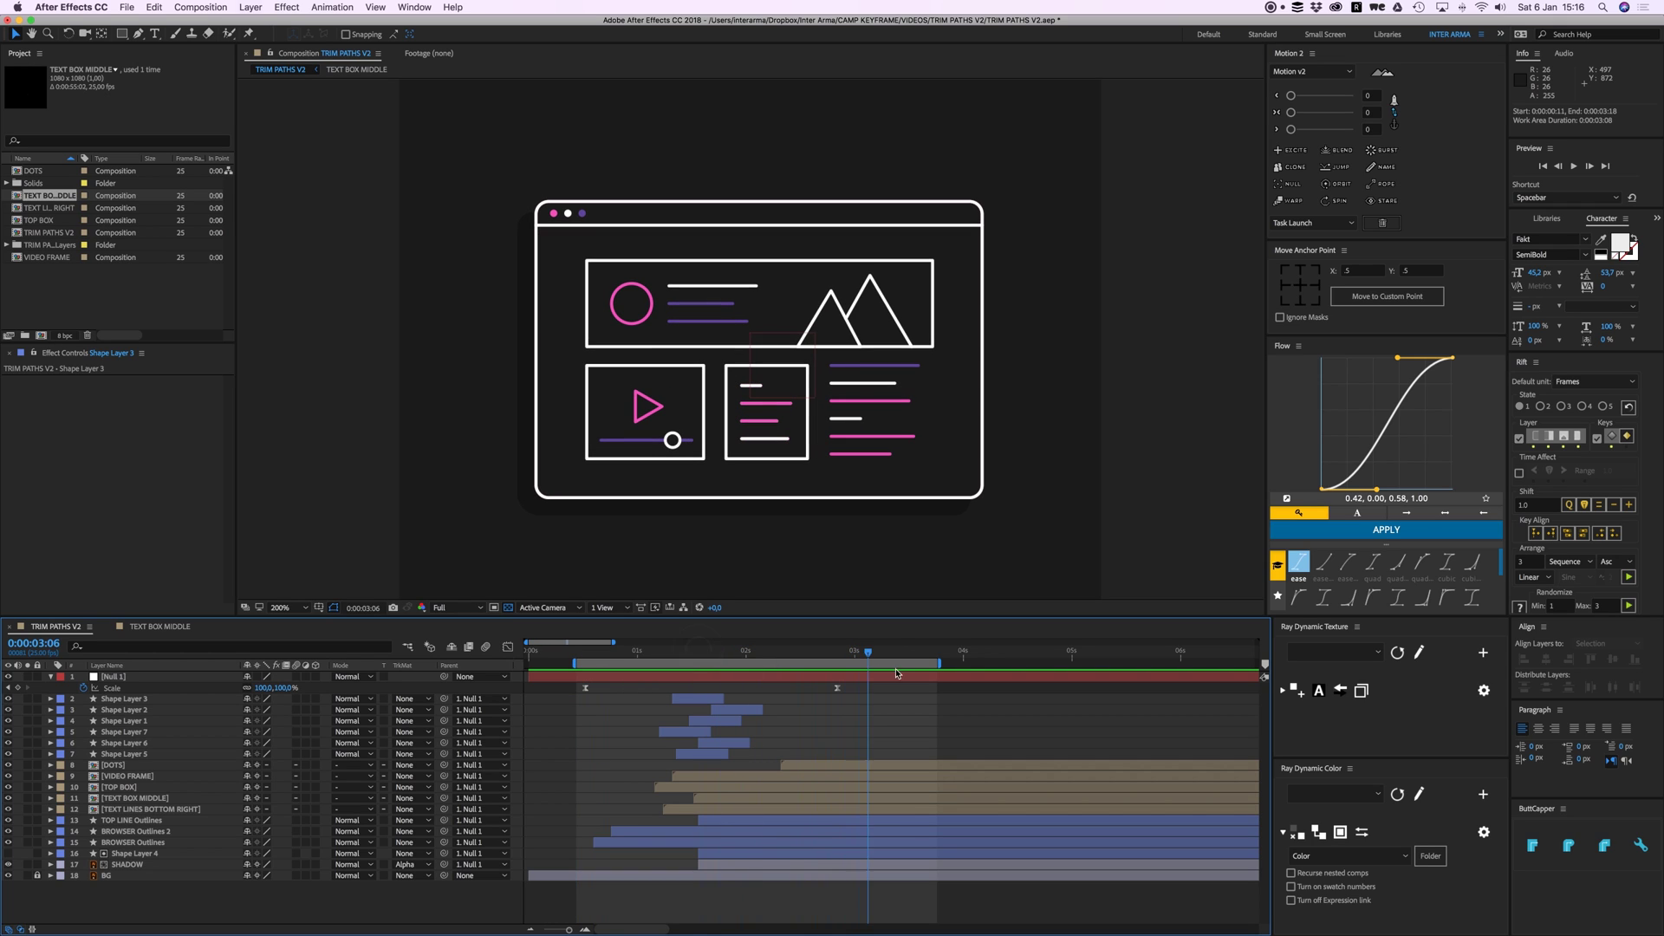
key(comma)
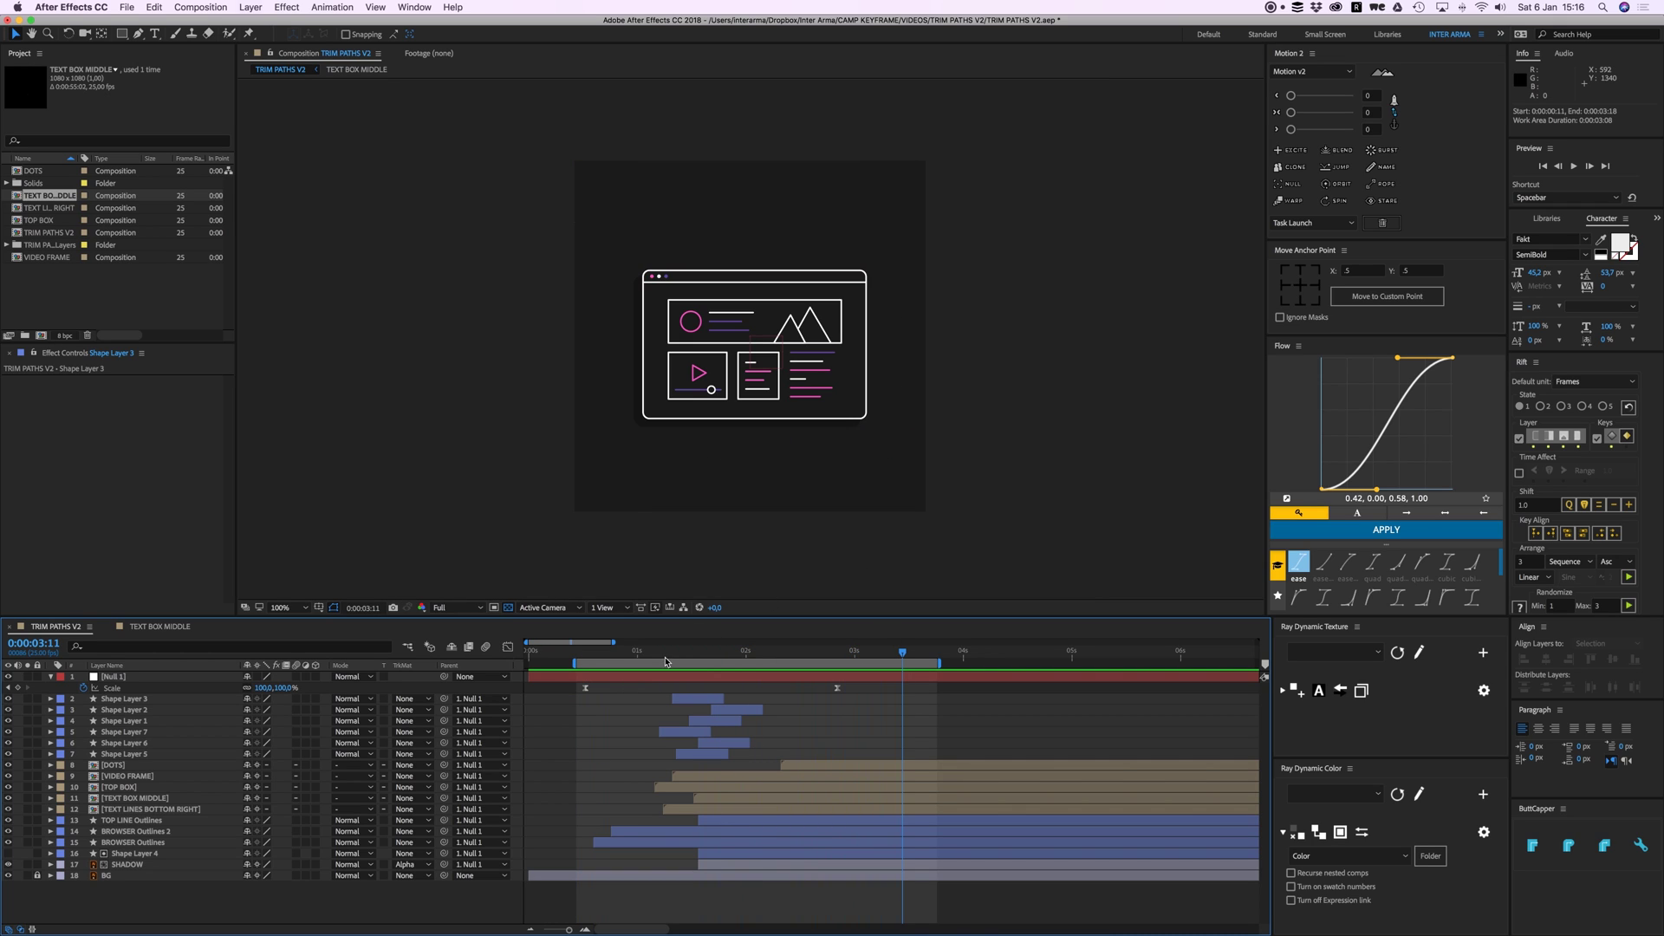
key(space)
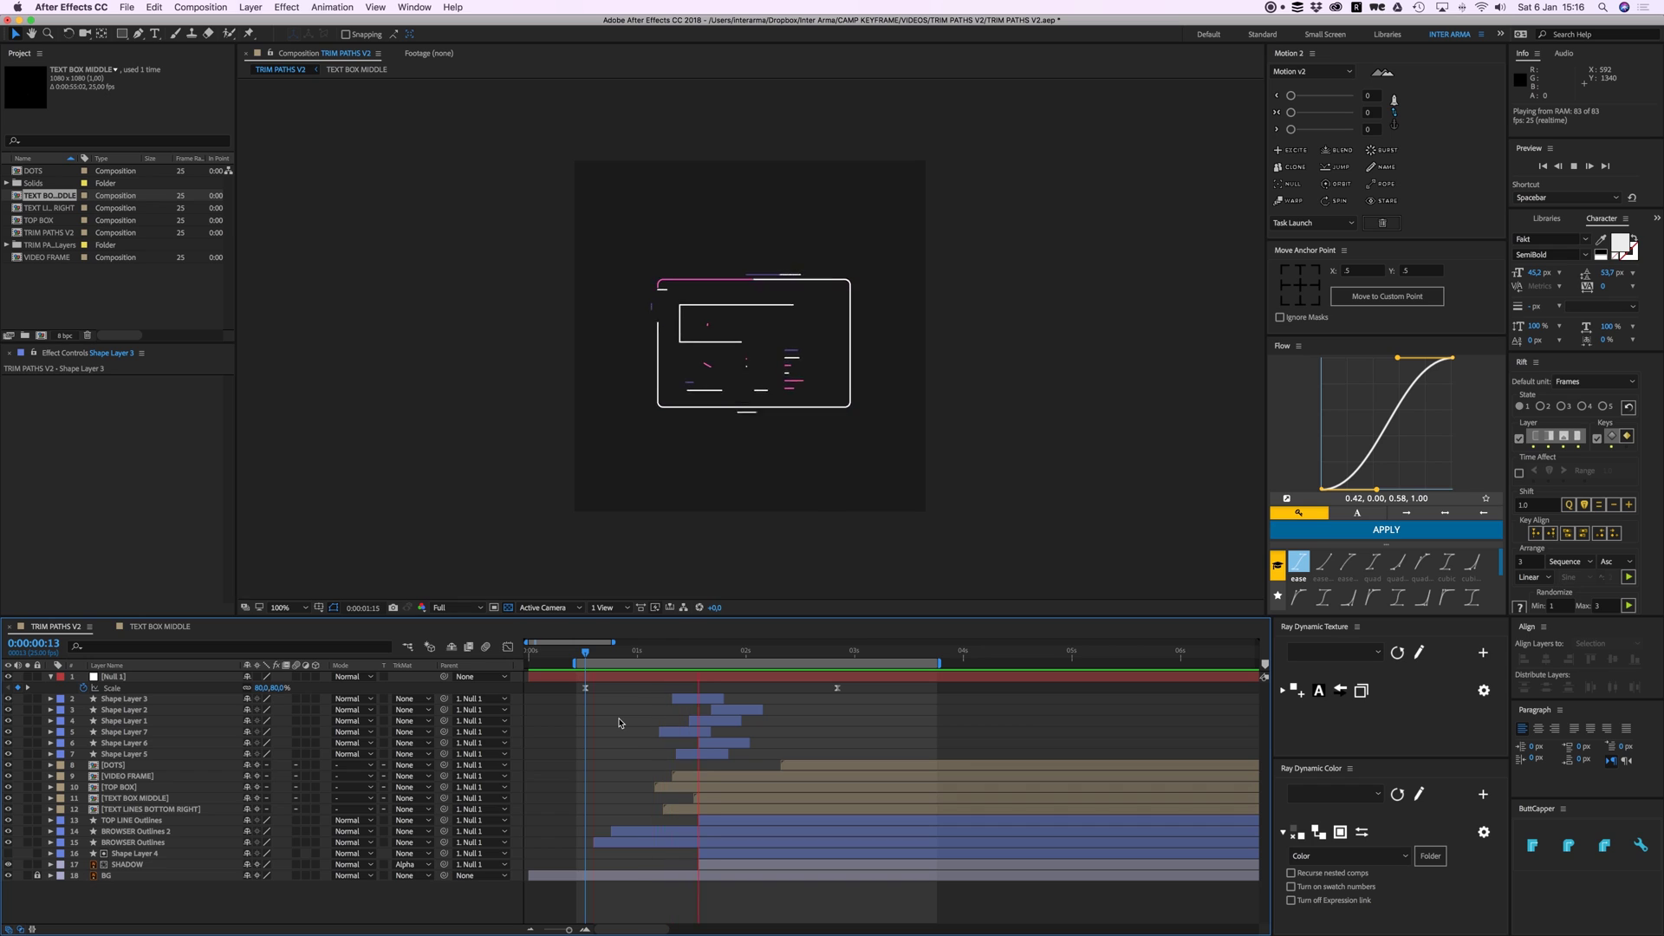